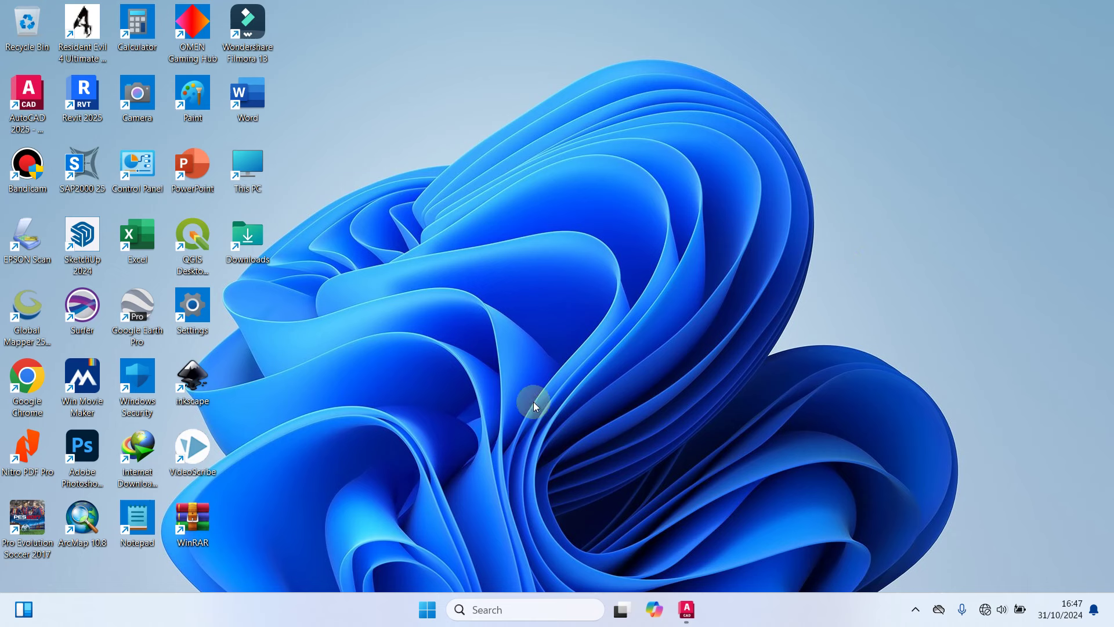
Step: Bring the AutoCAD 2025 window forward and focus the blank Drawing1 drawing area
{"action": "left_click", "coordinate": [686, 609]}
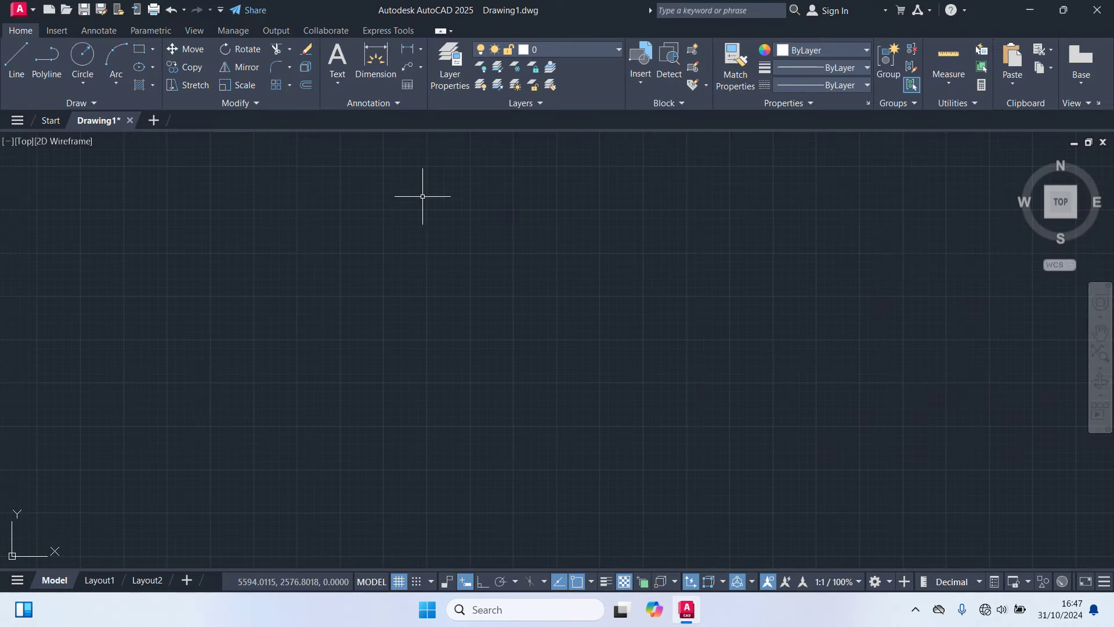
{"action": "left_click", "coordinate": [389, 241]}
Step: Create new layers Dimensi, Dinding and Garis As in the Layer Properties Manager
{"action": "key", "text": "Return"}
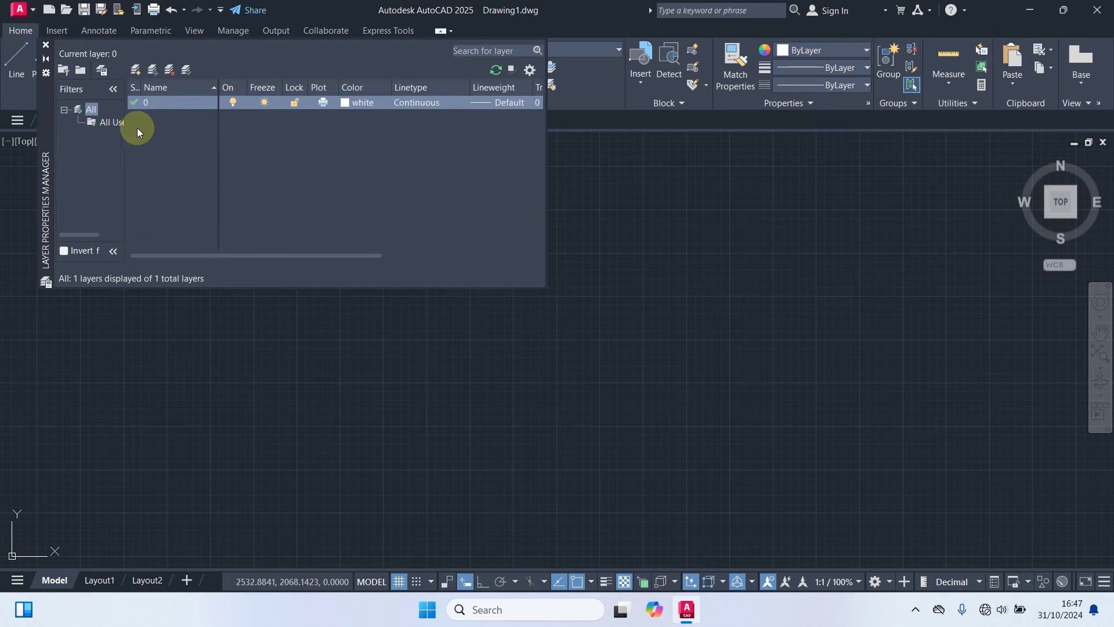
{"action": "right_click", "coordinate": [137, 127]}
{"action": "left_click", "coordinate": [196, 192]}
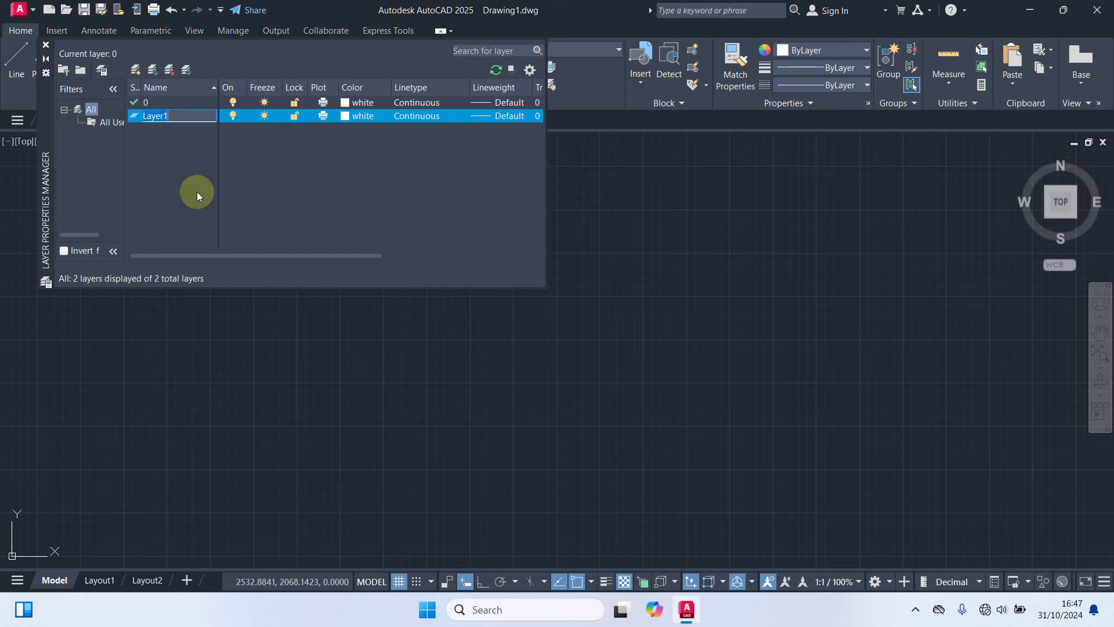
{"action": "type", "text": "Di"}
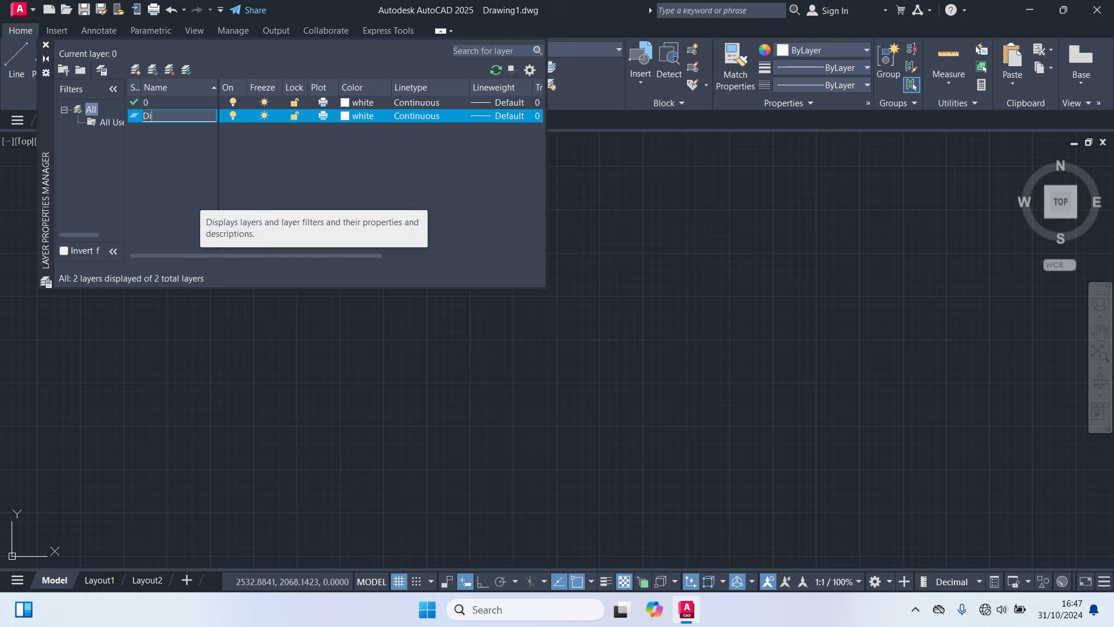
{"action": "type", "text": "mensi"}
{"action": "key", "text": "Return"}
{"action": "right_click", "coordinate": [165, 135]}
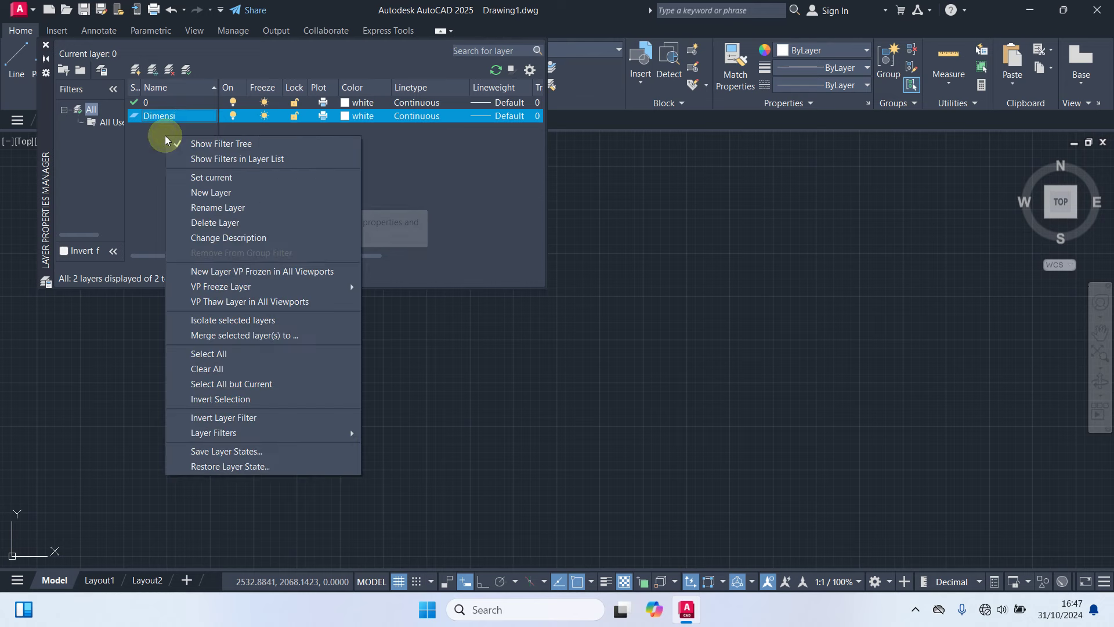
{"action": "left_click", "coordinate": [202, 187]}
{"action": "type", "text": "Di"}
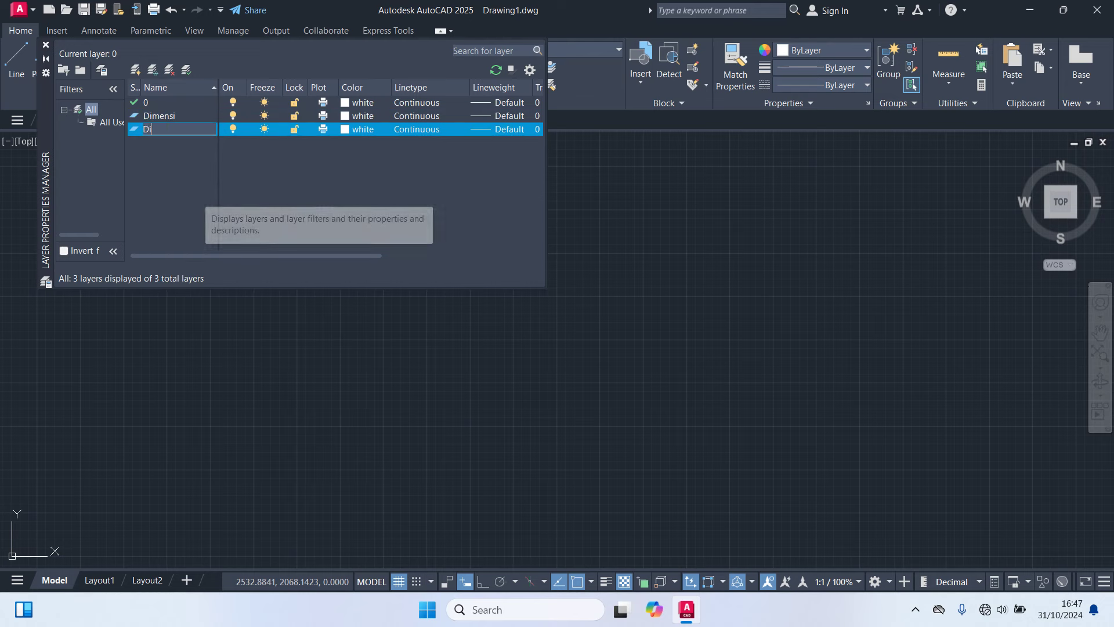
{"action": "type", "text": "nding"}
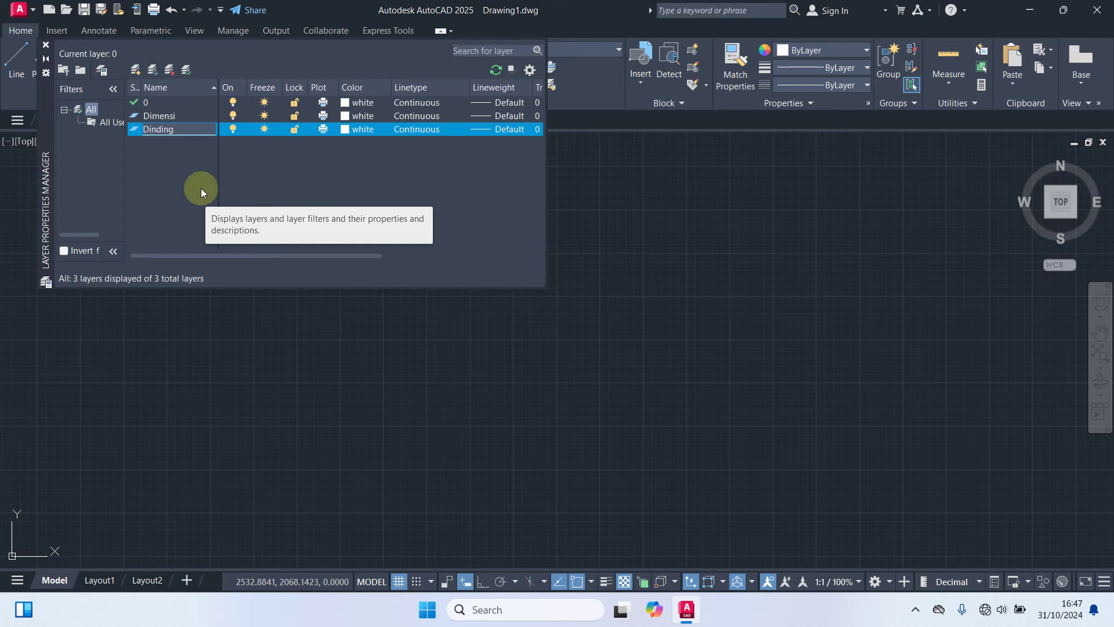
{"action": "key", "text": "Return"}
{"action": "right_click", "coordinate": [150, 145]}
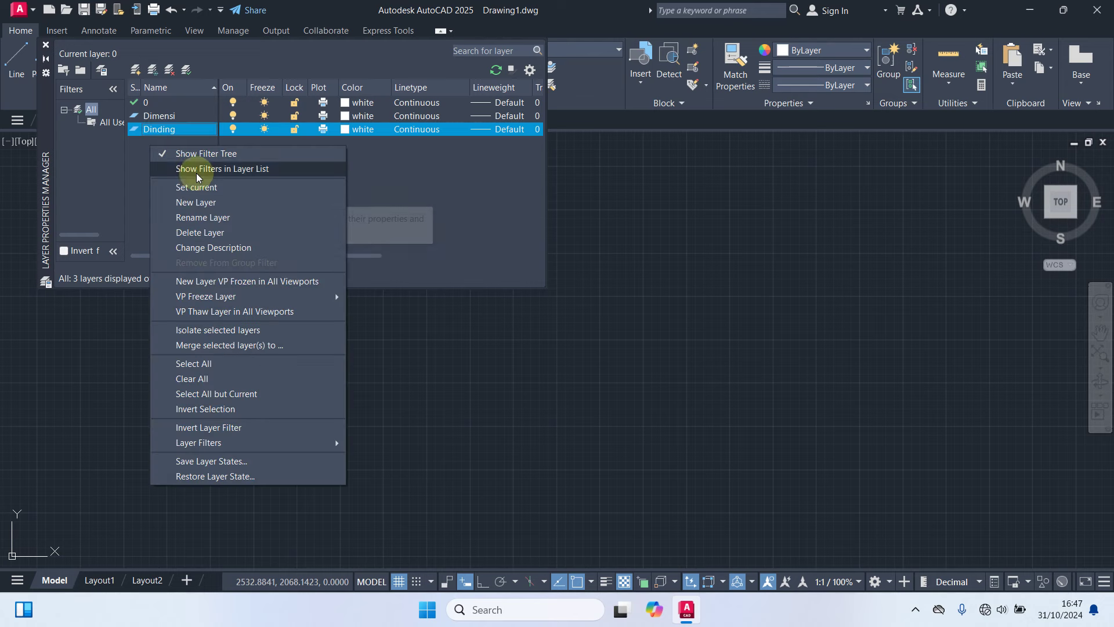
{"action": "left_click", "coordinate": [204, 202]}
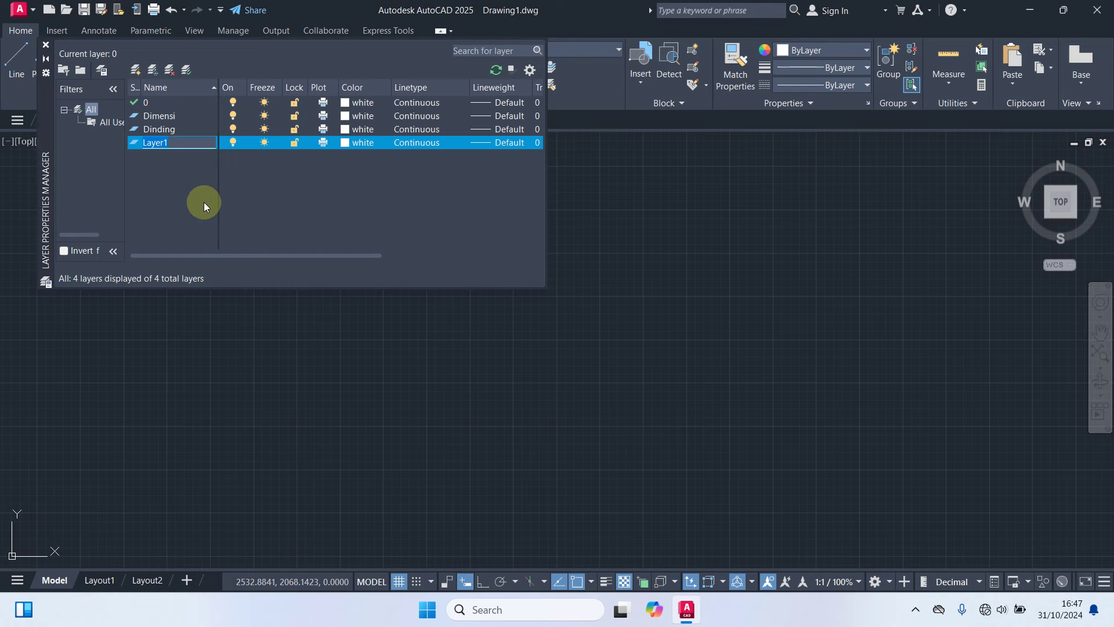
{"action": "type", "text": "Garis "}
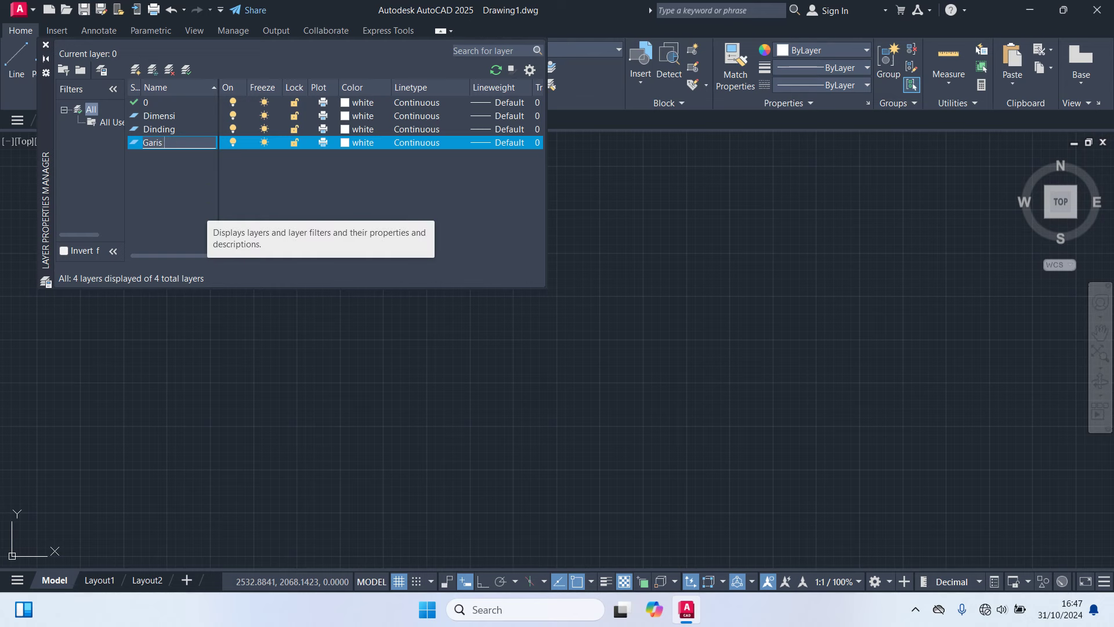
{"action": "type", "text": "As"}
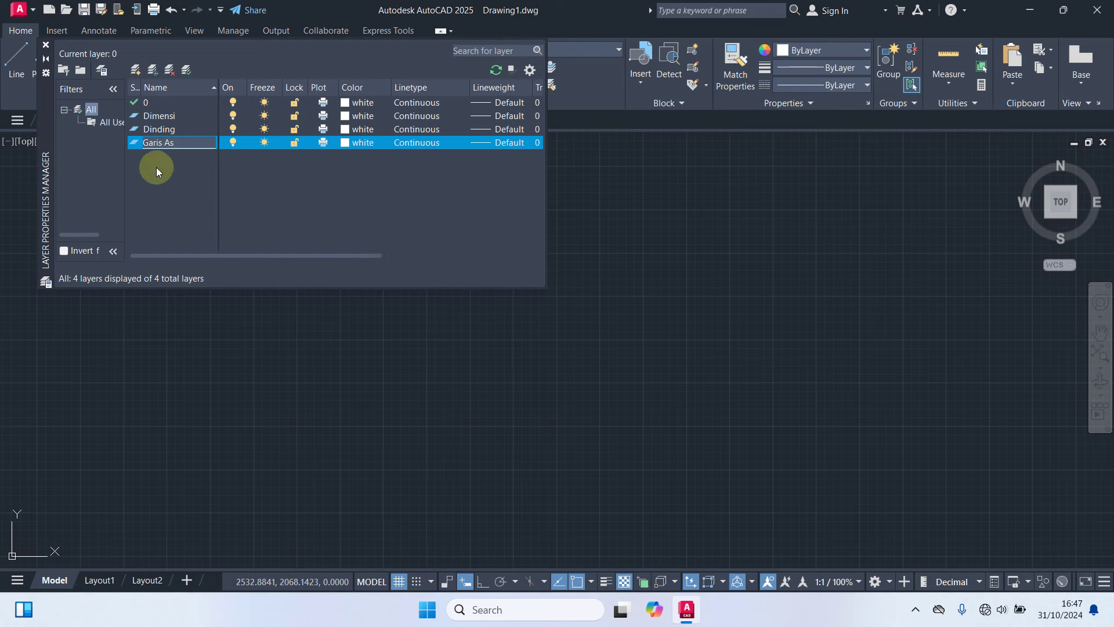
Step: Add new layers Garis Bantu, Kolom, Pintu & Jendela and Teks
{"action": "right_click", "coordinate": [155, 167]}
{"action": "left_click", "coordinate": [179, 219]}
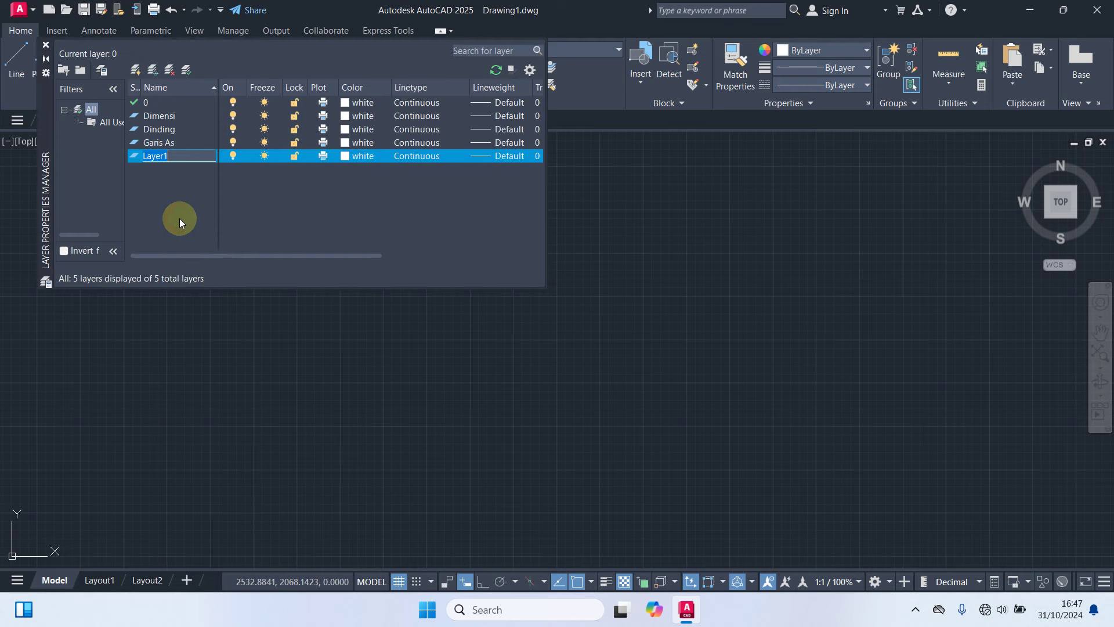
{"action": "type", "text": "Garis"}
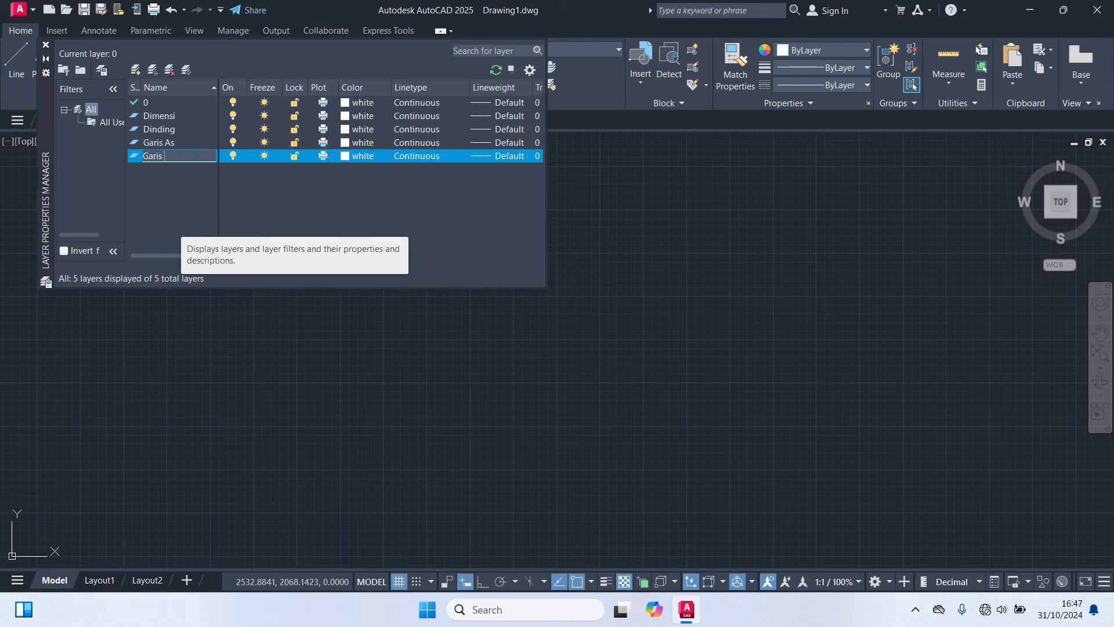
{"action": "type", "text": " Bantu"}
{"action": "right_click", "coordinate": [162, 178]}
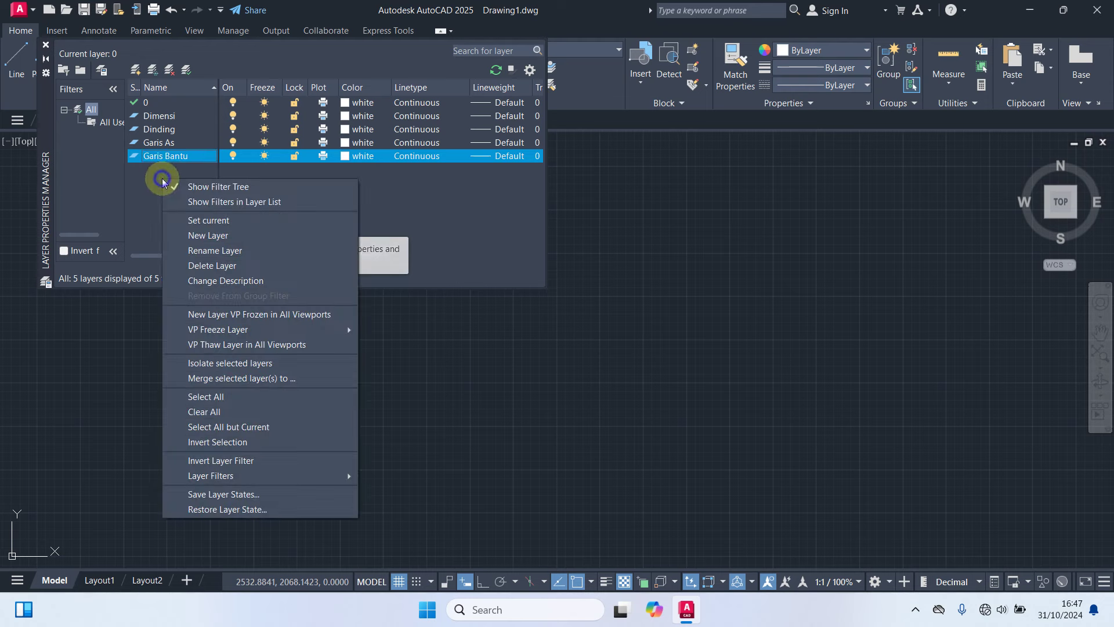
{"action": "left_click", "coordinate": [194, 235]}
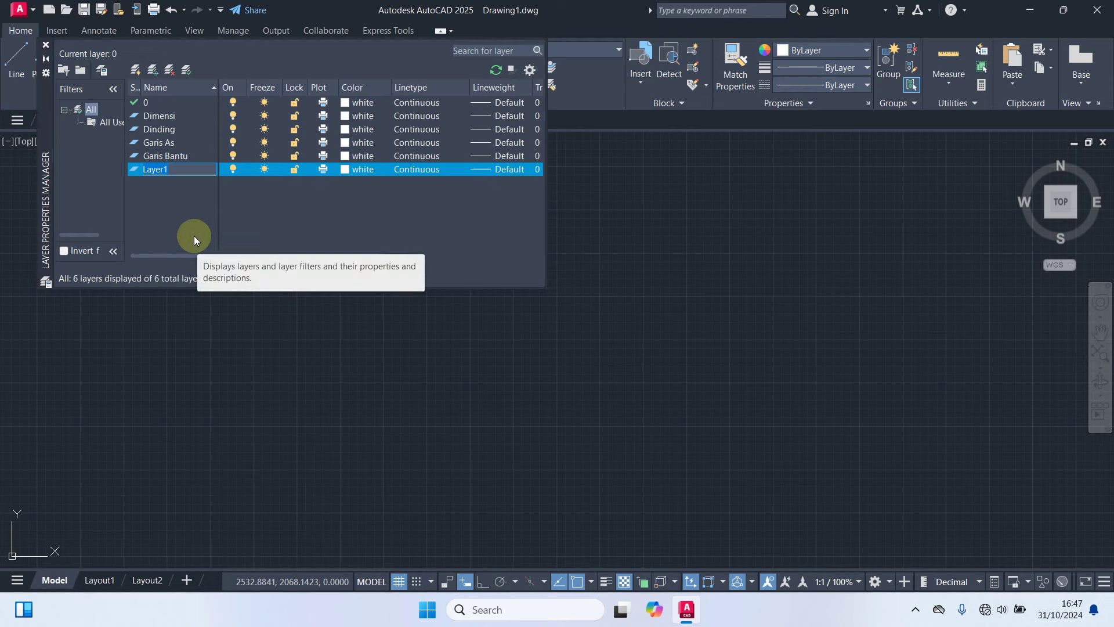
{"action": "type", "text": "Kolom"}
{"action": "right_click", "coordinate": [157, 185]}
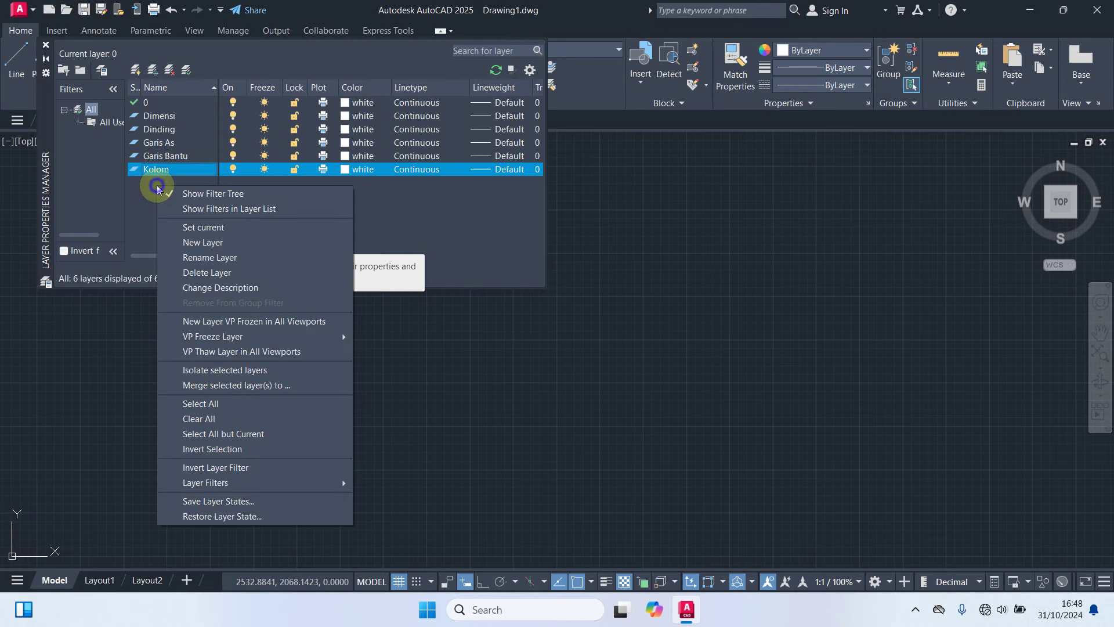
{"action": "left_click", "coordinate": [207, 242]}
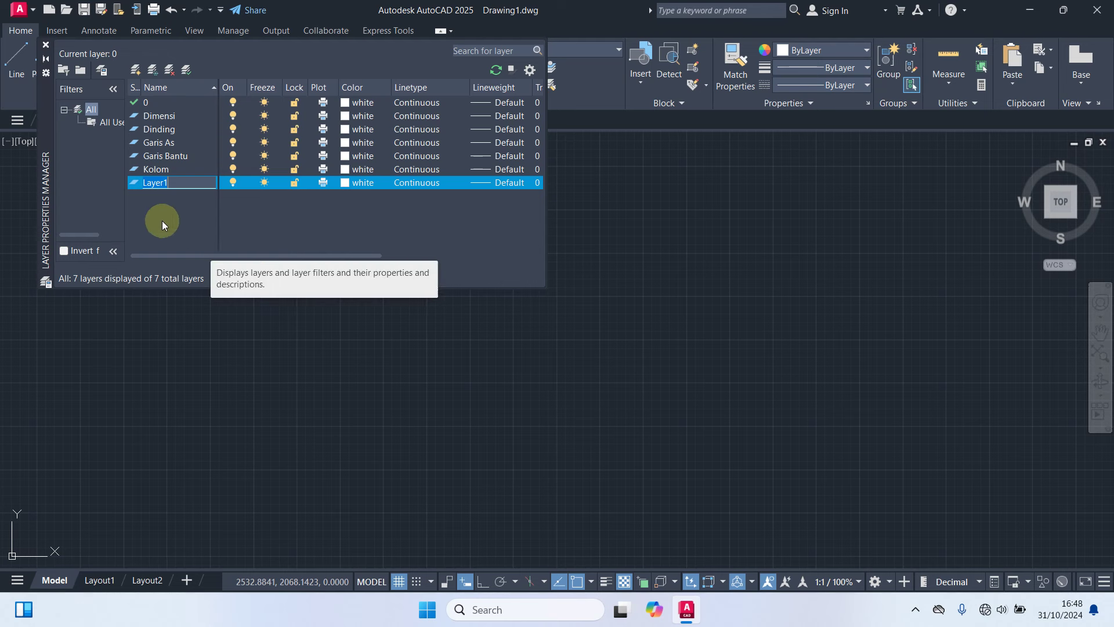
{"action": "type", "text": "Pintu "}
{"action": "type", "text": "&"}
{"action": "type", "text": " Jendel"}
{"action": "type", "text": "a"}
{"action": "right_click", "coordinate": [153, 207]}
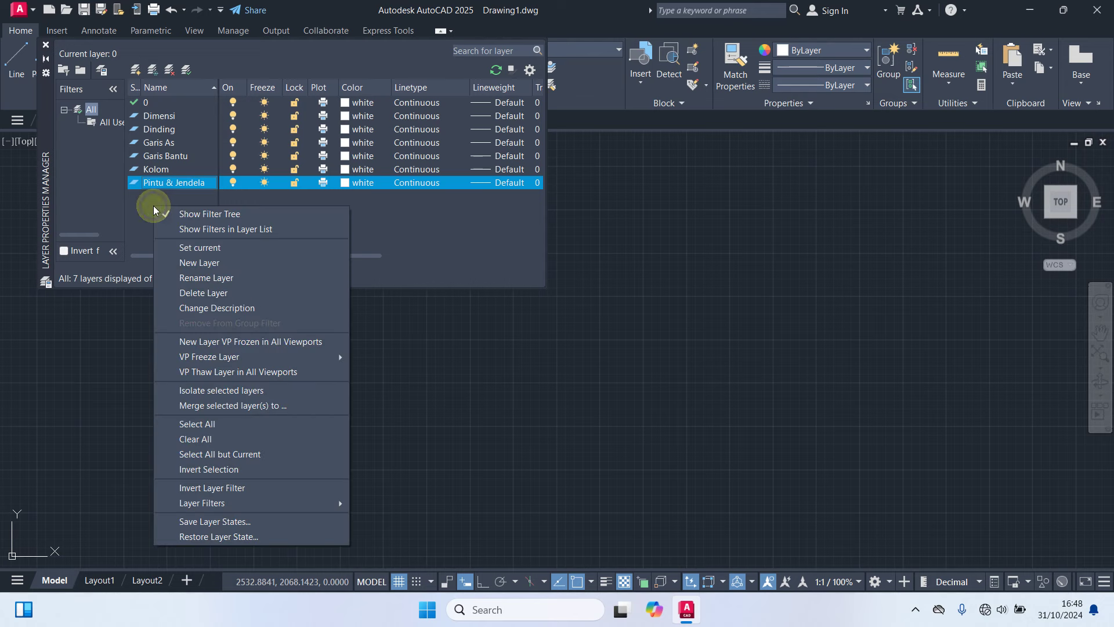
{"action": "left_click", "coordinate": [194, 262]}
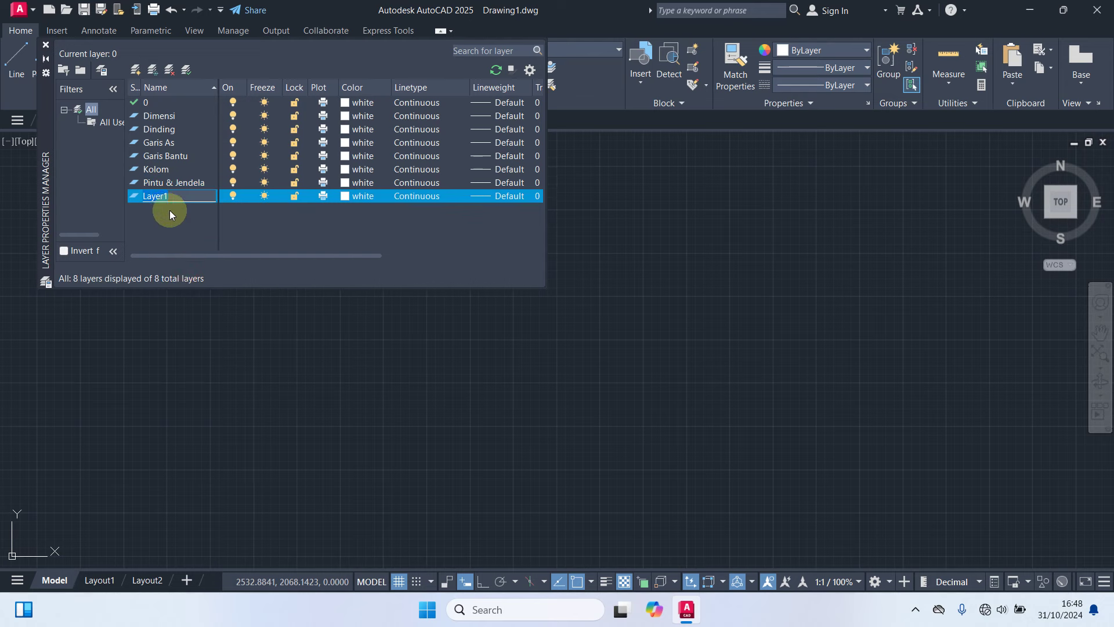
{"action": "type", "text": "Te"}
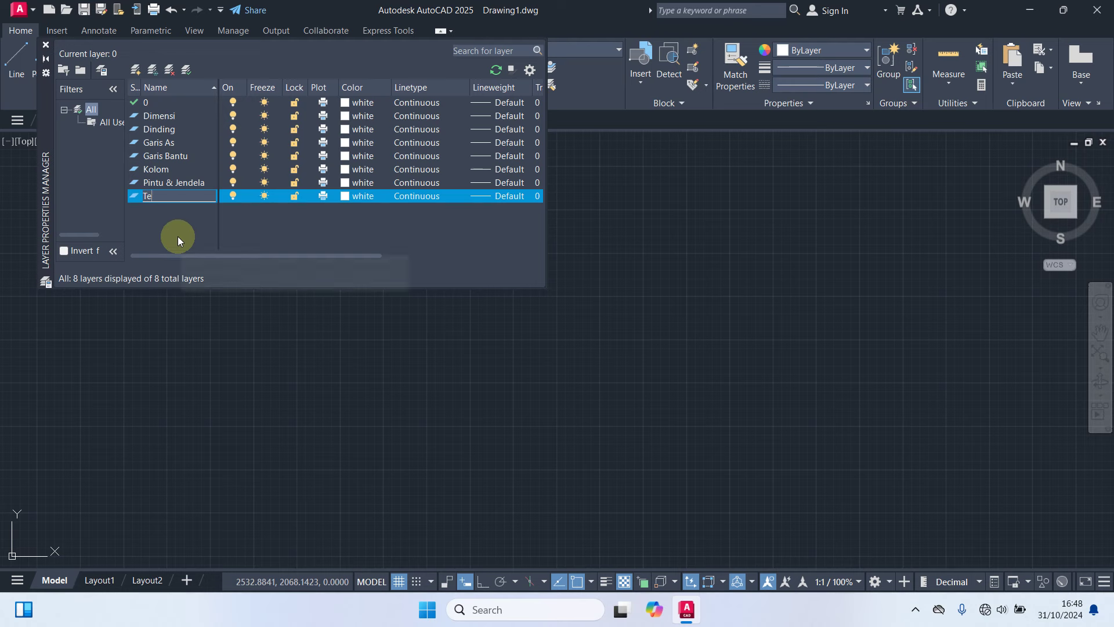
{"action": "type", "text": "ks"}
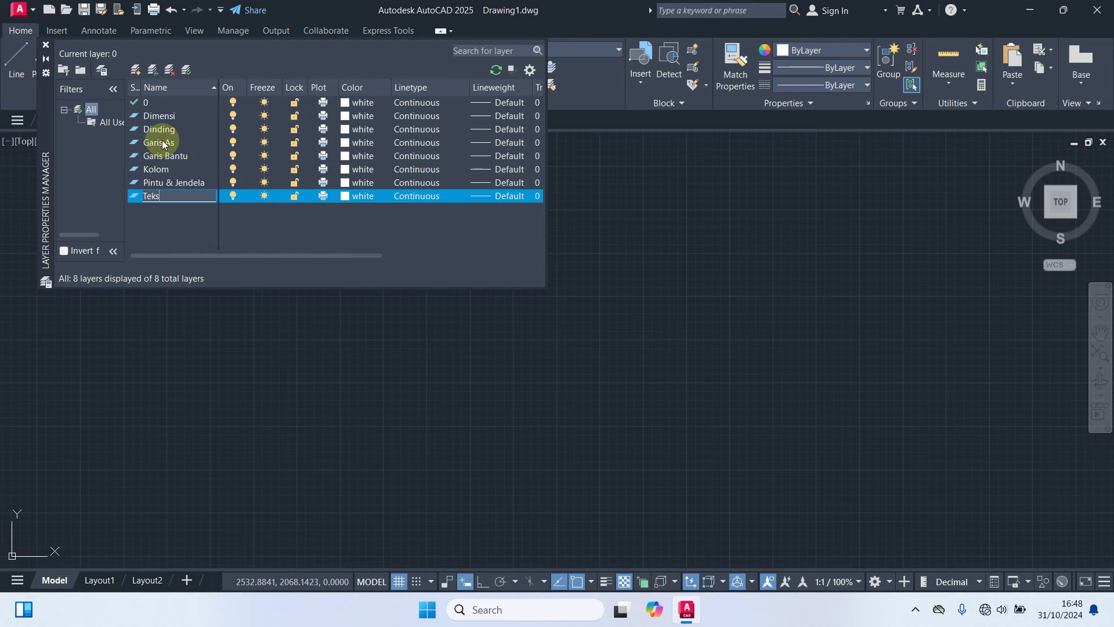
{"action": "left_click", "coordinate": [162, 143]}
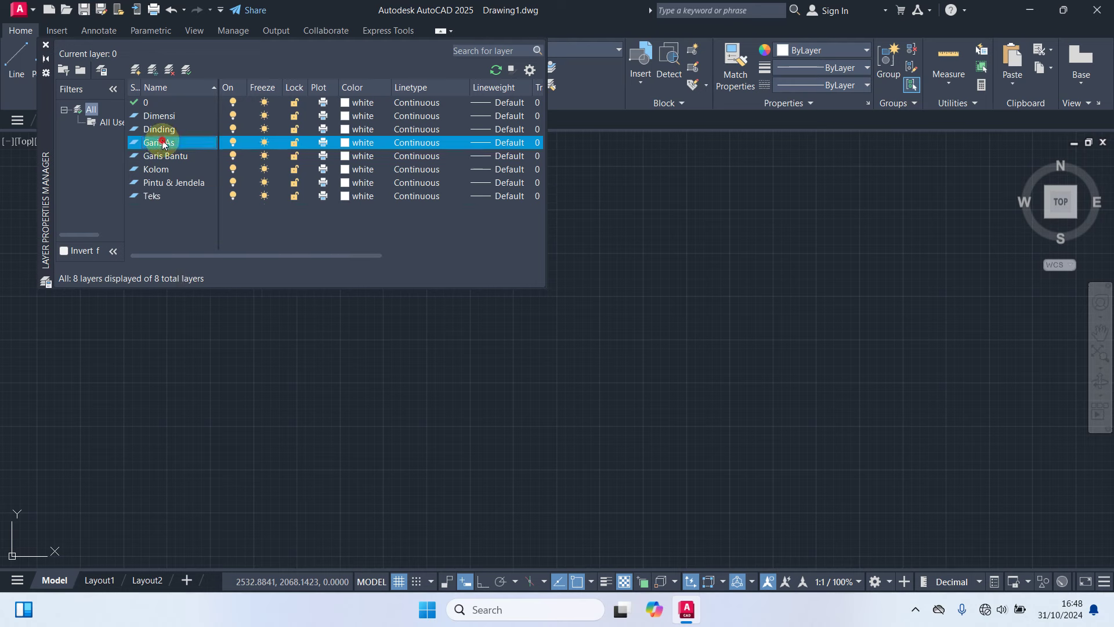
Step: Make the Garis As layer red with the loaded ACAD_ISO02W100 dashed linetype
{"action": "left_click", "coordinate": [345, 143]}
{"action": "left_click", "coordinate": [434, 333]}
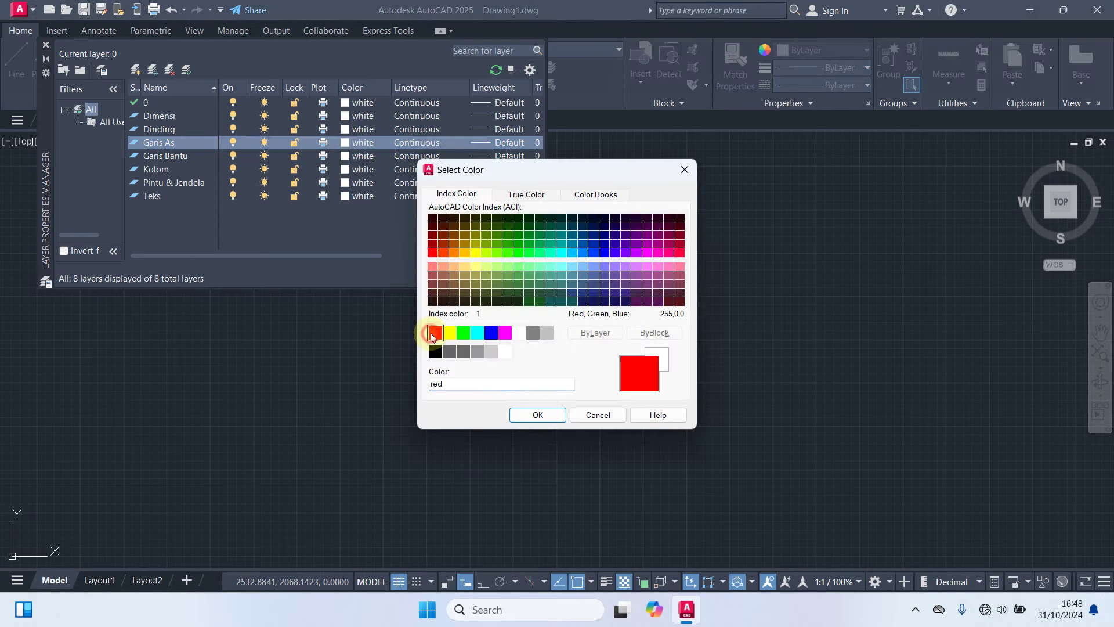
{"action": "left_click", "coordinate": [538, 415]}
{"action": "left_click", "coordinate": [416, 142]}
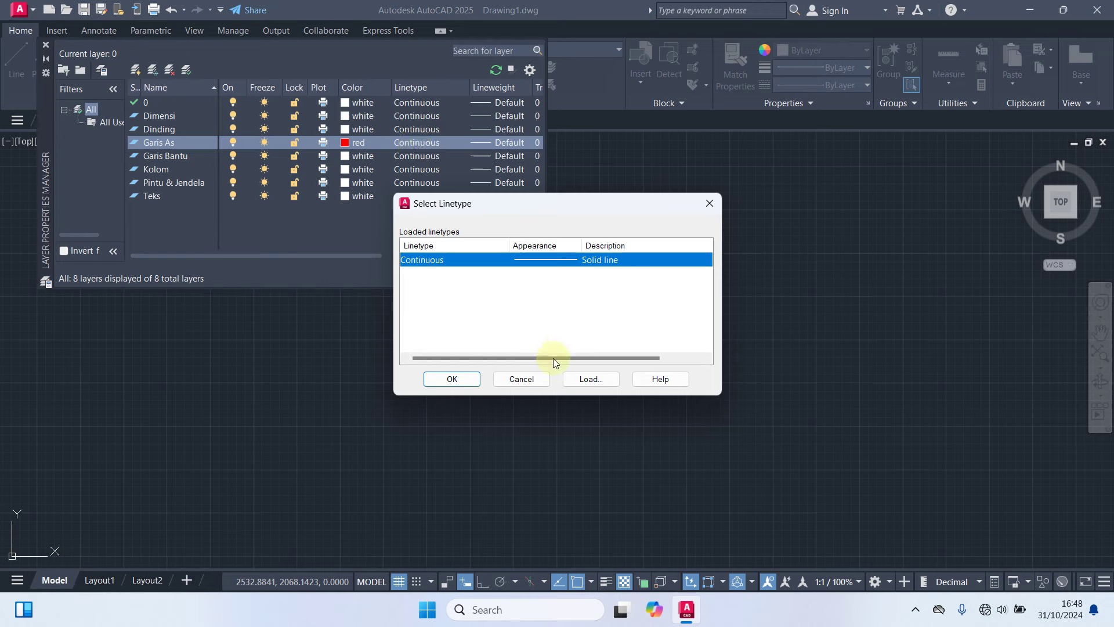
{"action": "left_click", "coordinate": [590, 380]}
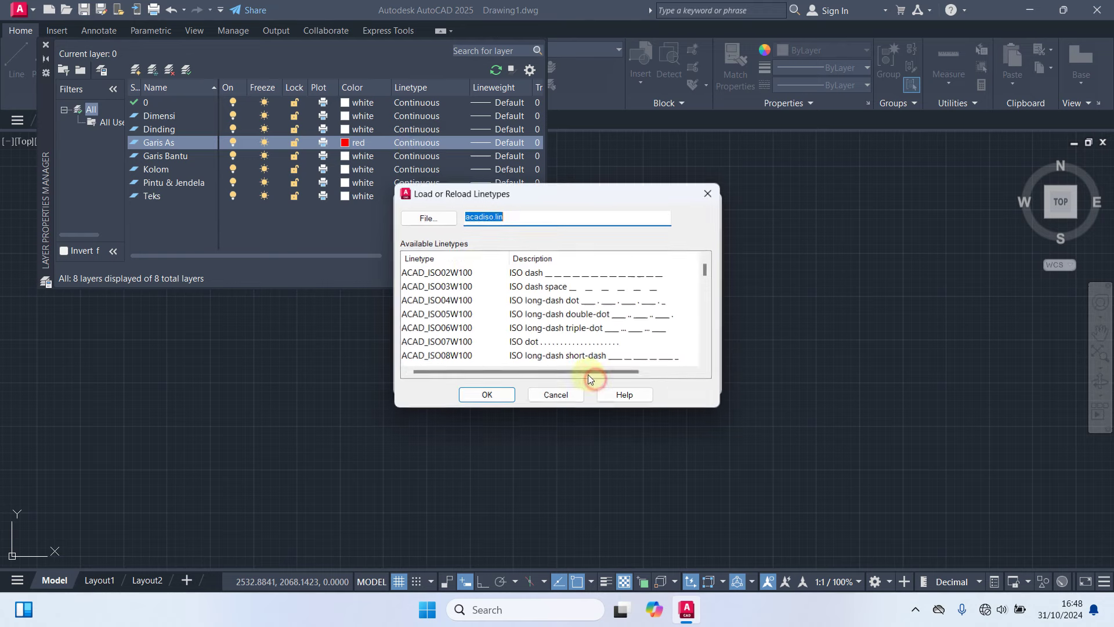
{"action": "left_click", "coordinate": [435, 272]}
{"action": "left_click", "coordinate": [509, 398]}
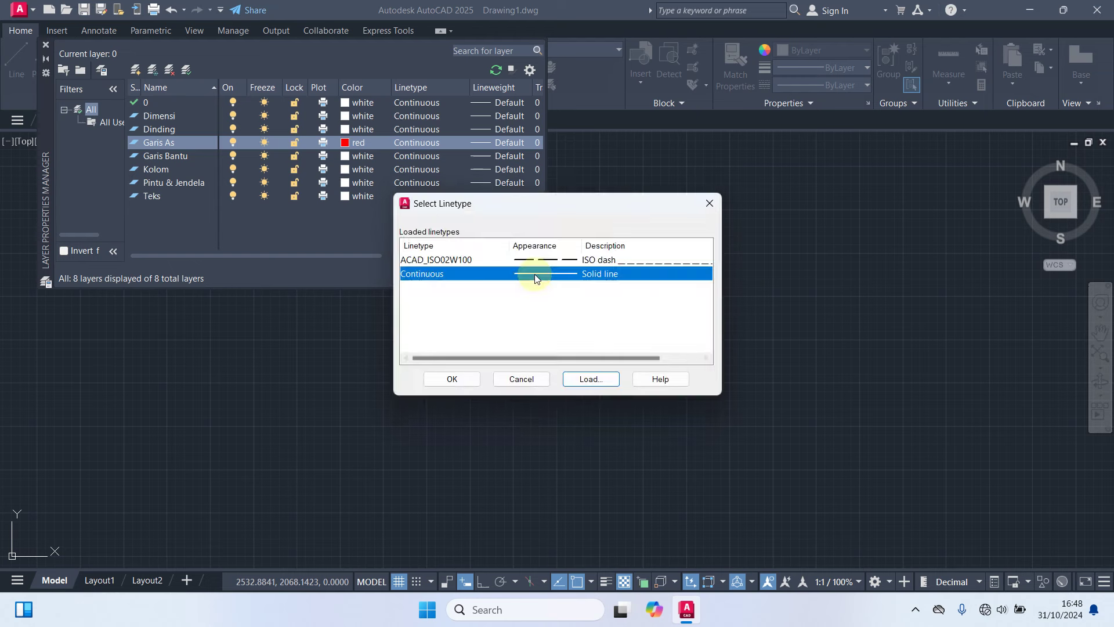
{"action": "left_click", "coordinate": [458, 259]}
{"action": "left_click", "coordinate": [464, 383]}
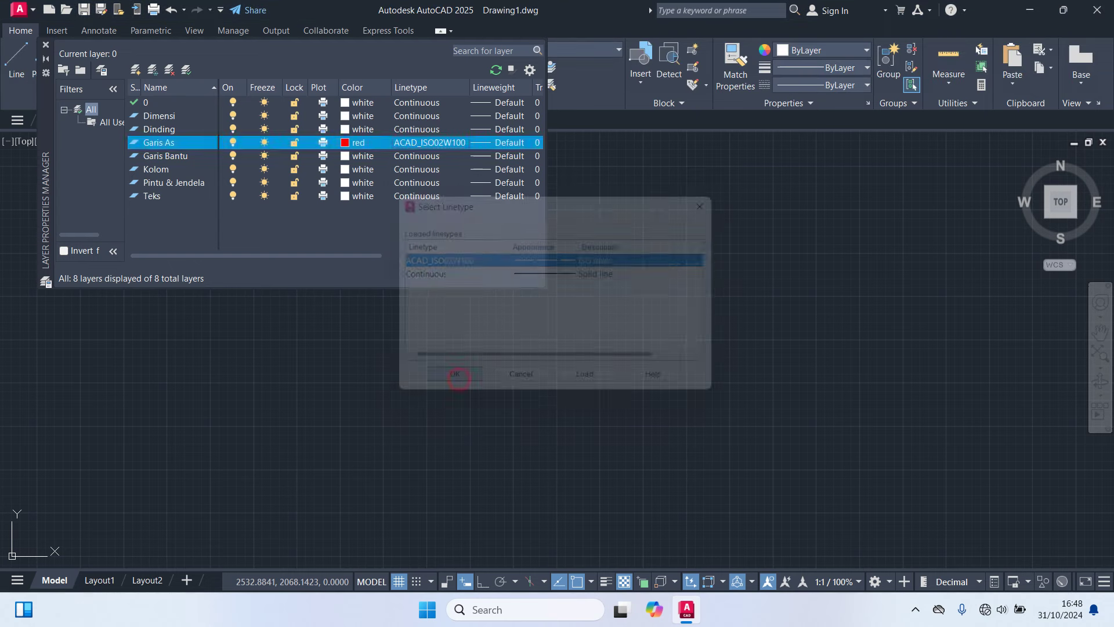
Step: Colour the Garis Bantu layer magenta and the Kolom layer cyan
{"action": "left_click", "coordinate": [163, 158]}
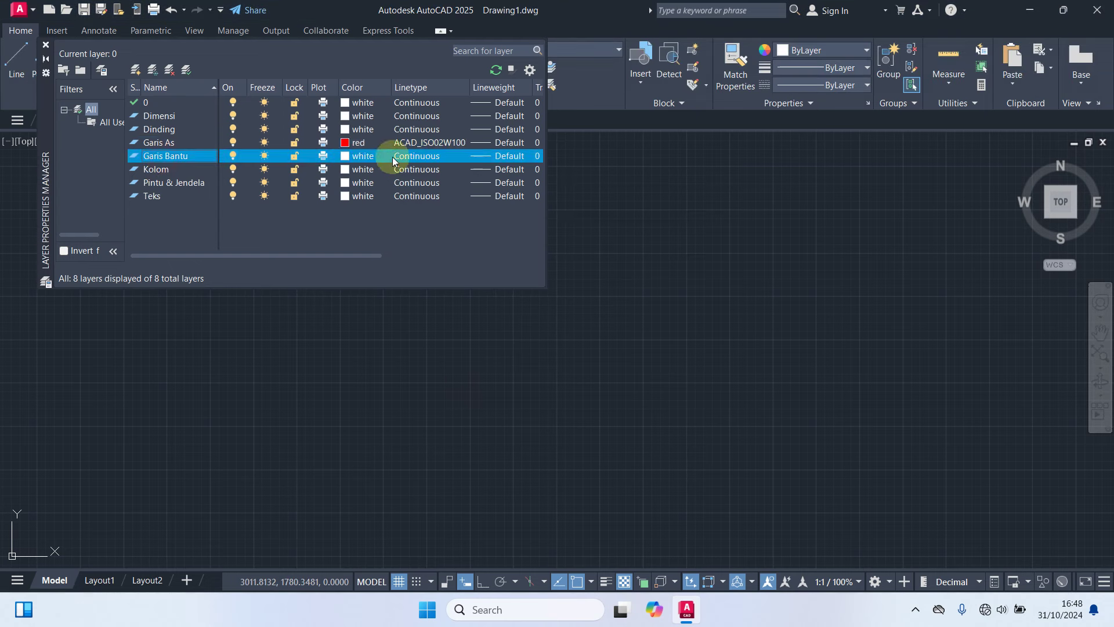
{"action": "left_click", "coordinate": [348, 156]}
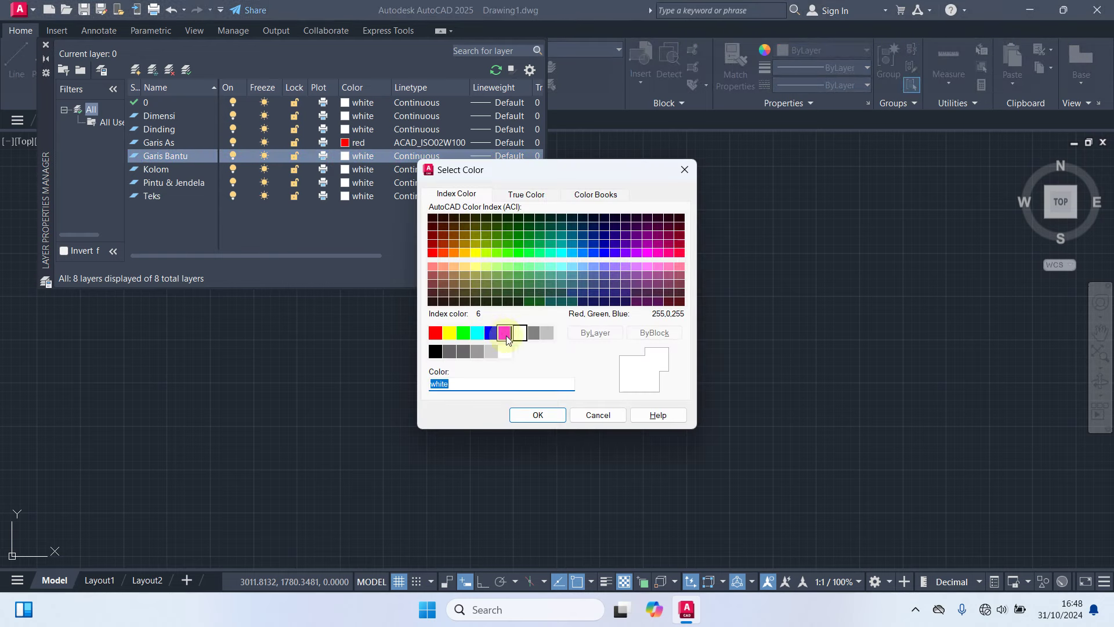
{"action": "left_click", "coordinate": [505, 333]}
{"action": "left_click", "coordinate": [538, 416]}
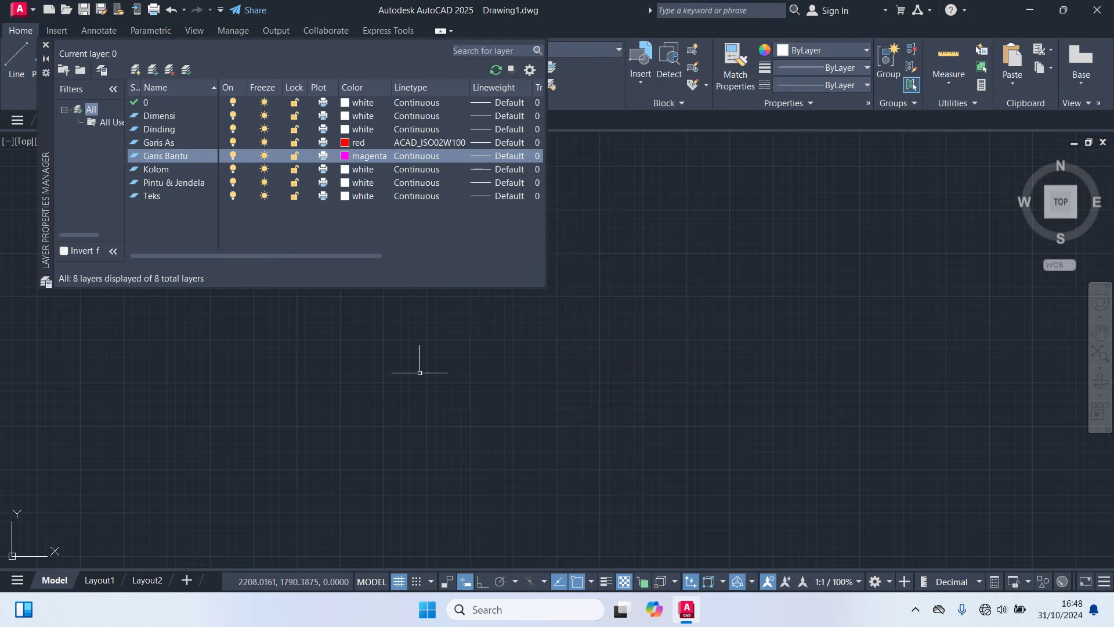
{"action": "left_click", "coordinate": [155, 169]}
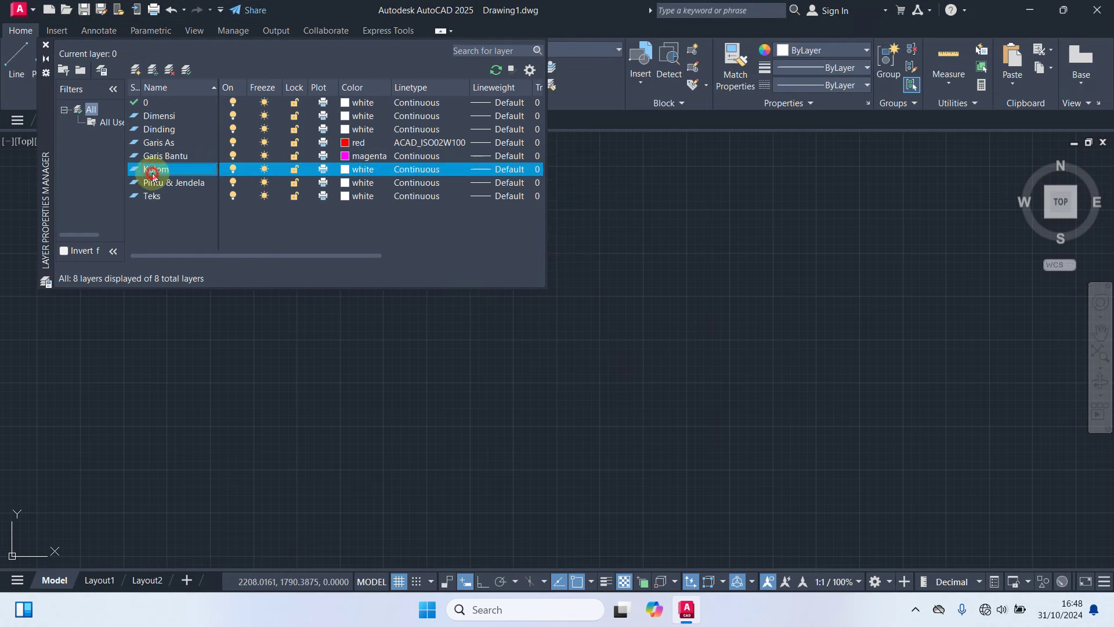
{"action": "left_click", "coordinate": [348, 174]}
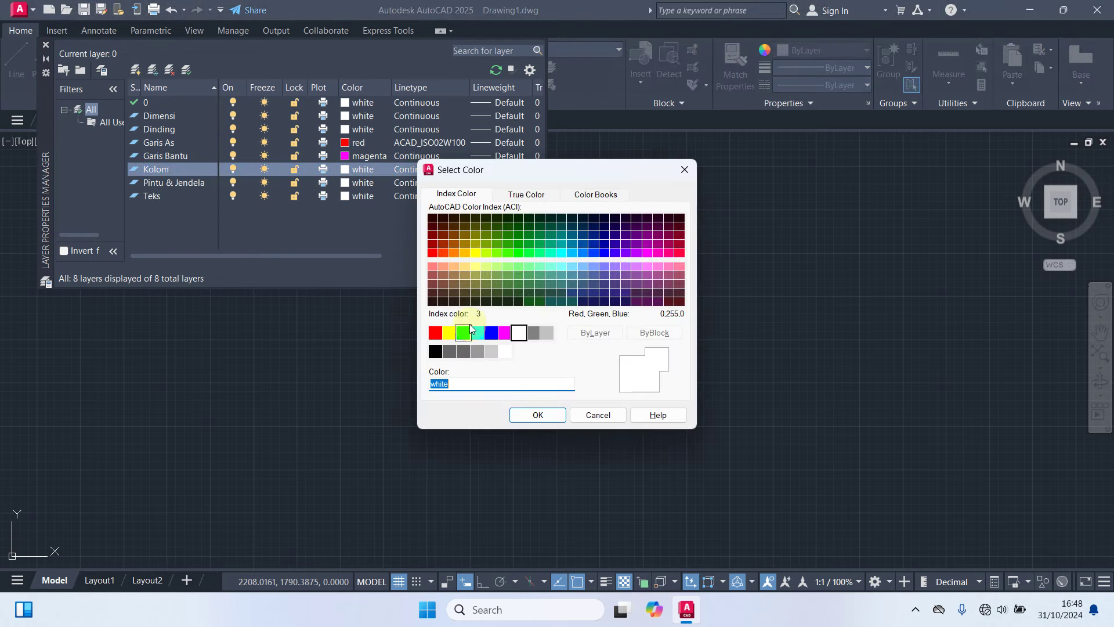
{"action": "left_click", "coordinate": [476, 333]}
{"action": "left_click", "coordinate": [538, 416]}
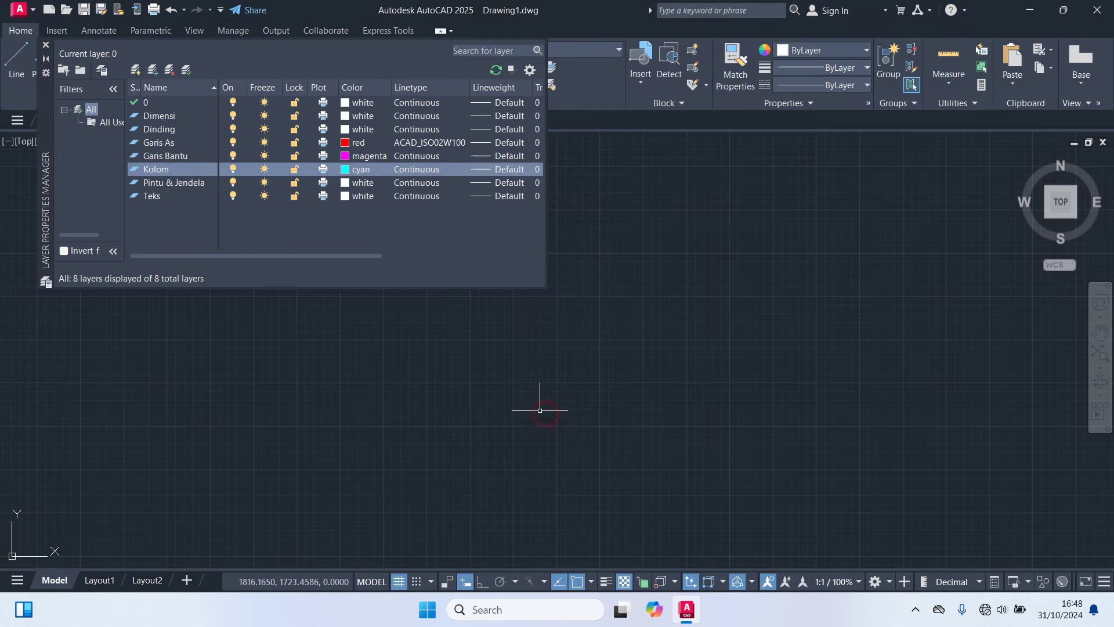
Step: Set Pintu & Jendela to colour 61 and close the layer manager
{"action": "left_click", "coordinate": [180, 185]}
{"action": "left_click", "coordinate": [348, 182]}
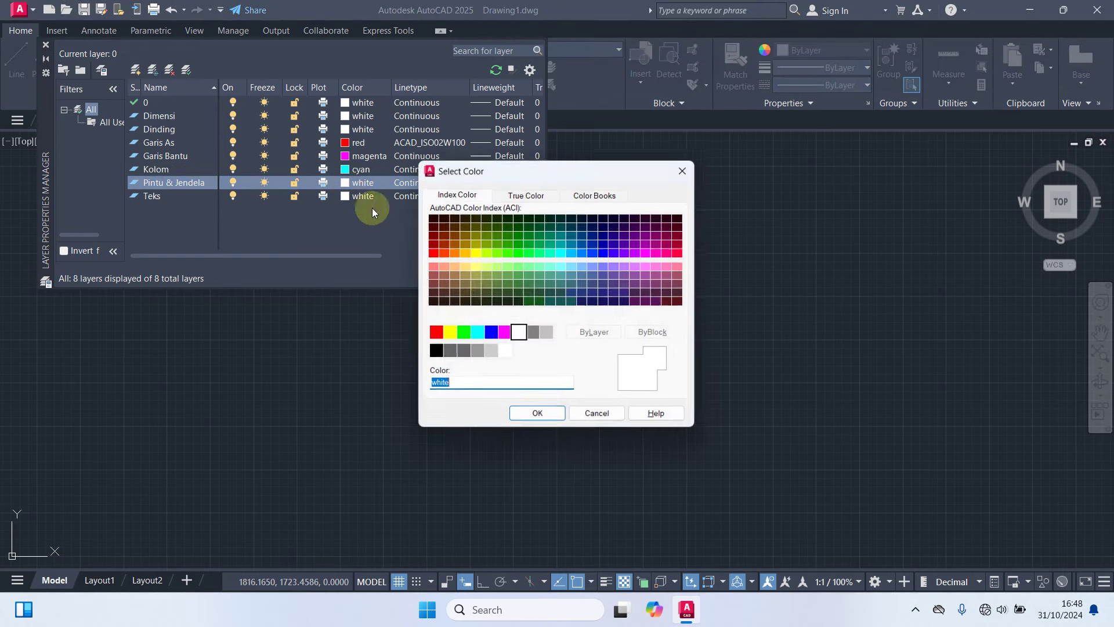
{"action": "left_click", "coordinate": [486, 266]}
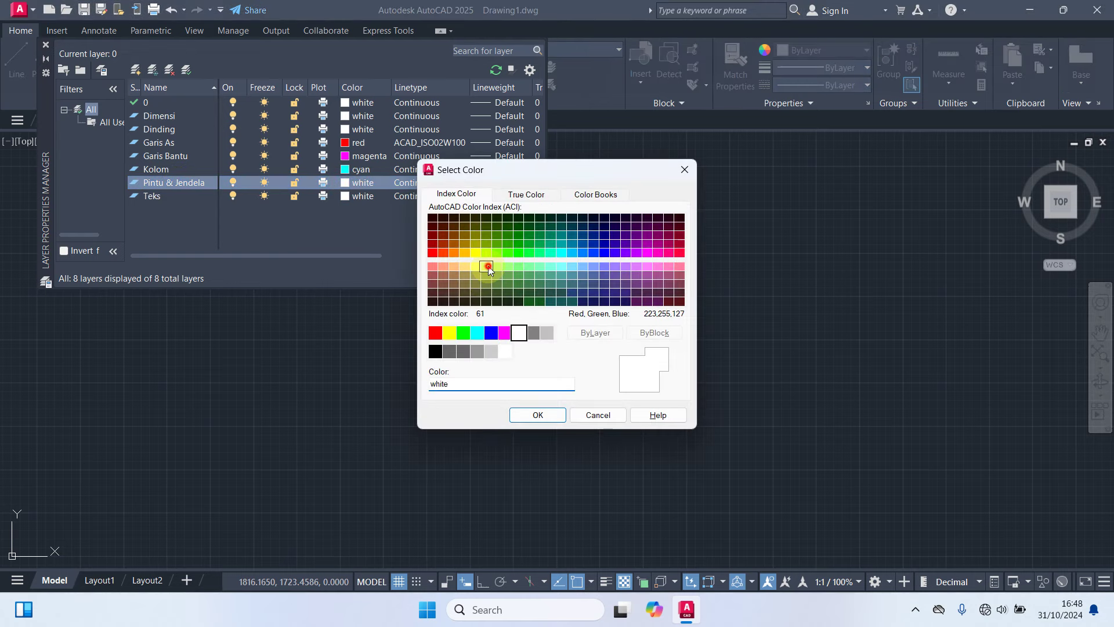
{"action": "left_click", "coordinate": [548, 416]}
{"action": "left_click", "coordinate": [46, 45]}
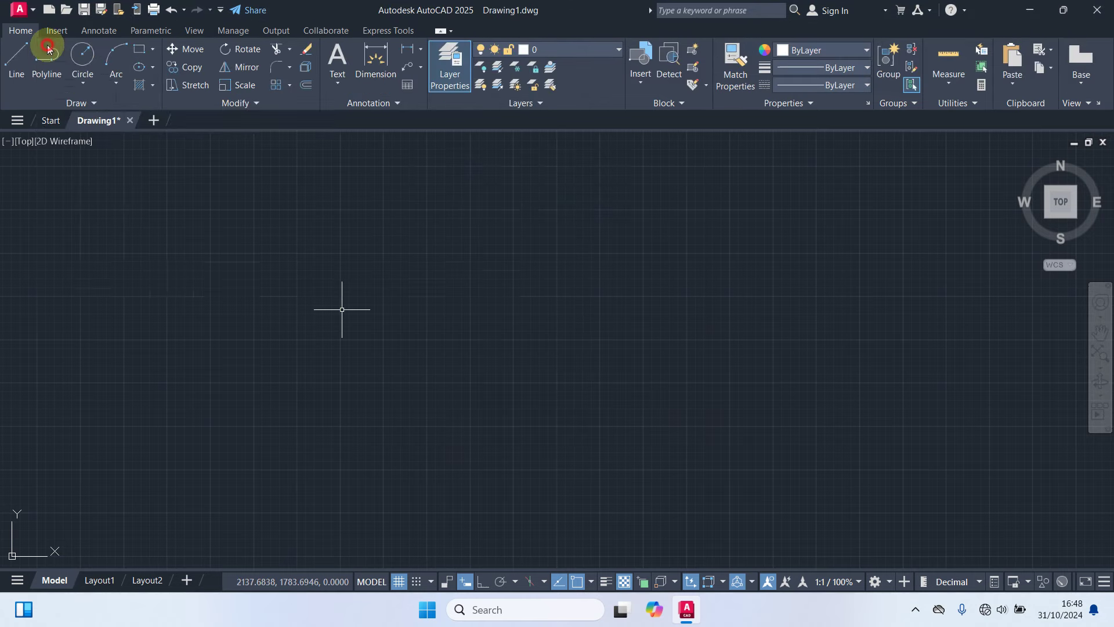
Step: Make Garis As the current layer and draw a 900 by 1500 rectangle
{"action": "left_click", "coordinate": [601, 51]}
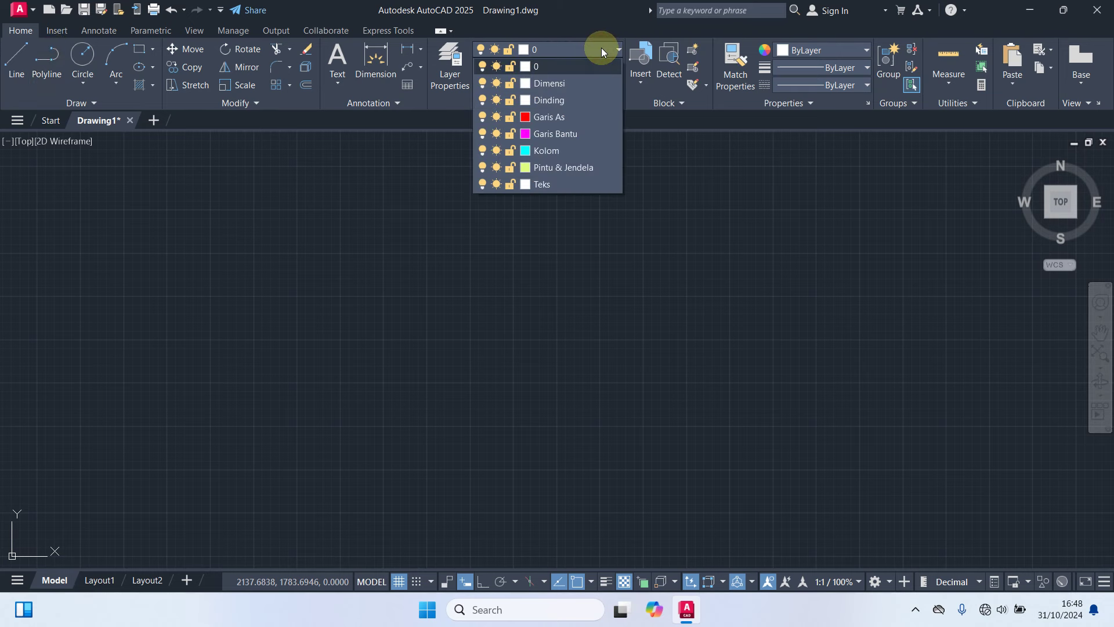
{"action": "left_click", "coordinate": [560, 117]}
{"action": "type", "text": "rec"}
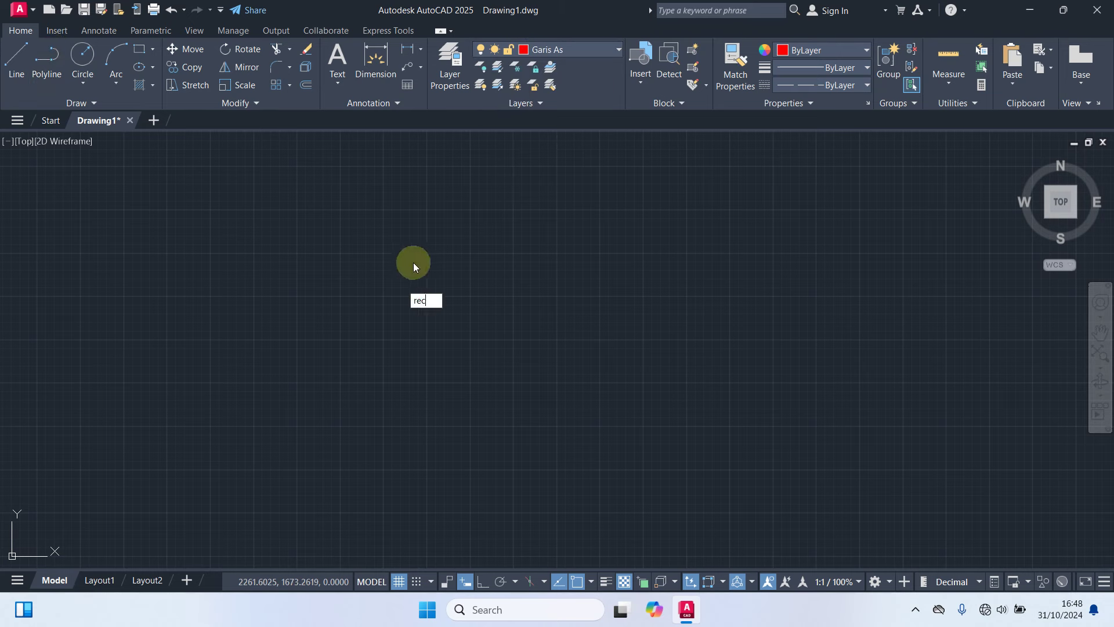
{"action": "key", "text": "Return"}
{"action": "left_click", "coordinate": [355, 235]}
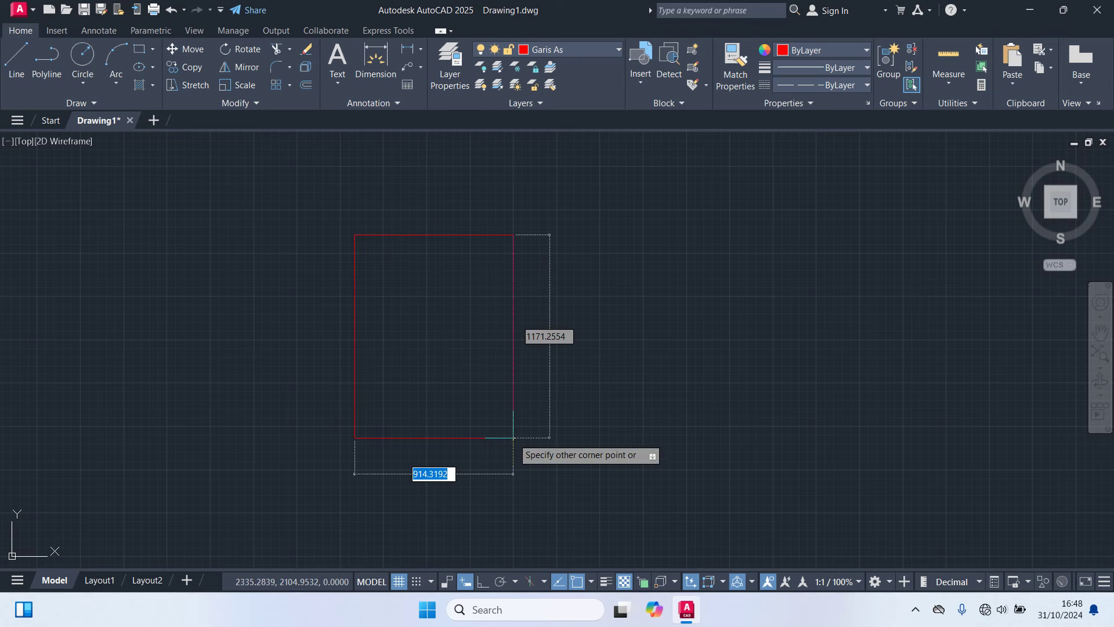
{"action": "type", "text": "900"}
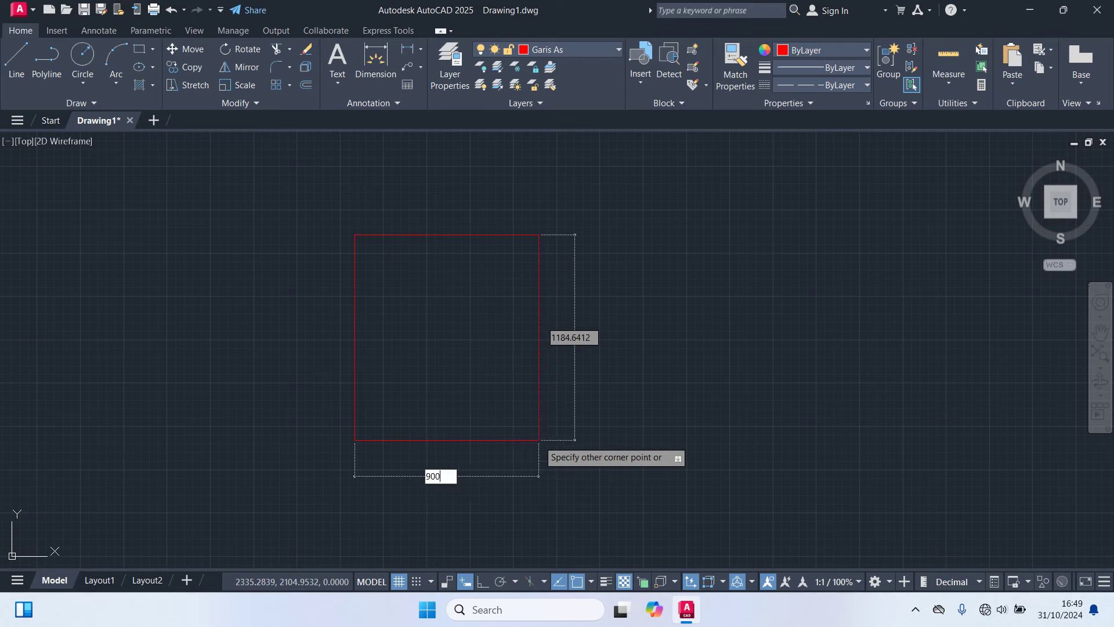
{"action": "key", "text": "Tab"}
{"action": "type", "text": "15"}
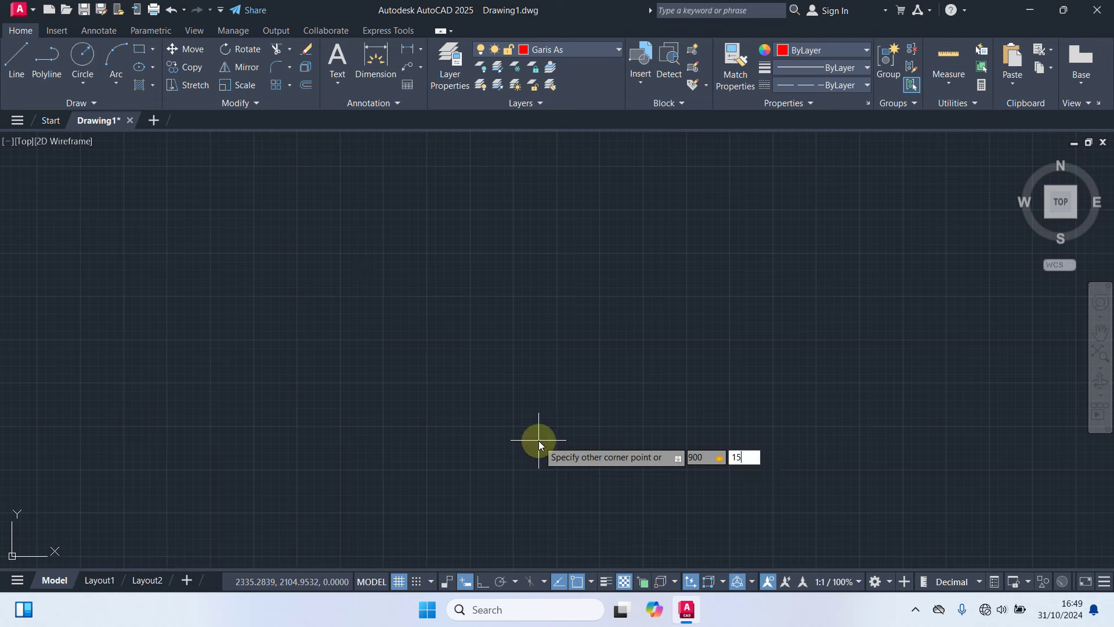
{"action": "type", "text": "00"}
{"action": "key", "text": "Return"}
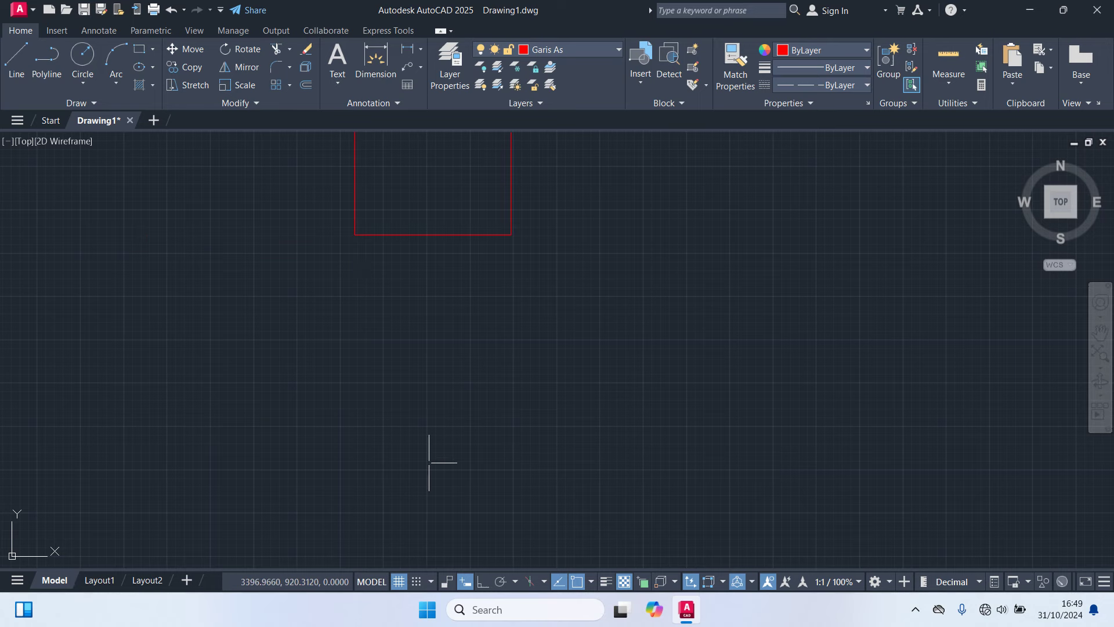
Step: Centre the rectangle in view and explode it into separate lines
{"action": "middle_click_drag", "start_coordinate": [574, 267], "coordinate": [617, 485]}
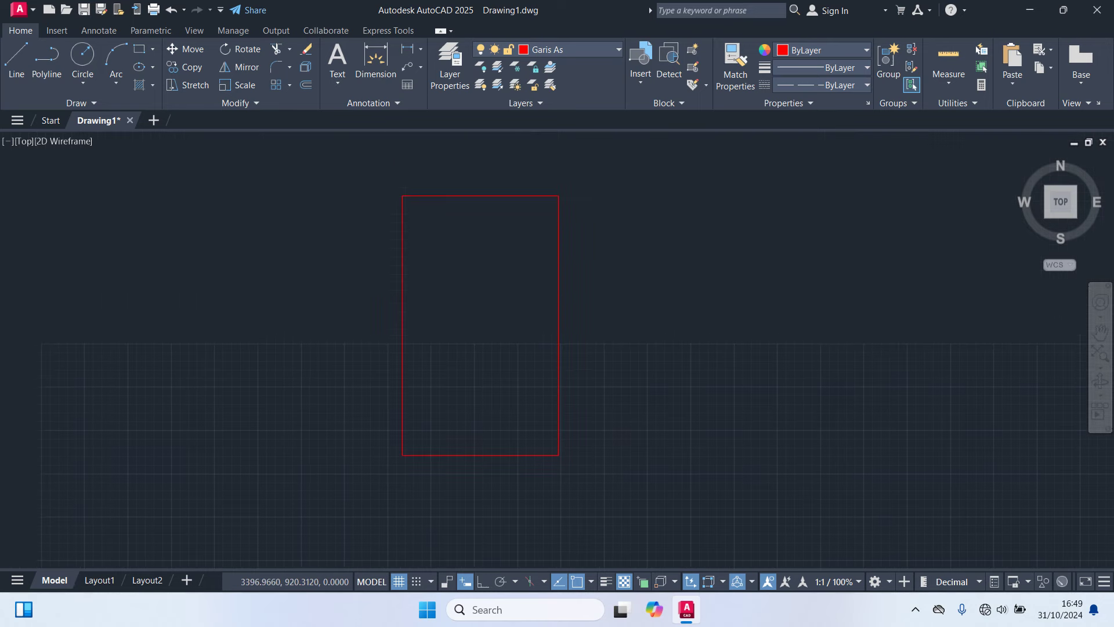
{"action": "left_click", "coordinate": [559, 395]}
{"action": "left_click", "coordinate": [621, 357]}
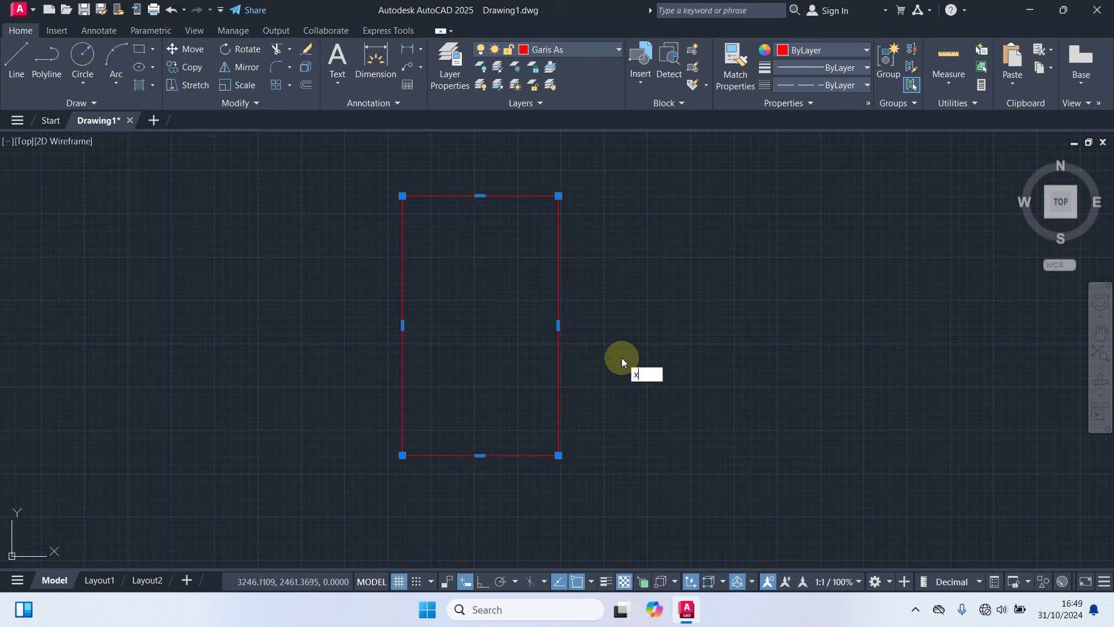
{"action": "key", "text": "Escape"}
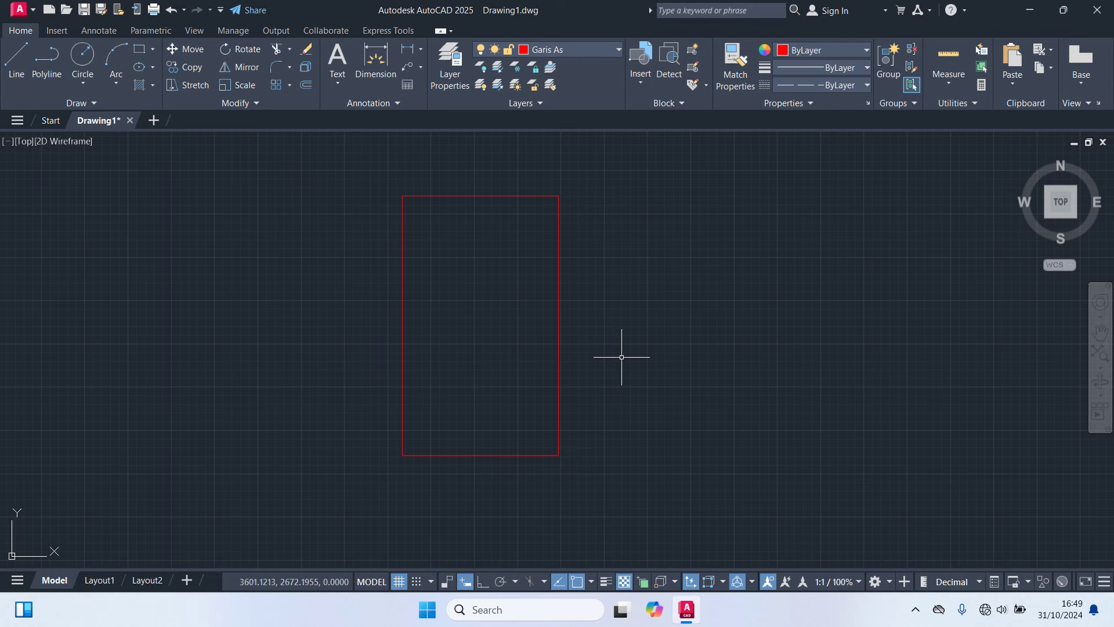
Step: Offset the rectangle's left edge rightward three times at distance 100, forming vertical axis lines
{"action": "type", "text": "o"}
{"action": "key", "text": "Return"}
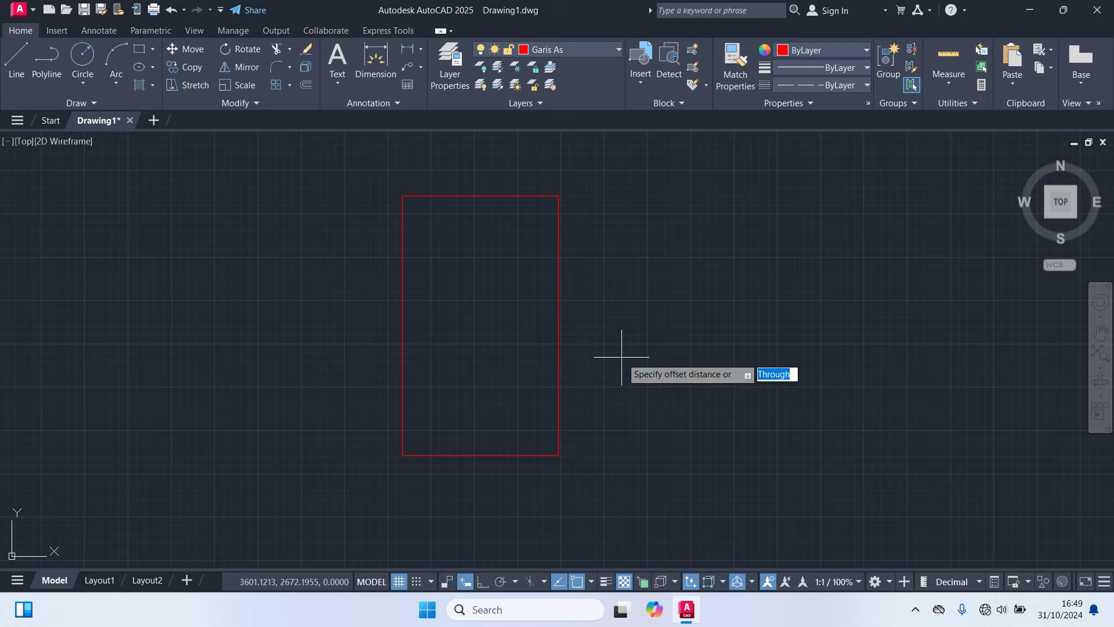
{"action": "type", "text": "100"}
{"action": "key", "text": "Return"}
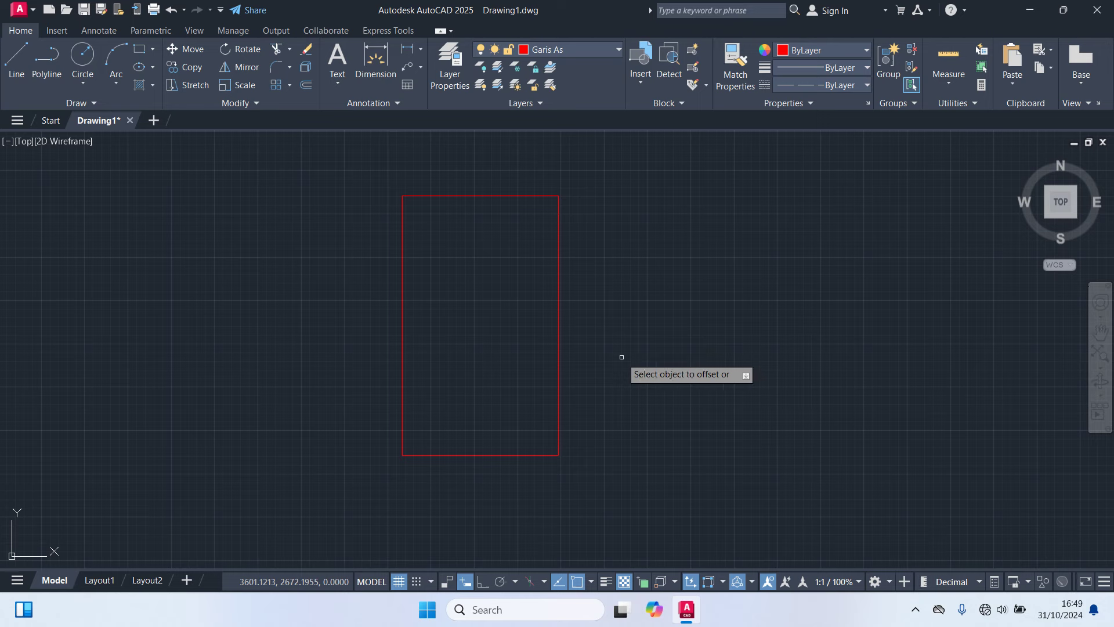
{"action": "left_click", "coordinate": [400, 231]}
{"action": "scroll", "coordinate": [430, 235], "scroll_direction": "up", "scroll_amount": 2}
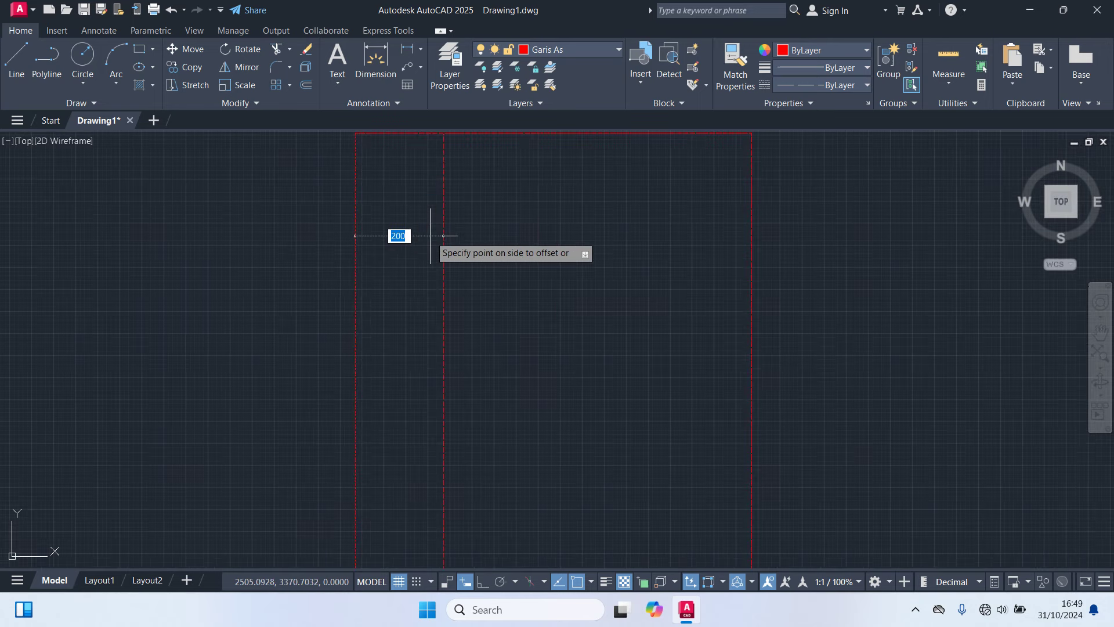
{"action": "left_click", "coordinate": [430, 236]}
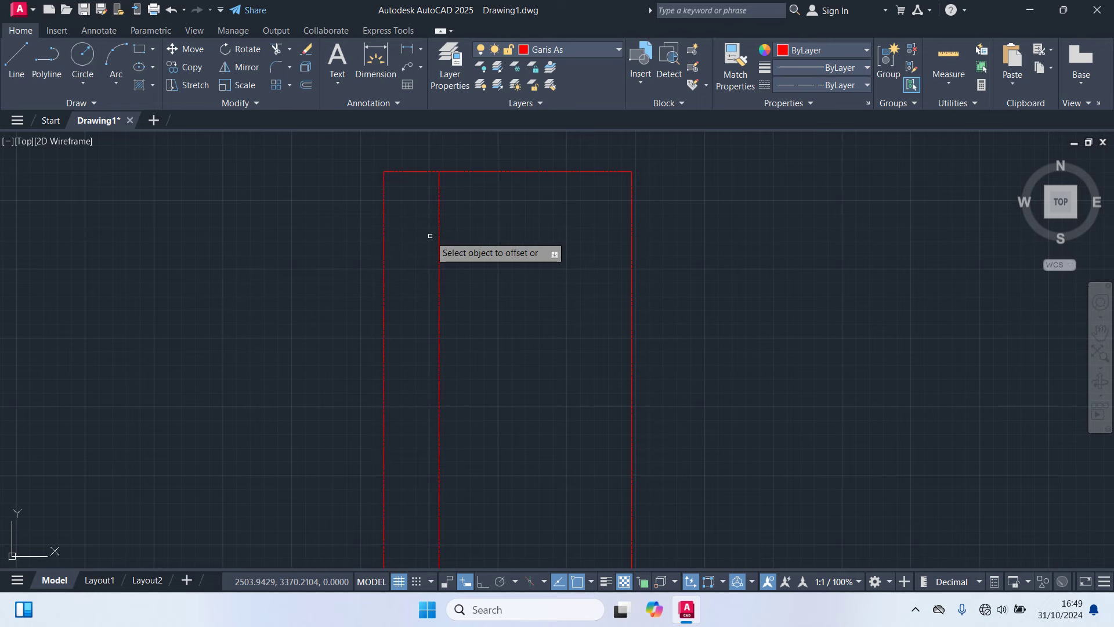
{"action": "mouse_move", "coordinate": [450, 242]}
{"action": "middle_mouse_down"}
{"action": "mouse_move", "coordinate": [452, 226]}
{"action": "mouse_move", "coordinate": [455, 236]}
{"action": "middle_mouse_up"}
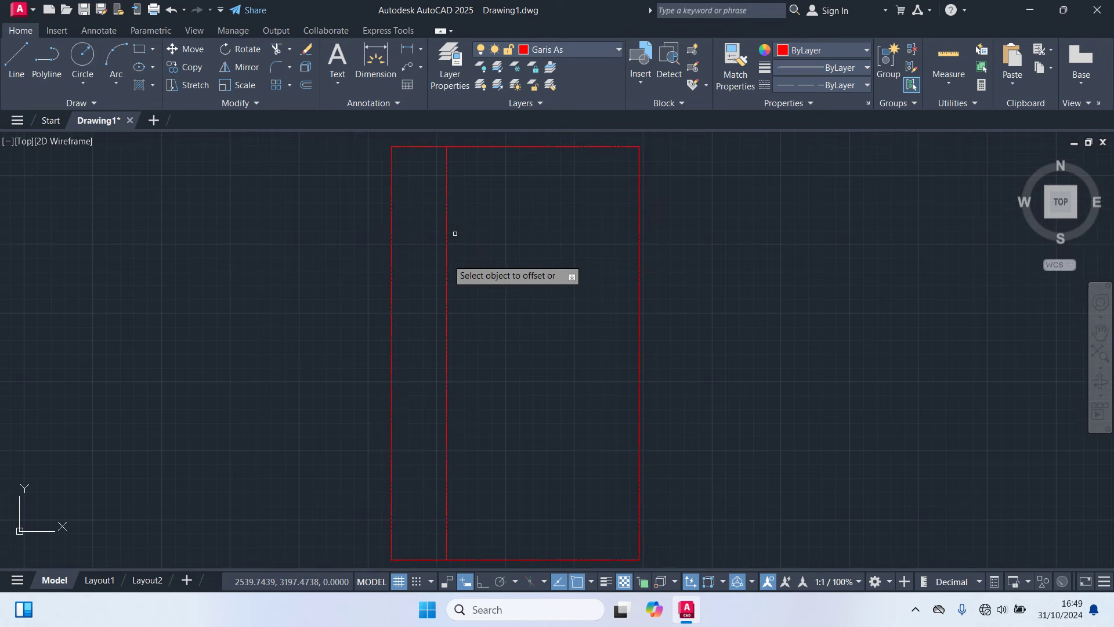
{"action": "left_click", "coordinate": [446, 231]}
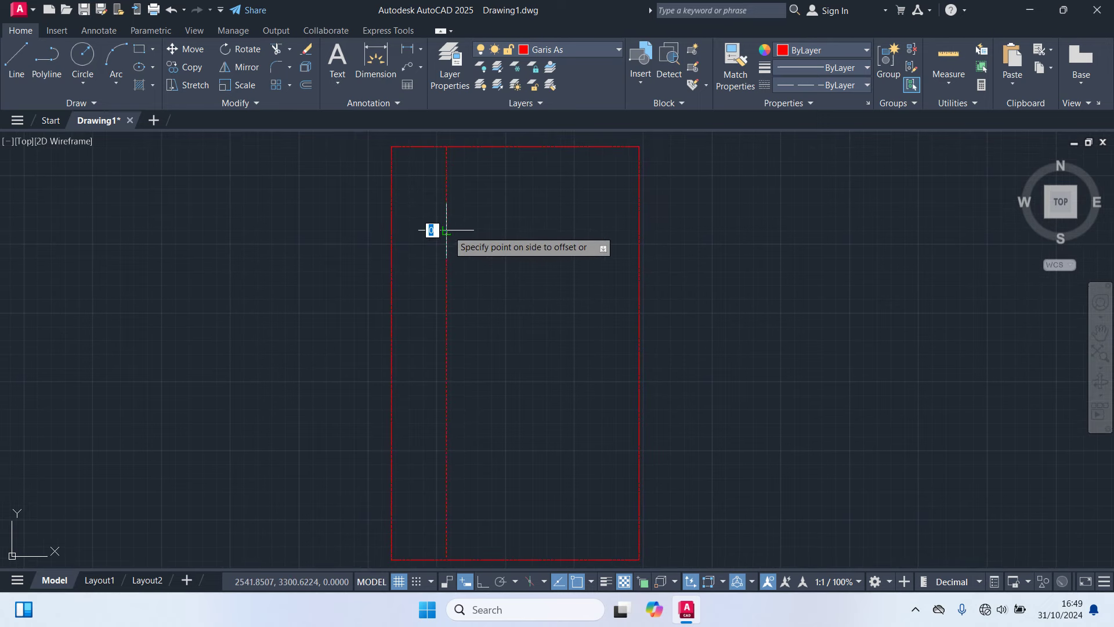
{"action": "left_click", "coordinate": [491, 230]}
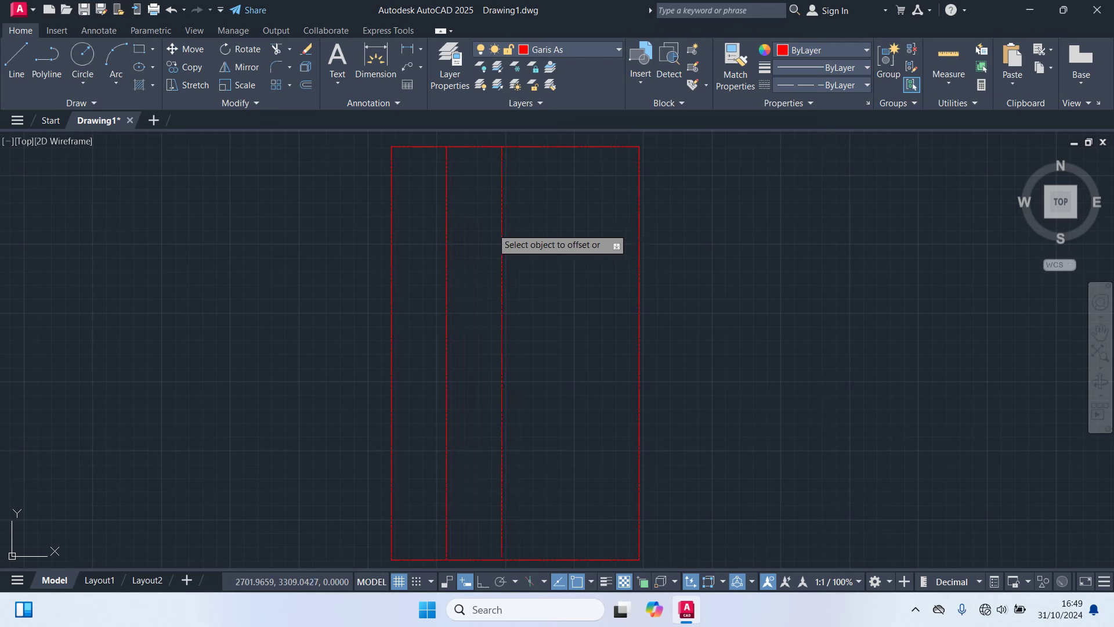
{"action": "left_click", "coordinate": [503, 232]}
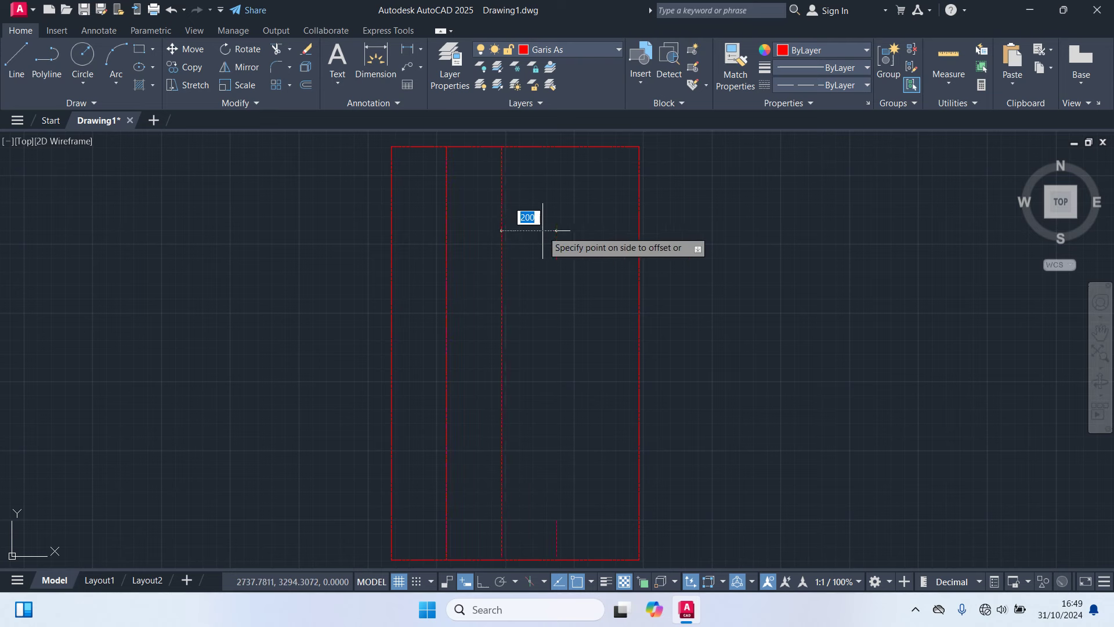
{"action": "left_click", "coordinate": [580, 231]}
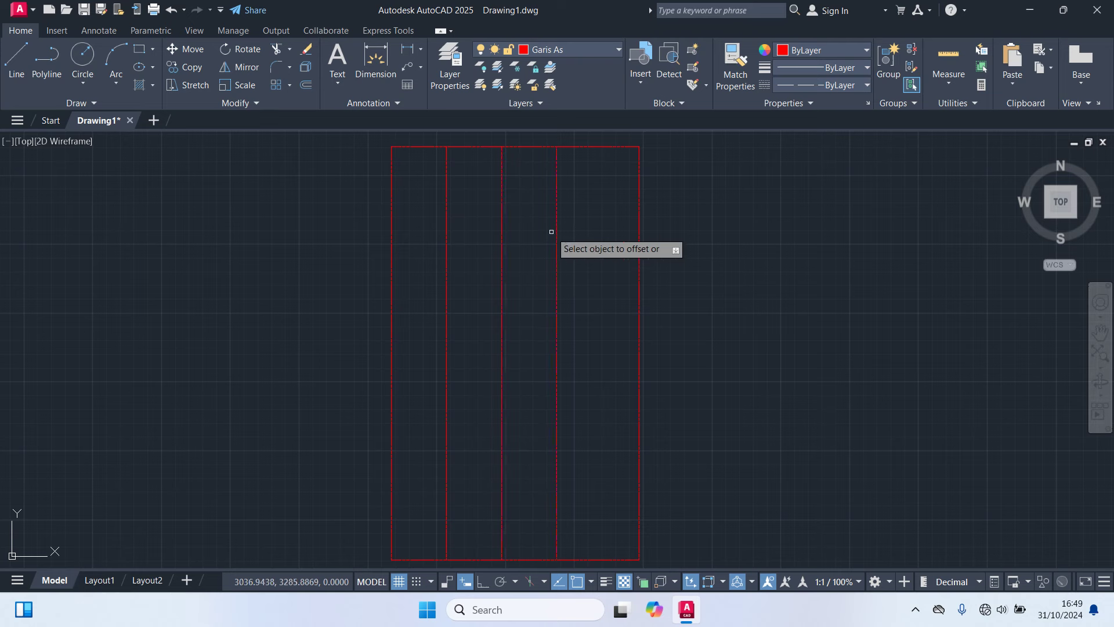
{"action": "key", "text": "Escape"}
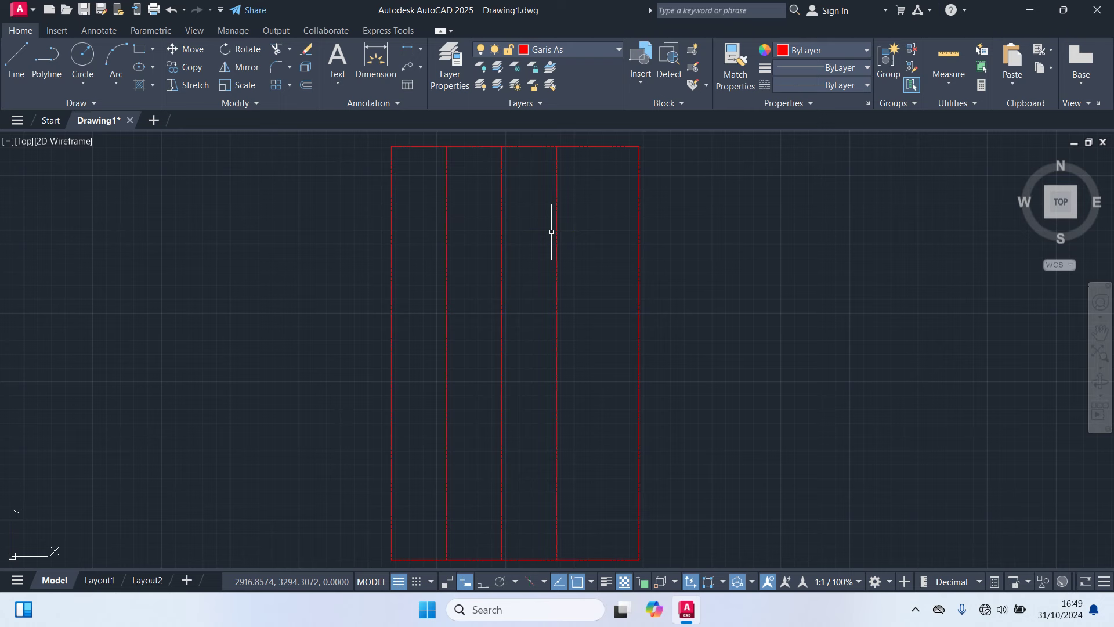
Step: Offset horizontal axis lines downward by 150 from the top, then 400
{"action": "key", "text": "Return"}
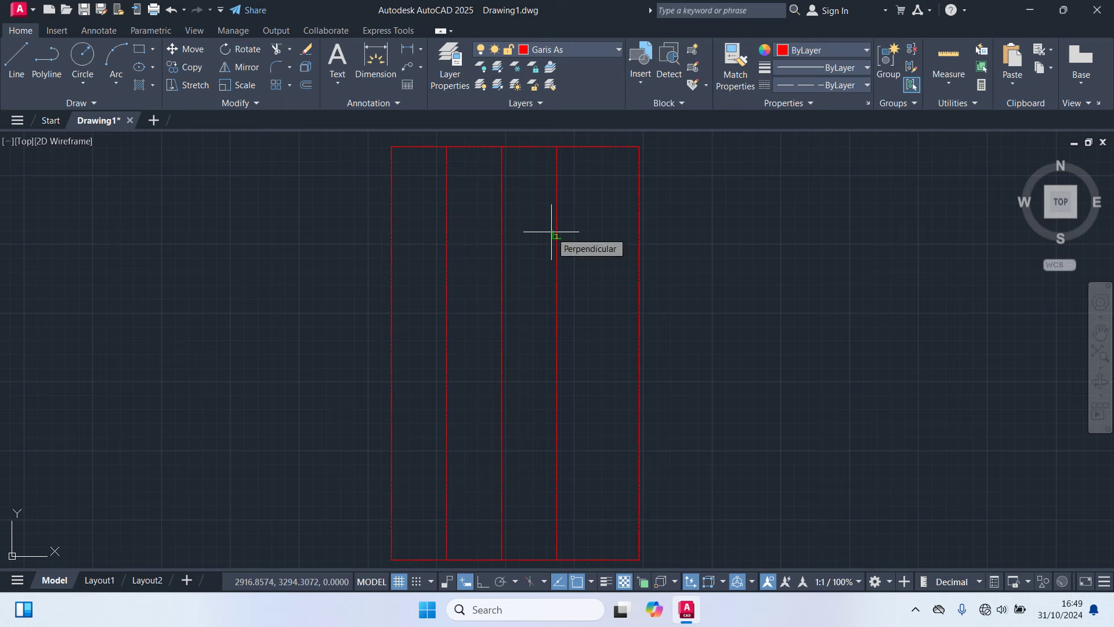
{"action": "type", "text": "150"}
{"action": "key", "text": "Return"}
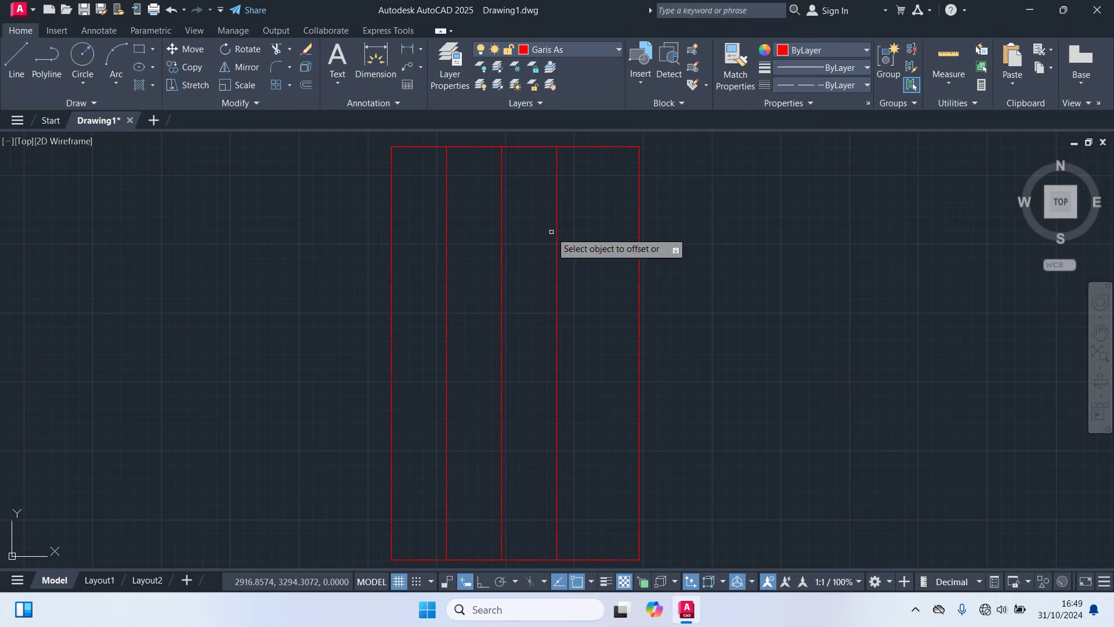
{"action": "left_click", "coordinate": [427, 147]}
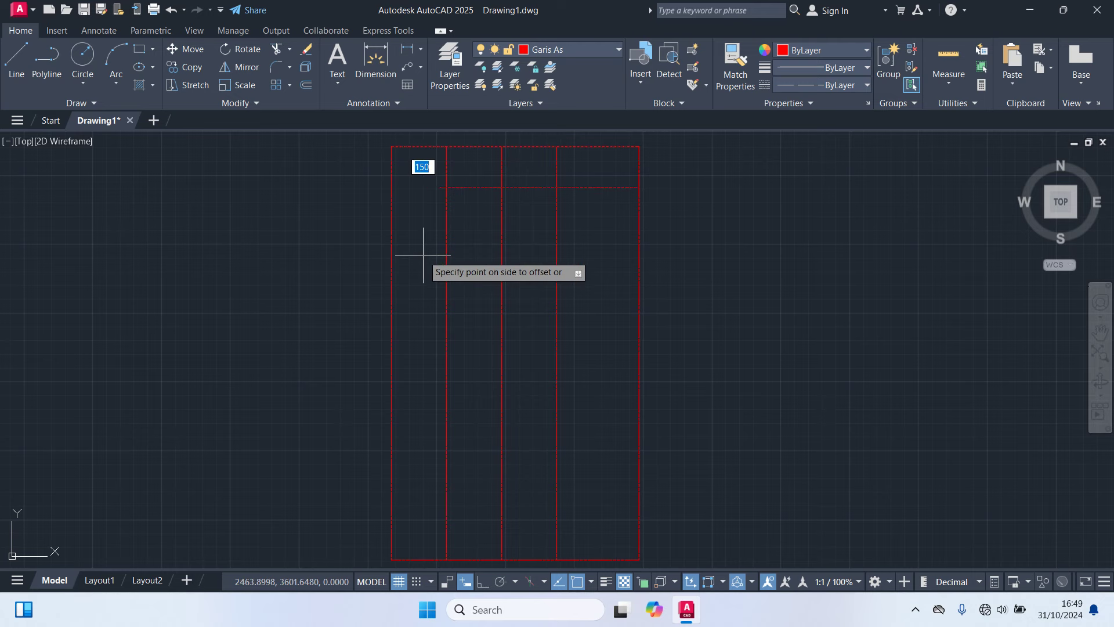
{"action": "left_click", "coordinate": [423, 255]}
{"action": "key", "text": "Return"}
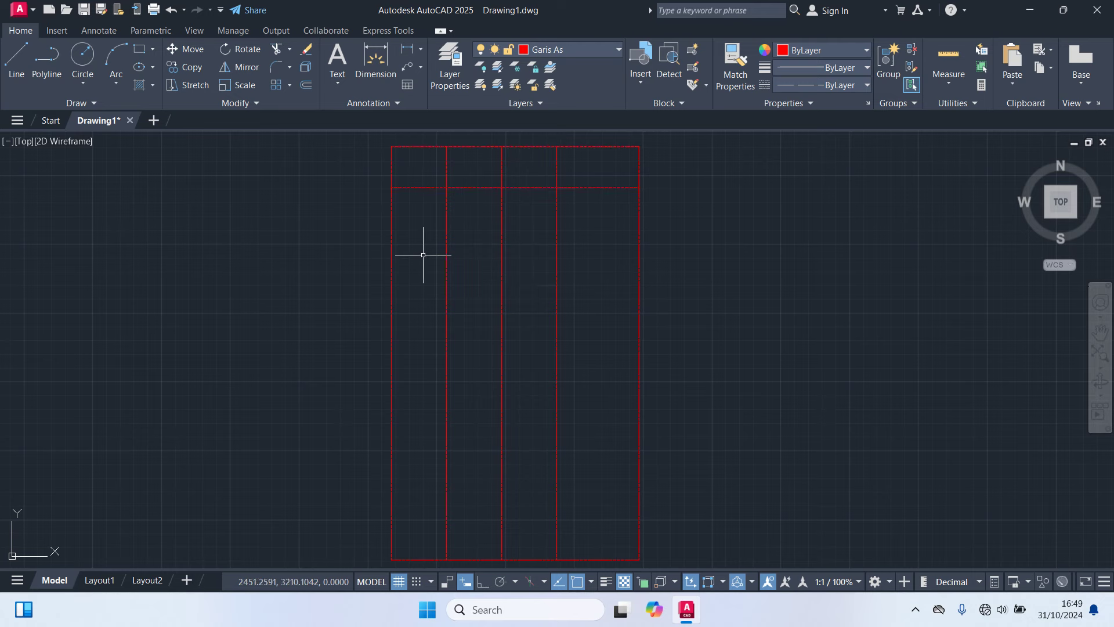
{"action": "key", "text": "Return"}
{"action": "type", "text": "4"}
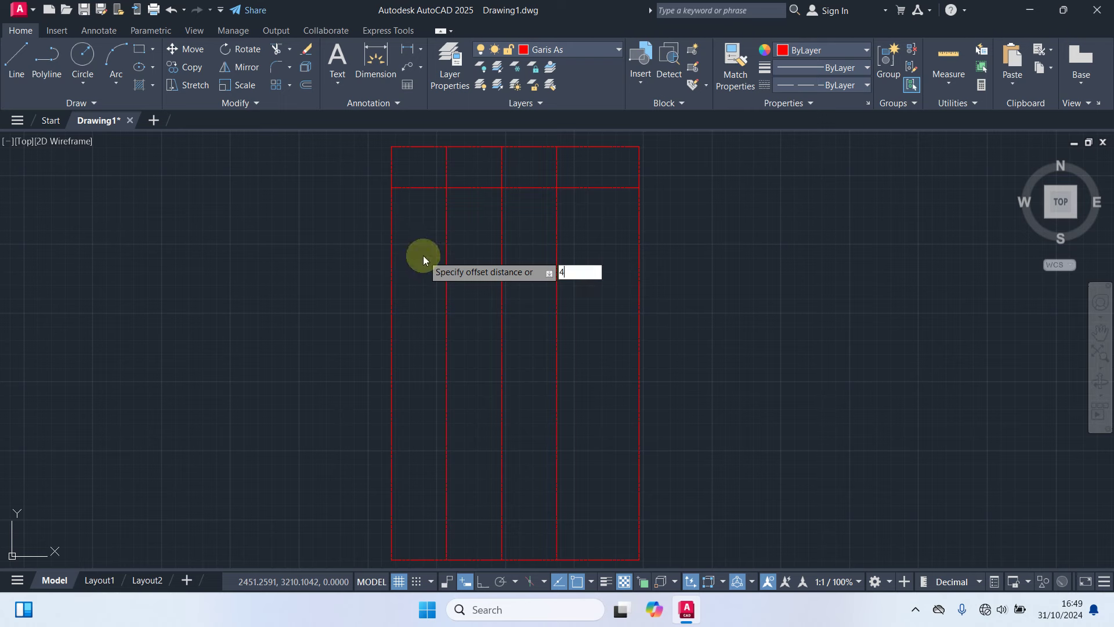
{"action": "type", "text": "00"}
{"action": "key", "text": "Return"}
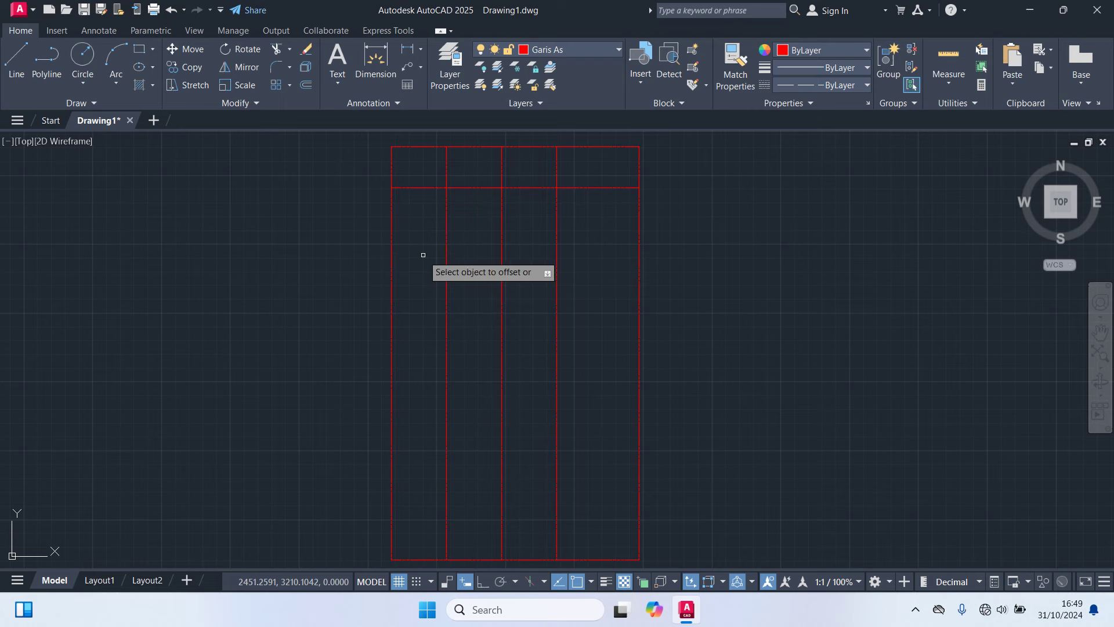
{"action": "left_click", "coordinate": [425, 187]}
{"action": "left_click", "coordinate": [428, 324]}
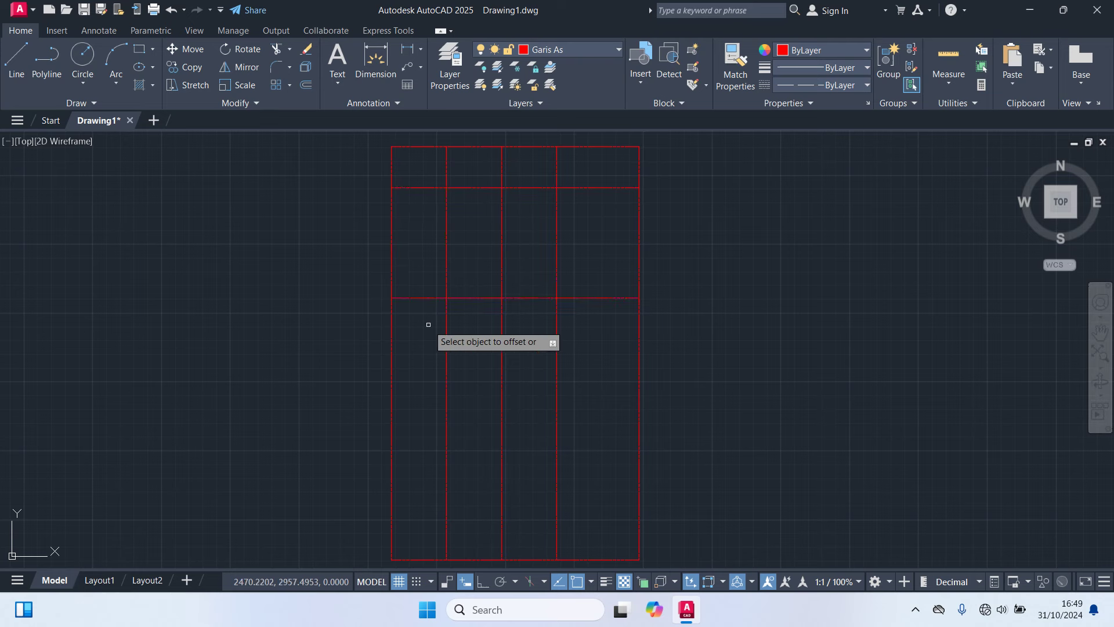
Step: Add further horizontal axis lines offset downward by 500, then 300
{"action": "key", "text": "Return"}
{"action": "key", "text": "Return"}
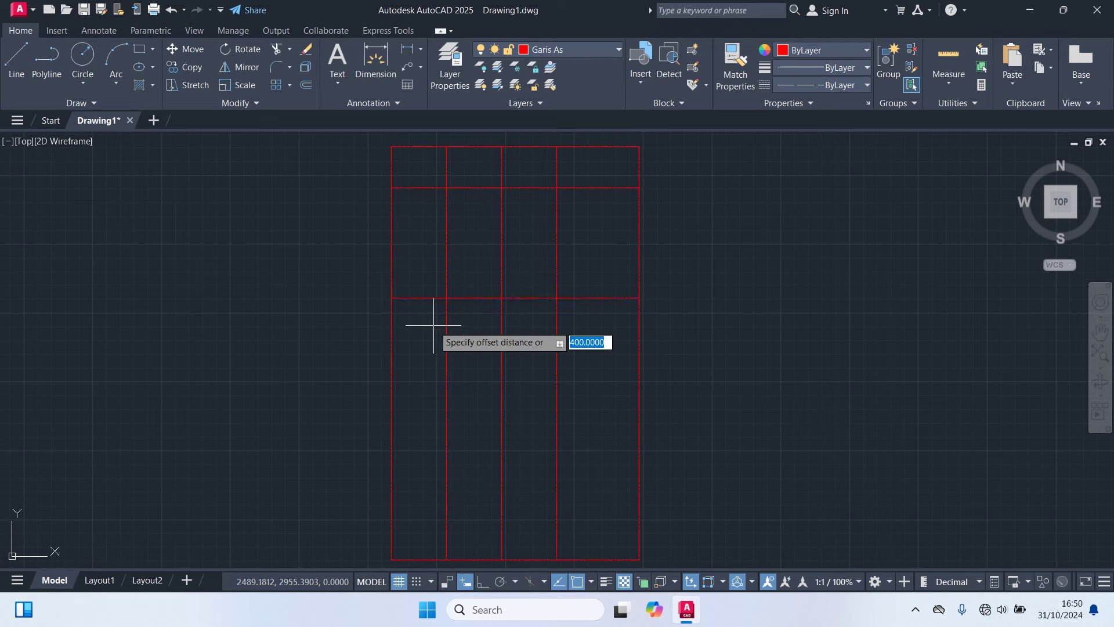
{"action": "type", "text": "500"}
{"action": "key", "text": "Return"}
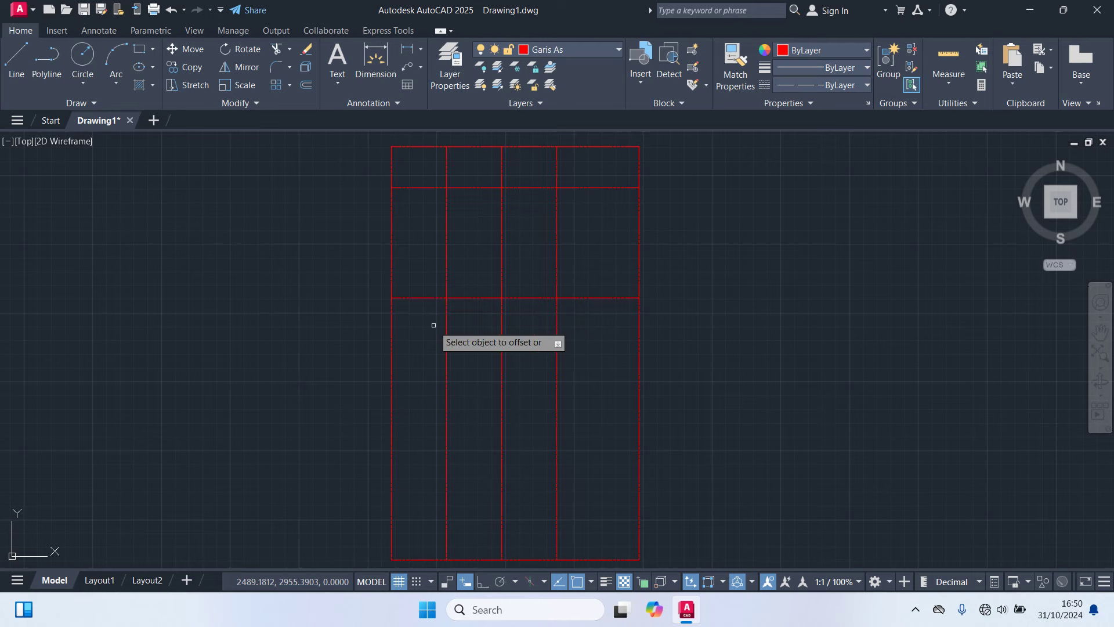
{"action": "left_click", "coordinate": [410, 298]}
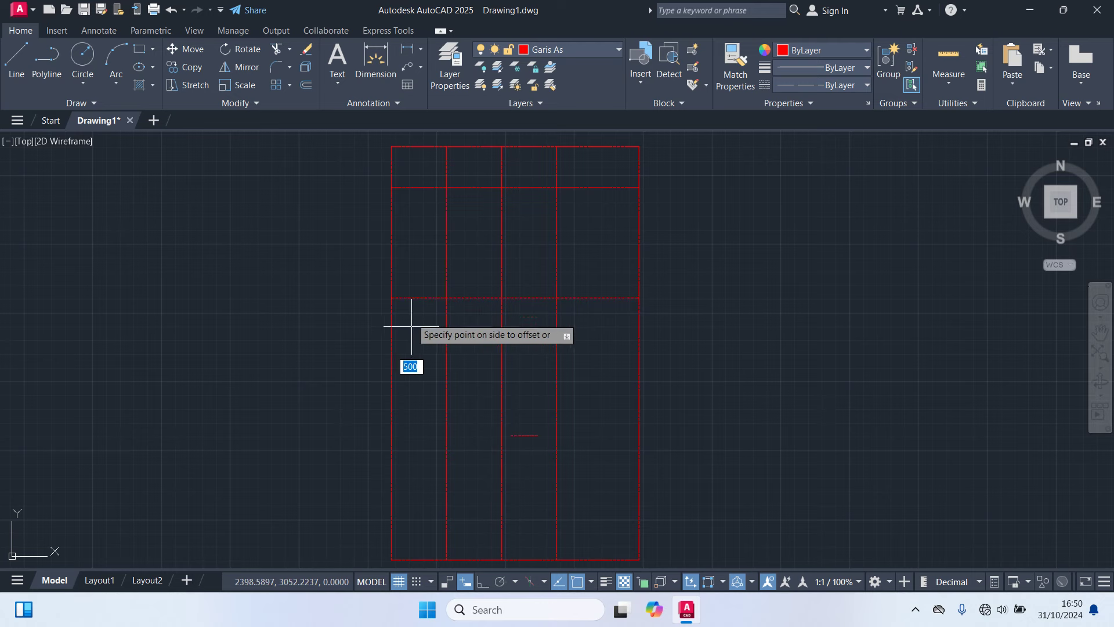
{"action": "left_click", "coordinate": [415, 441]}
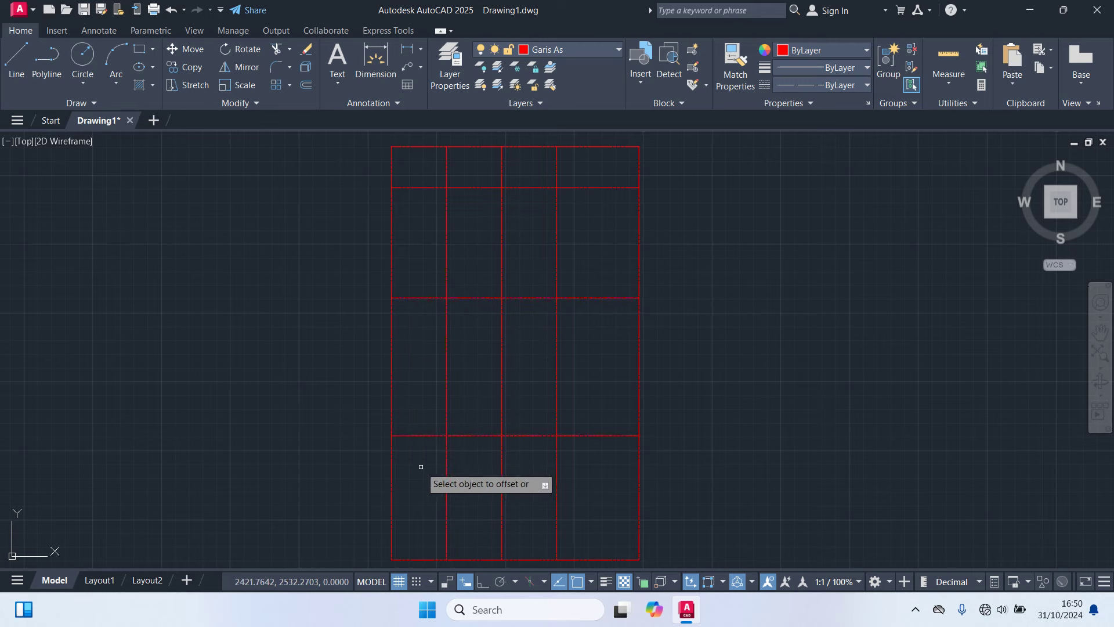
{"action": "key", "text": "Return"}
{"action": "key", "text": "Return"}
{"action": "type", "text": "300"}
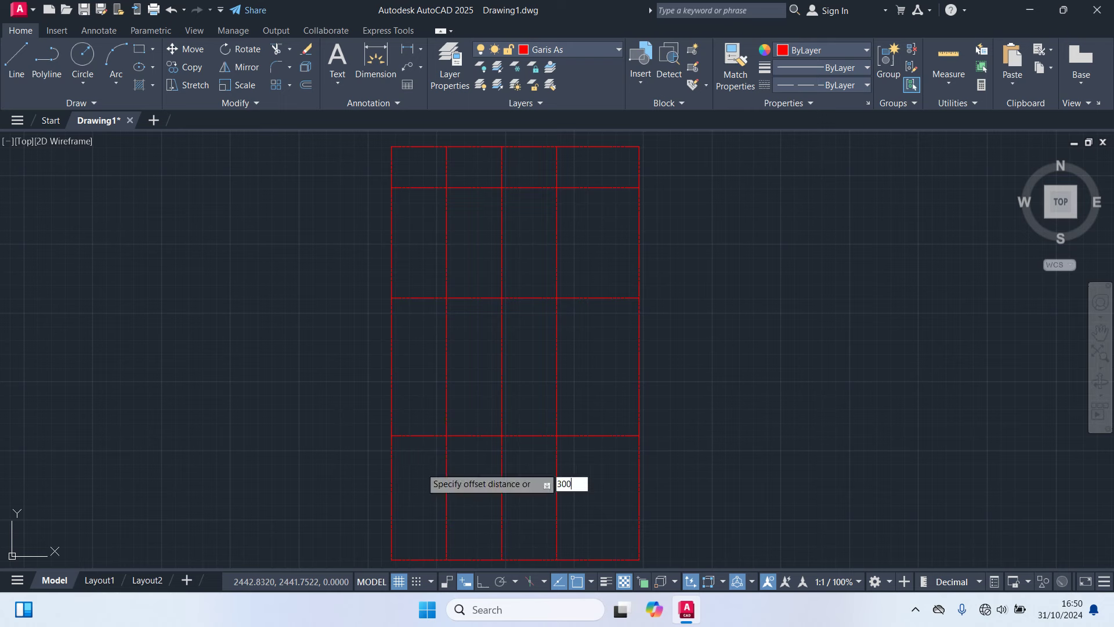
{"action": "key", "text": "Return"}
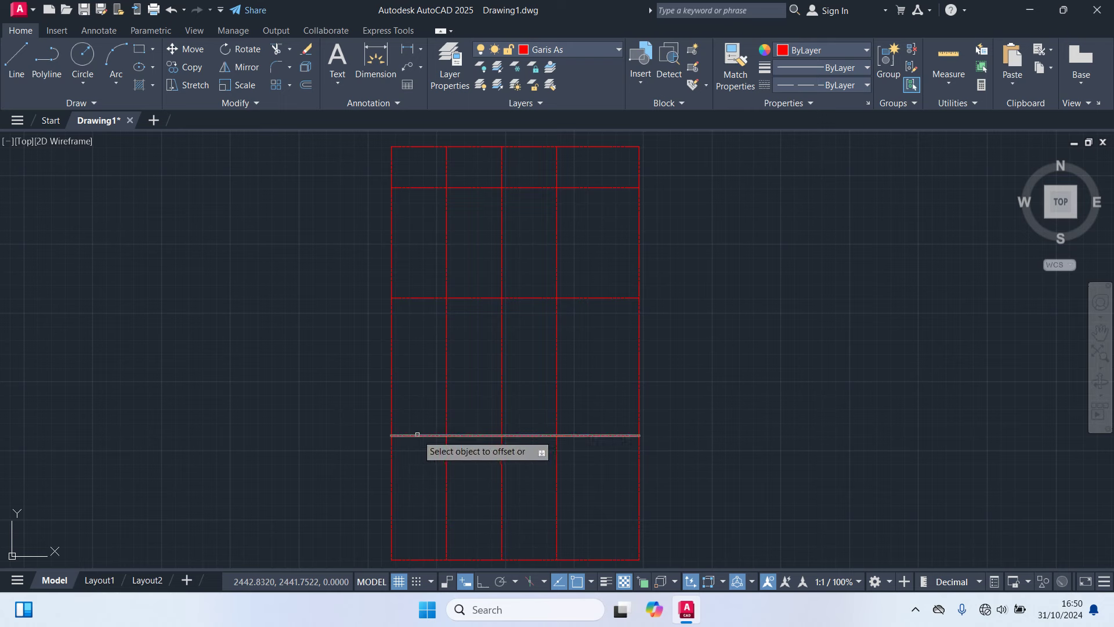
{"action": "left_click", "coordinate": [417, 435]}
{"action": "left_click", "coordinate": [431, 490]}
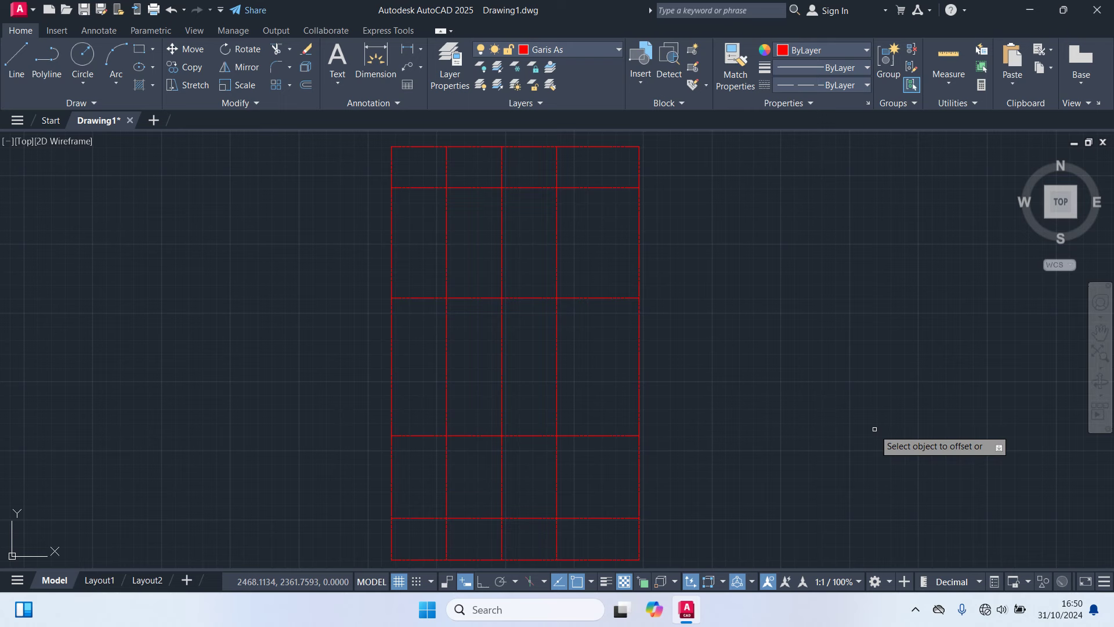
Step: Offset a line 450 below the top axis, then another 300 below that
{"action": "key", "text": "Escape"}
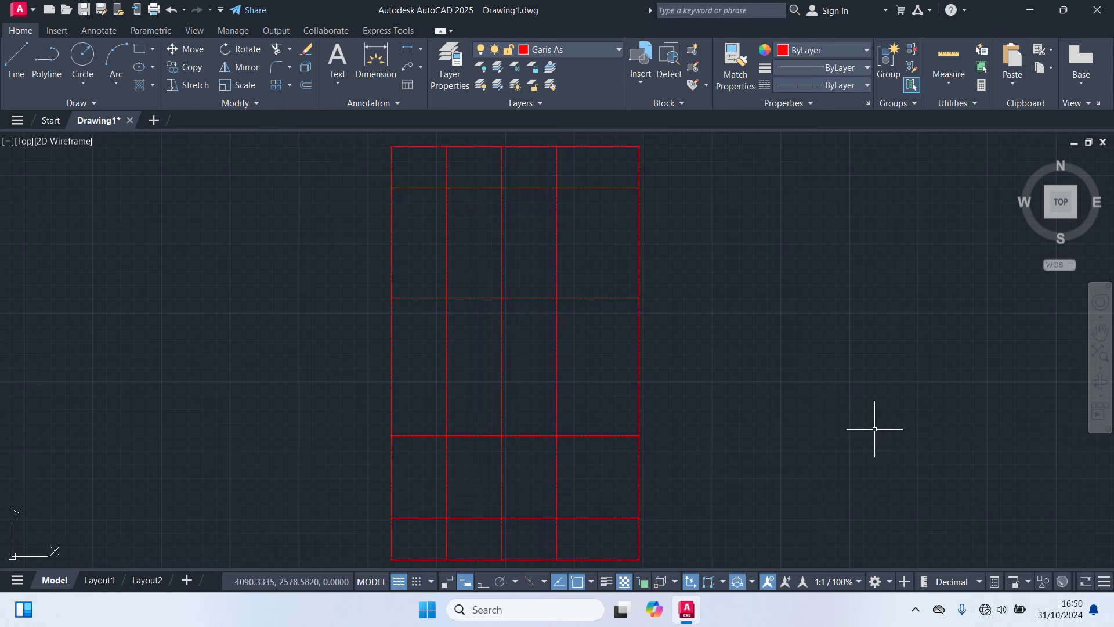
{"action": "key", "text": "Return"}
{"action": "type", "text": "450"}
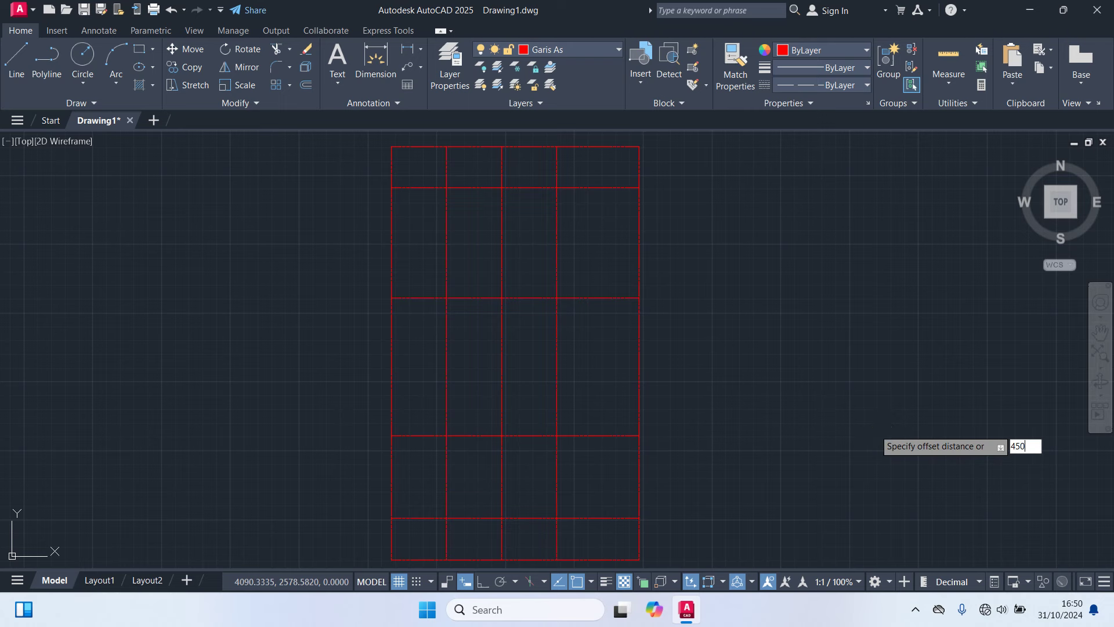
{"action": "key", "text": "Return"}
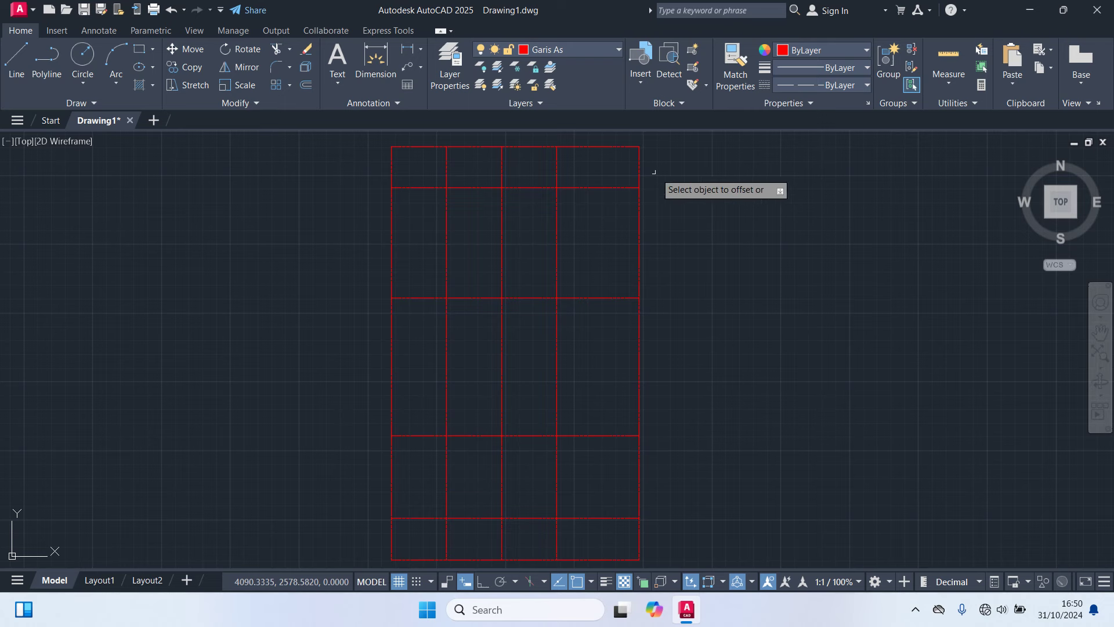
{"action": "left_click", "coordinate": [582, 145]}
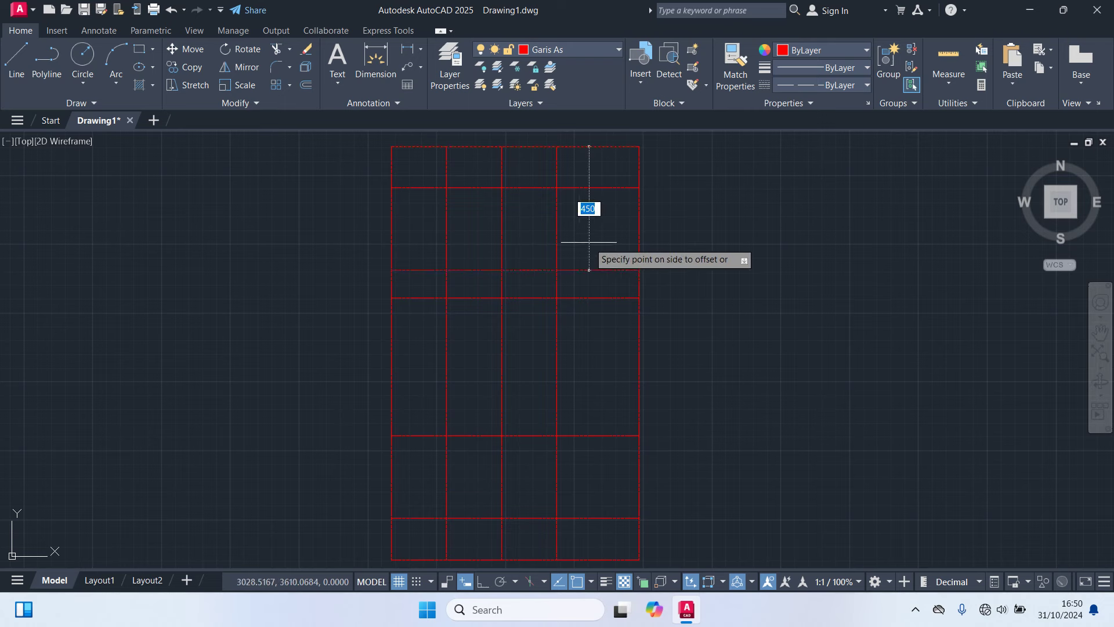
{"action": "left_click", "coordinate": [589, 242]}
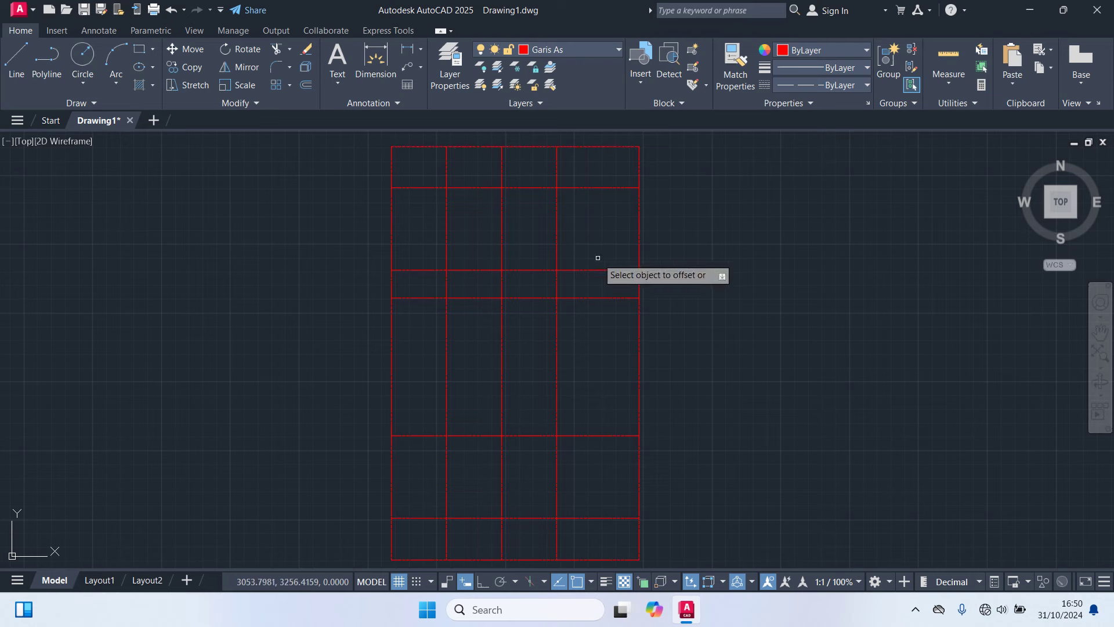
{"action": "key", "text": "space"}
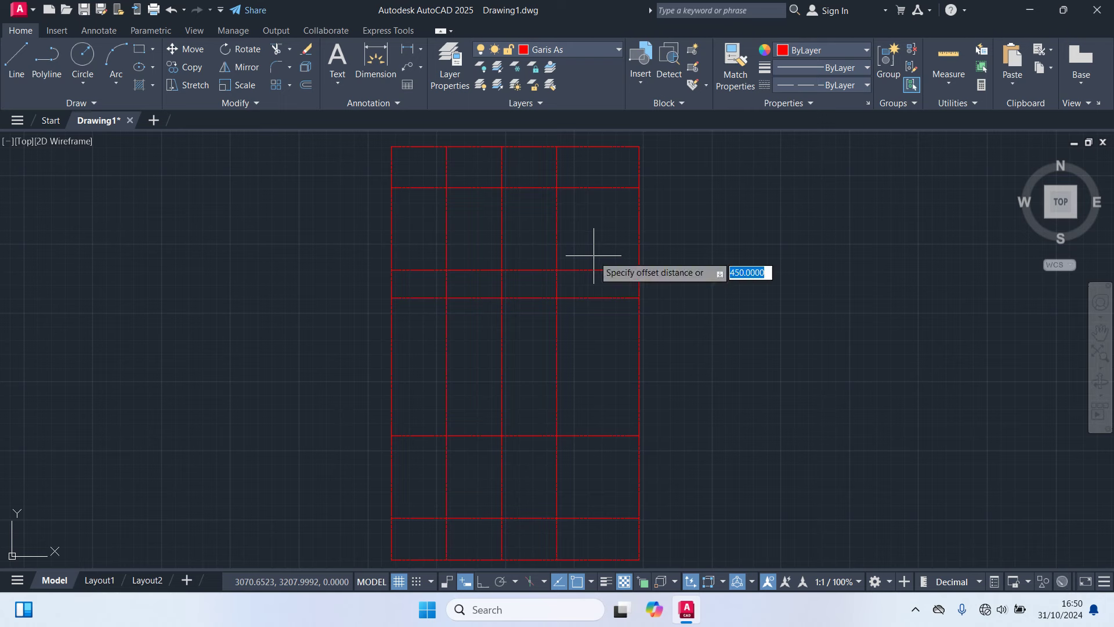
{"action": "type", "text": "300"}
{"action": "key", "text": "Return"}
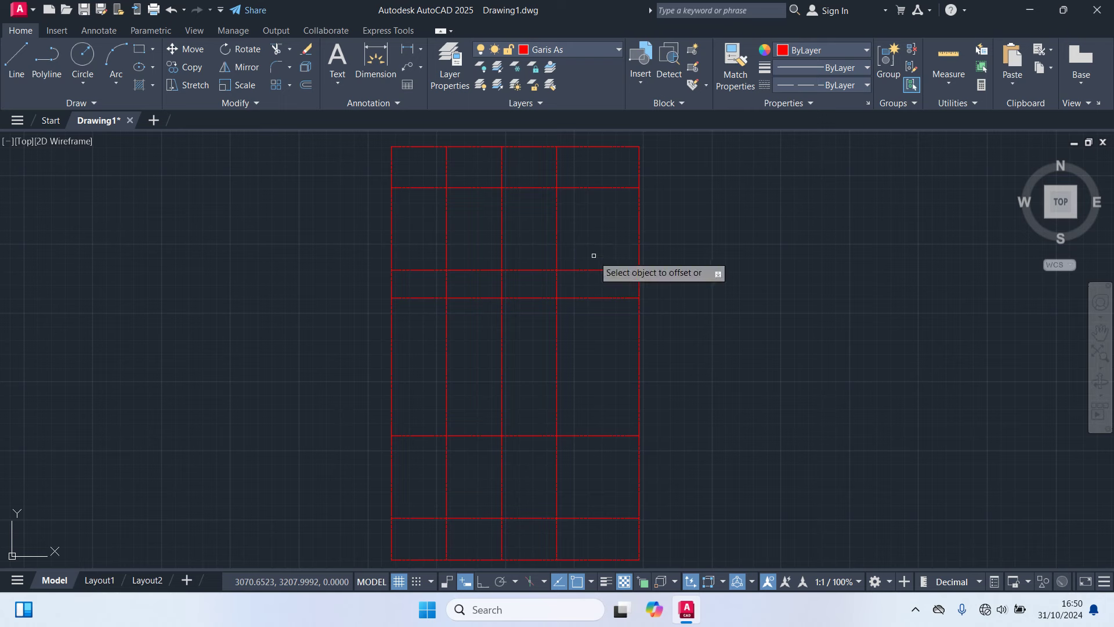
{"action": "left_click", "coordinate": [621, 269]}
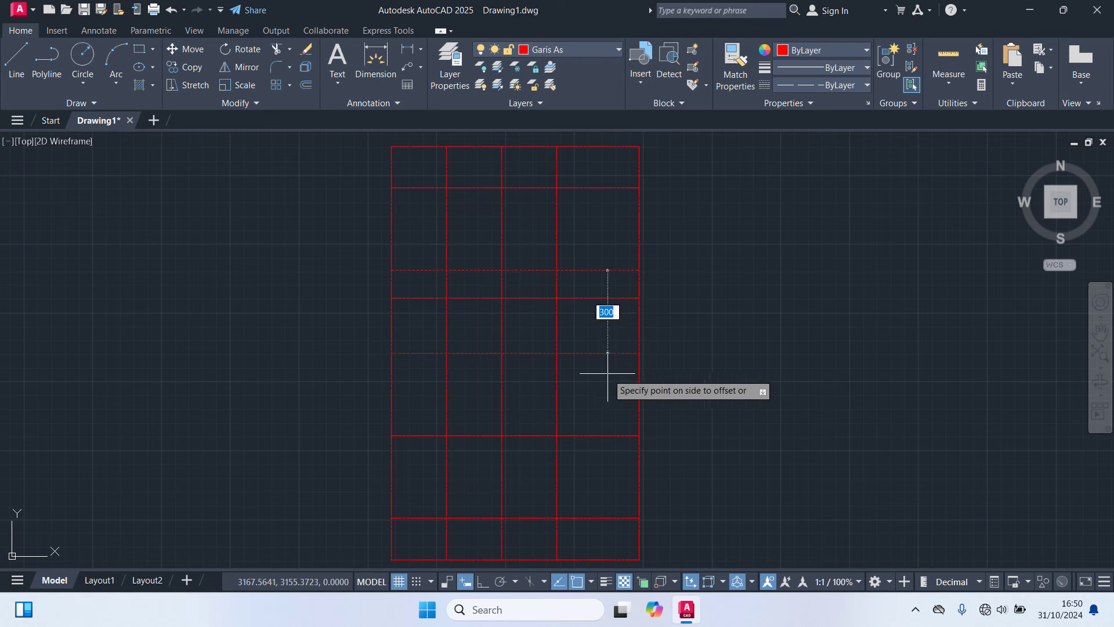
{"action": "left_click", "coordinate": [607, 374]}
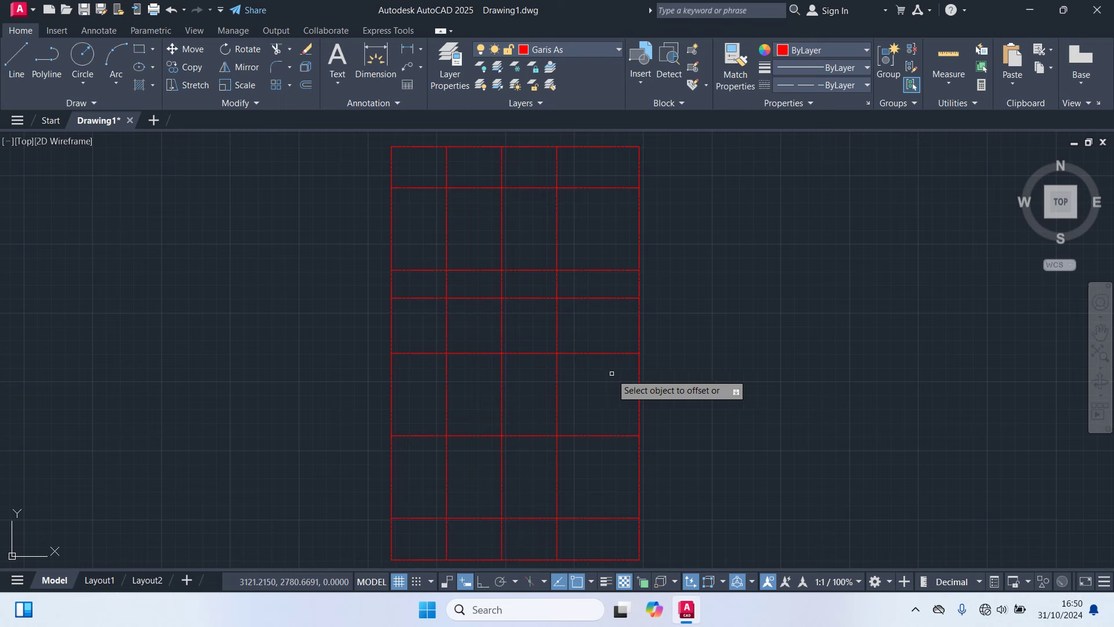
Step: Add a line 100 lower, then one 50 above the lowest interior axis line
{"action": "key", "text": "Return"}
{"action": "key", "text": "Return"}
{"action": "type", "text": "100"}
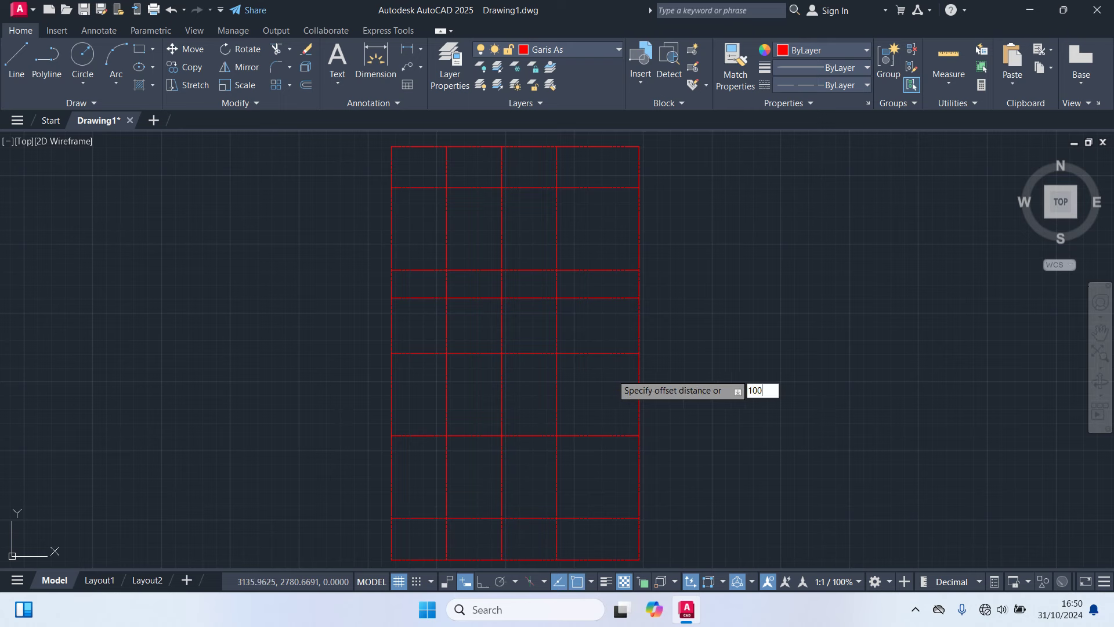
{"action": "key", "text": "Return"}
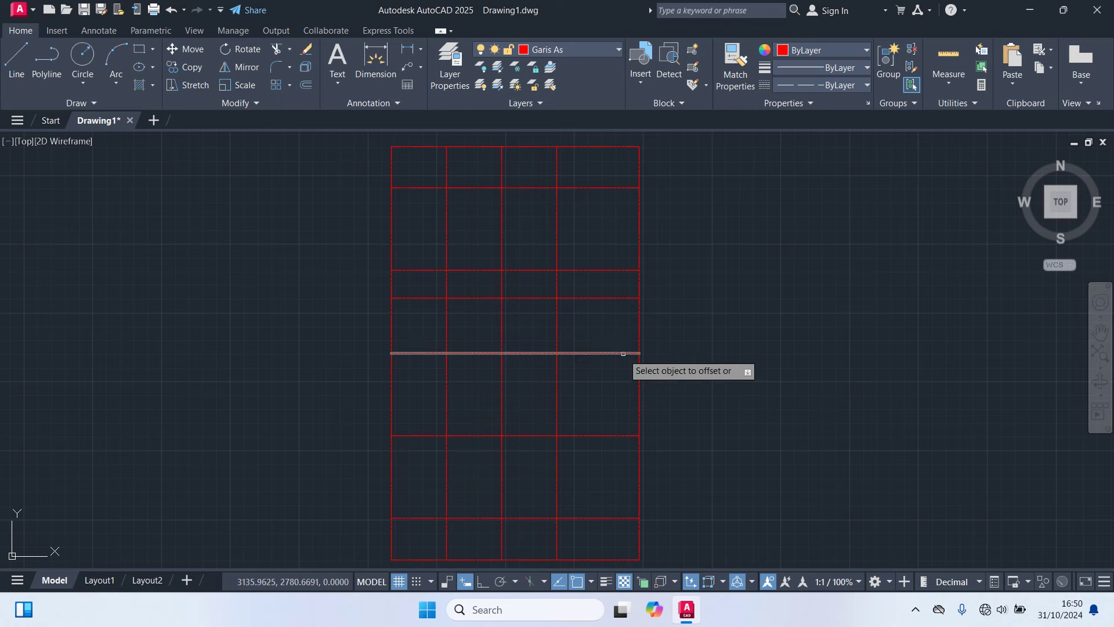
{"action": "left_click", "coordinate": [623, 353]}
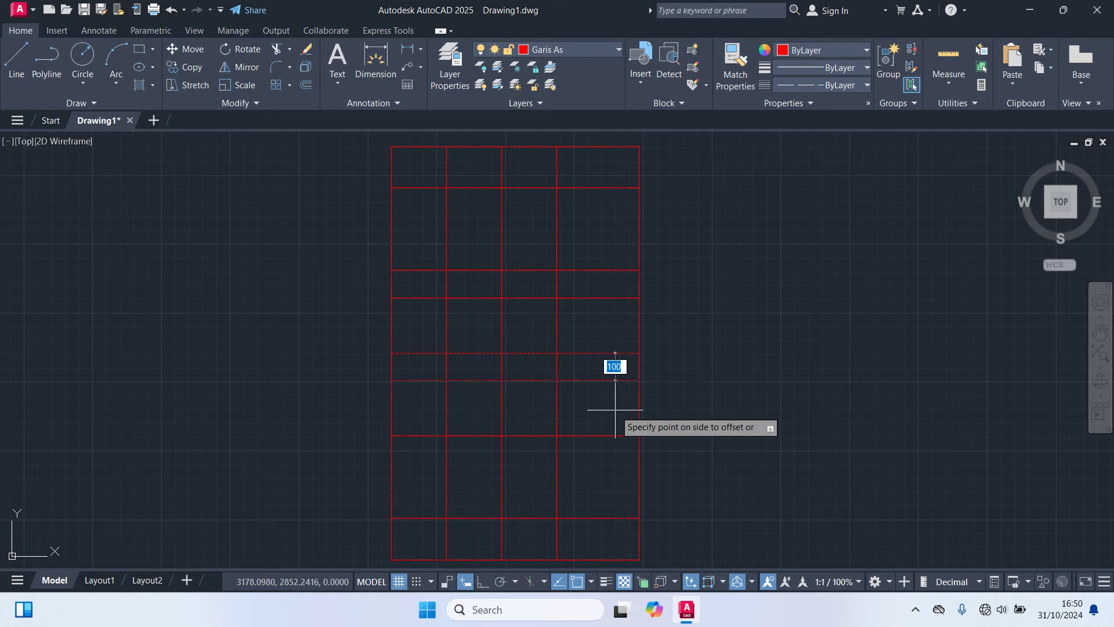
{"action": "left_click", "coordinate": [615, 410]}
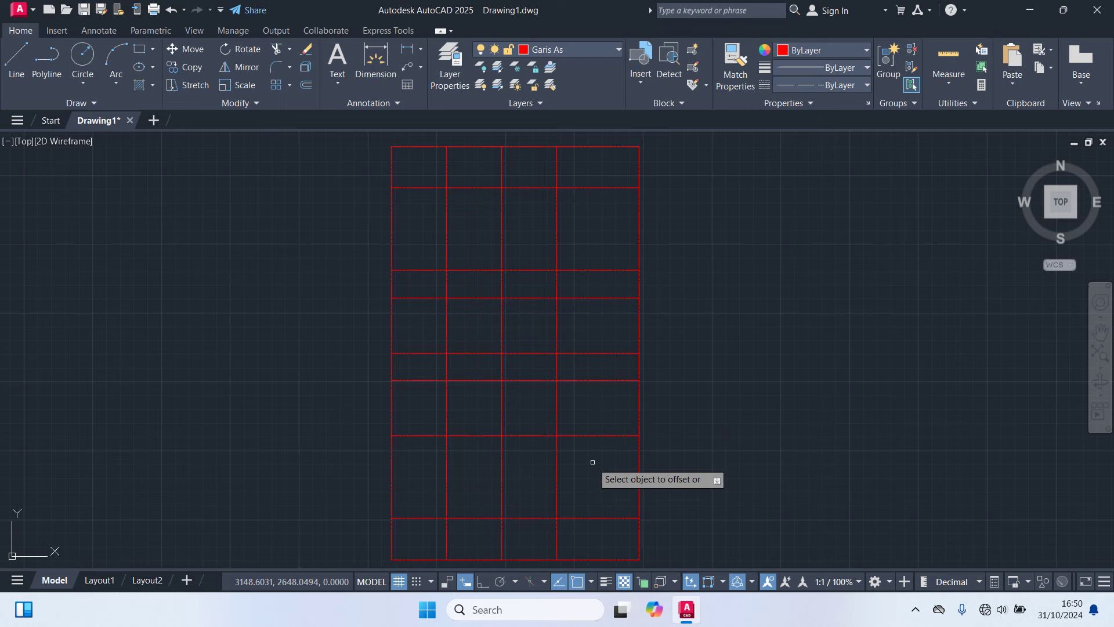
{"action": "key", "text": "Return"}
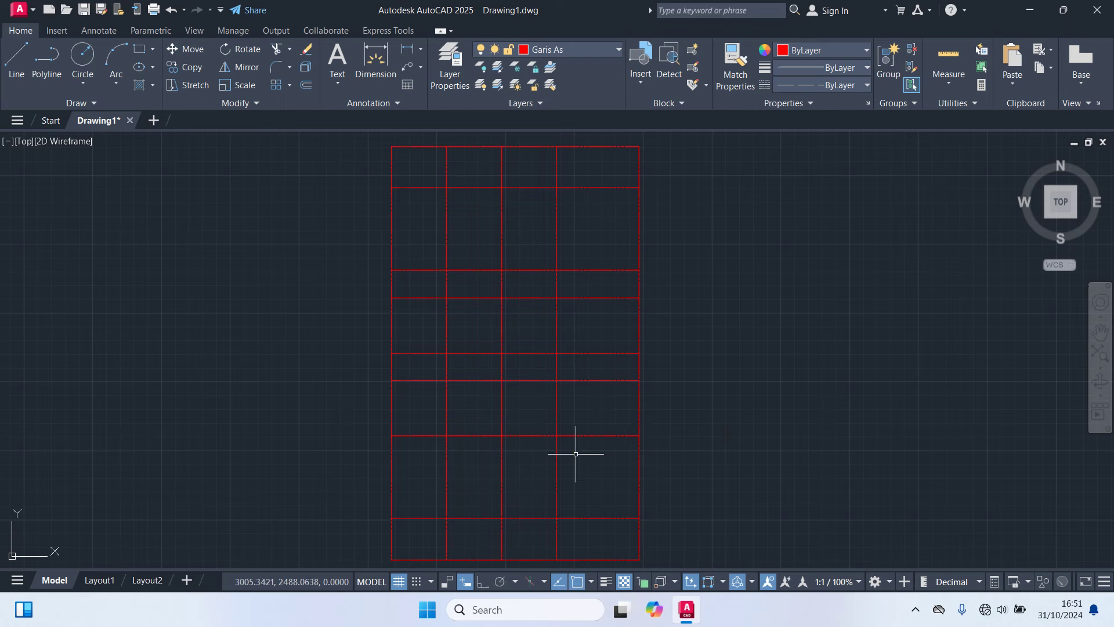
{"action": "key", "text": "Return"}
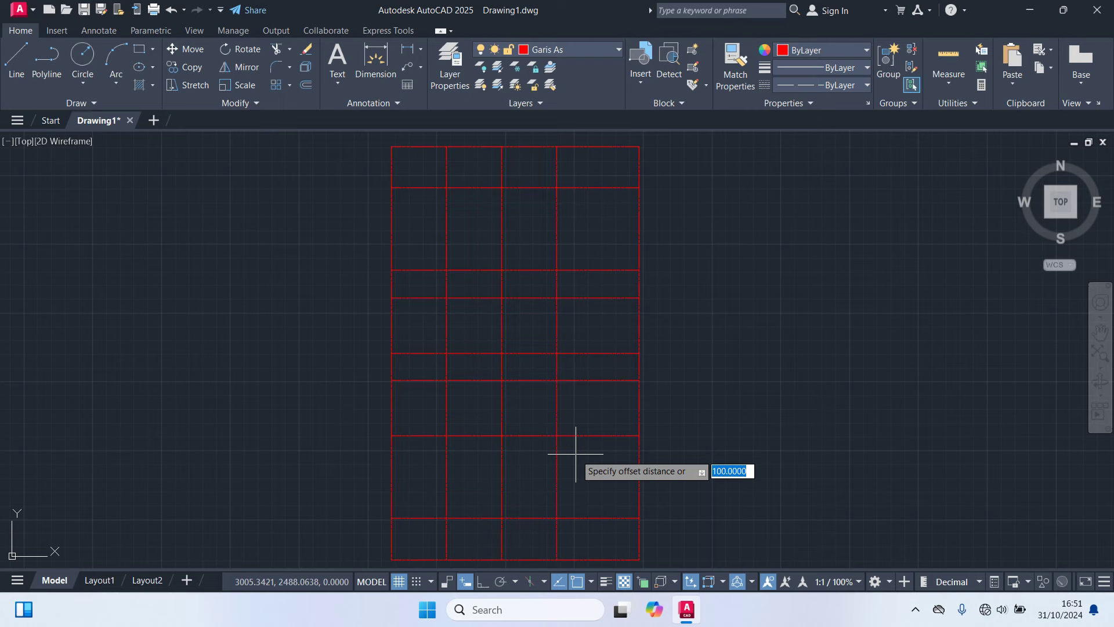
{"action": "type", "text": "50"}
{"action": "key", "text": "Return"}
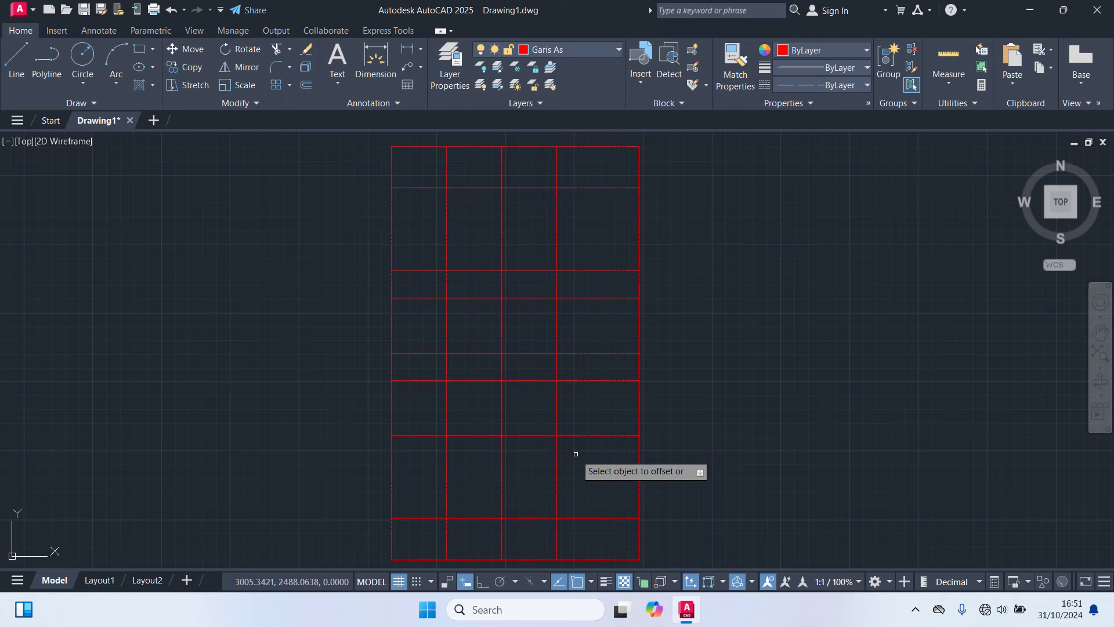
{"action": "left_click", "coordinate": [606, 517]}
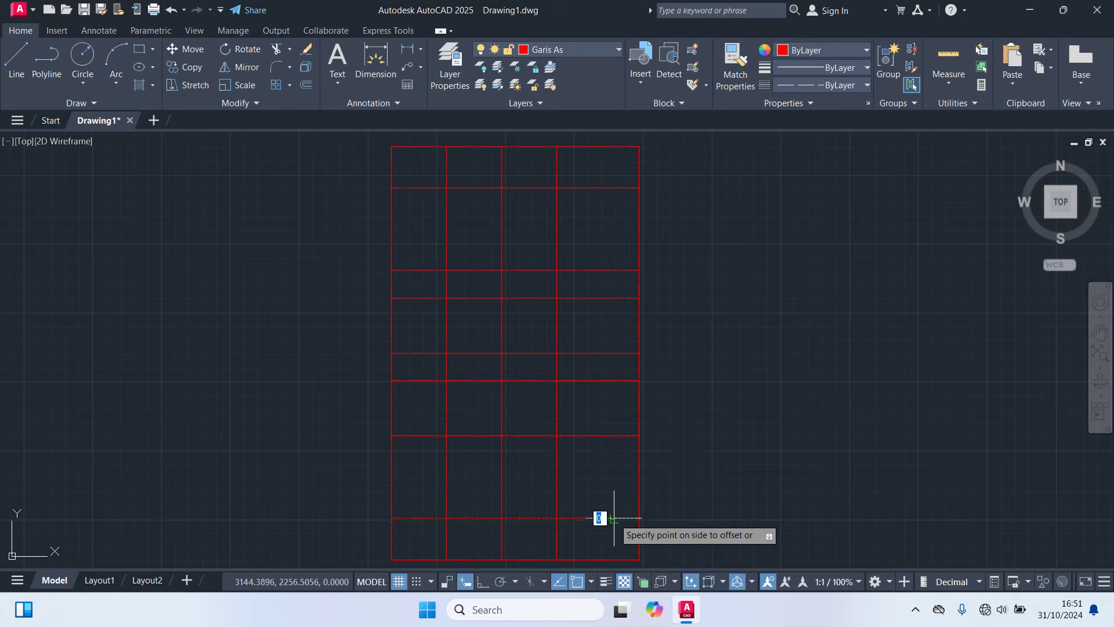
{"action": "left_click", "coordinate": [600, 490]}
{"action": "key", "text": "Return"}
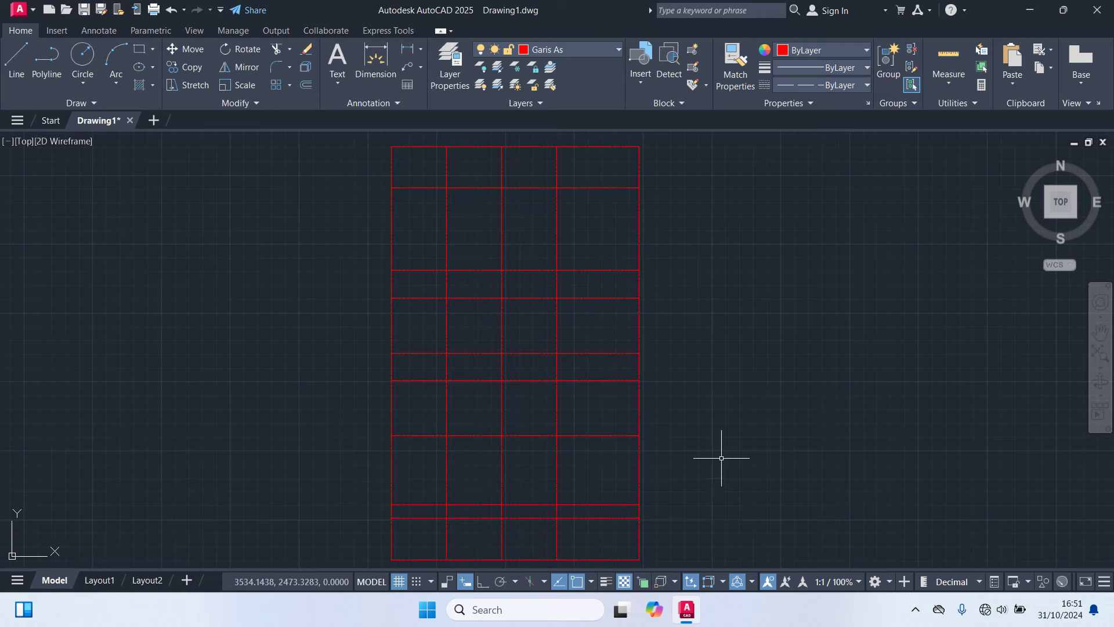
Step: Start the TRIM command and drop down the drawing's layer list
{"action": "type", "text": "t"}
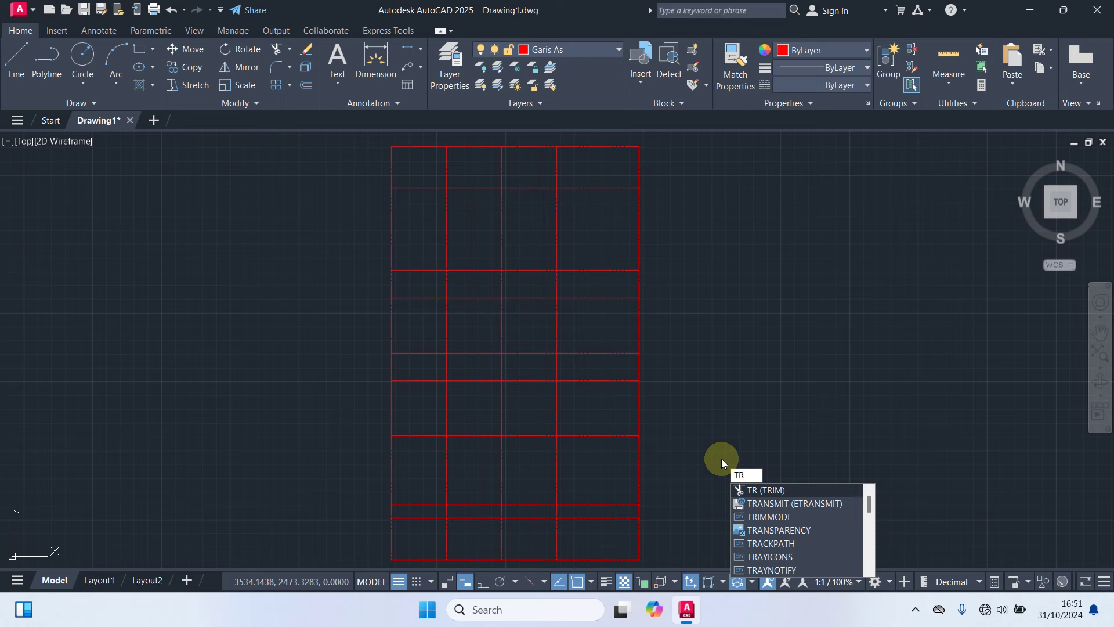
{"action": "key", "text": "Return"}
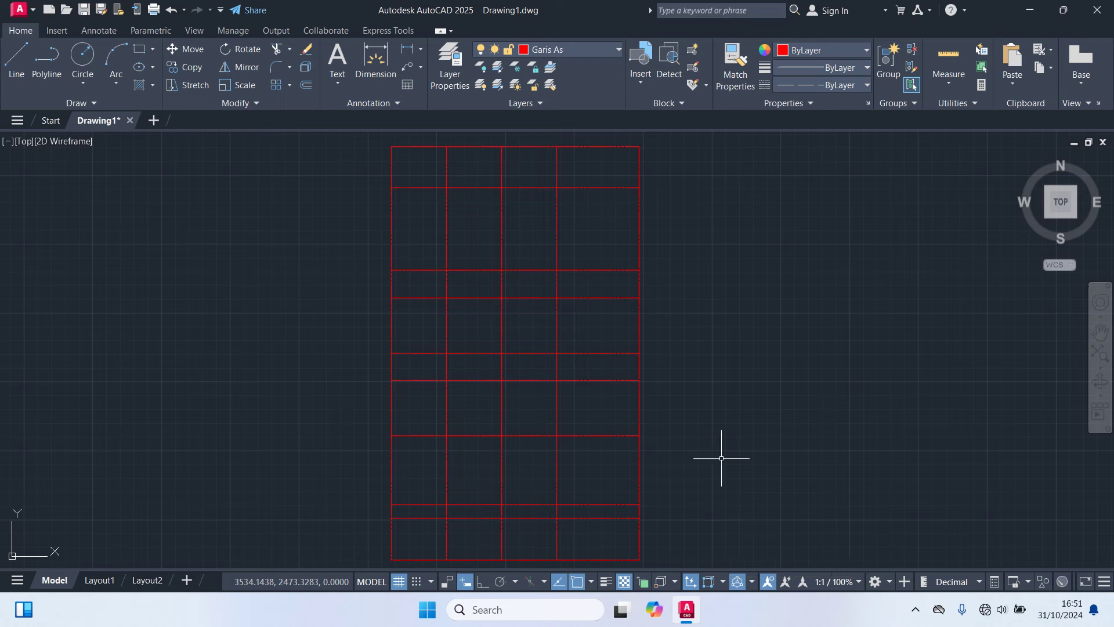
{"action": "left_click", "coordinate": [572, 44]}
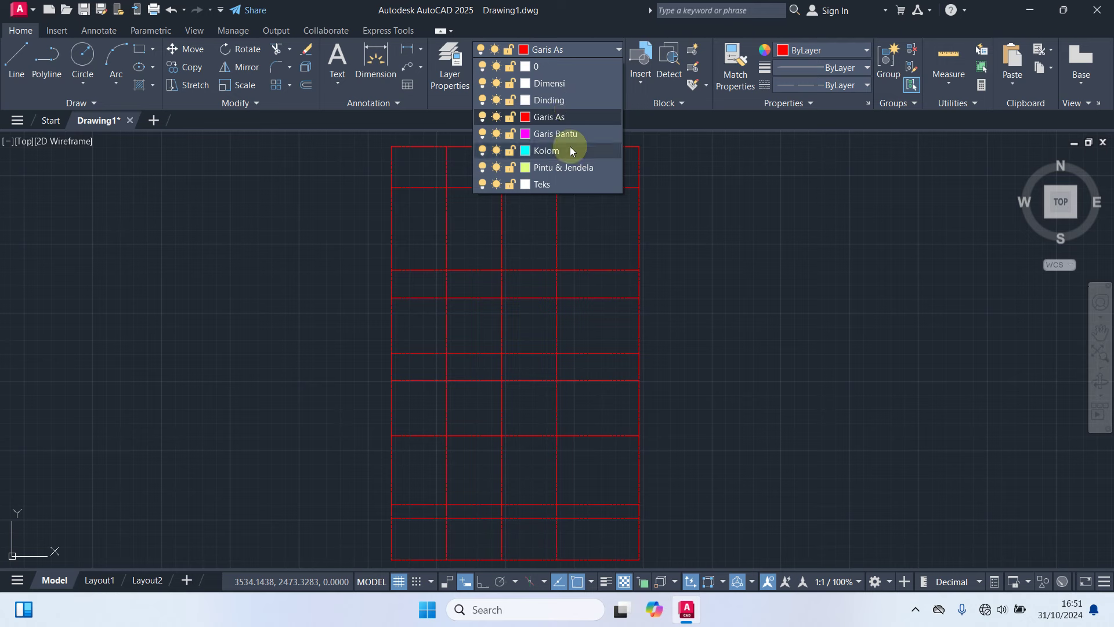
Step: Make Dimensi current and quick-dimension the grid with a 200/200/200/300 row above it
{"action": "left_click", "coordinate": [556, 87]}
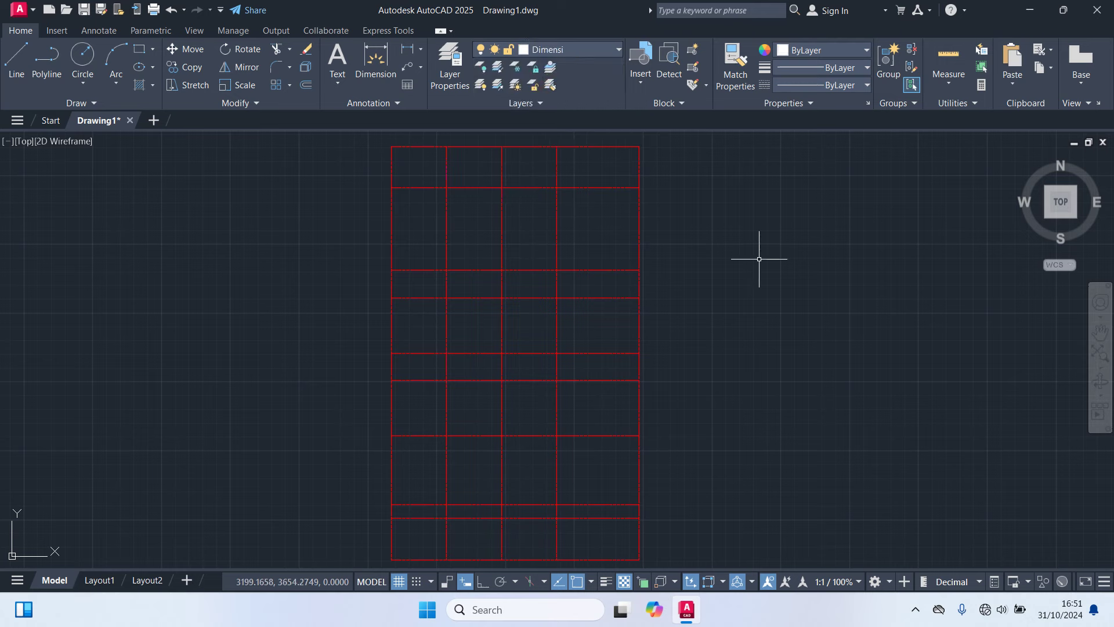
{"action": "type", "text": "QDIM"}
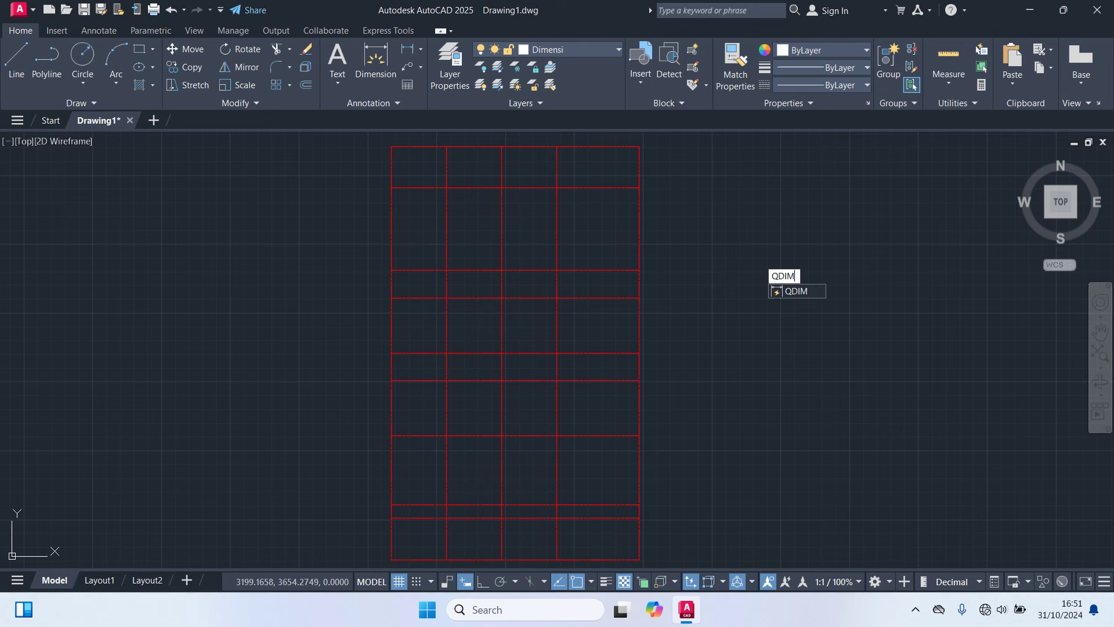
{"action": "key", "text": "Return"}
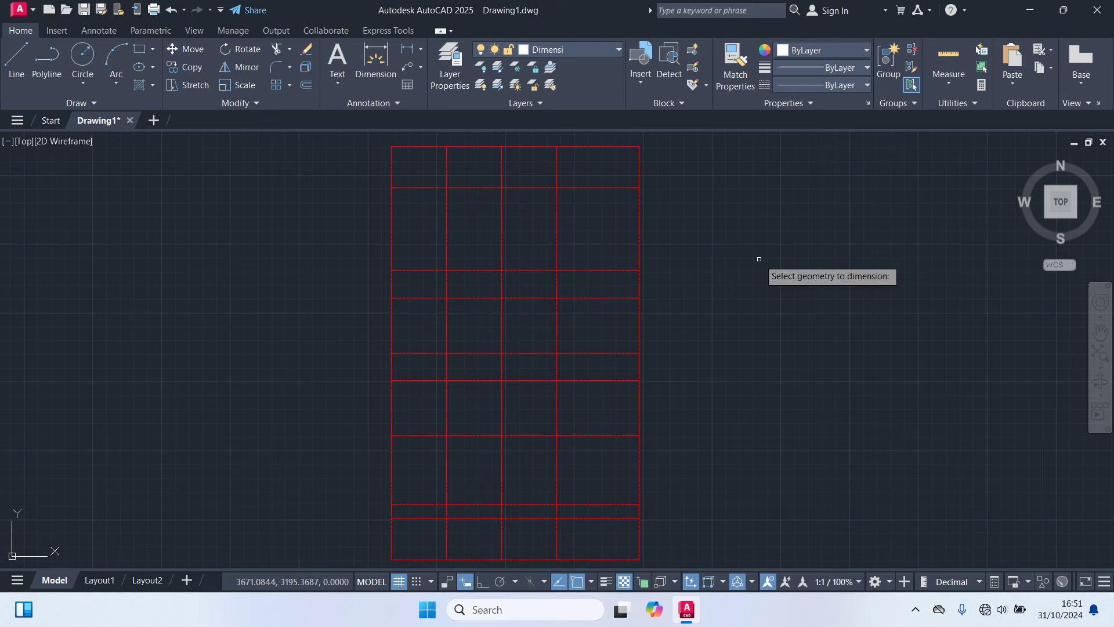
{"action": "left_click", "coordinate": [667, 179]}
{"action": "left_click", "coordinate": [363, 160]}
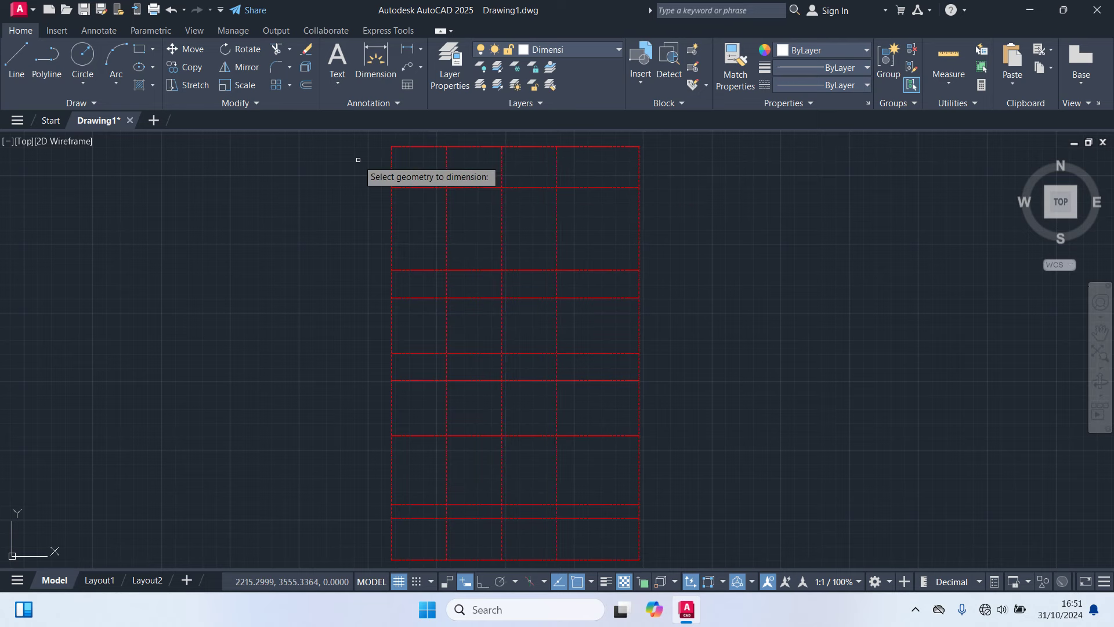
{"action": "middle_click_drag", "start_coordinate": [358, 163], "coordinate": [343, 199]}
{"action": "key", "text": "Return"}
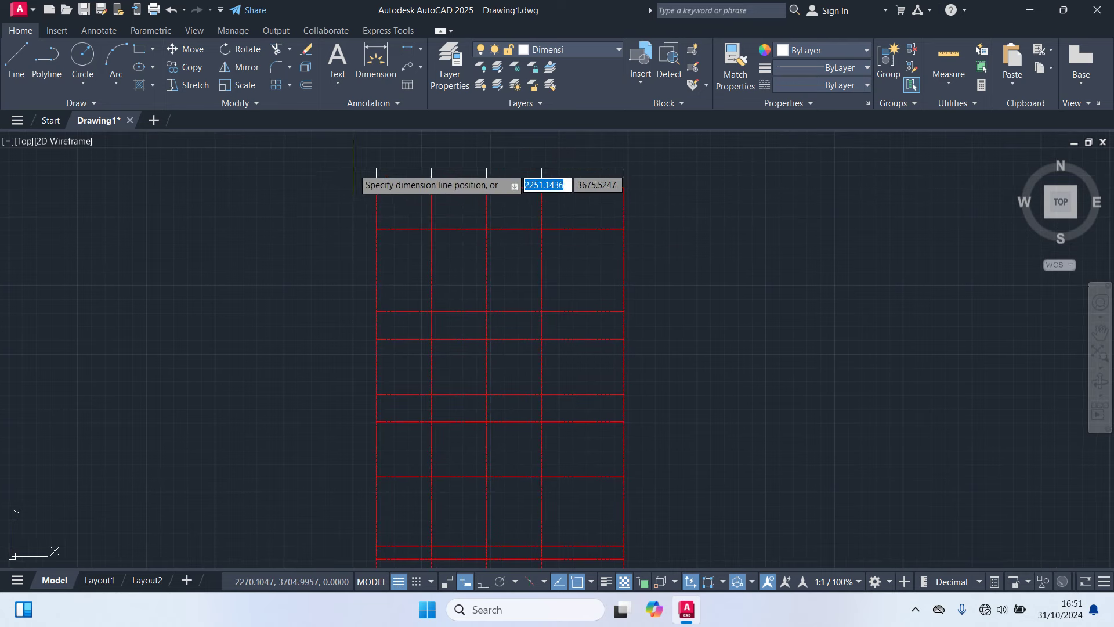
{"action": "left_click", "coordinate": [356, 163]}
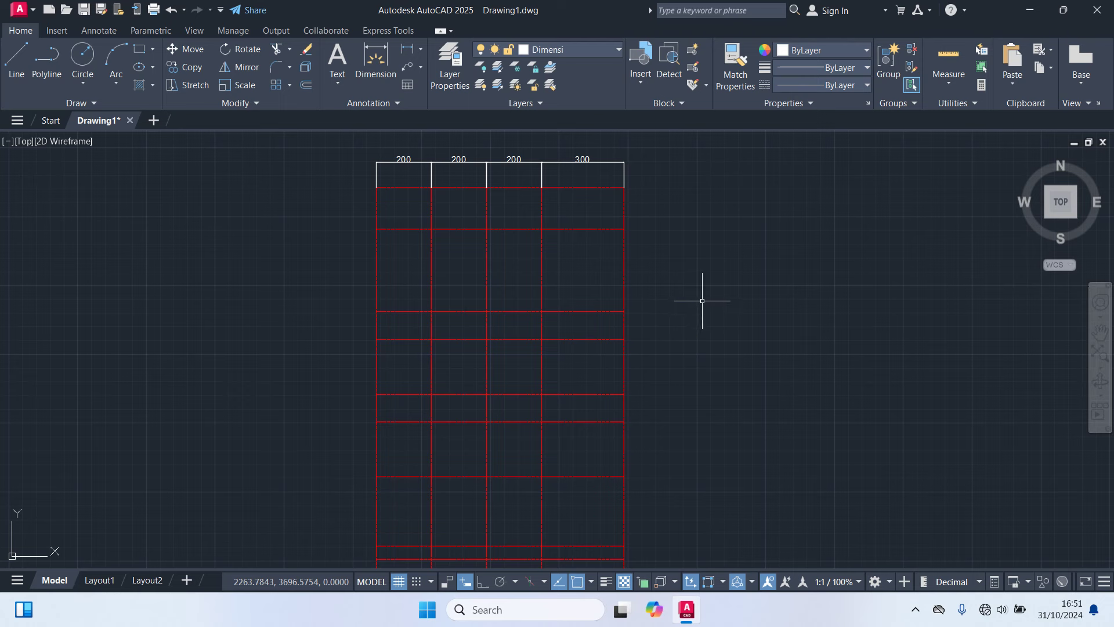
Step: Delete the row of top dimensions again
{"action": "left_click", "coordinate": [644, 172]}
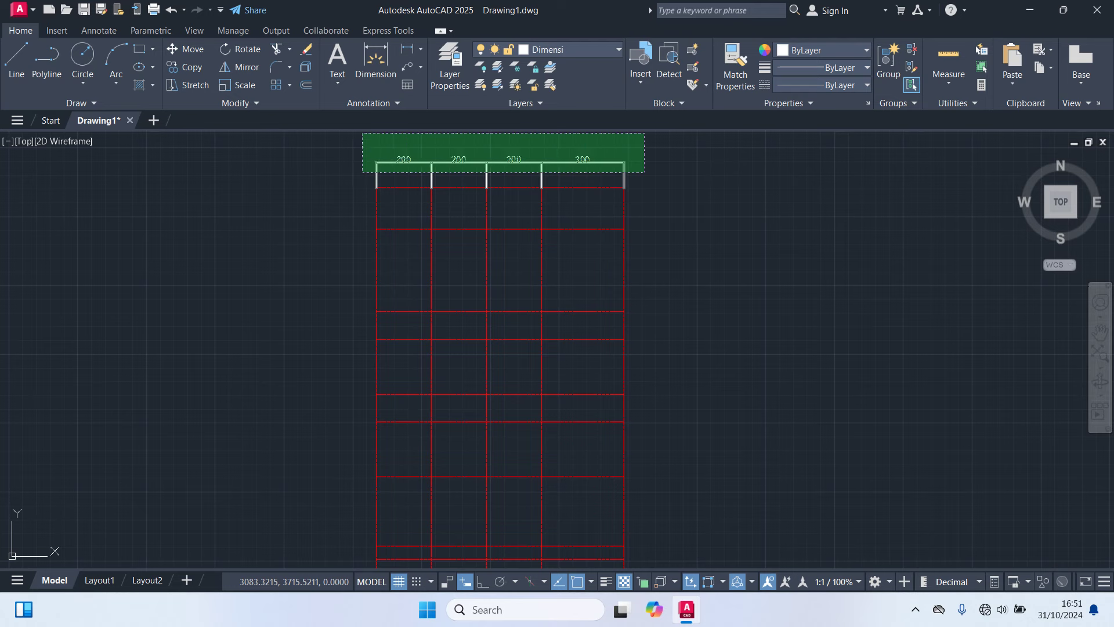
{"action": "left_click", "coordinate": [362, 134]}
{"action": "key", "text": "Delete"}
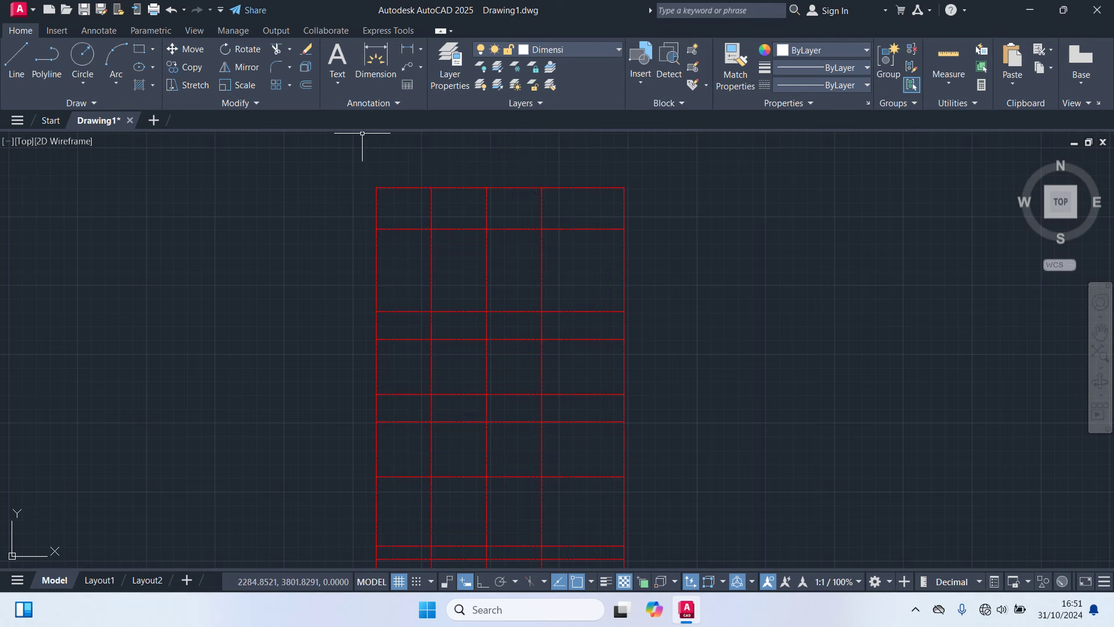
Step: Offset the left vertical axis line 250 to the right
{"action": "scroll", "coordinate": [472, 194], "scroll_direction": "down", "scroll_amount": 2}
{"action": "middle_click_drag", "start_coordinate": [472, 194], "coordinate": [468, 137]}
{"action": "scroll", "coordinate": [443, 188], "scroll_direction": "up", "scroll_amount": 2}
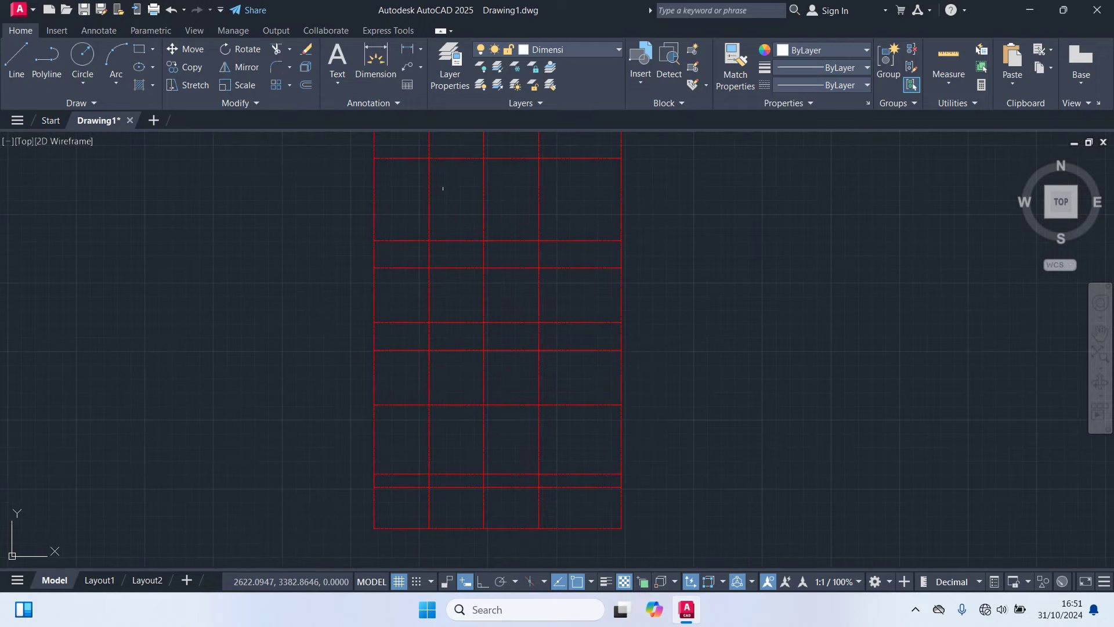
{"action": "type", "text": "o"}
{"action": "key", "text": "Return"}
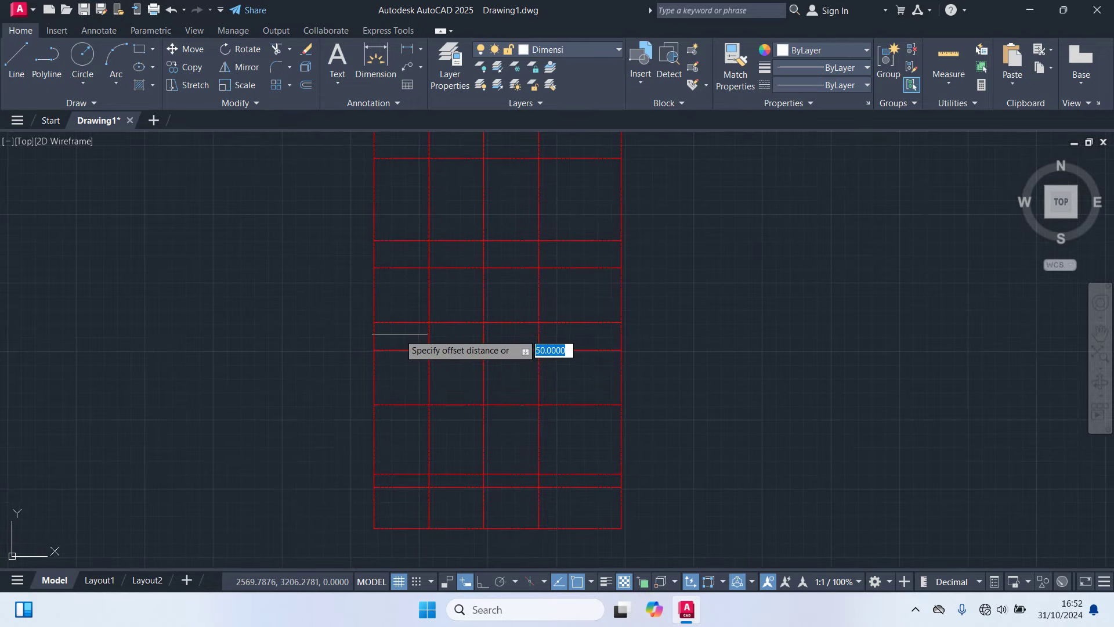
{"action": "type", "text": "25"}
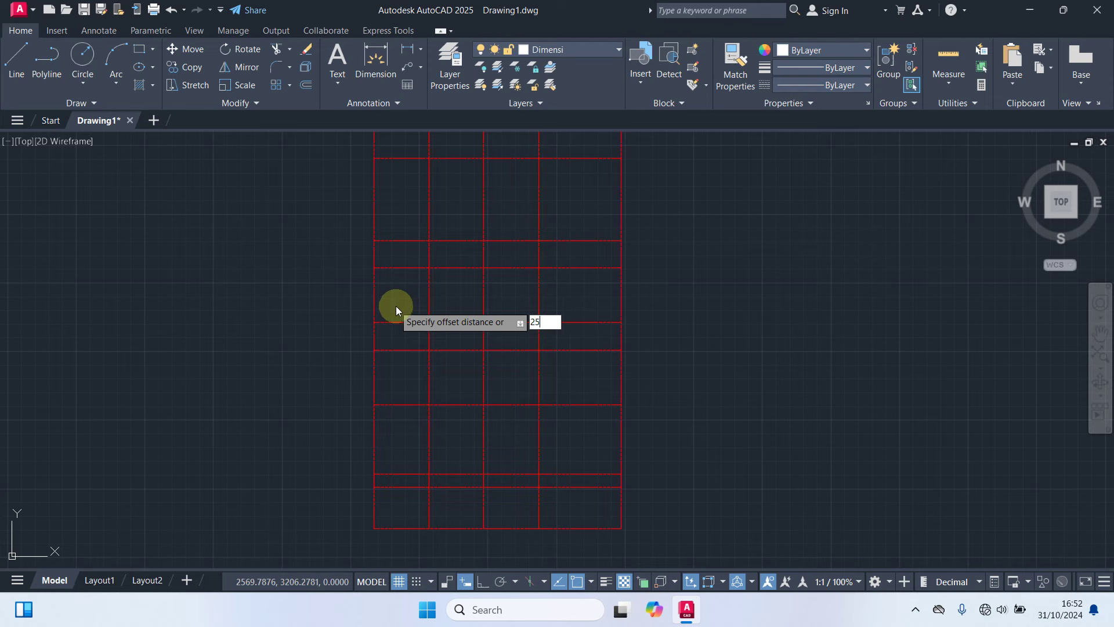
{"action": "type", "text": "-0"}
{"action": "key", "text": "BackSpace"}
{"action": "key", "text": "BackSpace"}
{"action": "type", "text": "0"}
{"action": "key", "text": "Return"}
{"action": "middle_click_drag", "start_coordinate": [273, 523], "coordinate": [292, 444]}
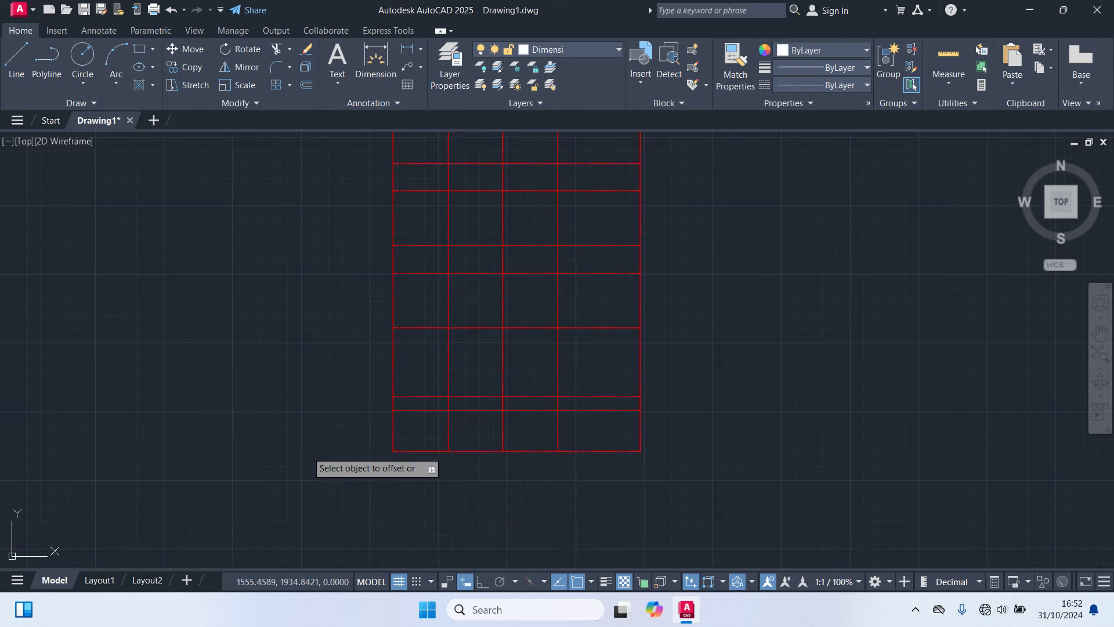
{"action": "left_click", "coordinate": [391, 441]}
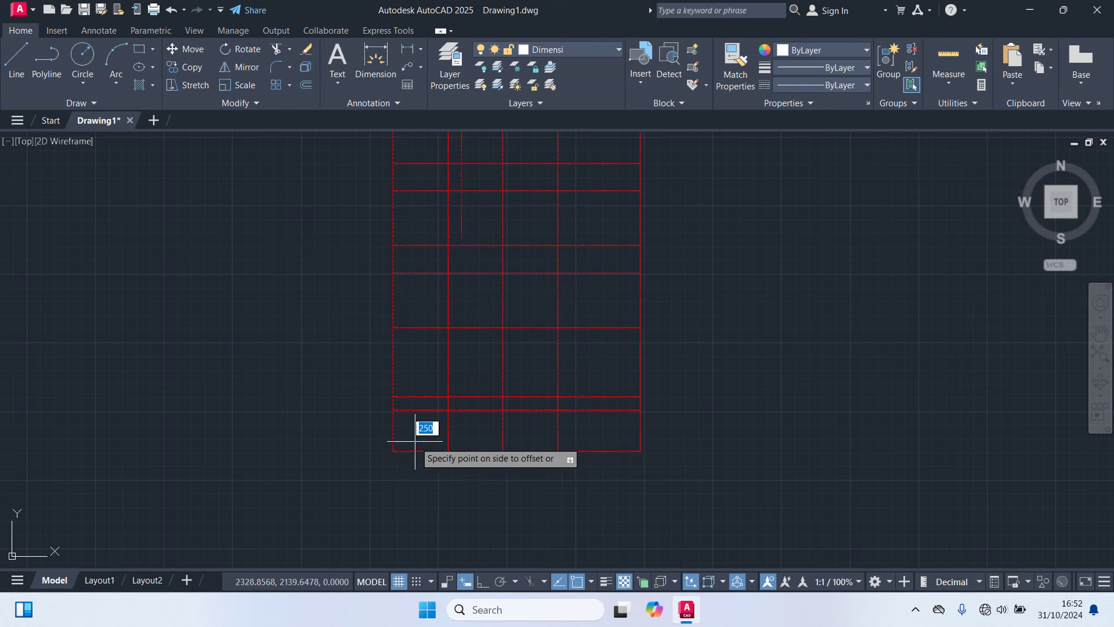
{"action": "left_click", "coordinate": [486, 431]}
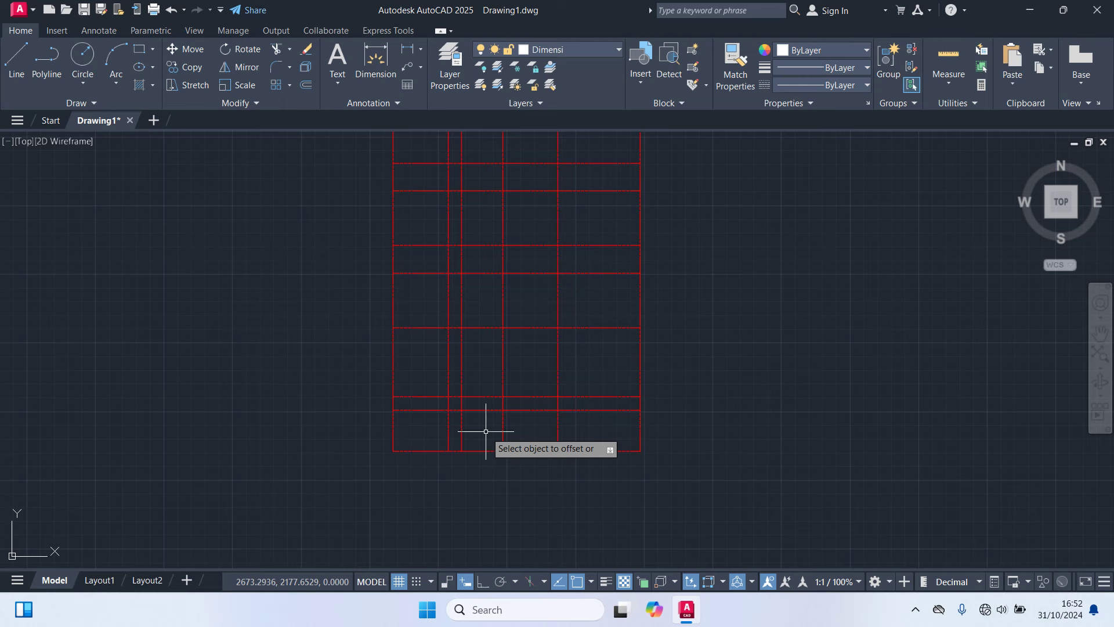
{"action": "key", "text": "Return"}
Step: Offset another vertical axis line 25 to its right
{"action": "key", "text": "Return"}
{"action": "type", "text": "5"}
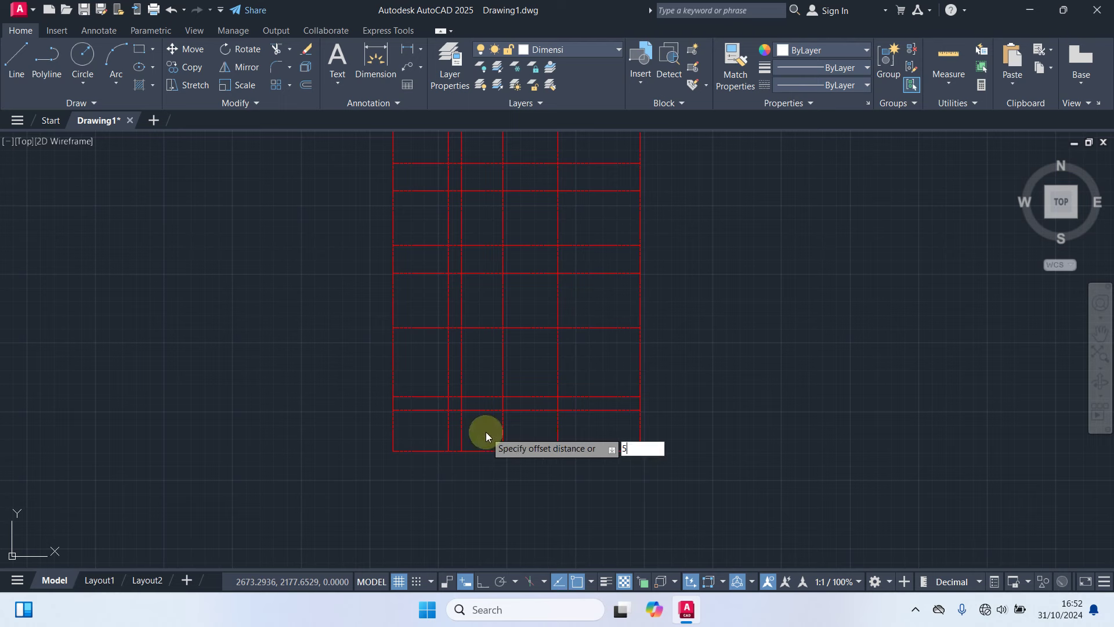
{"action": "type", "text": "25"}
{"action": "key", "text": "Return"}
{"action": "left_click", "coordinate": [461, 431]}
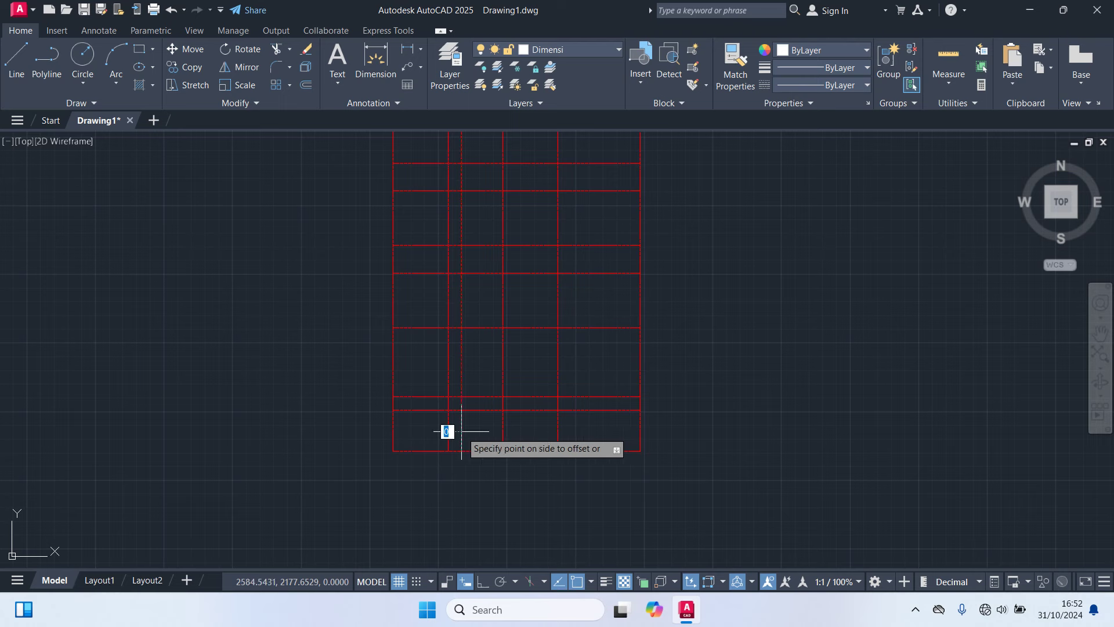
{"action": "left_click", "coordinate": [483, 433]}
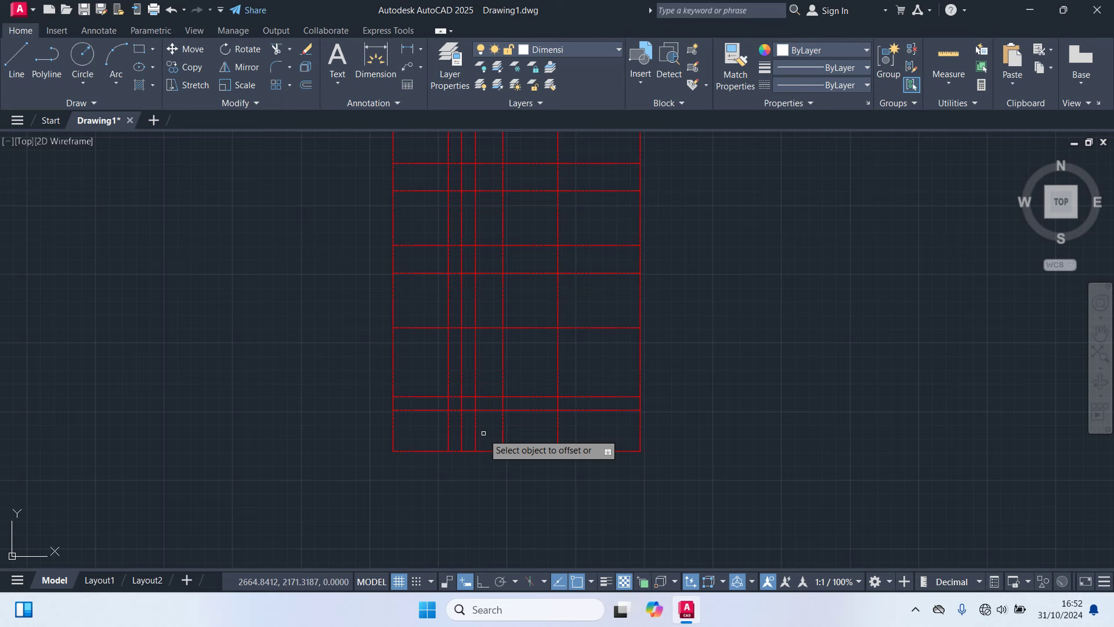
{"action": "key", "text": "Escape"}
Step: Add two more vertical axis lines on the right, each offset 300, and re-centre the grid
{"action": "key", "text": "Return"}
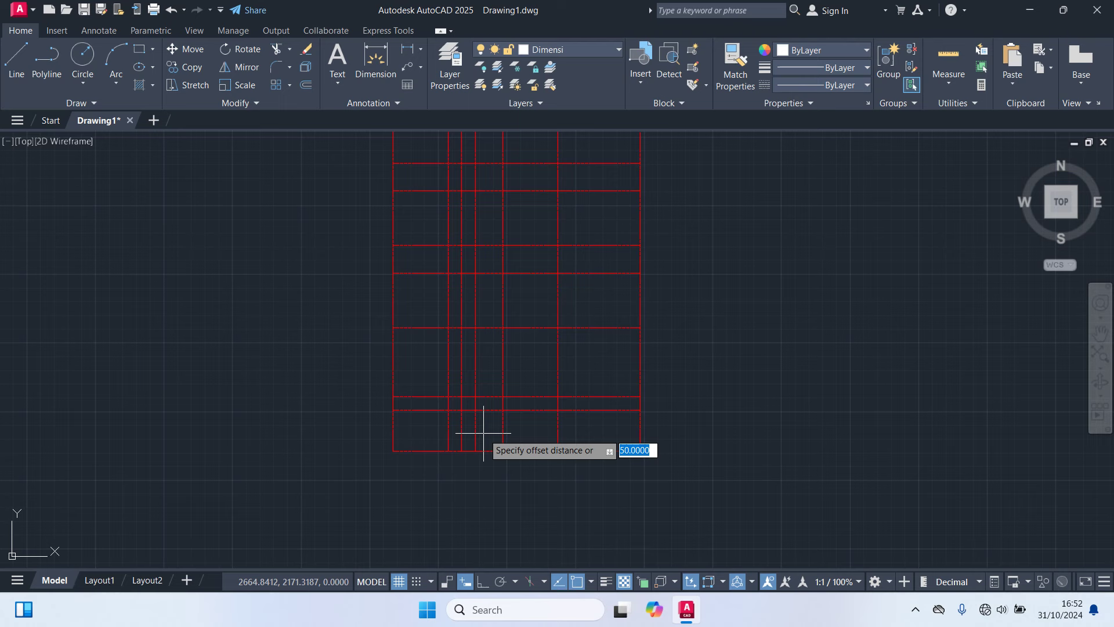
{"action": "type", "text": "300"}
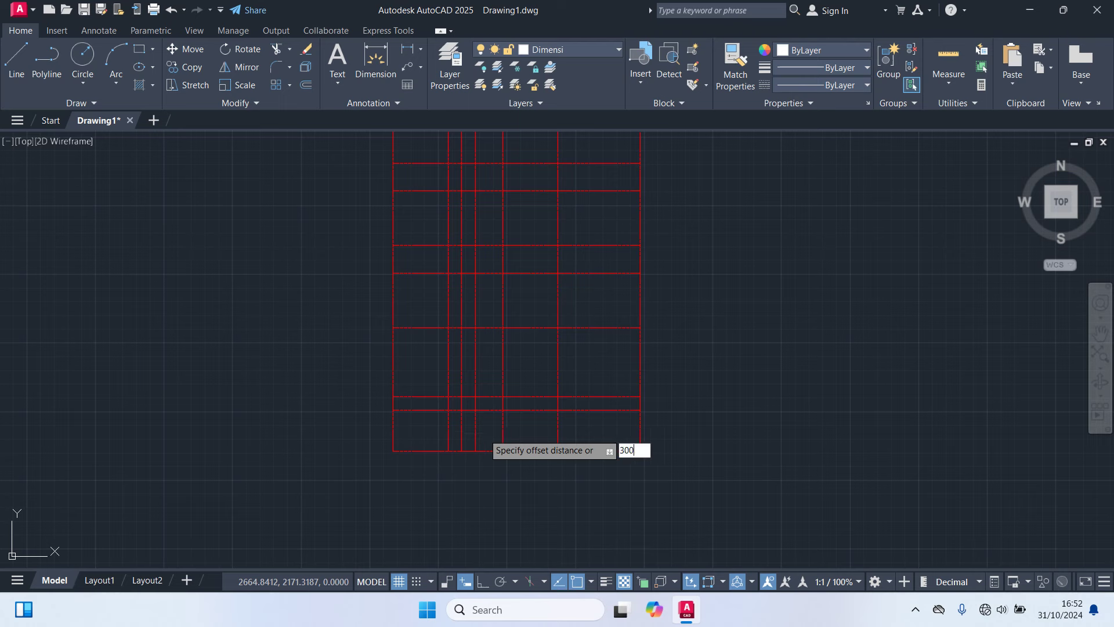
{"action": "key", "text": "Return"}
{"action": "left_click", "coordinate": [476, 440]}
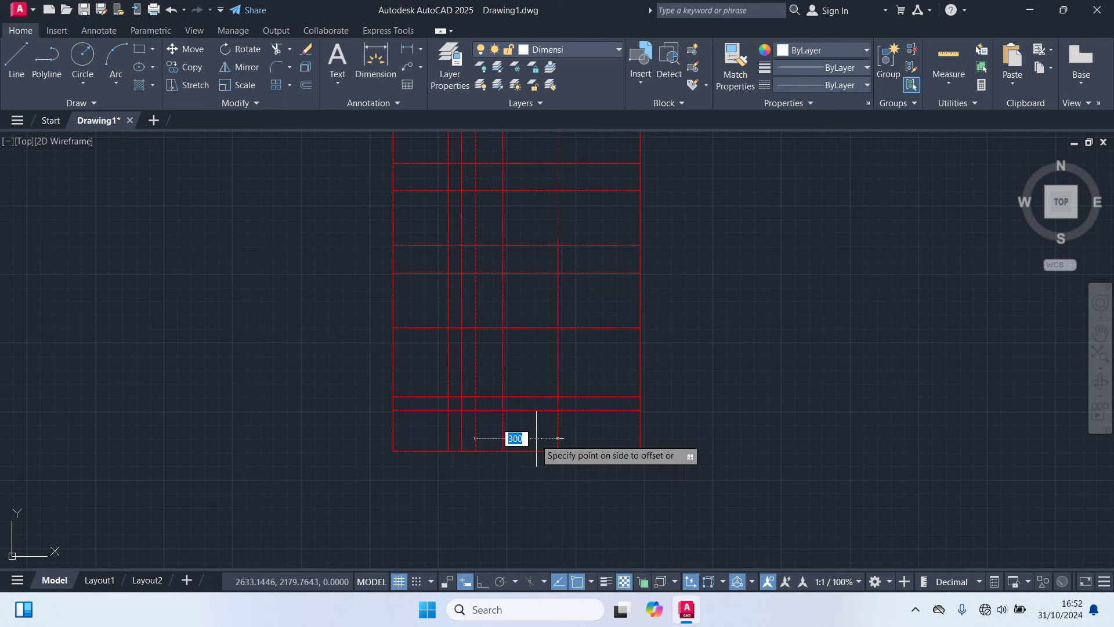
{"action": "left_click", "coordinate": [578, 432]}
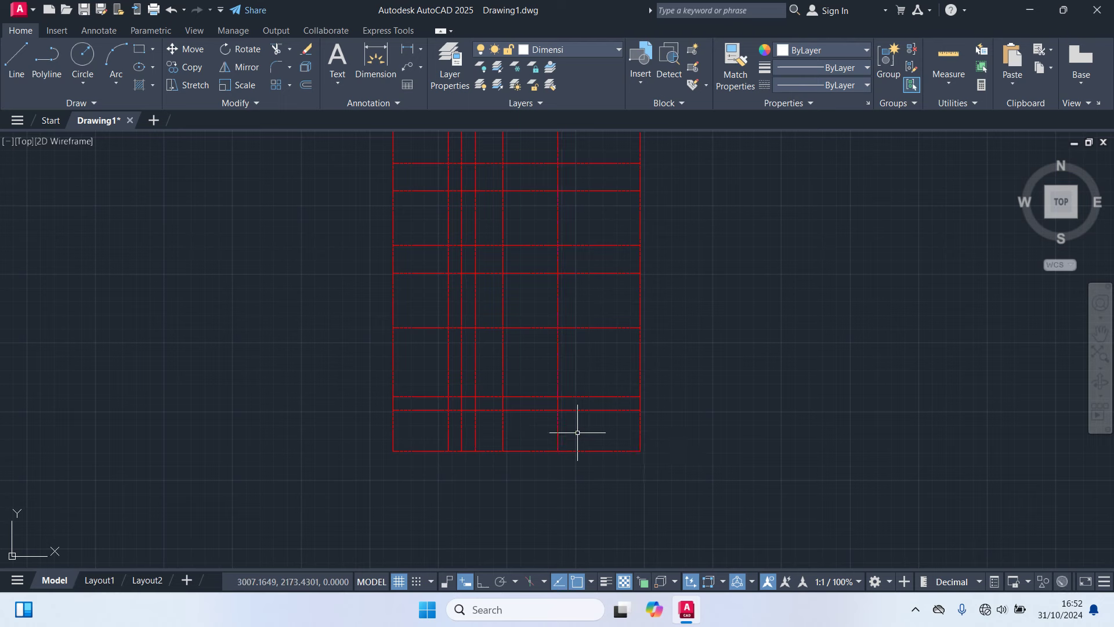
{"action": "key", "text": "Return"}
{"action": "key", "text": "Return"}
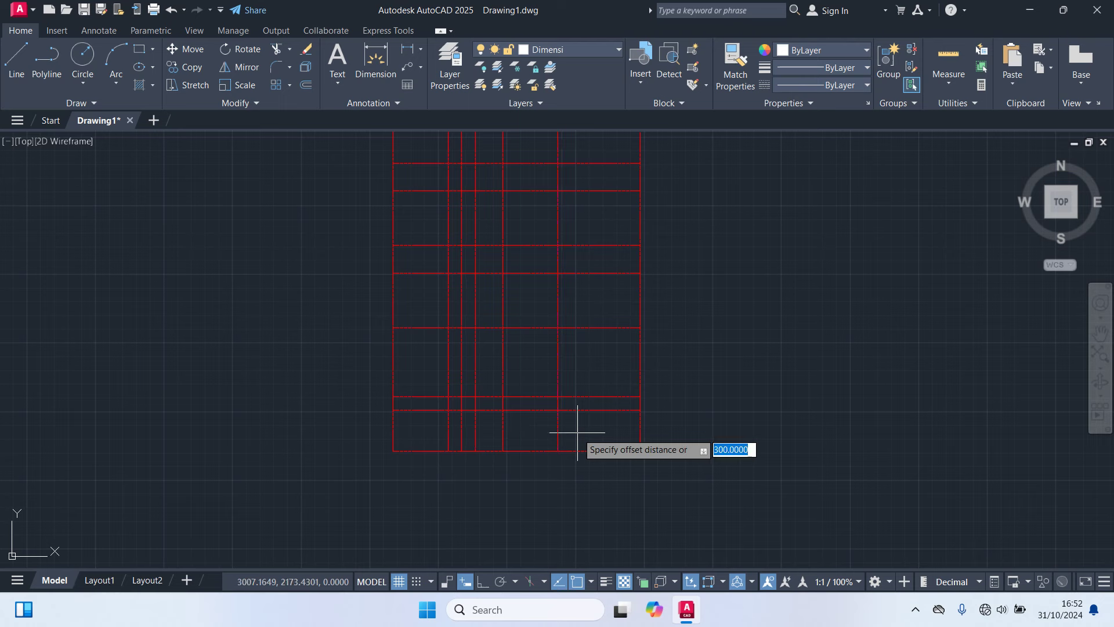
{"action": "key", "text": "Return"}
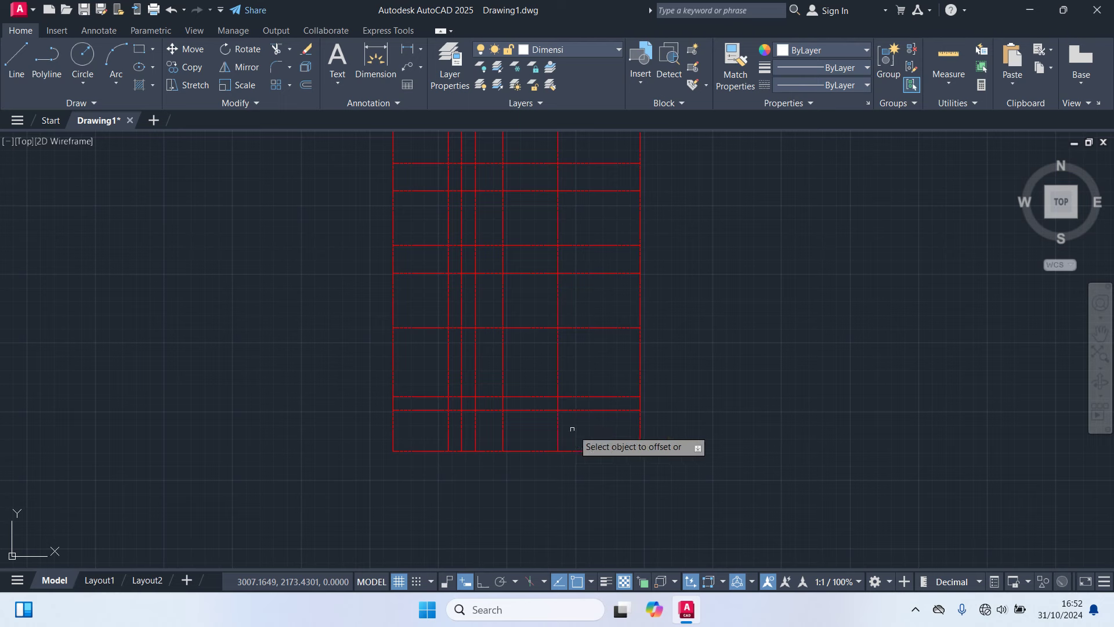
{"action": "left_click", "coordinate": [560, 425]}
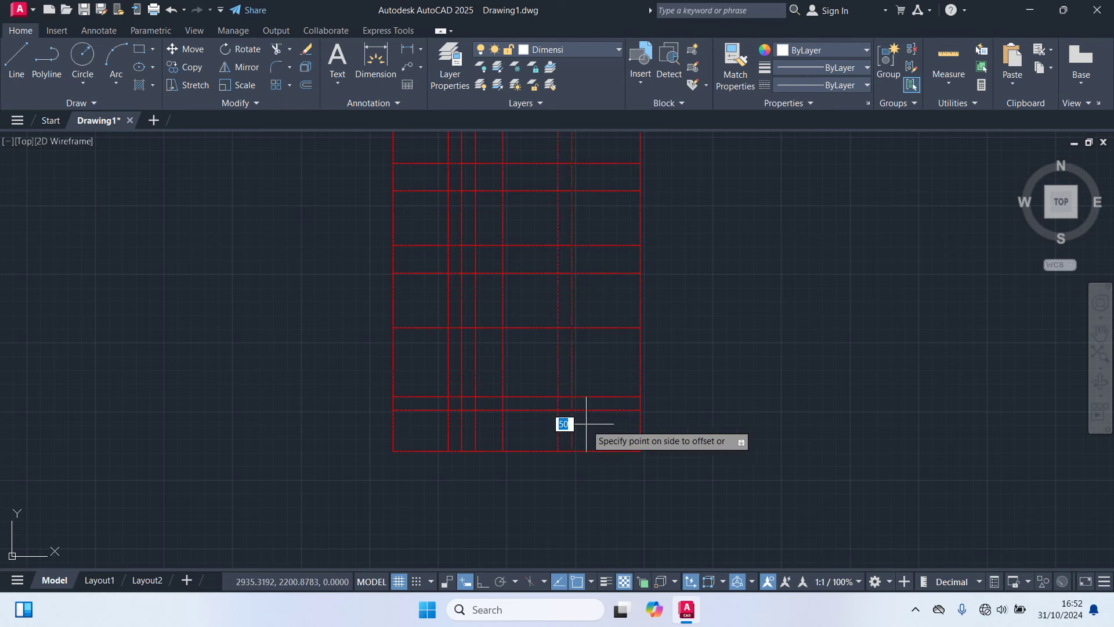
{"action": "left_click", "coordinate": [587, 425]}
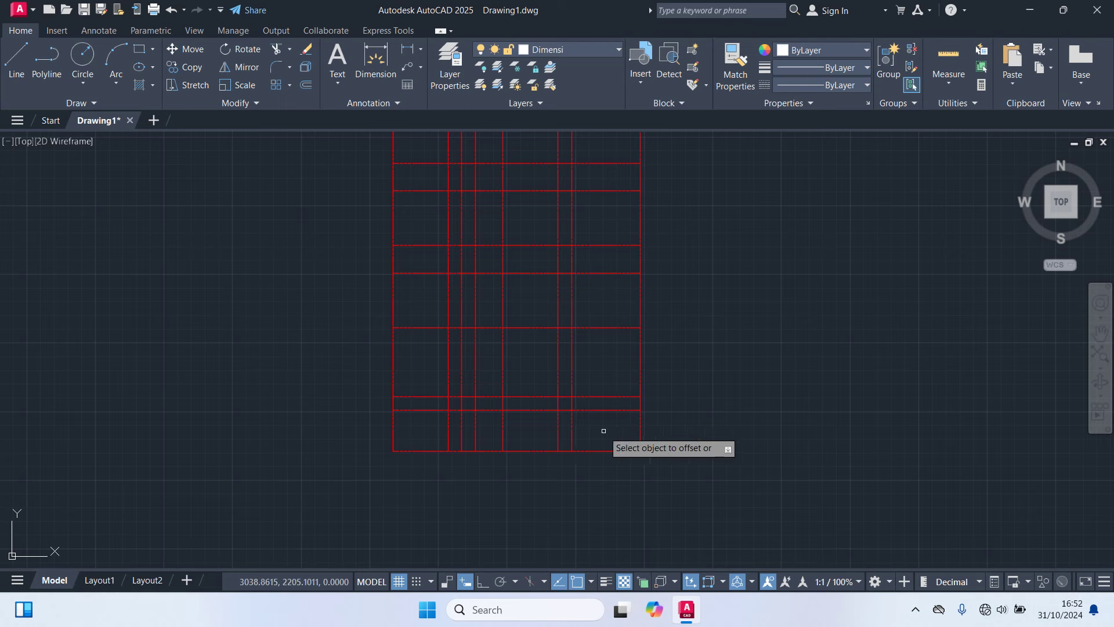
{"action": "key", "text": "Escape"}
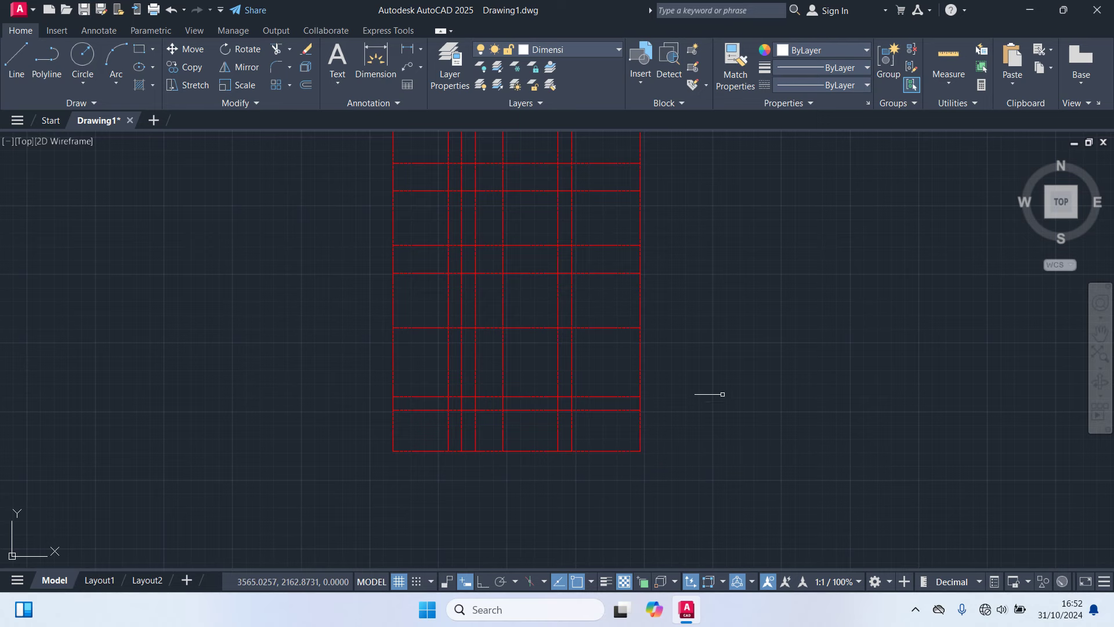
{"action": "middle_click_drag", "start_coordinate": [751, 311], "coordinate": [744, 427]}
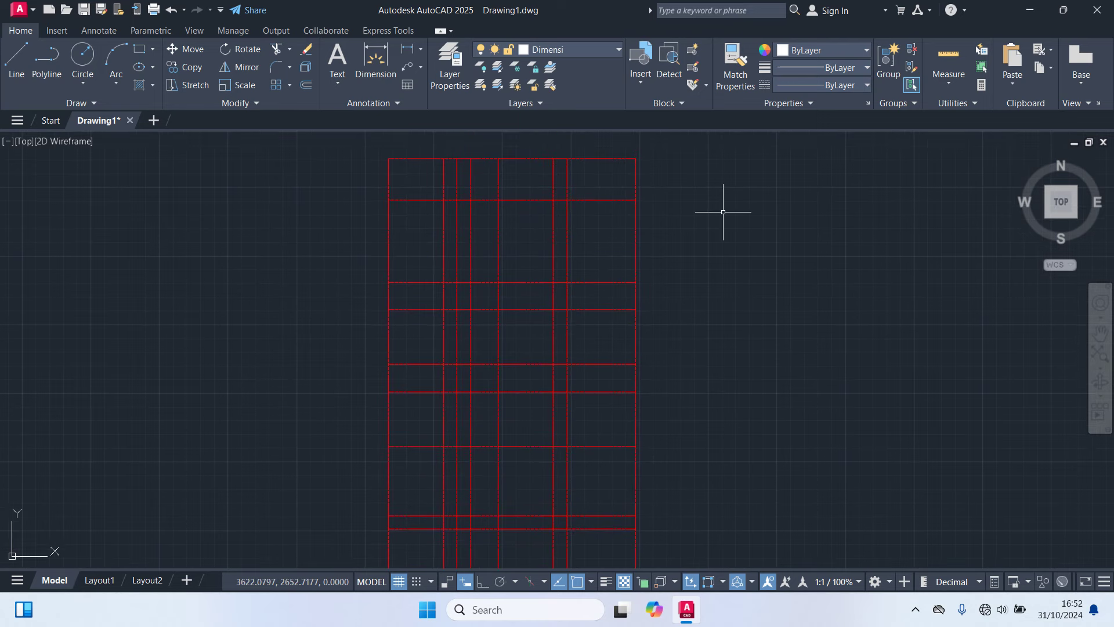
Step: Quick-dimension the vertical axis lines with a chain above the grid
{"action": "type", "text": "q"}
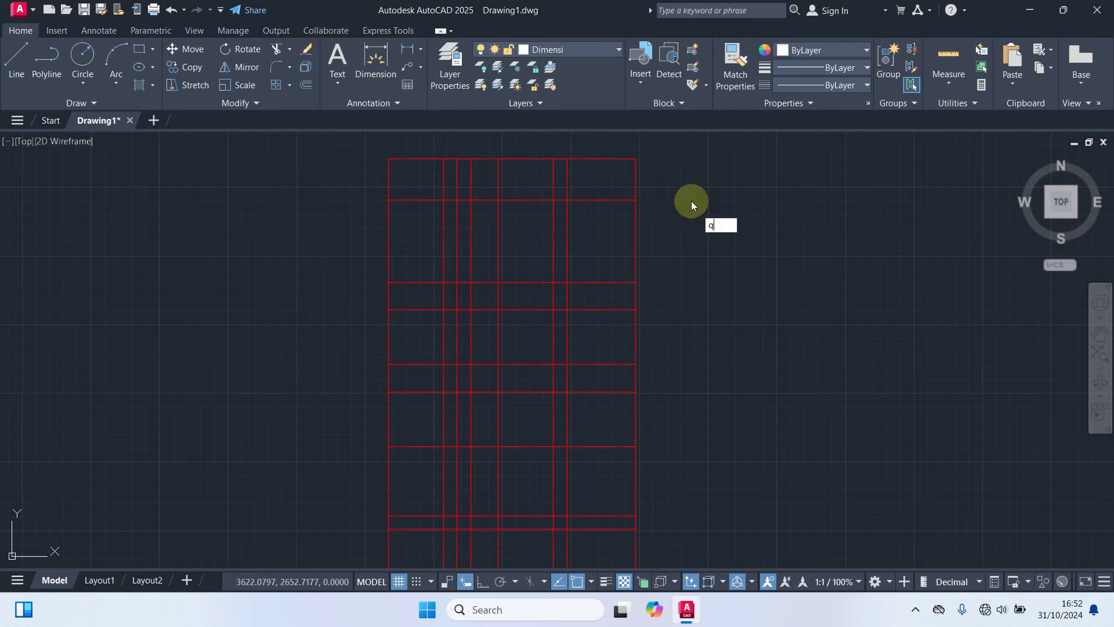
{"action": "type", "text": "d"}
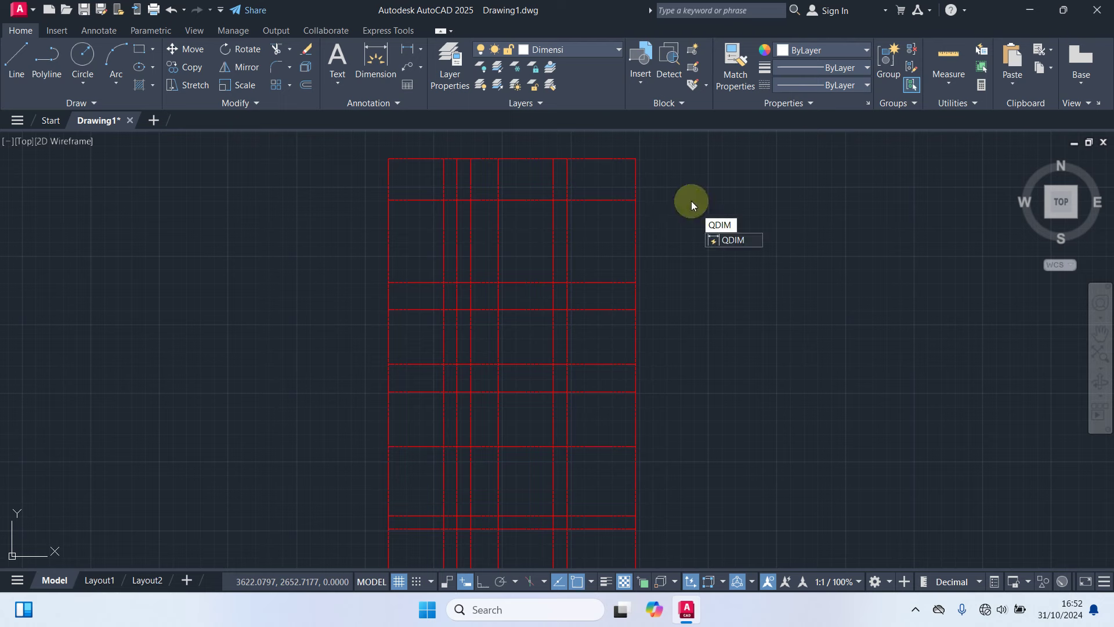
{"action": "key", "text": "Return"}
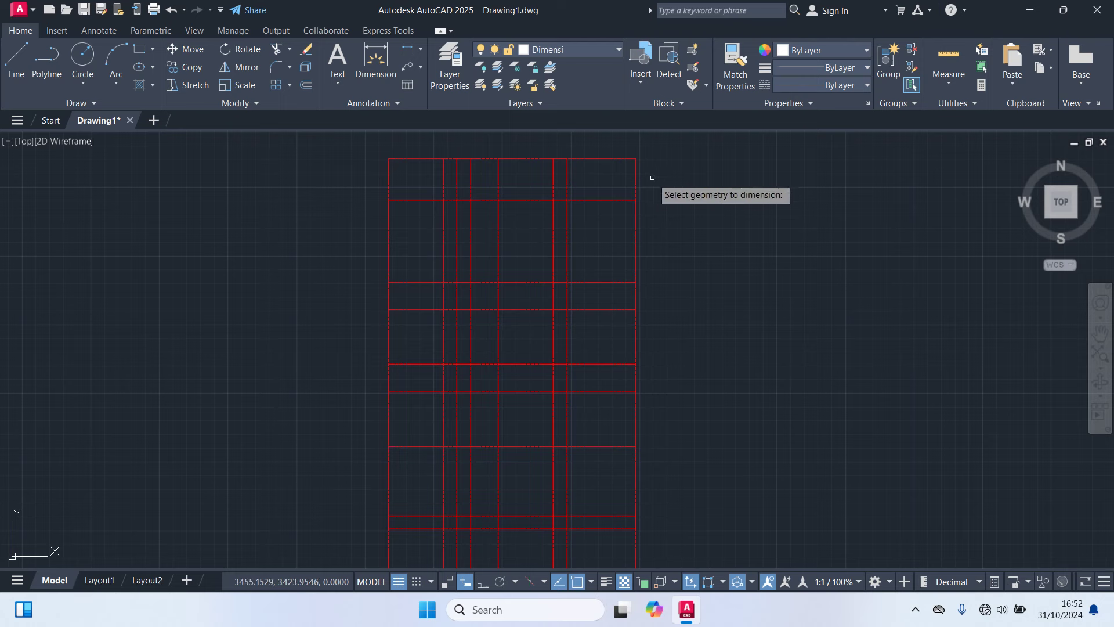
{"action": "left_click", "coordinate": [652, 177]}
{"action": "left_click", "coordinate": [343, 176]}
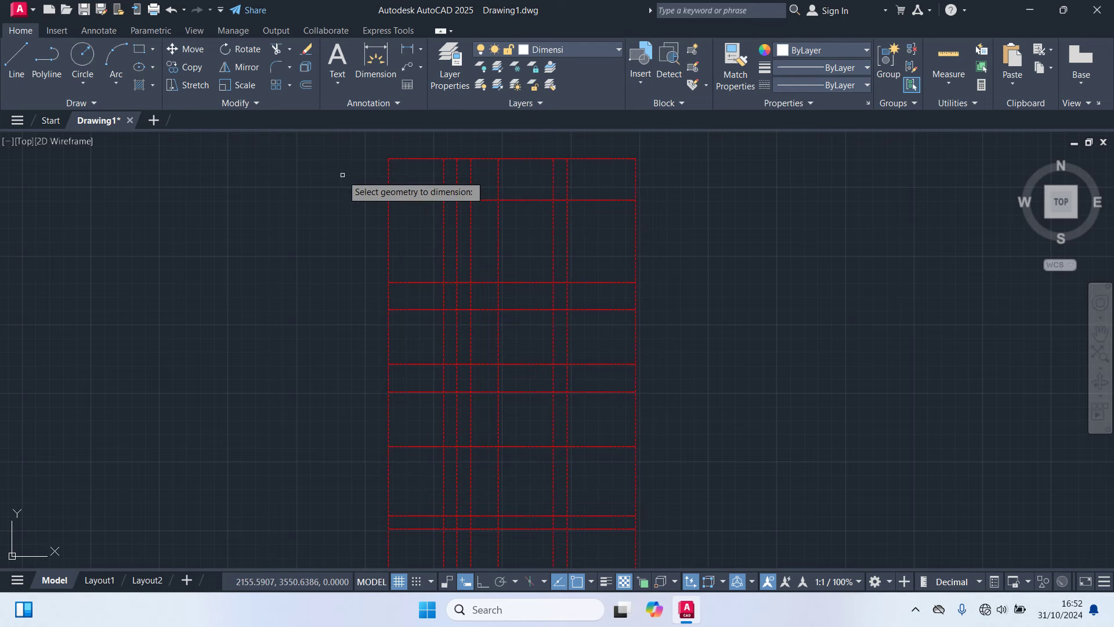
{"action": "key", "text": "Return"}
{"action": "middle_click_drag", "start_coordinate": [344, 176], "coordinate": [370, 227]}
{"action": "left_click", "coordinate": [374, 187]}
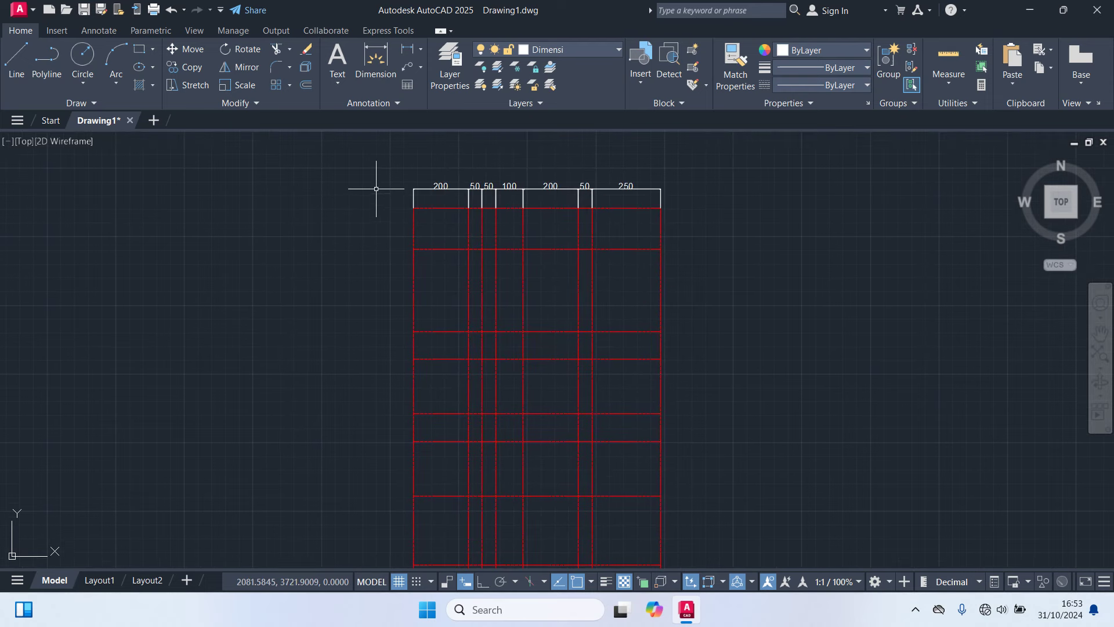
Step: Place a matching QDIM chain (200, 50, 50, 100, 200, 50, 250) below the grid
{"action": "key", "text": "Return"}
{"action": "middle_click_drag", "start_coordinate": [386, 316], "coordinate": [401, 252]}
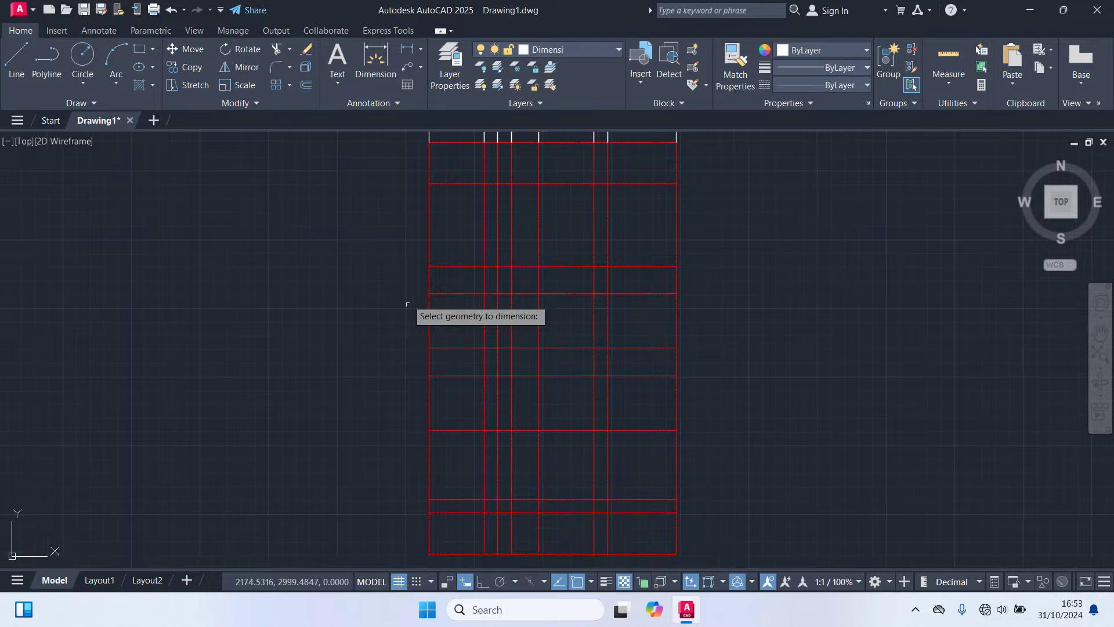
{"action": "middle_click_drag", "start_coordinate": [667, 561], "coordinate": [674, 427]}
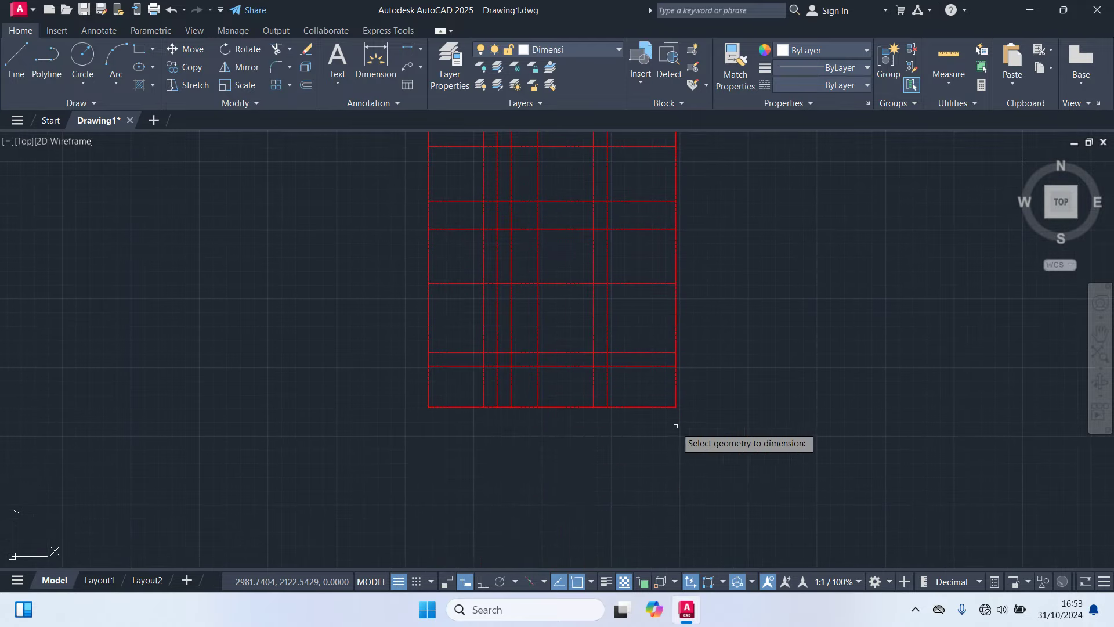
{"action": "left_click", "coordinate": [701, 388]}
{"action": "left_click", "coordinate": [453, 383]}
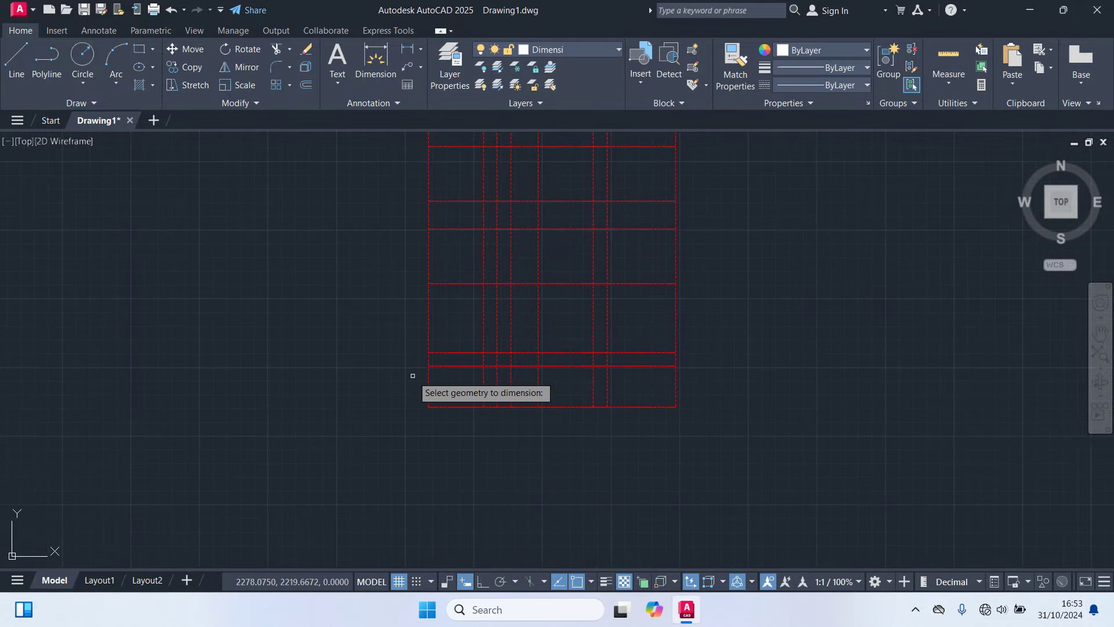
{"action": "key", "text": "Return"}
{"action": "left_click", "coordinate": [449, 411]}
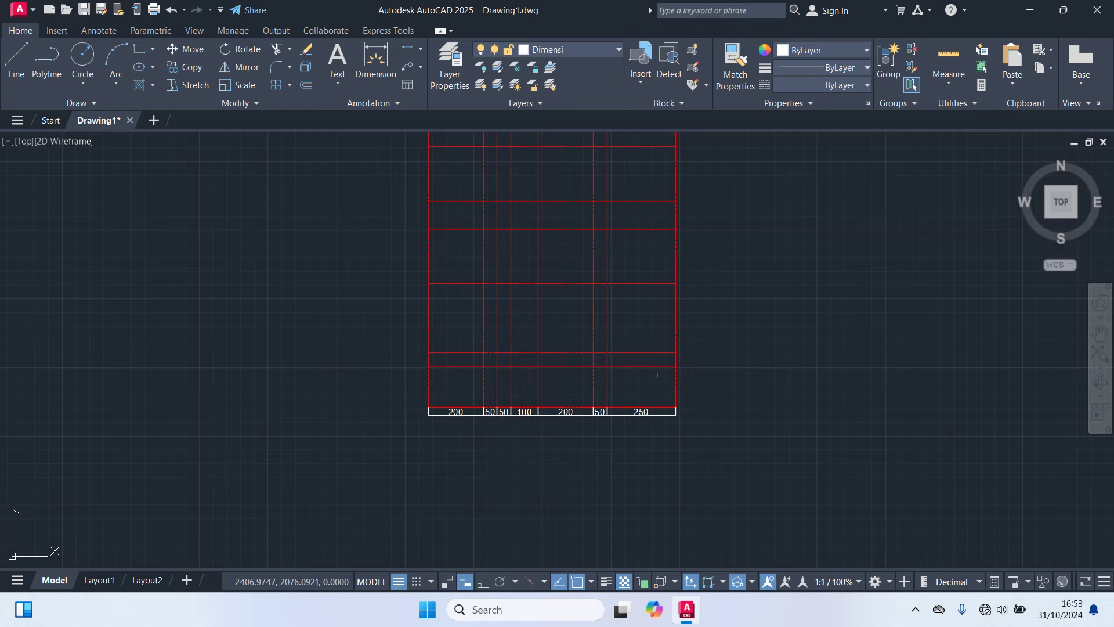
Step: Begin a new quick dimension selection along the grid's right edge
{"action": "key", "text": "Return"}
{"action": "middle_click_drag", "start_coordinate": [690, 338], "coordinate": [712, 404]}
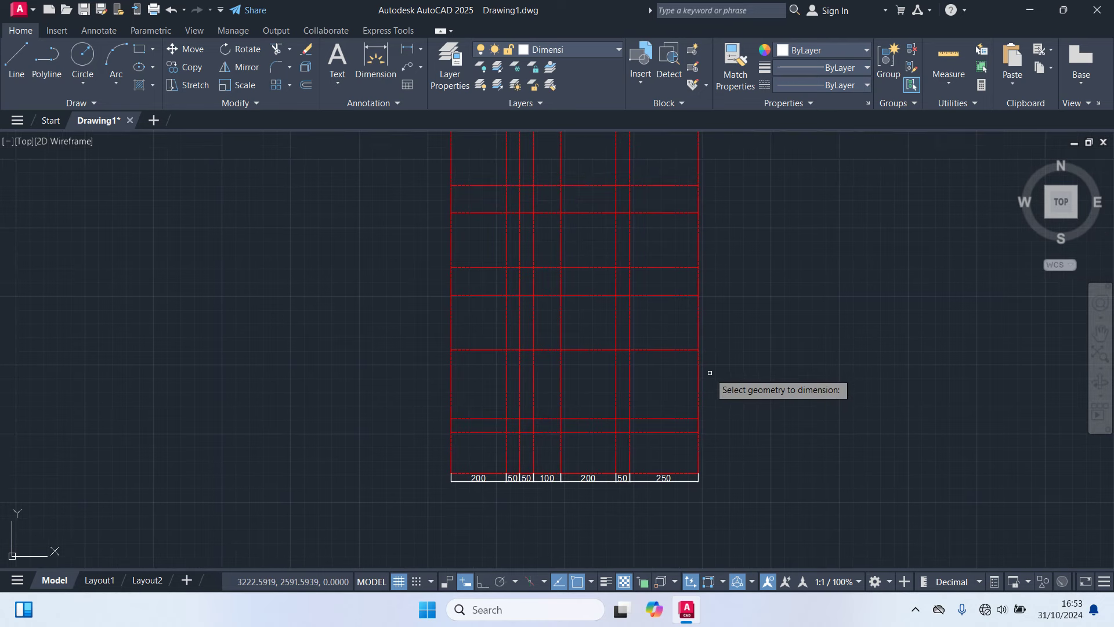
{"action": "scroll", "coordinate": [676, 458], "scroll_direction": "up", "scroll_amount": 4}
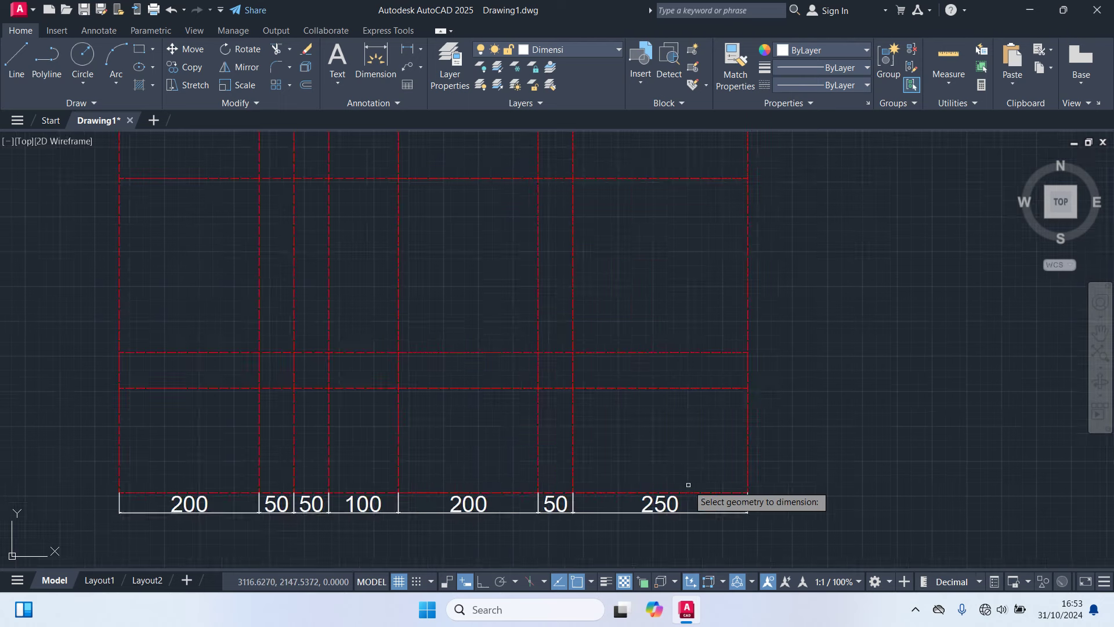
{"action": "left_click", "coordinate": [704, 497]}
{"action": "scroll", "coordinate": [644, 154], "scroll_direction": "down", "scroll_amount": 3}
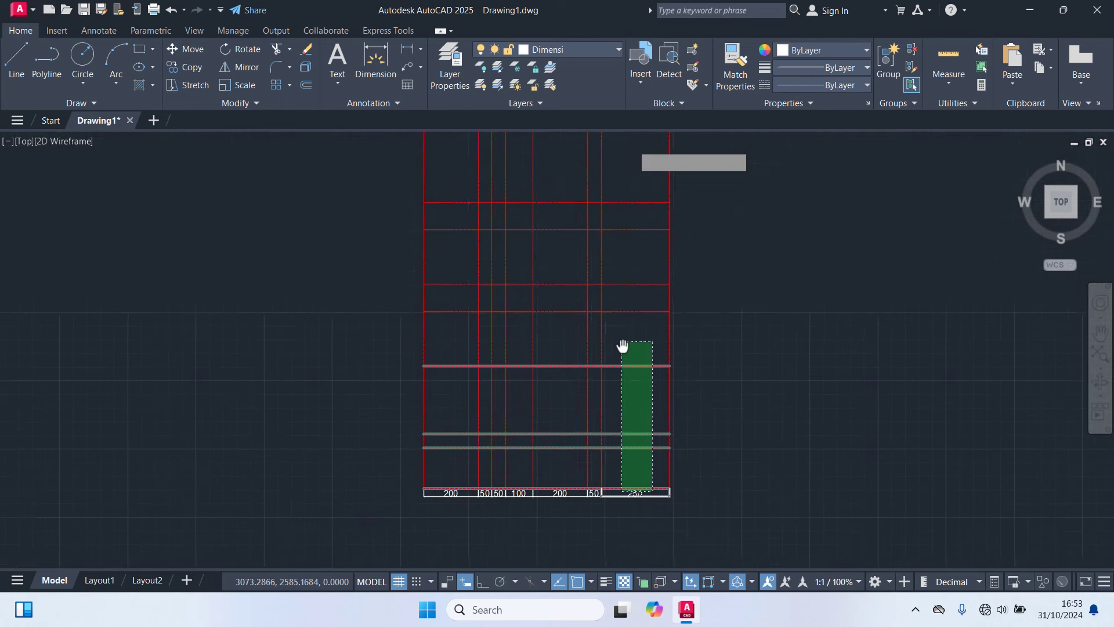
Step: Place the horizontal axes' vertical dimension chain on the right side of the grid
{"action": "scroll", "coordinate": [615, 221], "scroll_direction": "down", "scroll_amount": 3}
{"action": "scroll", "coordinate": [617, 185], "scroll_direction": "up", "scroll_amount": 1}
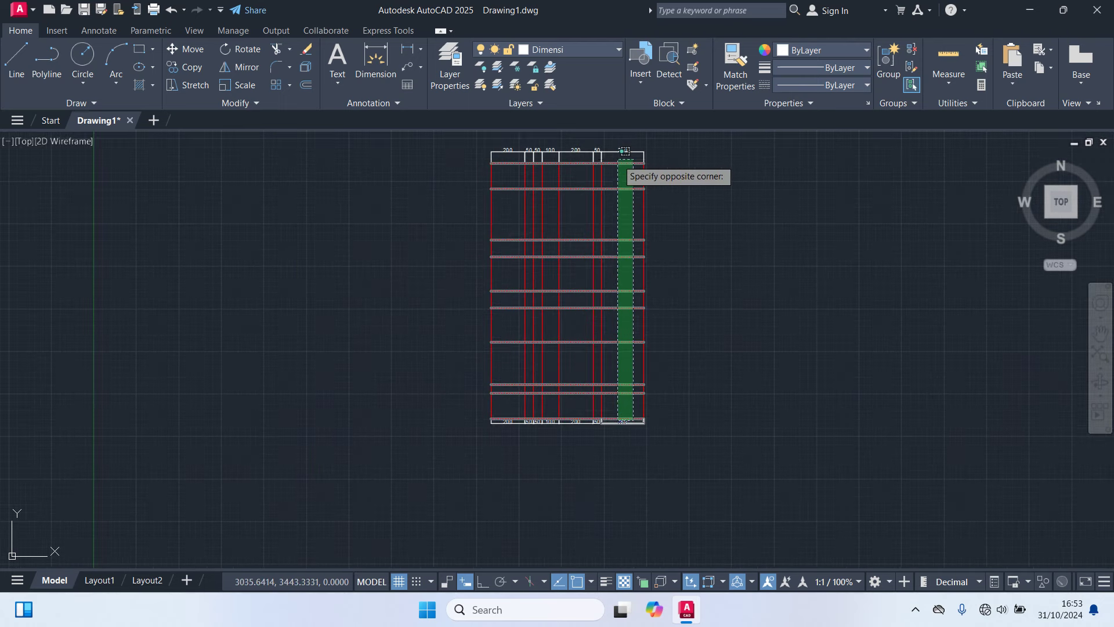
{"action": "left_click", "coordinate": [611, 161]}
{"action": "key", "text": "Return"}
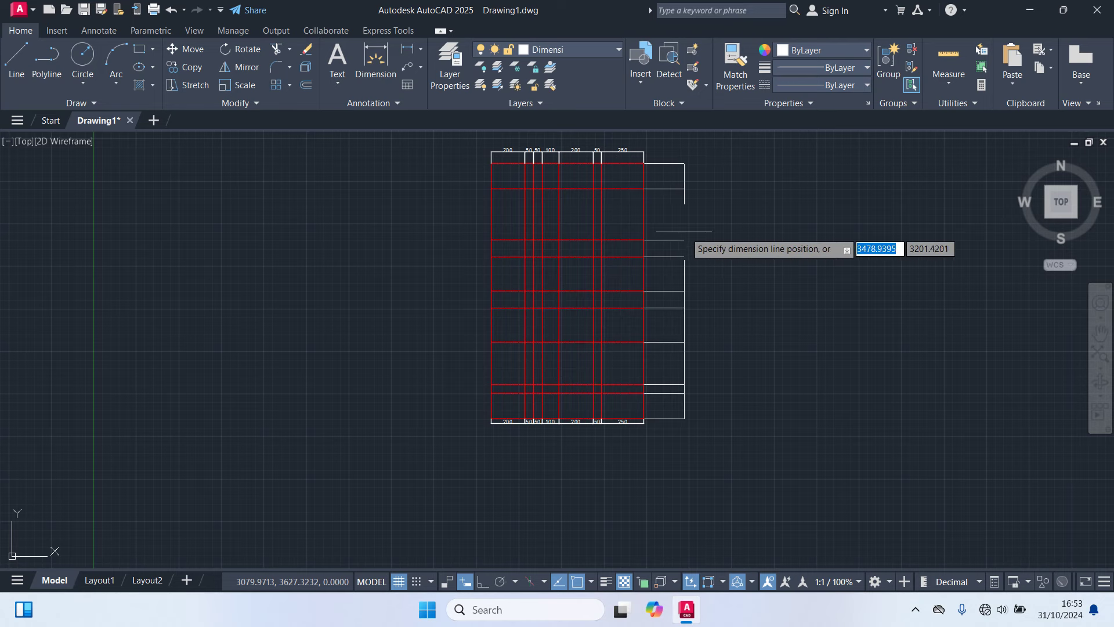
{"action": "left_click", "coordinate": [661, 221]}
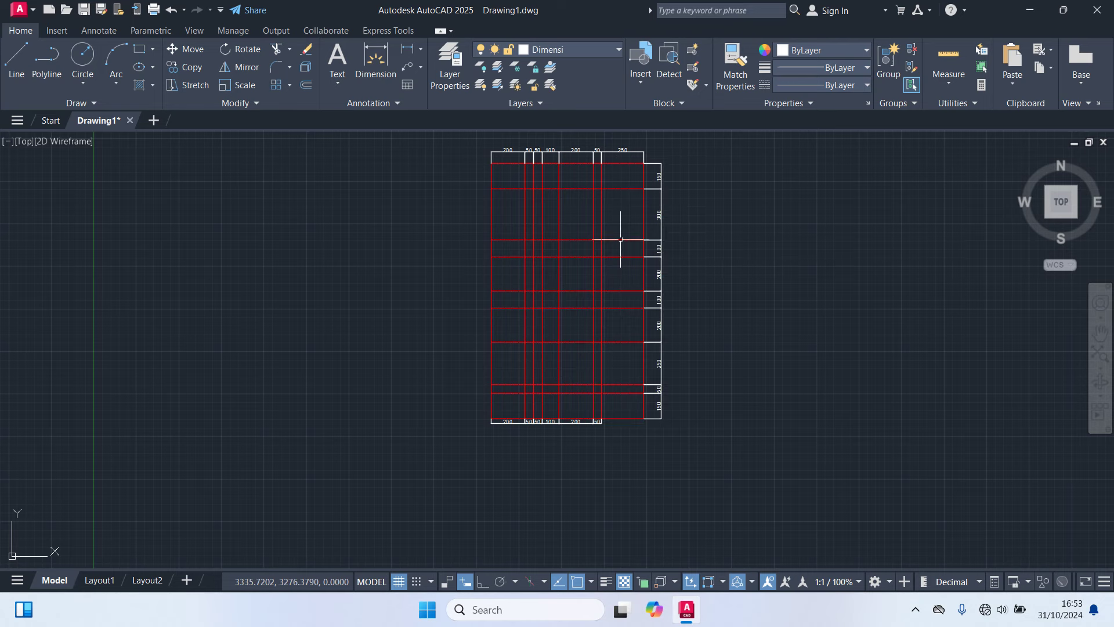
Step: Place the matching vertical dimension chain on the left side of the grid
{"action": "key", "text": "Return"}
{"action": "scroll", "coordinate": [498, 393], "scroll_direction": "up", "scroll_amount": 5}
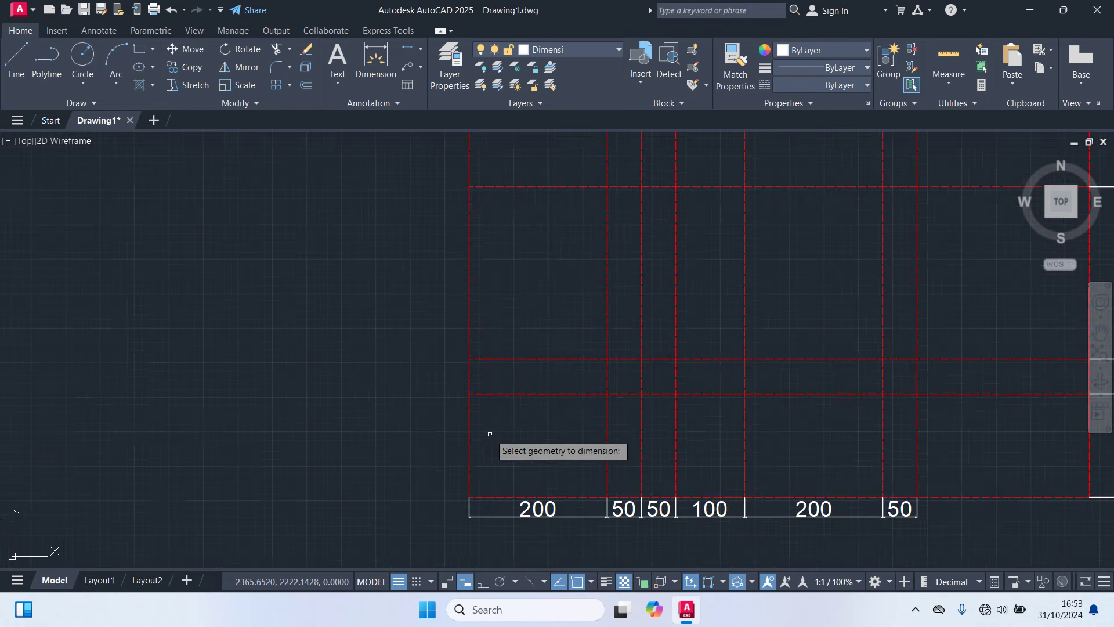
{"action": "left_click", "coordinate": [498, 505]}
{"action": "scroll", "coordinate": [448, 261], "scroll_direction": "down", "scroll_amount": 1}
{"action": "middle_click_drag", "start_coordinate": [509, 178], "coordinate": [512, 376]}
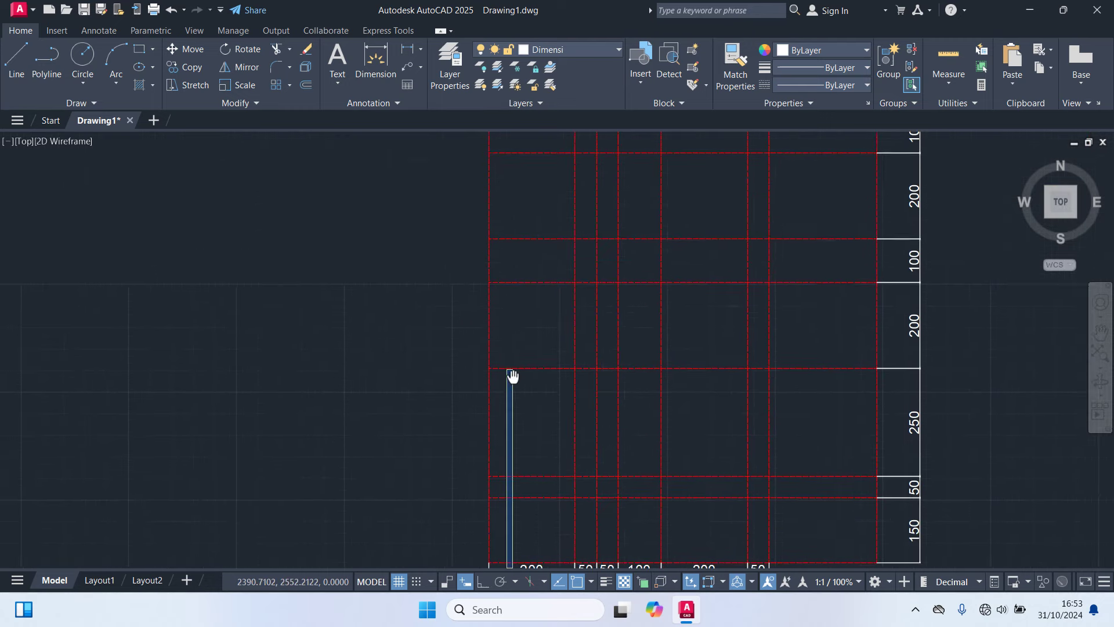
{"action": "scroll", "coordinate": [512, 375], "scroll_direction": "down", "scroll_amount": 4}
{"action": "scroll", "coordinate": [511, 229], "scroll_direction": "up", "scroll_amount": 2}
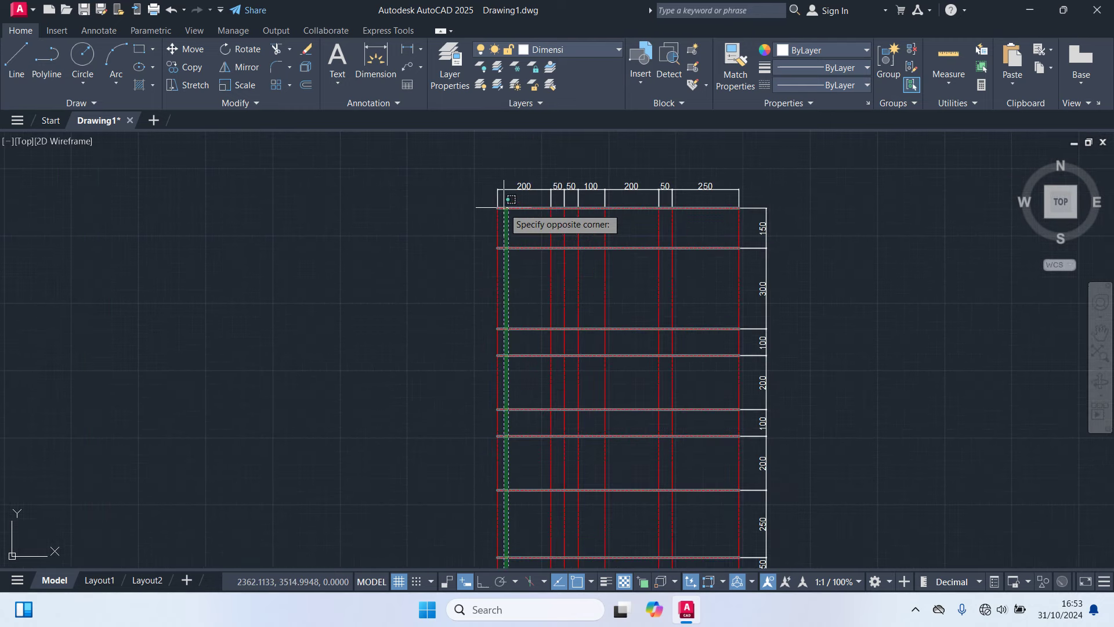
{"action": "left_click", "coordinate": [510, 199]}
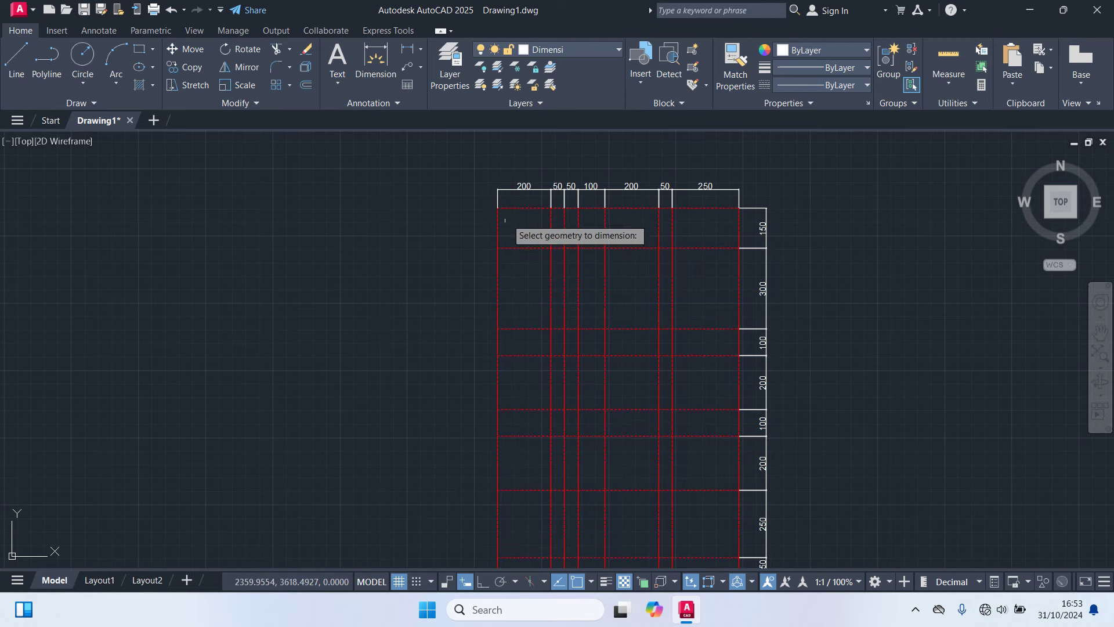
{"action": "scroll", "coordinate": [511, 232], "scroll_direction": "down", "scroll_amount": 2}
{"action": "key", "text": "Return"}
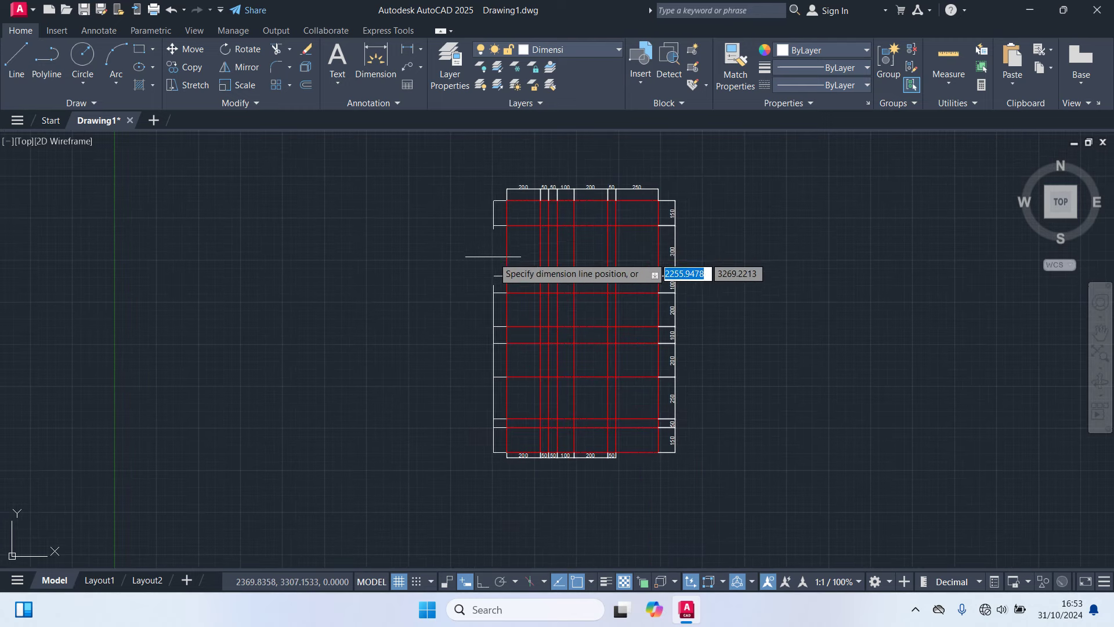
{"action": "left_click", "coordinate": [490, 258]}
{"action": "scroll", "coordinate": [472, 268], "scroll_direction": "up", "scroll_amount": 2}
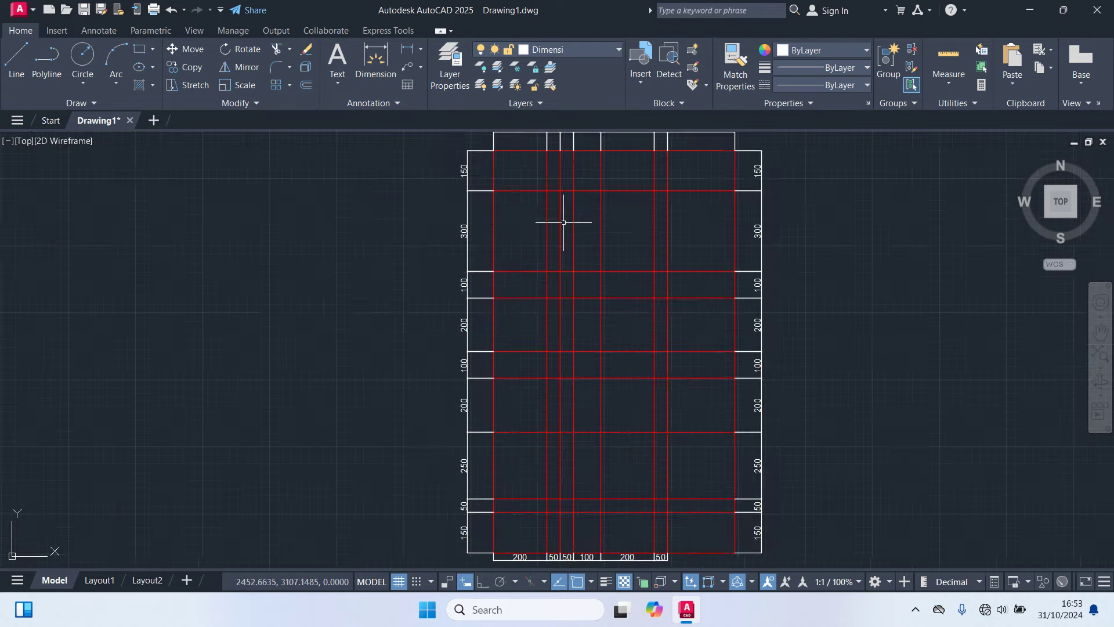
{"action": "middle_click_drag", "start_coordinate": [567, 224], "coordinate": [477, 263]}
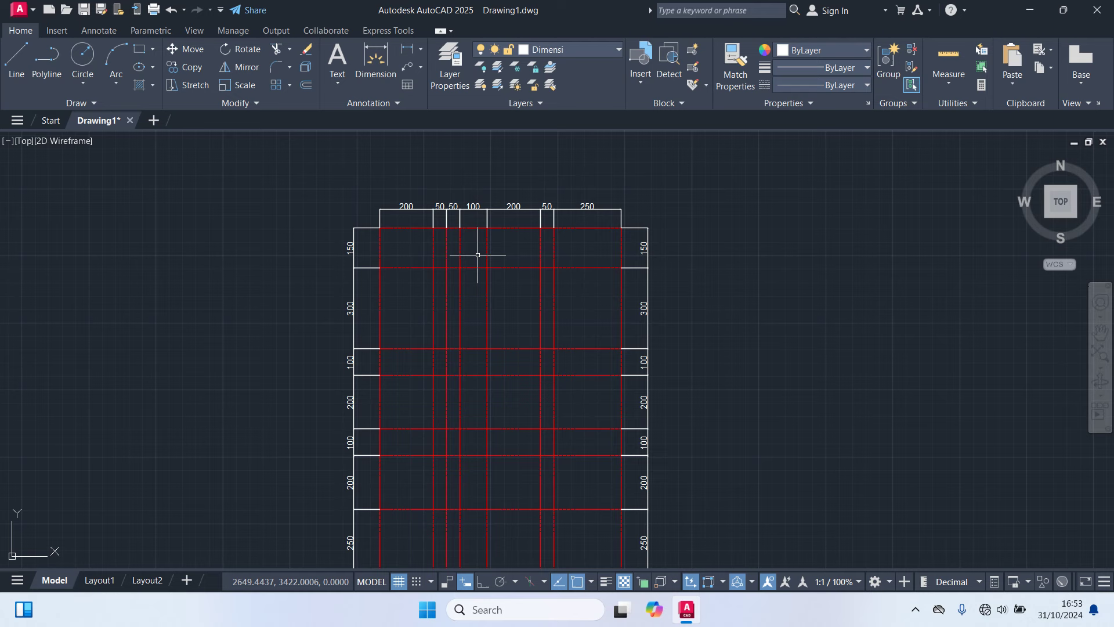
Step: Trim the vertical stubs and horizontal segments in the upper-left rooms
{"action": "type", "text": "TR"}
{"action": "key", "text": "Return"}
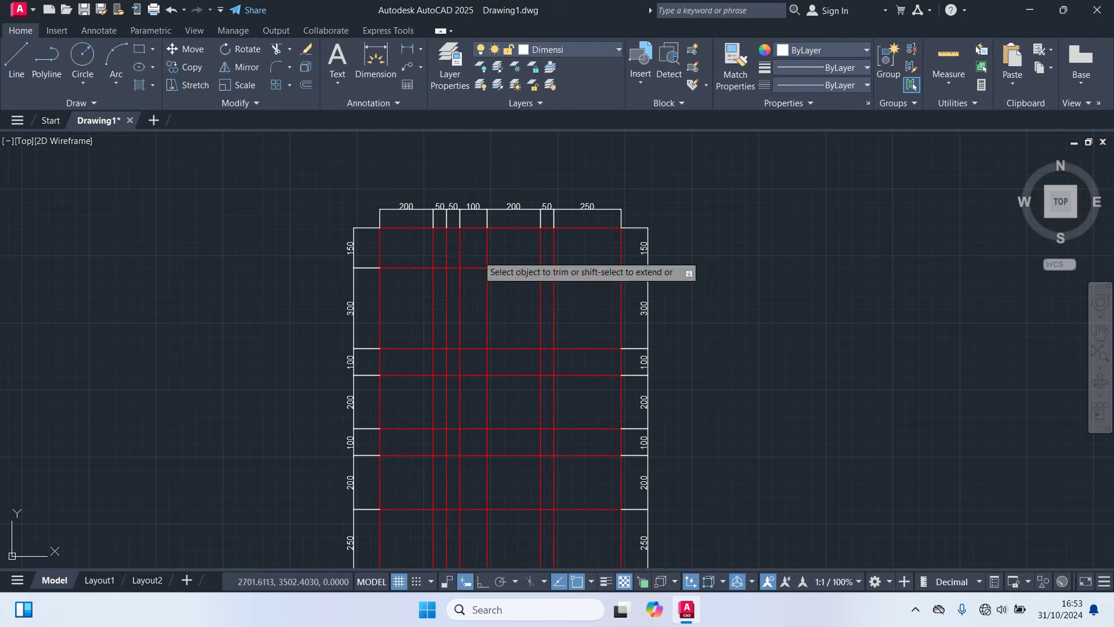
{"action": "left_click", "coordinate": [460, 258]}
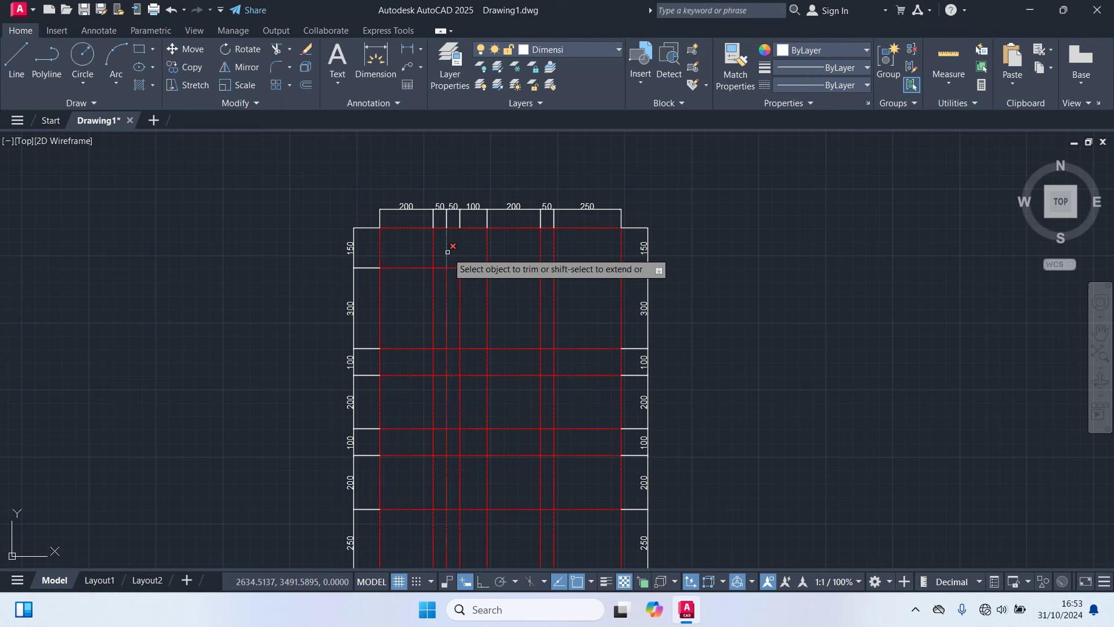
{"action": "left_click", "coordinate": [447, 252]}
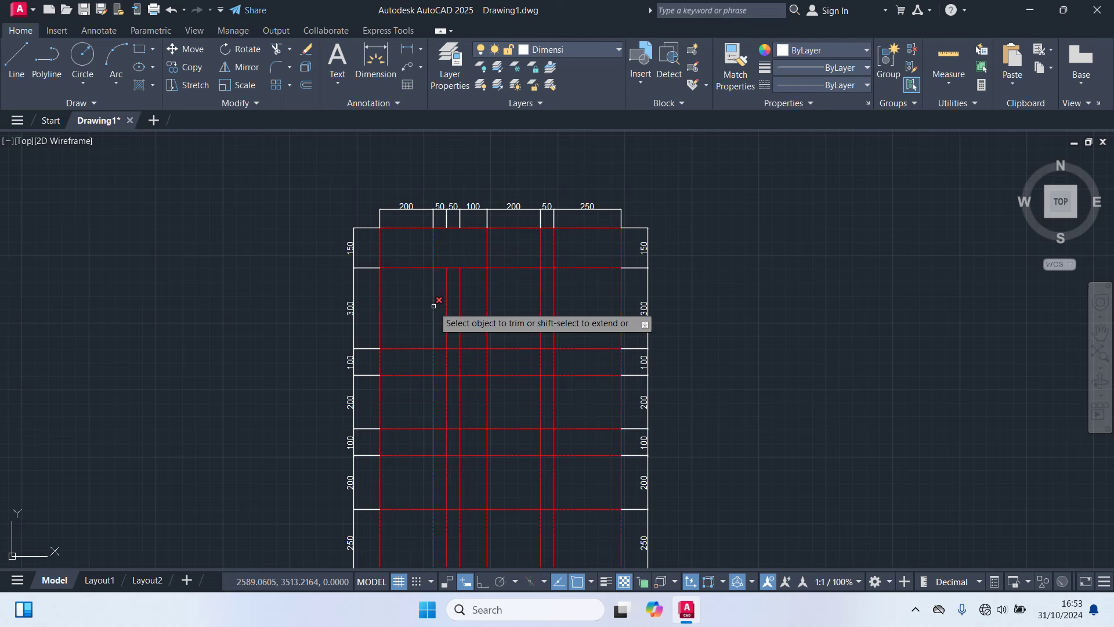
{"action": "left_click_drag", "start_coordinate": [474, 311], "coordinate": [433, 300]}
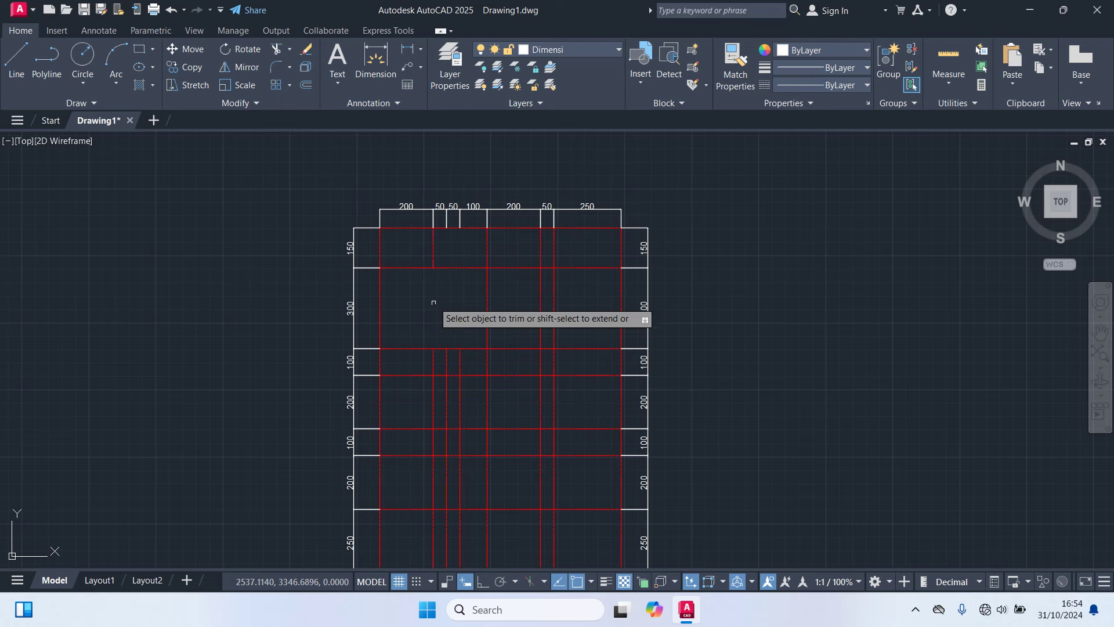
{"action": "left_click", "coordinate": [420, 350]}
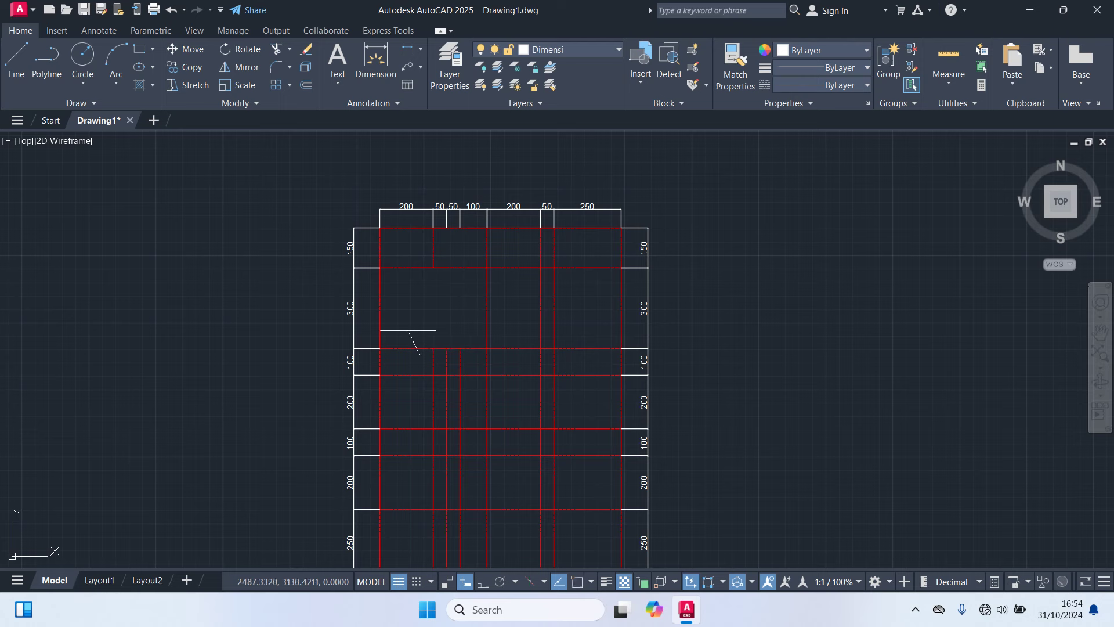
{"action": "left_click", "coordinate": [467, 349]}
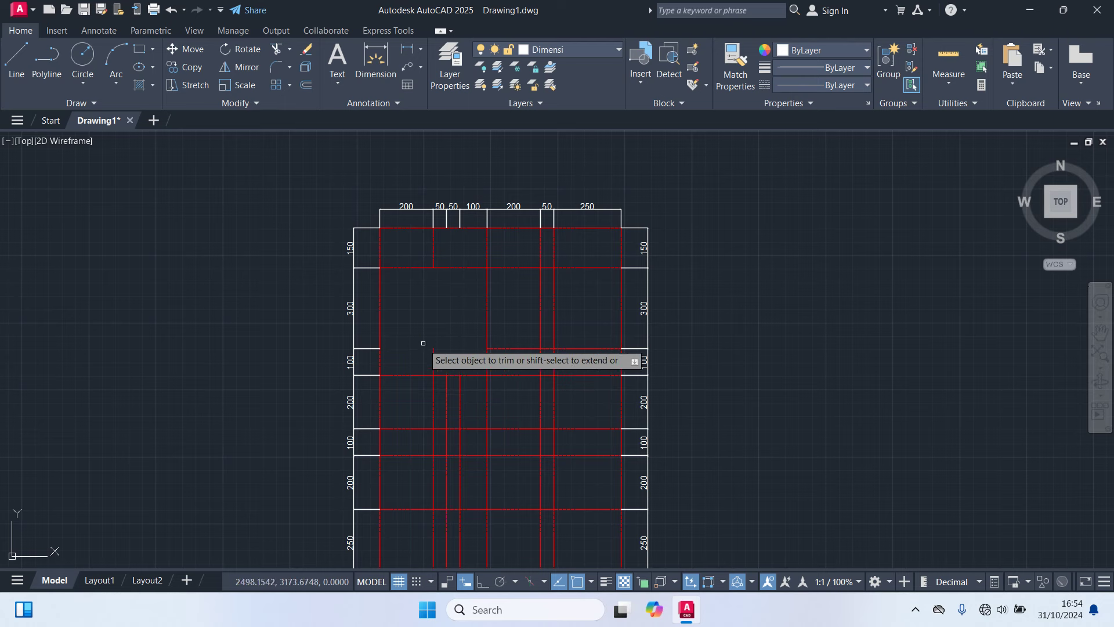
{"action": "left_click_drag", "start_coordinate": [423, 343], "coordinate": [463, 364]}
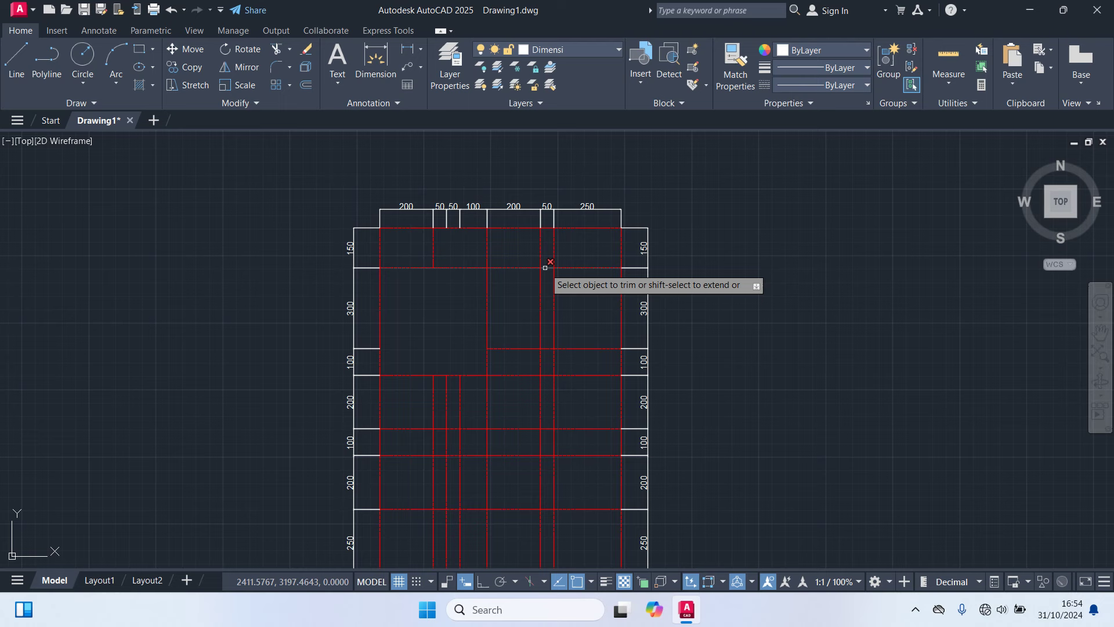
Step: Trim the unwanted vertical and horizontal axis segments in the upper-right rooms
{"action": "left_click", "coordinate": [545, 267]}
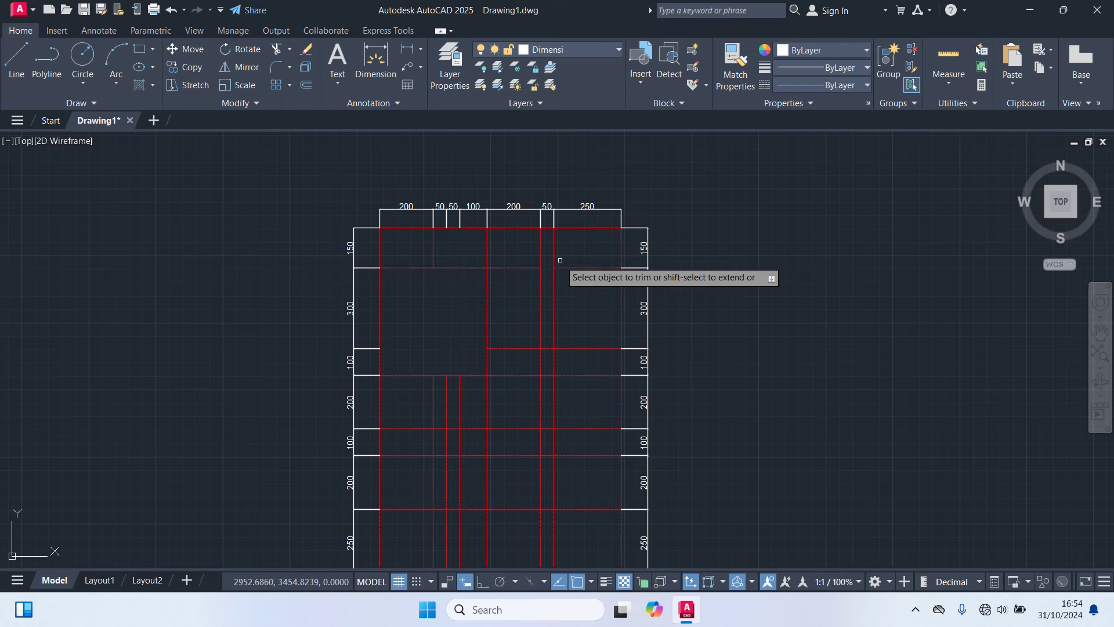
{"action": "left_click", "coordinate": [554, 252]}
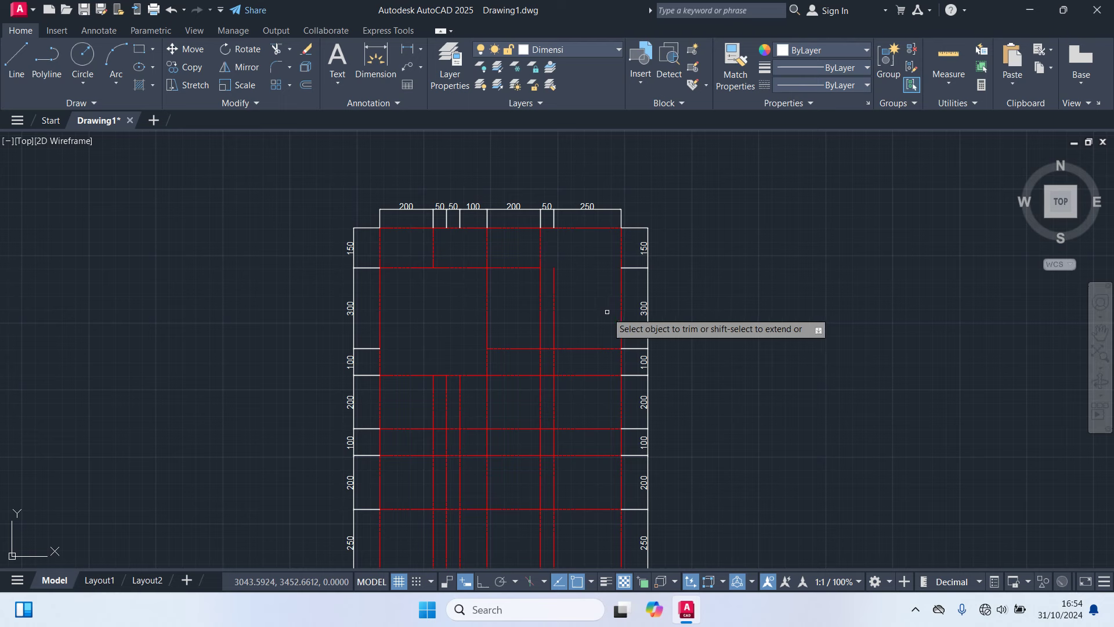
{"action": "left_click", "coordinate": [554, 316]}
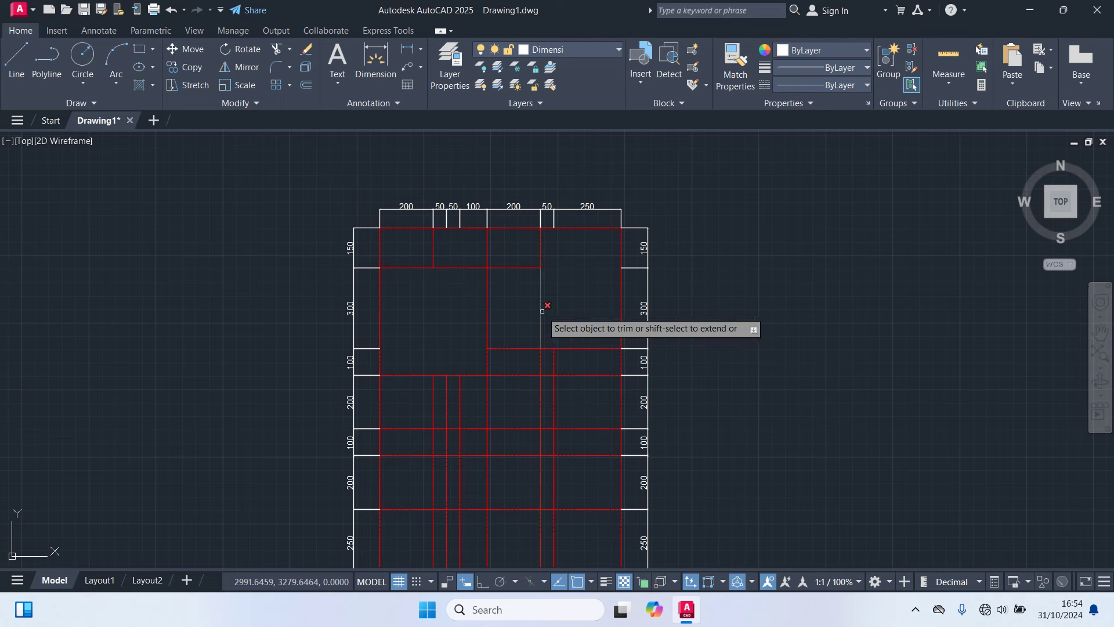
{"action": "left_click", "coordinate": [542, 311]}
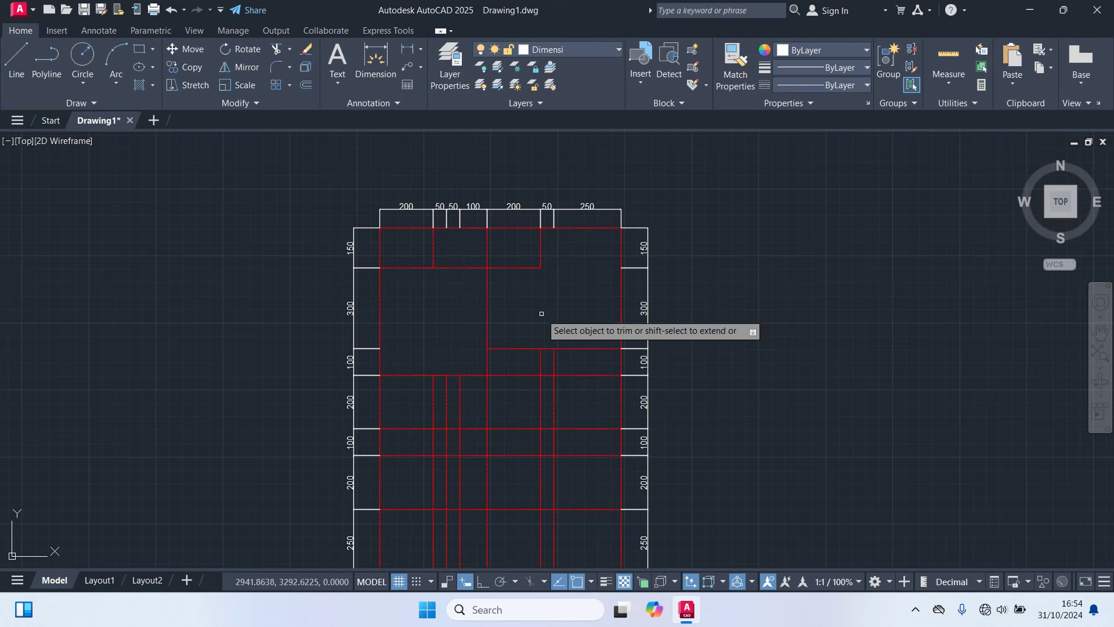
{"action": "left_click", "coordinate": [530, 348]}
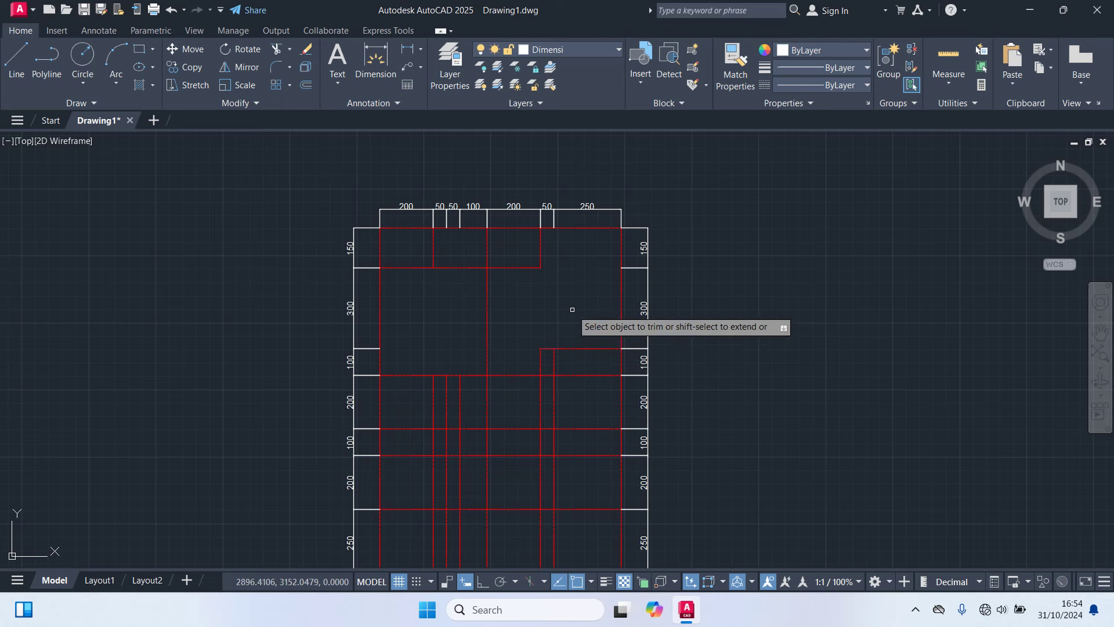
{"action": "left_click", "coordinate": [571, 369]}
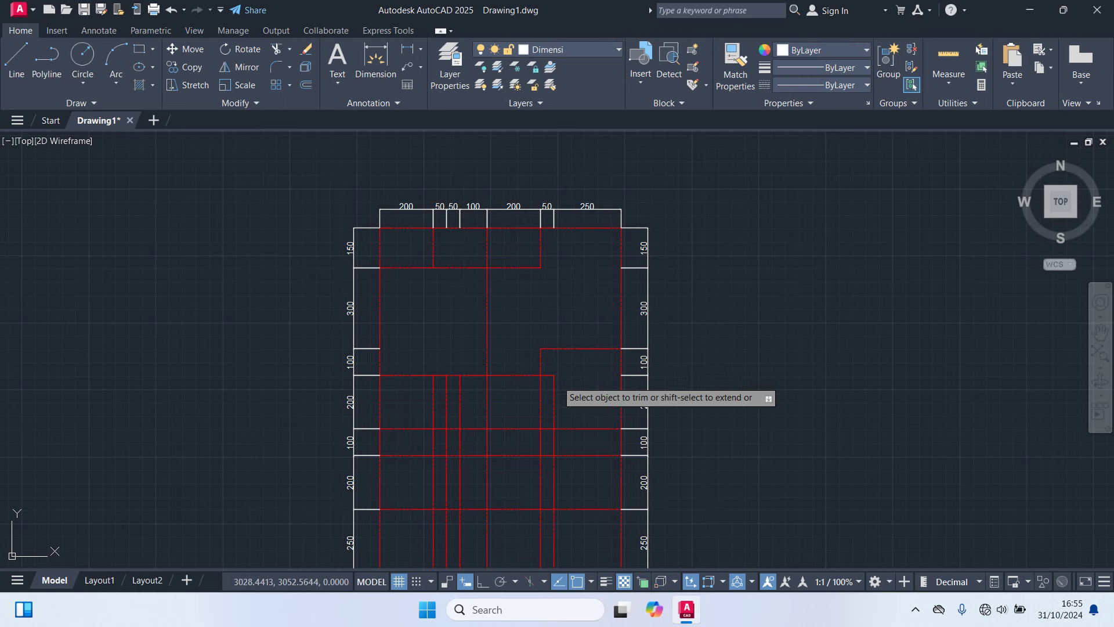
{"action": "left_click", "coordinate": [554, 386]}
{"action": "left_click", "coordinate": [548, 374]}
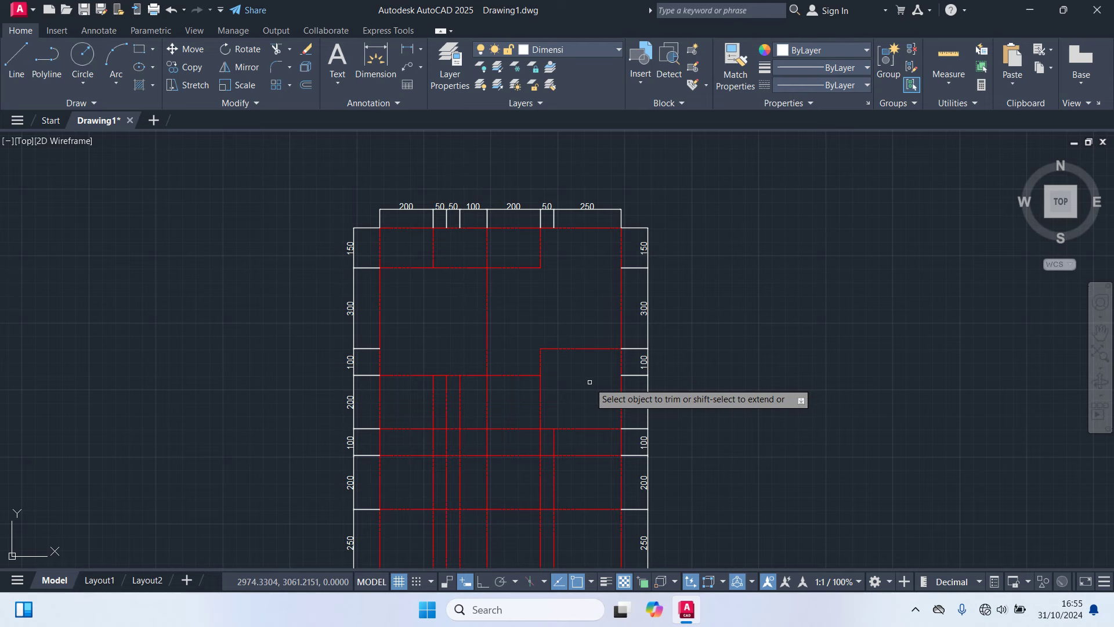
Step: Trim the middle-left horizontal segments, vertical axis tops and corner stub into one open room
{"action": "middle_click_drag", "start_coordinate": [590, 381], "coordinate": [579, 317]}
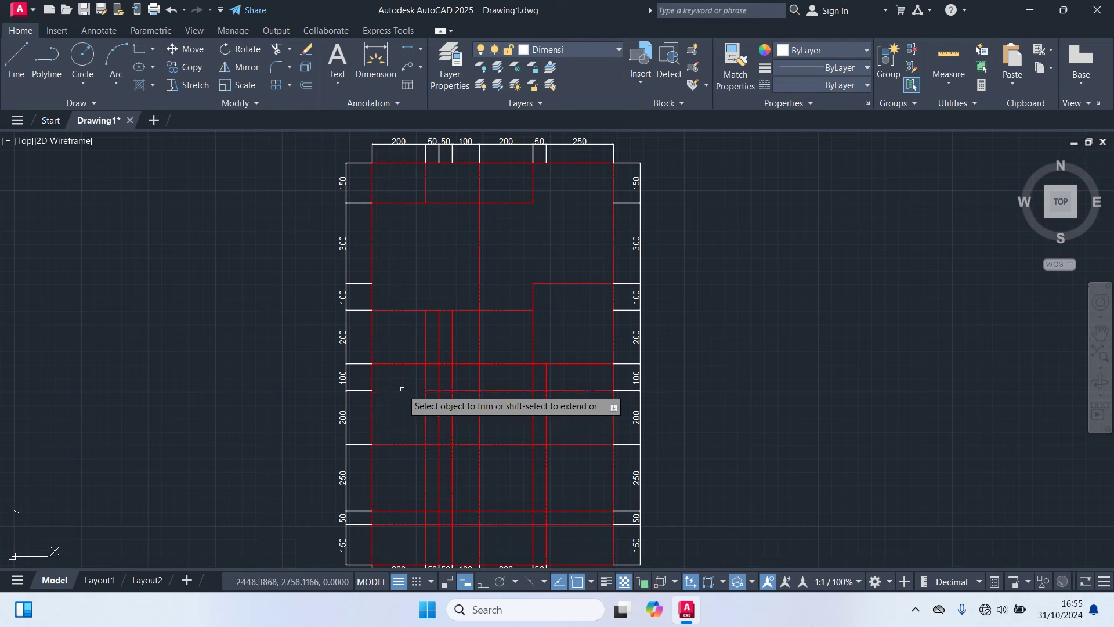
{"action": "left_click", "coordinate": [401, 362]}
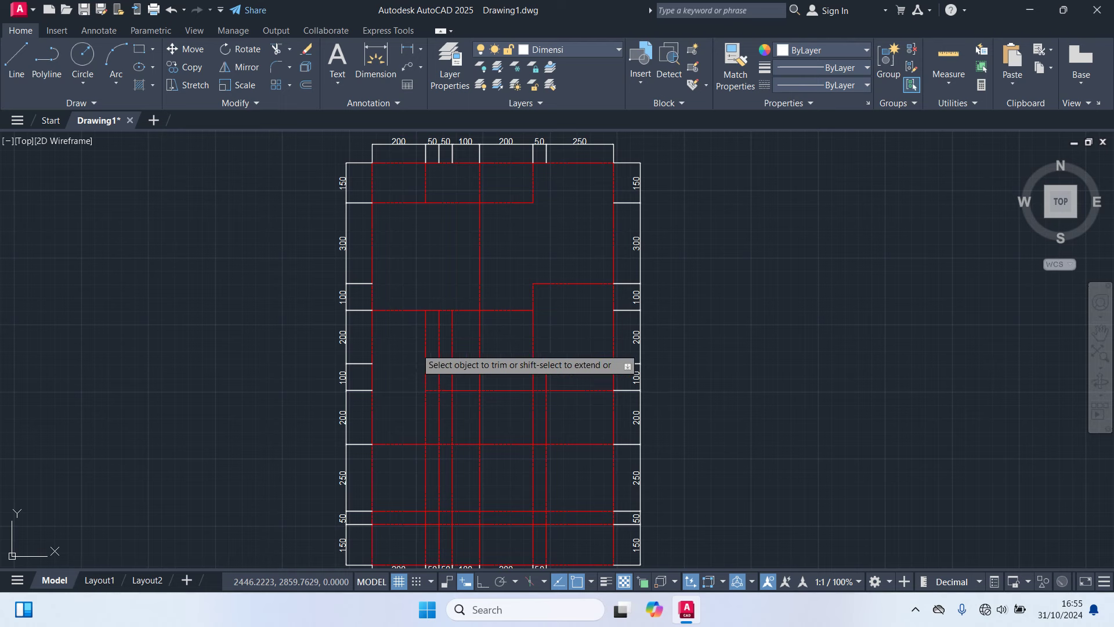
{"action": "left_click", "coordinate": [426, 331]}
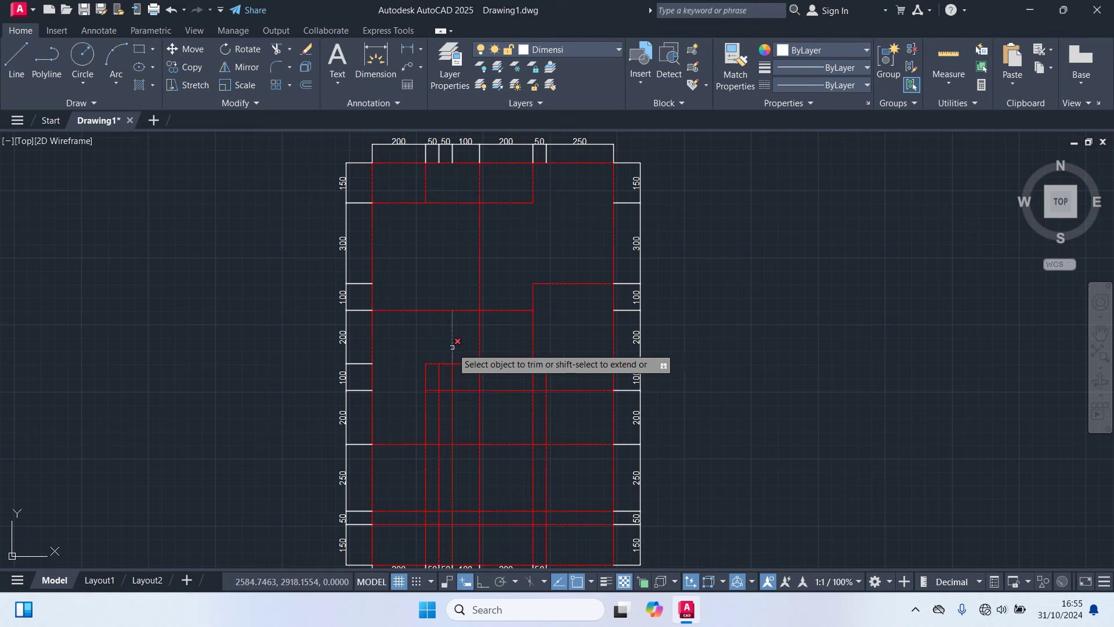
{"action": "left_click", "coordinate": [452, 347]}
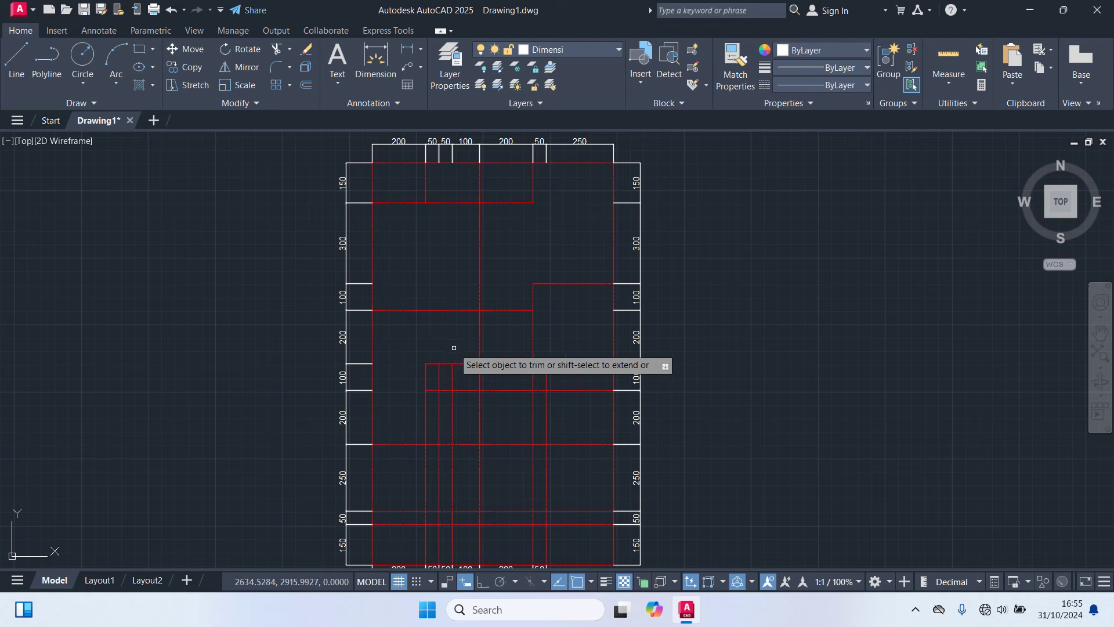
{"action": "left_click", "coordinate": [480, 346]}
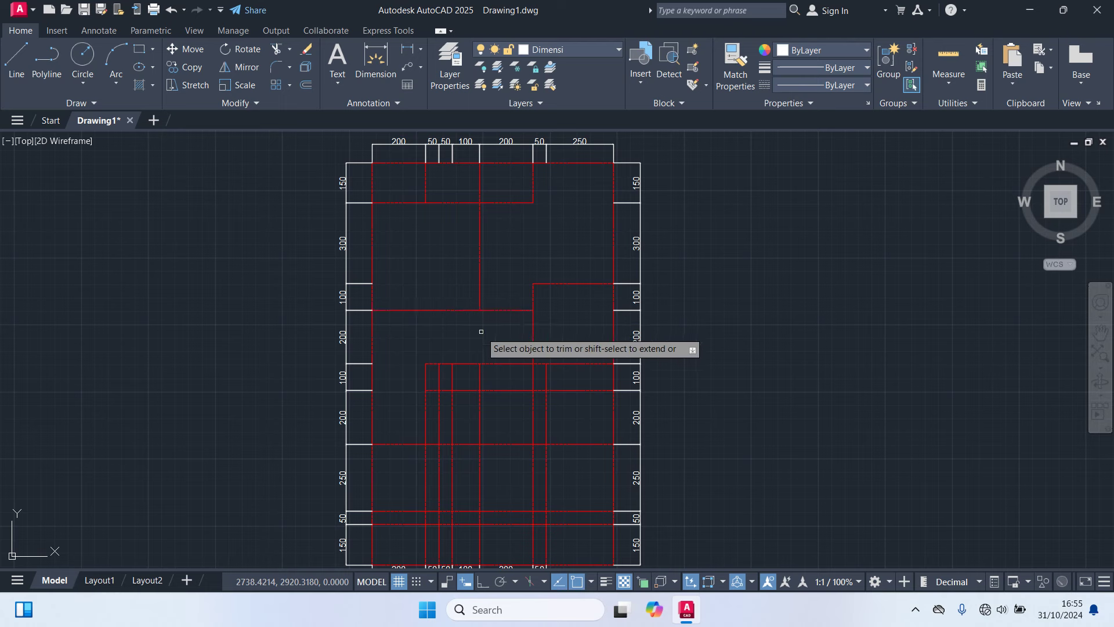
{"action": "left_click", "coordinate": [501, 364]}
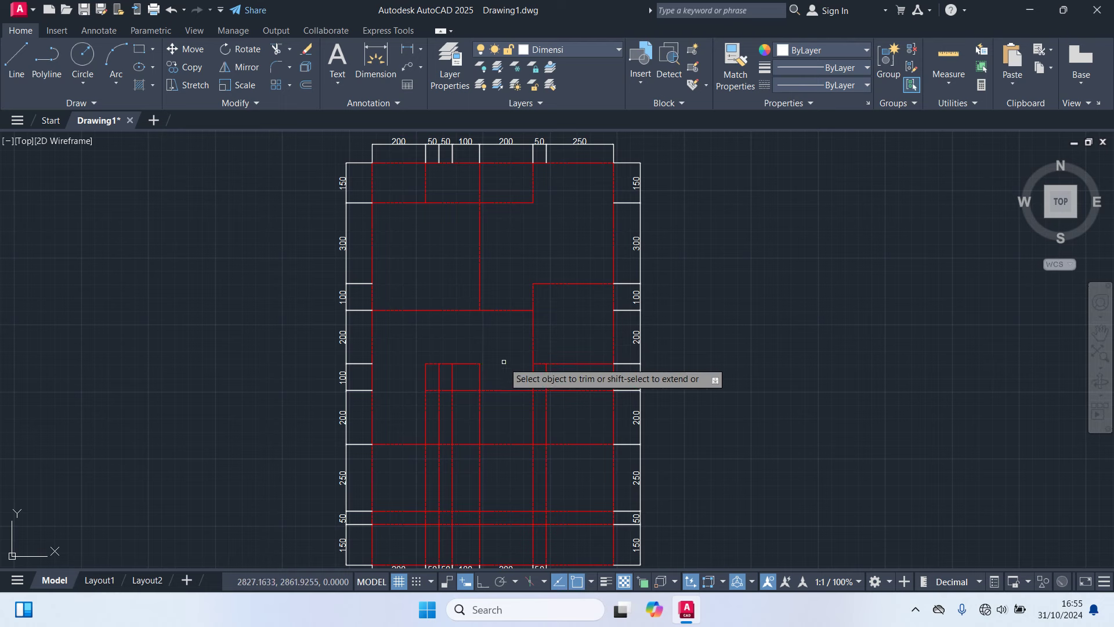
{"action": "left_click", "coordinate": [465, 363]}
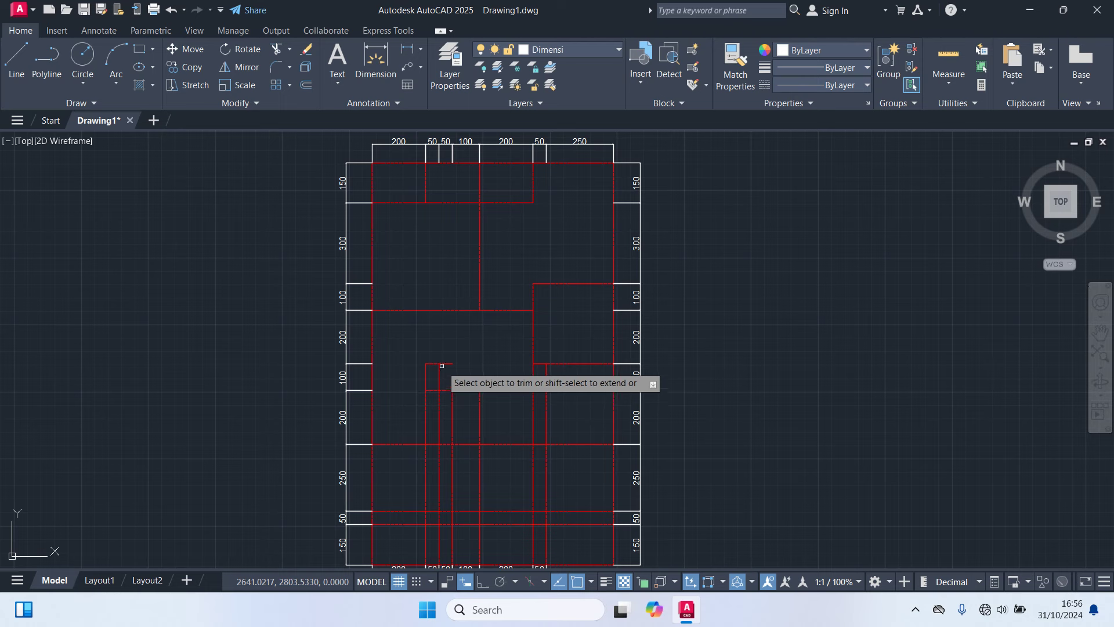
{"action": "left_click", "coordinate": [443, 364]}
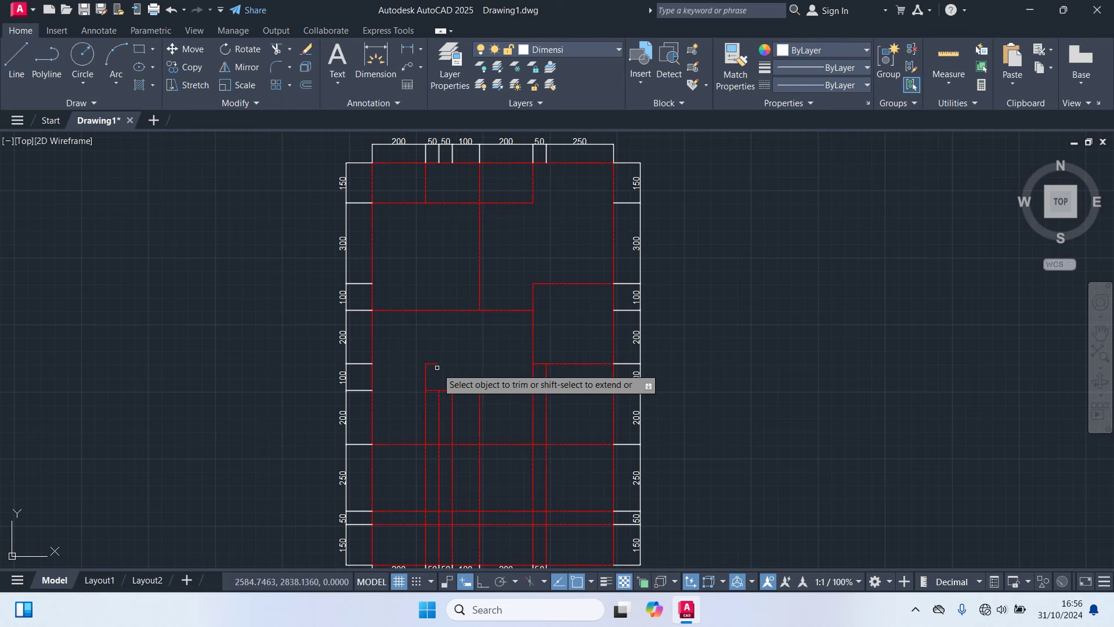
{"action": "left_click", "coordinate": [434, 364]}
{"action": "left_click", "coordinate": [426, 374]}
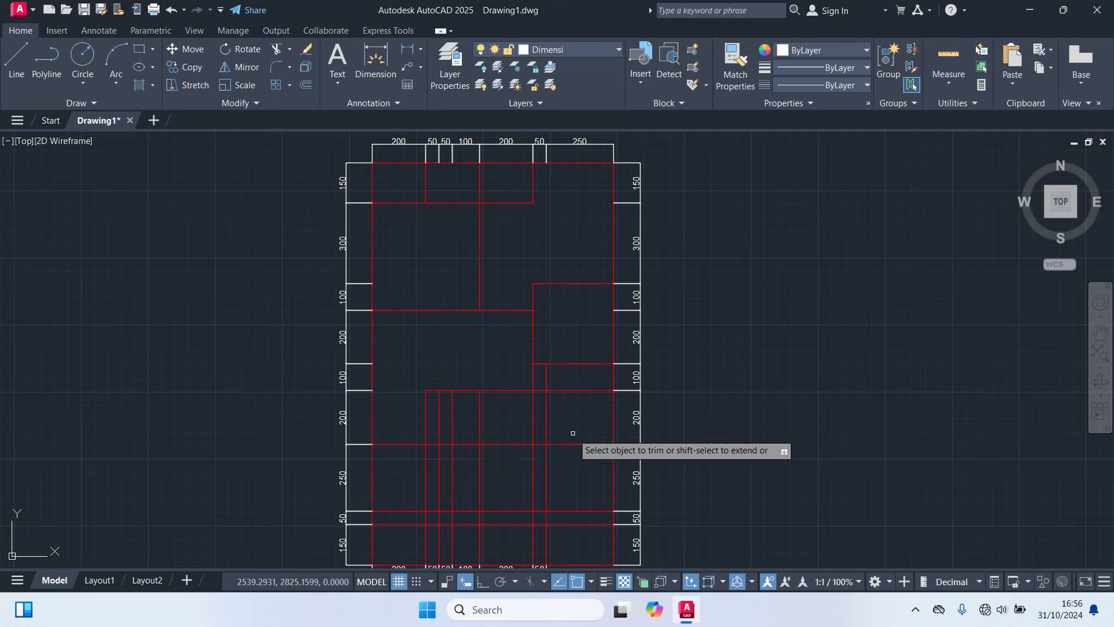
Step: Trim the short horizontal and vertical axis stubs across the lower middle grid
{"action": "mouse_move", "coordinate": [572, 433]}
{"action": "middle_mouse_down"}
{"action": "mouse_move", "coordinate": [571, 377]}
{"action": "mouse_move", "coordinate": [557, 390]}
{"action": "mouse_move", "coordinate": [557, 429]}
{"action": "middle_mouse_up"}
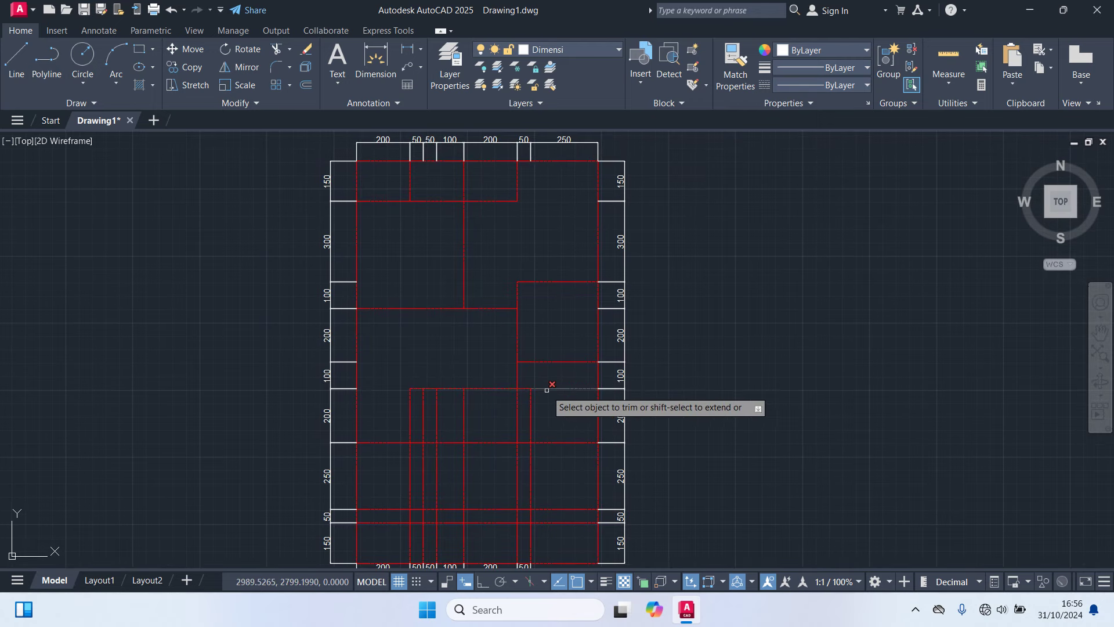
{"action": "left_click", "coordinate": [544, 389]}
{"action": "left_click", "coordinate": [531, 401]}
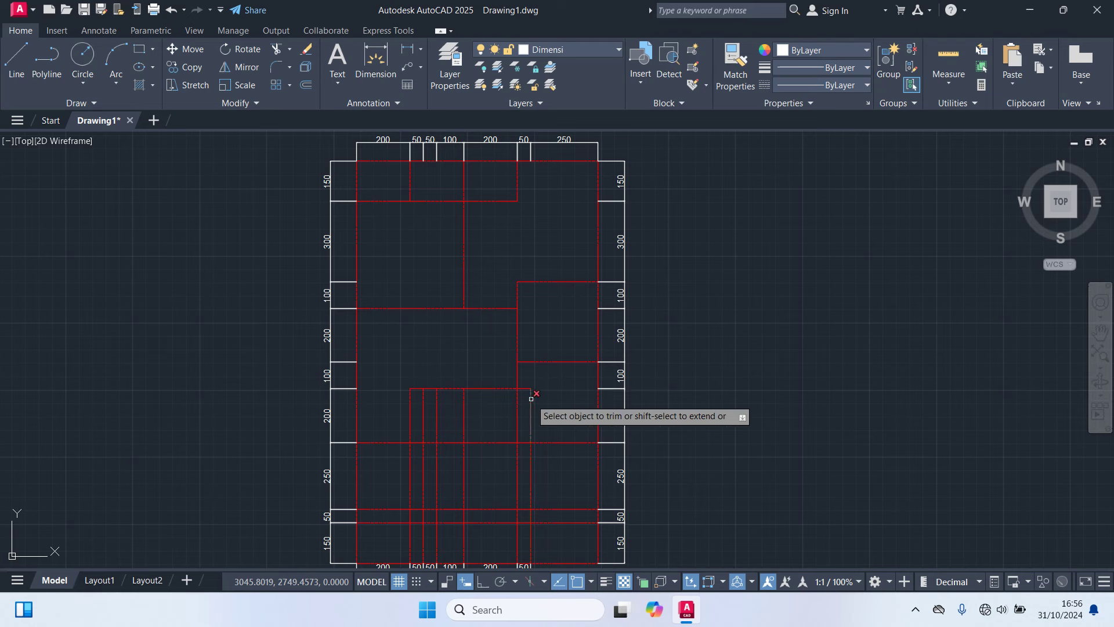
{"action": "left_click", "coordinate": [525, 388]}
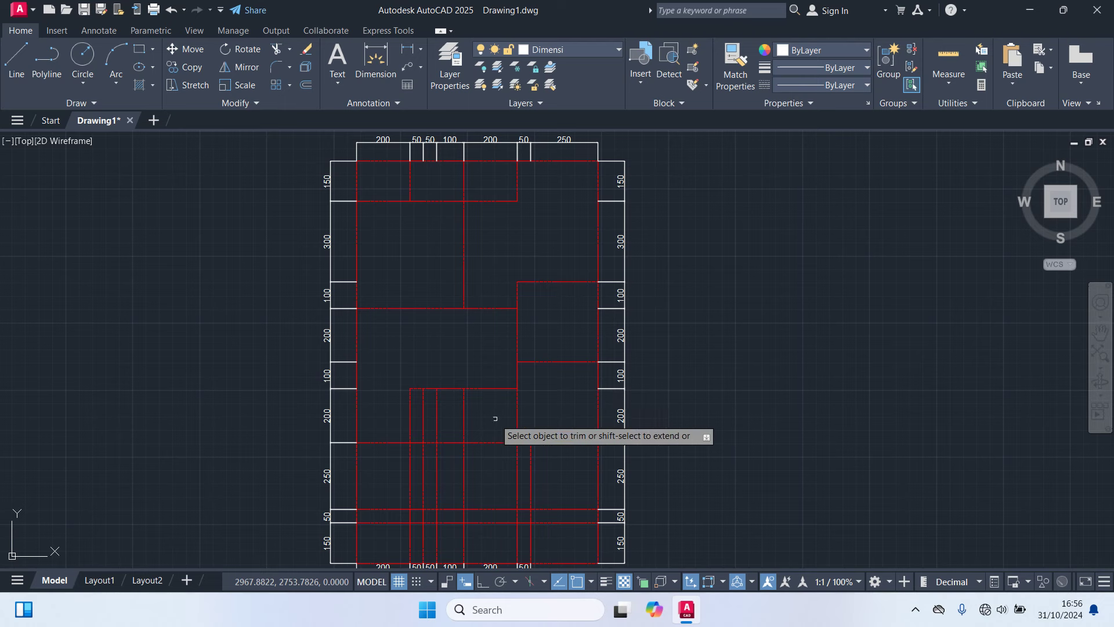
{"action": "left_click", "coordinate": [450, 388]}
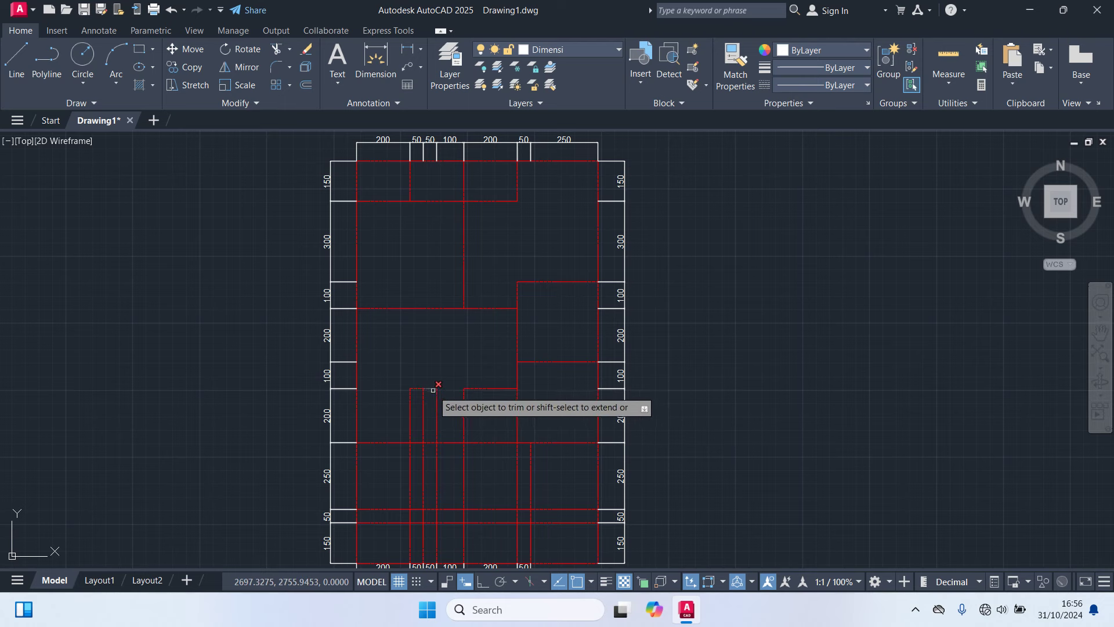
{"action": "left_click", "coordinate": [430, 388]}
{"action": "left_click", "coordinate": [410, 400]}
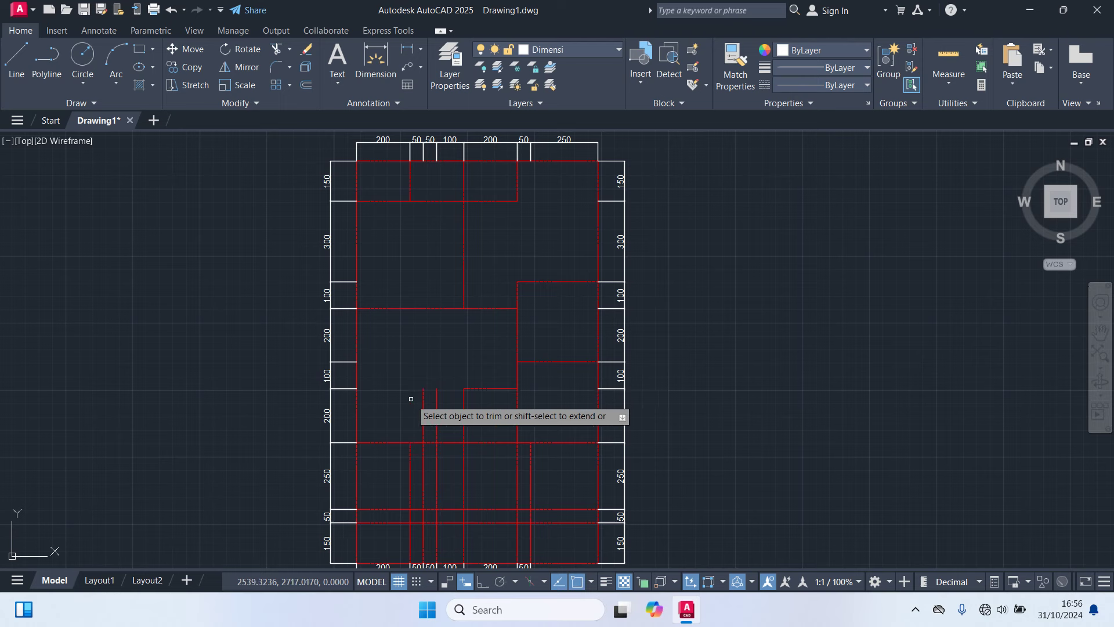
{"action": "left_click", "coordinate": [423, 405]}
{"action": "left_click", "coordinate": [437, 413]}
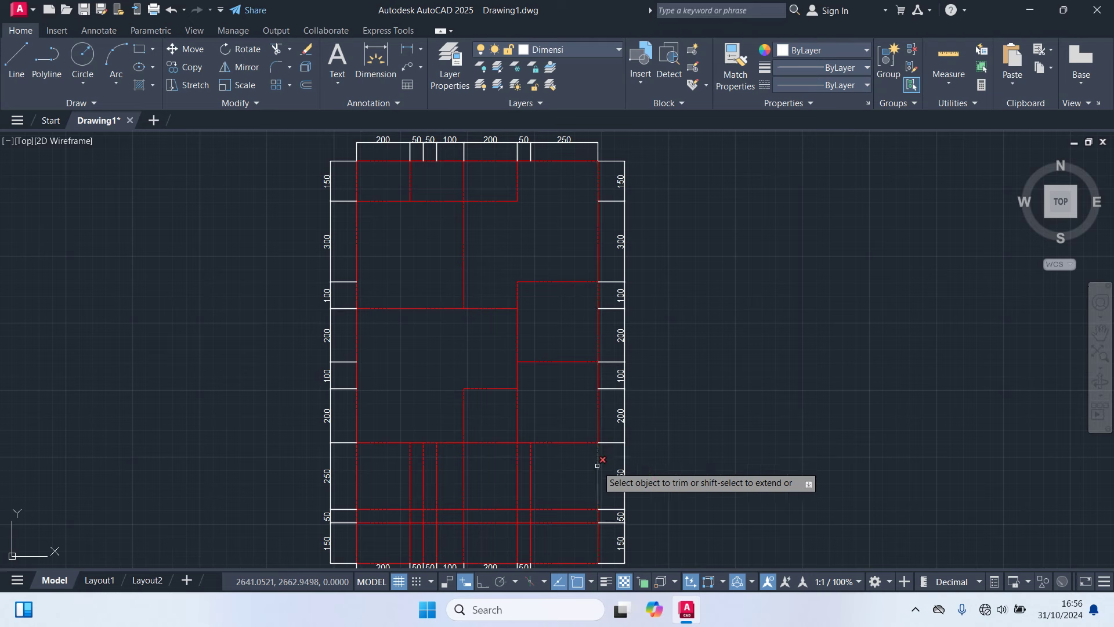
{"action": "middle_click", "coordinate": [556, 399]}
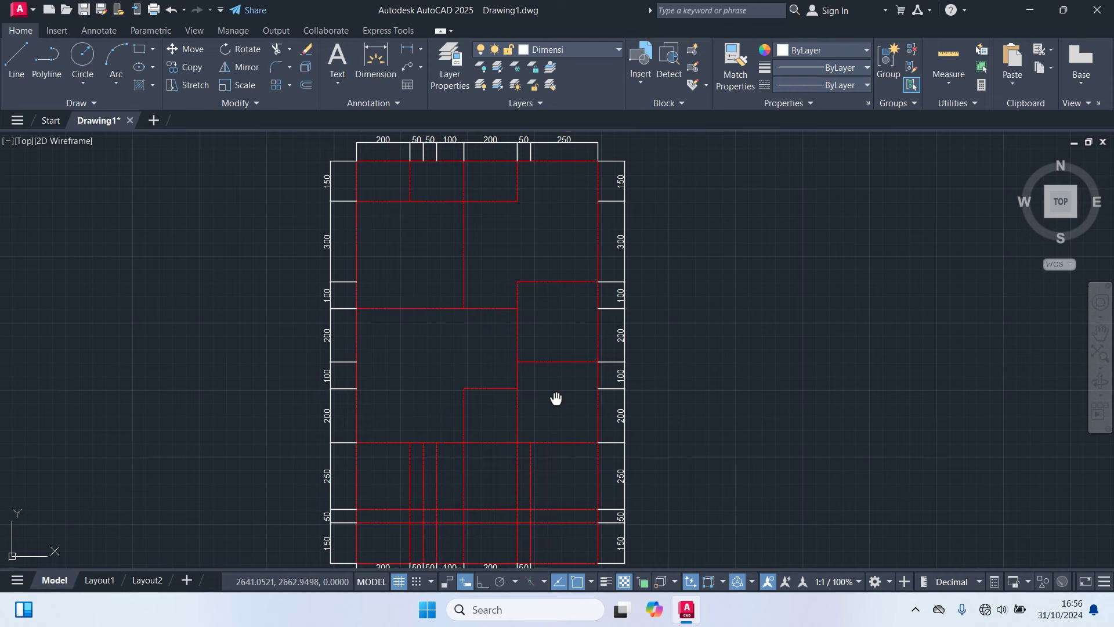
Step: Trim five vertical axis segments in the lower row of the plan
{"action": "middle_click_drag", "start_coordinate": [556, 399], "coordinate": [566, 324]}
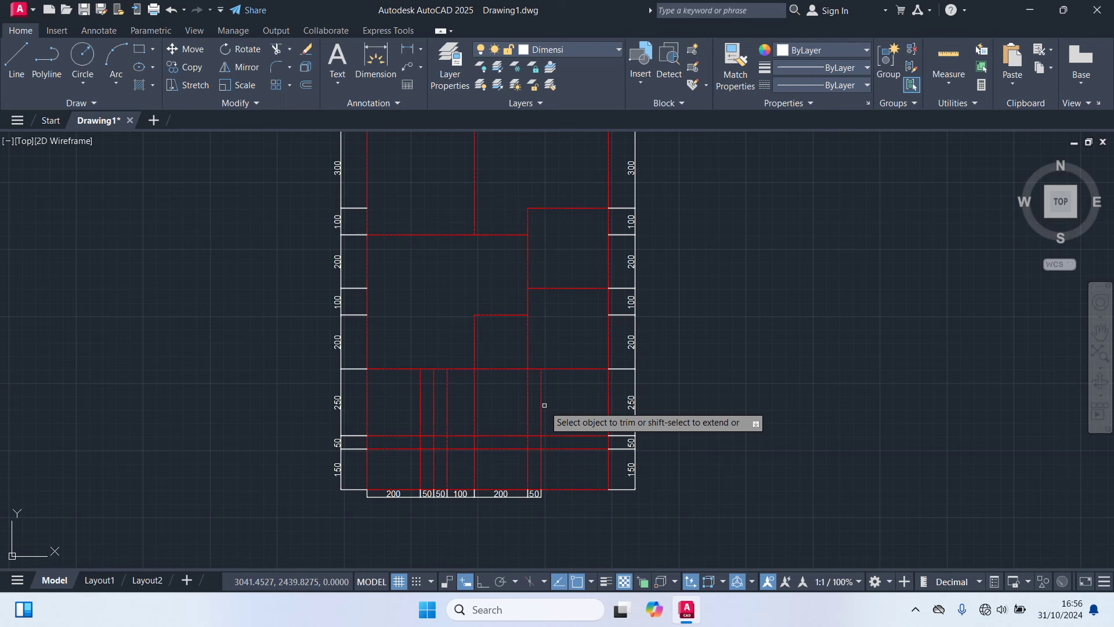
{"action": "left_click", "coordinate": [541, 404]}
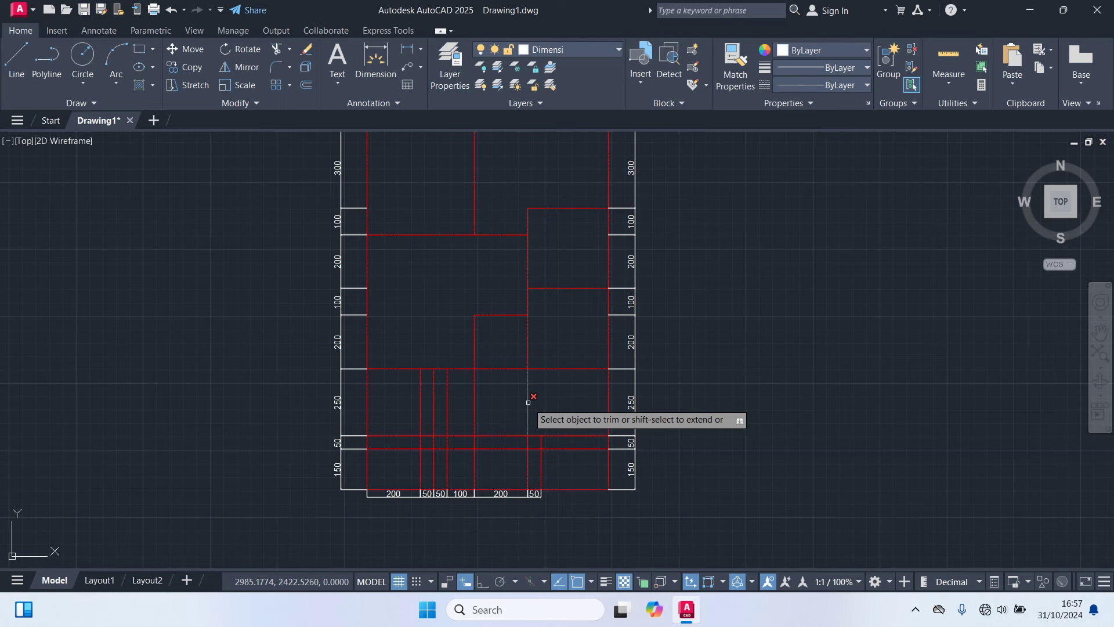
{"action": "left_click", "coordinate": [528, 402]}
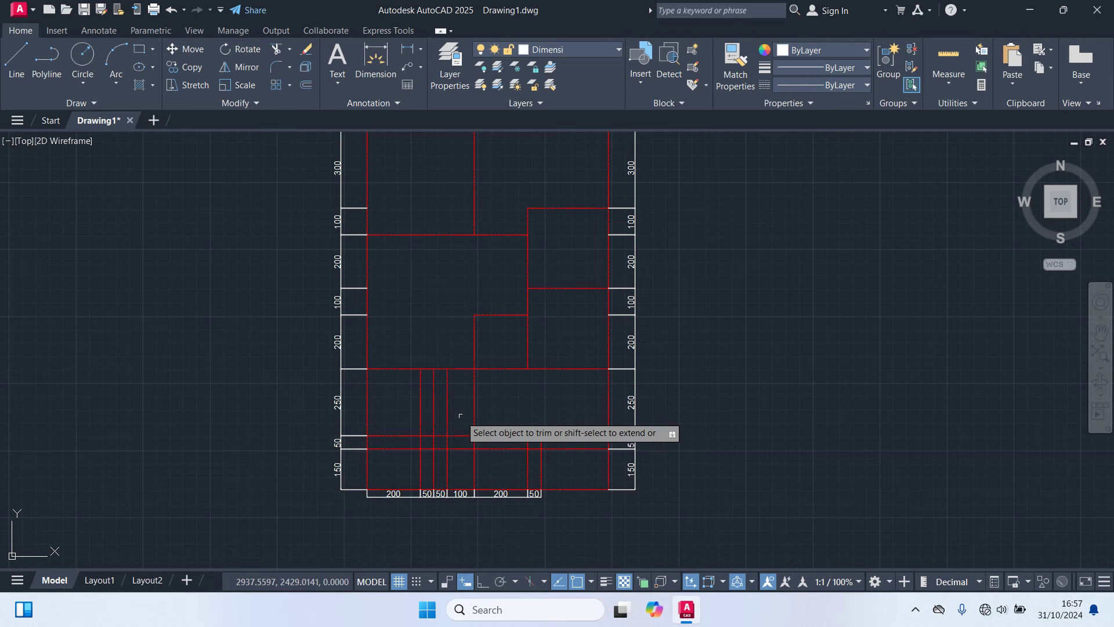
{"action": "left_click", "coordinate": [433, 402]}
{"action": "left_click", "coordinate": [420, 405]}
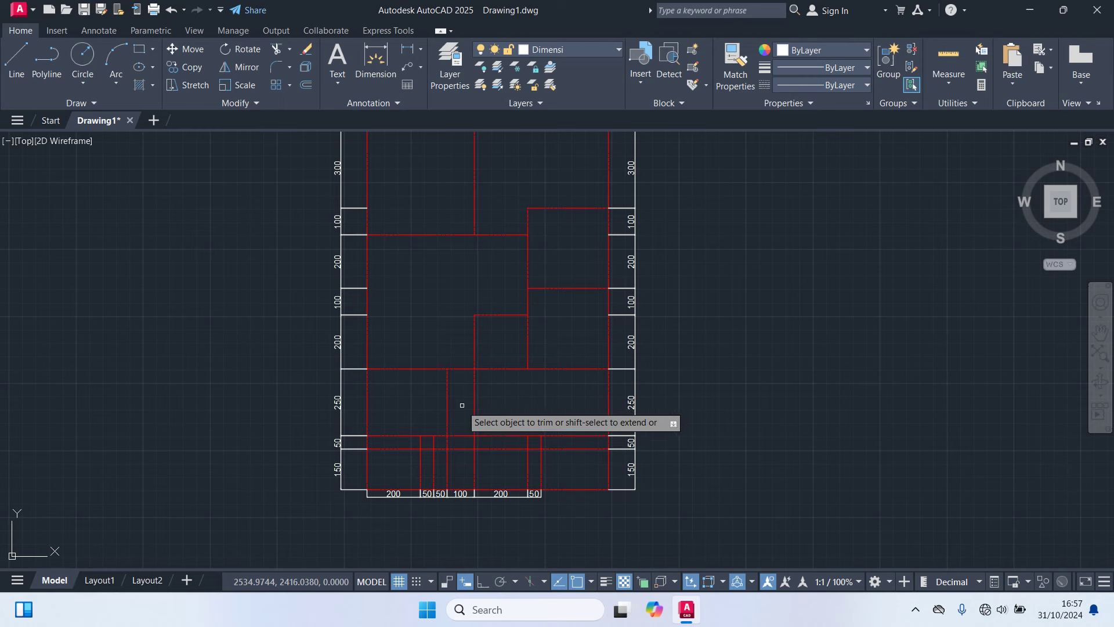
{"action": "left_click", "coordinate": [474, 405]}
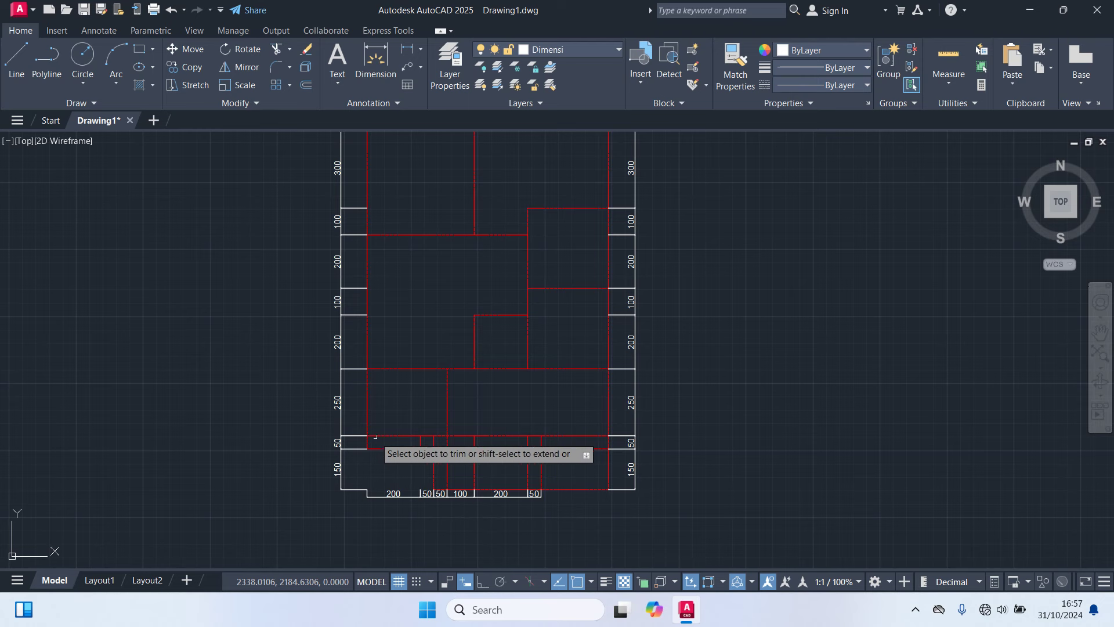
Step: Trim the bottom horizontal axis line and vertical stubs below the lower rooms
{"action": "left_click", "coordinate": [413, 437]}
{"action": "left_click", "coordinate": [422, 437]}
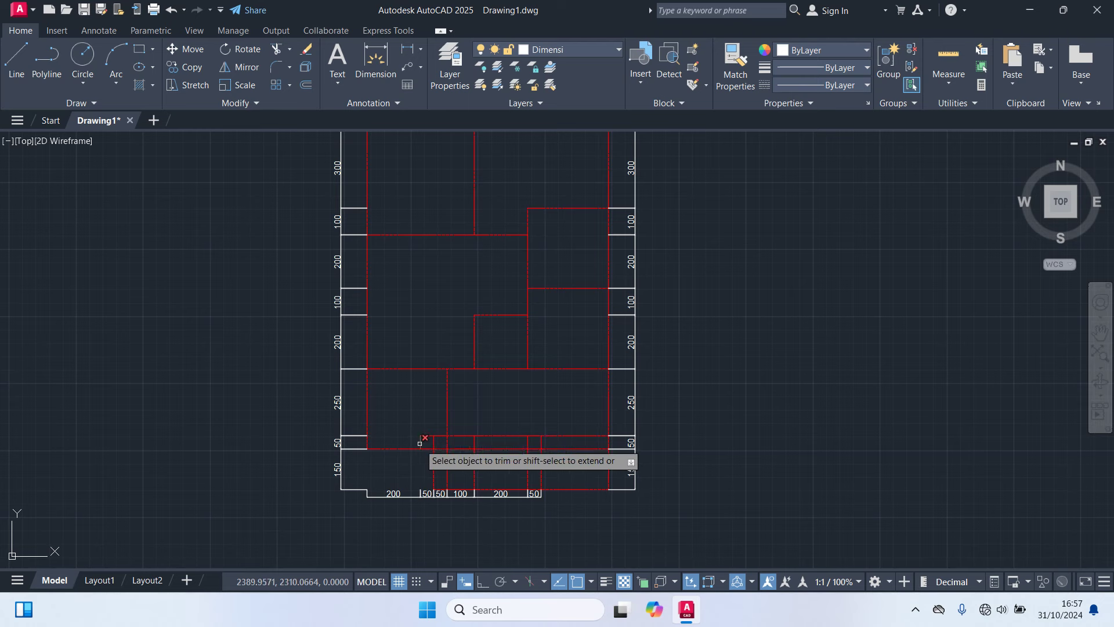
{"action": "left_click", "coordinate": [436, 436]}
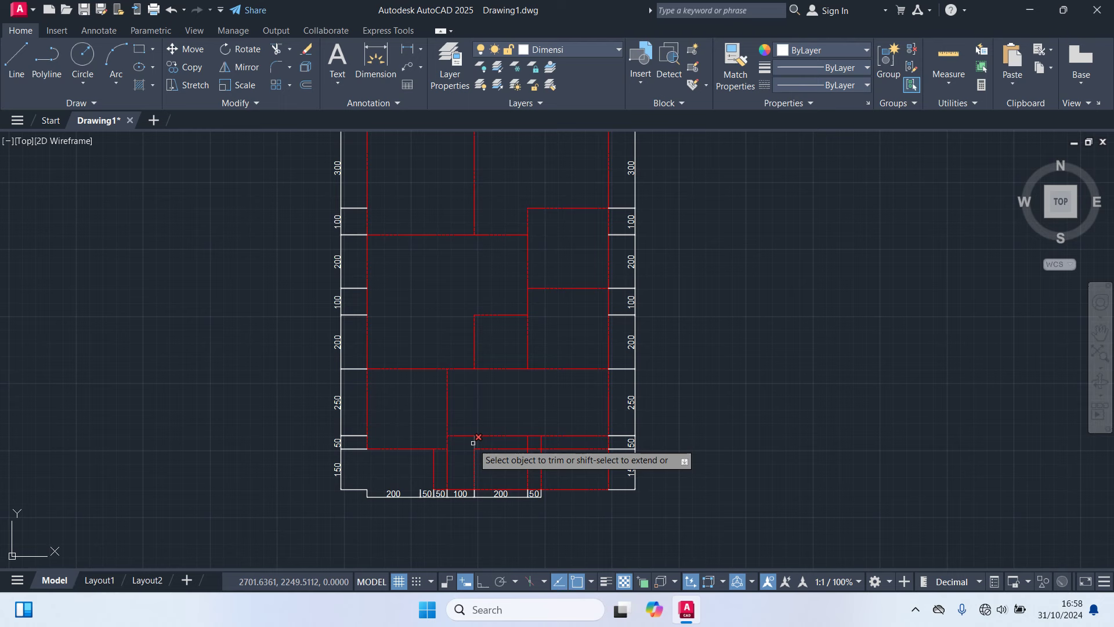
{"action": "left_click", "coordinate": [448, 465]}
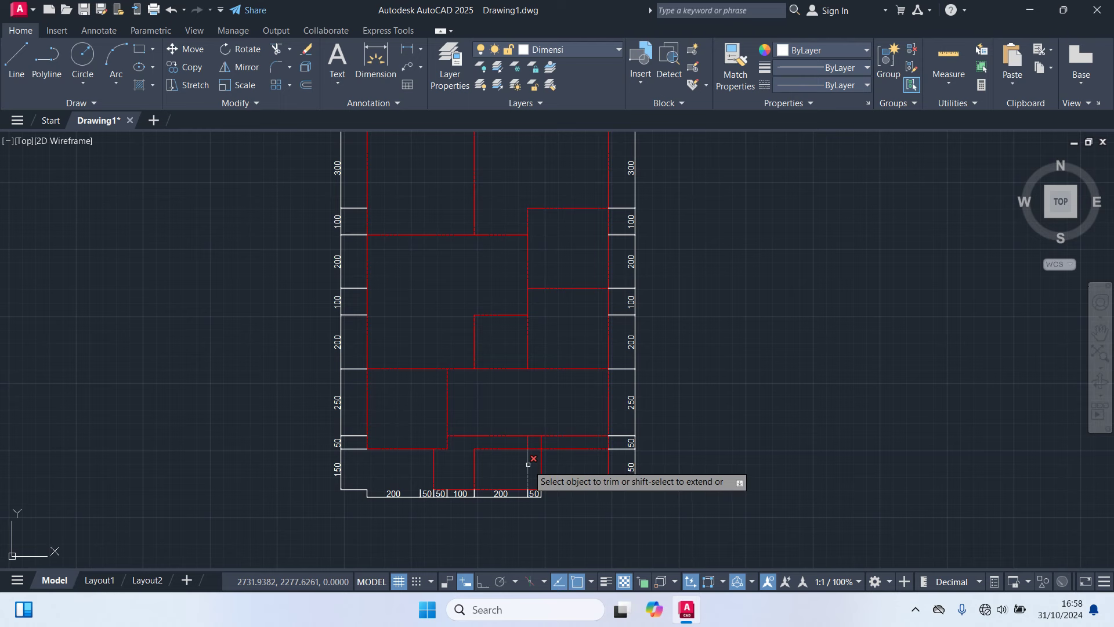
{"action": "left_click", "coordinate": [528, 464]}
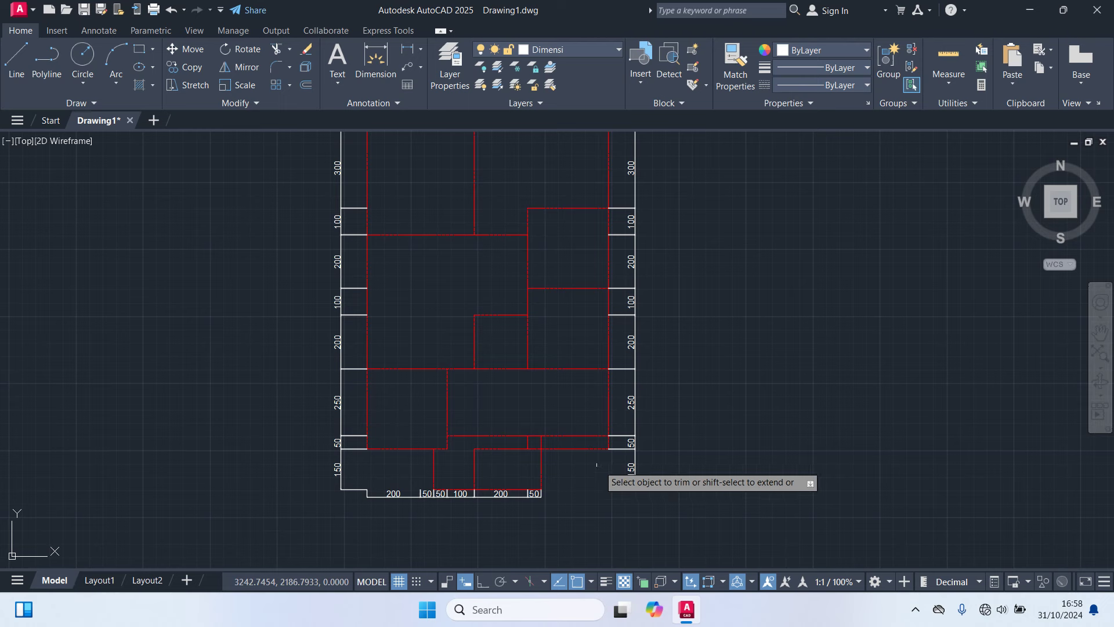
{"action": "left_click", "coordinate": [570, 436]}
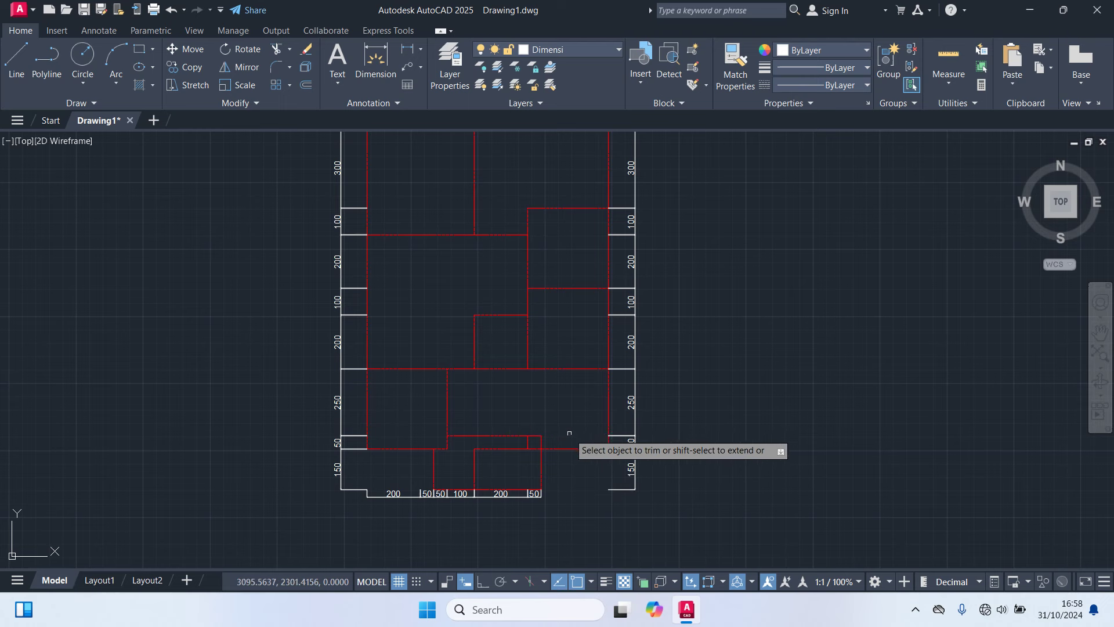
{"action": "left_click", "coordinate": [476, 465]}
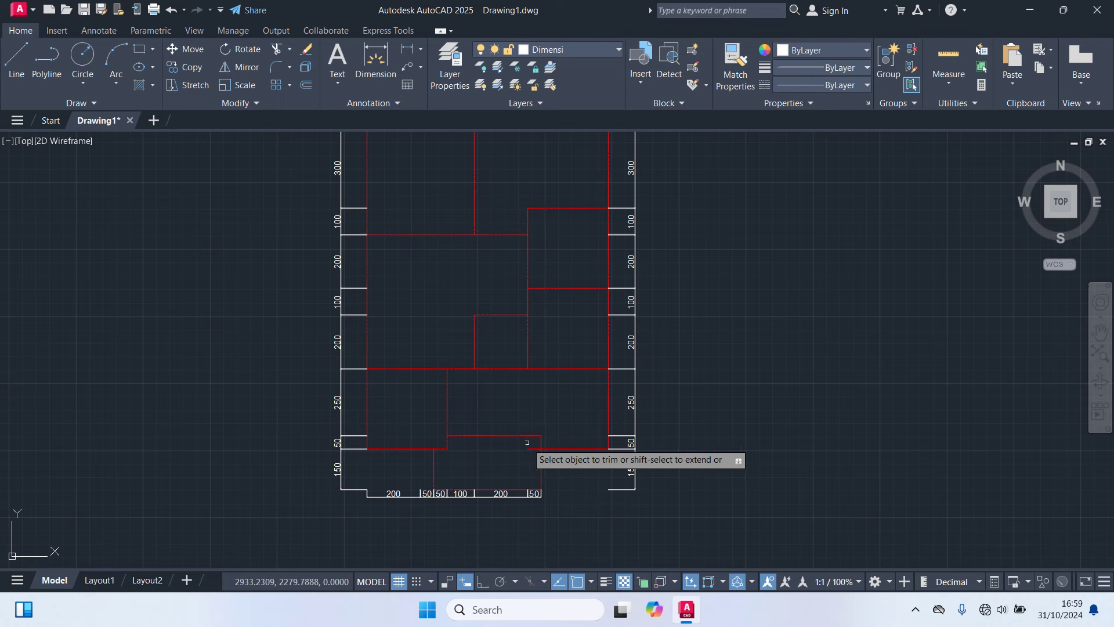
{"action": "left_click", "coordinate": [534, 448]}
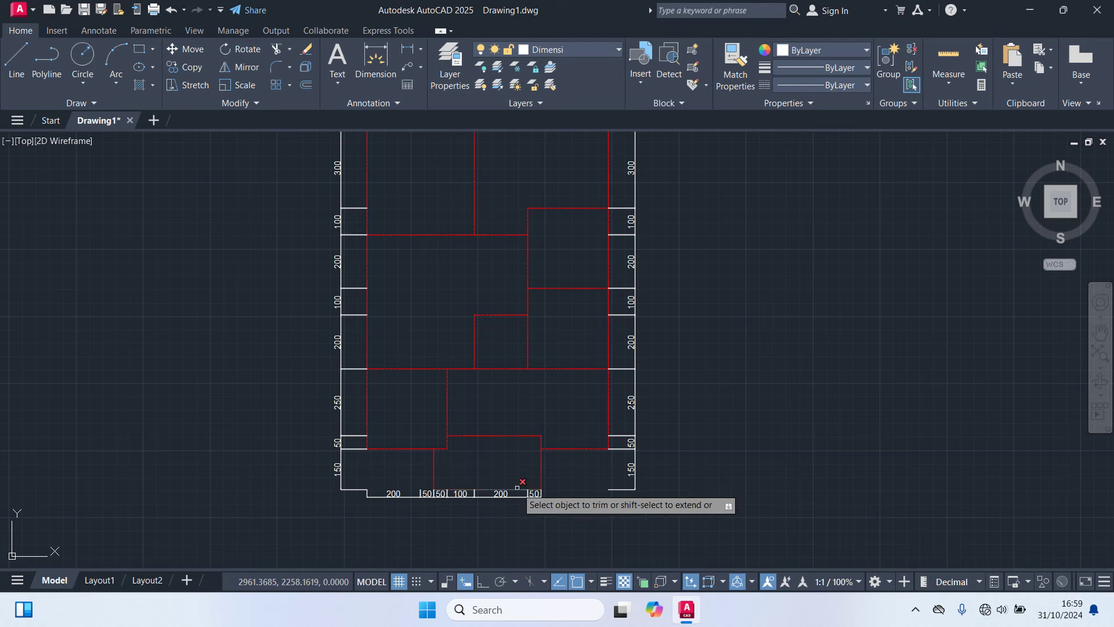
{"action": "key", "text": "ctrl+z"}
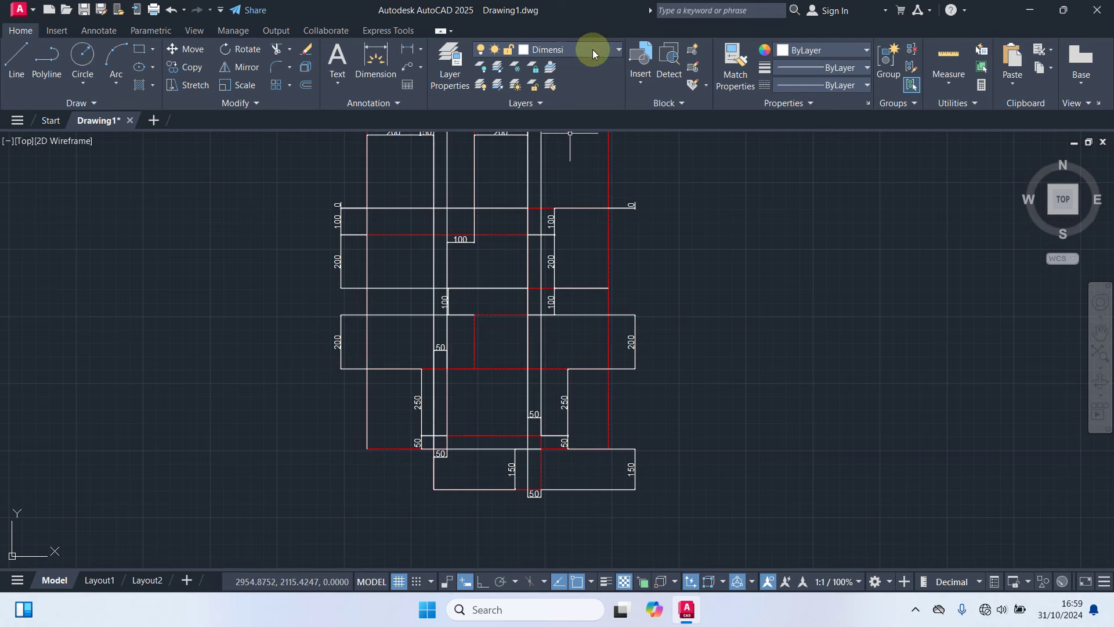
Step: Hide layer Garis As and delete all white construction lines and dimensions
{"action": "left_click", "coordinate": [593, 50]}
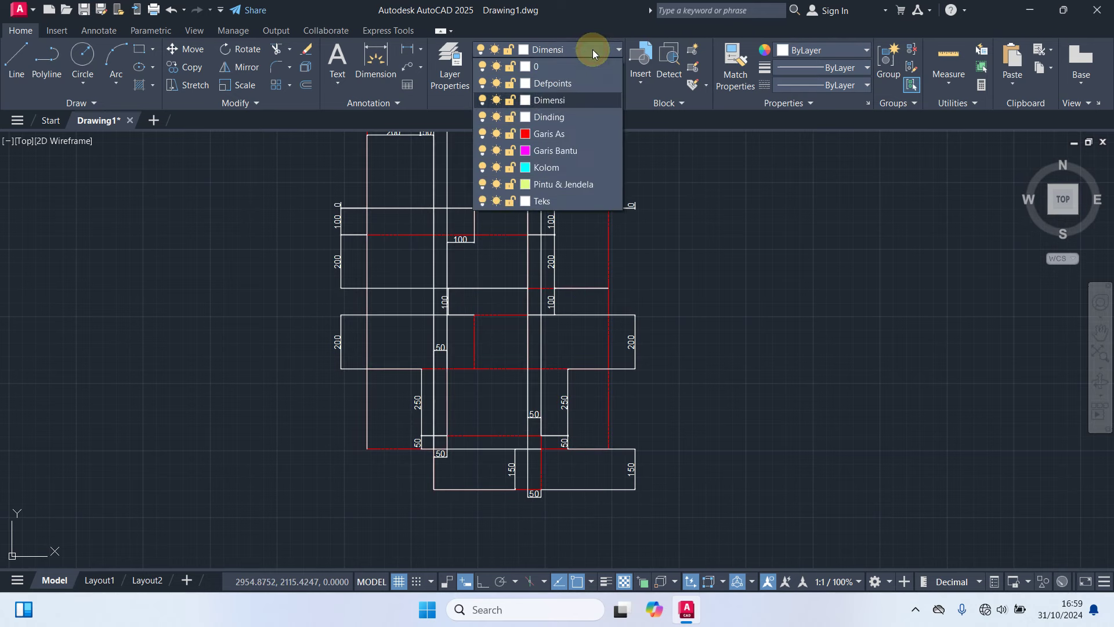
{"action": "left_click", "coordinate": [483, 133]}
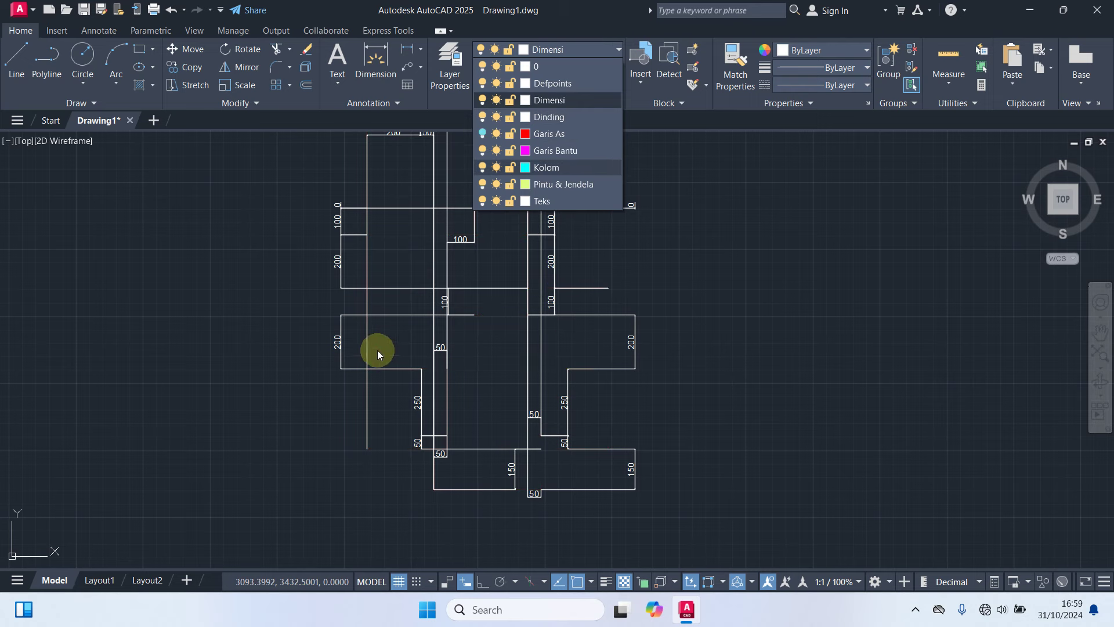
{"action": "left_click", "coordinate": [343, 371]}
{"action": "scroll", "coordinate": [324, 403], "scroll_direction": "down", "scroll_amount": 2}
{"action": "left_click_drag", "start_coordinate": [615, 508], "coordinate": [264, 148]}
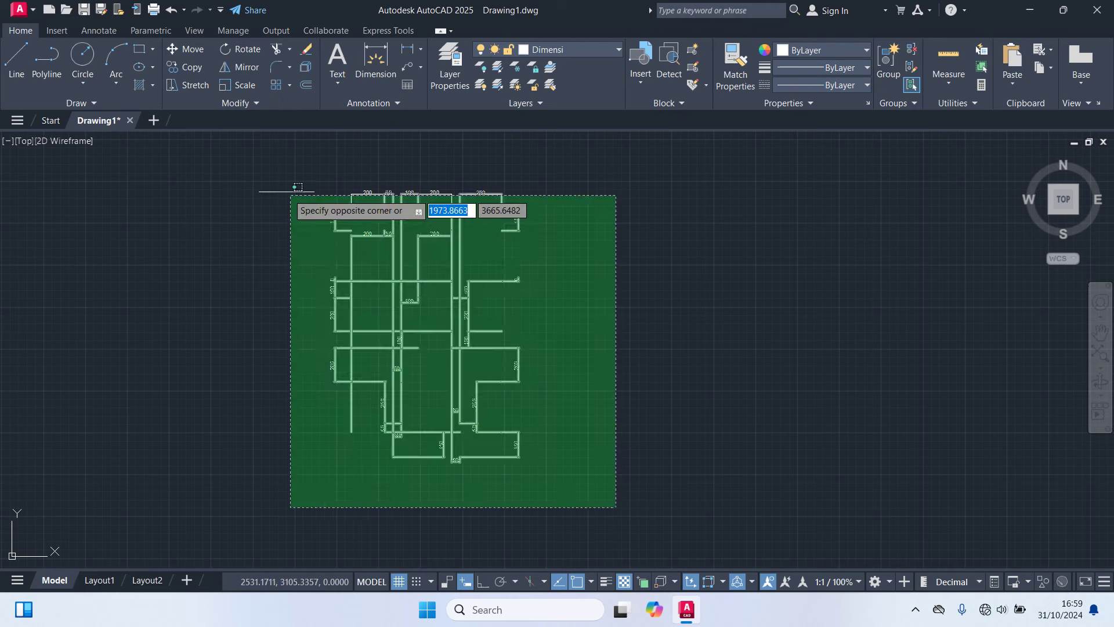
{"action": "key", "text": "Delete"}
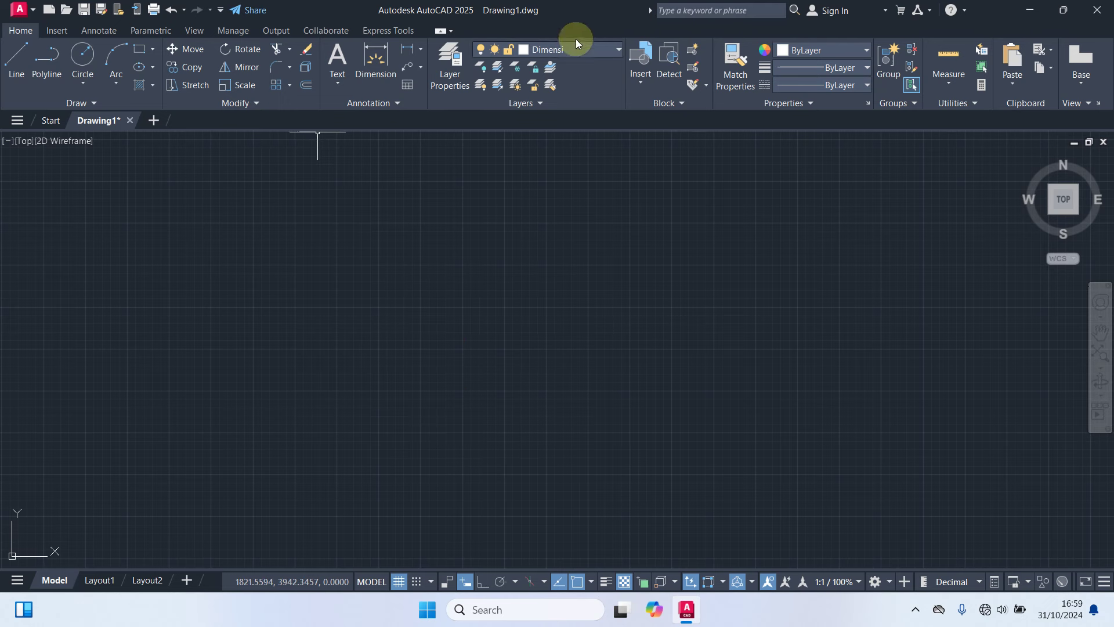
Step: Turn layer Garis As back on
{"action": "left_click", "coordinate": [576, 52]}
{"action": "left_click", "coordinate": [482, 134]}
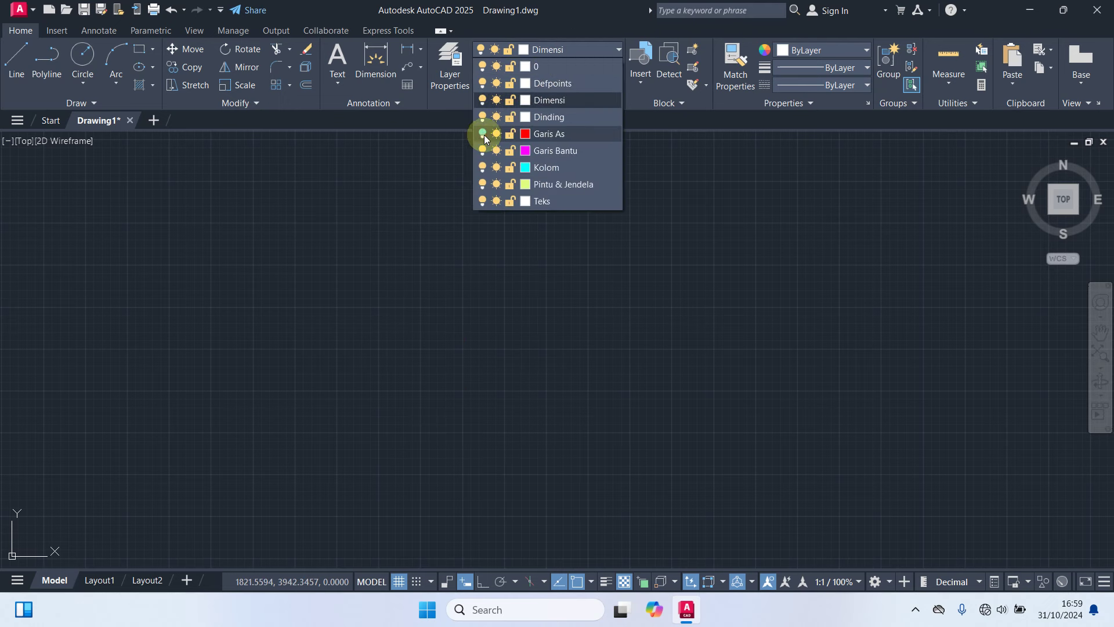
{"action": "left_click", "coordinate": [524, 346]}
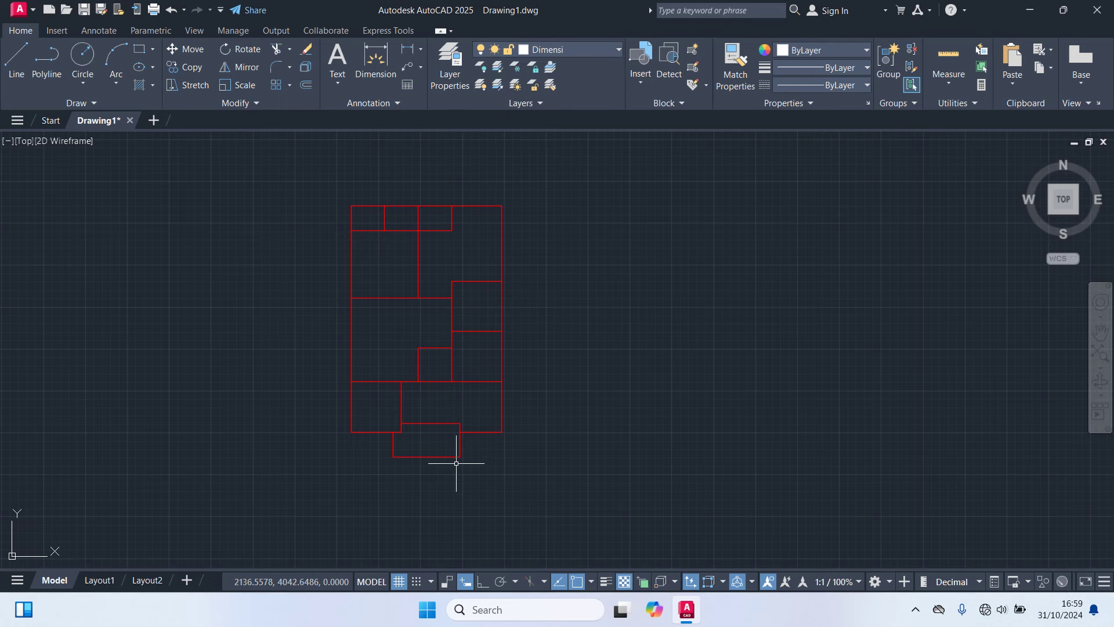
Step: Start measuring a distance from the lower axis line, then cancel
{"action": "scroll", "coordinate": [456, 462], "scroll_direction": "up", "scroll_amount": 2}
{"action": "type", "text": "di"}
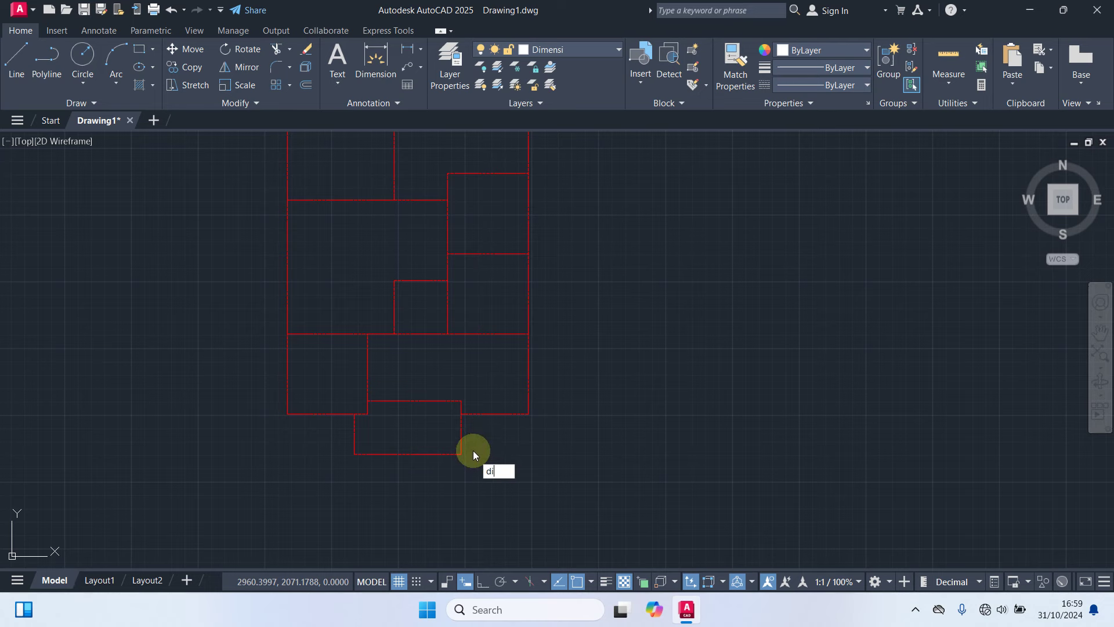
{"action": "type", "text": "m"}
{"action": "key", "text": "Return"}
{"action": "scroll", "coordinate": [493, 415], "scroll_direction": "up", "scroll_amount": 2}
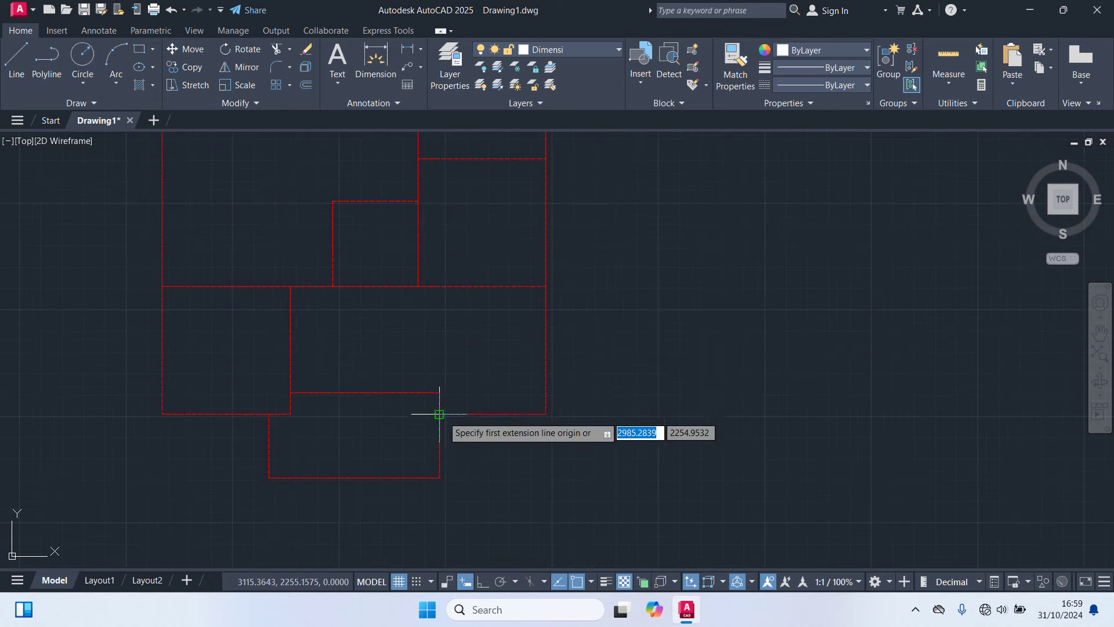
{"action": "left_click", "coordinate": [439, 415]}
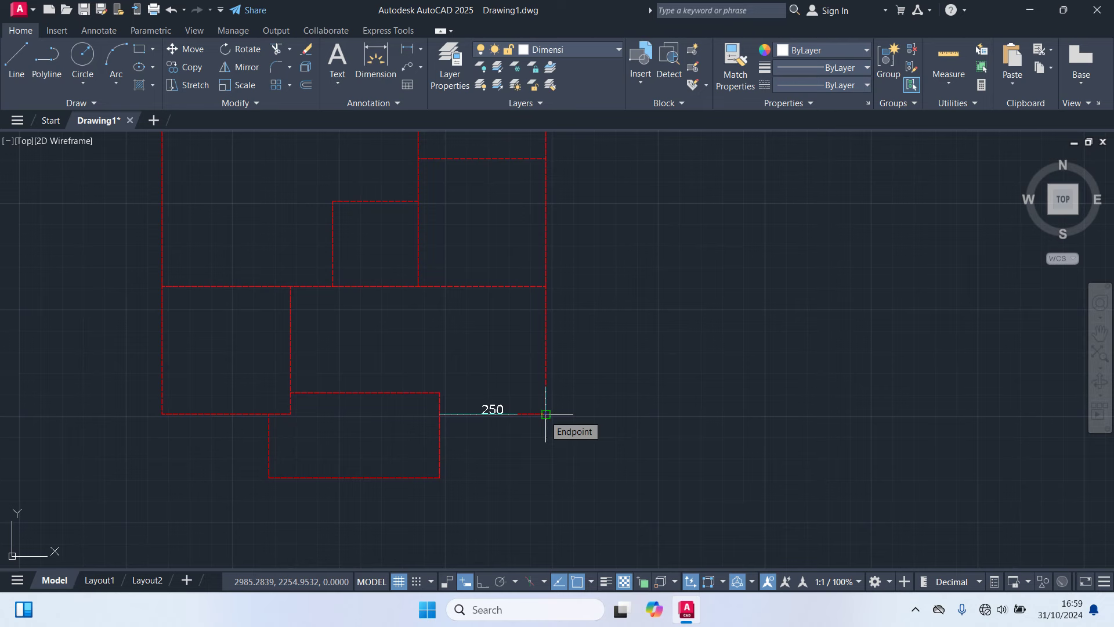
{"action": "key", "text": "Escape"}
Step: Grip-stretch the lower red axis line's left end 50 units further left
{"action": "left_click", "coordinate": [472, 415]}
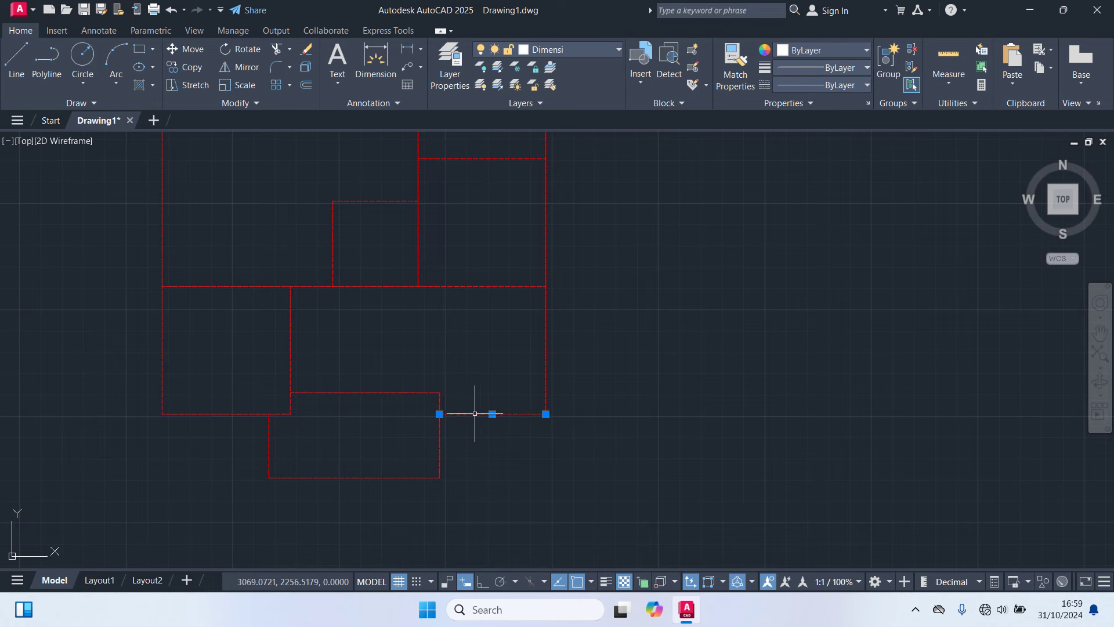
{"action": "scroll", "coordinate": [434, 414], "scroll_direction": "up", "scroll_amount": 4}
{"action": "left_click", "coordinate": [448, 410]}
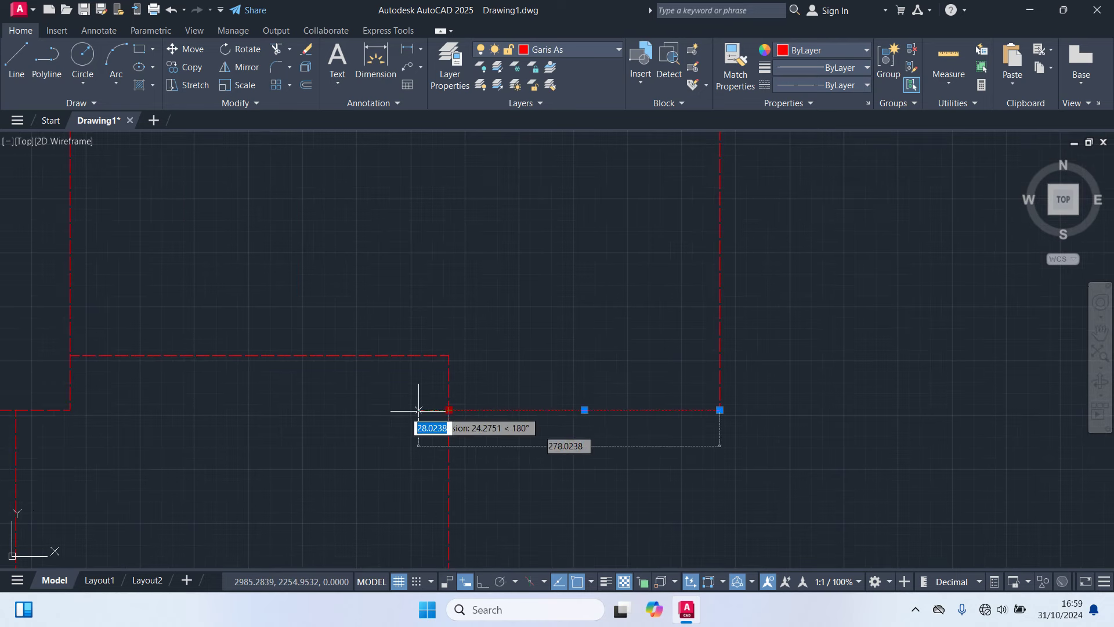
{"action": "type", "text": "50"}
{"action": "key", "text": "Return"}
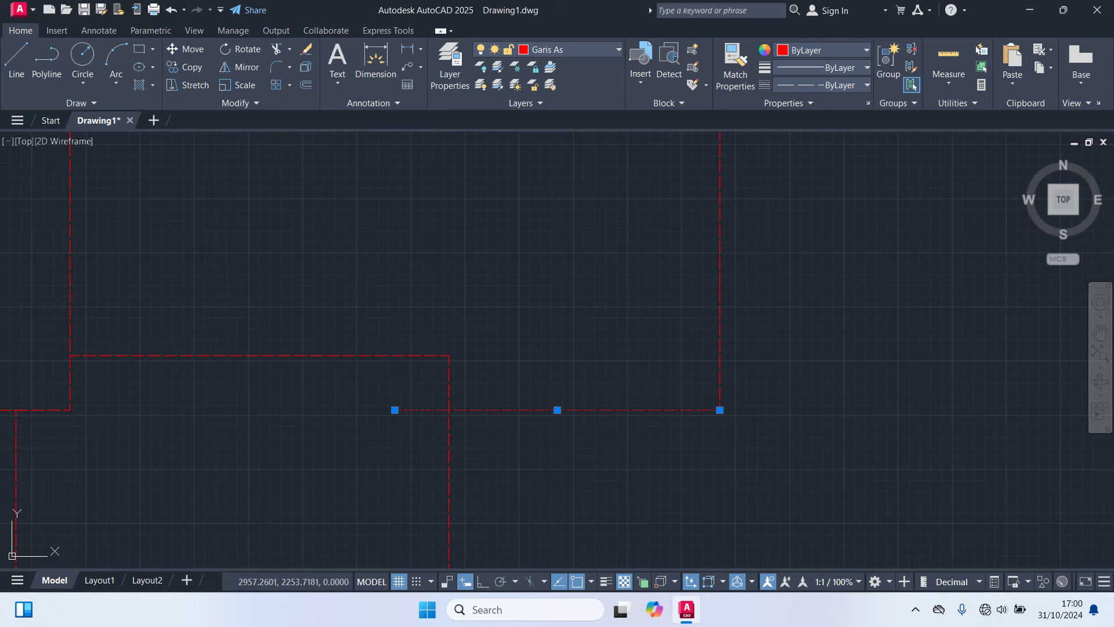
{"action": "key", "text": "Escape"}
Step: Draw a vertical line from the extended end straight up to the upper axis
{"action": "type", "text": "l"}
{"action": "key", "text": "Return"}
{"action": "left_click", "coordinate": [395, 410]}
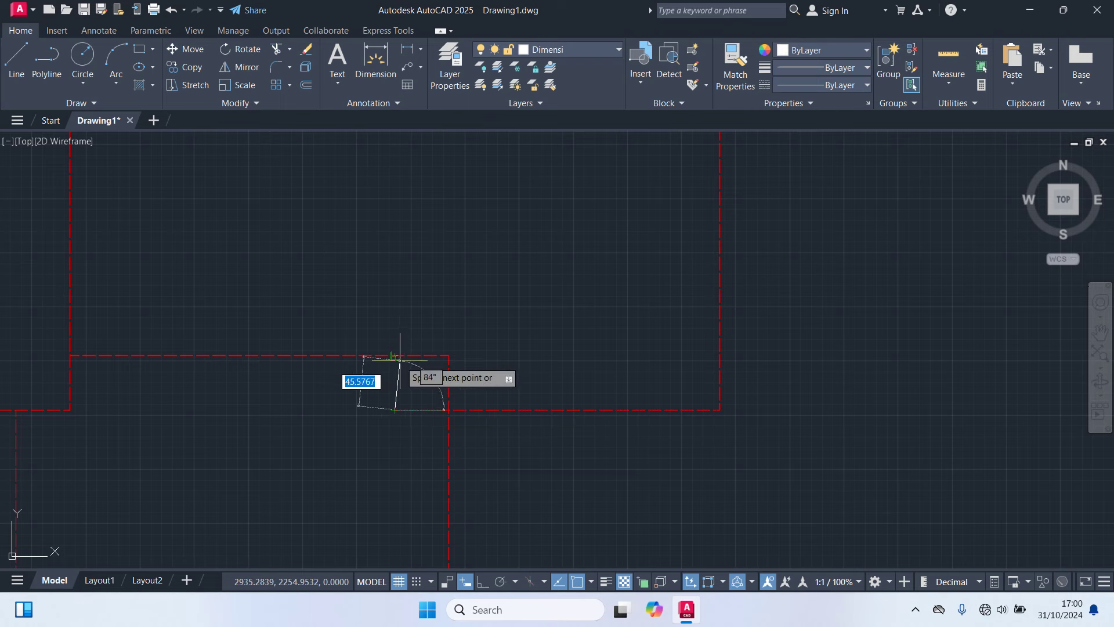
{"action": "left_click", "coordinate": [395, 356]}
{"action": "key", "text": "Escape"}
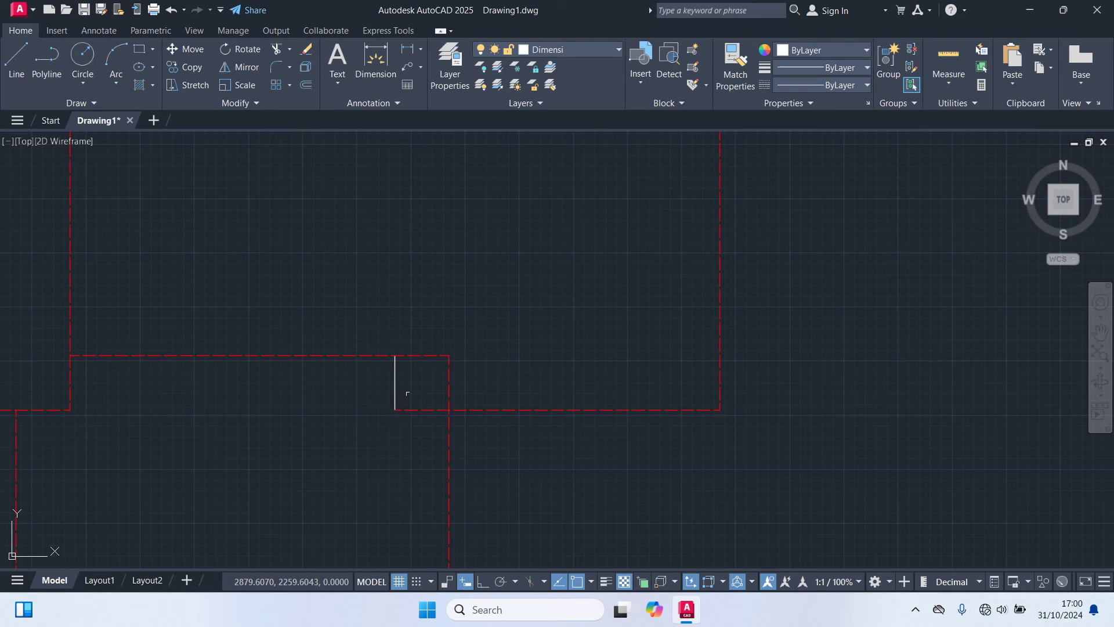
Step: Move the new vertical line onto layer Garis As and make Garis As current
{"action": "left_click", "coordinate": [400, 385]}
{"action": "left_click", "coordinate": [348, 406]}
{"action": "left_click", "coordinate": [526, 53]}
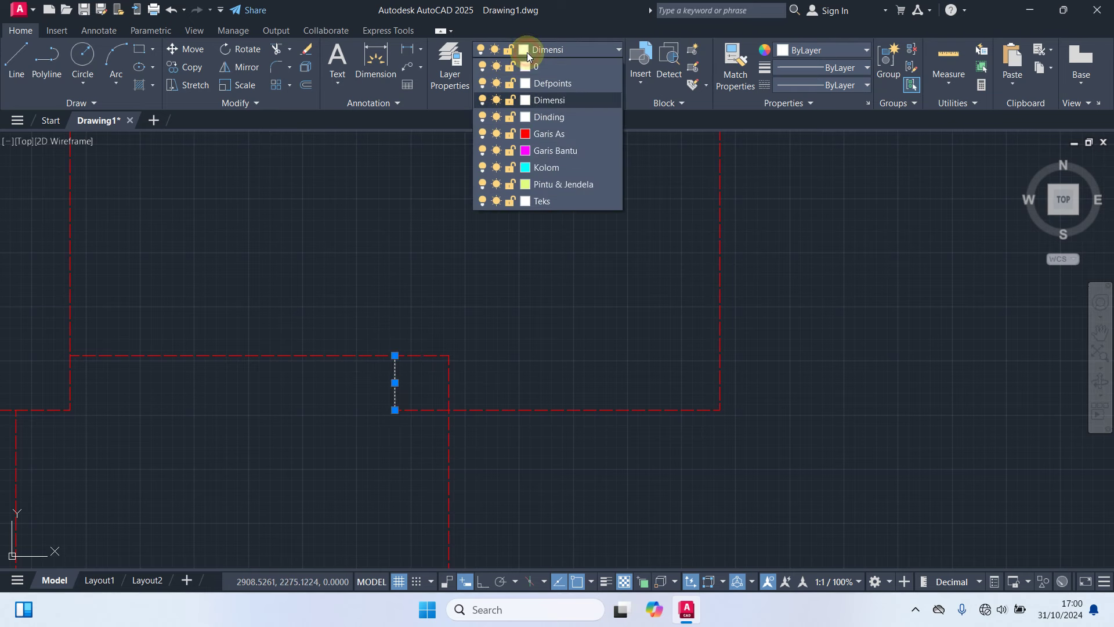
{"action": "left_click", "coordinate": [531, 133]}
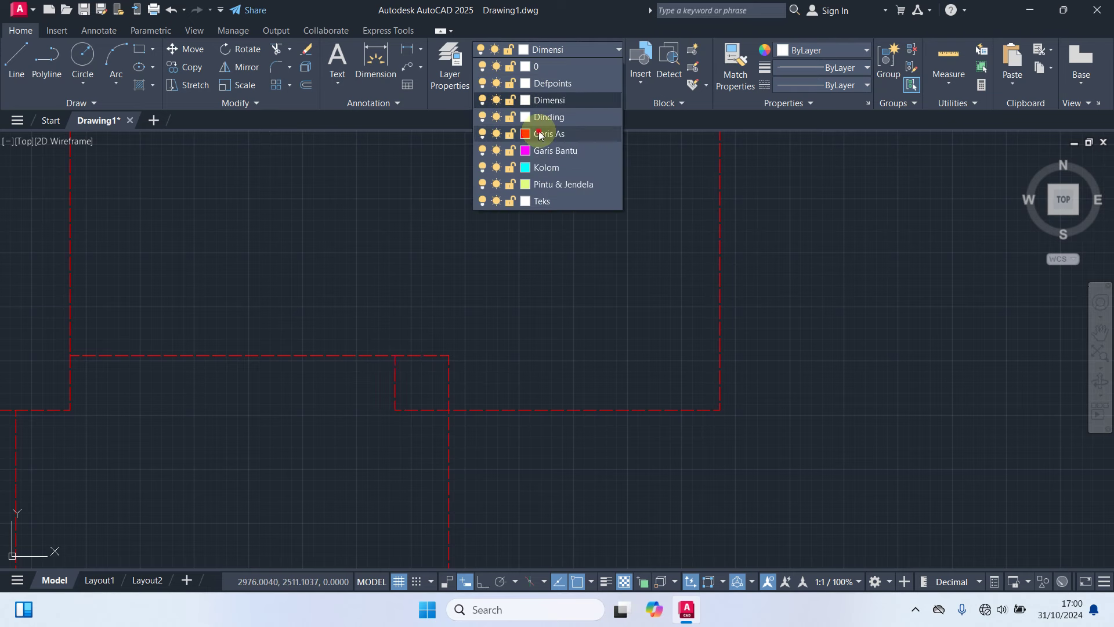
{"action": "left_click", "coordinate": [551, 52]}
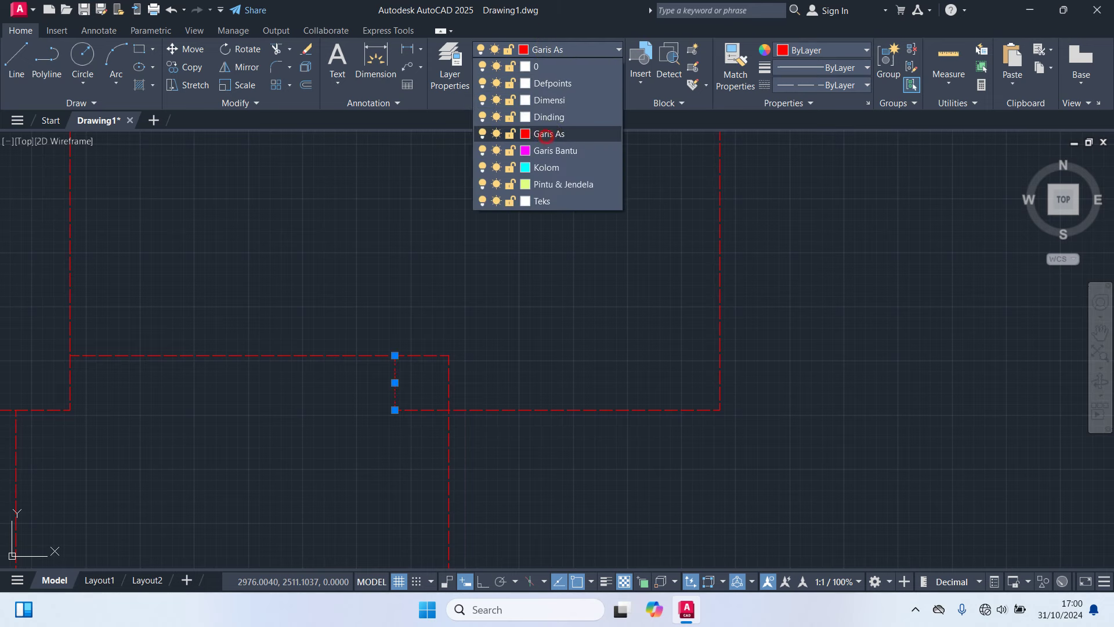
{"action": "left_click", "coordinate": [545, 134]}
{"action": "left_click", "coordinate": [442, 179]}
{"action": "left_click", "coordinate": [448, 165]}
{"action": "key", "text": "Escape"}
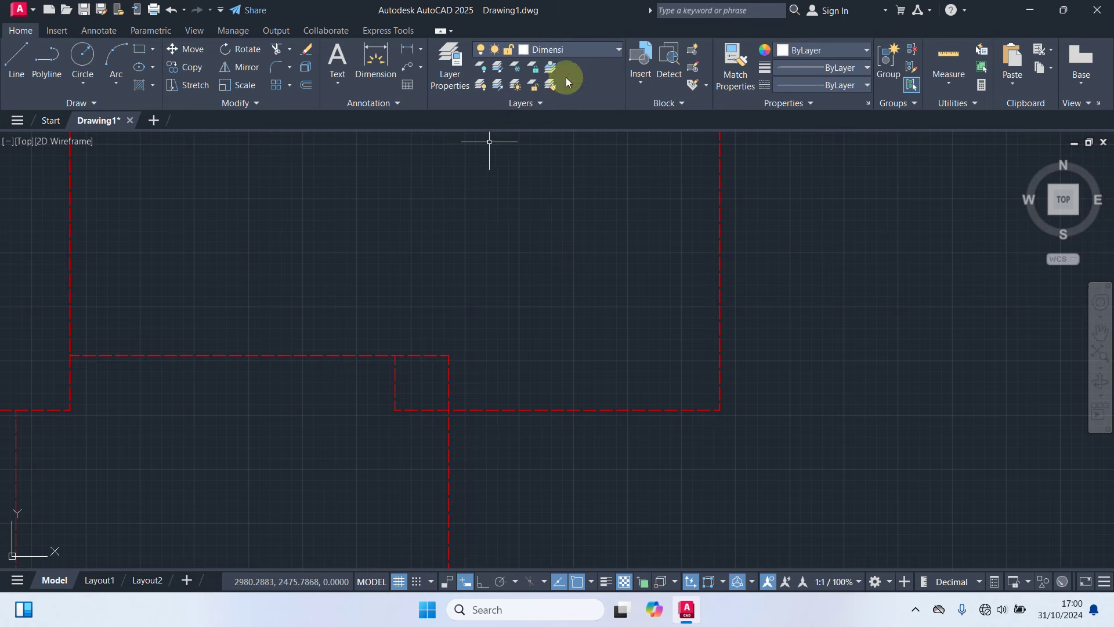
{"action": "left_click", "coordinate": [566, 51]}
{"action": "left_click", "coordinate": [556, 131]}
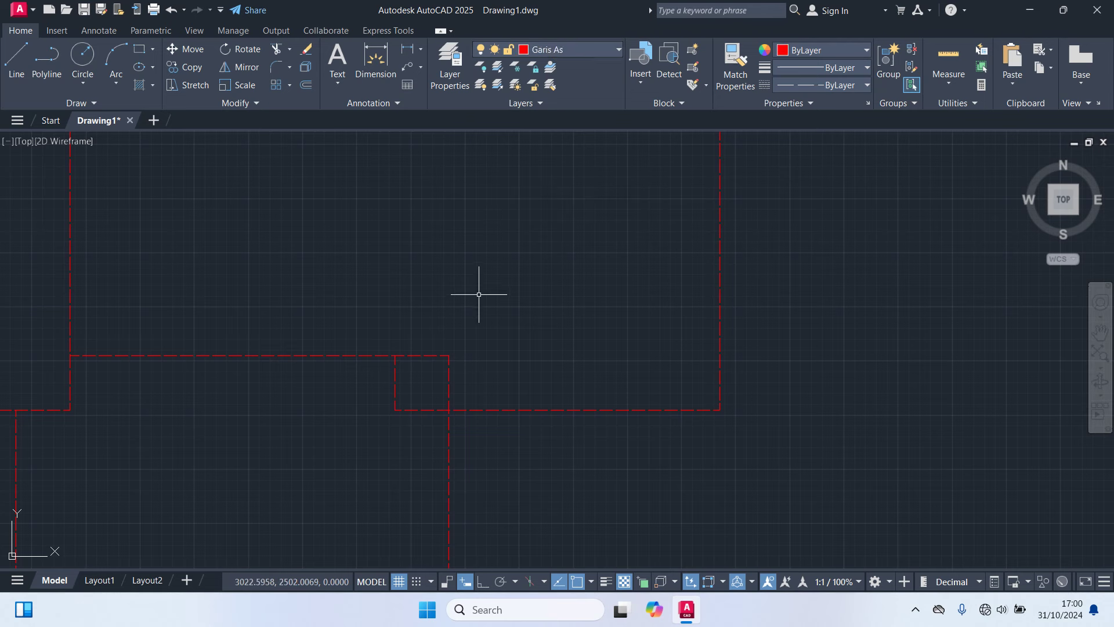
Step: Trim the leftover vertical piece above the notch and the last stray dashed segment
{"action": "type", "text": "tr"}
{"action": "key", "text": "Return"}
{"action": "left_click", "coordinate": [451, 386]}
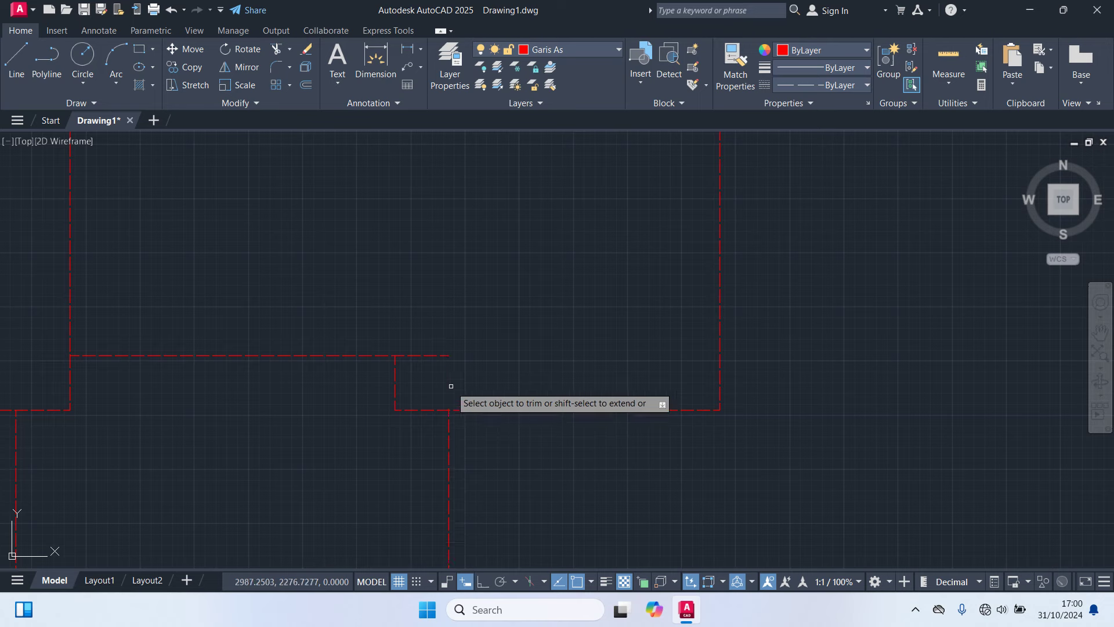
{"action": "left_click", "coordinate": [444, 355]}
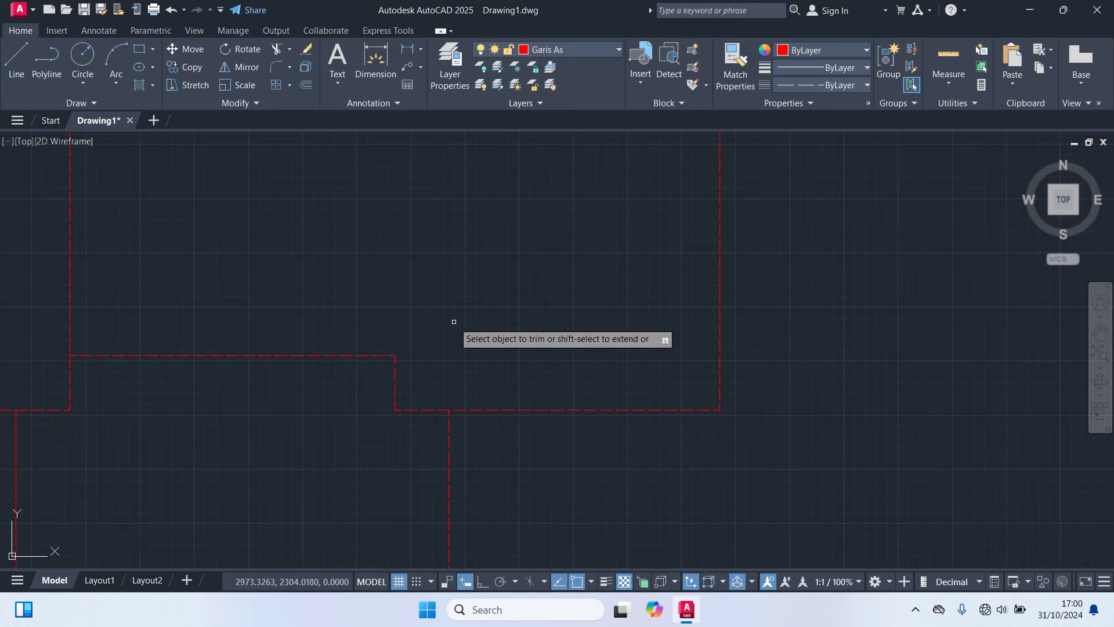
{"action": "scroll", "coordinate": [454, 322], "scroll_direction": "down", "scroll_amount": 4}
{"action": "scroll", "coordinate": [453, 321], "scroll_direction": "down", "scroll_amount": 2}
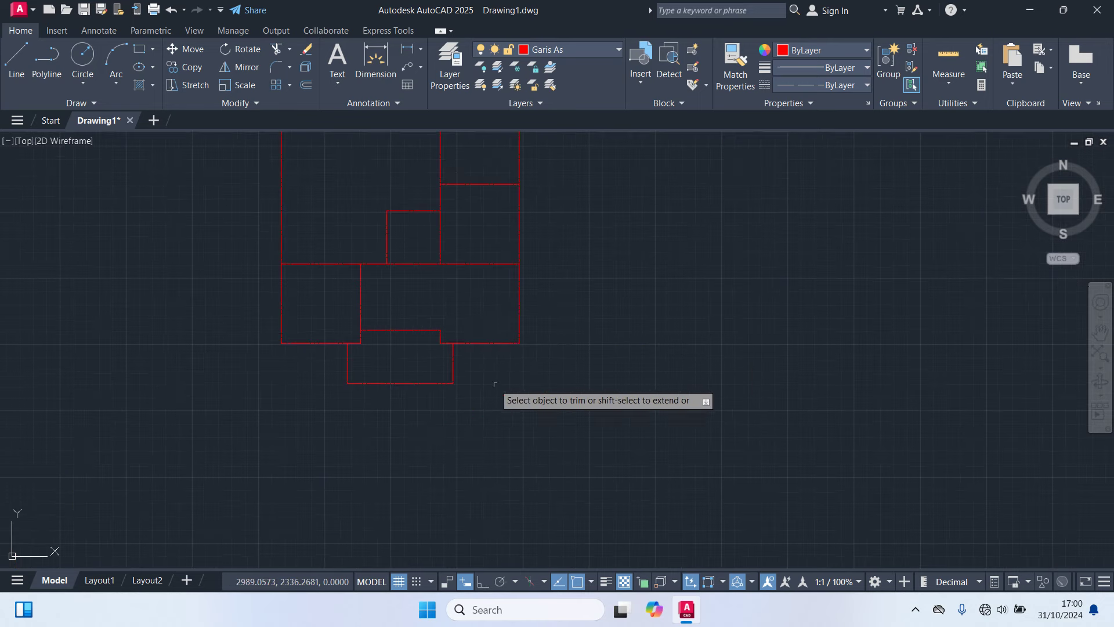
{"action": "key", "text": "Escape"}
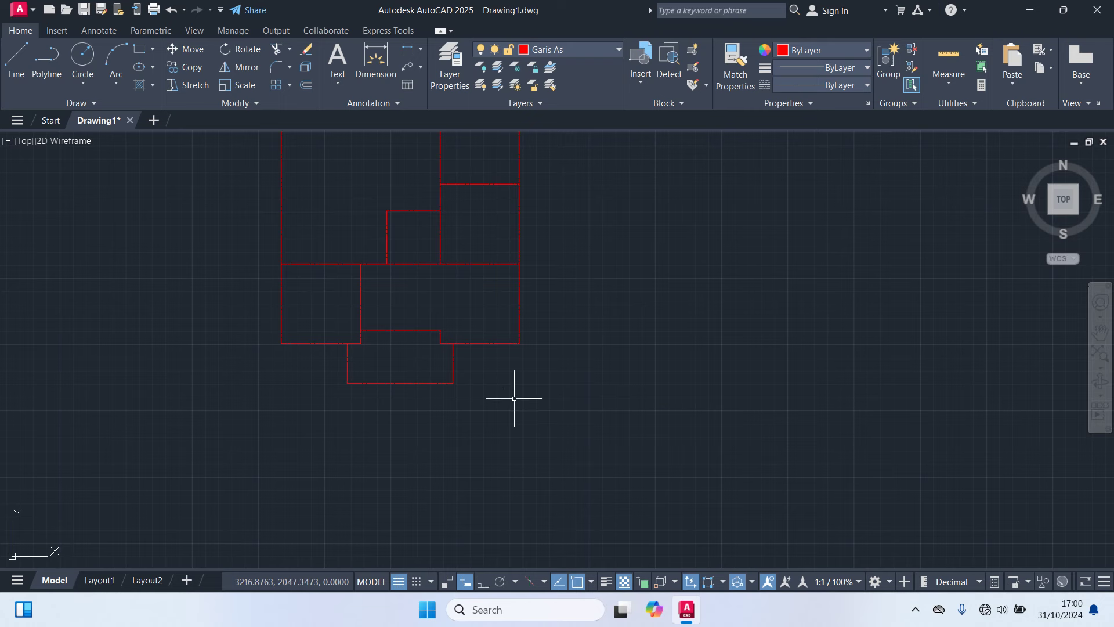
Step: Pan and zoom out to view the whole trimmed floor plan
{"action": "middle_click_drag", "start_coordinate": [525, 391], "coordinate": [521, 428]}
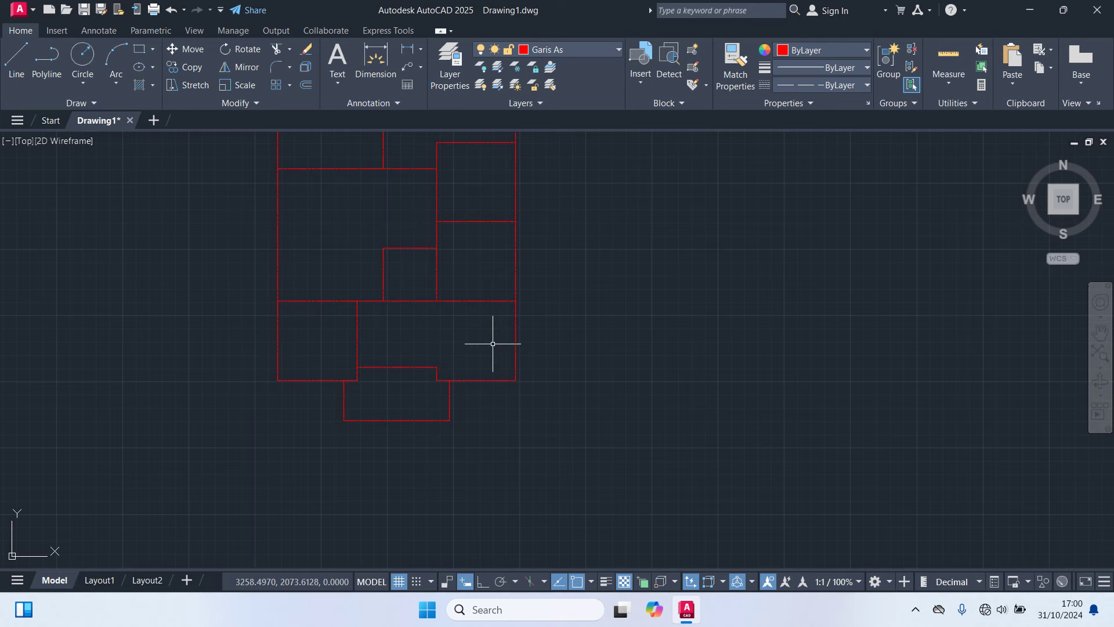
{"action": "middle_click_drag", "start_coordinate": [493, 343], "coordinate": [514, 434]}
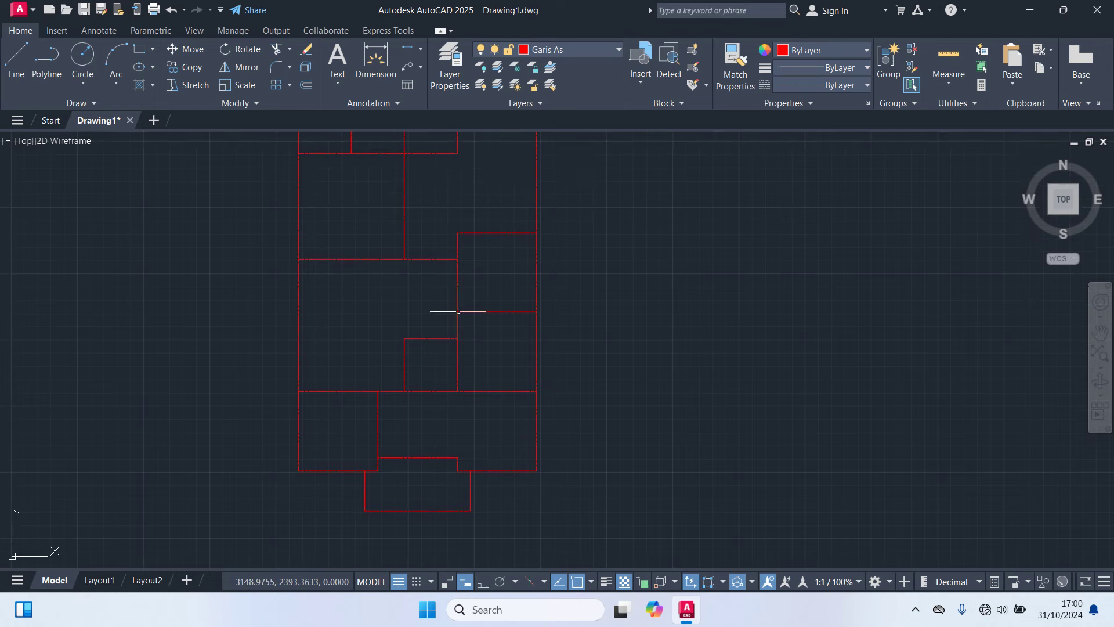
{"action": "mouse_move", "coordinate": [458, 311]}
{"action": "middle_mouse_down"}
{"action": "mouse_move", "coordinate": [441, 391]}
{"action": "mouse_move", "coordinate": [448, 427]}
{"action": "middle_mouse_up"}
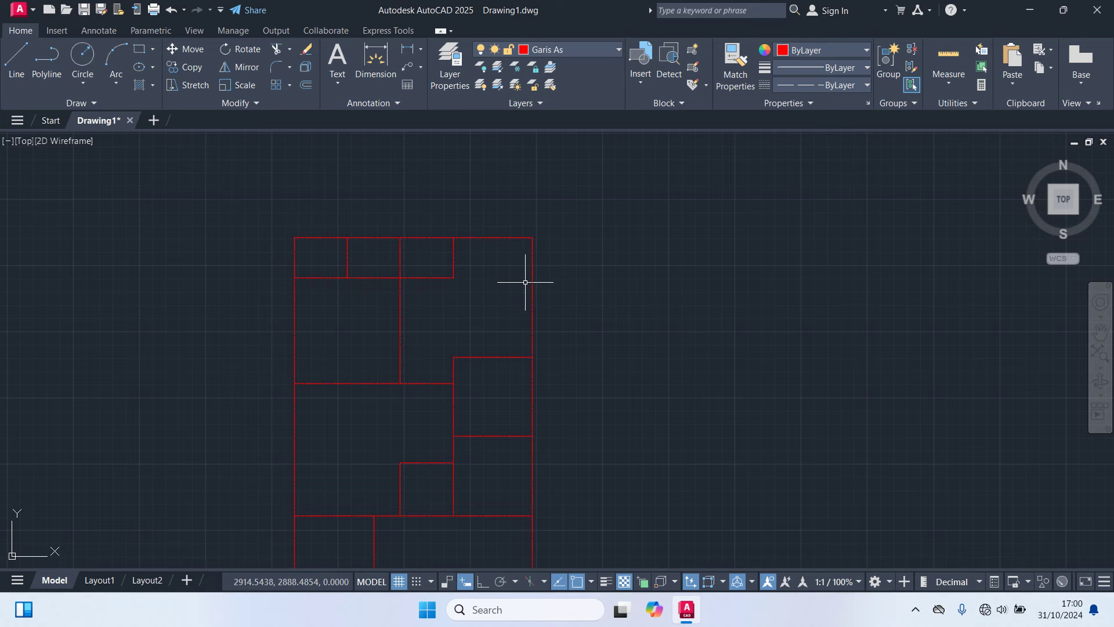
{"action": "scroll", "coordinate": [529, 285], "scroll_direction": "down", "scroll_amount": 2}
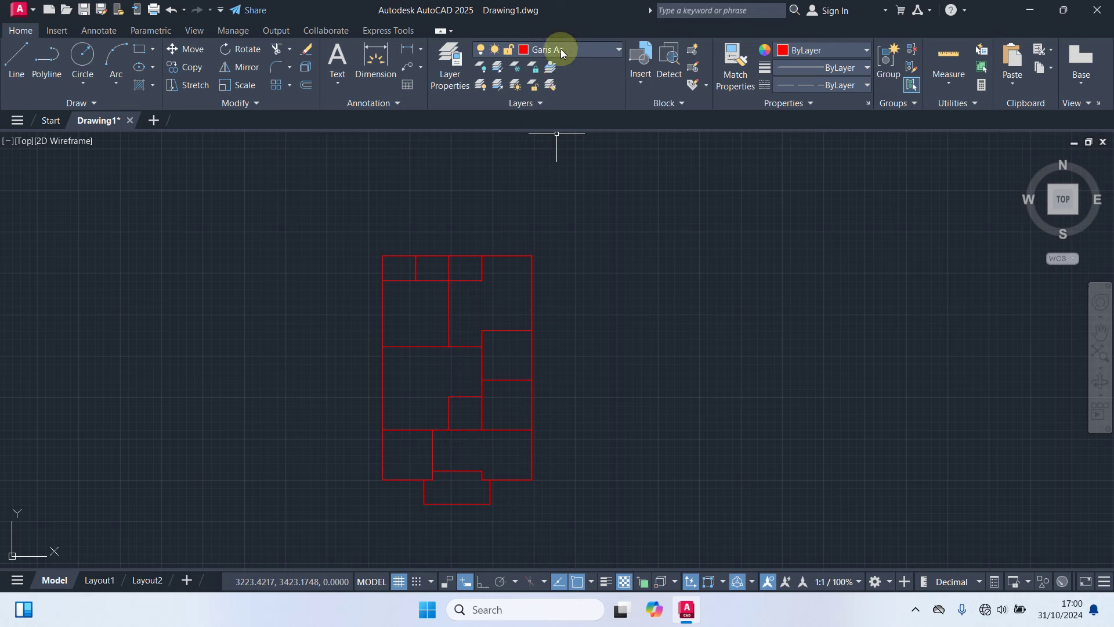
Step: Make Kolom the current layer and draw the 15-unit square column
{"action": "left_click", "coordinate": [560, 48]}
{"action": "left_click", "coordinate": [561, 169]}
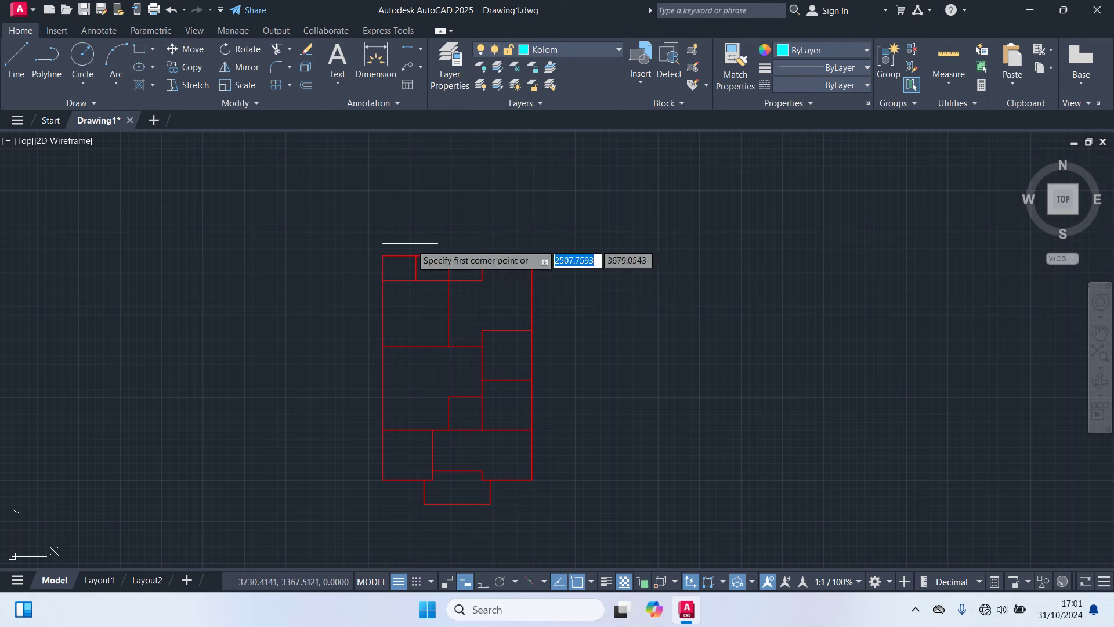
{"action": "scroll", "coordinate": [371, 250], "scroll_direction": "up", "scroll_amount": 6}
{"action": "left_click", "coordinate": [409, 227]}
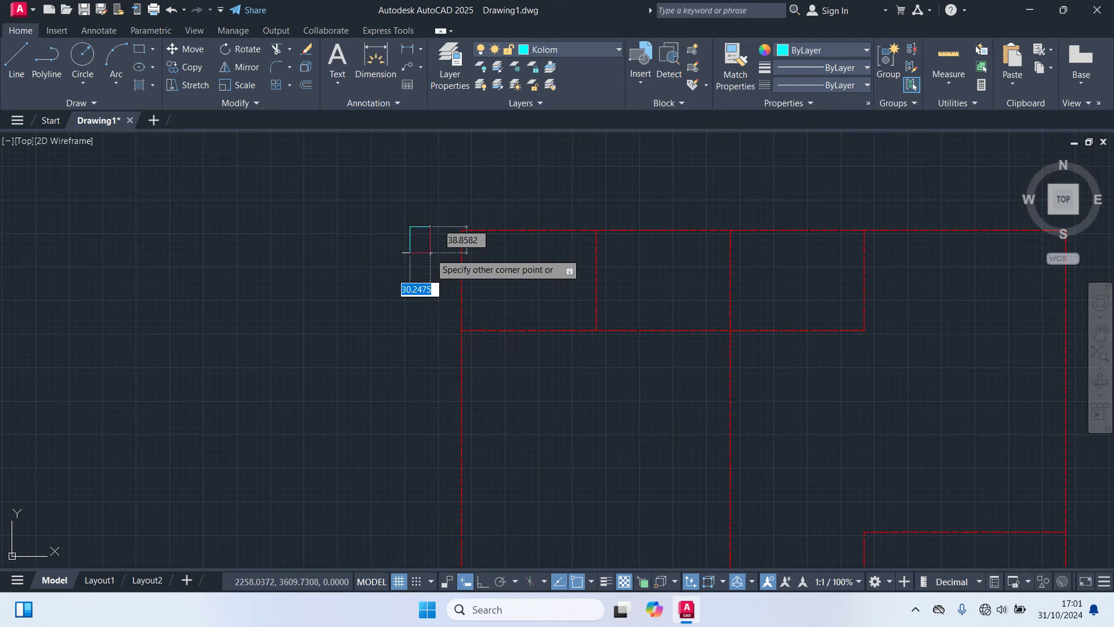
{"action": "key", "text": "Tab"}
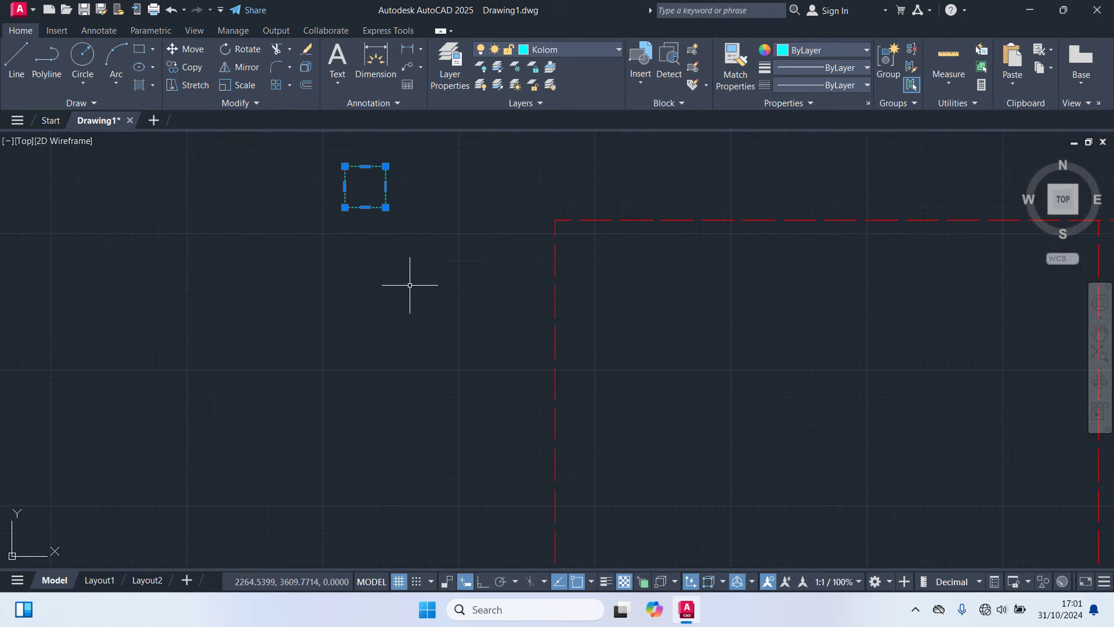
{"action": "type", "text": "c"}
Step: Copy the column from its centre onto the top-middle, lower and upper-right intersections
{"action": "key", "text": "Return"}
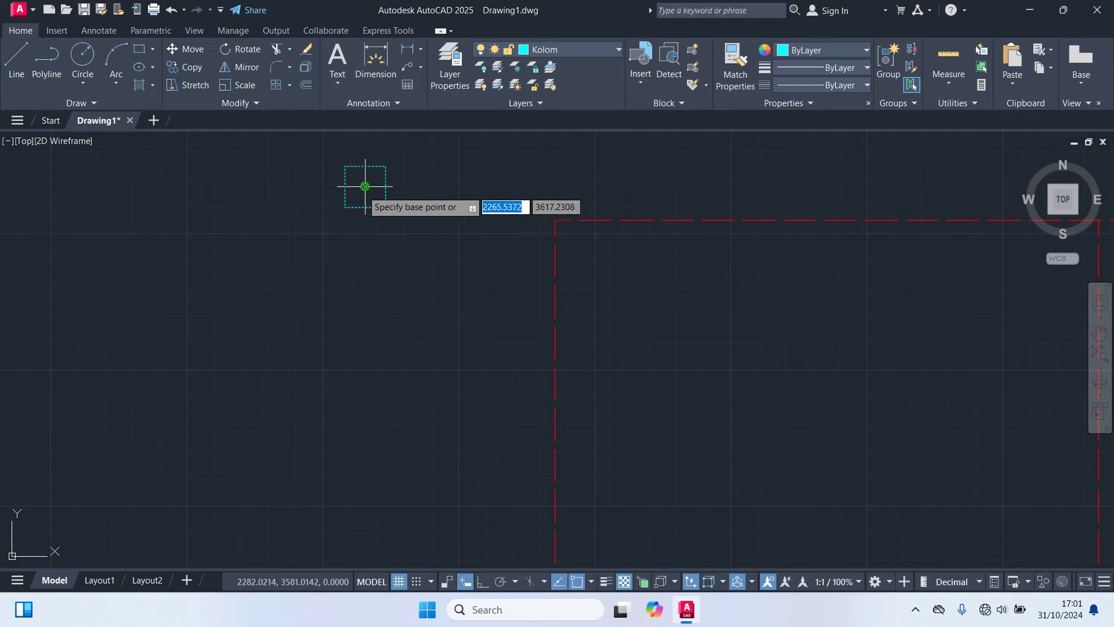
{"action": "left_click", "coordinate": [365, 186]}
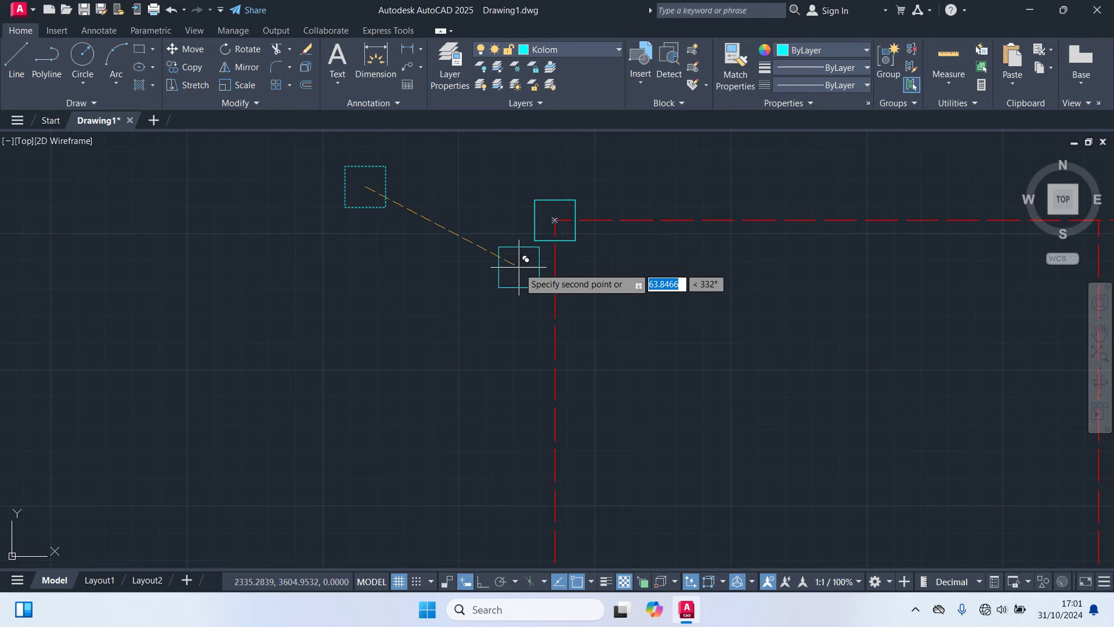
{"action": "scroll", "coordinate": [638, 278], "scroll_direction": "down", "scroll_amount": 3}
{"action": "scroll", "coordinate": [573, 261], "scroll_direction": "up", "scroll_amount": 3}
{"action": "middle_click_drag", "start_coordinate": [414, 229], "coordinate": [516, 281]}
{"action": "left_click", "coordinate": [448, 205]}
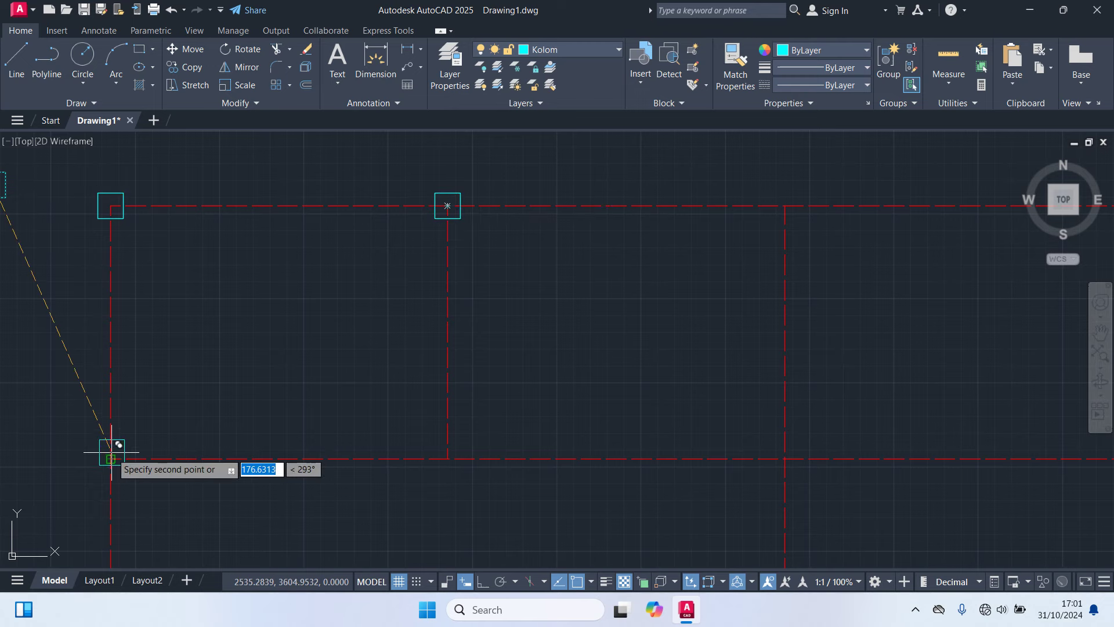
{"action": "left_click", "coordinate": [111, 459]}
{"action": "left_click", "coordinate": [447, 458]}
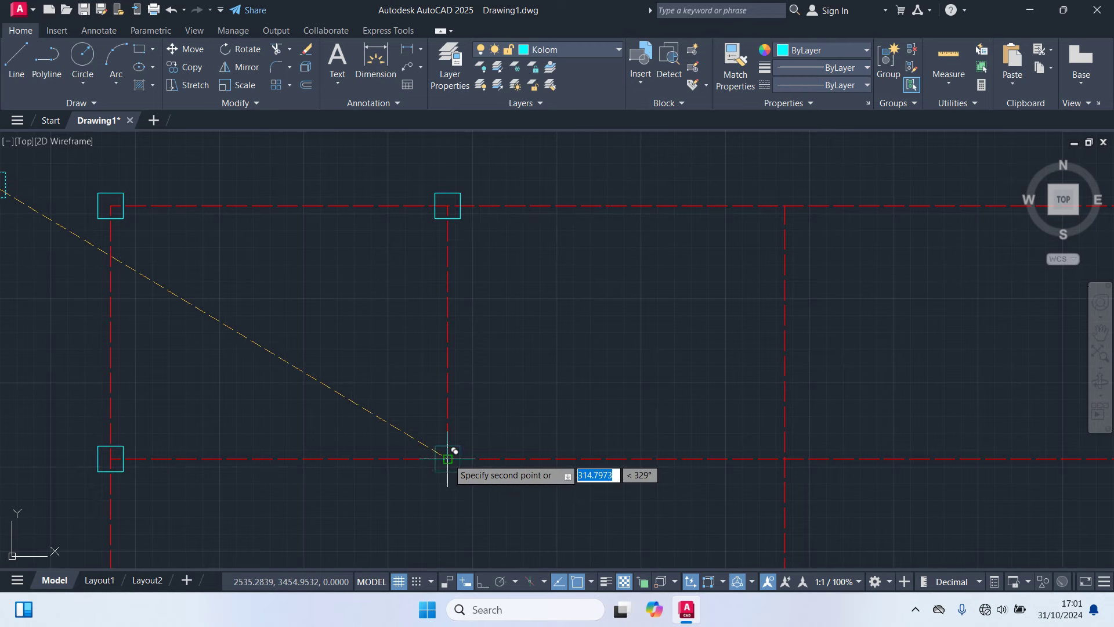
{"action": "left_click", "coordinate": [784, 458]}
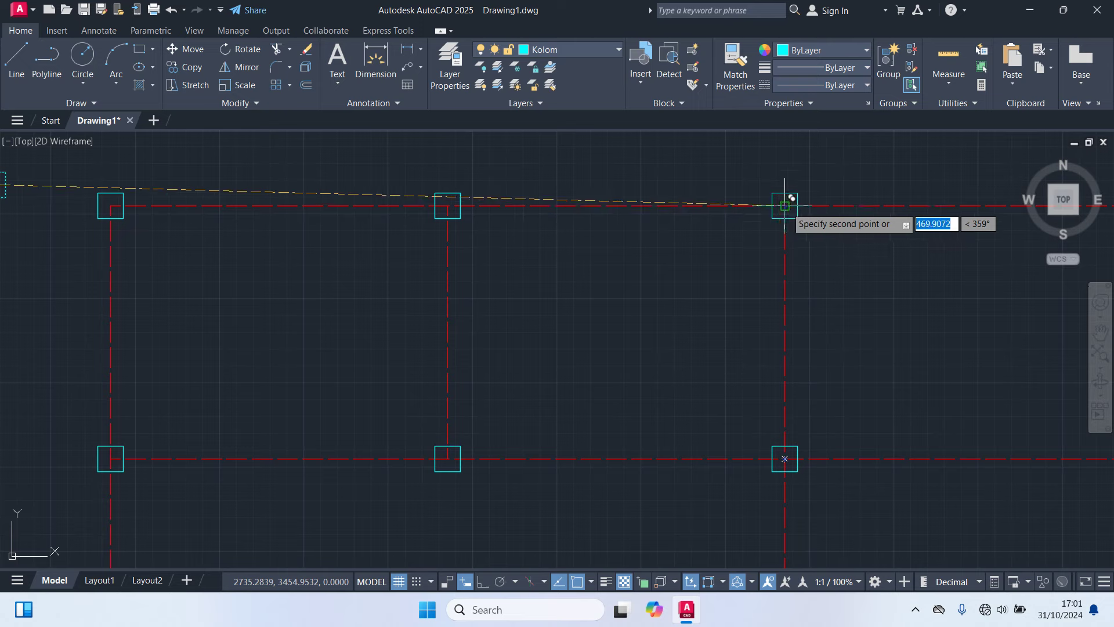
{"action": "left_click", "coordinate": [785, 206]}
Step: Place more column copies on the right-hand, wall-corner and inner-corner intersections
{"action": "scroll", "coordinate": [854, 274], "scroll_direction": "down", "scroll_amount": 2}
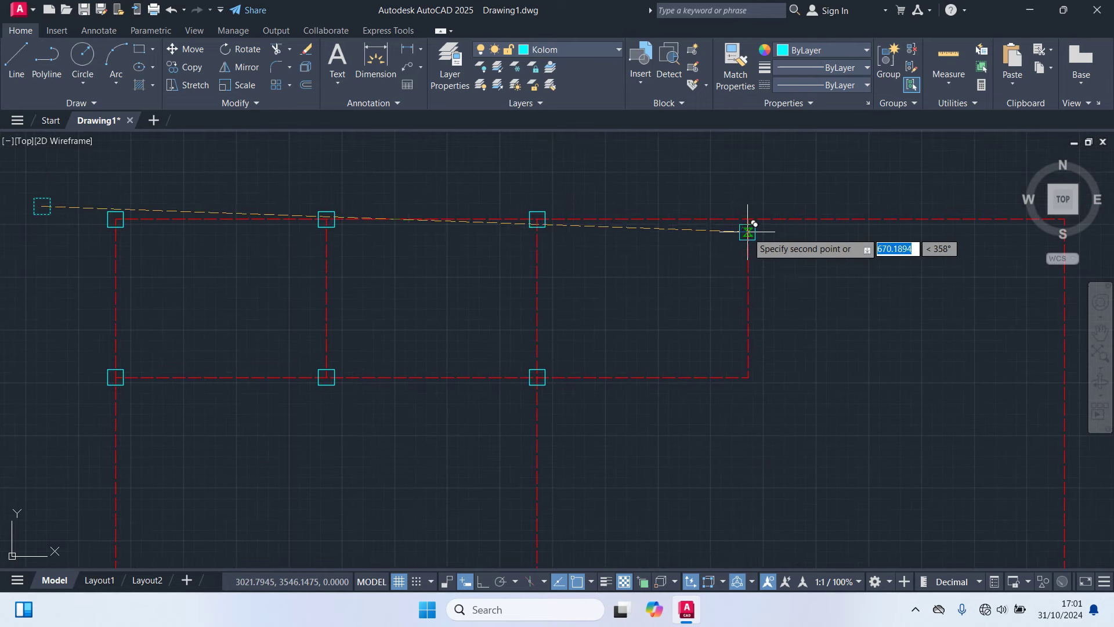
{"action": "left_click", "coordinate": [748, 219]}
{"action": "scroll", "coordinate": [751, 232], "scroll_direction": "up", "scroll_amount": 2}
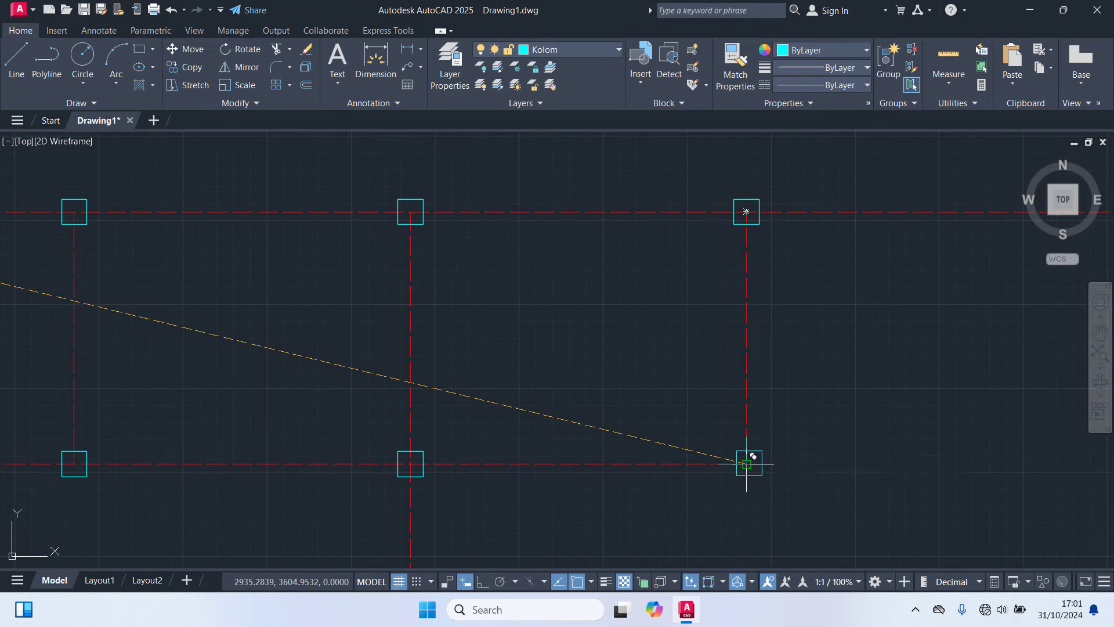
{"action": "left_click", "coordinate": [749, 463]}
{"action": "scroll", "coordinate": [784, 435], "scroll_direction": "down", "scroll_amount": 4}
{"action": "middle_click_drag", "start_coordinate": [828, 405], "coordinate": [586, 391]}
{"action": "scroll", "coordinate": [638, 360], "scroll_direction": "up", "scroll_amount": 6}
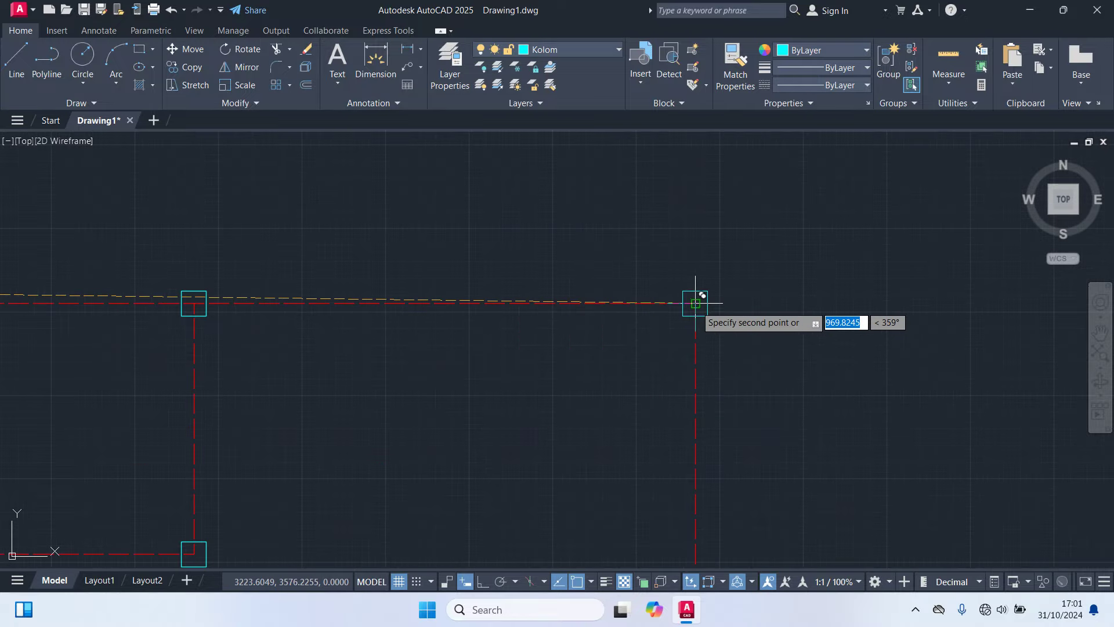
{"action": "left_click", "coordinate": [696, 302]}
{"action": "scroll", "coordinate": [754, 377], "scroll_direction": "down", "scroll_amount": 2}
{"action": "middle_click_drag", "start_coordinate": [764, 417], "coordinate": [760, 234]}
{"action": "scroll", "coordinate": [742, 325], "scroll_direction": "up", "scroll_amount": 2}
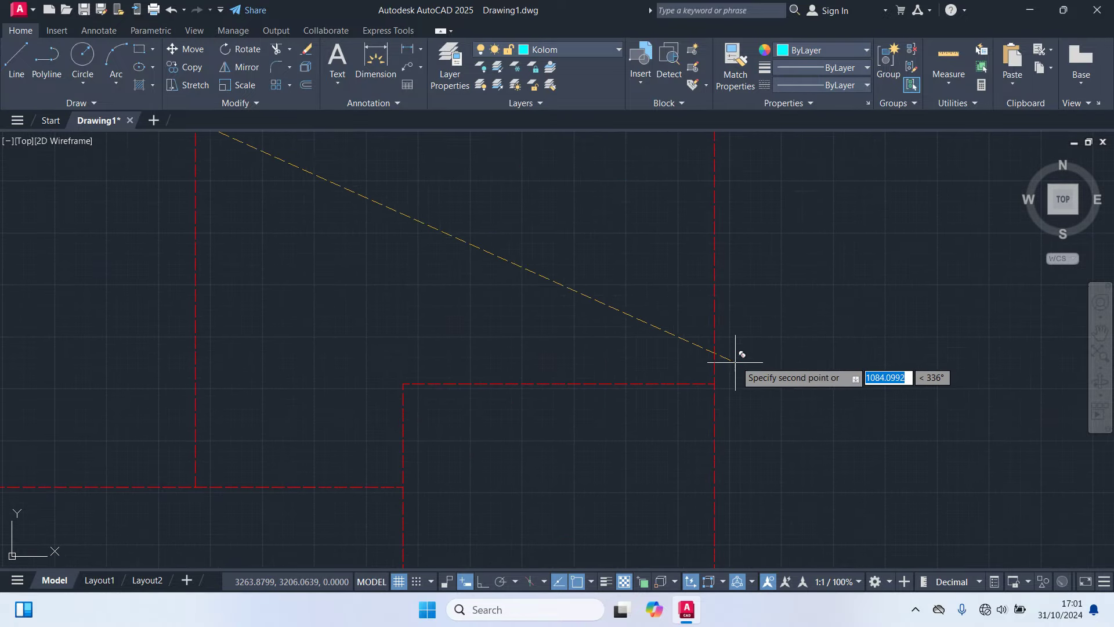
{"action": "left_click", "coordinate": [714, 383]}
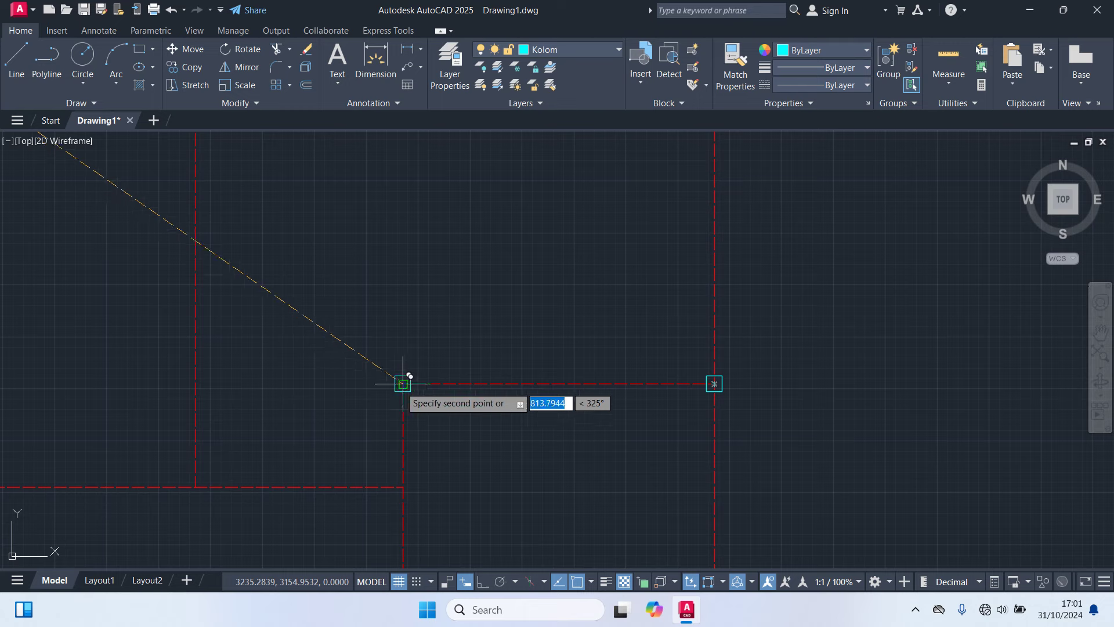
{"action": "left_click", "coordinate": [403, 383]}
{"action": "scroll", "coordinate": [464, 441], "scroll_direction": "down", "scroll_amount": 2}
{"action": "scroll", "coordinate": [460, 406], "scroll_direction": "down", "scroll_amount": 1}
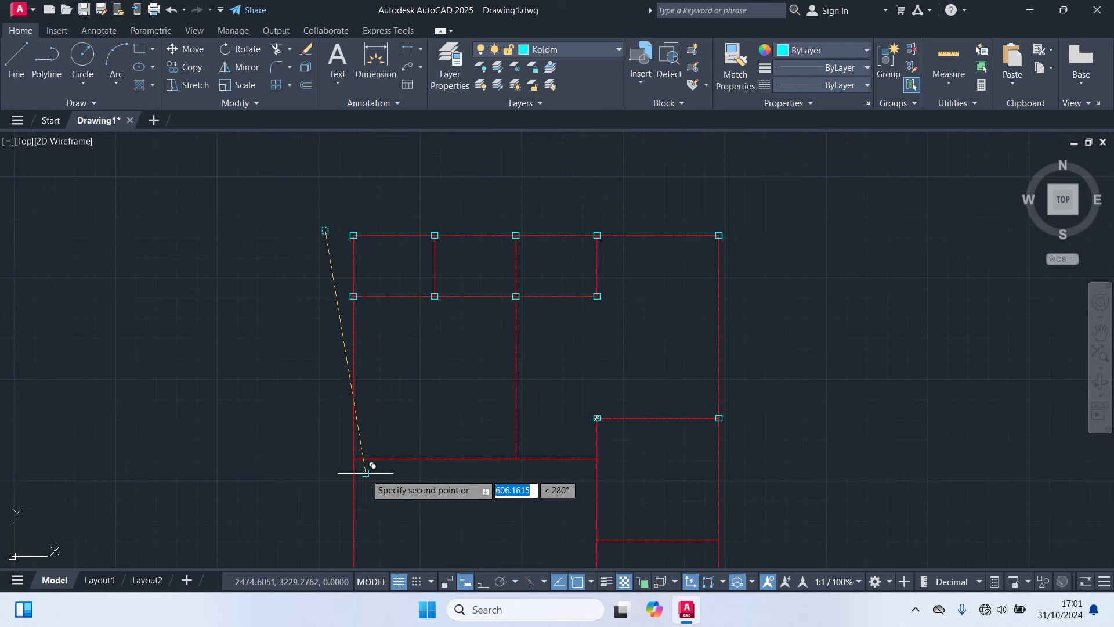
{"action": "scroll", "coordinate": [366, 473], "scroll_direction": "up", "scroll_amount": 3}
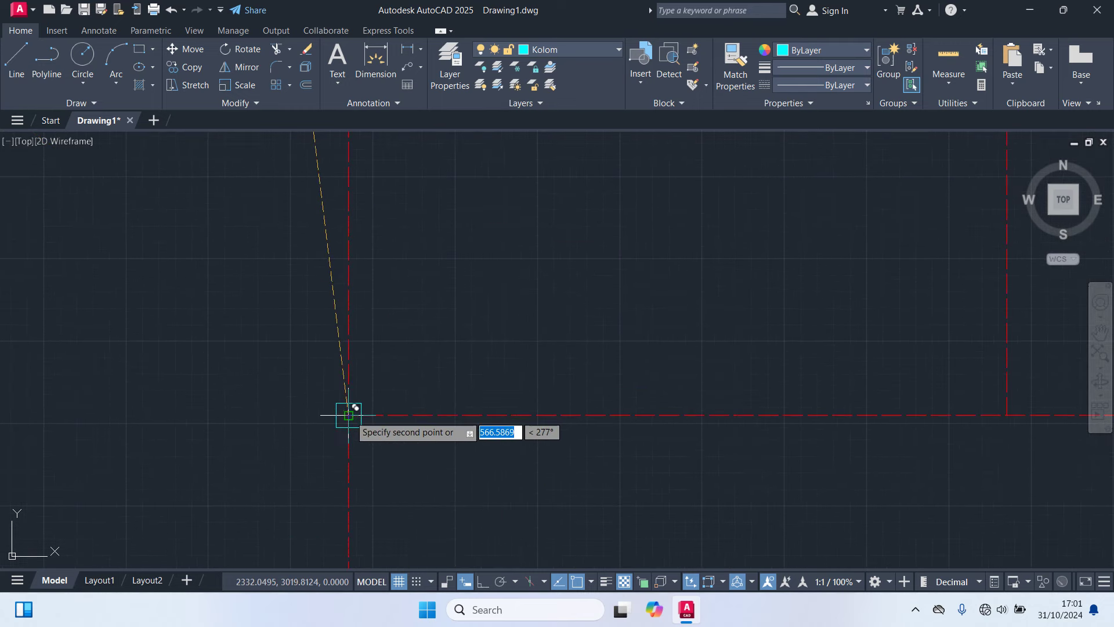
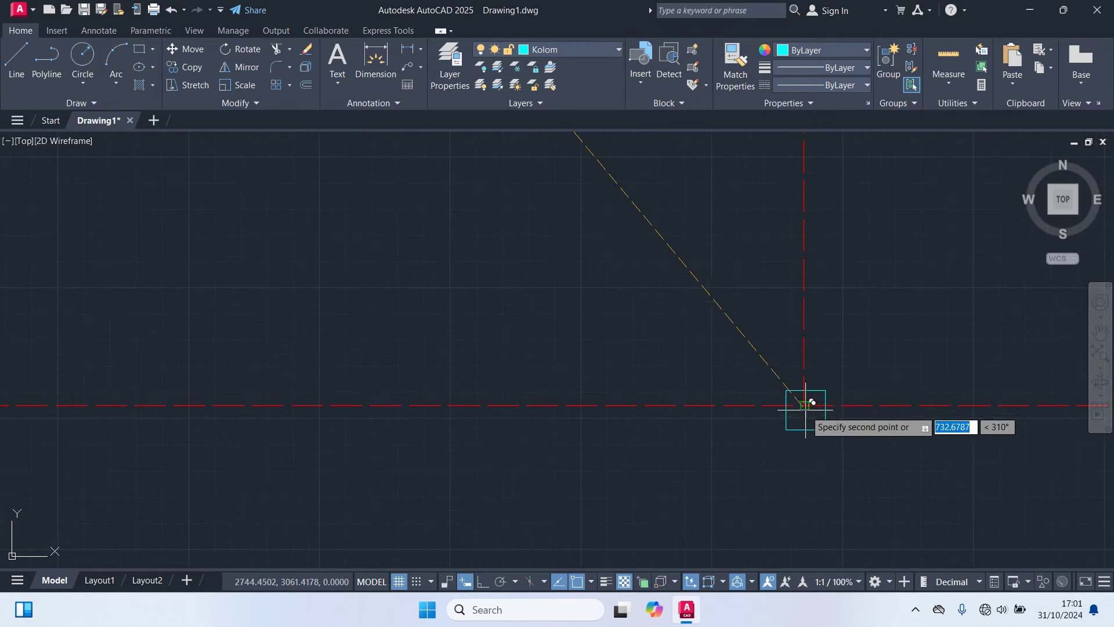
Step: Copy a column square onto the first wall-corner grid intersection
{"action": "scroll", "coordinate": [854, 409], "scroll_direction": "down", "scroll_amount": 4}
{"action": "scroll", "coordinate": [719, 385], "scroll_direction": "up", "scroll_amount": 4}
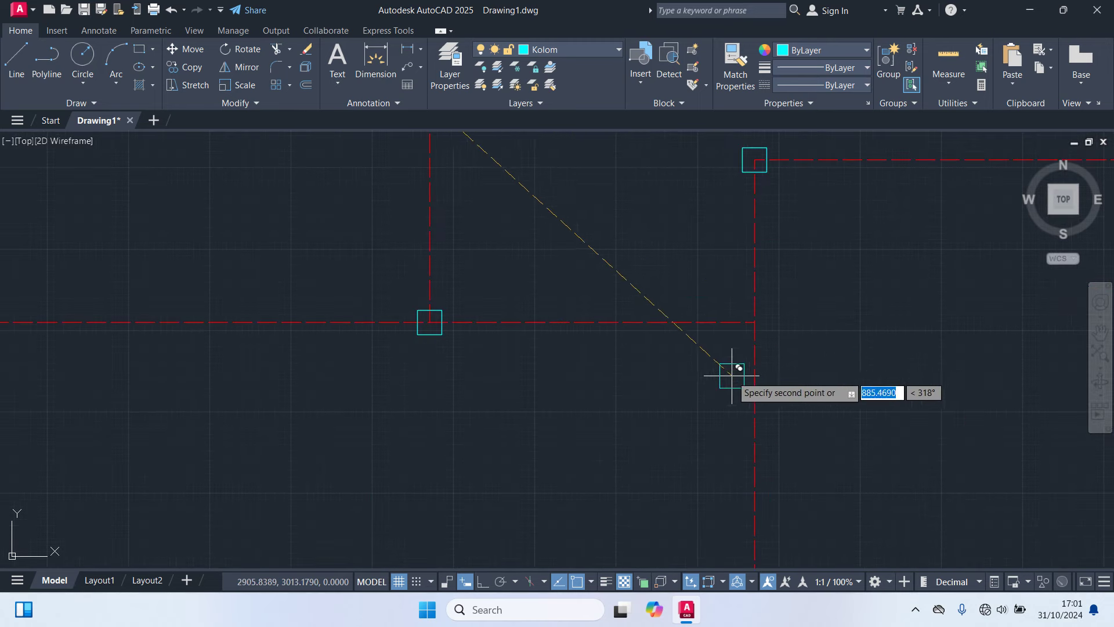
{"action": "scroll", "coordinate": [754, 322], "scroll_direction": "down", "scroll_amount": 4}
{"action": "middle_click_drag", "start_coordinate": [771, 386], "coordinate": [698, 256]}
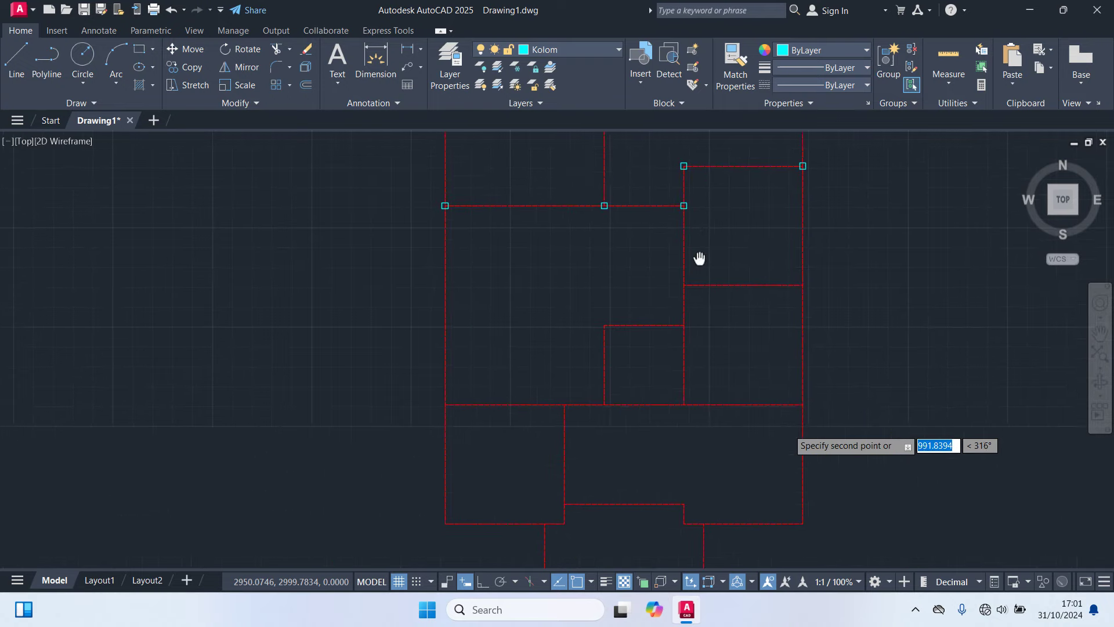
{"action": "scroll", "coordinate": [691, 267], "scroll_direction": "up", "scroll_amount": 4}
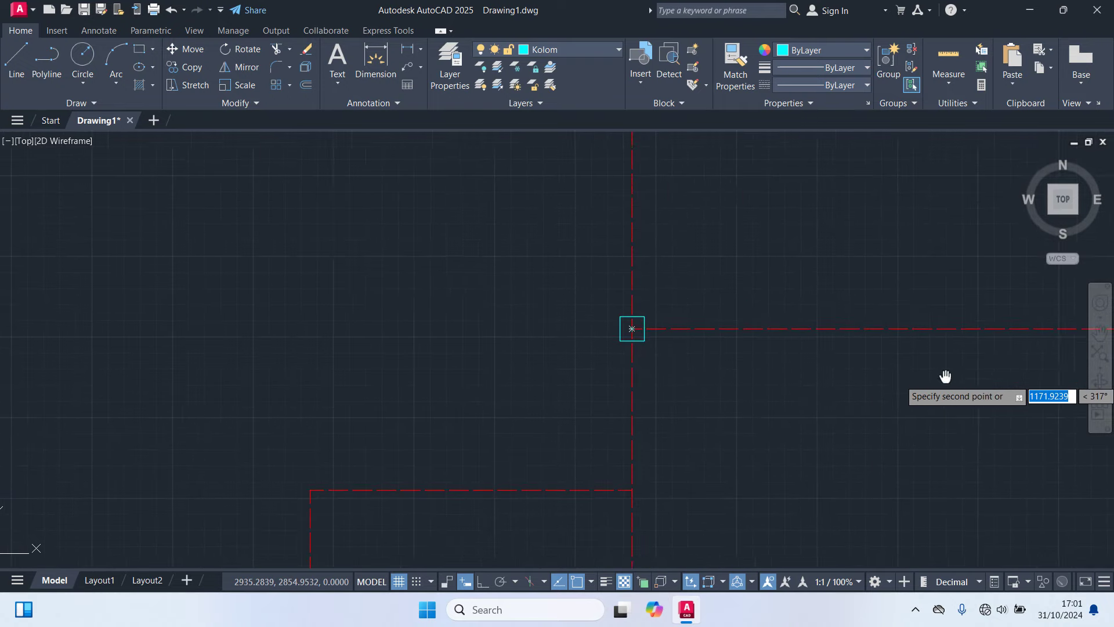
{"action": "middle_click_drag", "start_coordinate": [946, 373], "coordinate": [449, 337]}
{"action": "scroll", "coordinate": [650, 308], "scroll_direction": "down", "scroll_amount": 3}
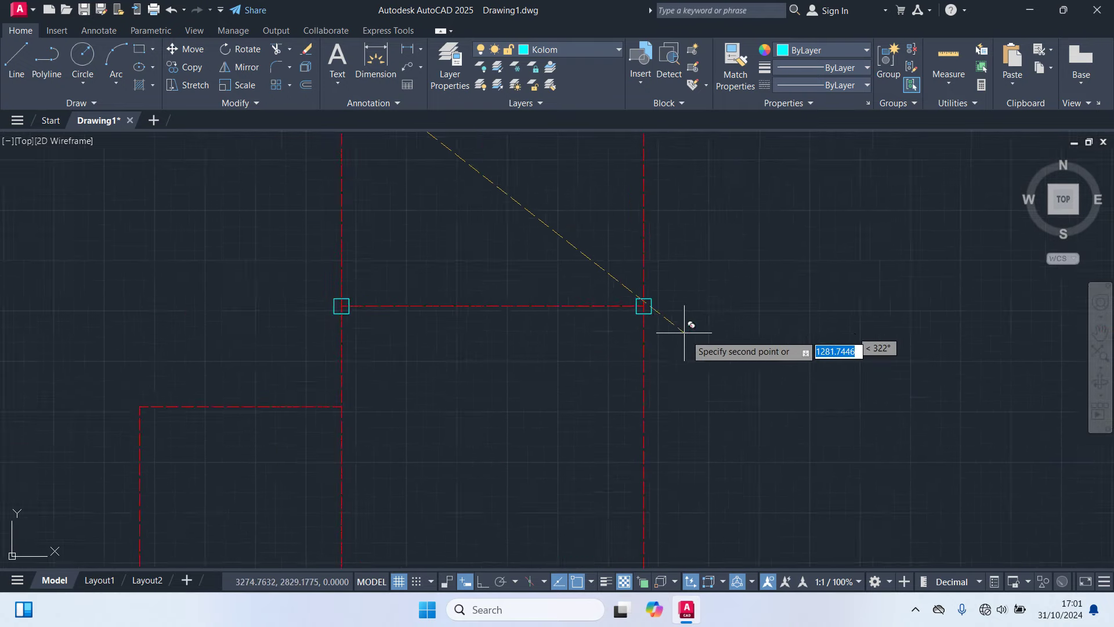
{"action": "scroll", "coordinate": [604, 371], "scroll_direction": "up", "scroll_amount": 3}
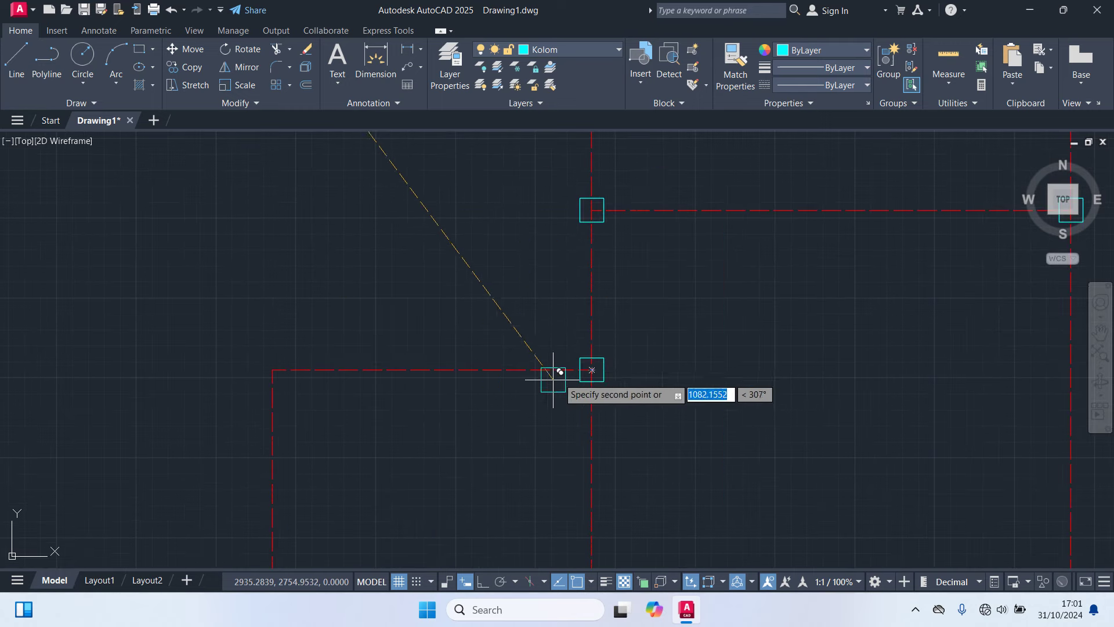
{"action": "scroll", "coordinate": [452, 380], "scroll_direction": "down", "scroll_amount": 4}
{"action": "middle_click_drag", "start_coordinate": [450, 380], "coordinate": [567, 355]}
{"action": "scroll", "coordinate": [550, 346], "scroll_direction": "up", "scroll_amount": 2}
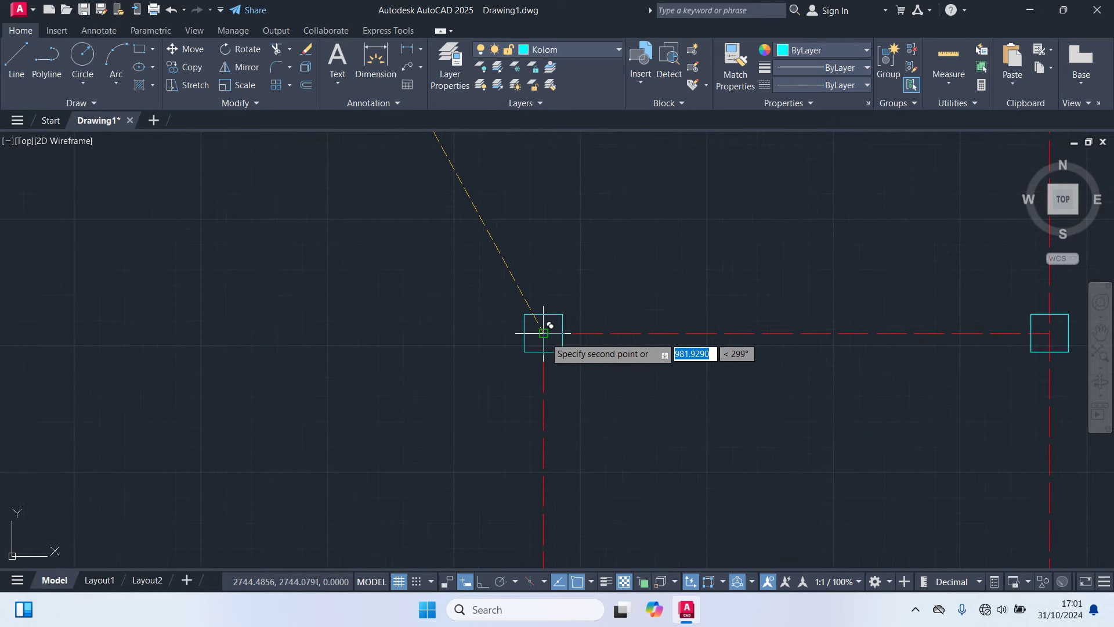
{"action": "scroll", "coordinate": [544, 333], "scroll_direction": "down", "scroll_amount": 3}
{"action": "scroll", "coordinate": [616, 349], "scroll_direction": "up", "scroll_amount": 1}
{"action": "scroll", "coordinate": [580, 414], "scroll_direction": "up", "scroll_amount": 2}
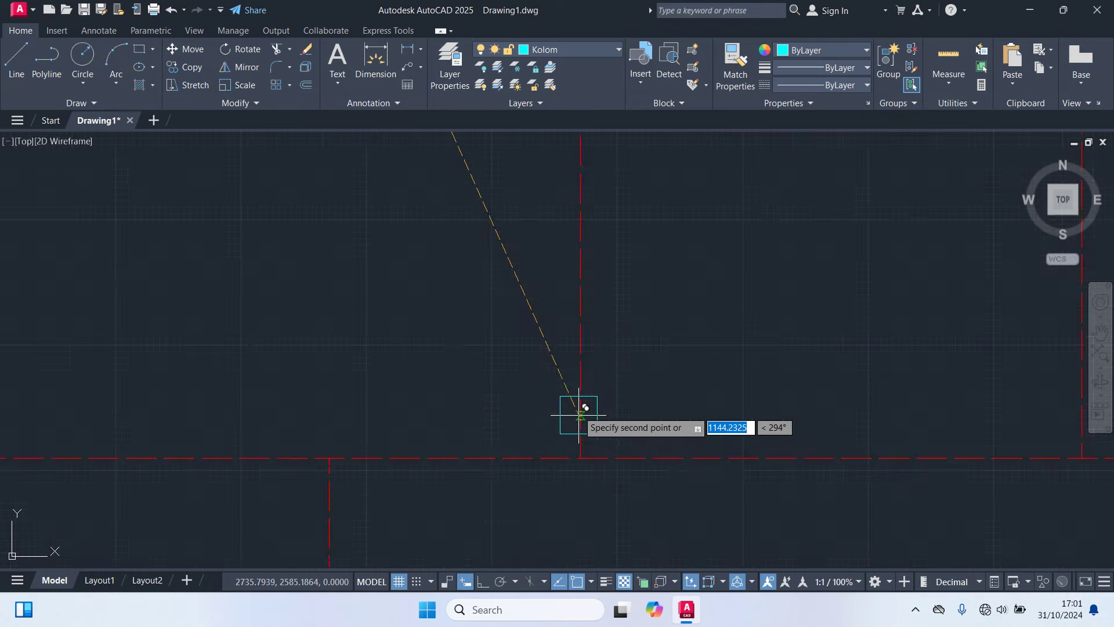
{"action": "scroll", "coordinate": [580, 383], "scroll_direction": "down", "scroll_amount": 3}
{"action": "scroll", "coordinate": [526, 390], "scroll_direction": "up", "scroll_amount": 3}
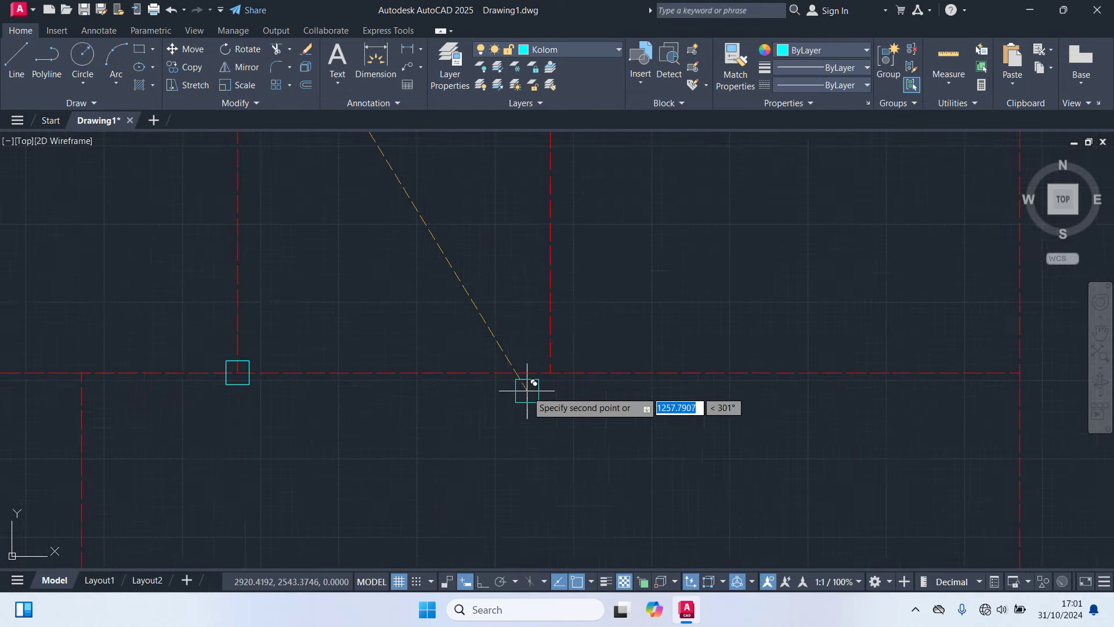
{"action": "scroll", "coordinate": [540, 377], "scroll_direction": "up", "scroll_amount": 2}
{"action": "scroll", "coordinate": [559, 385], "scroll_direction": "down", "scroll_amount": 4}
{"action": "scroll", "coordinate": [606, 337], "scroll_direction": "up", "scroll_amount": 2}
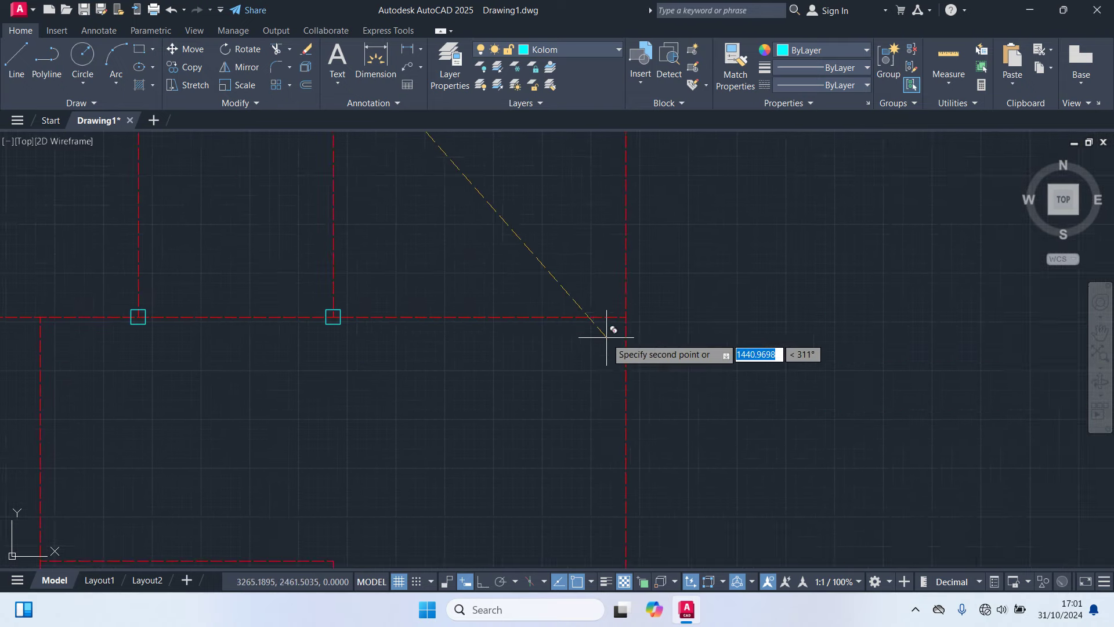
{"action": "scroll", "coordinate": [618, 322], "scroll_direction": "down", "scroll_amount": 1}
{"action": "scroll", "coordinate": [636, 305], "scroll_direction": "down", "scroll_amount": 2}
{"action": "scroll", "coordinate": [667, 319], "scroll_direction": "down", "scroll_amount": 1}
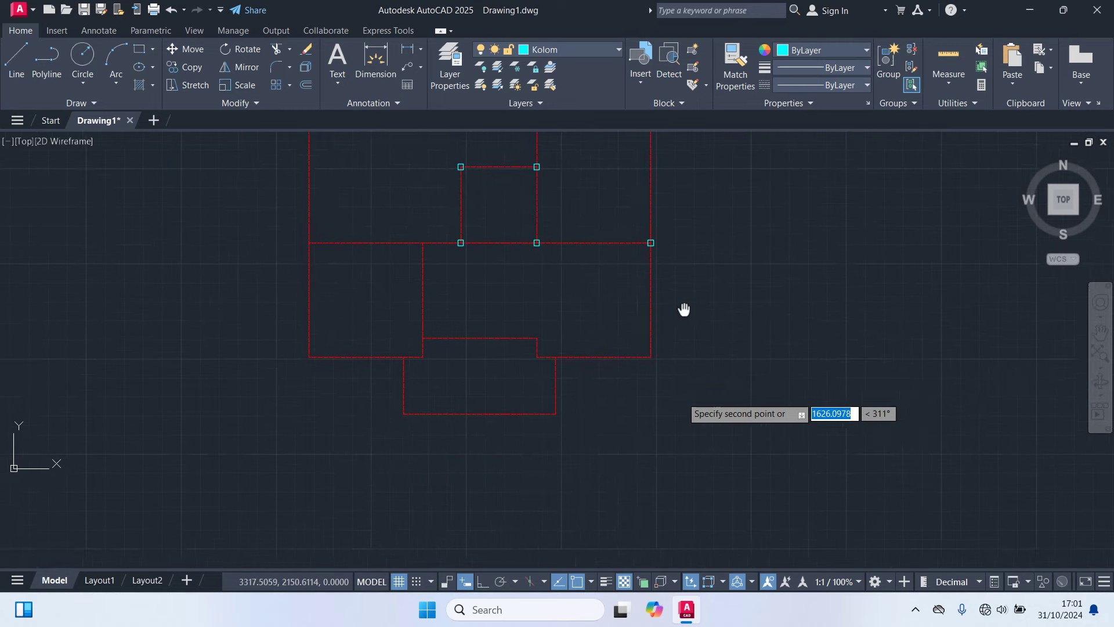
{"action": "scroll", "coordinate": [650, 325], "scroll_direction": "up", "scroll_amount": 4}
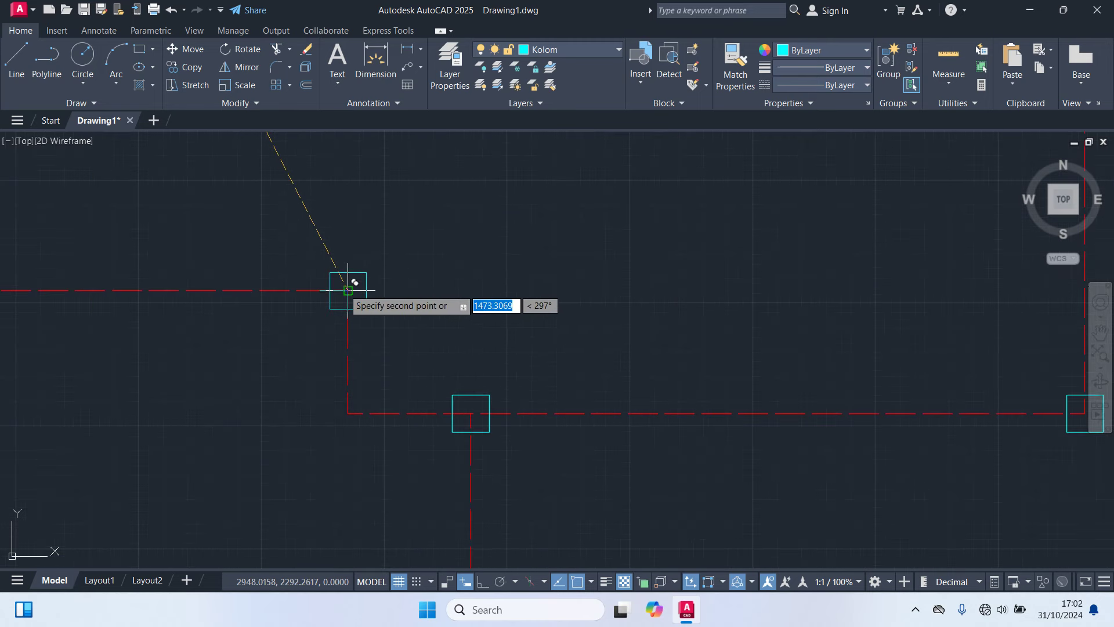
{"action": "left_click", "coordinate": [348, 413]}
Step: Place a second column copy at the next grid corner
{"action": "scroll", "coordinate": [328, 447], "scroll_direction": "down", "scroll_amount": 4}
{"action": "middle_click_drag", "start_coordinate": [328, 447], "coordinate": [342, 427]}
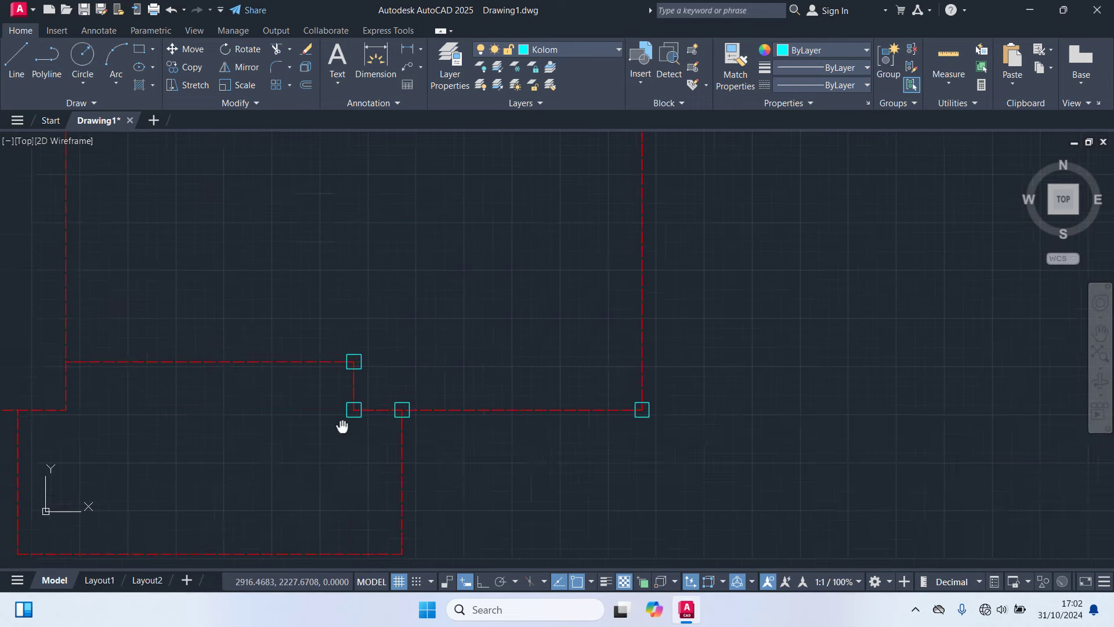
{"action": "scroll", "coordinate": [473, 385], "scroll_direction": "up", "scroll_amount": 4}
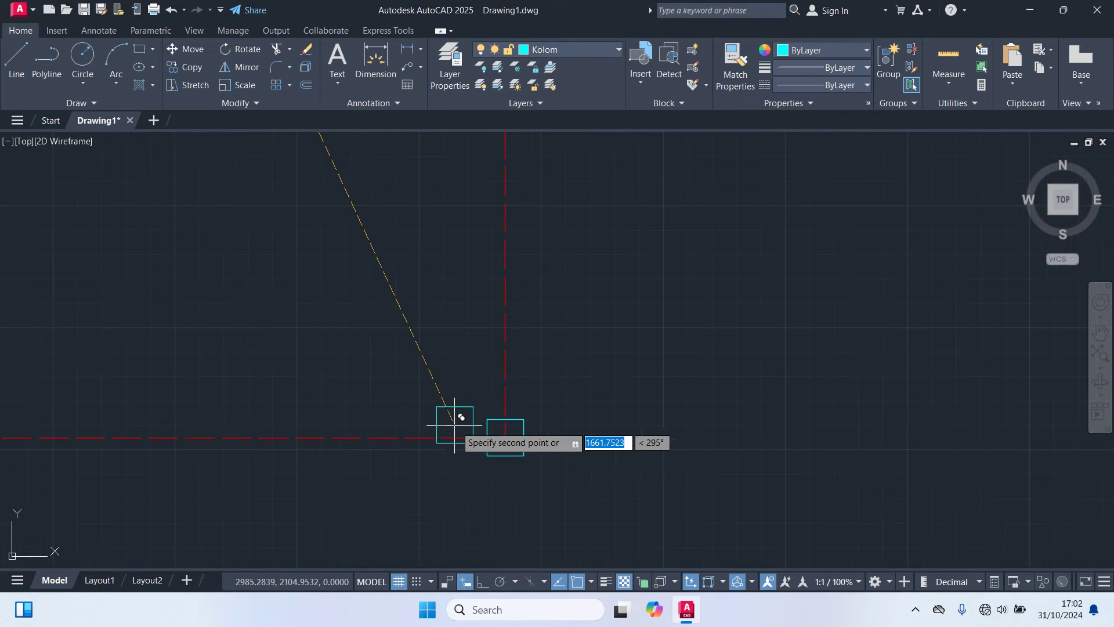
{"action": "scroll", "coordinate": [454, 425], "scroll_direction": "down", "scroll_amount": 3}
{"action": "scroll", "coordinate": [302, 446], "scroll_direction": "up", "scroll_amount": 3}
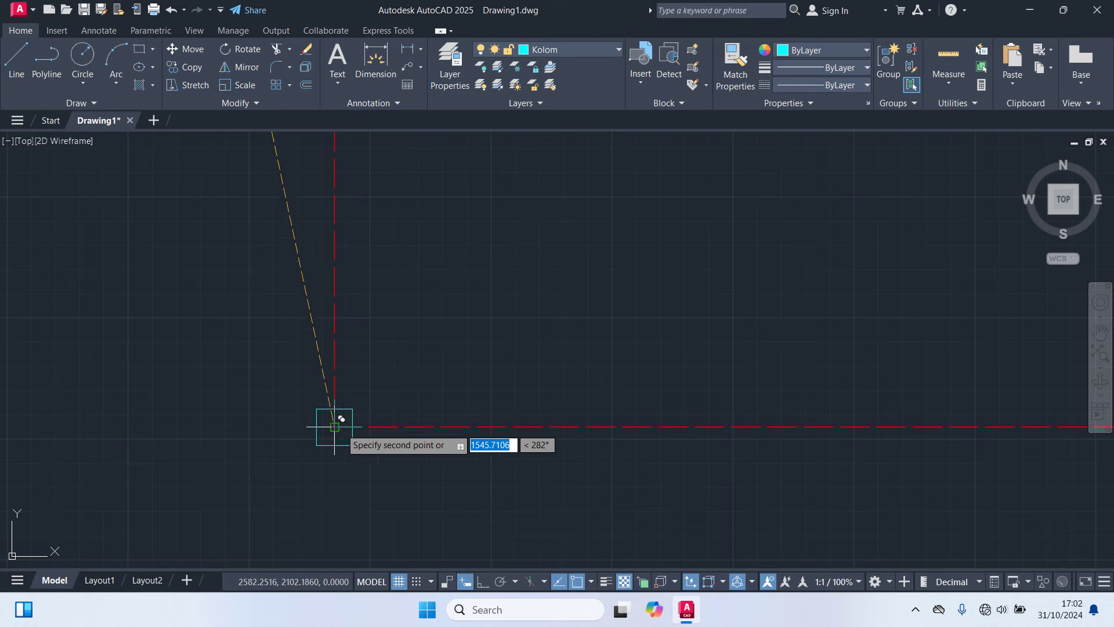
{"action": "scroll", "coordinate": [371, 406], "scroll_direction": "down", "scroll_amount": 3}
{"action": "middle_click_drag", "start_coordinate": [410, 385], "coordinate": [398, 435]}
{"action": "scroll", "coordinate": [388, 400], "scroll_direction": "up", "scroll_amount": 2}
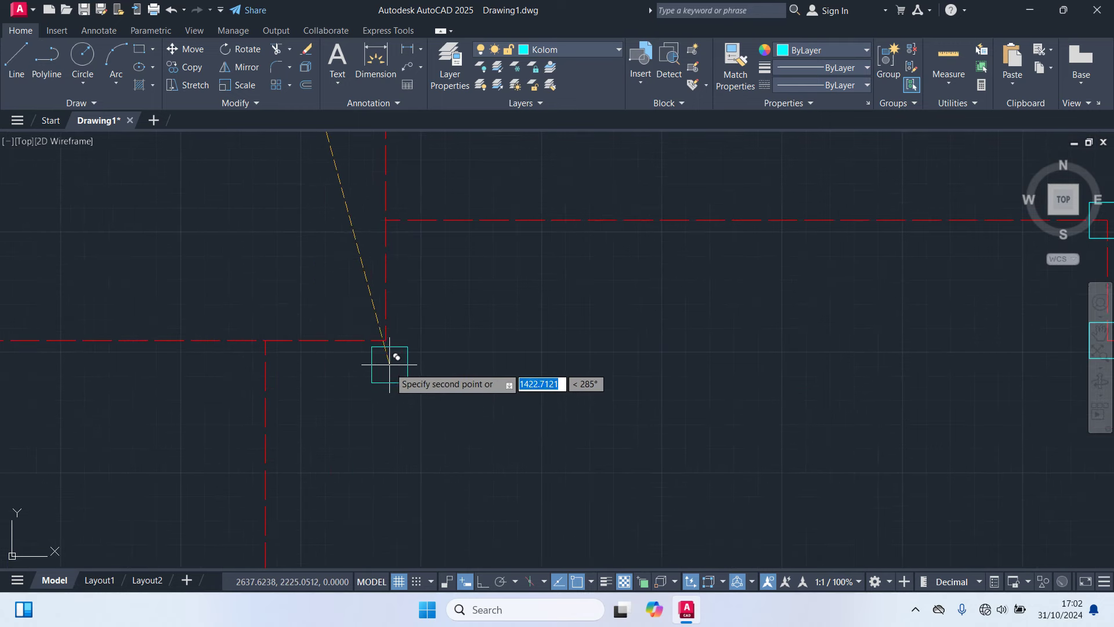
{"action": "scroll", "coordinate": [381, 351], "scroll_direction": "up", "scroll_amount": 1}
{"action": "left_click", "coordinate": [386, 340]}
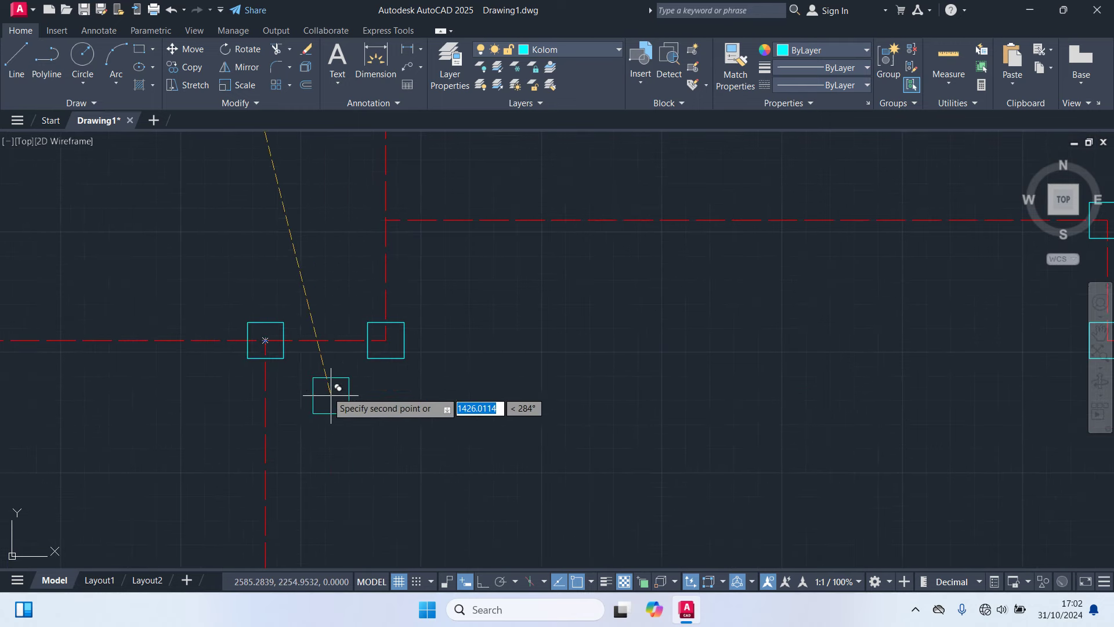
Step: Place the third column copy at the plan's top-left corner
{"action": "scroll", "coordinate": [331, 396], "scroll_direction": "down", "scroll_amount": 2}
{"action": "middle_click_drag", "start_coordinate": [480, 378], "coordinate": [455, 428]}
{"action": "scroll", "coordinate": [441, 383], "scroll_direction": "up", "scroll_amount": 6}
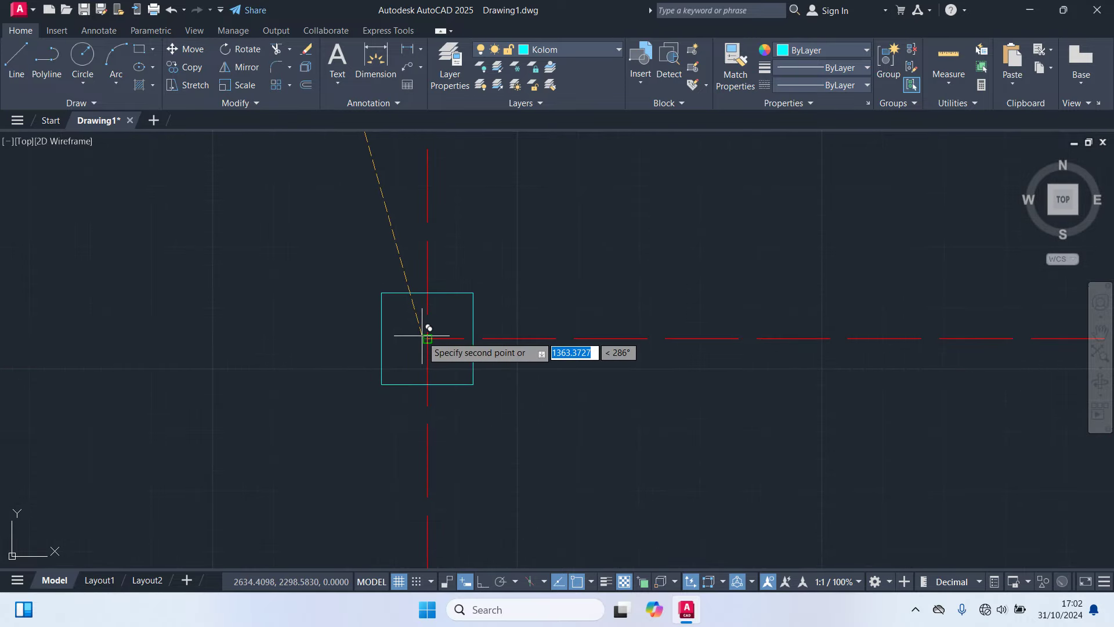
{"action": "scroll", "coordinate": [428, 341], "scroll_direction": "down", "scroll_amount": 5}
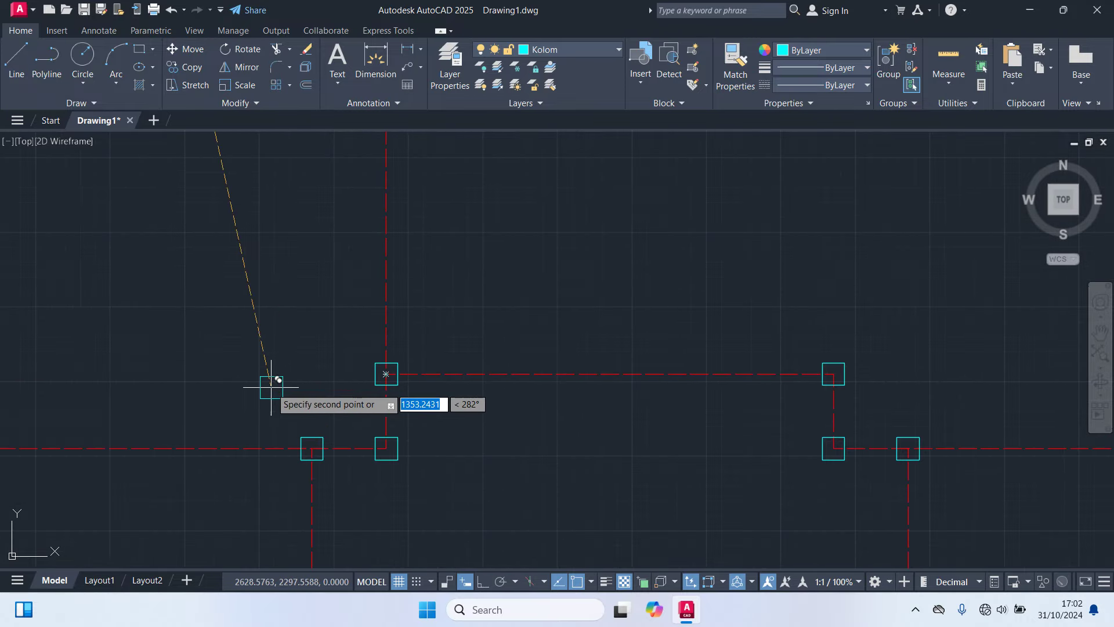
{"action": "scroll", "coordinate": [267, 380], "scroll_direction": "down", "scroll_amount": 3}
{"action": "middle_click_drag", "start_coordinate": [263, 373], "coordinate": [349, 400]}
{"action": "scroll", "coordinate": [264, 446], "scroll_direction": "up", "scroll_amount": 4}
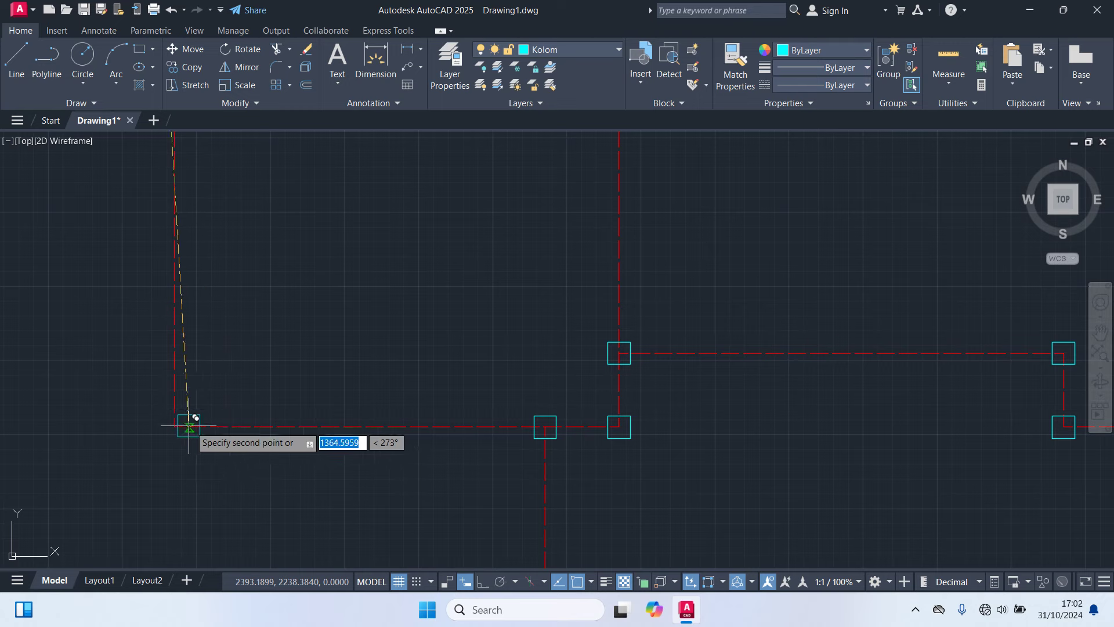
{"action": "scroll", "coordinate": [261, 323], "scroll_direction": "down", "scroll_amount": 5}
{"action": "scroll", "coordinate": [398, 390], "scroll_direction": "up", "scroll_amount": 2}
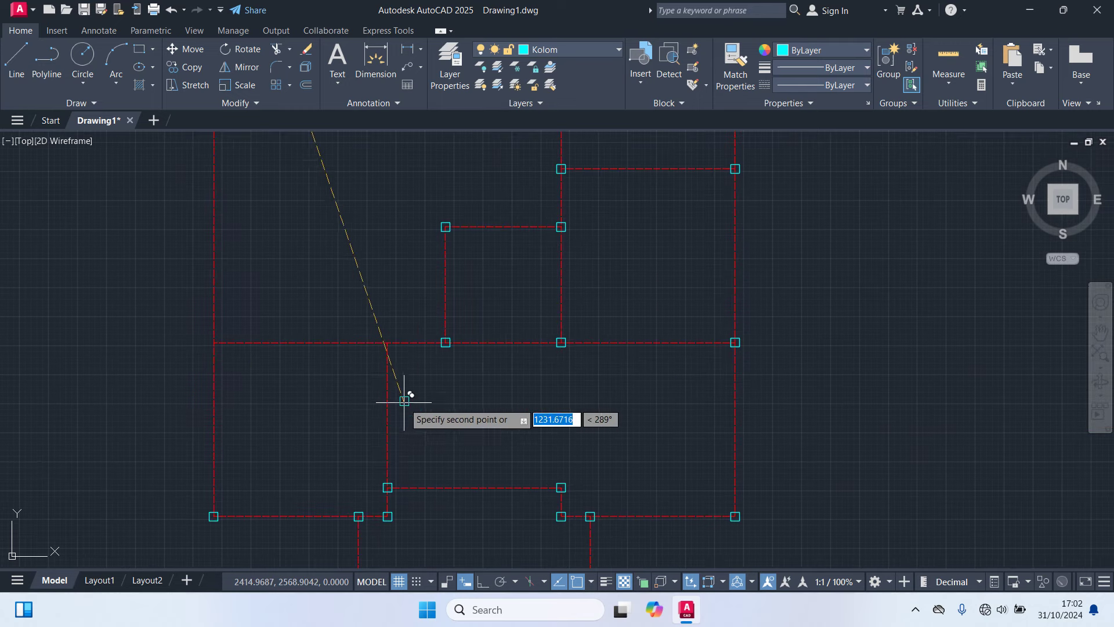
{"action": "scroll", "coordinate": [347, 243], "scroll_direction": "up", "scroll_amount": 3}
{"action": "scroll", "coordinate": [326, 249], "scroll_direction": "down", "scroll_amount": 5}
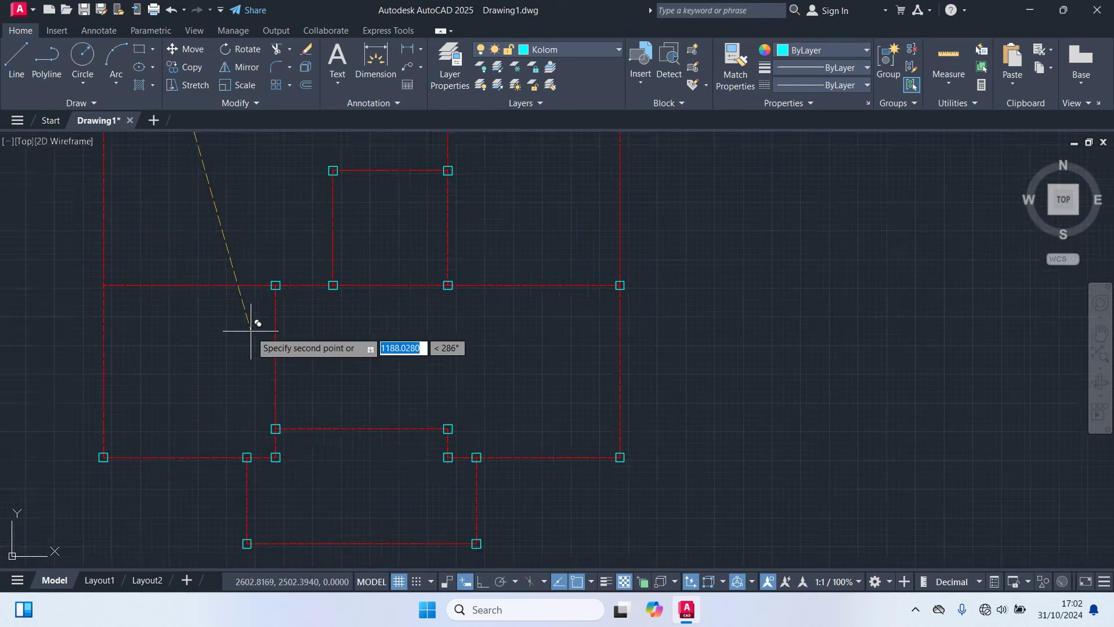
{"action": "scroll", "coordinate": [267, 338], "scroll_direction": "up", "scroll_amount": 4}
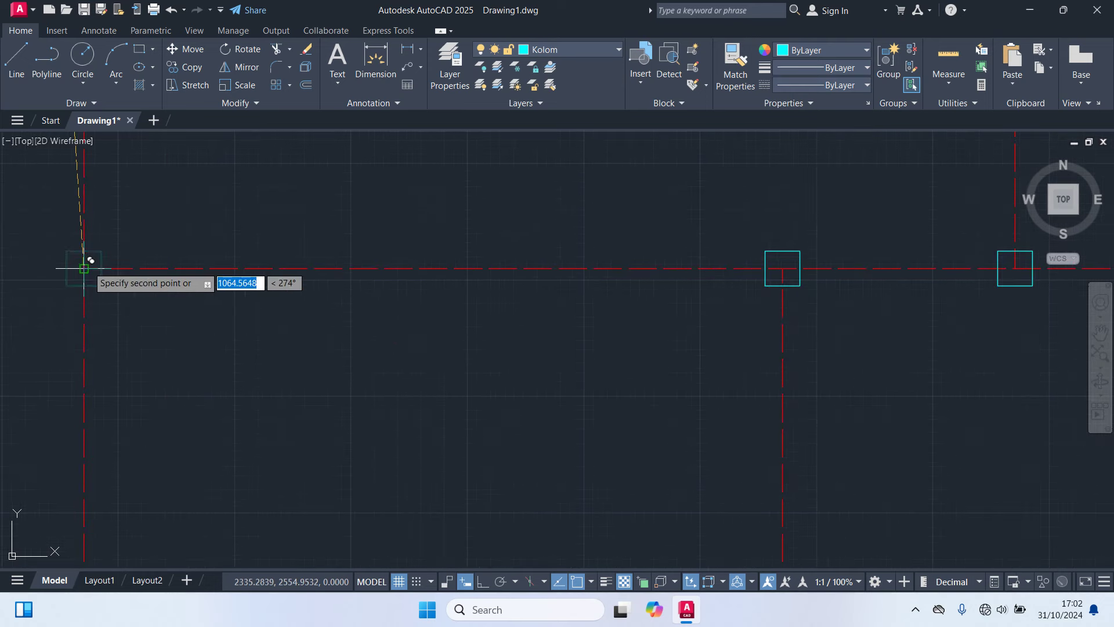
{"action": "scroll", "coordinate": [308, 323], "scroll_direction": "down", "scroll_amount": 4}
{"action": "mouse_move", "coordinate": [308, 325]}
{"action": "middle_mouse_down"}
{"action": "mouse_move", "coordinate": [297, 320]}
{"action": "mouse_move", "coordinate": [246, 396]}
{"action": "middle_mouse_up"}
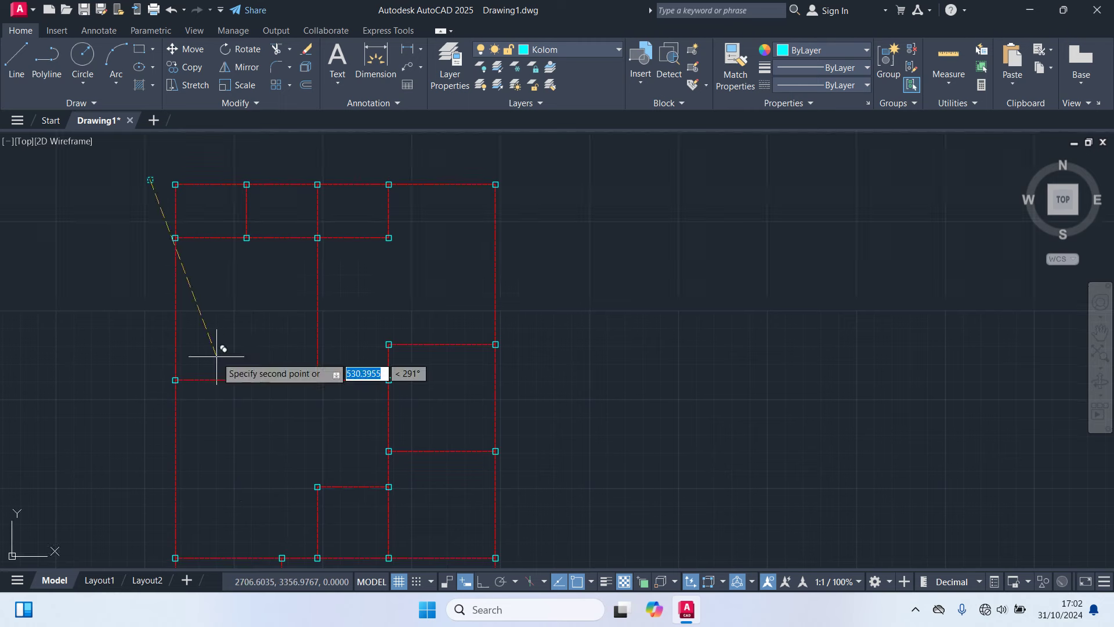
{"action": "middle_click_drag", "start_coordinate": [92, 251], "coordinate": [152, 298]}
{"action": "scroll", "coordinate": [163, 193], "scroll_direction": "up", "scroll_amount": 3}
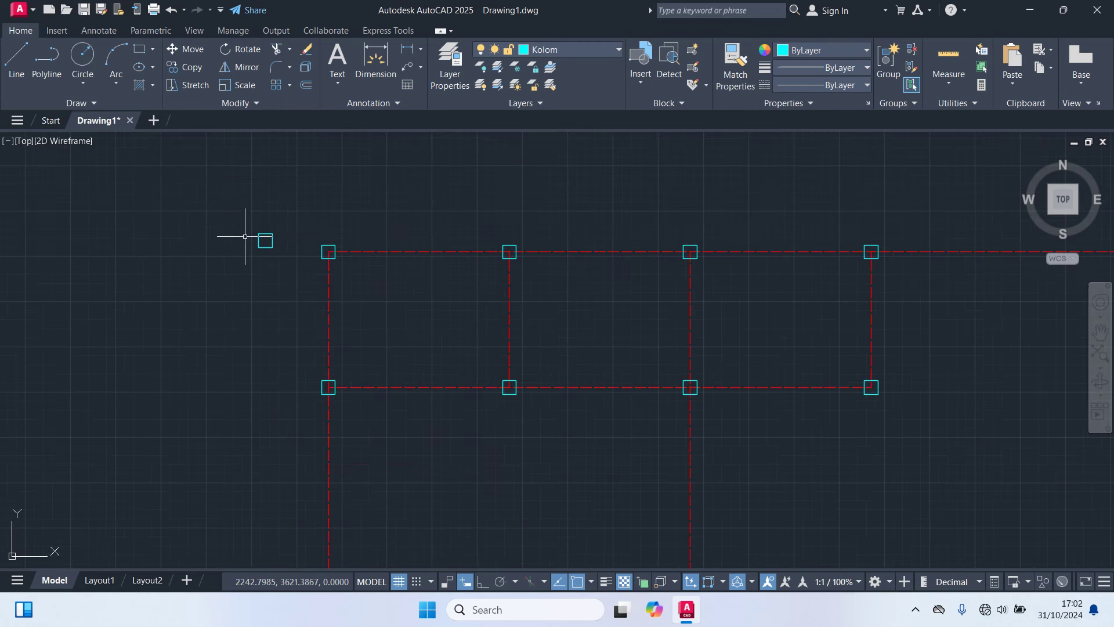
{"action": "left_click", "coordinate": [297, 266]}
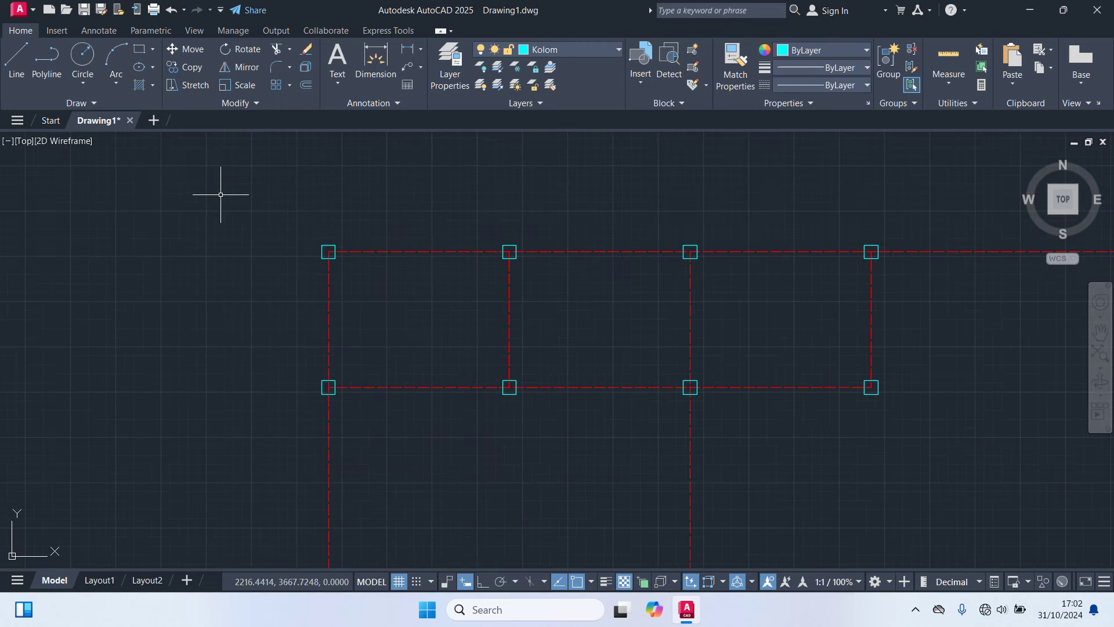
{"action": "scroll", "coordinate": [284, 242], "scroll_direction": "down", "scroll_amount": 3}
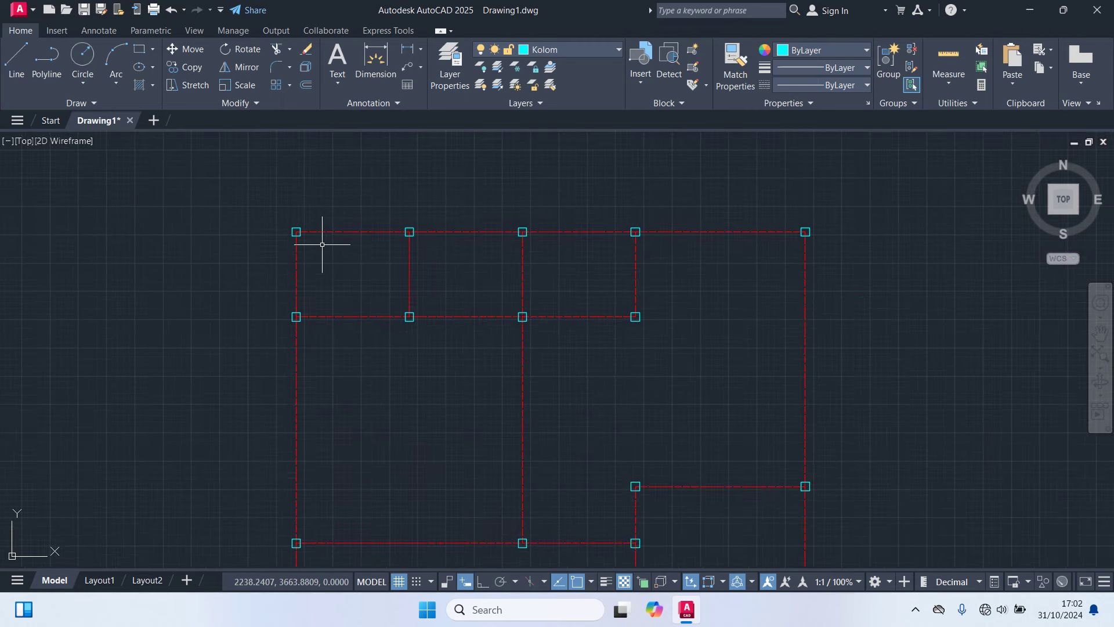
Step: Make Dinding the current layer and finish the top wall rectangle at the right column
{"action": "left_click", "coordinate": [559, 50]}
{"action": "left_click", "coordinate": [552, 118]}
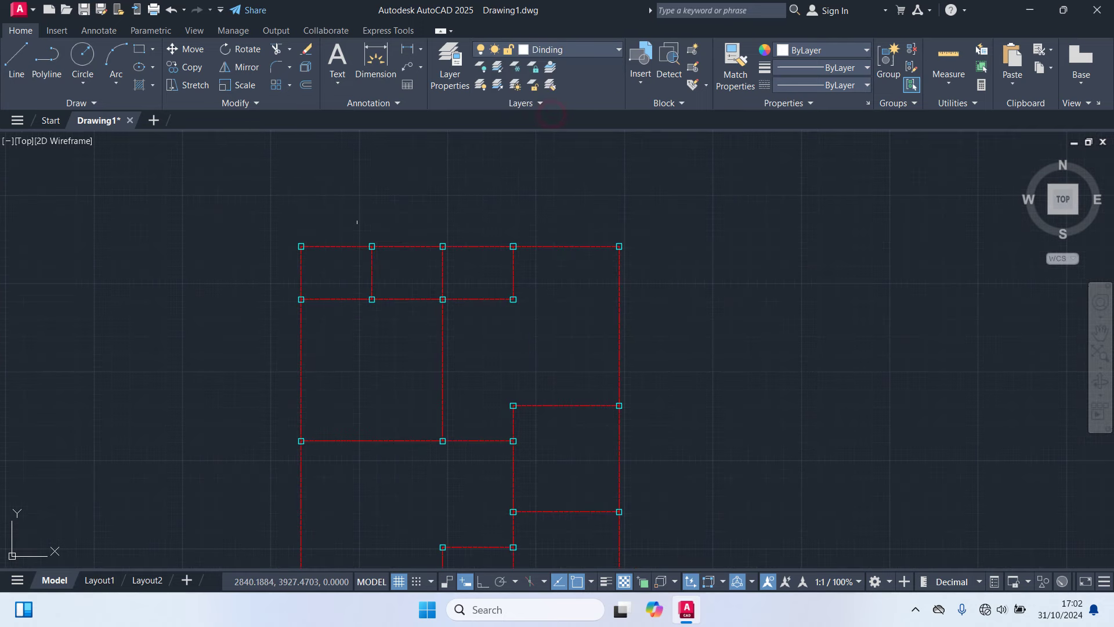
{"action": "type", "text": "rec"}
{"action": "key", "text": "Return"}
{"action": "scroll", "coordinate": [345, 230], "scroll_direction": "up", "scroll_amount": 5}
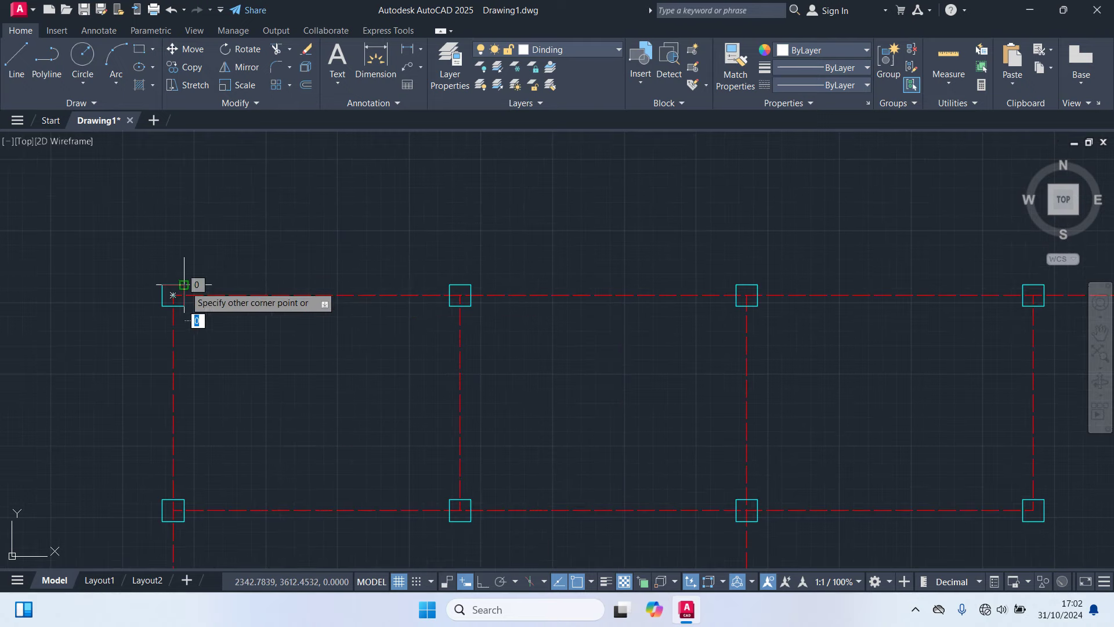
{"action": "scroll", "coordinate": [184, 284], "scroll_direction": "down", "scroll_amount": 3}
{"action": "scroll", "coordinate": [741, 291], "scroll_direction": "up", "scroll_amount": 3}
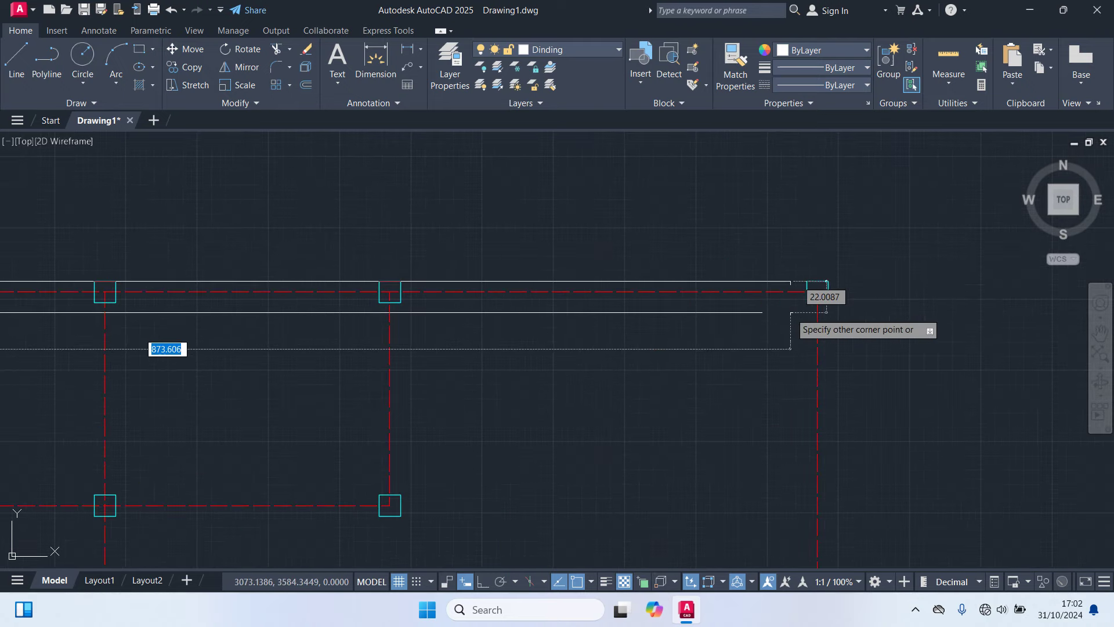
{"action": "left_click", "coordinate": [827, 302]}
Step: Draw the right vertical wall rectangle down to the column corner
{"action": "scroll", "coordinate": [737, 342], "scroll_direction": "down", "scroll_amount": 2}
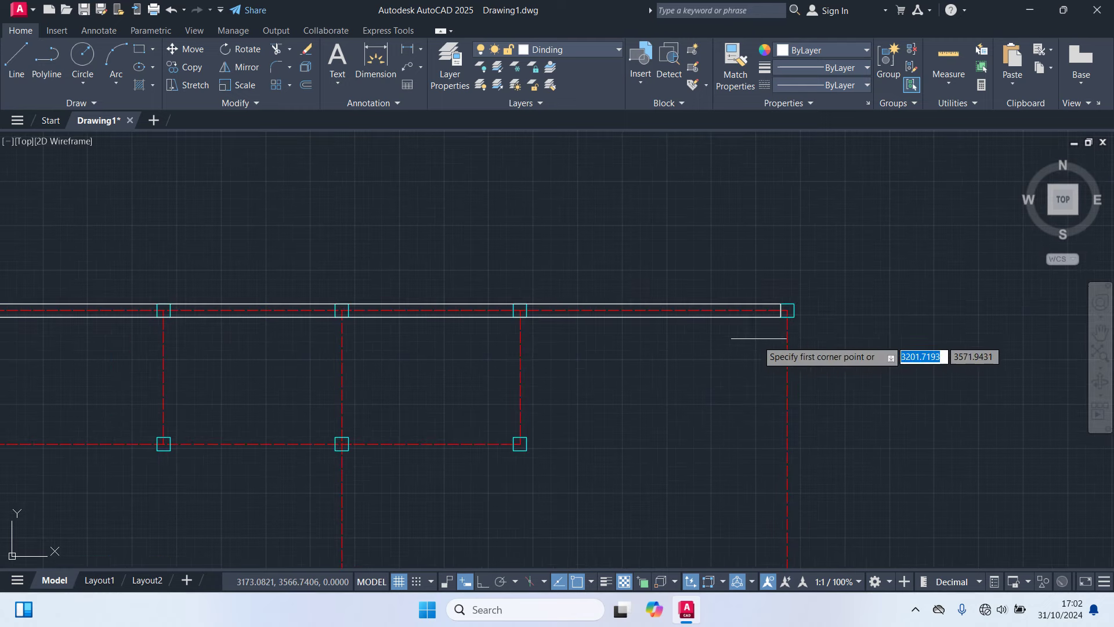
{"action": "scroll", "coordinate": [787, 325], "scroll_direction": "up", "scroll_amount": 3}
{"action": "scroll", "coordinate": [791, 298], "scroll_direction": "down", "scroll_amount": 4}
{"action": "middle_click_drag", "start_coordinate": [833, 423], "coordinate": [677, 134]}
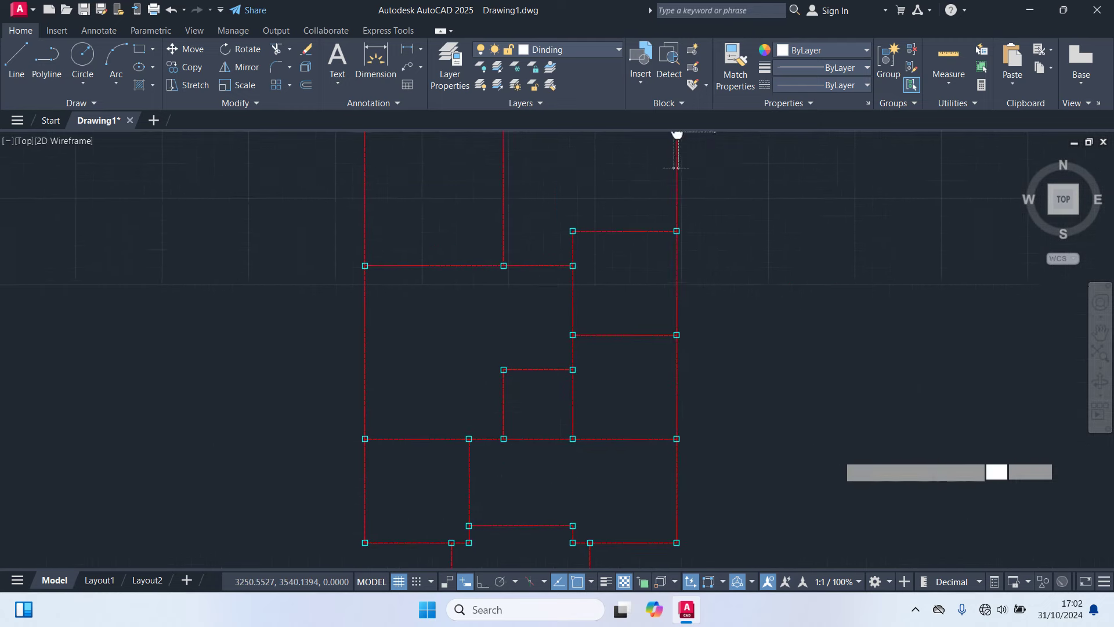
{"action": "scroll", "coordinate": [667, 377], "scroll_direction": "up", "scroll_amount": 4}
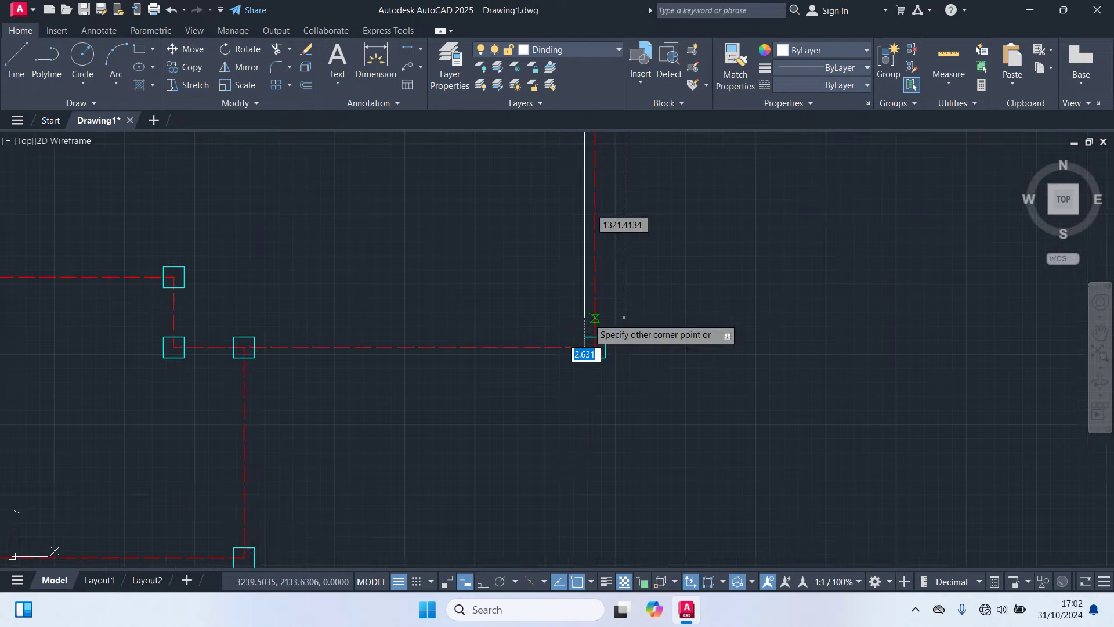
{"action": "left_click", "coordinate": [605, 336]}
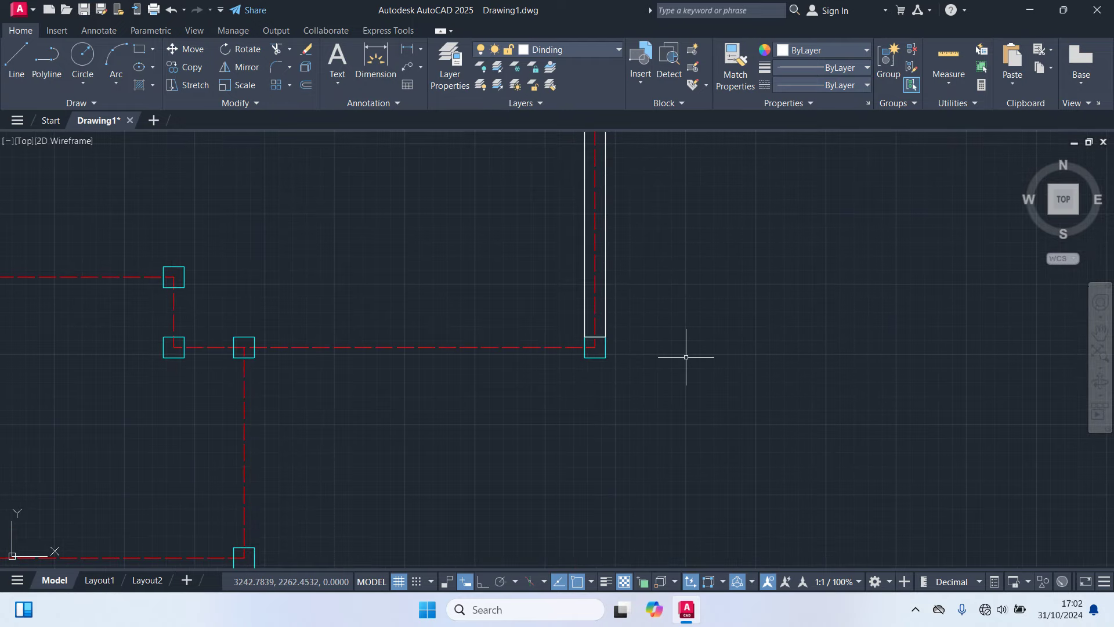
Step: Draw the lower horizontal wall rectangle across to the right corner
{"action": "key", "text": "Return"}
{"action": "middle_click_drag", "start_coordinate": [517, 361], "coordinate": [767, 379]}
{"action": "scroll", "coordinate": [789, 377], "scroll_direction": "up", "scroll_amount": 4}
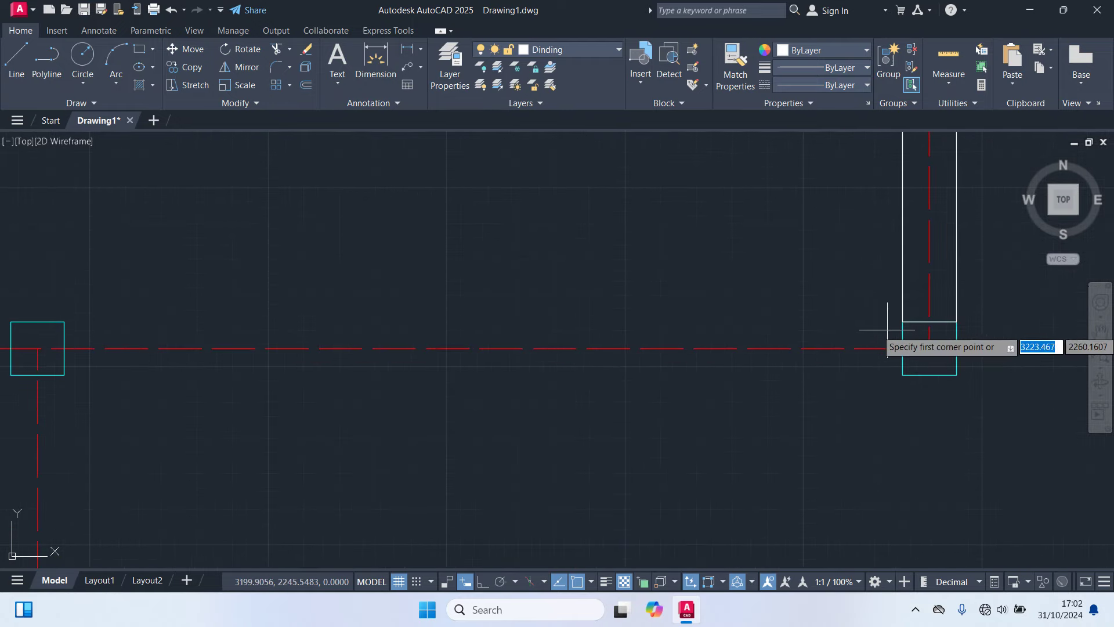
{"action": "left_click", "coordinate": [841, 348]}
{"action": "middle_click_drag", "start_coordinate": [473, 348], "coordinate": [400, 355]}
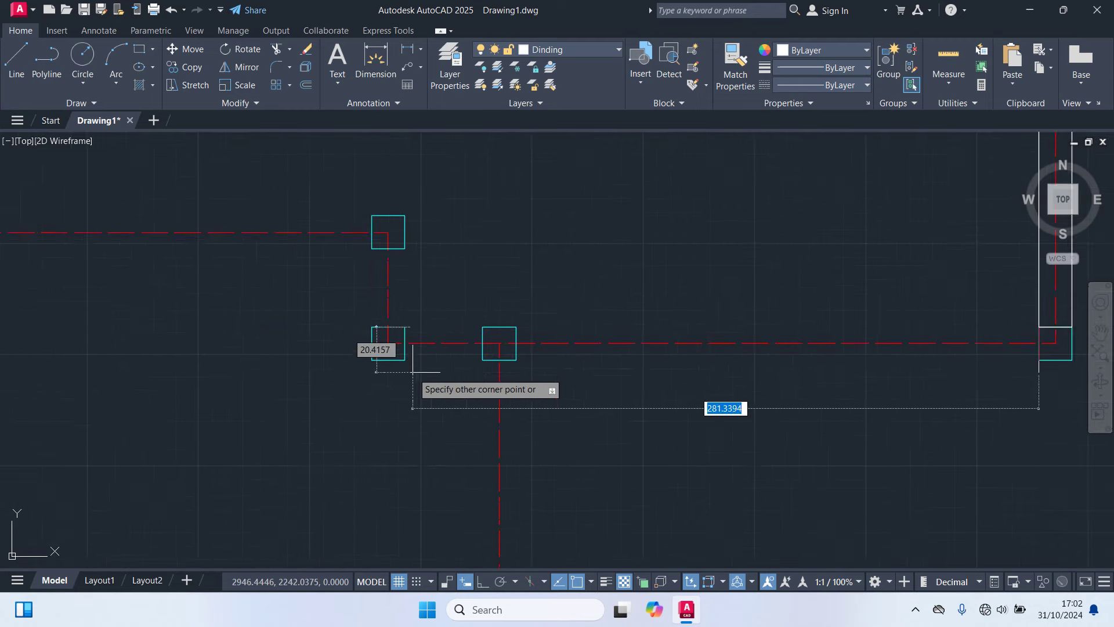
{"action": "left_click", "coordinate": [401, 355]}
{"action": "scroll", "coordinate": [400, 355], "scroll_direction": "down", "scroll_amount": 3}
Step: Draw a vertical wall rectangle from the middle column down to the lower column
{"action": "key", "text": "Return"}
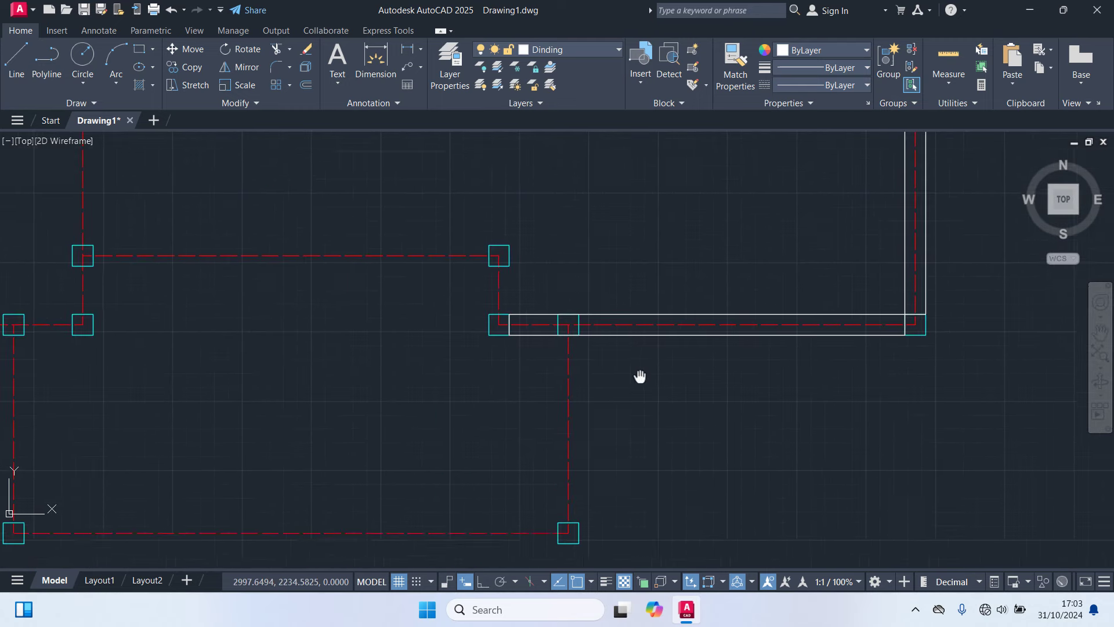
{"action": "middle_click_drag", "start_coordinate": [618, 411], "coordinate": [627, 315]}
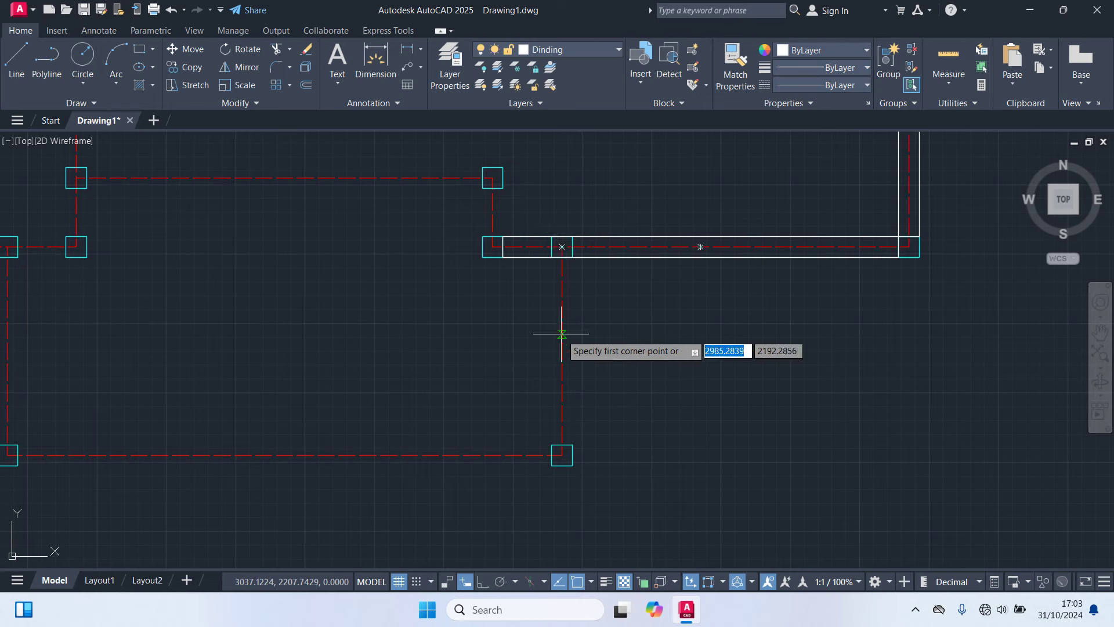
{"action": "scroll", "coordinate": [543, 271], "scroll_direction": "up", "scroll_amount": 2}
{"action": "left_click", "coordinate": [627, 248]}
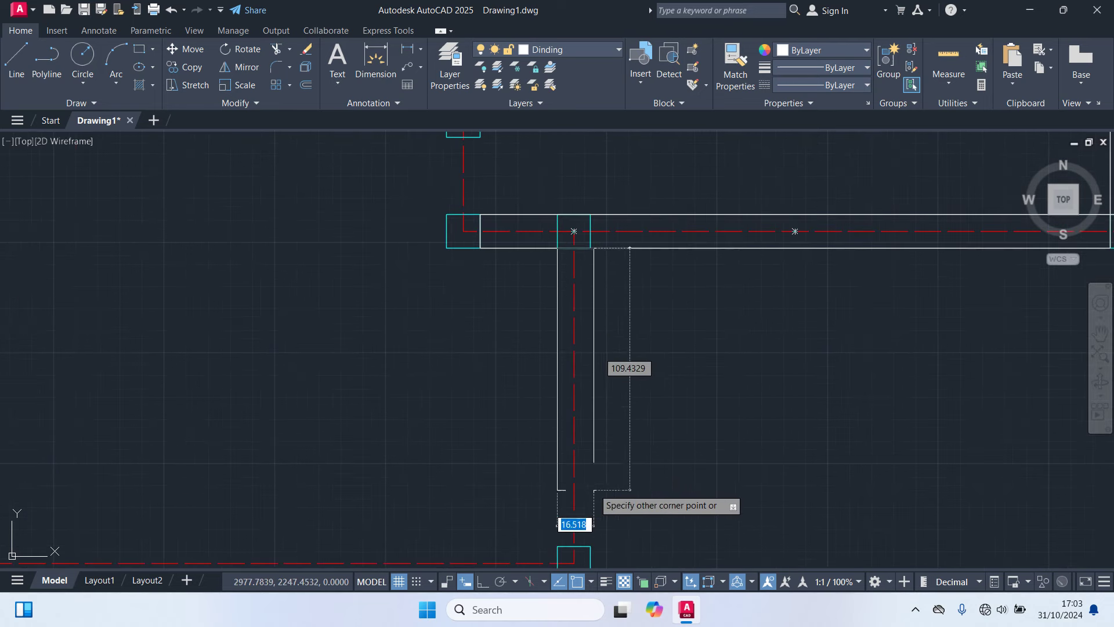
{"action": "left_click", "coordinate": [590, 547]}
{"action": "scroll", "coordinate": [548, 316], "scroll_direction": "down", "scroll_amount": 2}
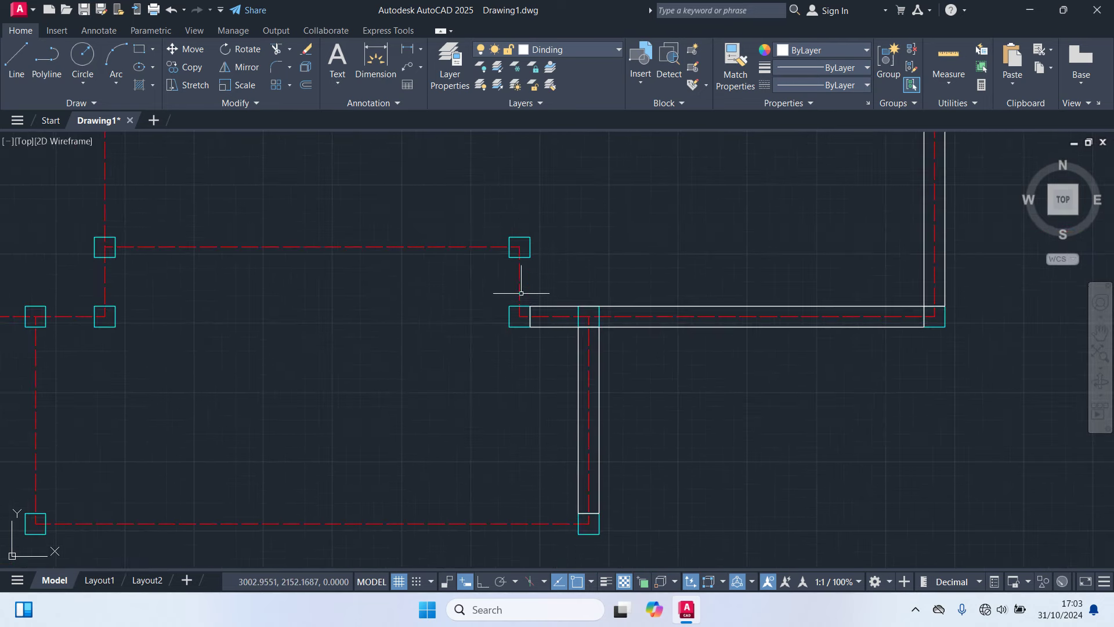
{"action": "scroll", "coordinate": [550, 304], "scroll_direction": "up", "scroll_amount": 2}
{"action": "left_click", "coordinate": [541, 322]}
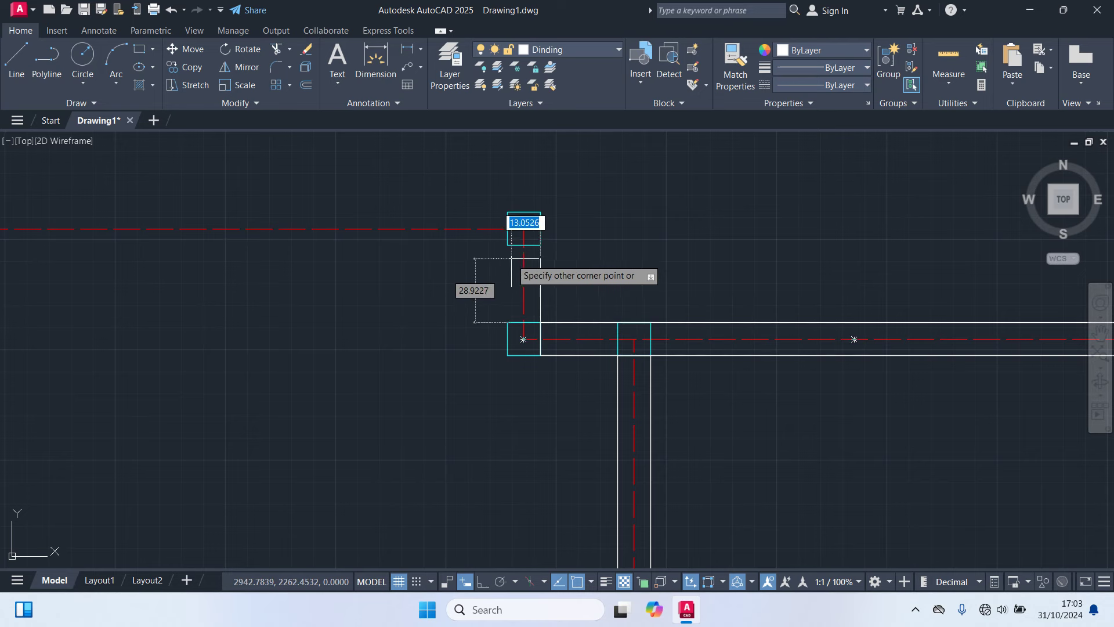
{"action": "scroll", "coordinate": [576, 236], "scroll_direction": "down", "scroll_amount": 2}
{"action": "middle_click_drag", "start_coordinate": [577, 237], "coordinate": [759, 301]}
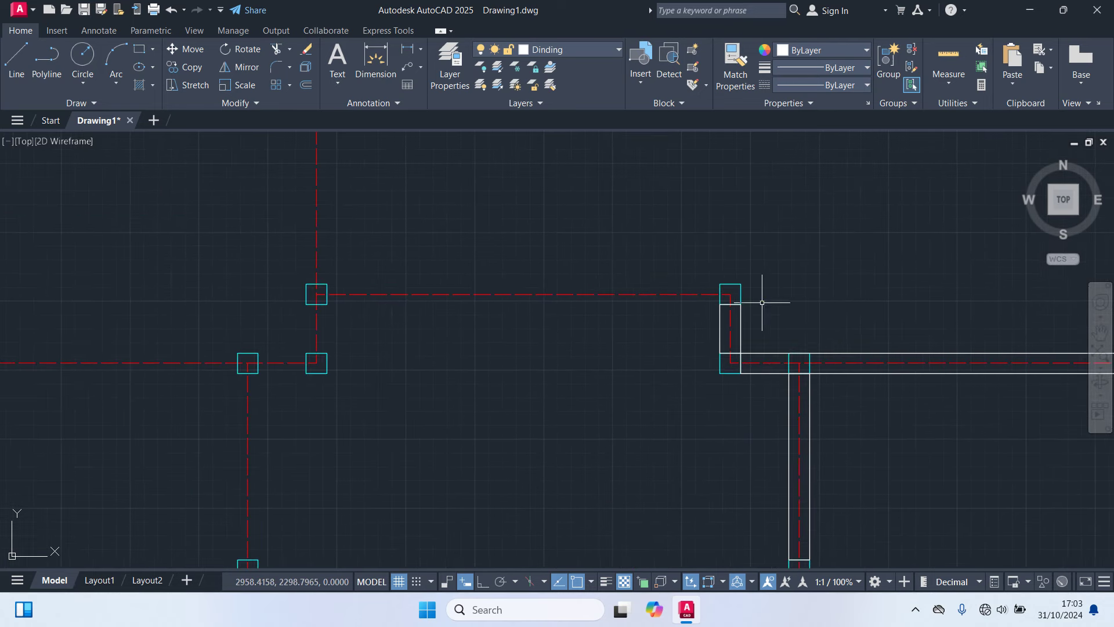
{"action": "scroll", "coordinate": [726, 284], "scroll_direction": "up", "scroll_amount": 2}
Step: Draw a horizontal wall rectangle from the upper column to the left column
{"action": "key", "text": "Return"}
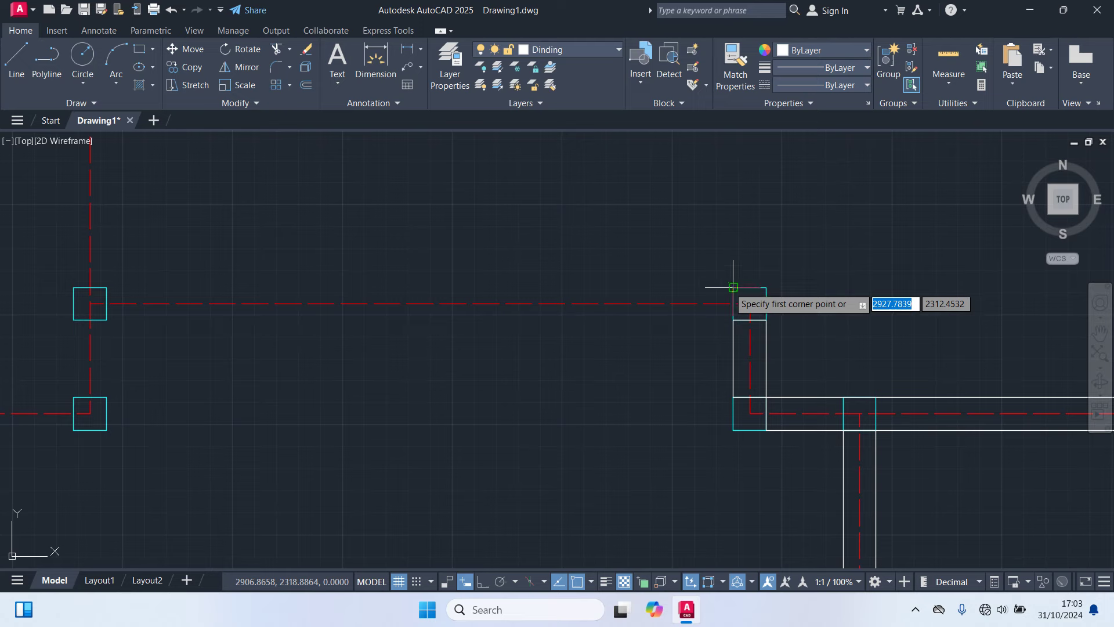
{"action": "left_click", "coordinate": [732, 286]}
{"action": "left_click", "coordinate": [106, 320]}
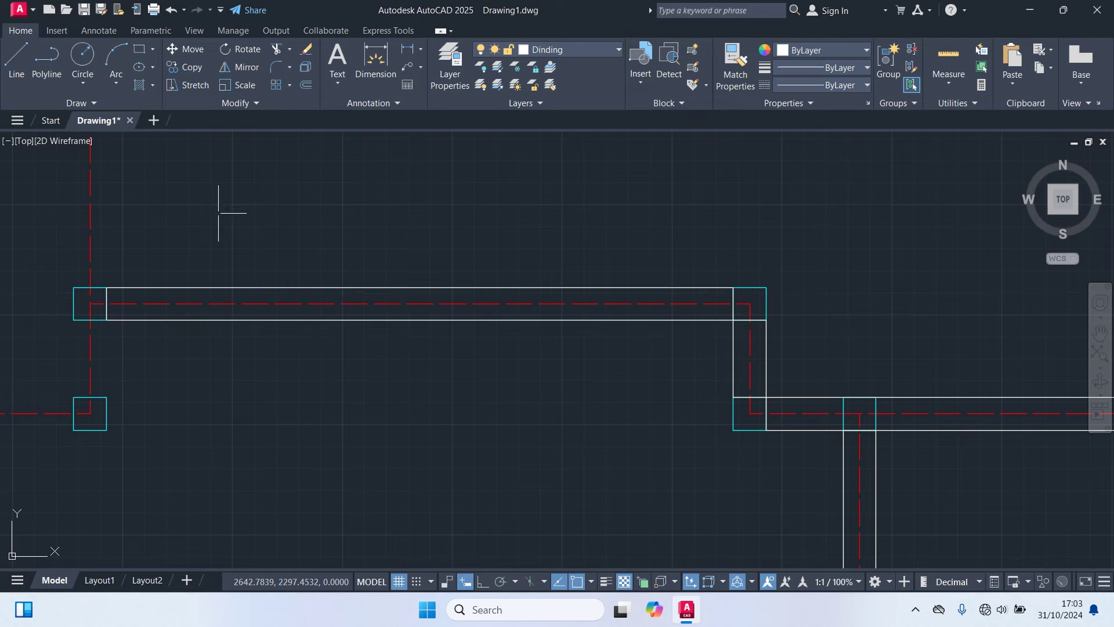
{"action": "scroll", "coordinate": [255, 213], "scroll_direction": "down", "scroll_amount": 4}
{"action": "middle_click_drag", "start_coordinate": [274, 302], "coordinate": [611, 334]}
{"action": "scroll", "coordinate": [529, 314], "scroll_direction": "up", "scroll_amount": 4}
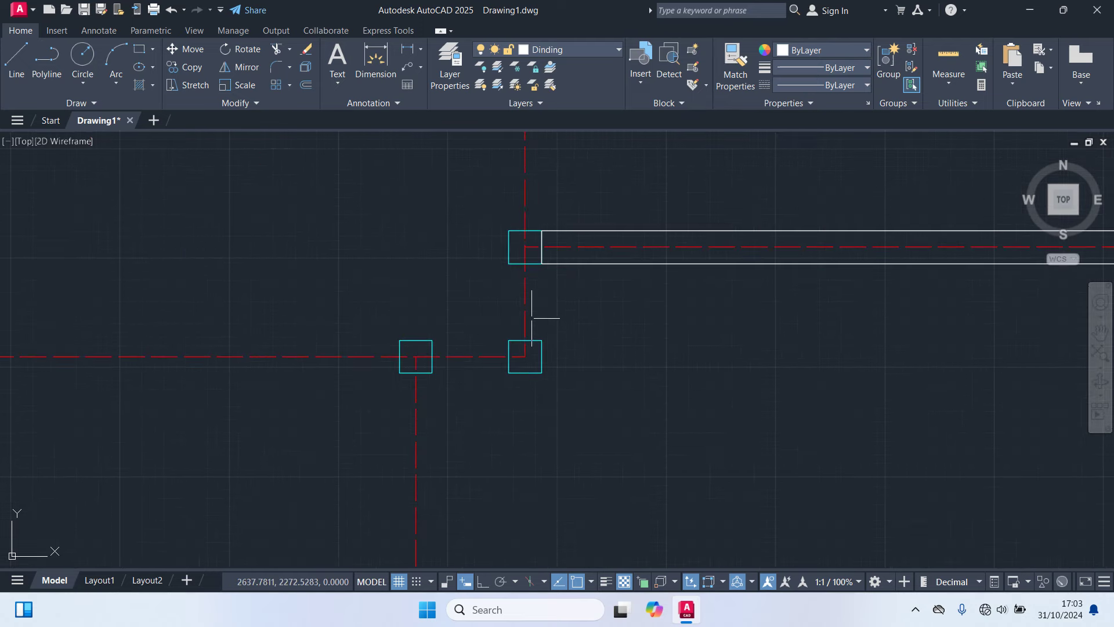
Step: Draw the left horizontal wall rectangle between column corners
{"action": "key", "text": "Return"}
{"action": "left_click", "coordinate": [509, 264]}
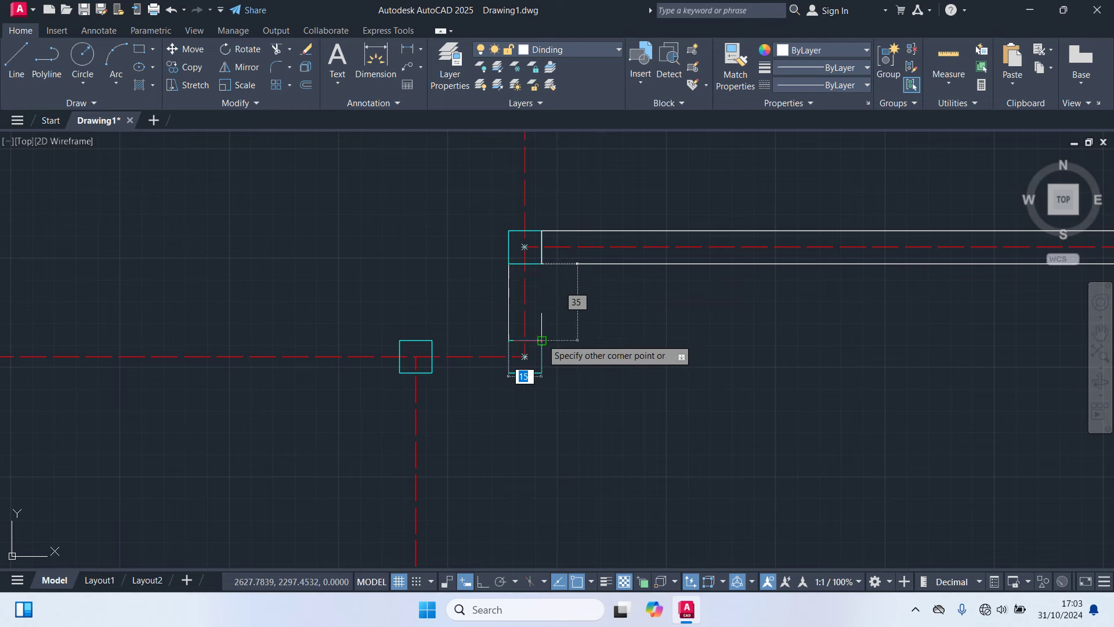
{"action": "scroll", "coordinate": [464, 353], "scroll_direction": "down", "scroll_amount": 3}
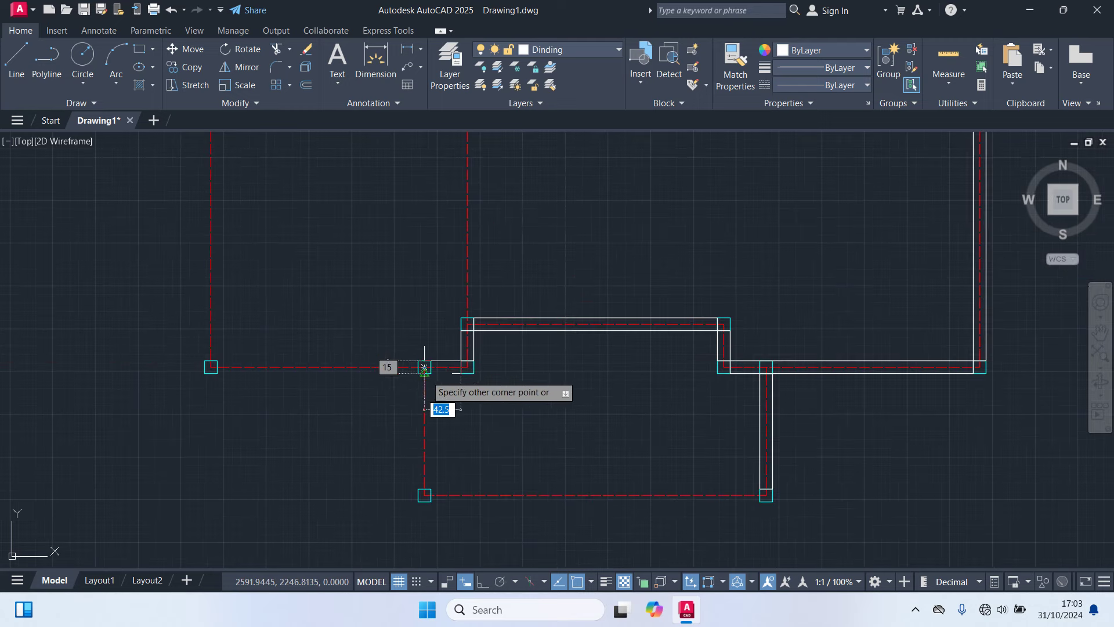
{"action": "scroll", "coordinate": [244, 367], "scroll_direction": "up", "scroll_amount": 3}
{"action": "left_click", "coordinate": [167, 373]}
{"action": "scroll", "coordinate": [373, 454], "scroll_direction": "down", "scroll_amount": 3}
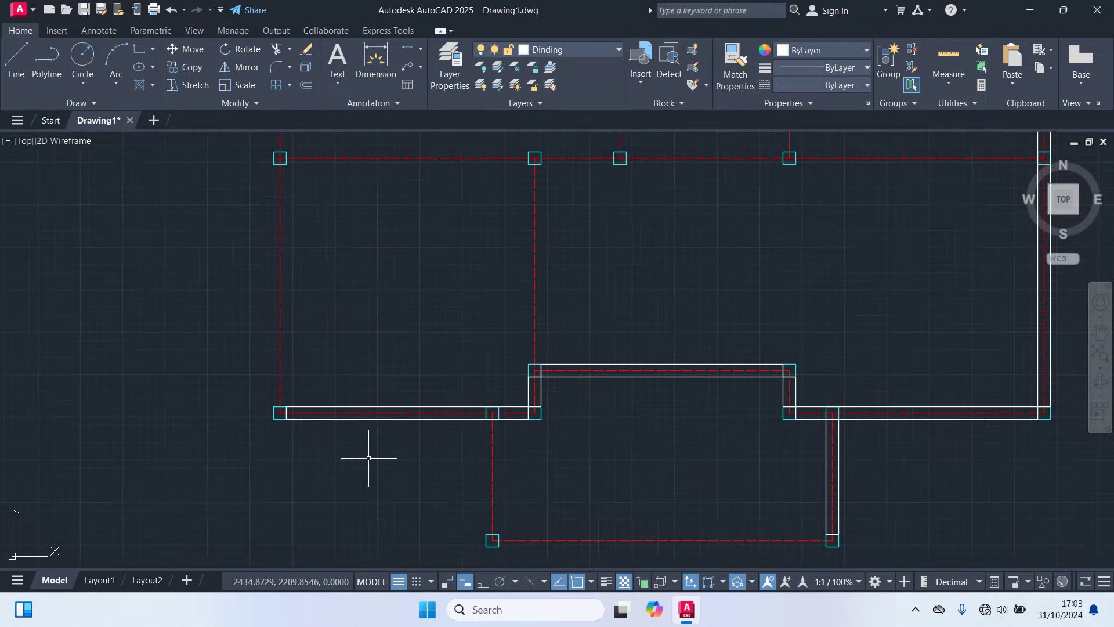
{"action": "scroll", "coordinate": [373, 455], "scroll_direction": "up", "scroll_amount": 2}
{"action": "scroll", "coordinate": [594, 361], "scroll_direction": "up", "scroll_amount": 2}
{"action": "scroll", "coordinate": [586, 350], "scroll_direction": "up", "scroll_amount": 2}
Step: Draw another vertical wall rectangle down to the lower column
{"action": "key", "text": "space"}
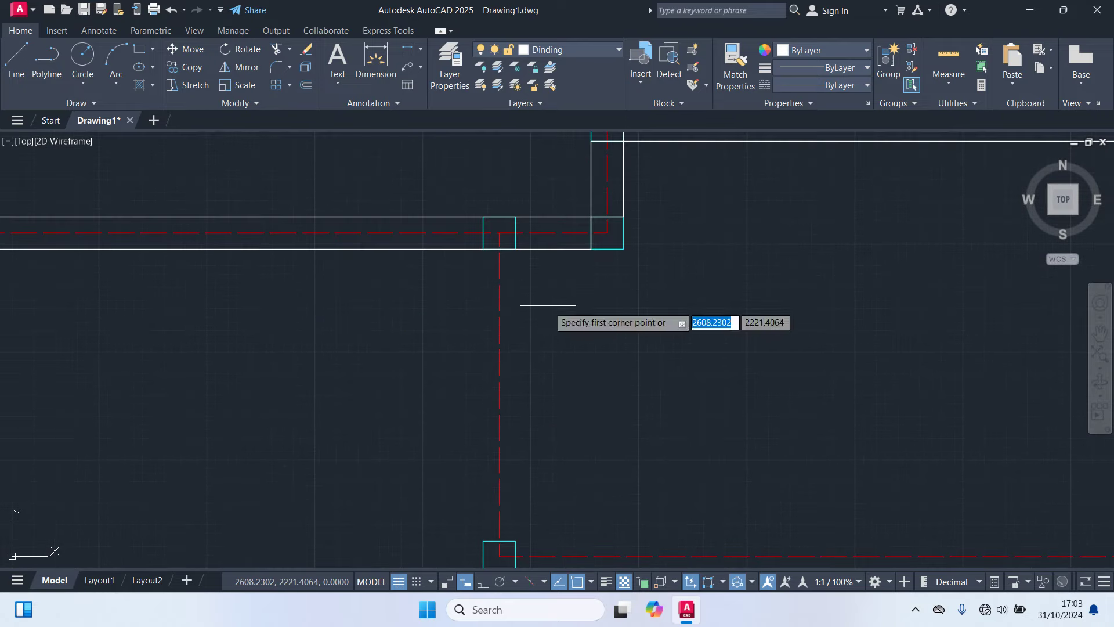
{"action": "middle_click_drag", "start_coordinate": [482, 255], "coordinate": [470, 175]}
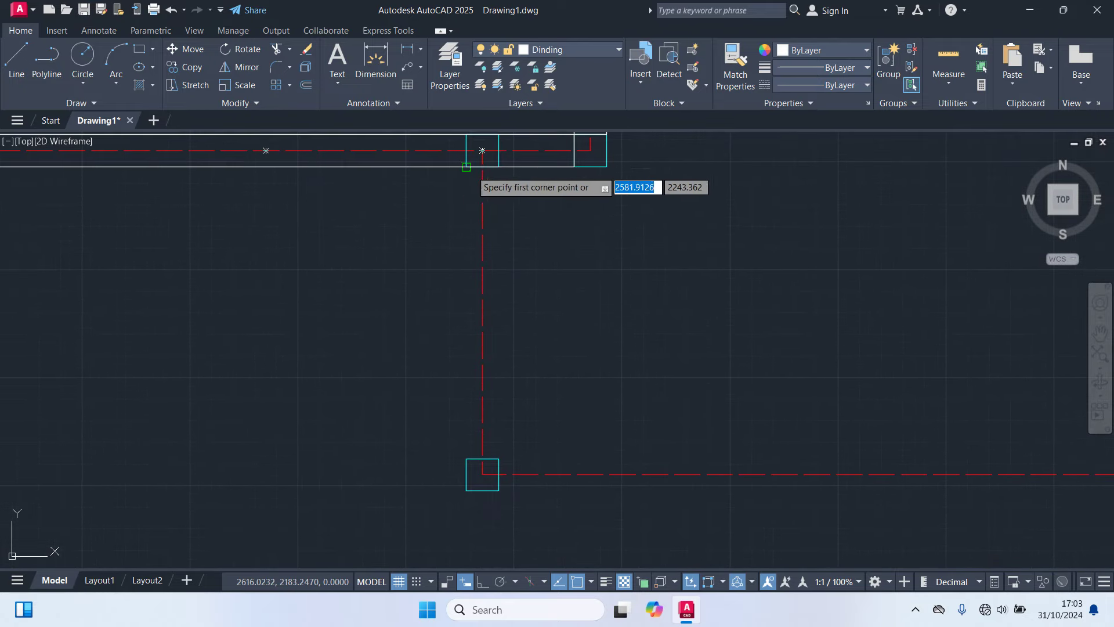
{"action": "left_click", "coordinate": [466, 167]}
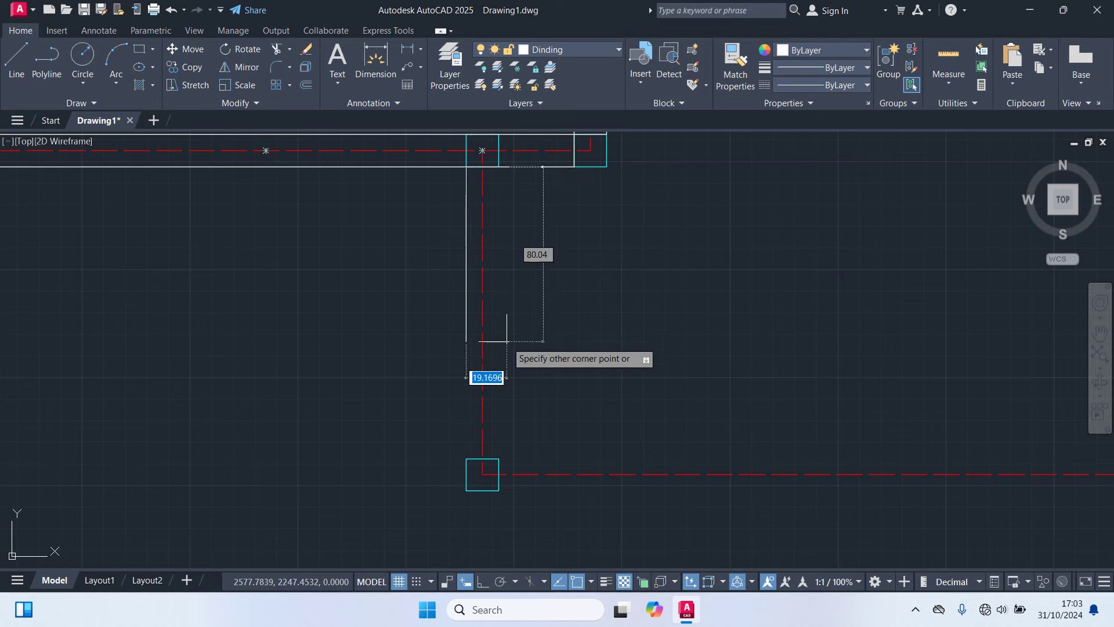
{"action": "left_click", "coordinate": [498, 459]}
{"action": "middle_click_drag", "start_coordinate": [498, 459], "coordinate": [418, 414]}
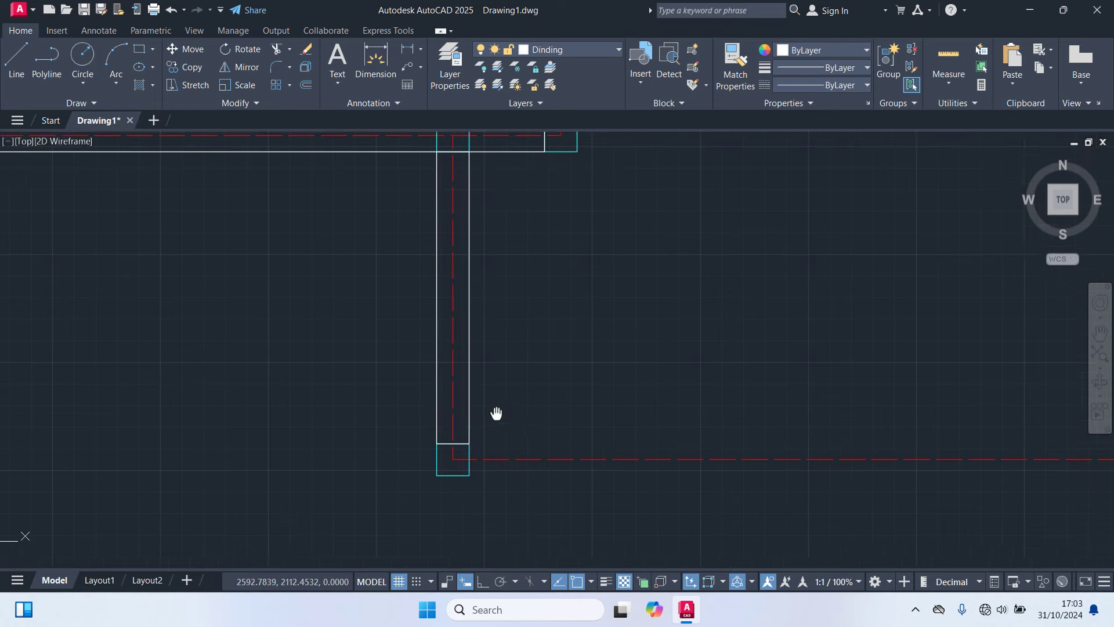
Step: Draw the bottom wall rectangle of the projecting room
{"action": "key", "text": "space"}
{"action": "left_click", "coordinate": [402, 430]}
{"action": "scroll", "coordinate": [441, 429], "scroll_direction": "down", "scroll_amount": 3}
{"action": "scroll", "coordinate": [494, 436], "scroll_direction": "up", "scroll_amount": 2}
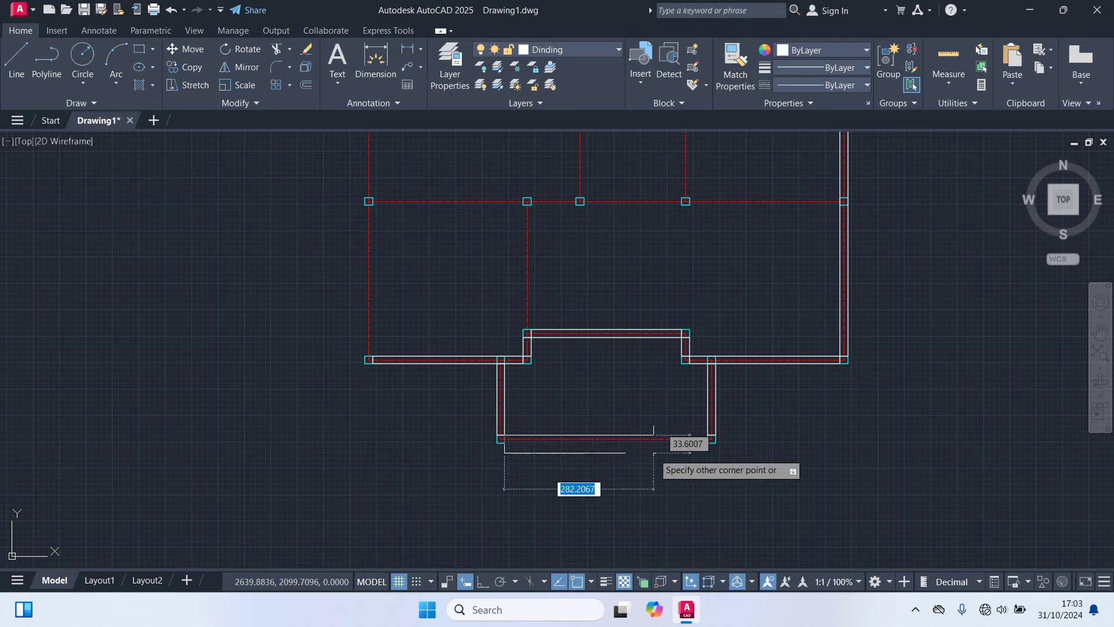
{"action": "scroll", "coordinate": [580, 429], "scroll_direction": "up", "scroll_amount": 2}
{"action": "left_click", "coordinate": [798, 418]}
{"action": "scroll", "coordinate": [662, 467], "scroll_direction": "down", "scroll_amount": 2}
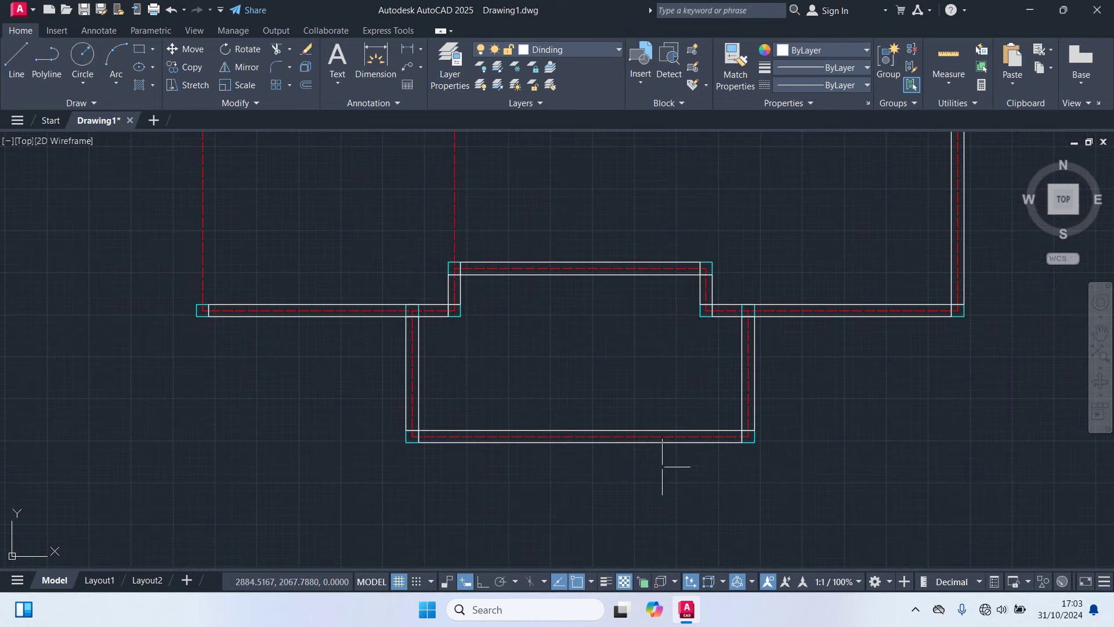
Step: Draw a vertical wall rectangle from the wall corner up to the top column
{"action": "middle_click_drag", "start_coordinate": [330, 241], "coordinate": [299, 433]}
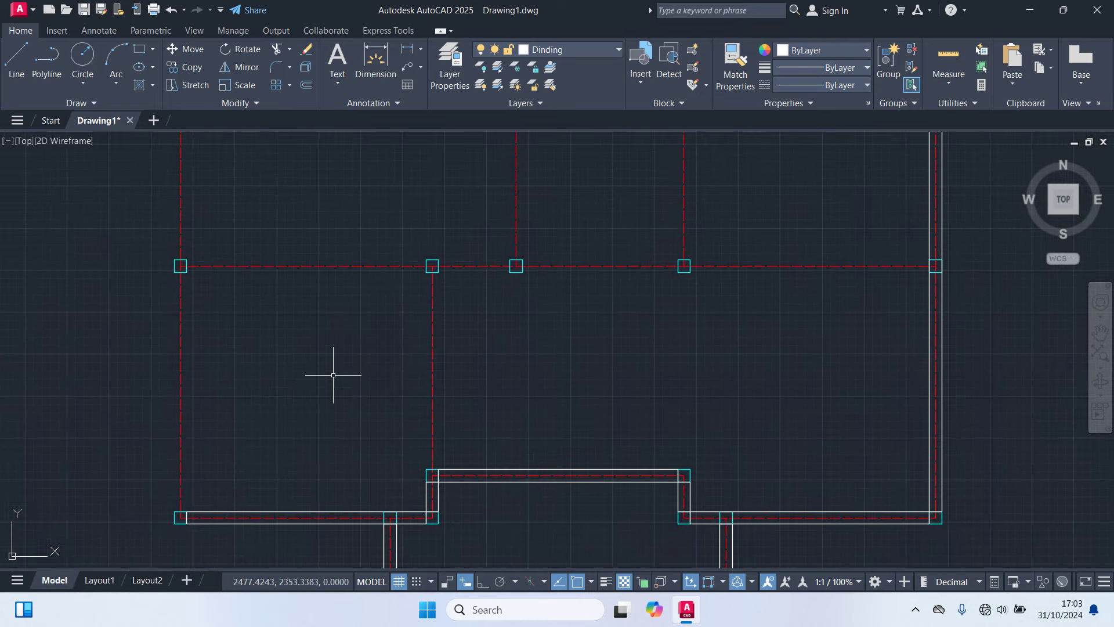
{"action": "scroll", "coordinate": [431, 436], "scroll_direction": "up", "scroll_amount": 2}
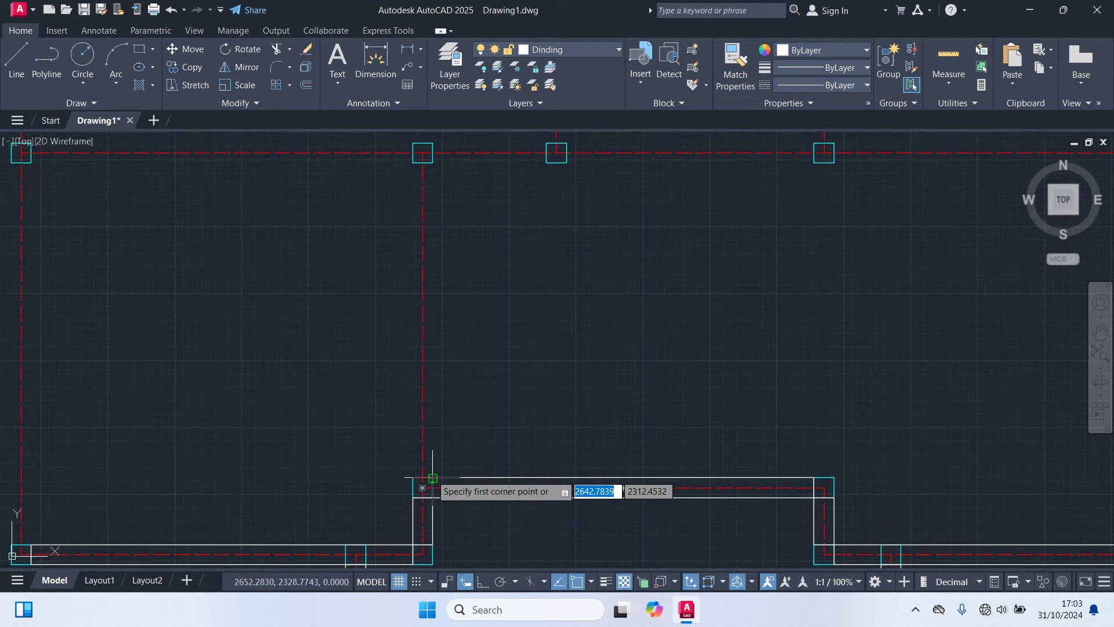
{"action": "left_click", "coordinate": [413, 478]}
{"action": "left_click", "coordinate": [432, 153]}
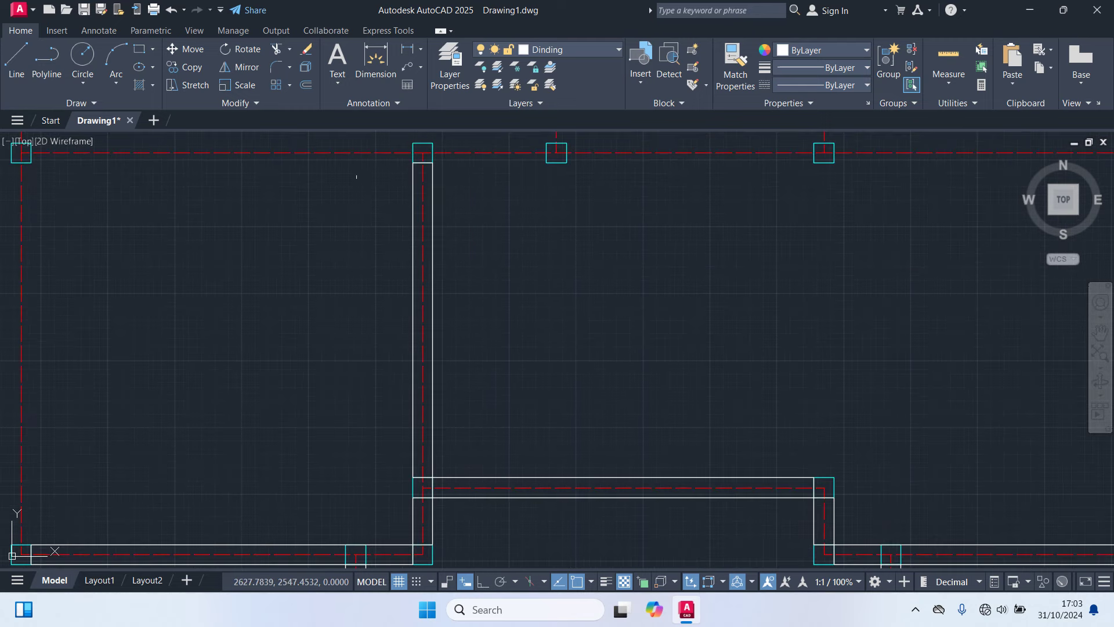
{"action": "scroll", "coordinate": [348, 232], "scroll_direction": "down", "scroll_amount": 3}
{"action": "middle_click_drag", "start_coordinate": [342, 236], "coordinate": [496, 269]}
{"action": "middle_click_drag", "start_coordinate": [801, 291], "coordinate": [727, 376]}
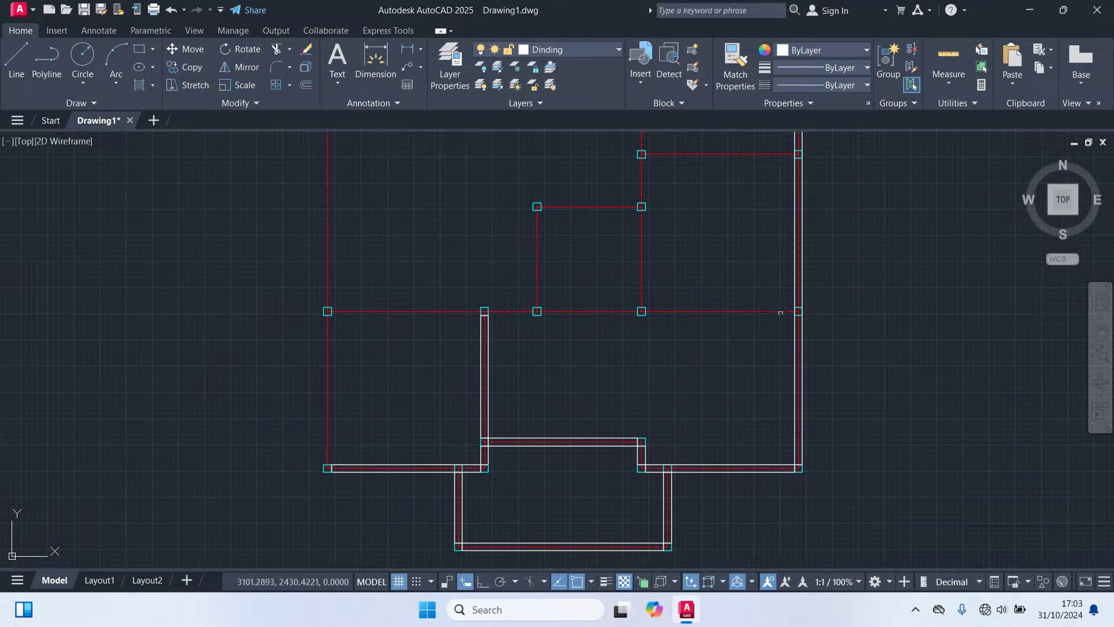
{"action": "scroll", "coordinate": [785, 292], "scroll_direction": "up", "scroll_amount": 2}
Step: Pan and zoom across the floor plan to check the walled perimeter
{"action": "key", "text": "Return"}
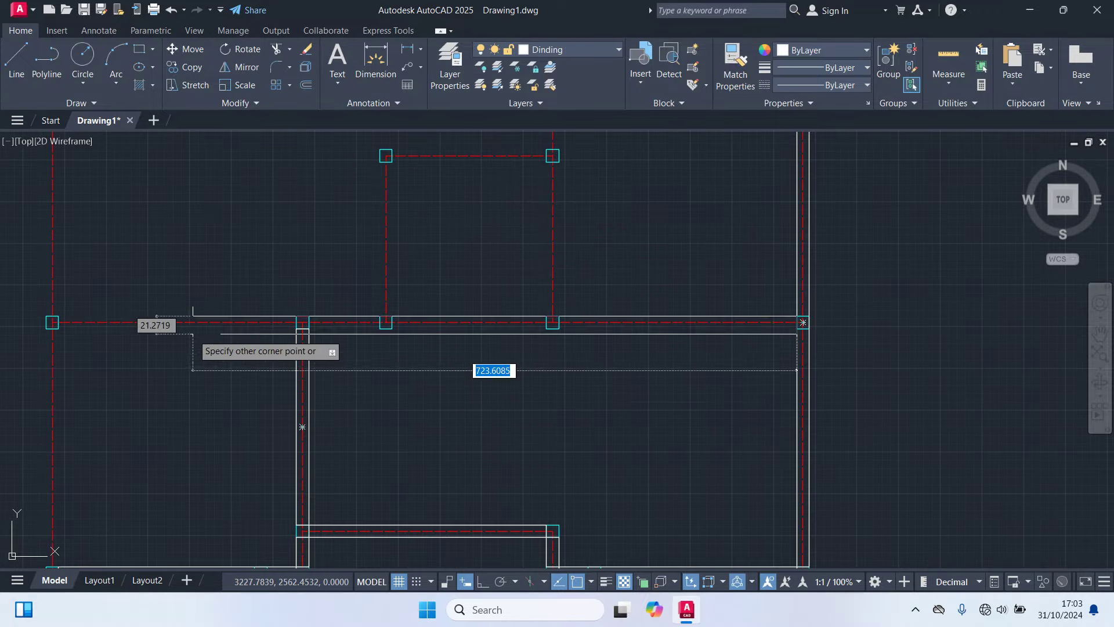
{"action": "middle_click_drag", "start_coordinate": [192, 316], "coordinate": [570, 348]}
{"action": "scroll", "coordinate": [460, 342], "scroll_direction": "up", "scroll_amount": 3}
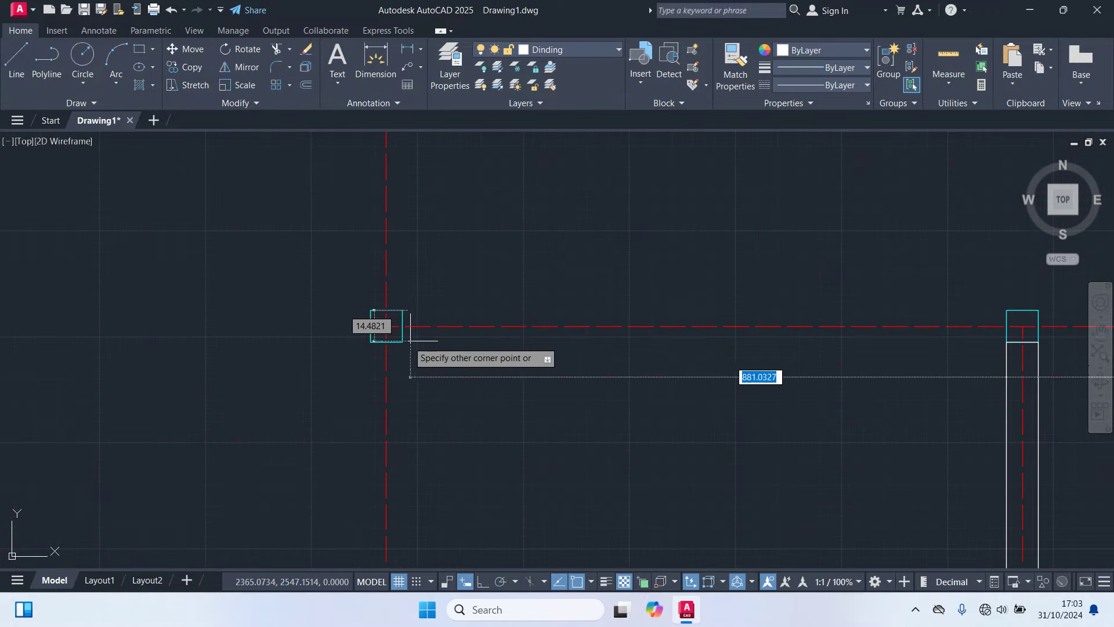
{"action": "scroll", "coordinate": [385, 323], "scroll_direction": "down", "scroll_amount": 5}
{"action": "middle_click_drag", "start_coordinate": [498, 385], "coordinate": [512, 393]}
{"action": "scroll", "coordinate": [506, 353], "scroll_direction": "up", "scroll_amount": 4}
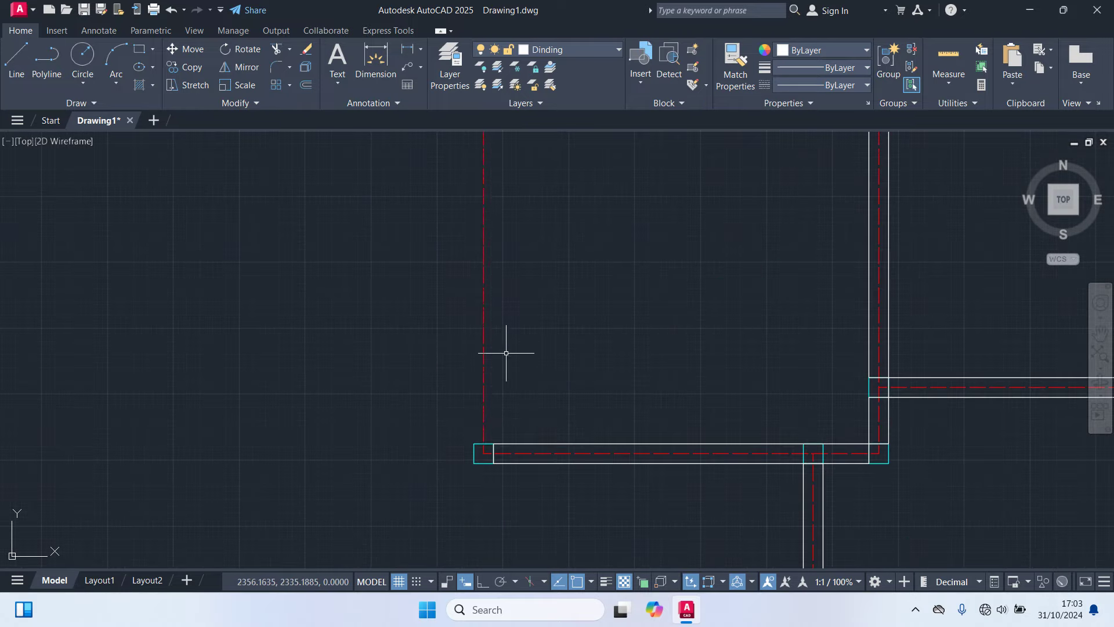
{"action": "scroll", "coordinate": [494, 444], "scroll_direction": "down", "scroll_amount": 5}
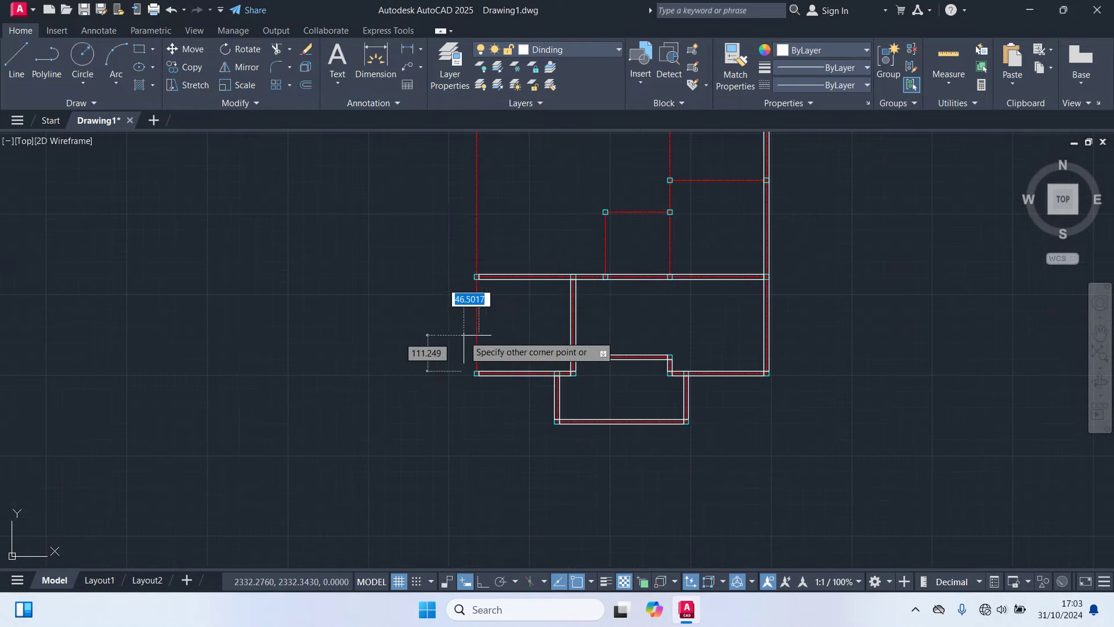
{"action": "middle_click_drag", "start_coordinate": [468, 226], "coordinate": [468, 360]}
{"action": "middle_click_drag", "start_coordinate": [436, 172], "coordinate": [400, 392]}
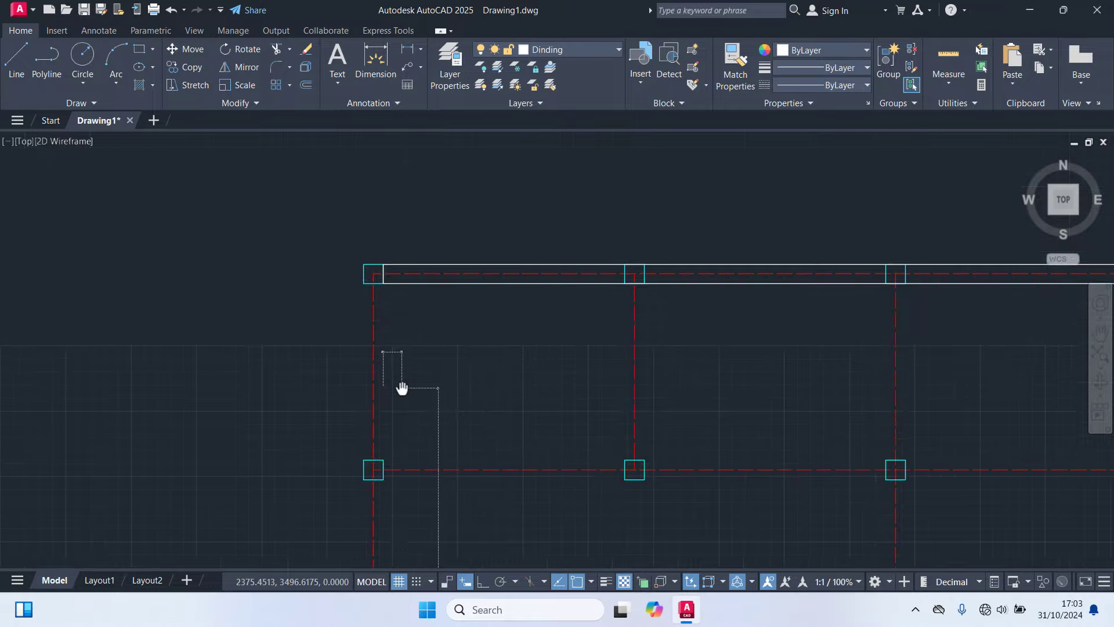
{"action": "scroll", "coordinate": [375, 273], "scroll_direction": "up", "scroll_amount": 2}
{"action": "scroll", "coordinate": [377, 263], "scroll_direction": "down", "scroll_amount": 4}
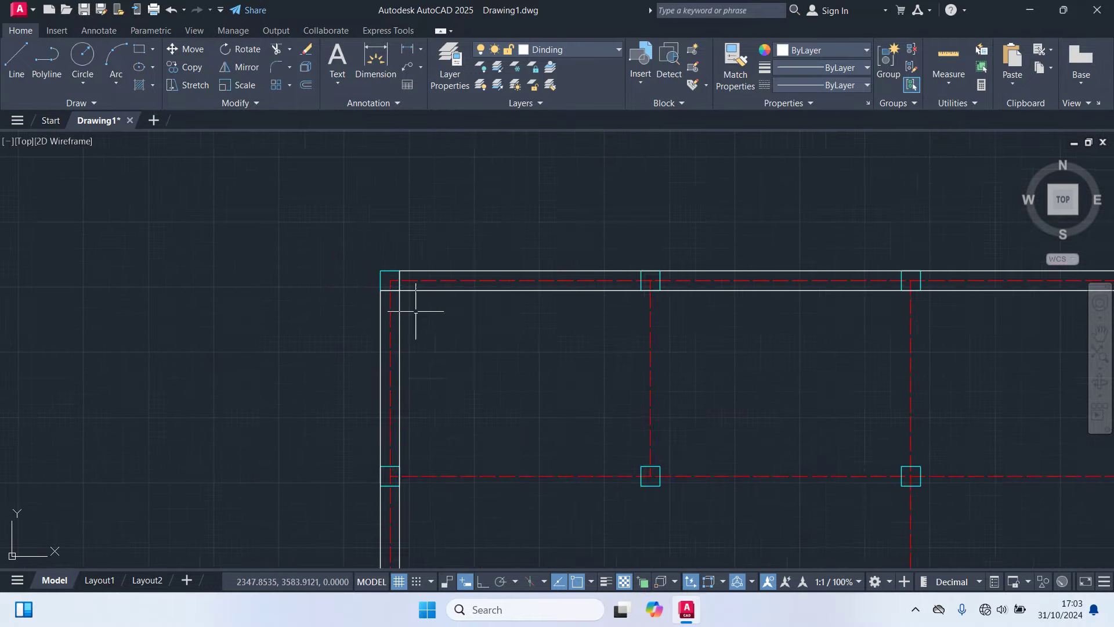
{"action": "scroll", "coordinate": [497, 363], "scroll_direction": "down", "scroll_amount": 2}
{"action": "scroll", "coordinate": [495, 421], "scroll_direction": "down", "scroll_amount": 2}
{"action": "middle_click_drag", "start_coordinate": [495, 421], "coordinate": [452, 219]}
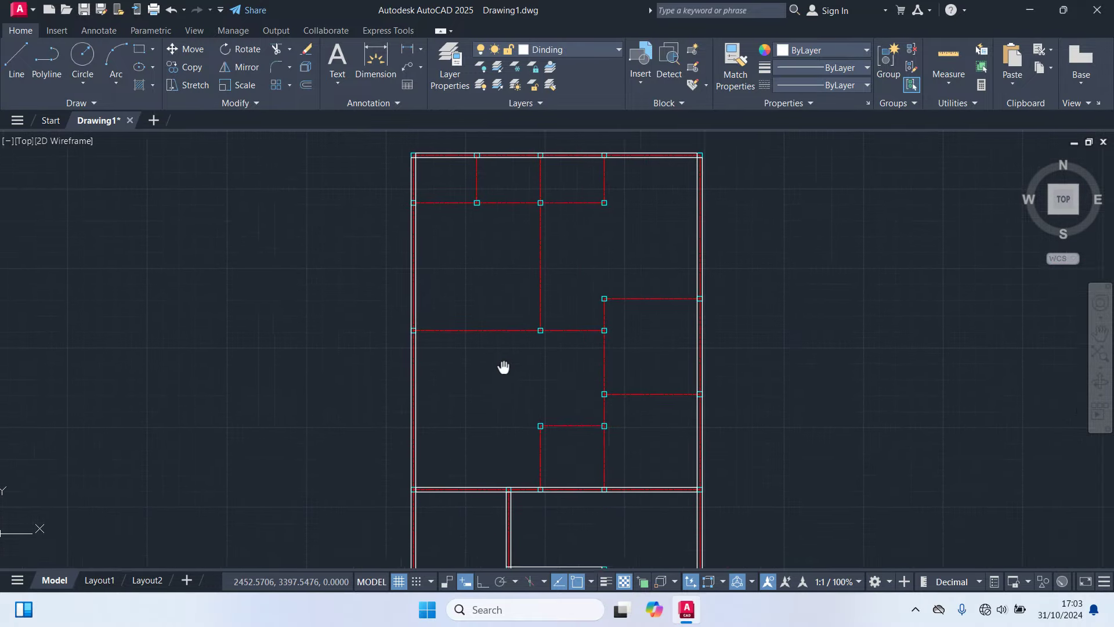
Step: Draw the first interior wall strip between the two upper columns
{"action": "middle_click_drag", "start_coordinate": [503, 368], "coordinate": [467, 236]}
{"action": "scroll", "coordinate": [497, 366], "scroll_direction": "up", "scroll_amount": 3}
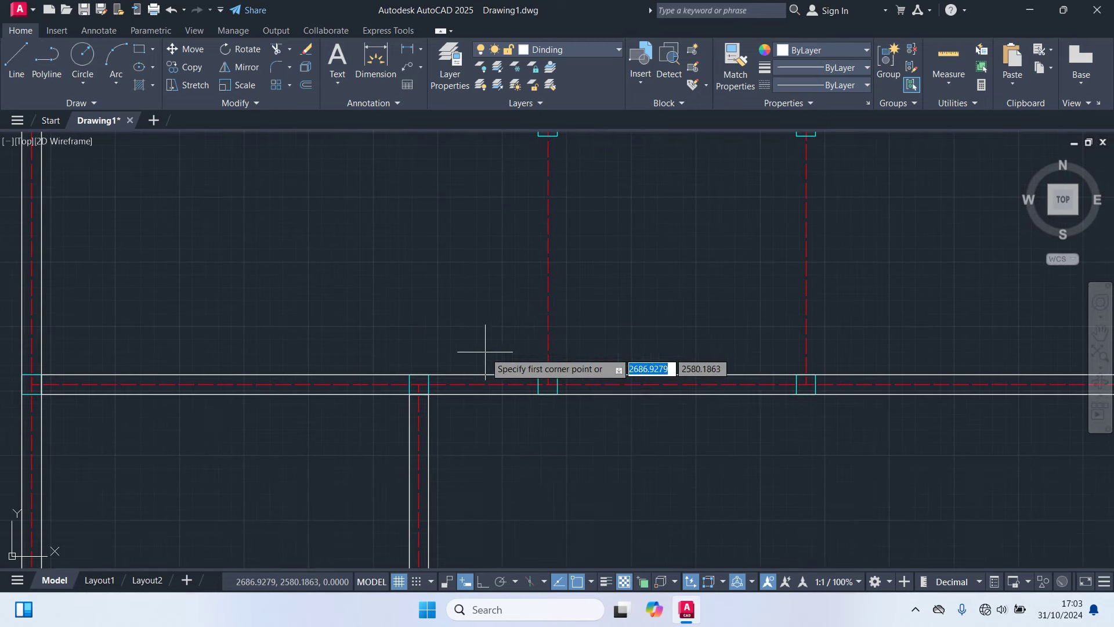
{"action": "left_click", "coordinate": [551, 376]}
{"action": "middle_click_drag", "start_coordinate": [521, 242], "coordinate": [517, 343]}
{"action": "scroll", "coordinate": [535, 264], "scroll_direction": "up", "scroll_amount": 2}
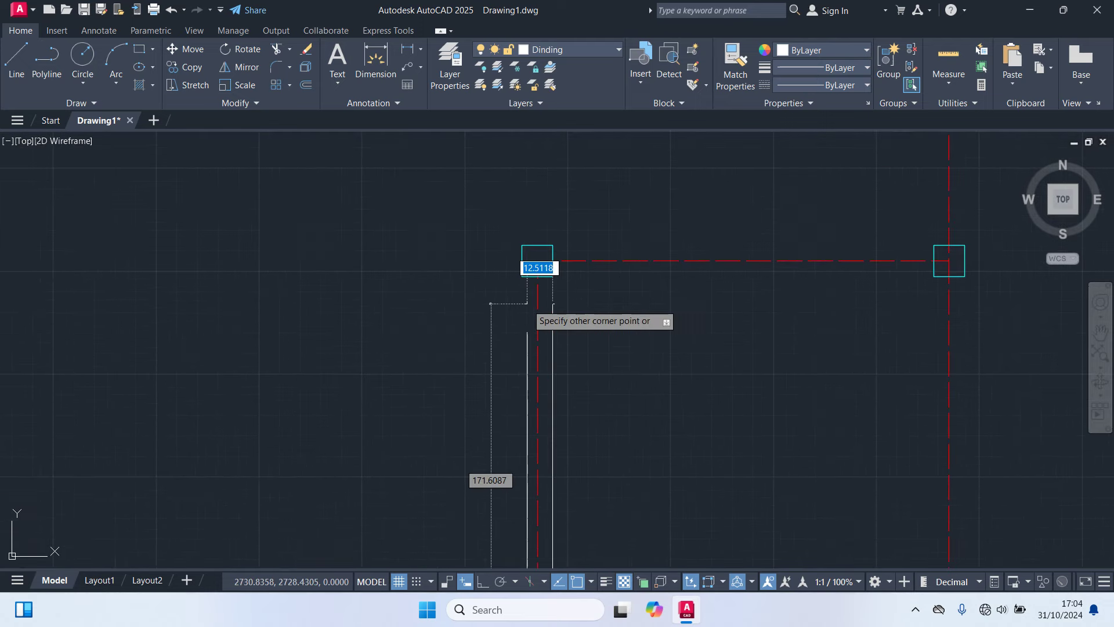
{"action": "mouse_move", "coordinate": [526, 278]}
{"action": "middle_mouse_down"}
{"action": "mouse_move", "coordinate": [540, 326]}
{"action": "mouse_move", "coordinate": [455, 319]}
{"action": "middle_mouse_up"}
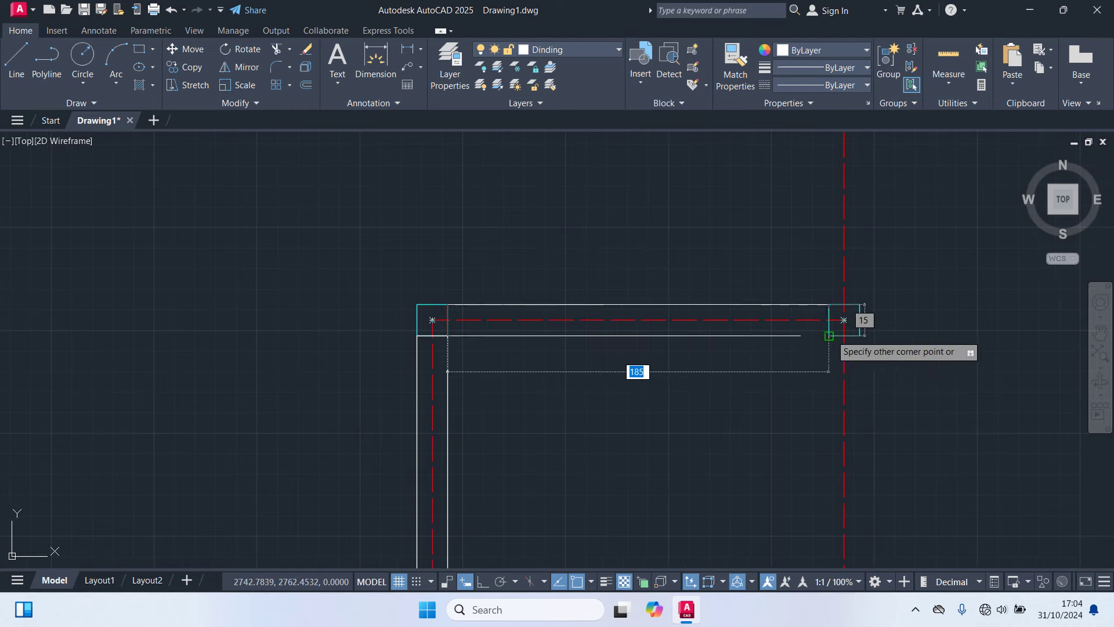
{"action": "left_click", "coordinate": [858, 336]}
{"action": "scroll", "coordinate": [746, 373], "scroll_direction": "down", "scroll_amount": 3}
{"action": "middle_click_drag", "start_coordinate": [702, 402], "coordinate": [572, 351]}
{"action": "scroll", "coordinate": [596, 373], "scroll_direction": "up", "scroll_amount": 3}
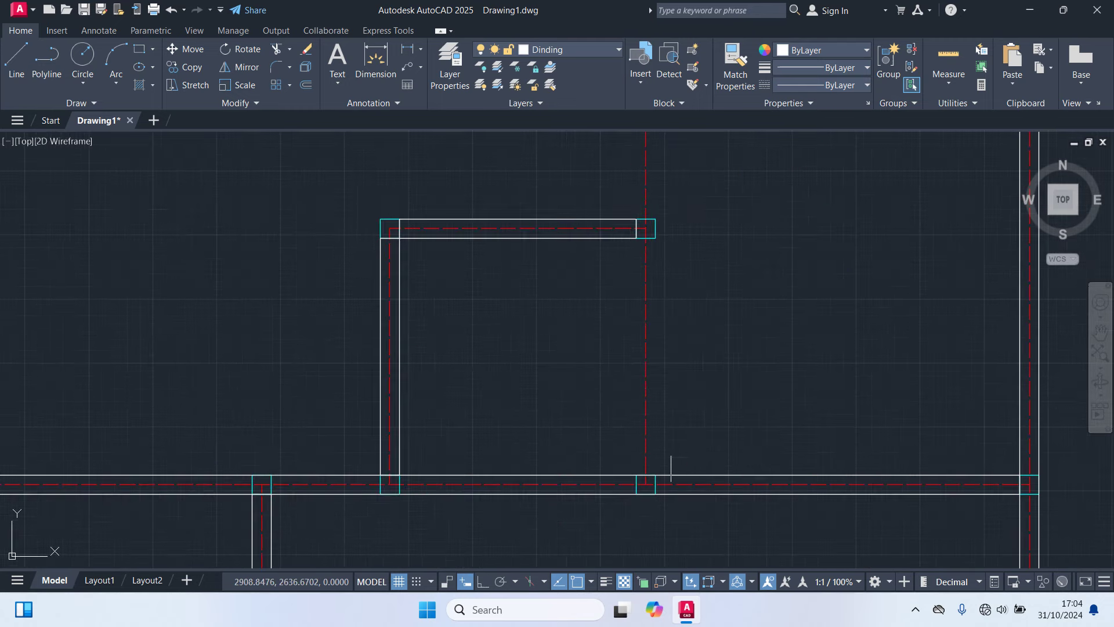
Step: Draw the long wall strip along the column line to the opposite column
{"action": "key", "text": "Return"}
{"action": "left_click", "coordinate": [657, 473]}
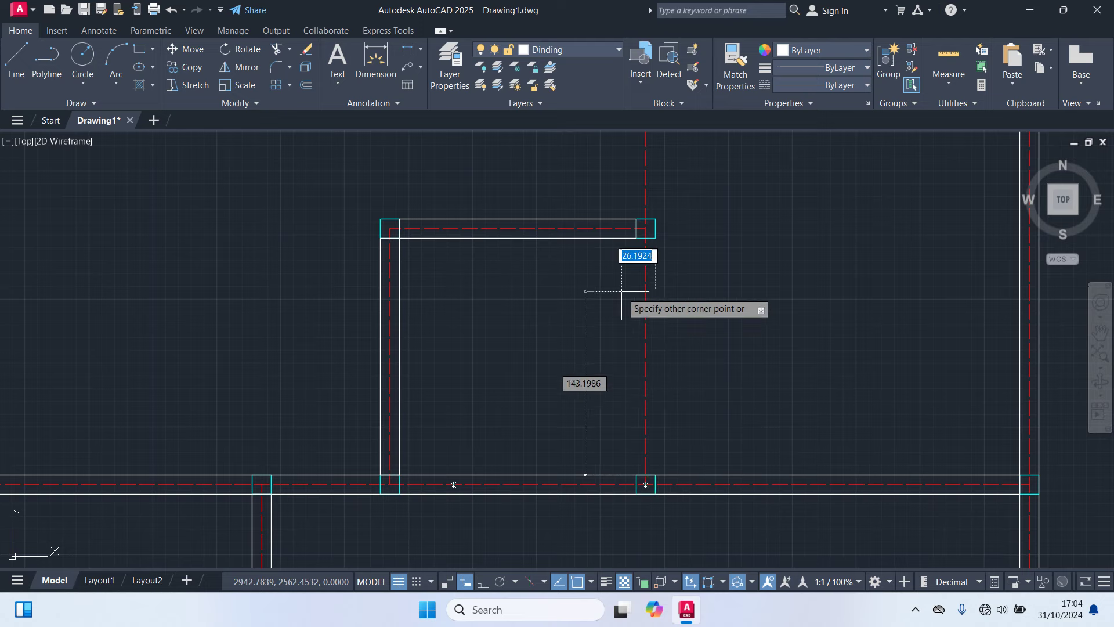
{"action": "scroll", "coordinate": [589, 293], "scroll_direction": "down", "scroll_amount": 4}
{"action": "middle_click_drag", "start_coordinate": [606, 279], "coordinate": [598, 418]}
{"action": "scroll", "coordinate": [574, 283], "scroll_direction": "up", "scroll_amount": 4}
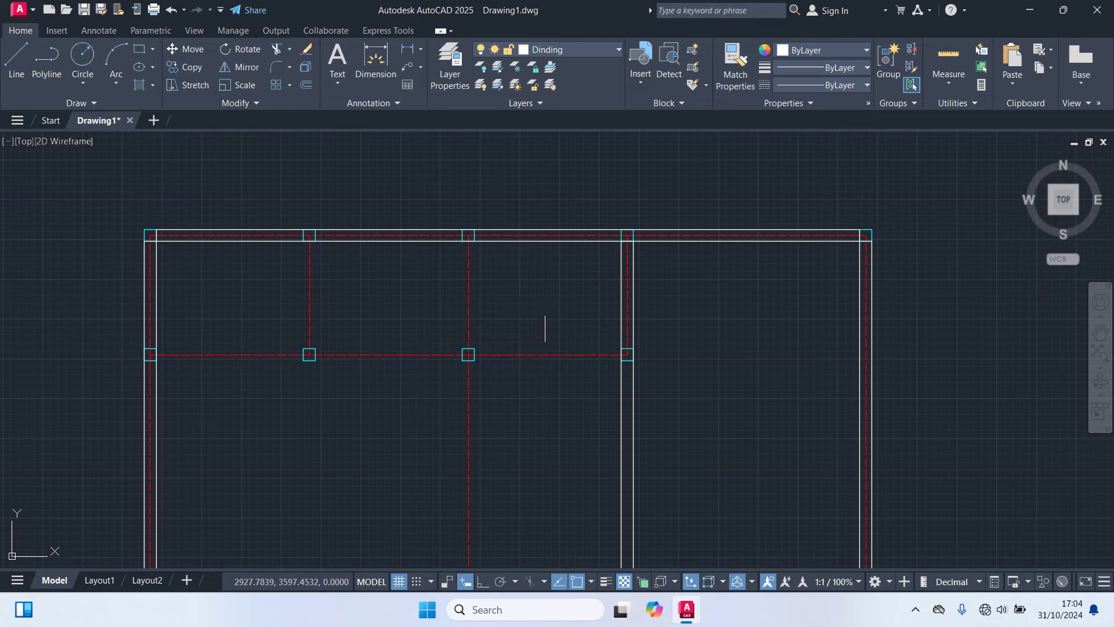
{"action": "scroll", "coordinate": [589, 348], "scroll_direction": "up", "scroll_amount": 2}
{"action": "scroll", "coordinate": [590, 348], "scroll_direction": "up", "scroll_amount": 2}
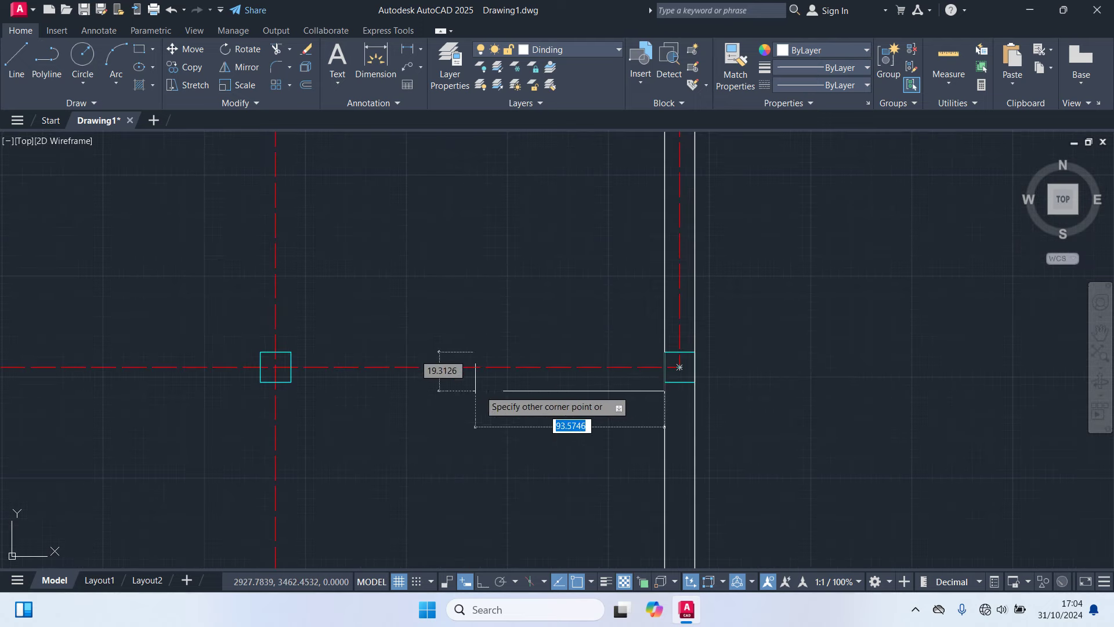
{"action": "scroll", "coordinate": [475, 390], "scroll_direction": "down", "scroll_amount": 5}
{"action": "scroll", "coordinate": [255, 394], "scroll_direction": "up", "scroll_amount": 5}
{"action": "middle_click_drag", "start_coordinate": [137, 396], "coordinate": [557, 406]}
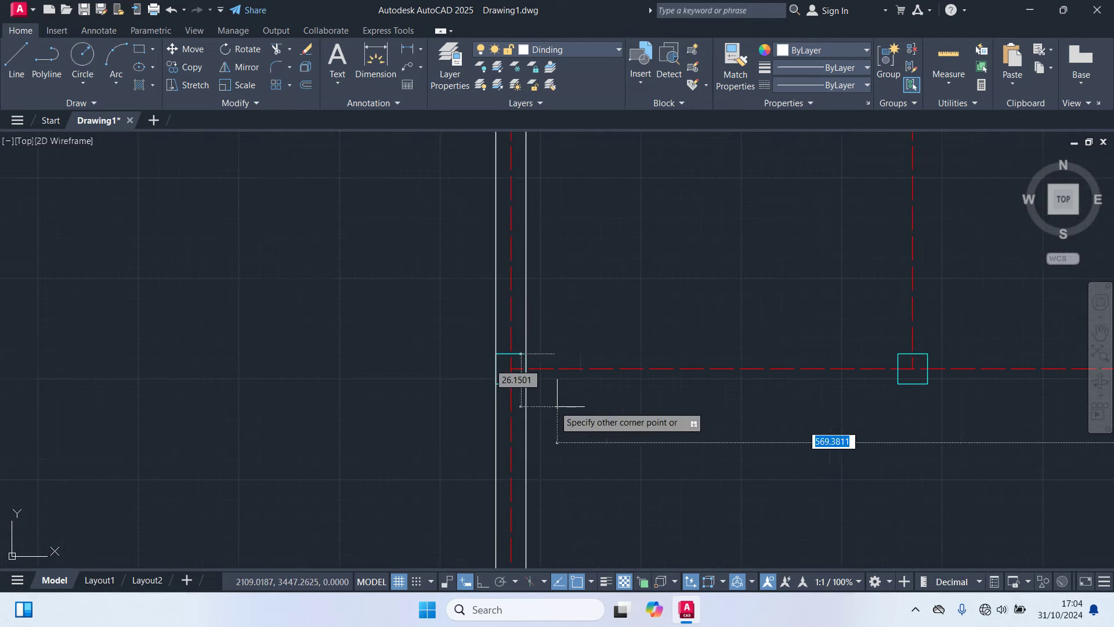
{"action": "left_click", "coordinate": [522, 382]}
{"action": "scroll", "coordinate": [656, 402], "scroll_direction": "down", "scroll_amount": 4}
{"action": "scroll", "coordinate": [712, 380], "scroll_direction": "up", "scroll_amount": 4}
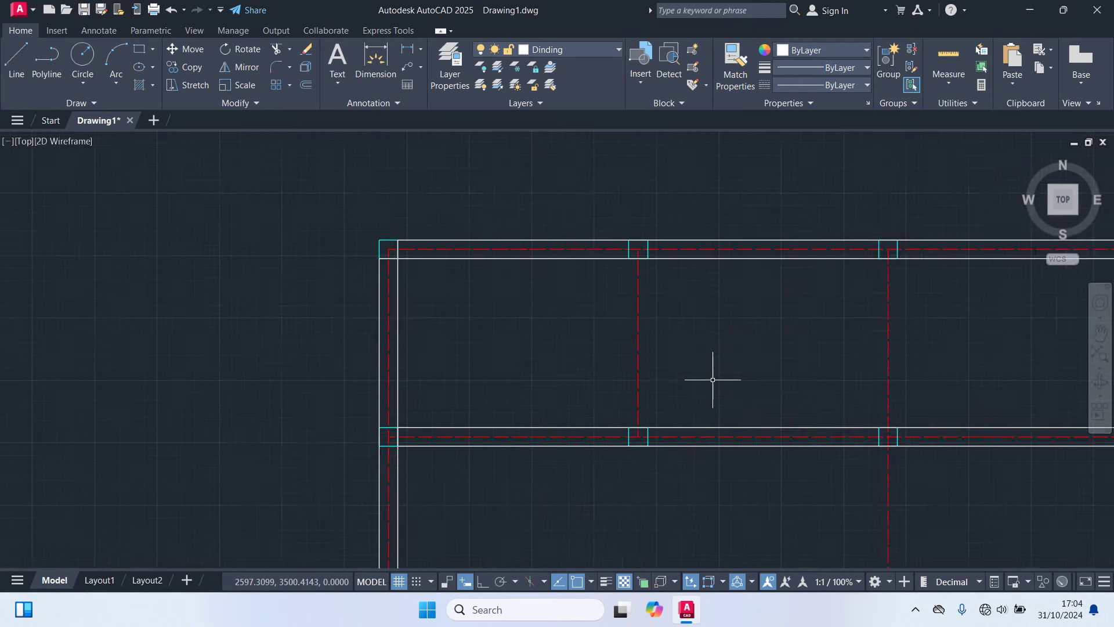
{"action": "scroll", "coordinate": [712, 379], "scroll_direction": "up", "scroll_amount": 2}
Step: Draw wall strips between the two beams and from the column corner to the lower column
{"action": "key", "text": "Return"}
{"action": "left_click", "coordinate": [607, 454]}
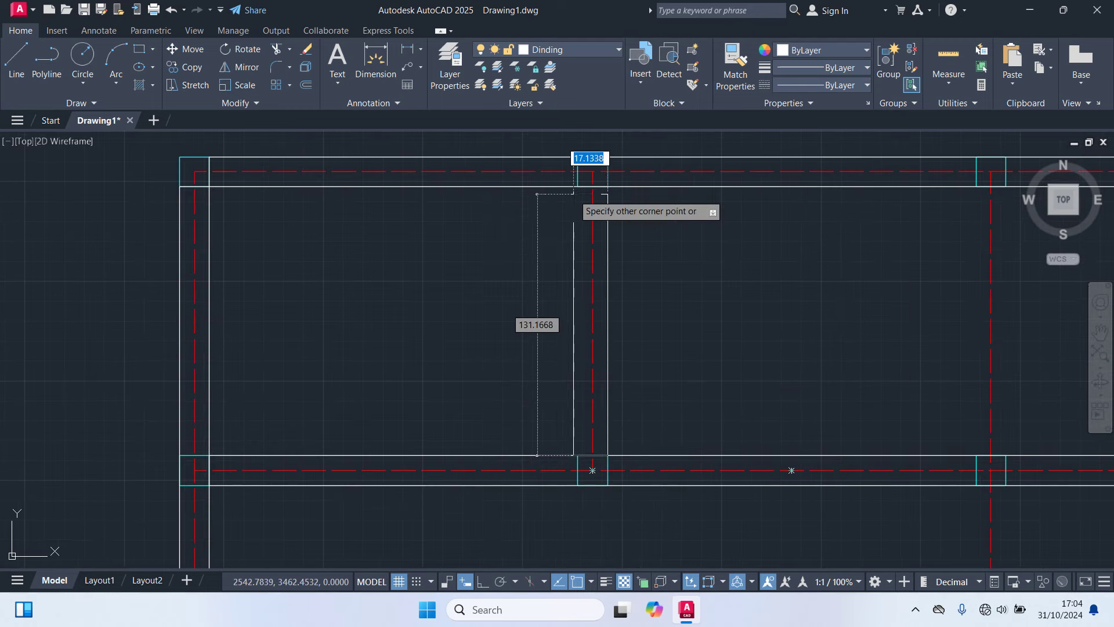
{"action": "left_click", "coordinate": [578, 186]}
{"action": "scroll", "coordinate": [704, 249], "scroll_direction": "down", "scroll_amount": 2}
{"action": "middle_click_drag", "start_coordinate": [704, 249], "coordinate": [604, 236]}
{"action": "scroll", "coordinate": [634, 217], "scroll_direction": "up", "scroll_amount": 2}
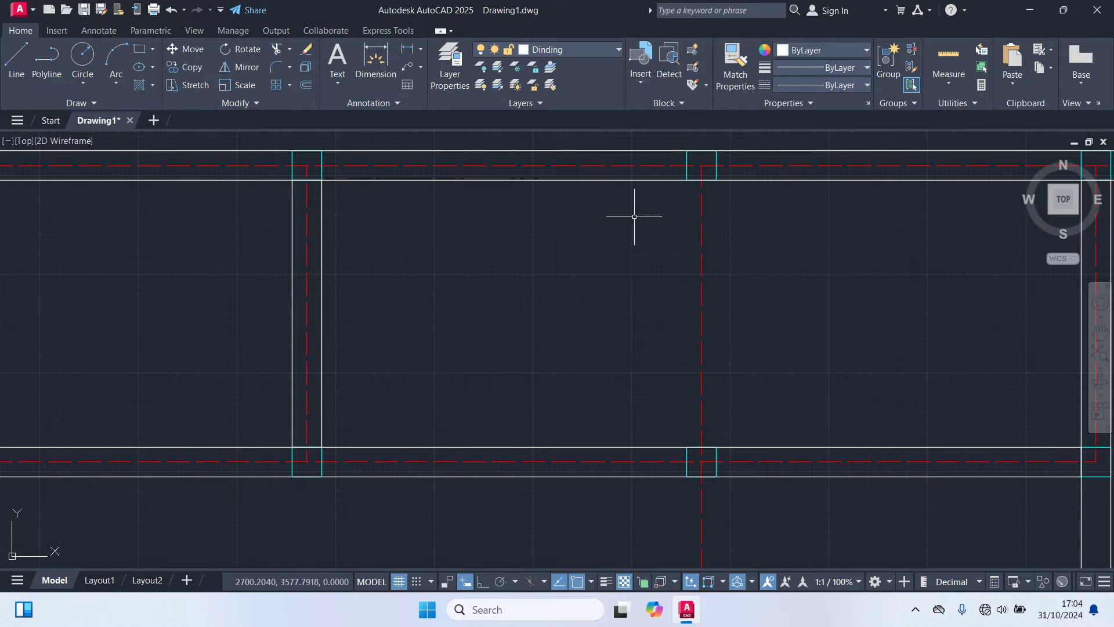
{"action": "key", "text": "Return"}
{"action": "left_click", "coordinate": [687, 179]}
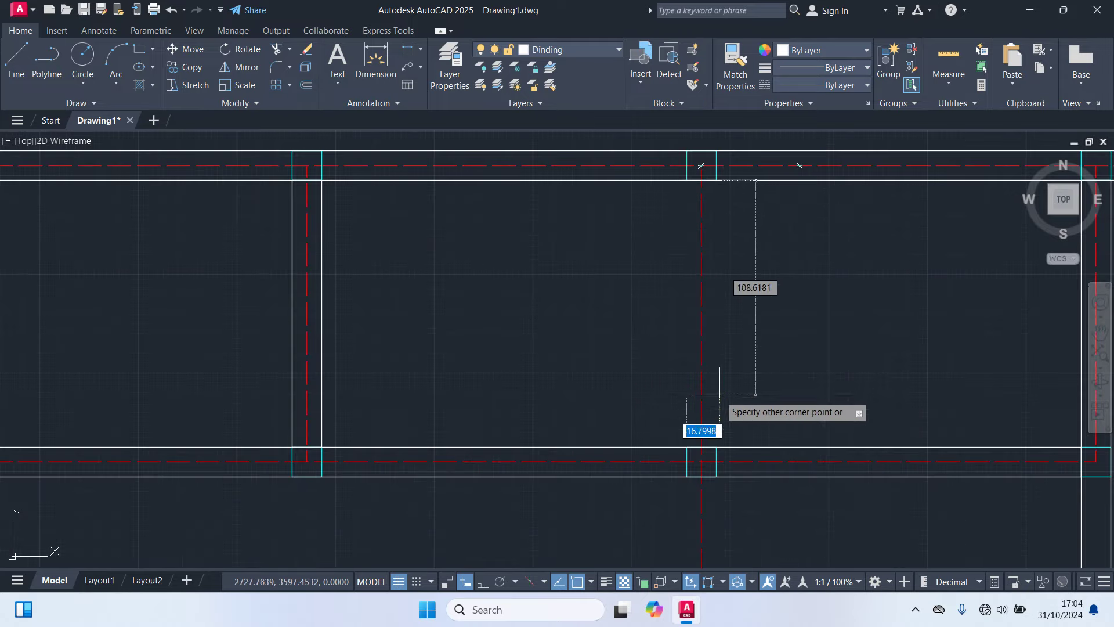
{"action": "scroll", "coordinate": [720, 394], "scroll_direction": "down", "scroll_amount": 2}
{"action": "scroll", "coordinate": [704, 365], "scroll_direction": "up", "scroll_amount": 2}
{"action": "middle_click_drag", "start_coordinate": [716, 368], "coordinate": [702, 322]}
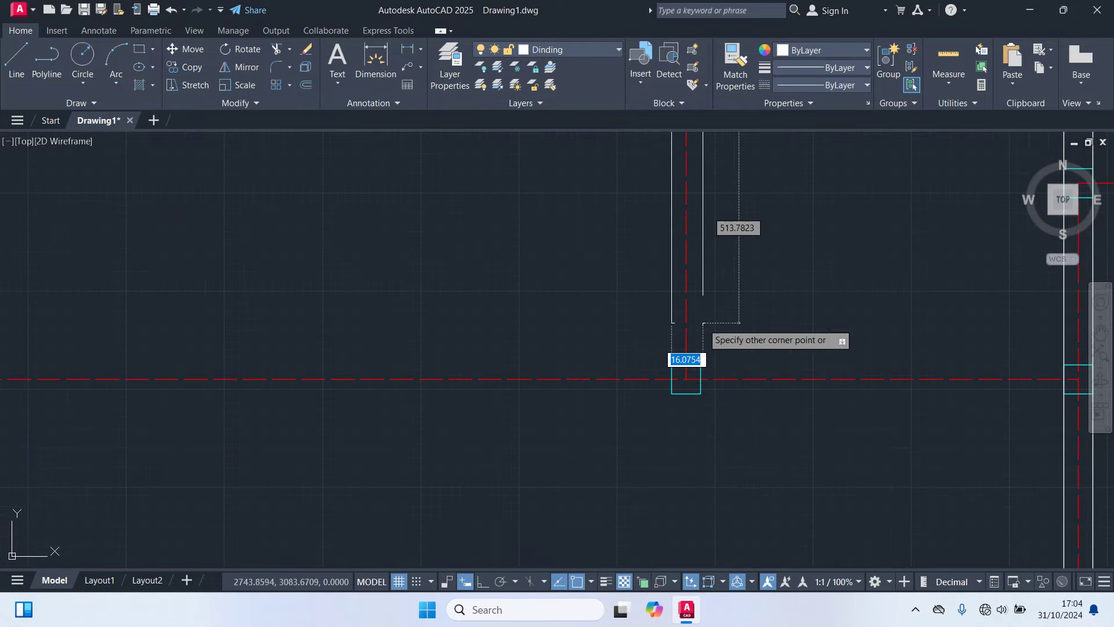
{"action": "left_click", "coordinate": [700, 364]}
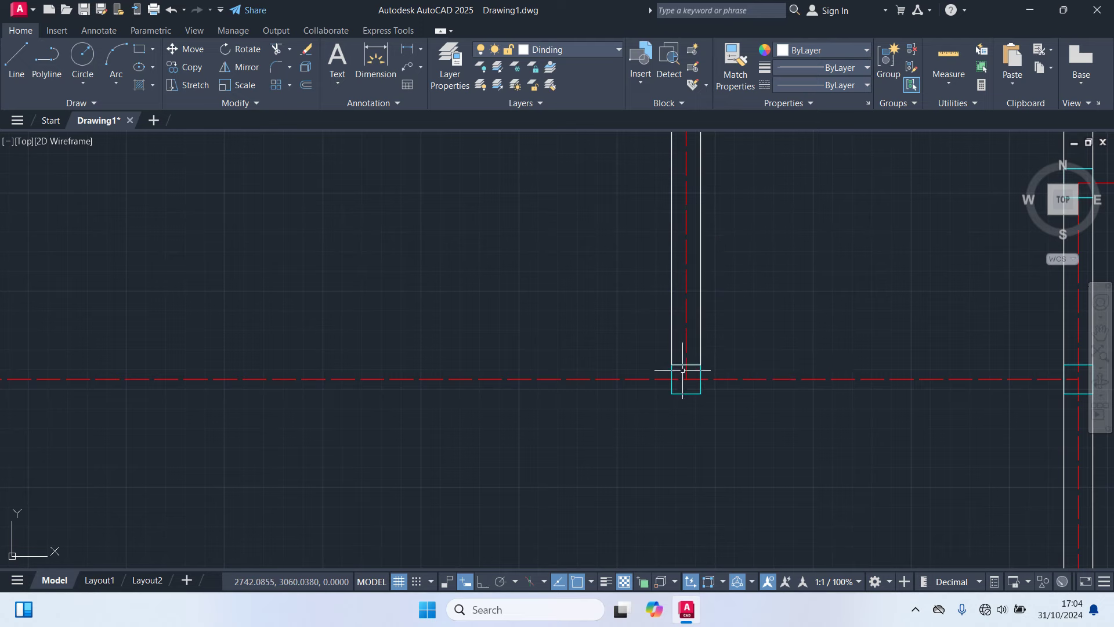
{"action": "middle_click_drag", "start_coordinate": [683, 370], "coordinate": [373, 390]}
Step: Draw the horizontal wall strip ending at the column
{"action": "key", "text": "Return"}
{"action": "left_click", "coordinate": [348, 381]}
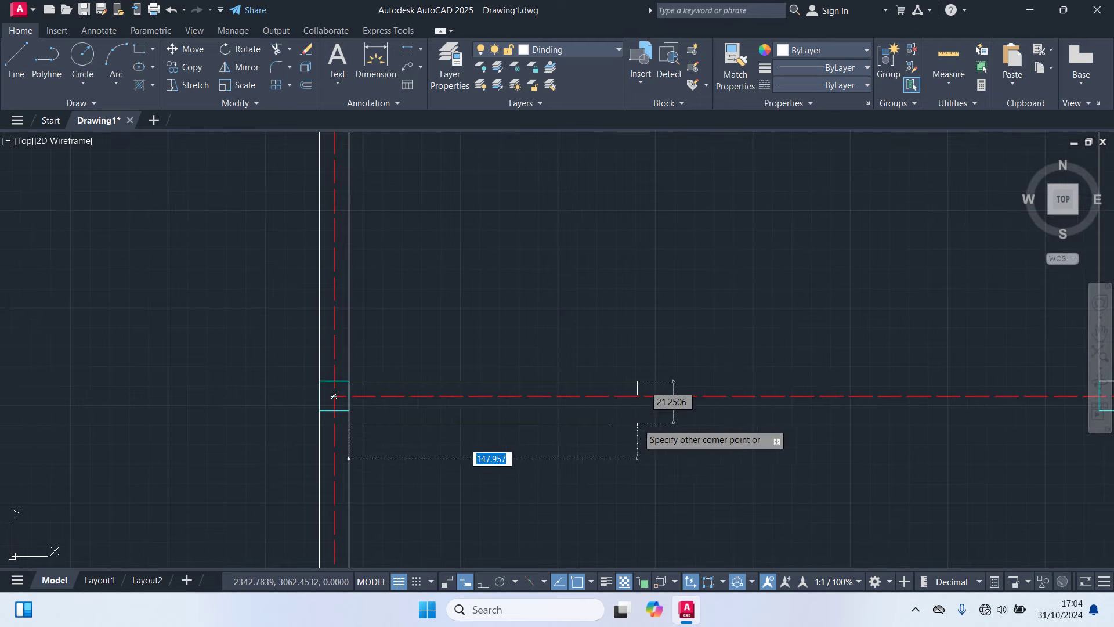
{"action": "scroll", "coordinate": [637, 423], "scroll_direction": "down", "scroll_amount": 2}
{"action": "scroll", "coordinate": [719, 405], "scroll_direction": "up", "scroll_amount": 2}
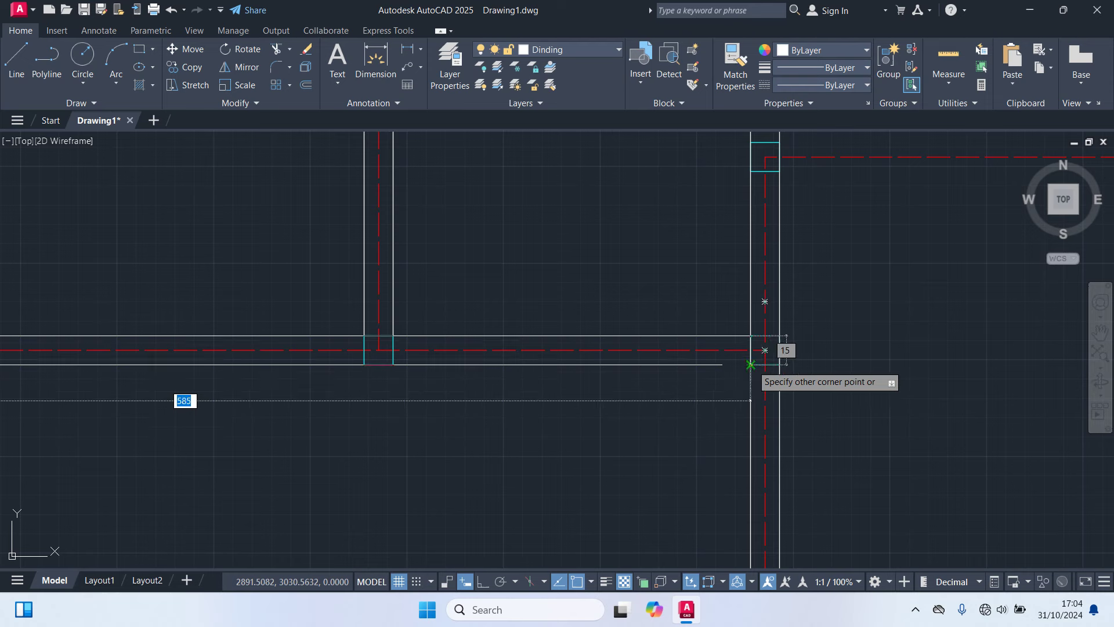
{"action": "left_click", "coordinate": [750, 365]}
{"action": "scroll", "coordinate": [691, 439], "scroll_direction": "down", "scroll_amount": 3}
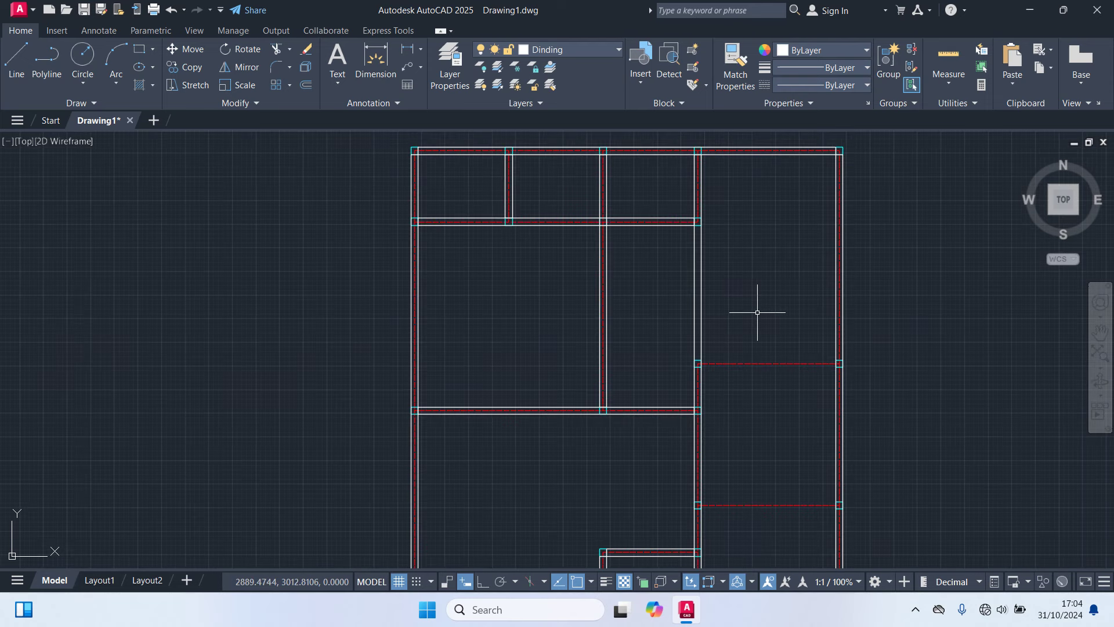
Step: Draw a thin wall strip from the wall junction across the room
{"action": "middle_click_drag", "start_coordinate": [757, 312], "coordinate": [736, 300]}
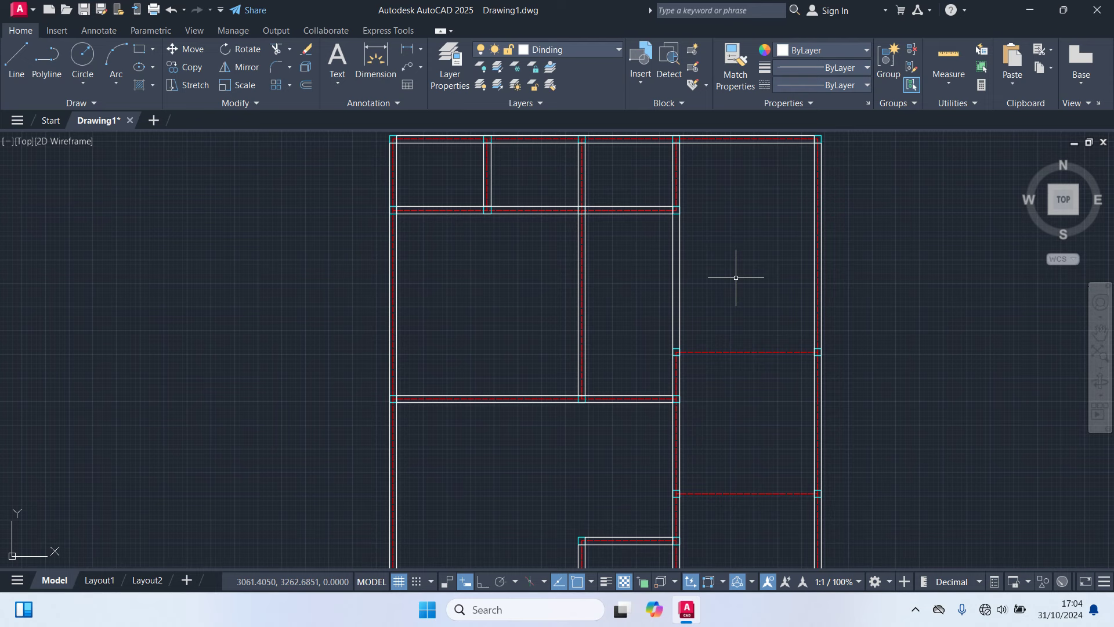
{"action": "middle_click_drag", "start_coordinate": [736, 277], "coordinate": [517, 283]}
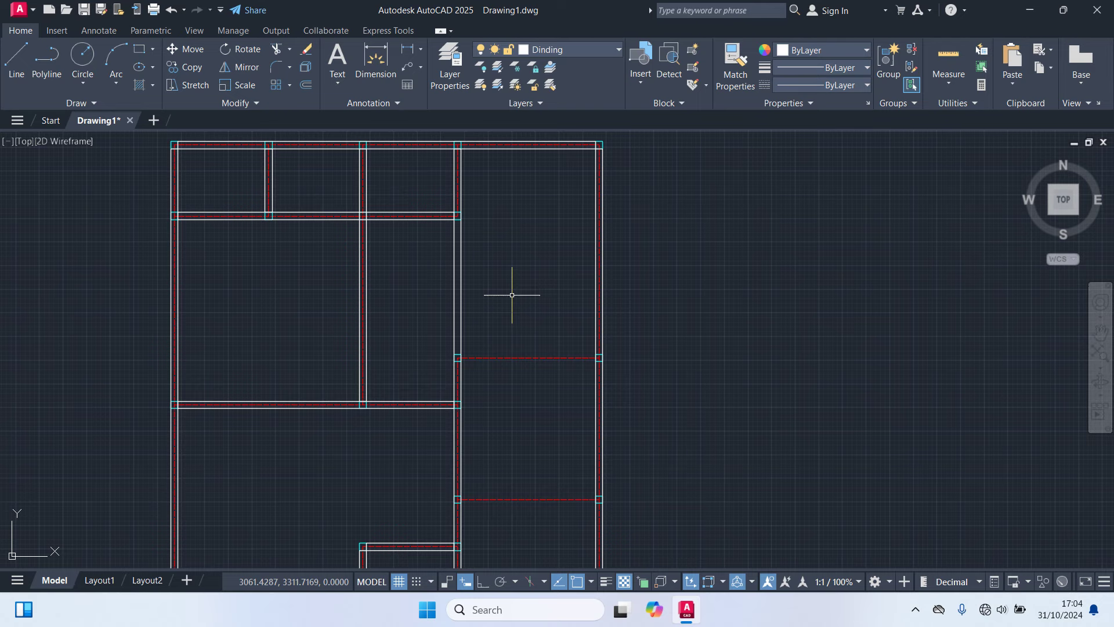
{"action": "type", "text": "rec"}
{"action": "key", "text": "Return"}
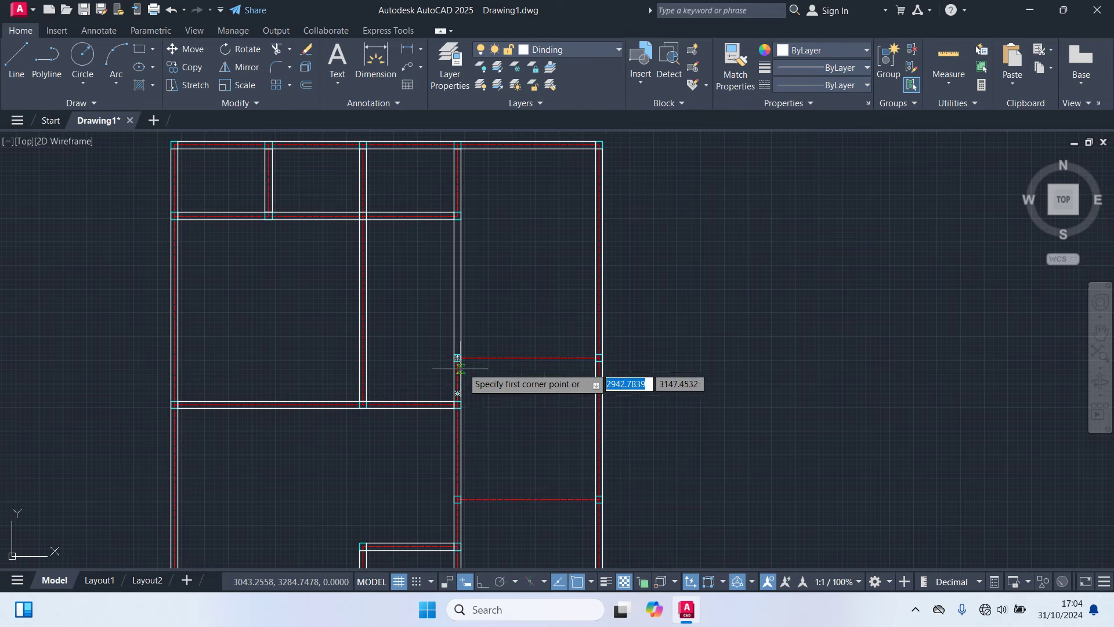
{"action": "scroll", "coordinate": [459, 366], "scroll_direction": "up", "scroll_amount": 4}
{"action": "left_click", "coordinate": [457, 342]}
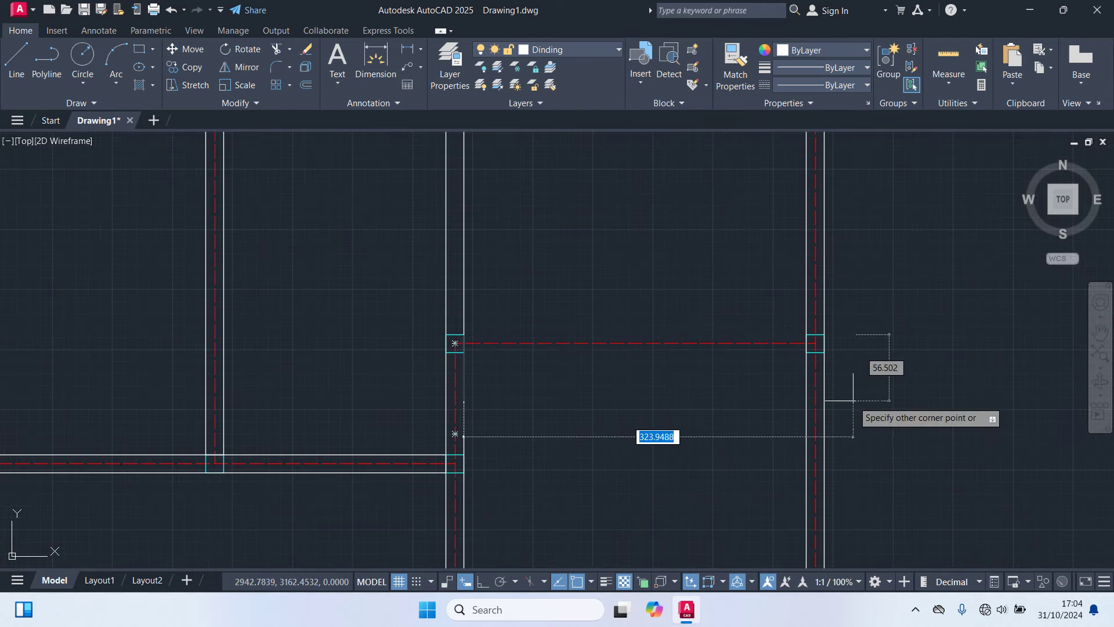
{"action": "left_click", "coordinate": [815, 351]}
{"action": "scroll", "coordinate": [808, 354], "scroll_direction": "down", "scroll_amount": 5}
{"action": "scroll", "coordinate": [753, 304], "scroll_direction": "up", "scroll_amount": 1}
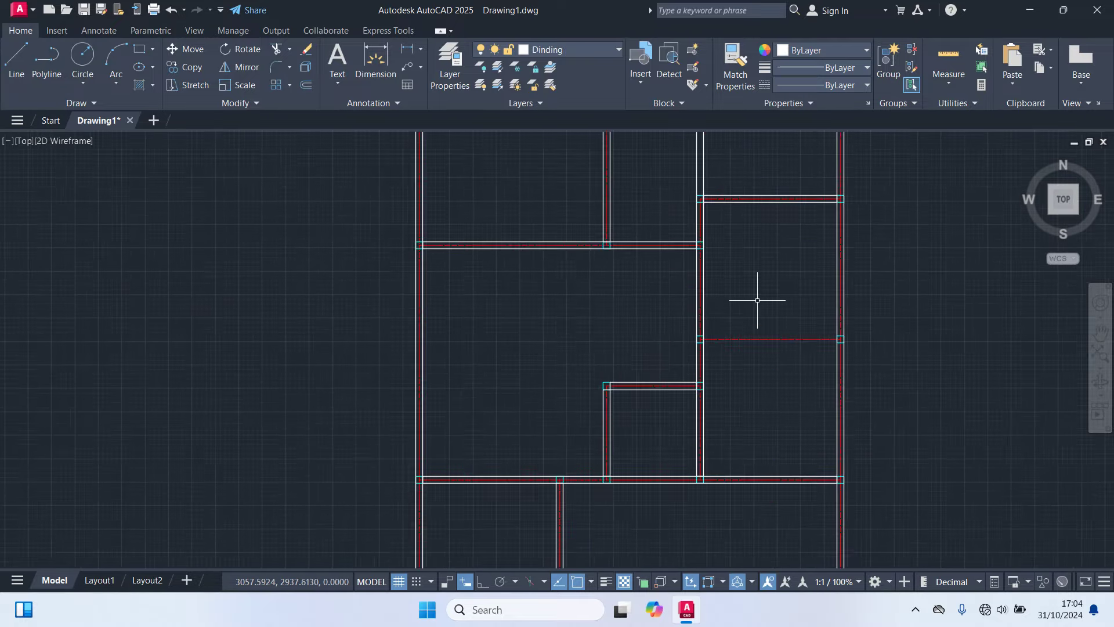
{"action": "scroll", "coordinate": [667, 377], "scroll_direction": "up", "scroll_amount": 5}
Step: Draw a second horizontal wall strip reaching the right outer wall
{"action": "key", "text": "Return"}
{"action": "left_click", "coordinate": [608, 399]}
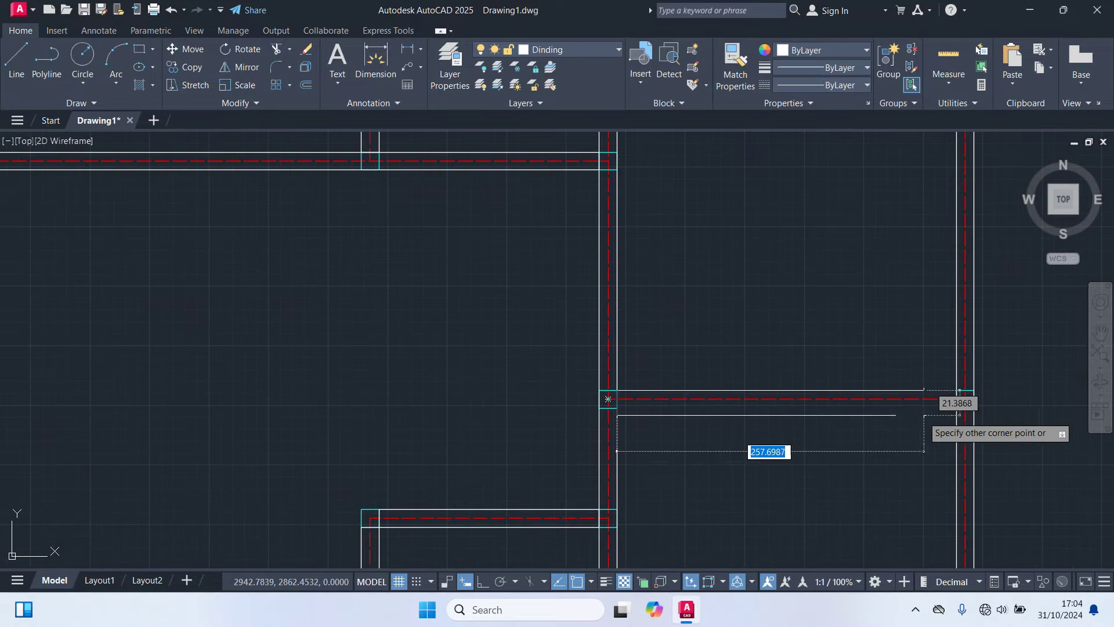
{"action": "left_click", "coordinate": [965, 408]}
{"action": "scroll", "coordinate": [828, 470], "scroll_direction": "down", "scroll_amount": 5}
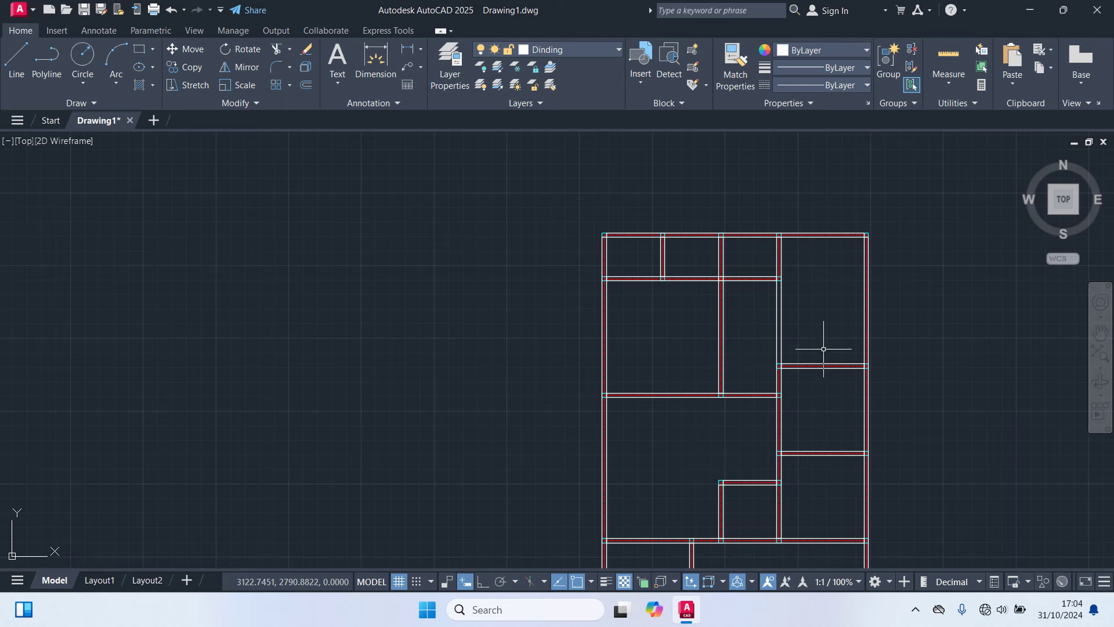
{"action": "type", "text": "tr"}
Step: Trim the short interior wall segment below the top row of rooms with a fence
{"action": "key", "text": "Return"}
{"action": "mouse_move", "coordinate": [811, 341]}
{"action": "left_mouse_down"}
{"action": "mouse_move", "coordinate": [737, 328]}
{"action": "mouse_move", "coordinate": [748, 330]}
{"action": "left_mouse_up"}
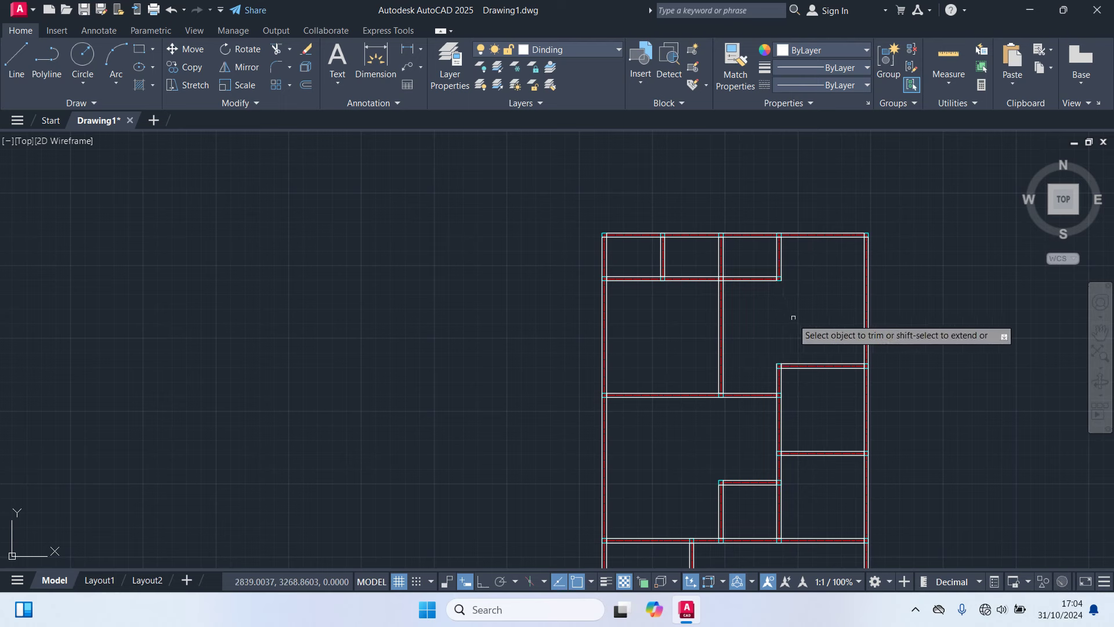
{"action": "mouse_move", "coordinate": [780, 317]}
{"action": "middle_mouse_down"}
{"action": "mouse_move", "coordinate": [676, 207]}
{"action": "mouse_move", "coordinate": [604, 278]}
{"action": "mouse_move", "coordinate": [547, 249]}
{"action": "middle_mouse_up"}
{"action": "scroll", "coordinate": [540, 236], "scroll_direction": "down", "scroll_amount": 2}
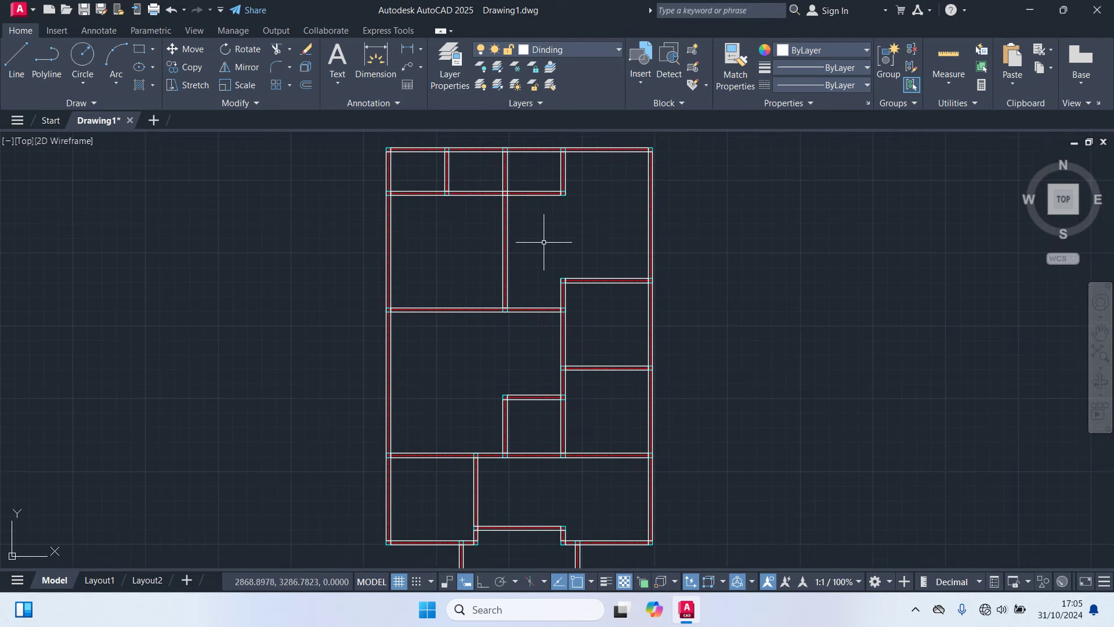
{"action": "scroll", "coordinate": [544, 242], "scroll_direction": "down", "scroll_amount": 1}
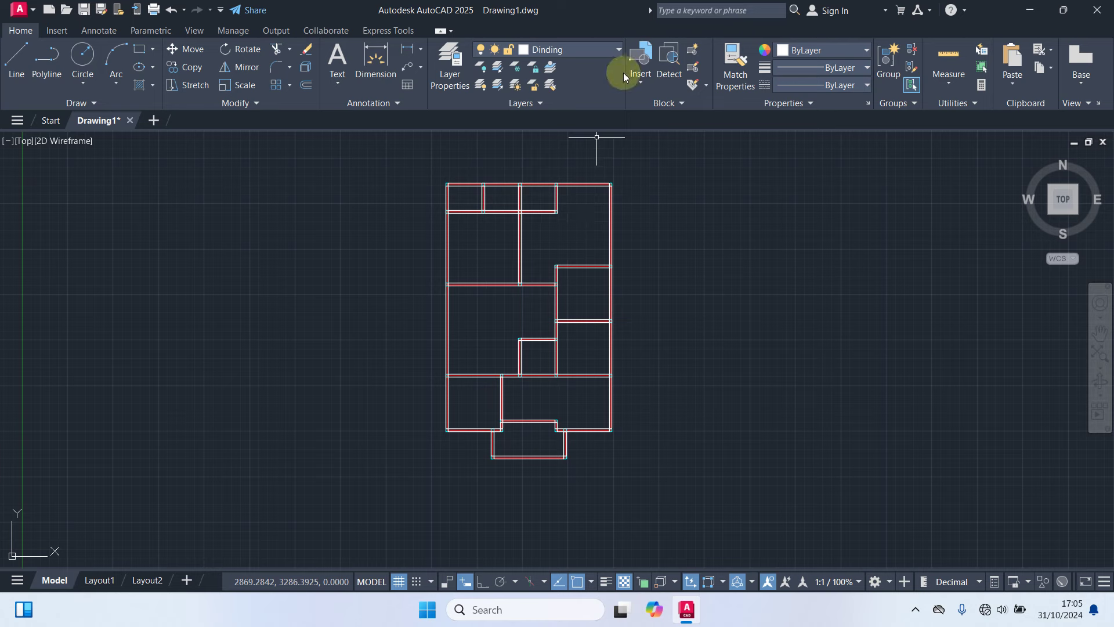
{"action": "left_click", "coordinate": [592, 51]}
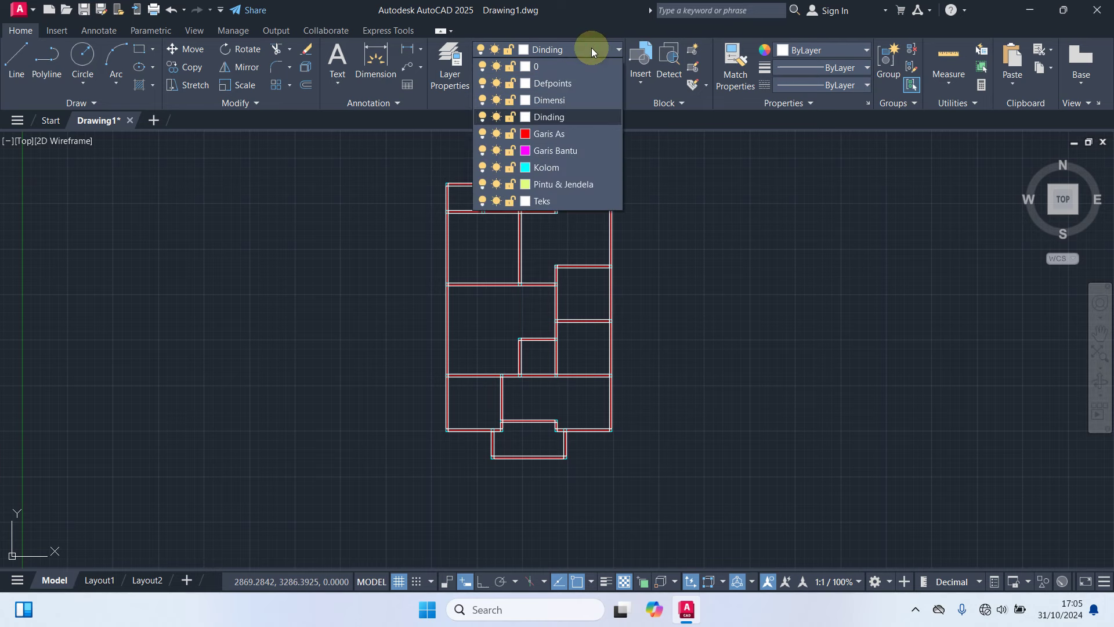
Step: Make Pintu & Jendela the current layer and draw a 5 by 15 rectangle in empty space
{"action": "left_click", "coordinate": [572, 190]}
{"action": "middle_click_drag", "start_coordinate": [701, 231], "coordinate": [516, 253]}
{"action": "scroll", "coordinate": [540, 253], "scroll_direction": "up", "scroll_amount": 2}
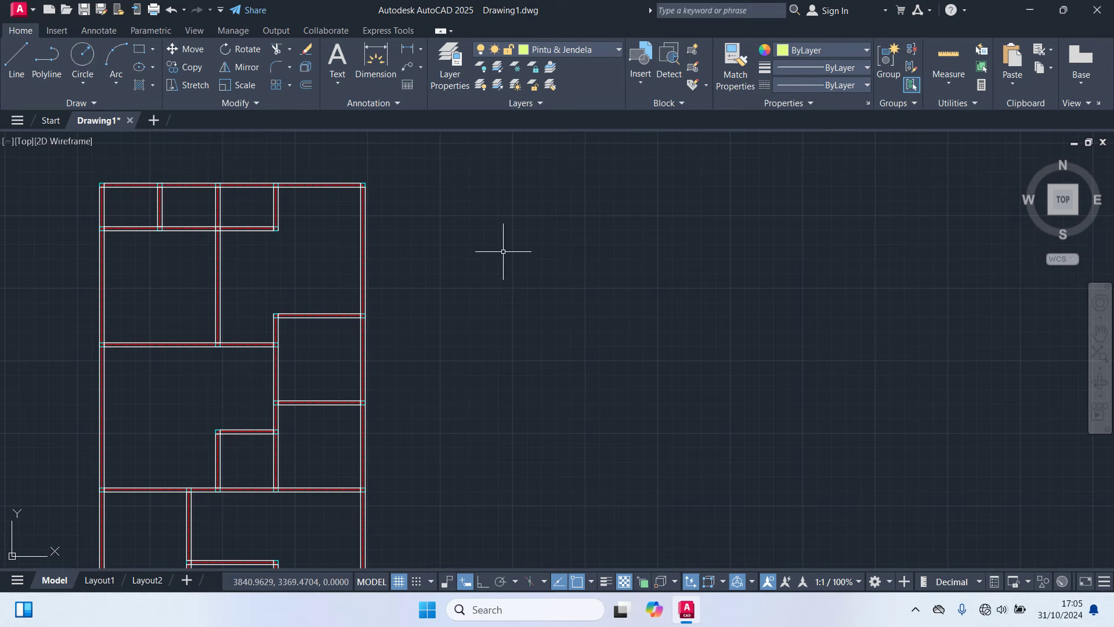
{"action": "middle_click_drag", "start_coordinate": [503, 251], "coordinate": [478, 286]}
{"action": "scroll", "coordinate": [478, 286], "scroll_direction": "up", "scroll_amount": 2}
{"action": "type", "text": "rec"}
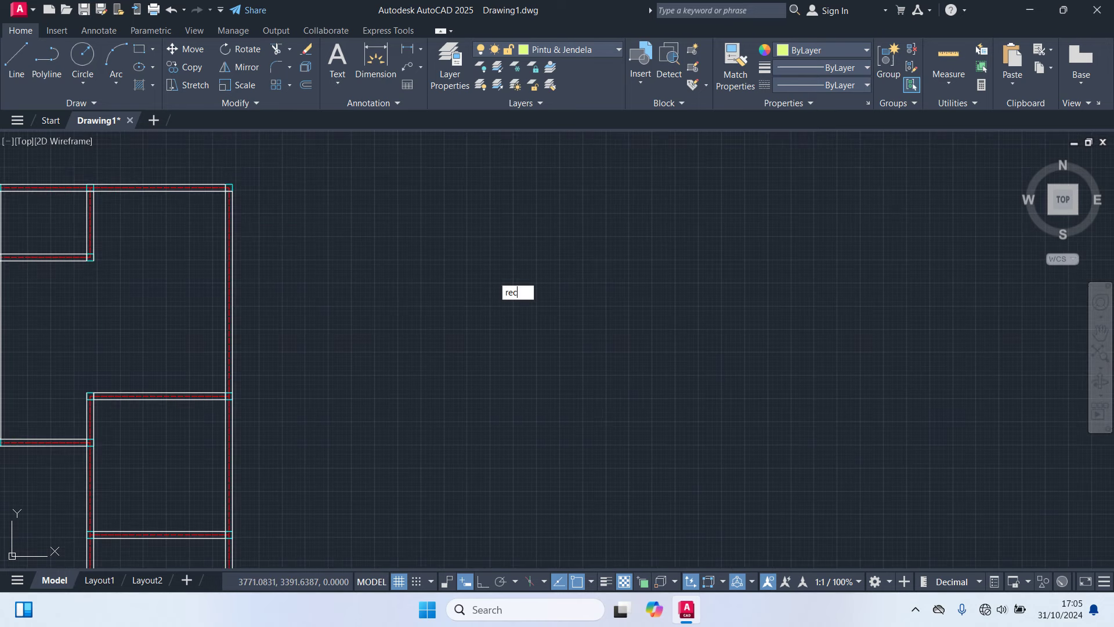
{"action": "key", "text": "Return"}
{"action": "left_click", "coordinate": [442, 238]}
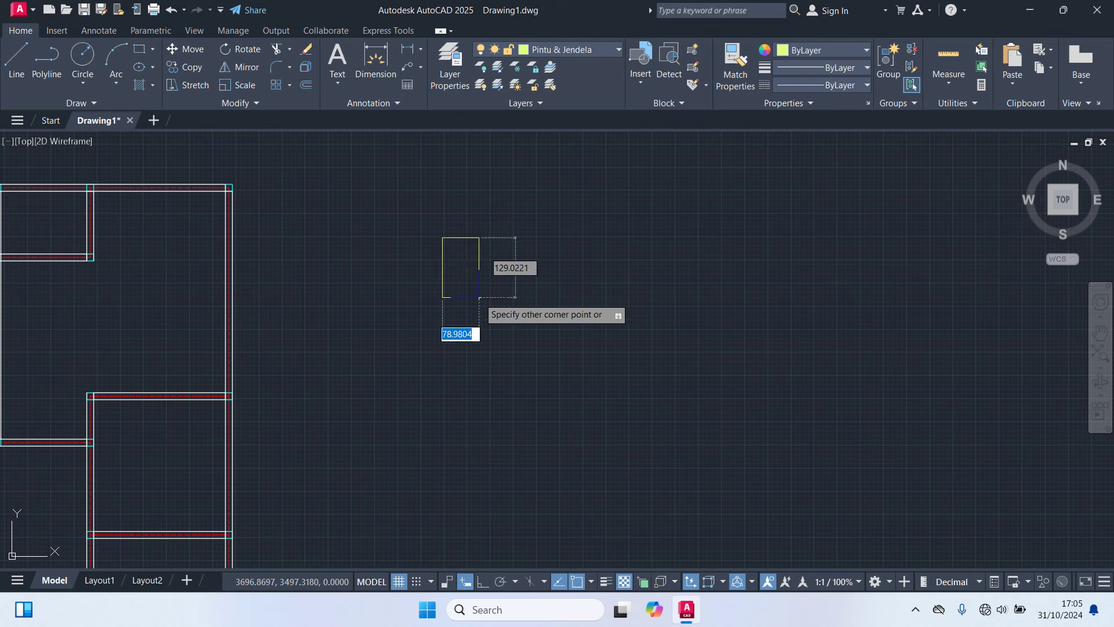
{"action": "type", "text": "5"}
{"action": "key", "text": "Tab"}
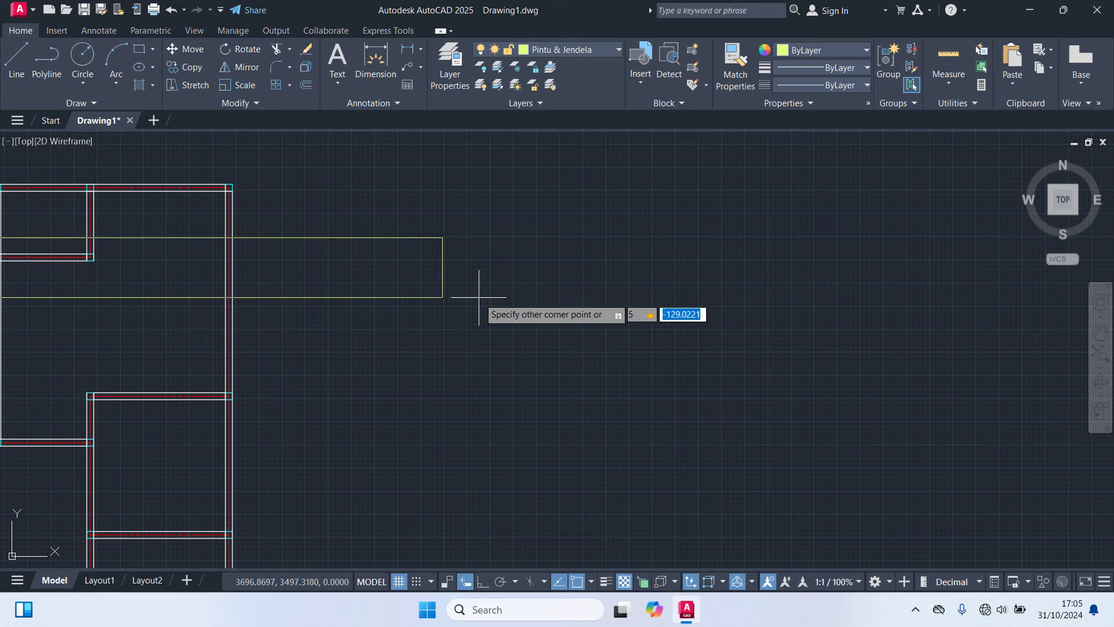
{"action": "type", "text": "15"}
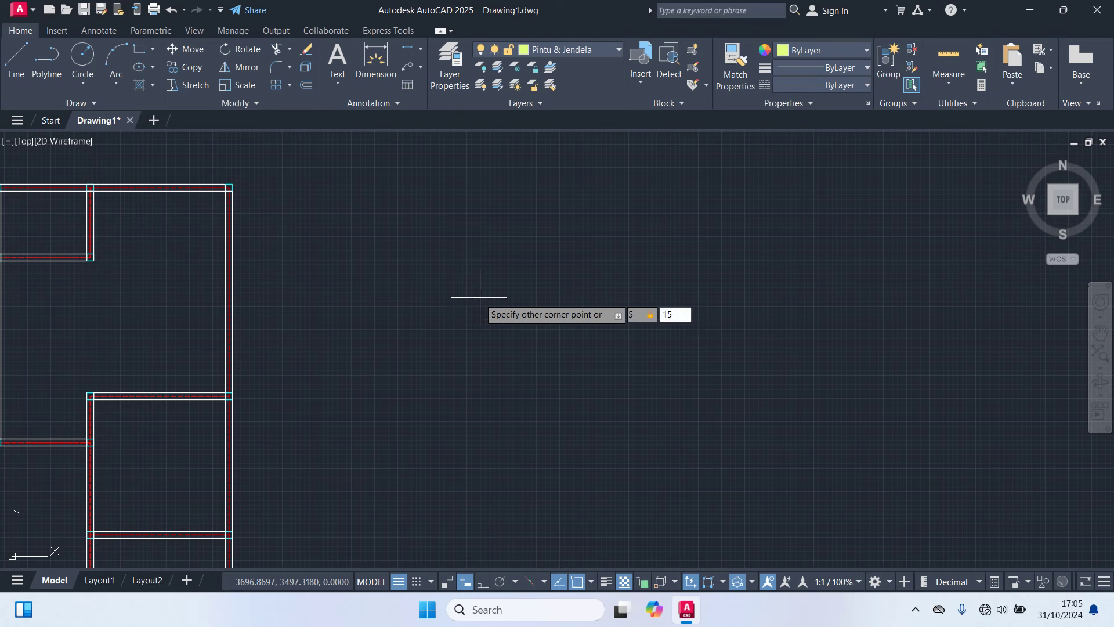
{"action": "key", "text": "Return"}
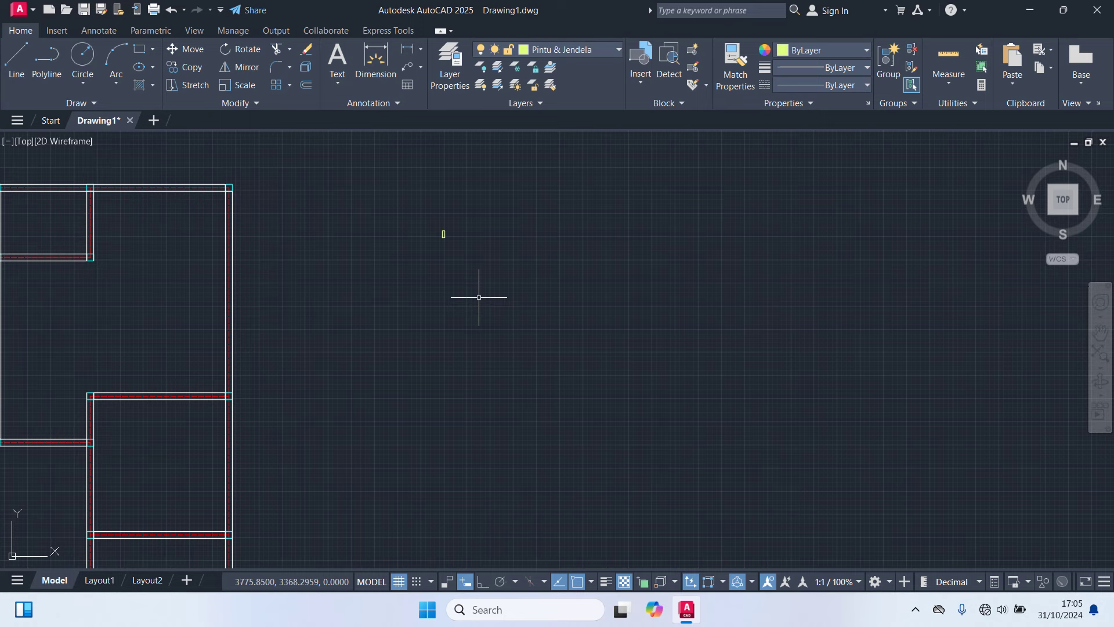
{"action": "scroll", "coordinate": [465, 305], "scroll_direction": "up", "scroll_amount": 5}
{"action": "scroll", "coordinate": [459, 312], "scroll_direction": "up", "scroll_amount": 5}
Step: Draw a 75-unit guide line from the rectangle's top-right corner
{"action": "type", "text": "l"}
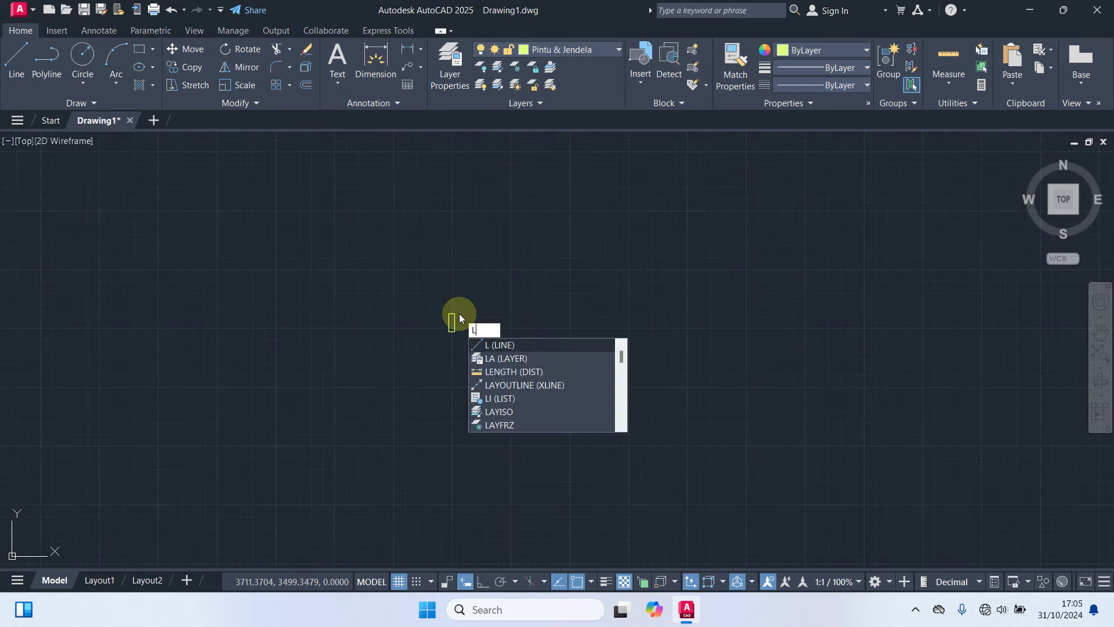
{"action": "key", "text": "Return"}
{"action": "scroll", "coordinate": [461, 313], "scroll_direction": "up", "scroll_amount": 3}
{"action": "left_click", "coordinate": [442, 318]}
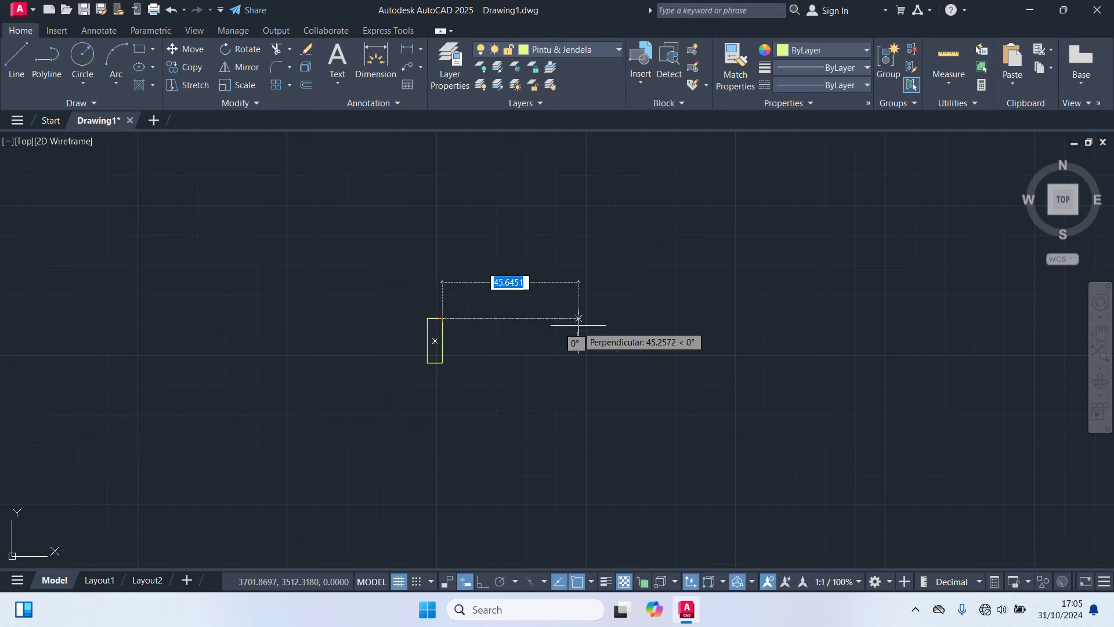
{"action": "type", "text": "75"}
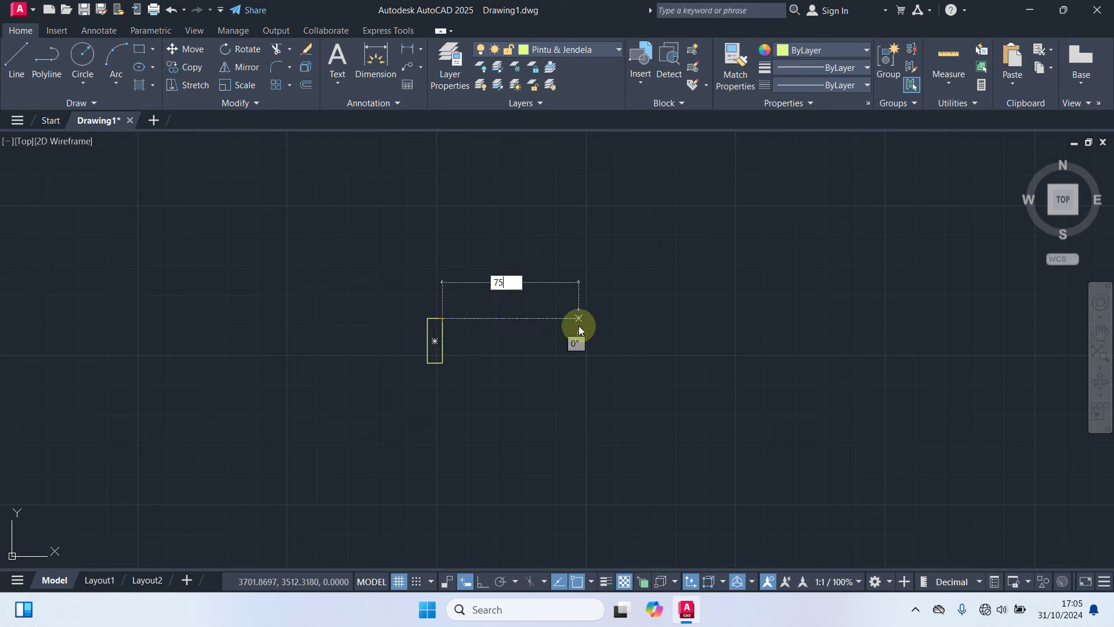
{"action": "key", "text": "Return"}
{"action": "key", "text": "Return"}
Step: Copy the rectangle to the guide line's far end, then delete the guide line
{"action": "left_click_drag", "start_coordinate": [476, 370], "coordinate": [412, 356]}
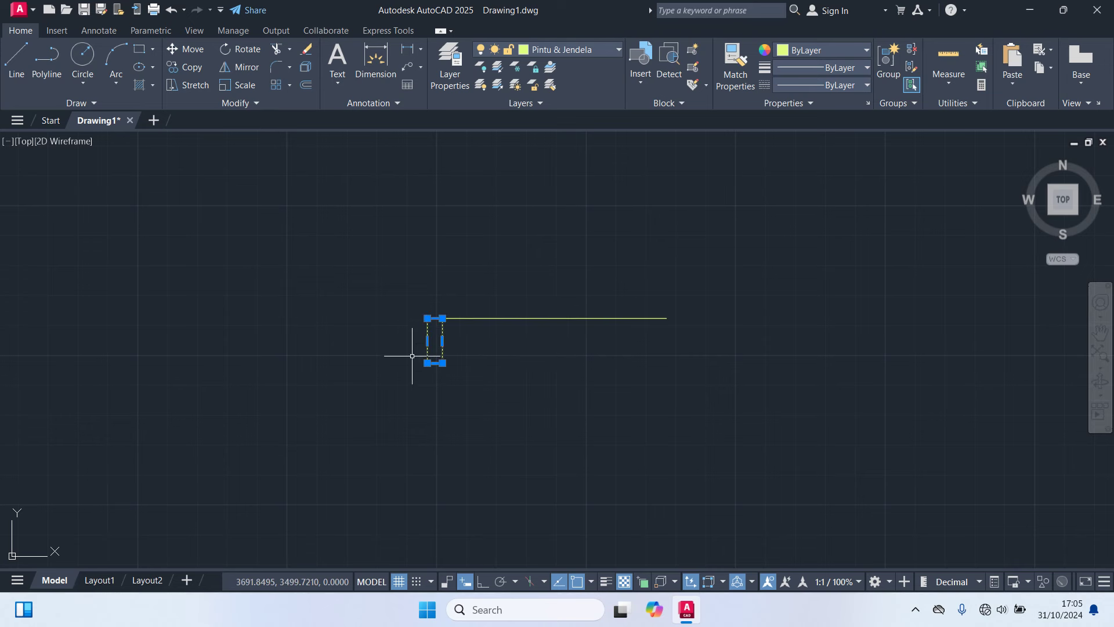
{"action": "type", "text": "m"}
{"action": "key", "text": "Return"}
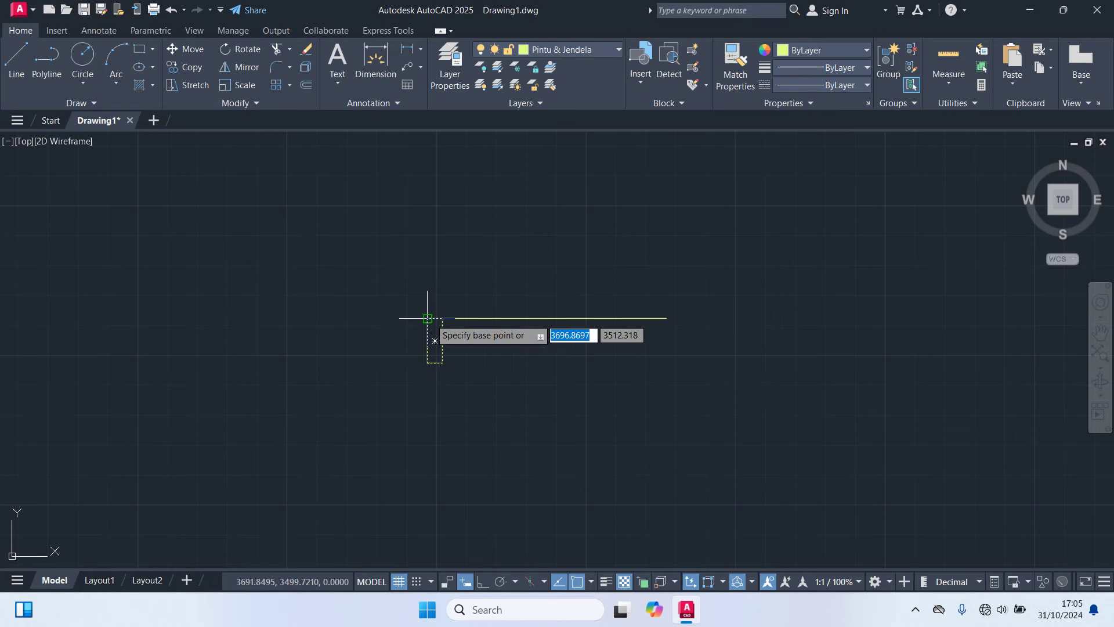
{"action": "left_click", "coordinate": [428, 318]}
{"action": "left_click", "coordinate": [666, 318]}
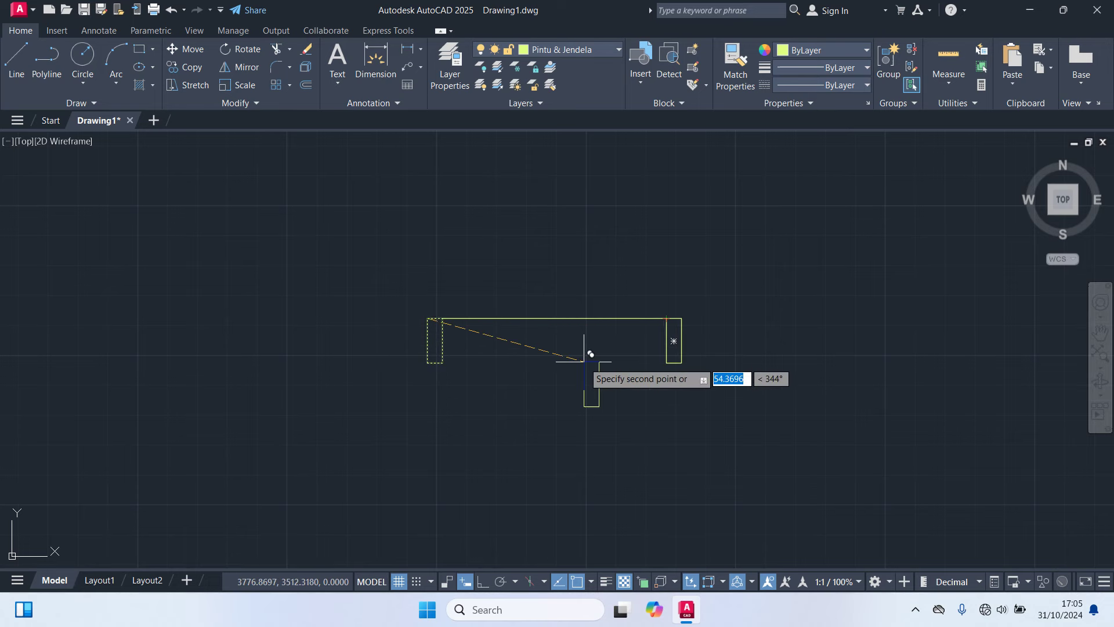
{"action": "key", "text": "Escape"}
{"action": "middle_click_drag", "start_coordinate": [590, 354], "coordinate": [594, 401]}
{"action": "left_click", "coordinate": [589, 385]}
{"action": "left_click", "coordinate": [550, 313]}
{"action": "key", "text": "Delete"}
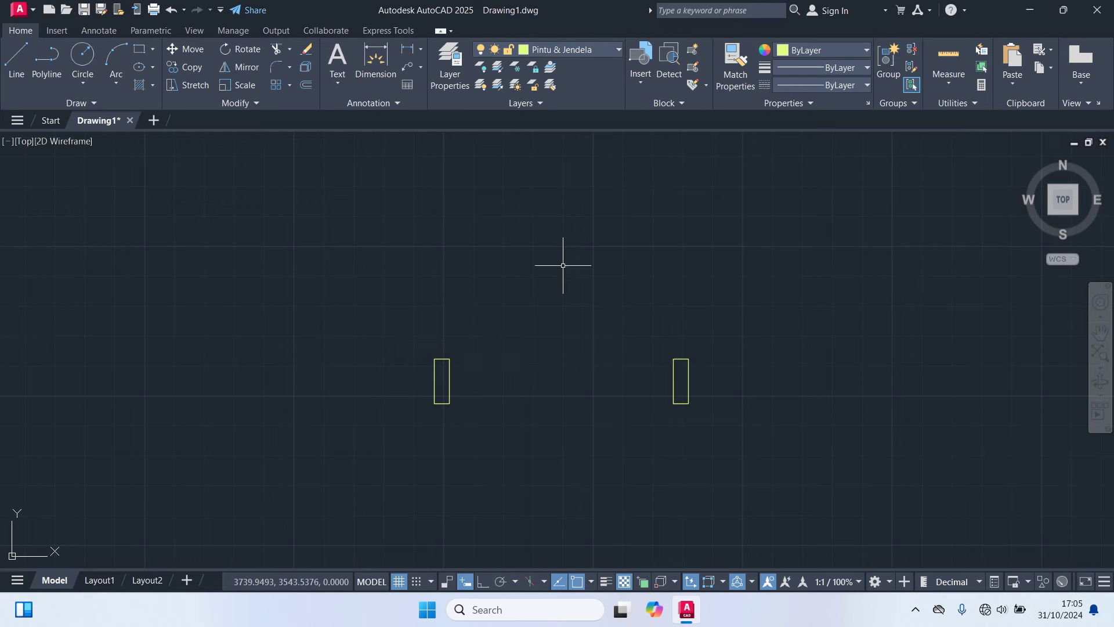
{"action": "mouse_move", "coordinate": [563, 265]}
{"action": "middle_mouse_down"}
{"action": "mouse_move", "coordinate": [555, 413]}
{"action": "mouse_move", "coordinate": [568, 486]}
{"action": "middle_mouse_up"}
Step: Draw a tall thin 3 by 50 rectangle for the door leaf
{"action": "type", "text": "rec"}
{"action": "key", "text": "Return"}
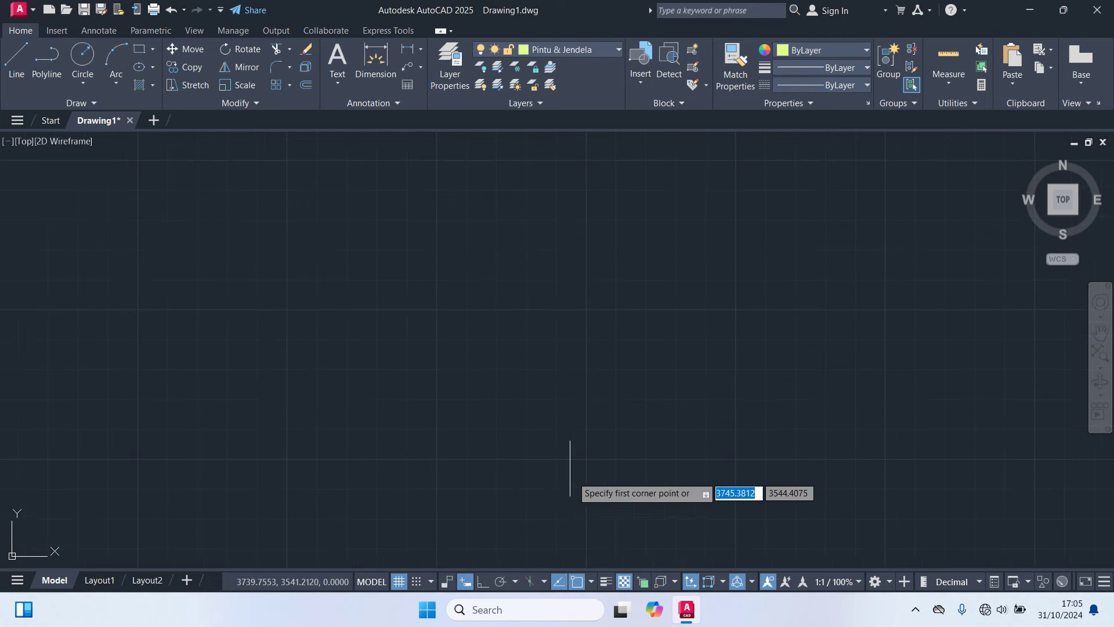
{"action": "left_click", "coordinate": [530, 315]}
{"action": "type", "text": "3"}
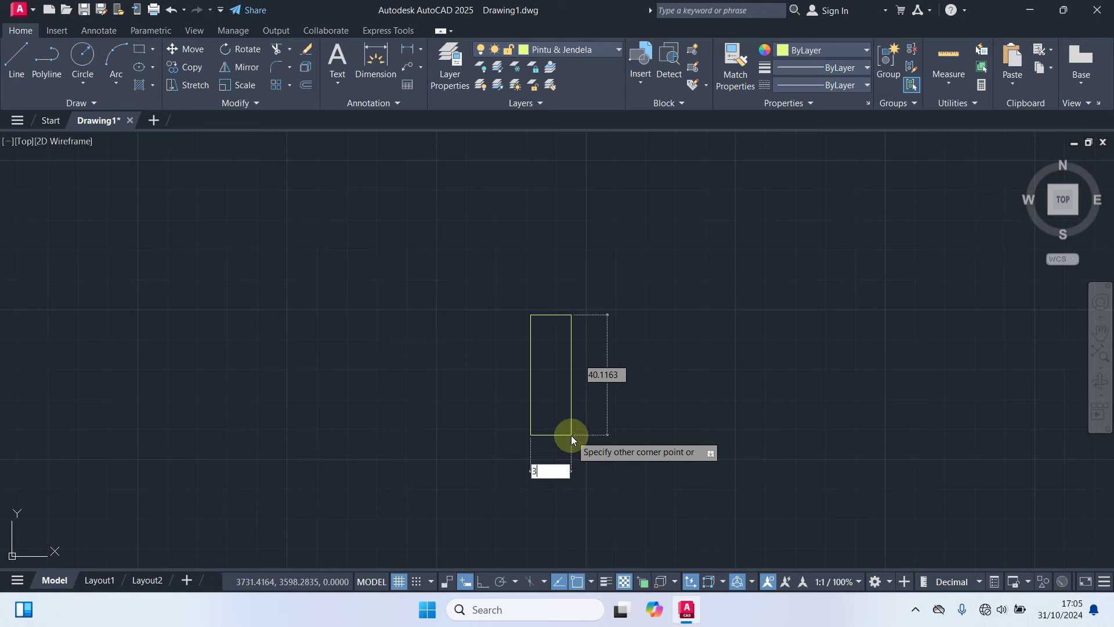
{"action": "key", "text": "Tab"}
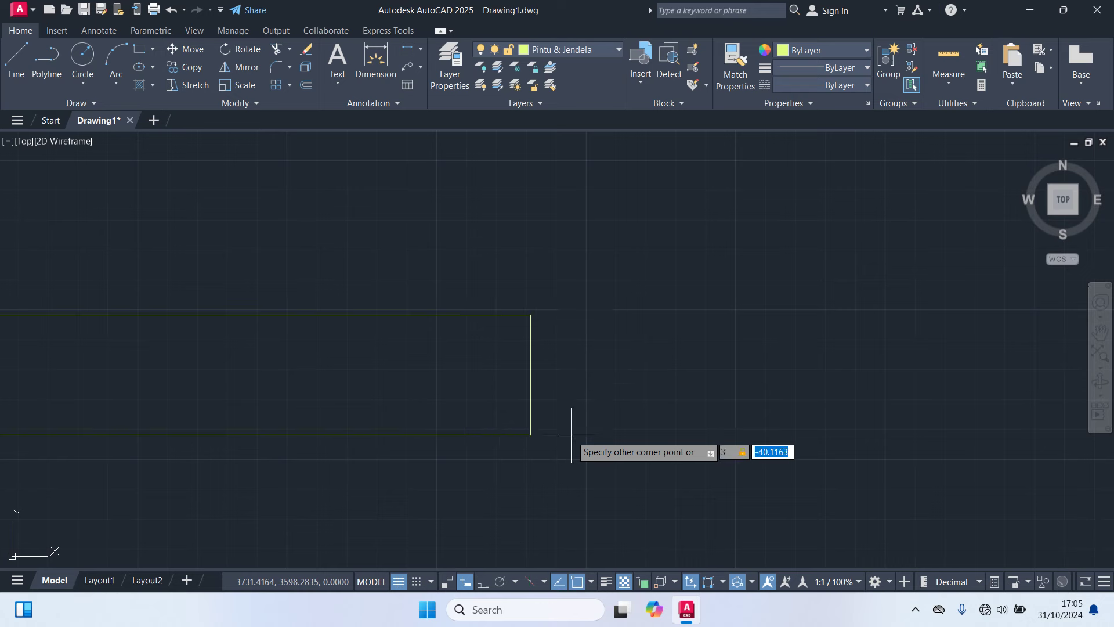
{"action": "type", "text": "50"}
{"action": "key", "text": "Return"}
{"action": "scroll", "coordinate": [571, 435], "scroll_direction": "down", "scroll_amount": 5}
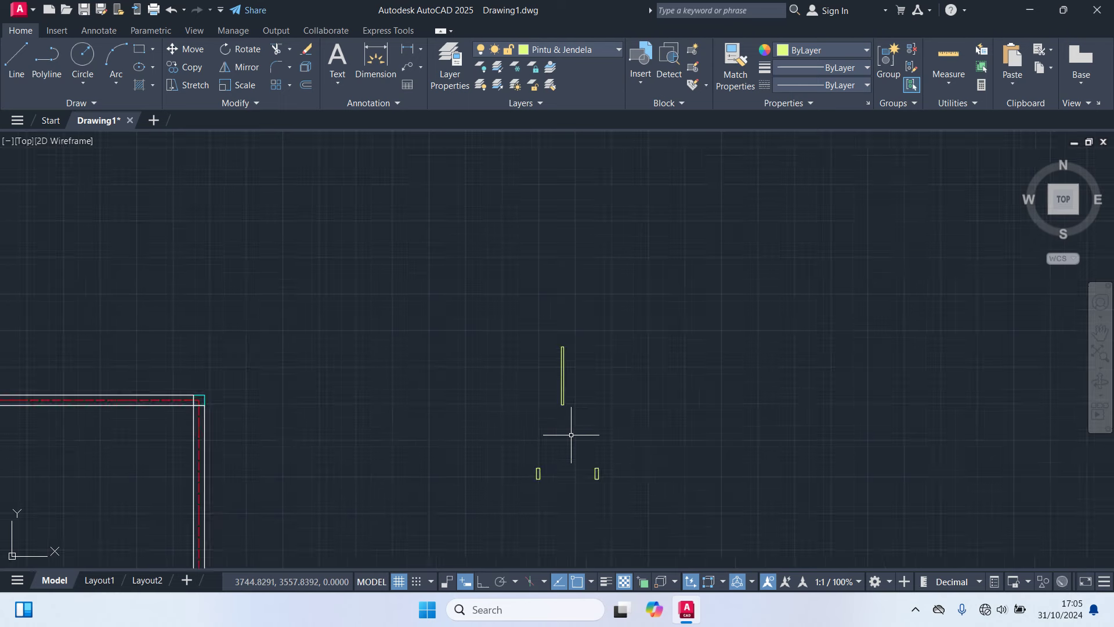
{"action": "scroll", "coordinate": [574, 413], "scroll_direction": "up", "scroll_amount": 2}
Step: Move the door leaf so it stands atop the right jamb
{"action": "left_click", "coordinate": [574, 413]}
{"action": "left_click", "coordinate": [528, 373]}
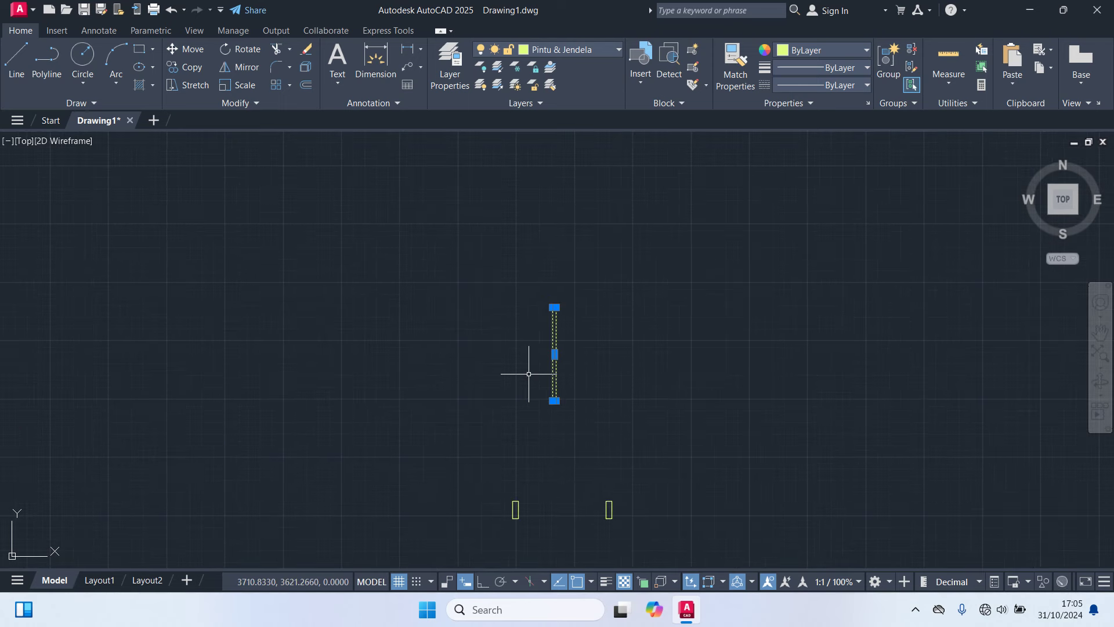
{"action": "type", "text": "m"}
{"action": "key", "text": "Return"}
{"action": "scroll", "coordinate": [580, 429], "scroll_direction": "up", "scroll_amount": 3}
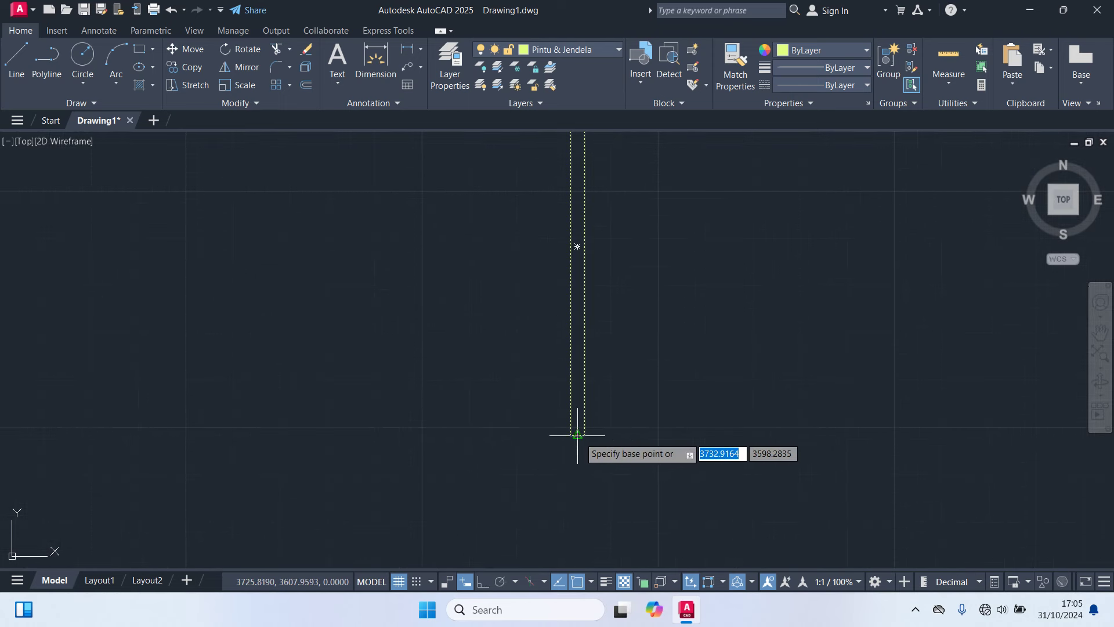
{"action": "left_click", "coordinate": [578, 435]}
{"action": "scroll", "coordinate": [644, 406], "scroll_direction": "down", "scroll_amount": 3}
{"action": "scroll", "coordinate": [667, 389], "scroll_direction": "up", "scroll_amount": 2}
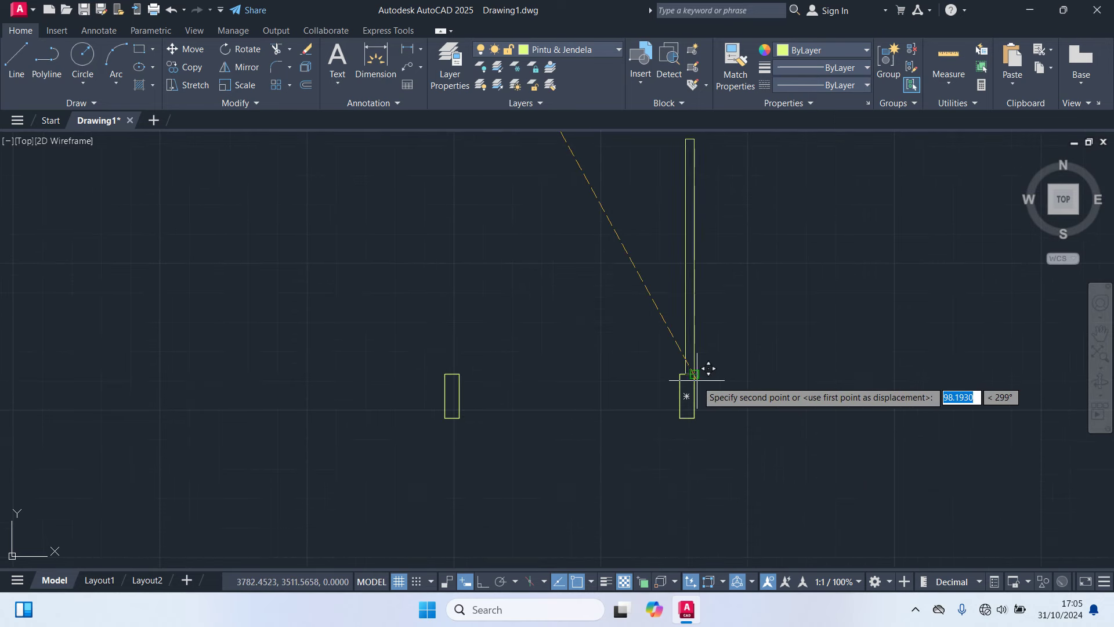
{"action": "left_click", "coordinate": [682, 374]}
{"action": "middle_click_drag", "start_coordinate": [769, 383], "coordinate": [755, 436]}
Step: Draw the three-point swing arc from the leaf top to its bottom corner
{"action": "type", "text": "a"}
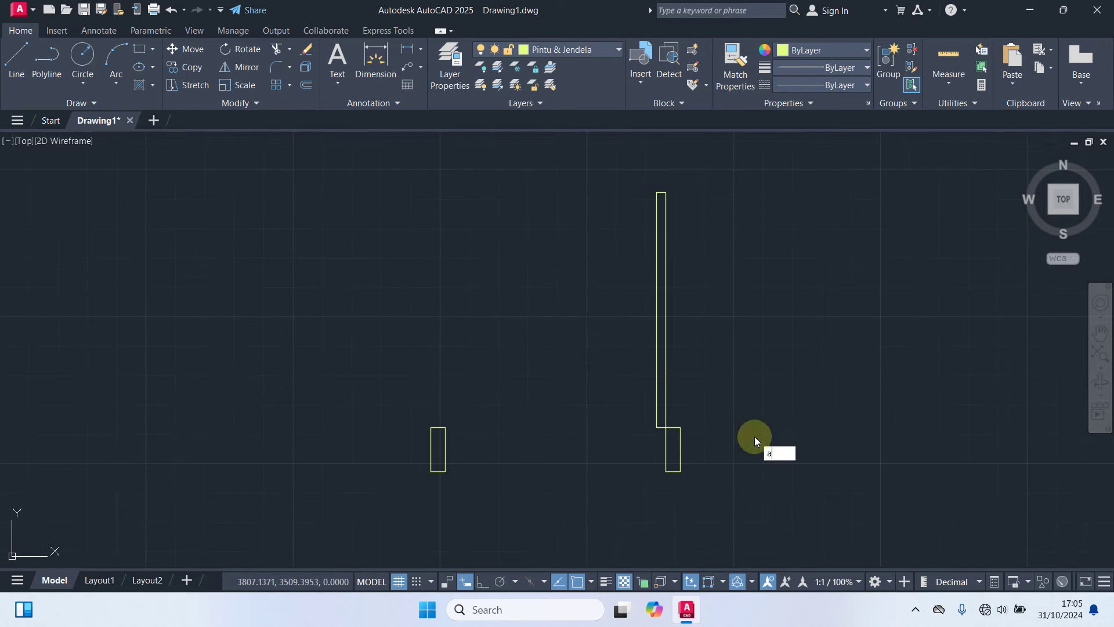
{"action": "type", "text": "r"}
{"action": "key", "text": "Return"}
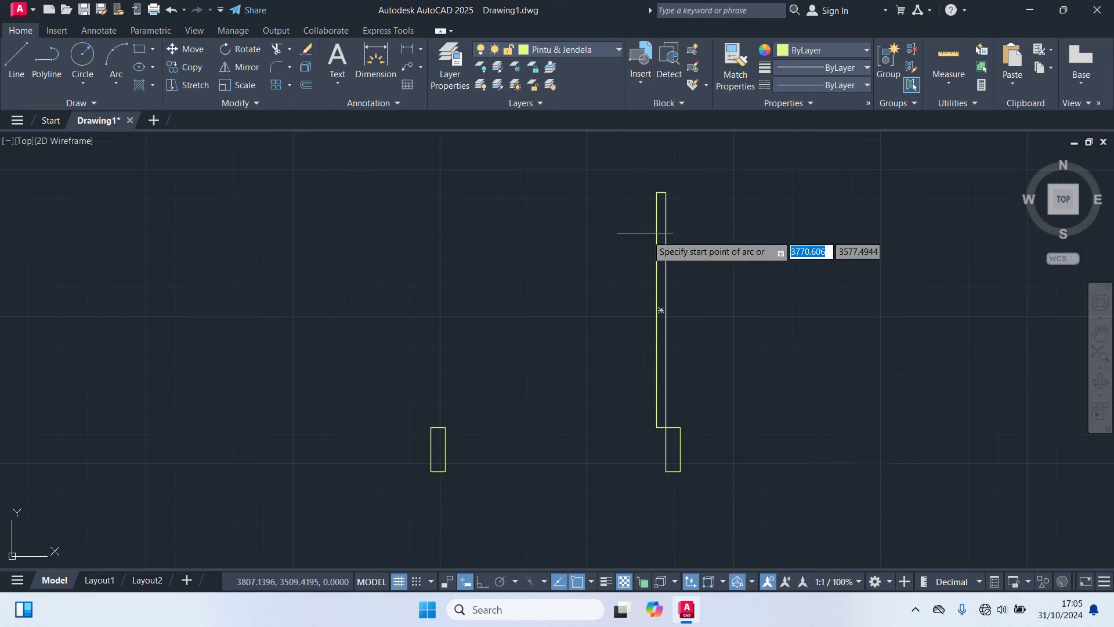
{"action": "left_click", "coordinate": [651, 192]}
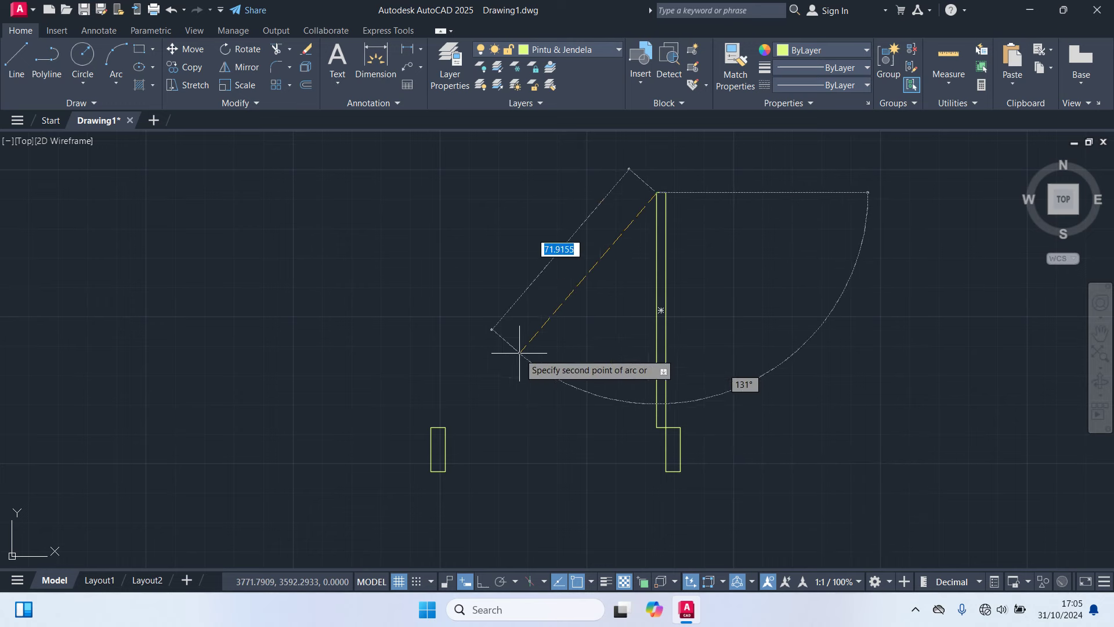
{"action": "left_click", "coordinate": [444, 428]}
{"action": "scroll", "coordinate": [418, 484], "scroll_direction": "up", "scroll_amount": 5}
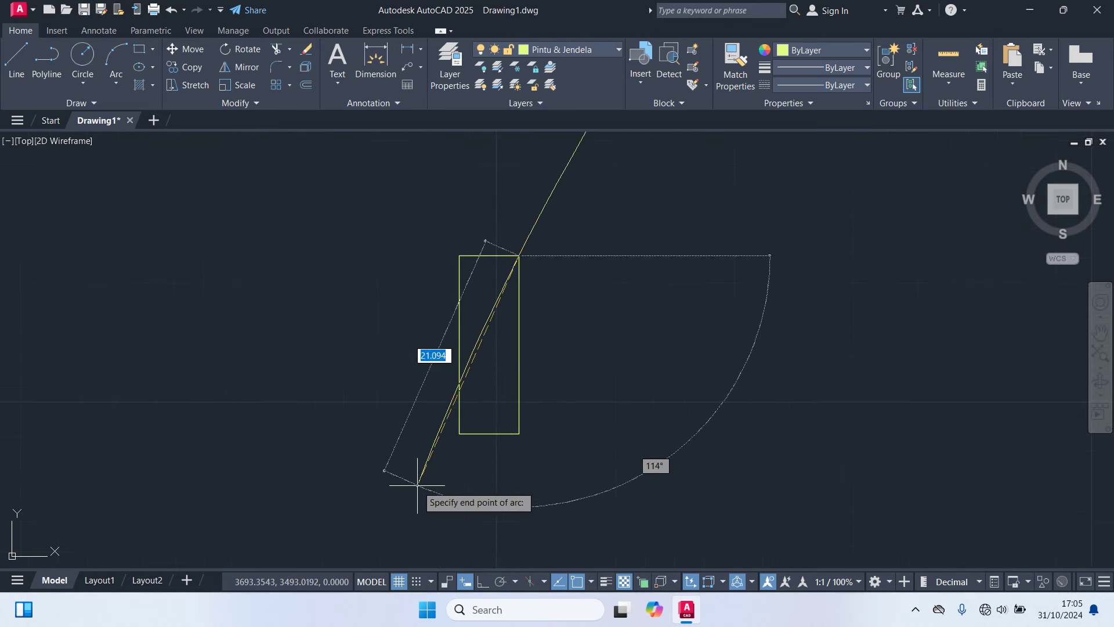
{"action": "left_click", "coordinate": [519, 434]}
{"action": "scroll", "coordinate": [570, 422], "scroll_direction": "up", "scroll_amount": 3}
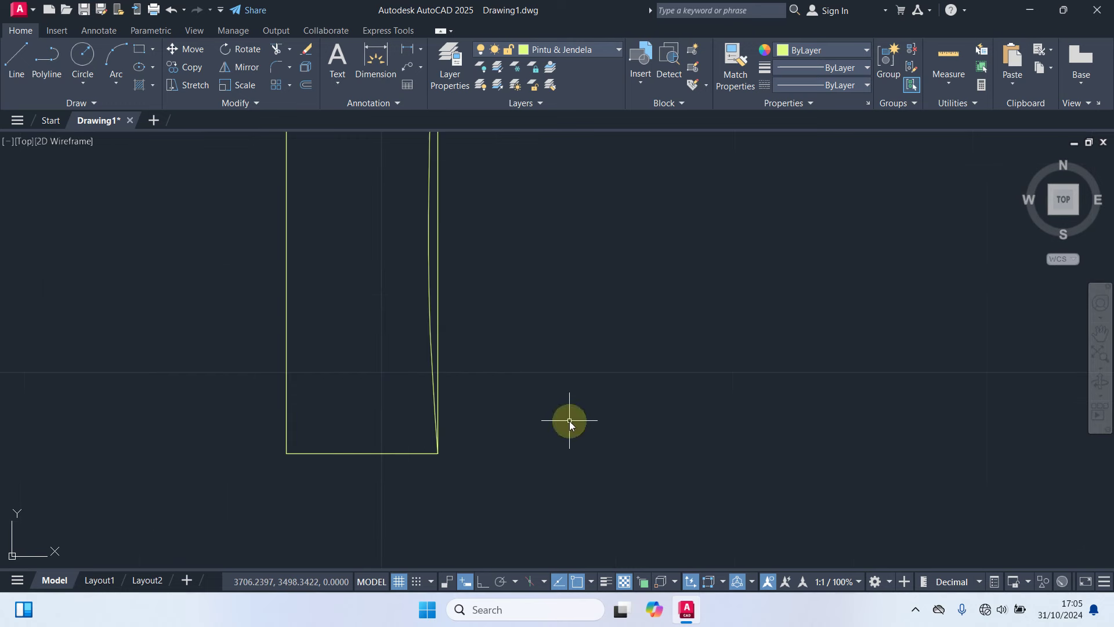
Step: Trim the leftover line and center the finished door in view
{"action": "type", "text": "tr"}
{"action": "key", "text": "Return"}
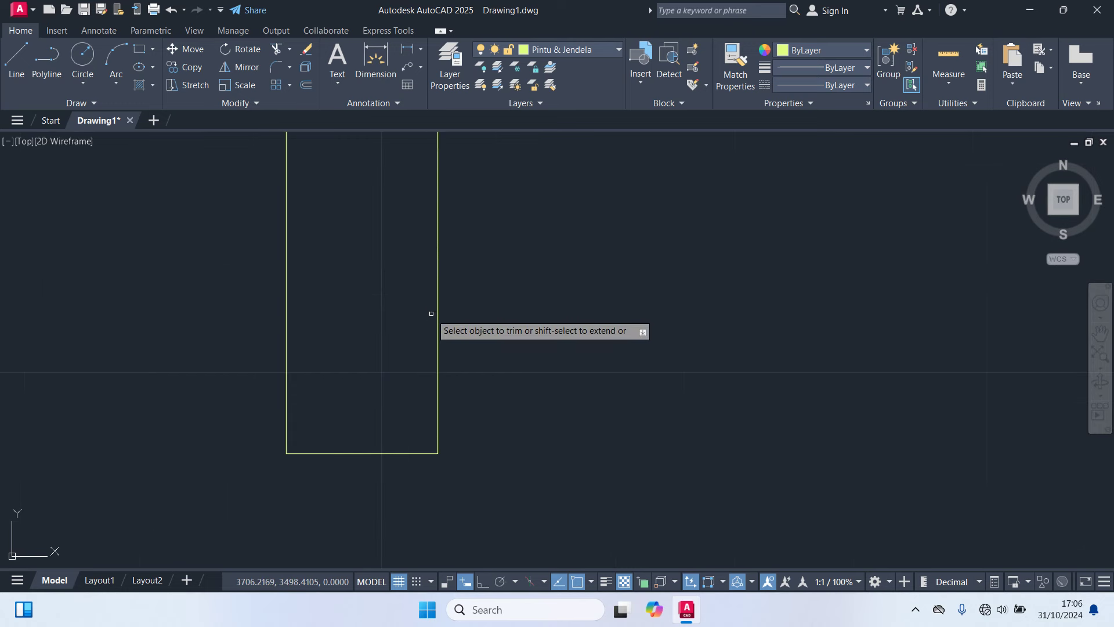
{"action": "scroll", "coordinate": [470, 423], "scroll_direction": "down", "scroll_amount": 5}
{"action": "scroll", "coordinate": [625, 410], "scroll_direction": "down", "scroll_amount": 3}
{"action": "scroll", "coordinate": [642, 405], "scroll_direction": "down", "scroll_amount": 2}
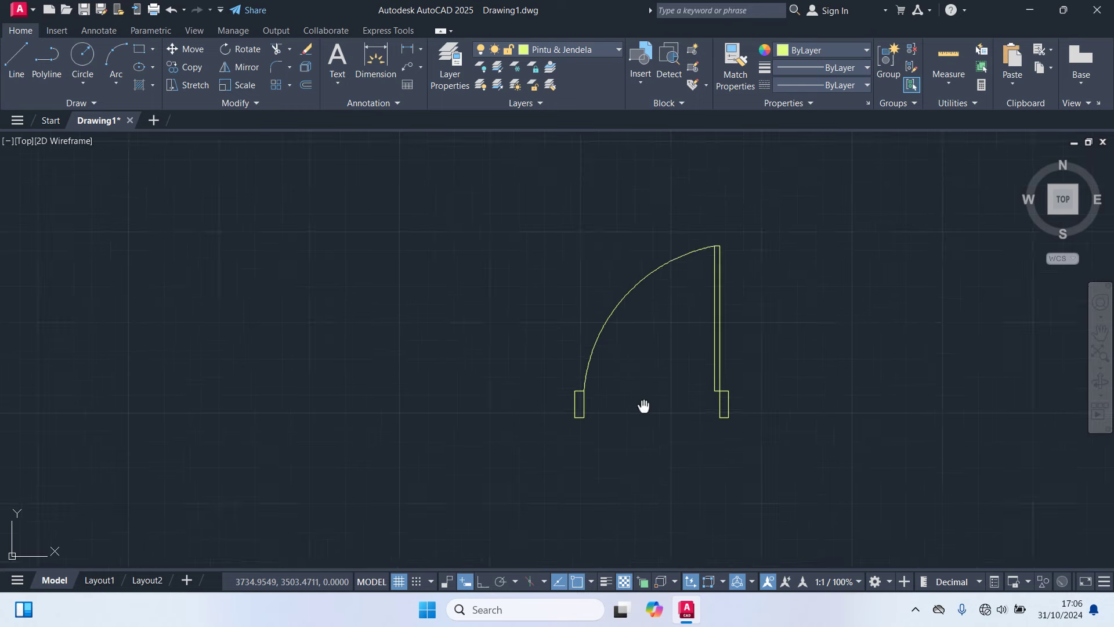
{"action": "middle_click_drag", "start_coordinate": [644, 406], "coordinate": [295, 377]}
Step: Copy the whole single door to the right
{"action": "left_click", "coordinate": [415, 399]}
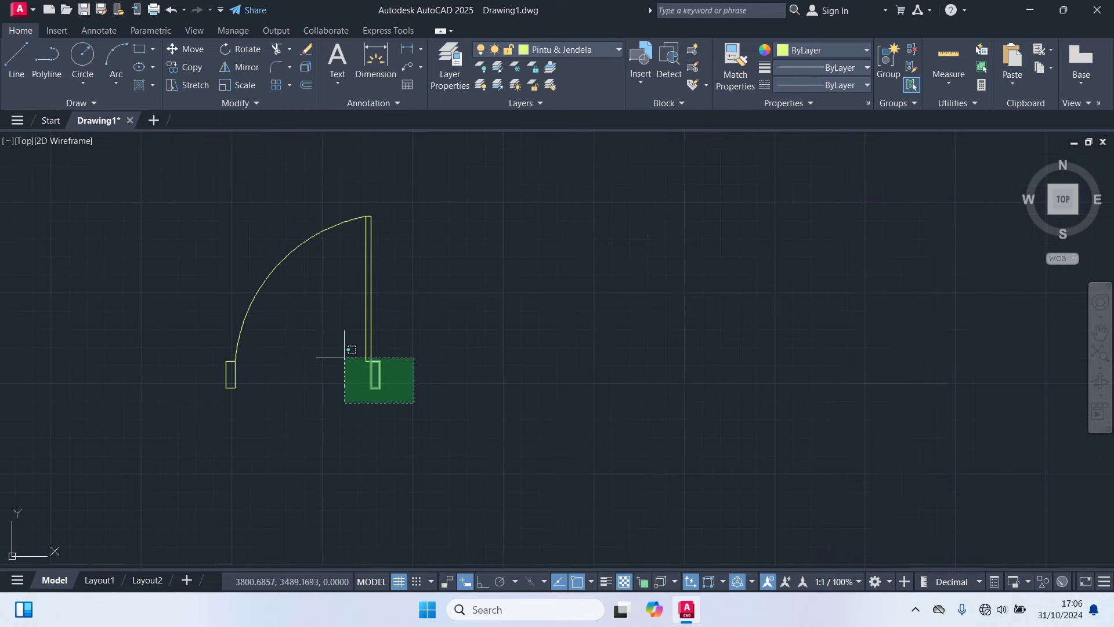
{"action": "left_click", "coordinate": [181, 199]}
{"action": "type", "text": "c"}
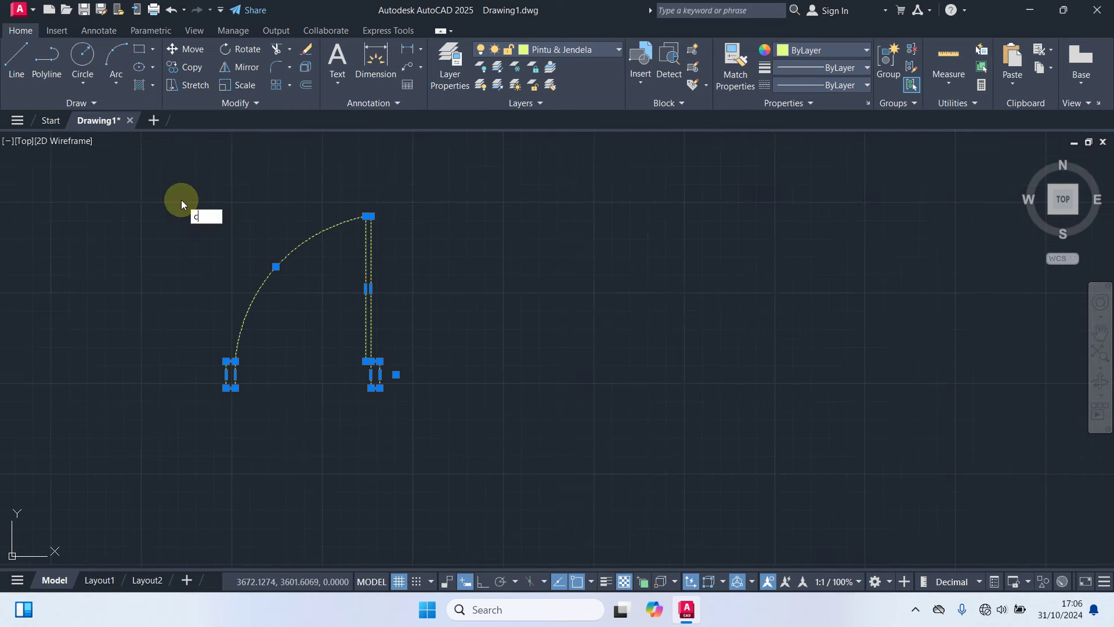
{"action": "type", "text": "o"}
{"action": "key", "text": "Return"}
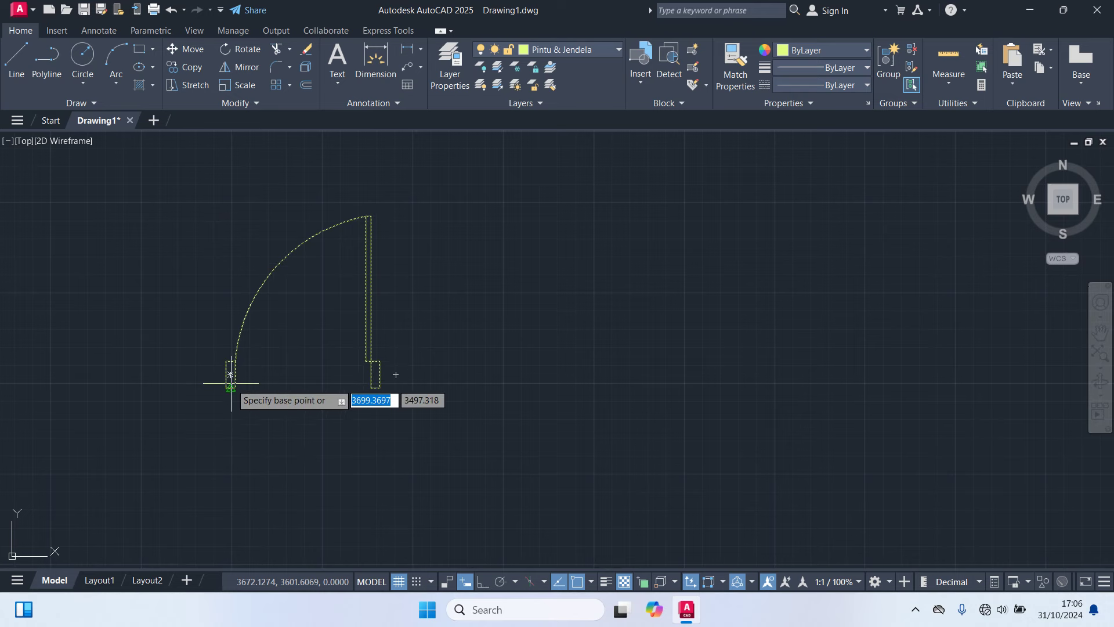
{"action": "left_click", "coordinate": [226, 388]}
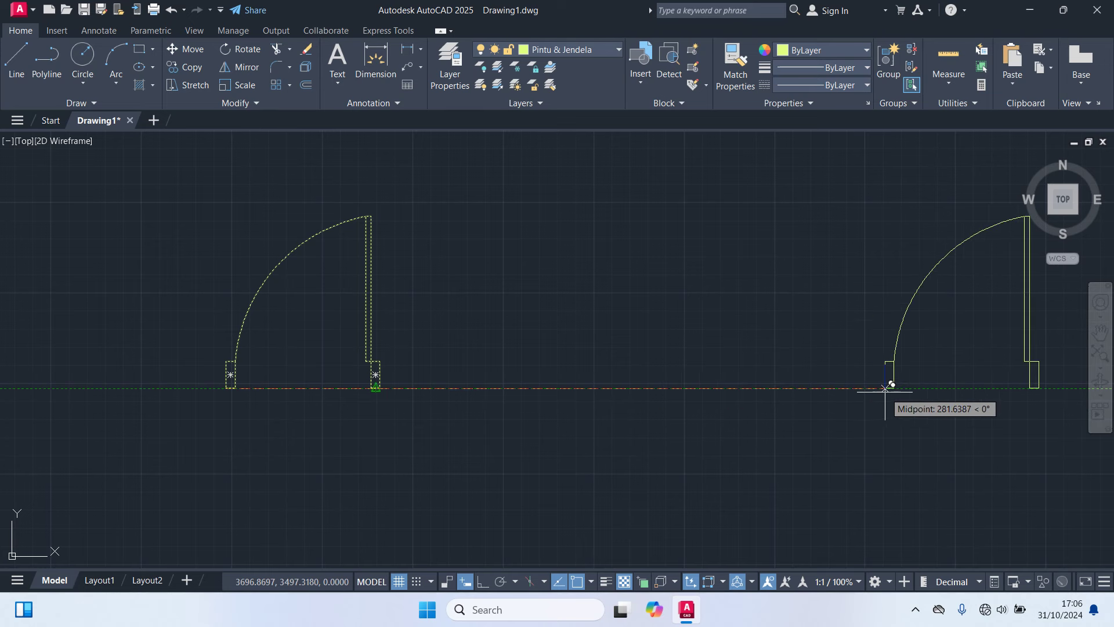
{"action": "left_click", "coordinate": [885, 388]}
{"action": "middle_click_drag", "start_coordinate": [860, 410], "coordinate": [689, 392]}
{"action": "key", "text": "Escape"}
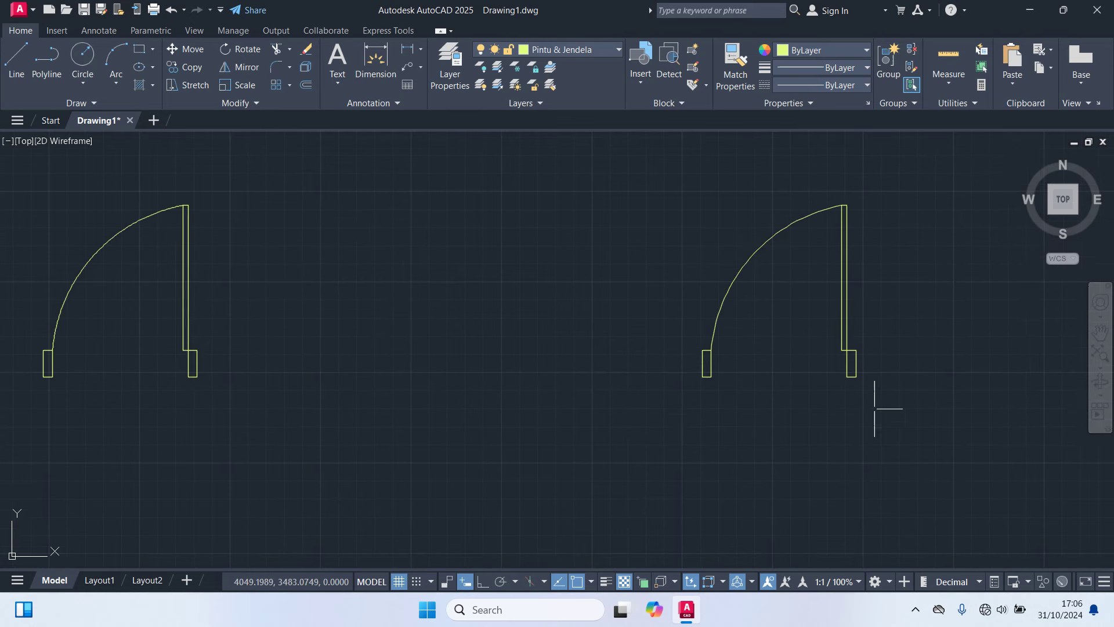
Step: Erase the left jamb rectangle from the door copy
{"action": "left_click", "coordinate": [916, 433]}
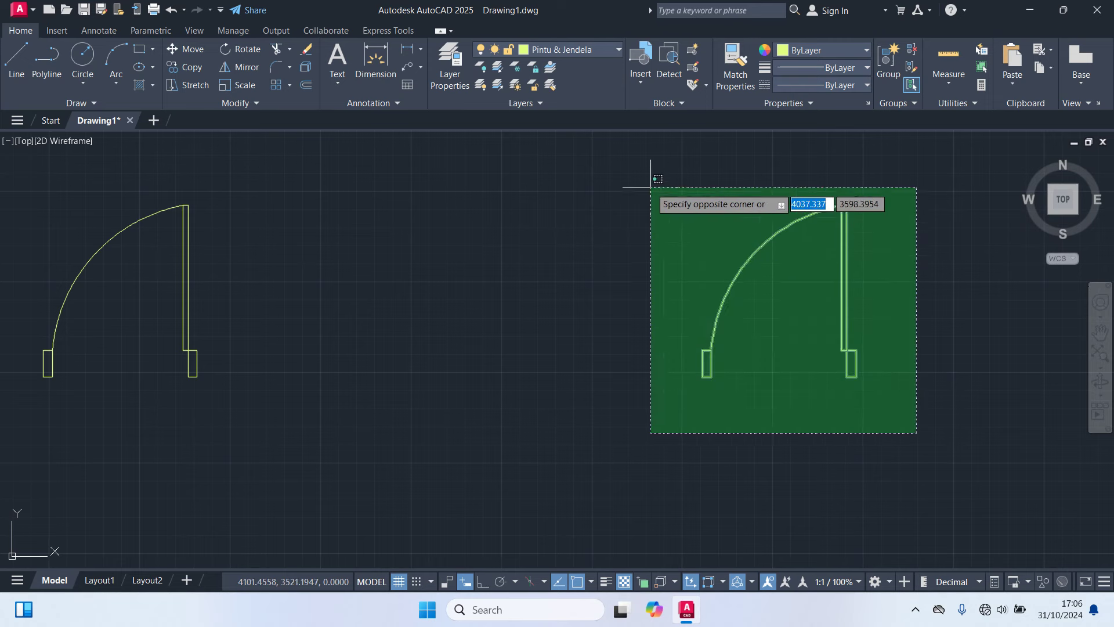
{"action": "key", "text": "Escape"}
{"action": "left_click", "coordinate": [717, 407]}
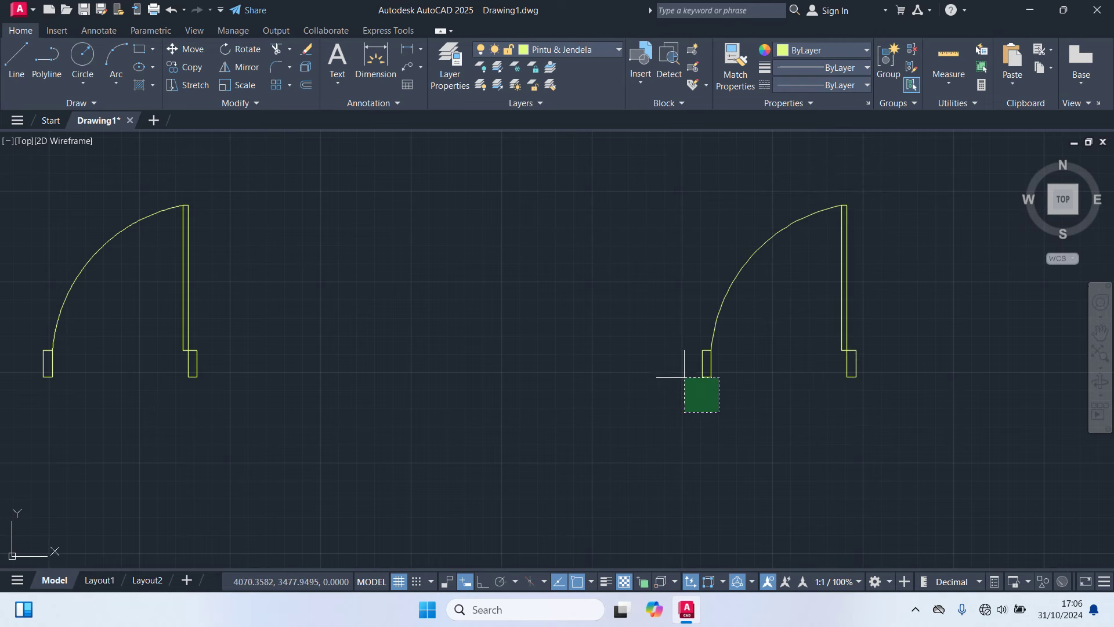
{"action": "left_click", "coordinate": [670, 354]}
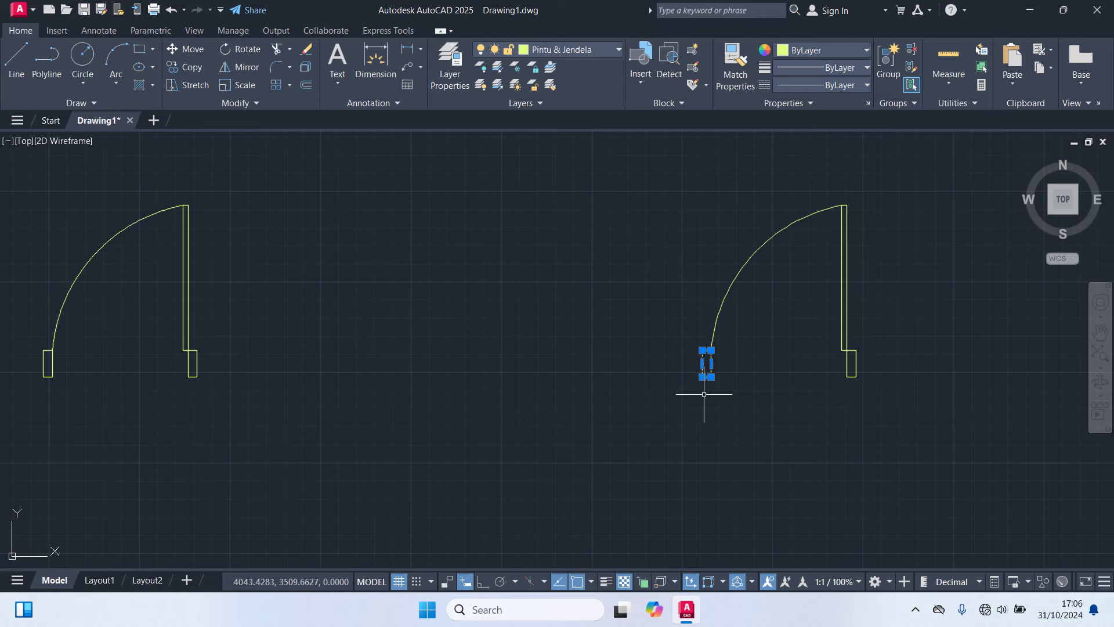
{"action": "key", "text": "Delete"}
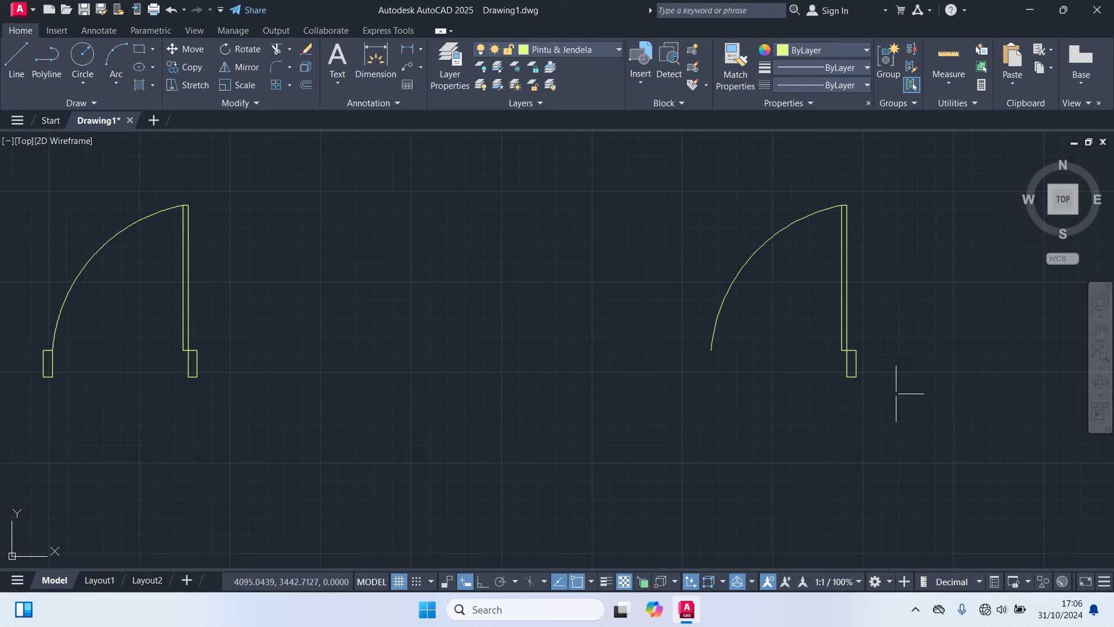
Step: Mirror the copy's arc and leaf about a vertical line at the arc end, keeping the original
{"action": "left_click", "coordinate": [918, 453]}
{"action": "left_click", "coordinate": [613, 168]}
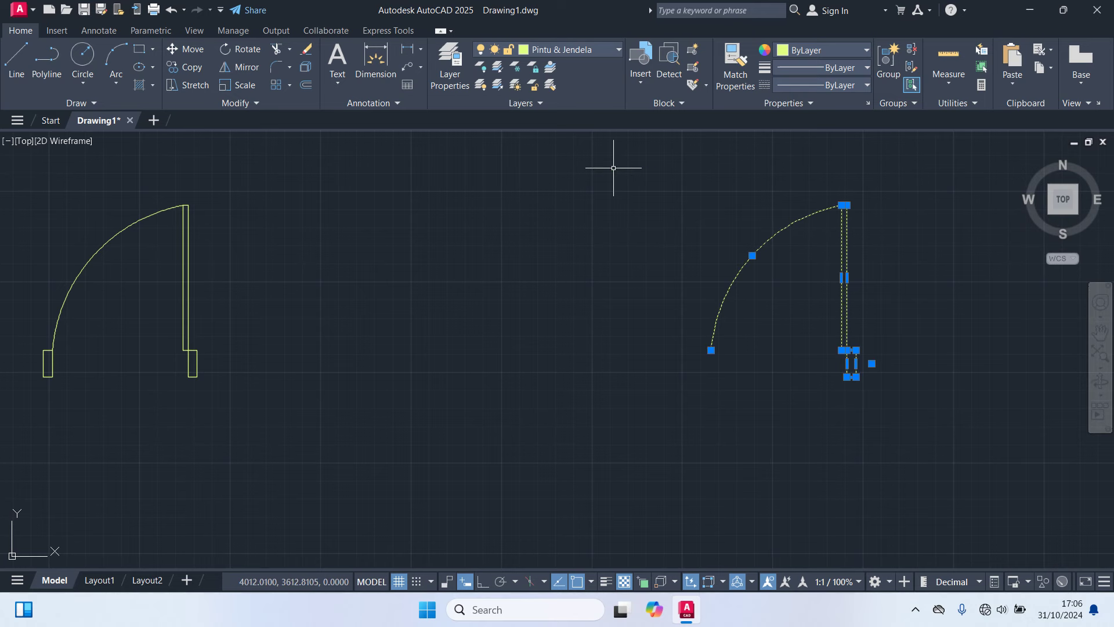
{"action": "type", "text": "mi"}
{"action": "key", "text": "Return"}
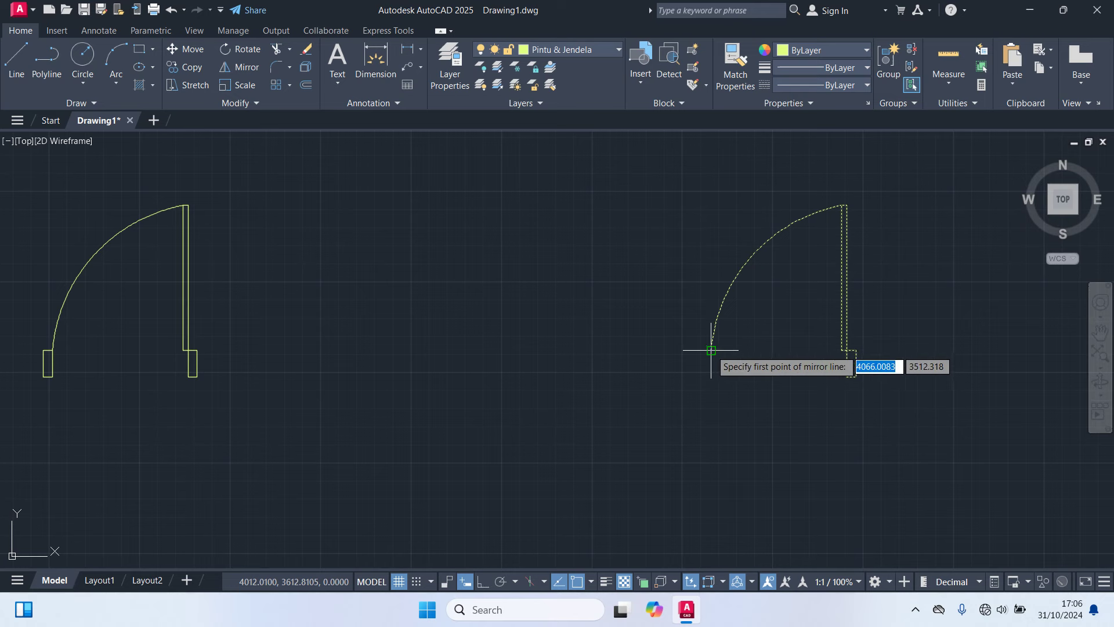
{"action": "left_click", "coordinate": [711, 350]}
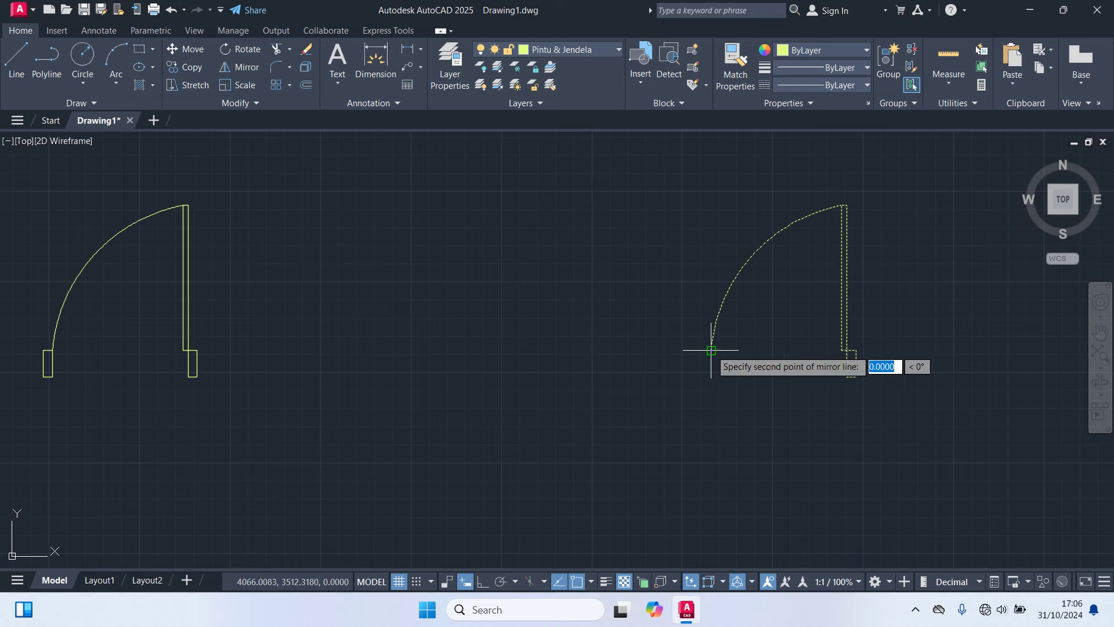
{"action": "left_click", "coordinate": [710, 404]}
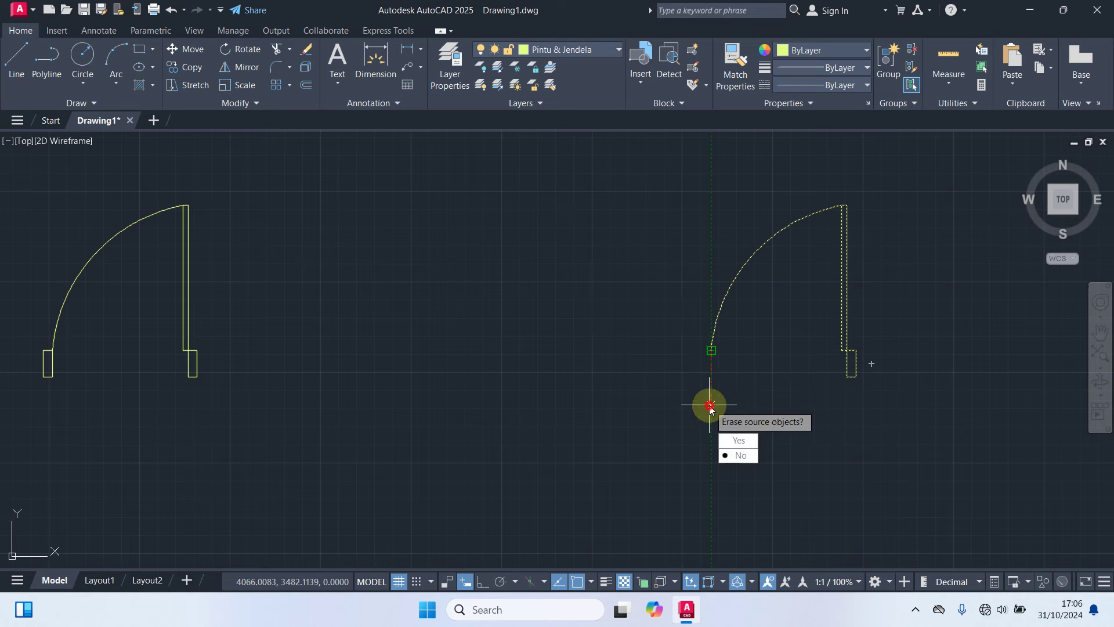
{"action": "left_click", "coordinate": [732, 456]}
{"action": "middle_click_drag", "start_coordinate": [390, 331], "coordinate": [548, 379]}
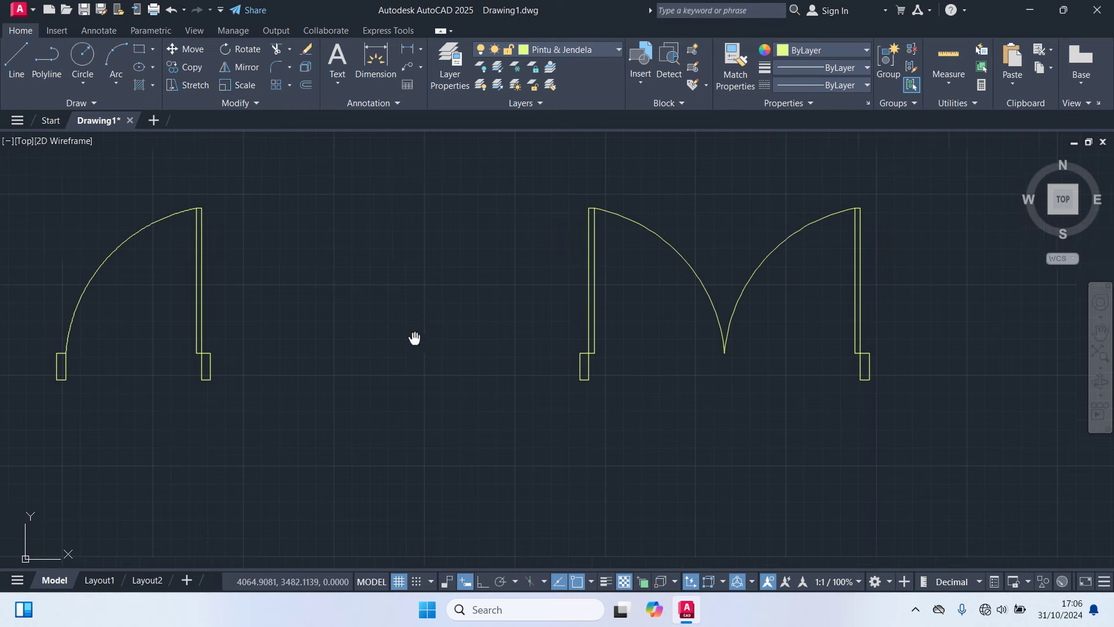
{"action": "type", "text": "b"}
{"action": "key", "text": "Return"}
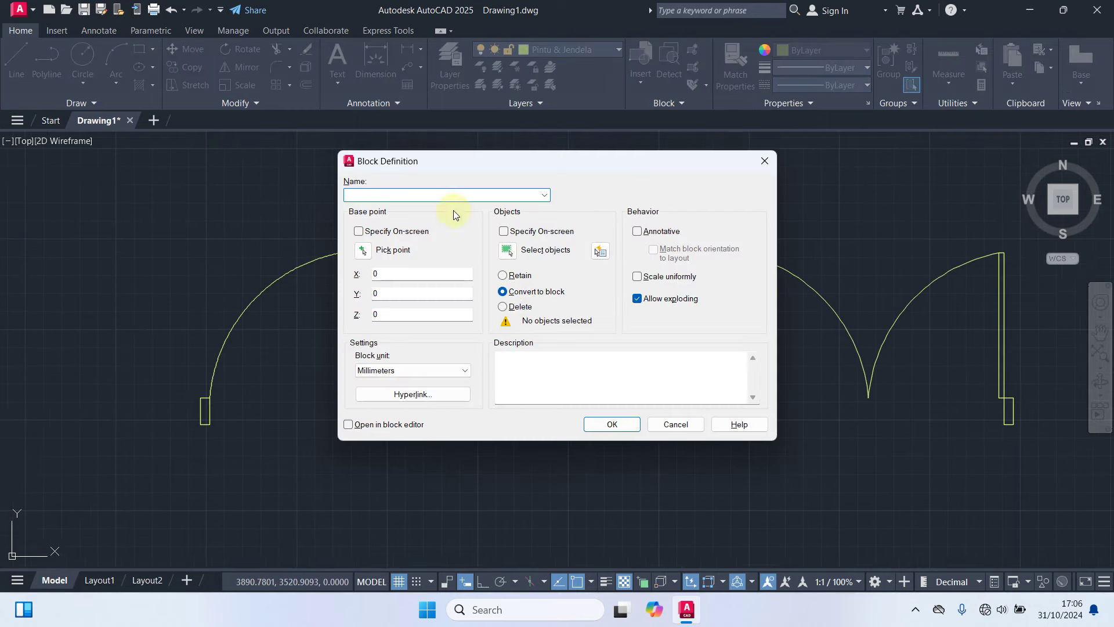
Step: Define the single door as block 'Pintu 1' with its base point at the door corner
{"action": "left_click", "coordinate": [395, 195]}
{"action": "left_click", "coordinate": [366, 251]}
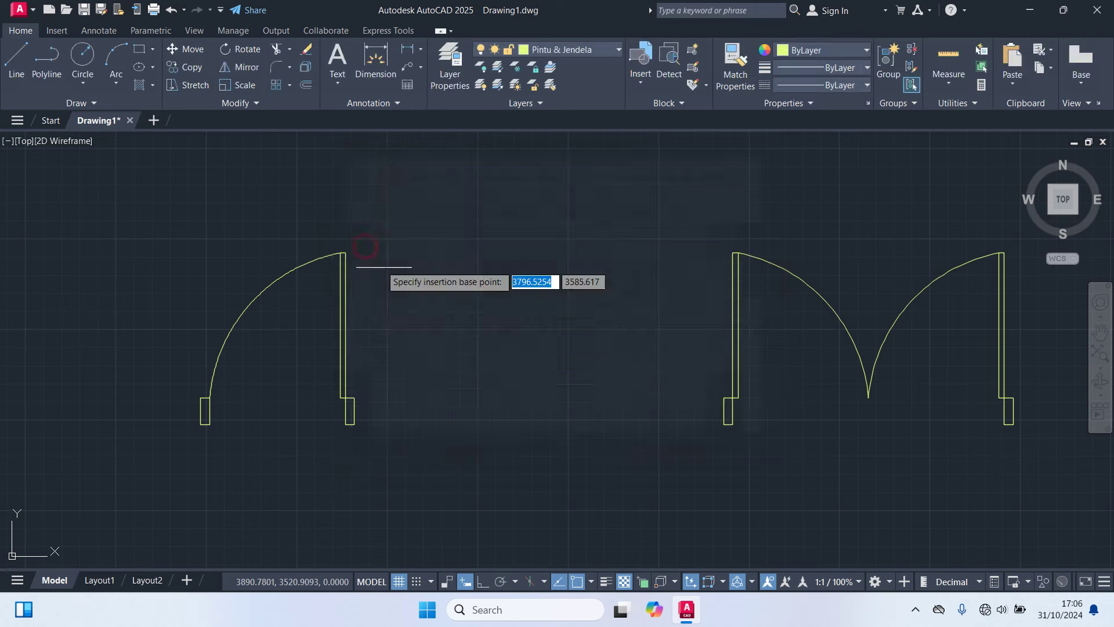
{"action": "left_click", "coordinate": [354, 424]}
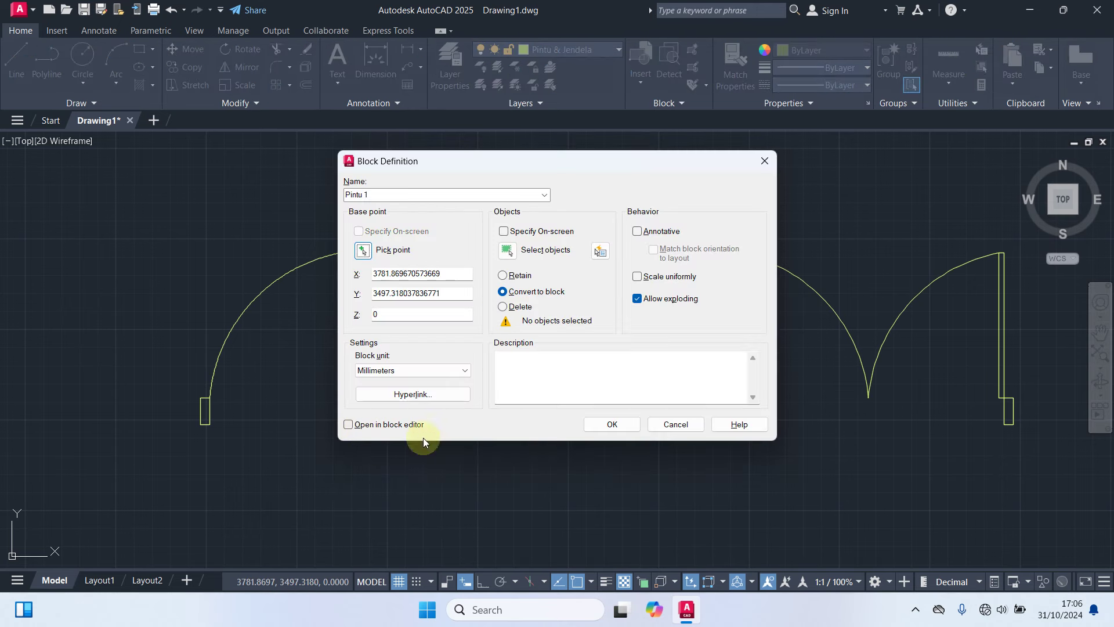
{"action": "left_click", "coordinate": [508, 256]}
{"action": "left_click", "coordinate": [467, 454]}
{"action": "left_click", "coordinate": [123, 172]}
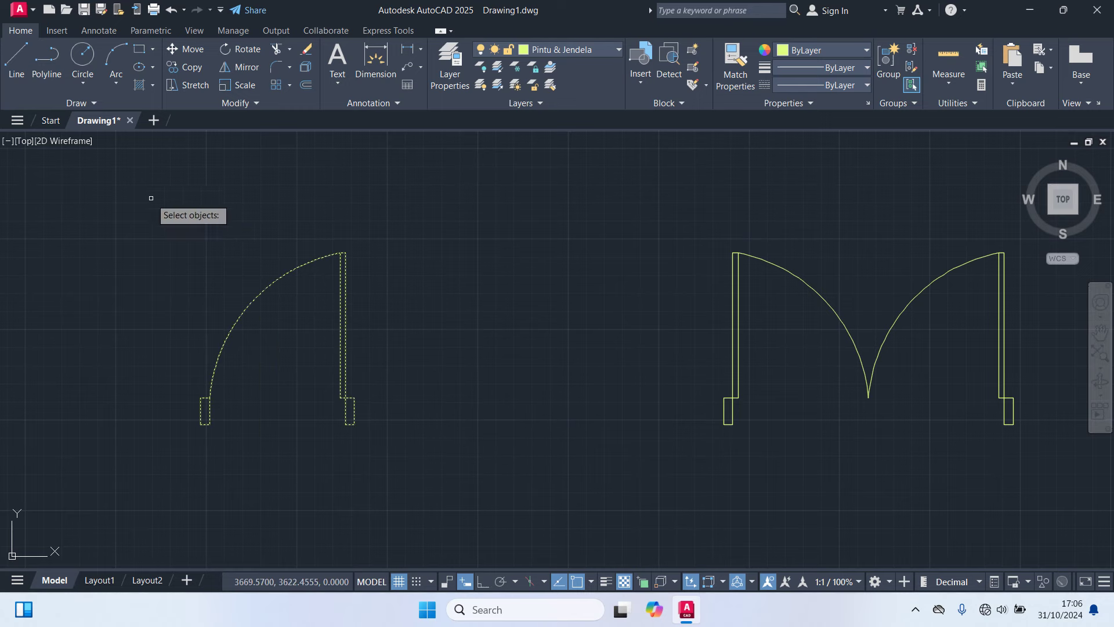
{"action": "right_click", "coordinate": [210, 175]}
{"action": "left_click", "coordinate": [628, 434]}
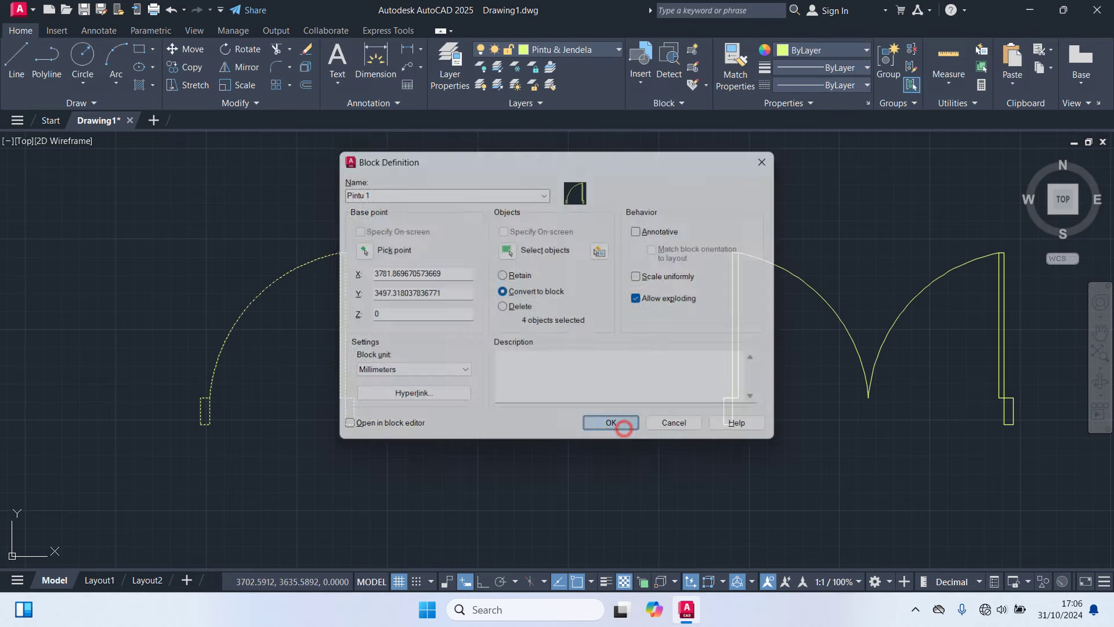
{"action": "middle_click_drag", "start_coordinate": [677, 418], "coordinate": [402, 400]}
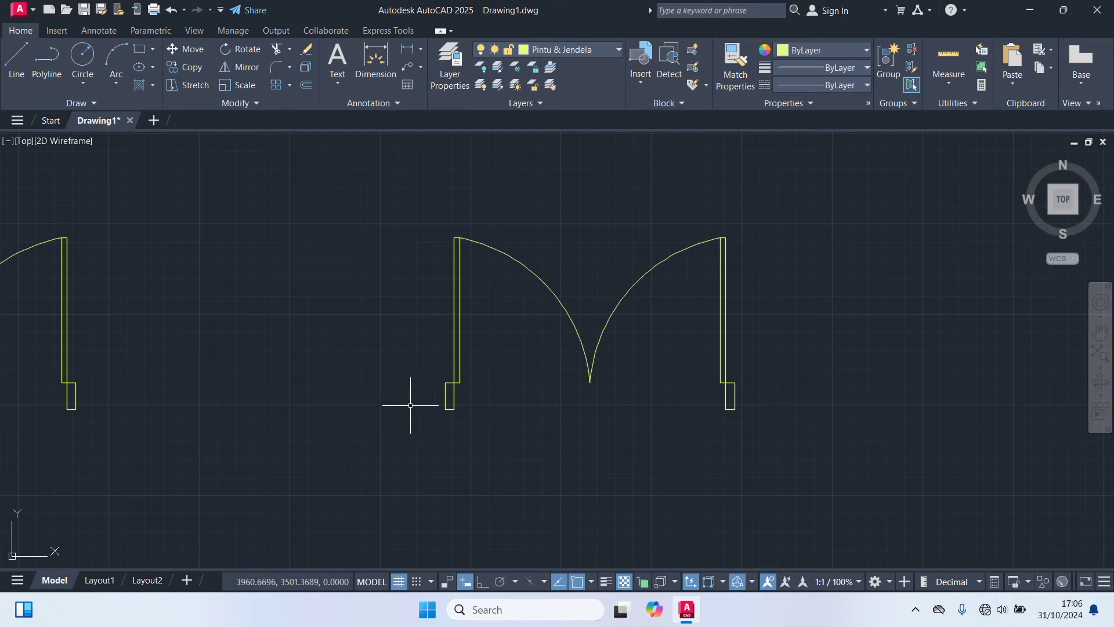
{"action": "type", "text": "b"}
Step: Define the double door as block 'Pintu 2' with its base point where the arcs meet
{"action": "key", "text": "Return"}
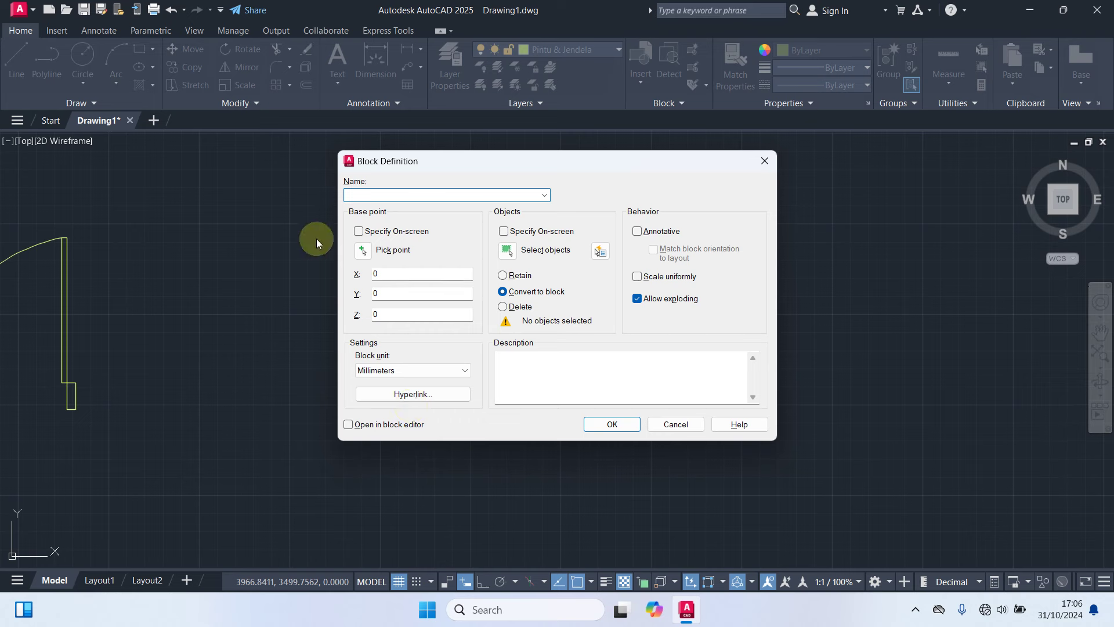
{"action": "type", "text": "Pintu 2"}
{"action": "left_click", "coordinate": [362, 251]}
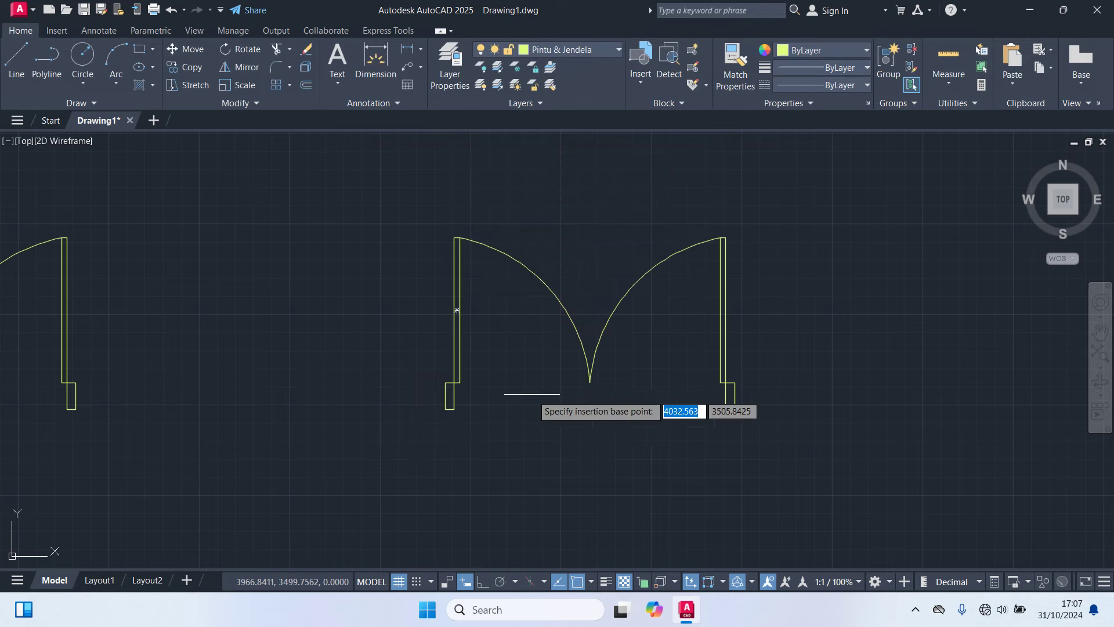
{"action": "left_click", "coordinate": [587, 386]}
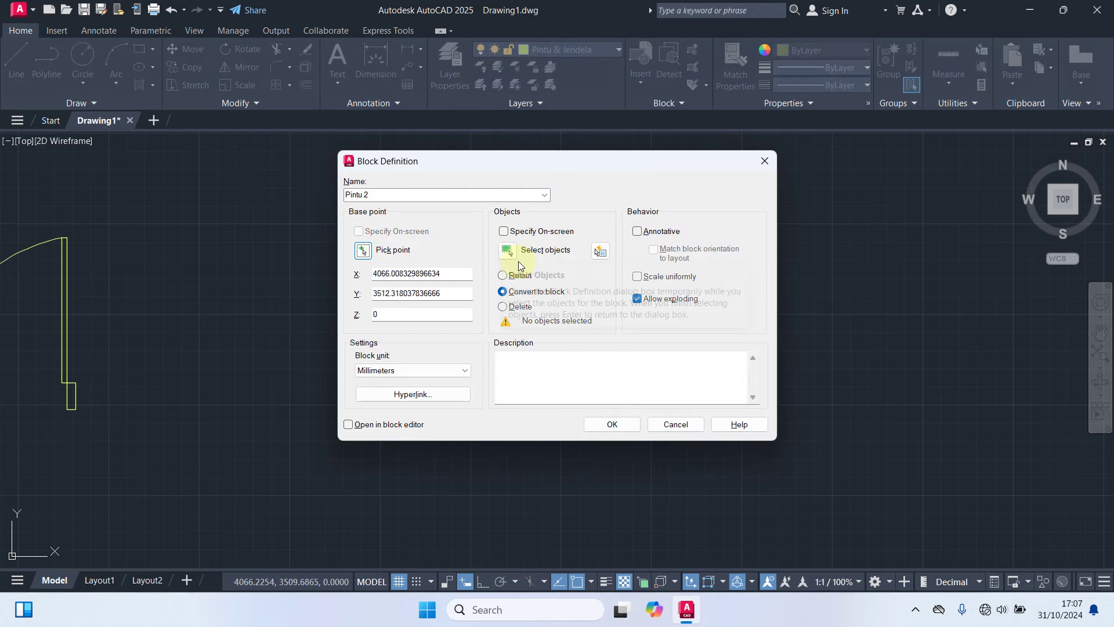
{"action": "left_click", "coordinate": [506, 251]}
{"action": "left_click", "coordinate": [787, 452]}
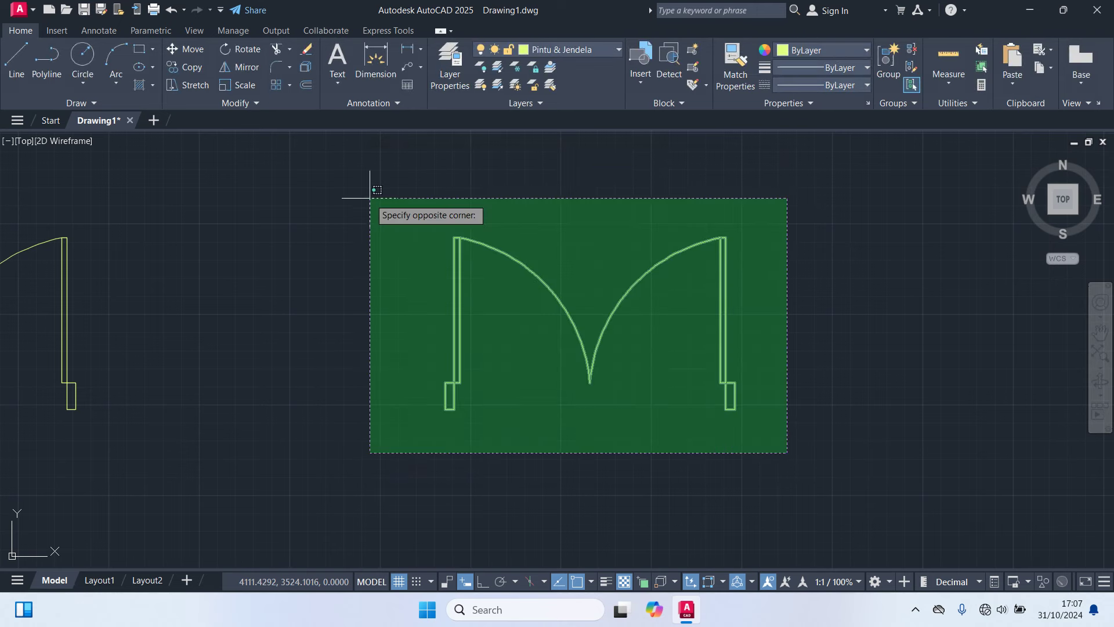
{"action": "left_click", "coordinate": [373, 184]}
{"action": "key", "text": "Return"}
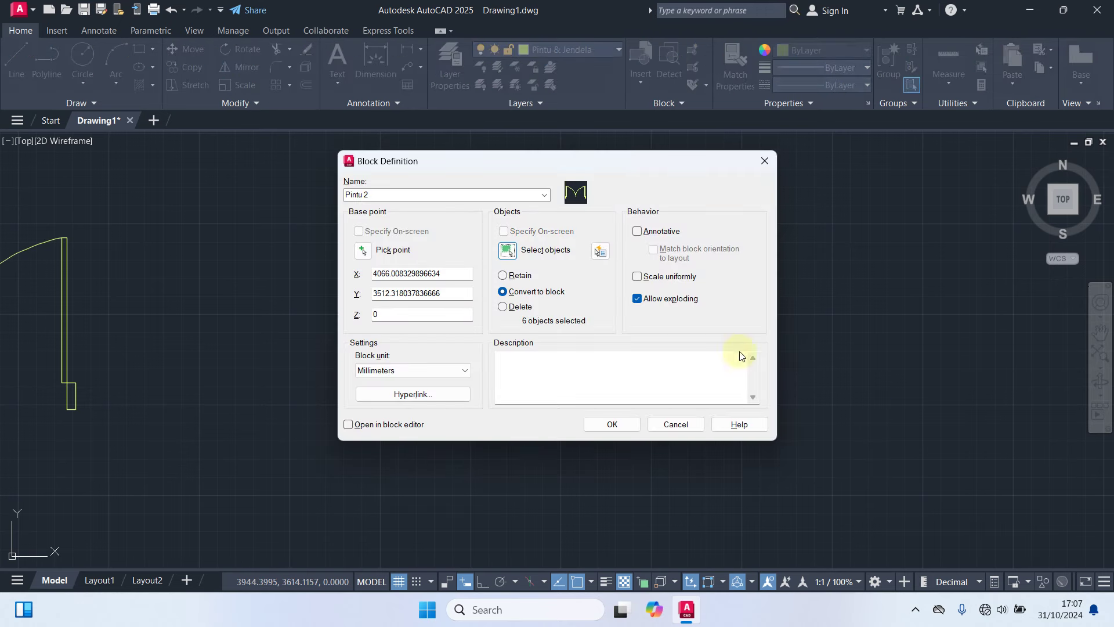
{"action": "left_click", "coordinate": [639, 426]}
{"action": "middle_click_drag", "start_coordinate": [185, 231], "coordinate": [461, 304]}
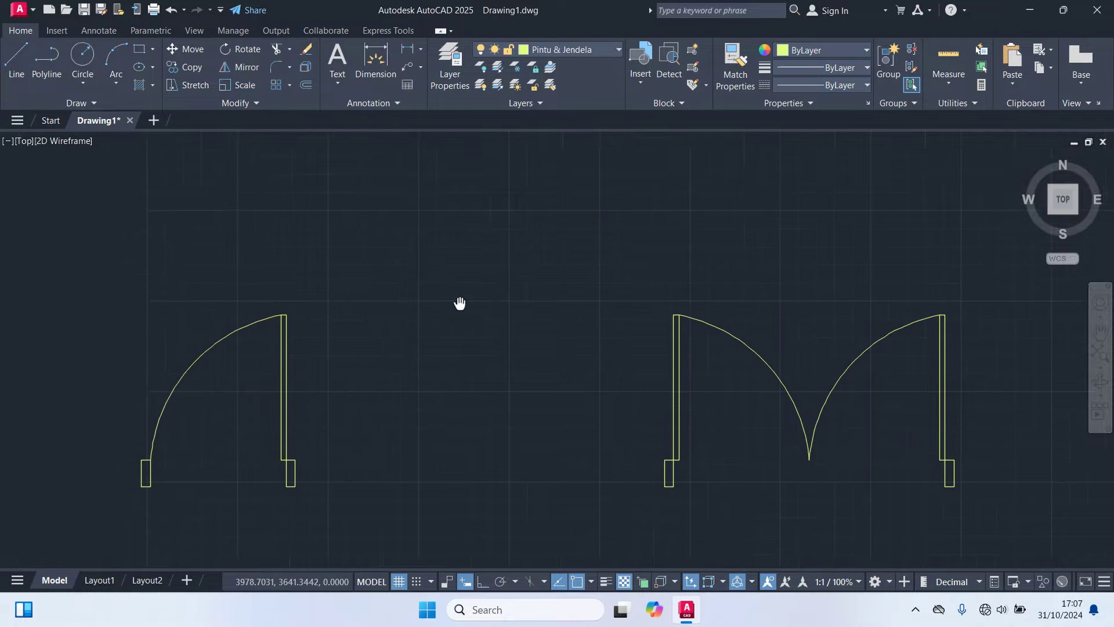
Step: Mirror the single left door about a vertical line at its corner, keeping the original
{"action": "left_click", "coordinate": [271, 338]}
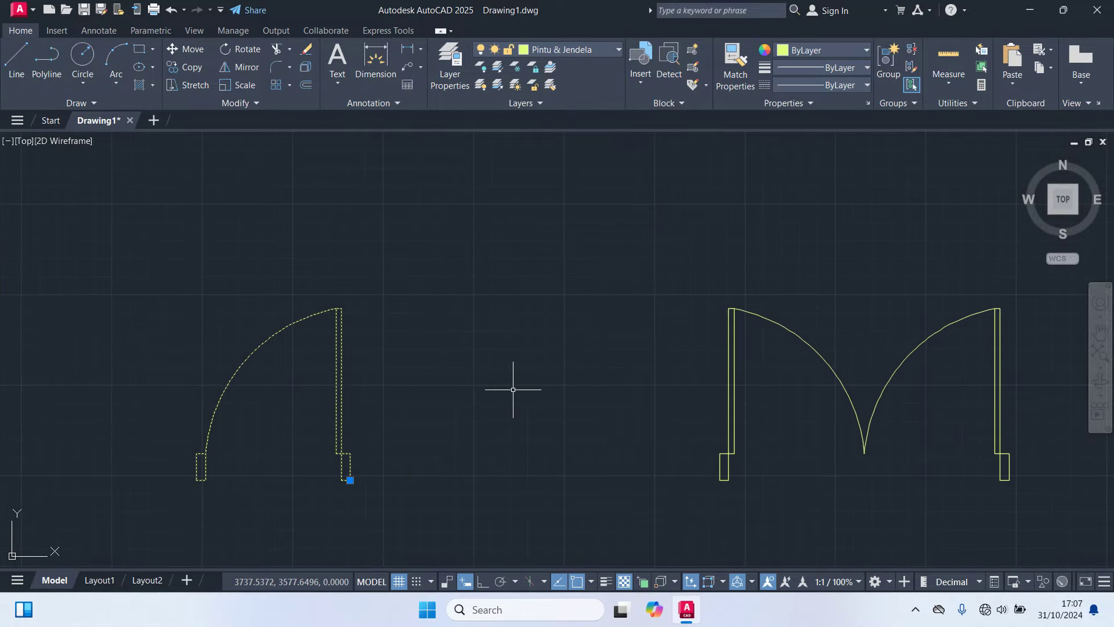
{"action": "type", "text": "mi"}
{"action": "key", "text": "Return"}
{"action": "middle_click_drag", "start_coordinate": [346, 479], "coordinate": [426, 432]}
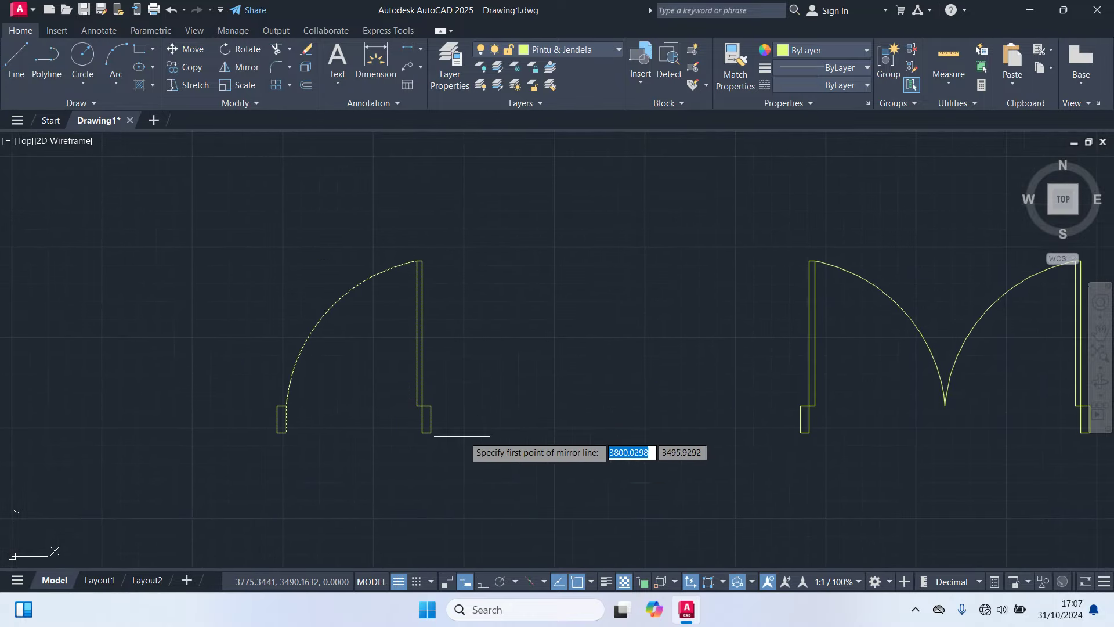
{"action": "left_click", "coordinate": [427, 432]}
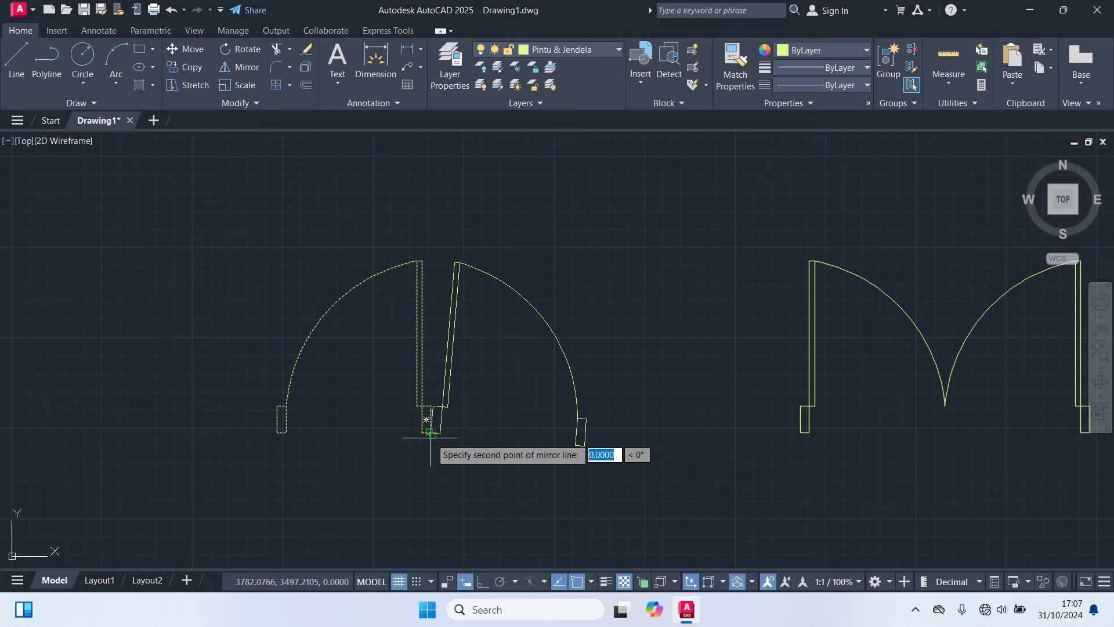
{"action": "left_click", "coordinate": [431, 472]}
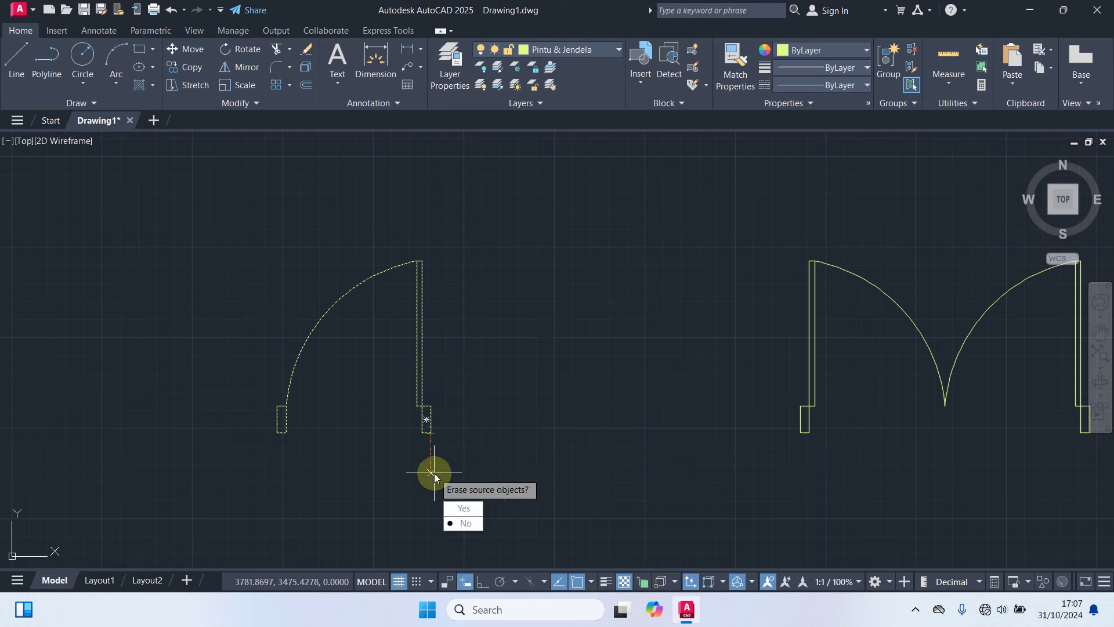
{"action": "left_click", "coordinate": [462, 524]}
Step: Mirror the new double door downward about a horizontal line at its bottom, keeping the original
{"action": "left_click", "coordinate": [619, 476]}
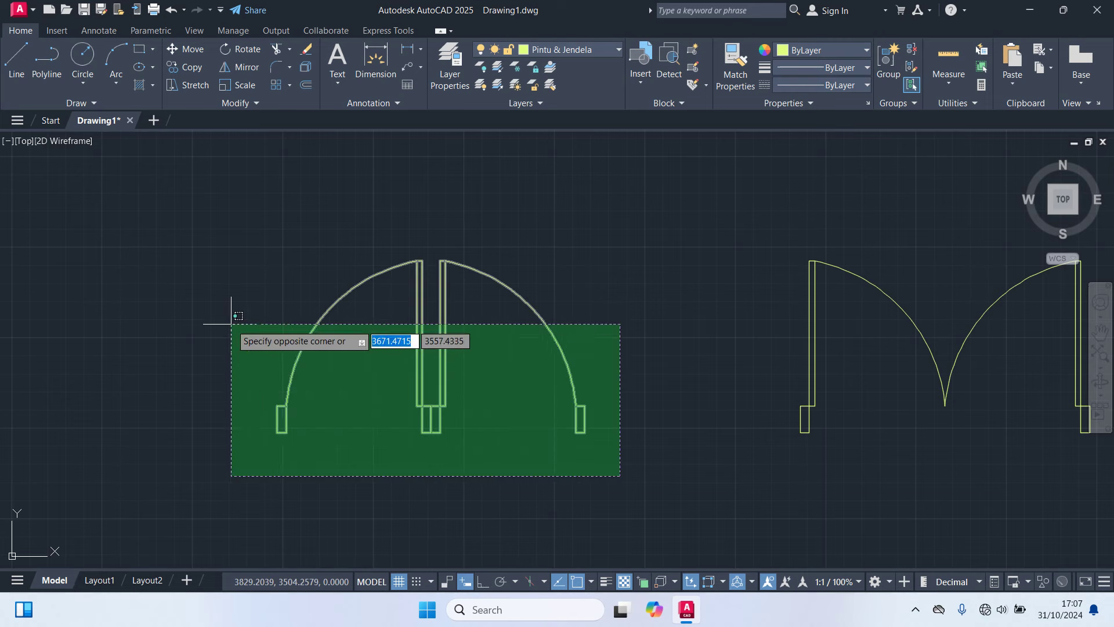
{"action": "left_click", "coordinate": [231, 323]}
{"action": "type", "text": "mi"}
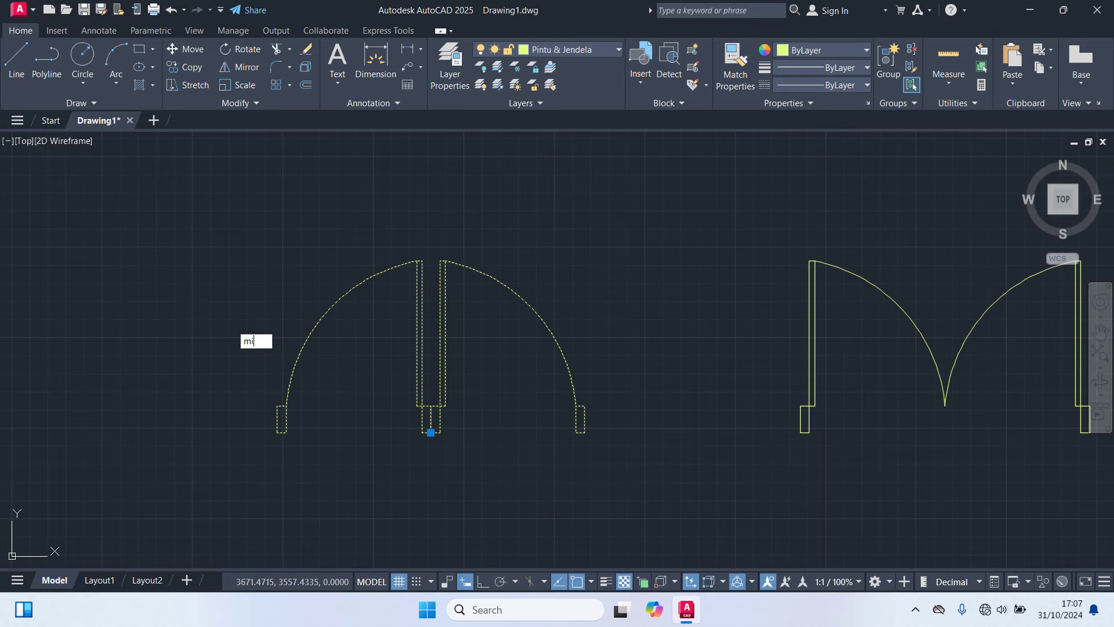
{"action": "key", "text": "Return"}
{"action": "middle_click_drag", "start_coordinate": [368, 466], "coordinate": [449, 337]}
{"action": "scroll", "coordinate": [449, 337], "scroll_direction": "up", "scroll_amount": 2}
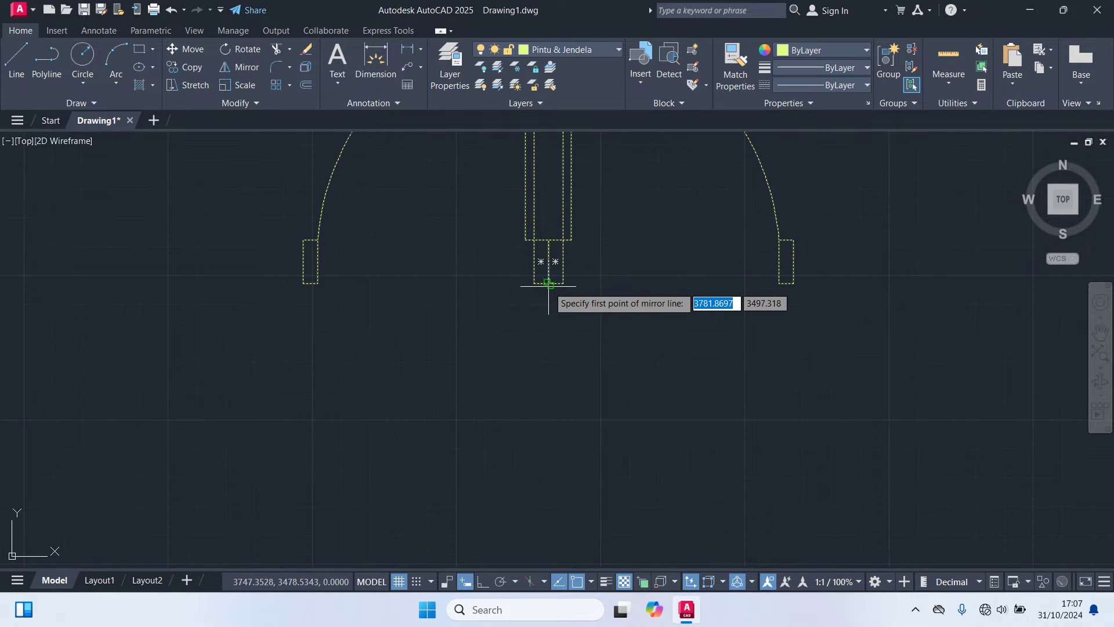
{"action": "left_click", "coordinate": [548, 283]}
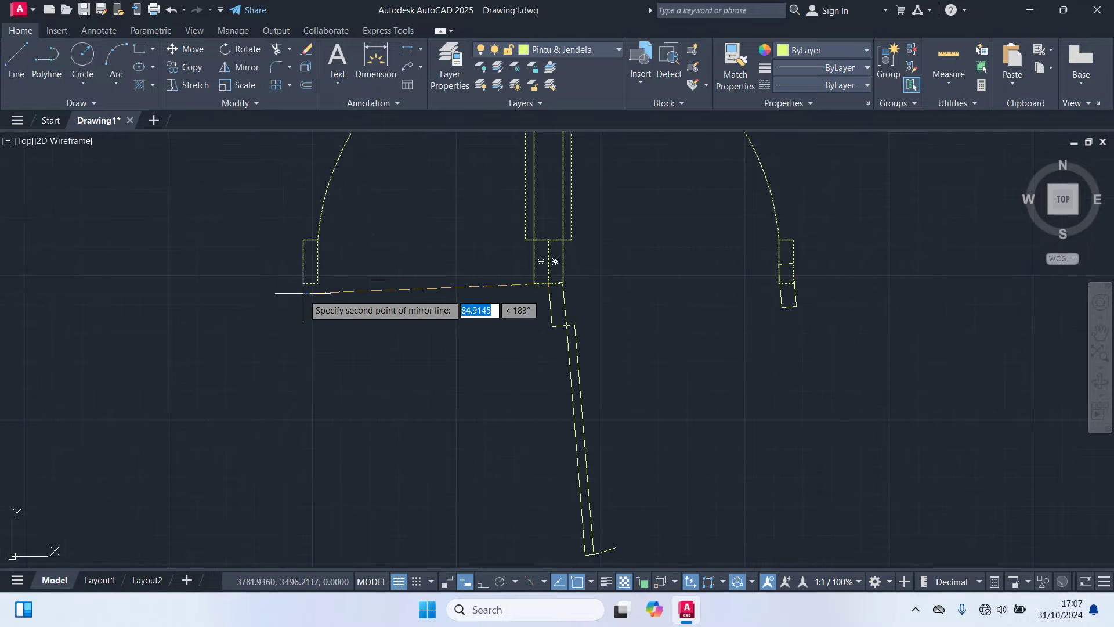
{"action": "left_click", "coordinate": [168, 283]}
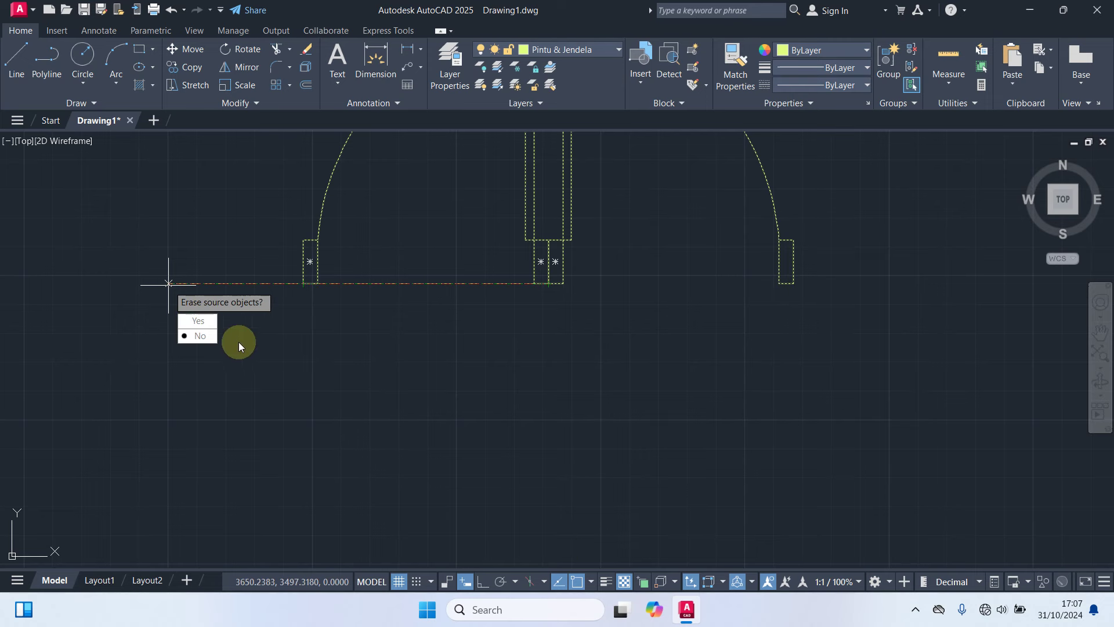
{"action": "left_click", "coordinate": [210, 337]}
{"action": "scroll", "coordinate": [265, 313], "scroll_direction": "down", "scroll_amount": 4}
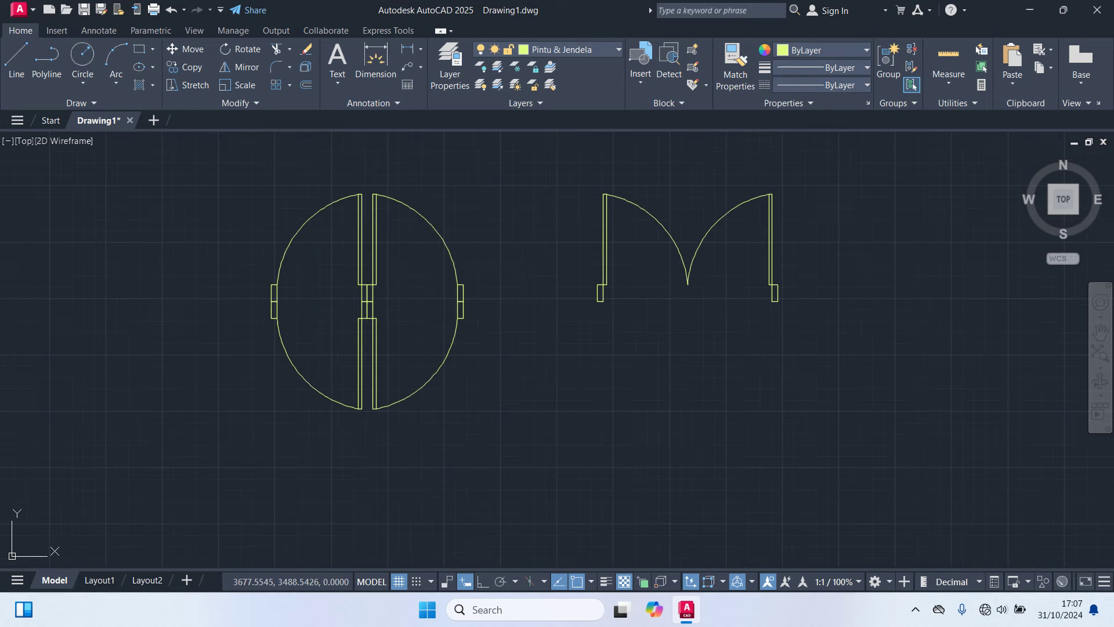
{"action": "left_click", "coordinate": [492, 354]}
{"action": "left_click", "coordinate": [232, 235]}
Step: Copy the four-leaf door assembly from its centre to a spot above the original
{"action": "type", "text": "m"}
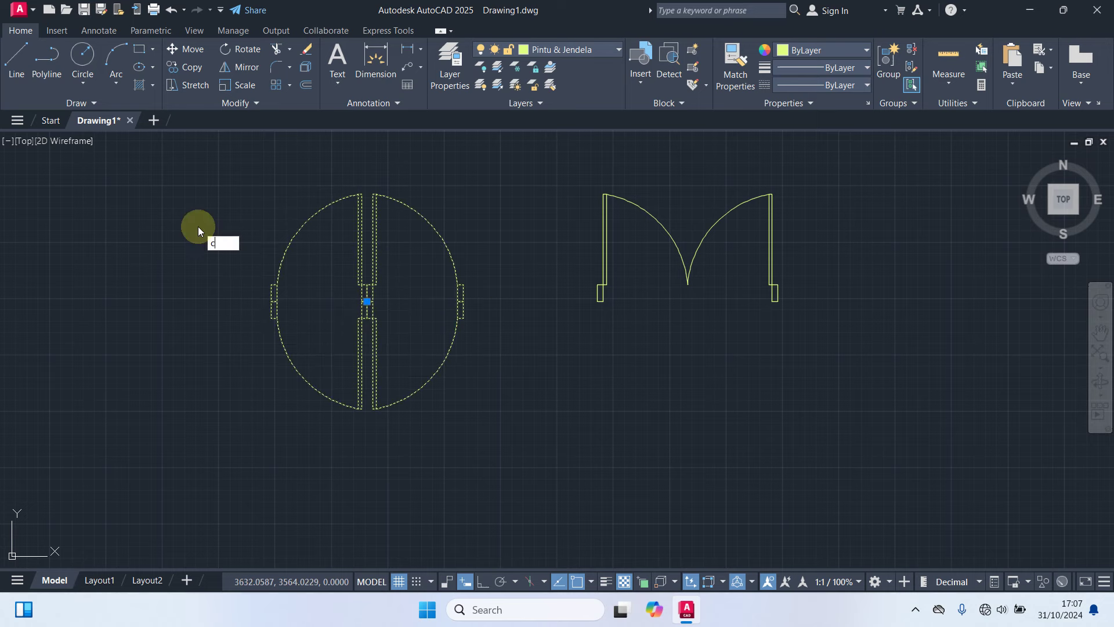
{"action": "key", "text": "Return"}
{"action": "scroll", "coordinate": [317, 303], "scroll_direction": "up", "scroll_amount": 4}
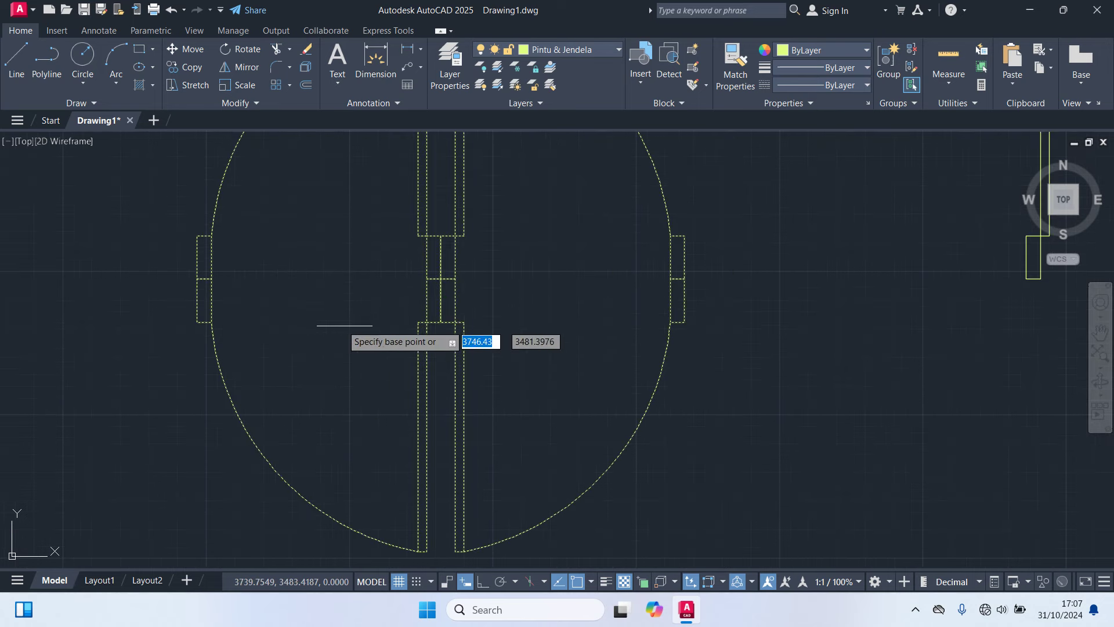
{"action": "left_click", "coordinate": [441, 292]}
{"action": "scroll", "coordinate": [324, 254], "scroll_direction": "down", "scroll_amount": 3}
{"action": "middle_click_drag", "start_coordinate": [324, 253], "coordinate": [348, 303]}
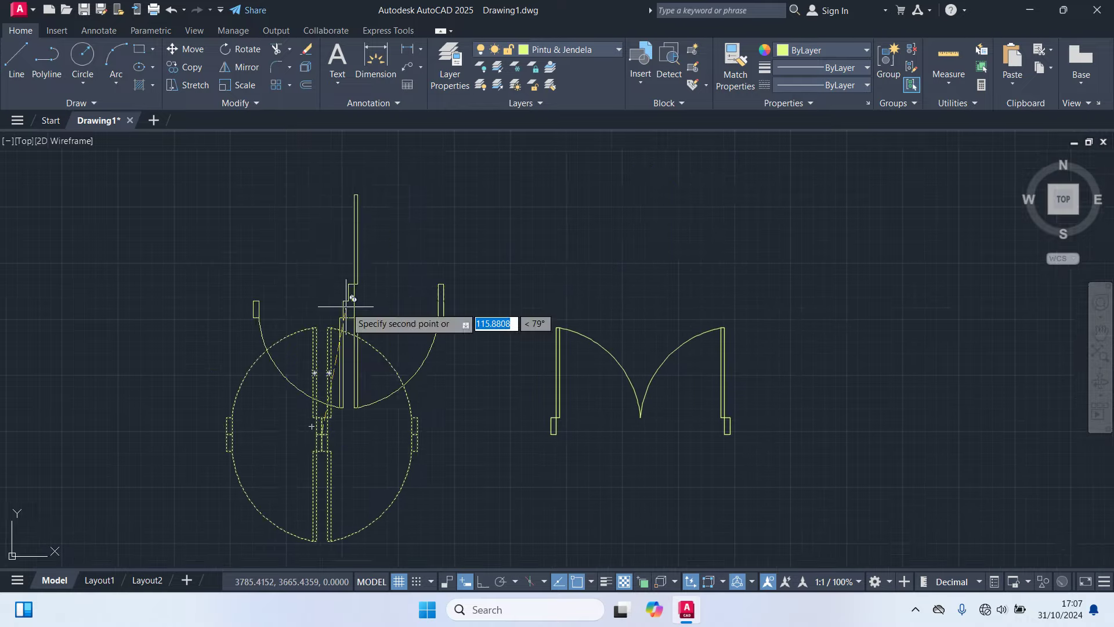
{"action": "middle_click_drag", "start_coordinate": [443, 194], "coordinate": [405, 302]}
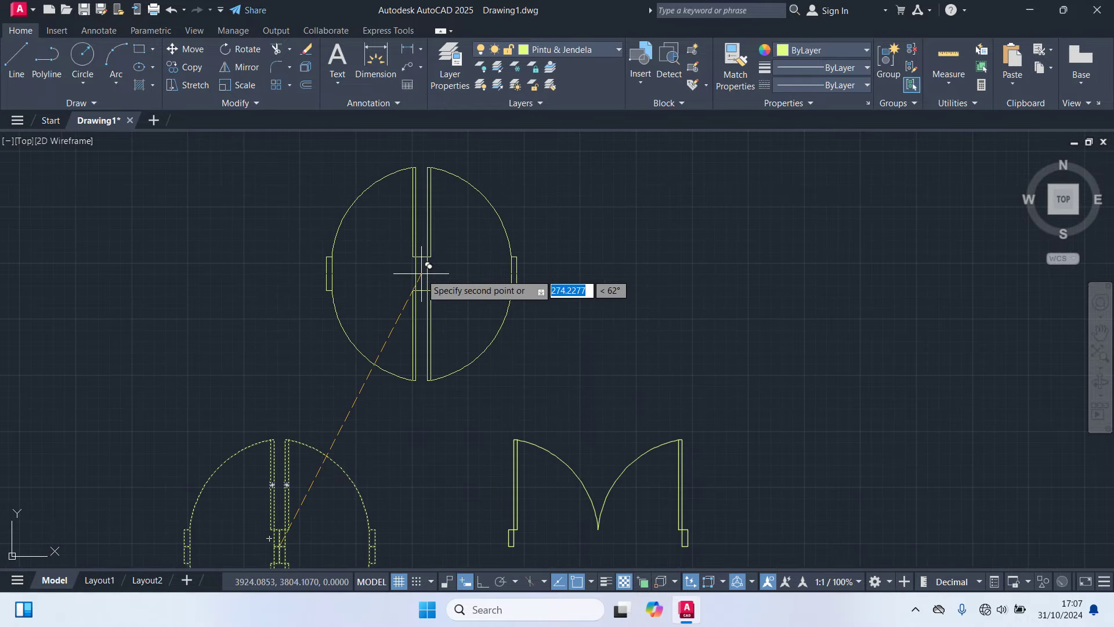
{"action": "left_click", "coordinate": [425, 274]}
Step: Rotate the top copy 90° about its centre so its leaves run horizontally
{"action": "left_click", "coordinate": [567, 363]}
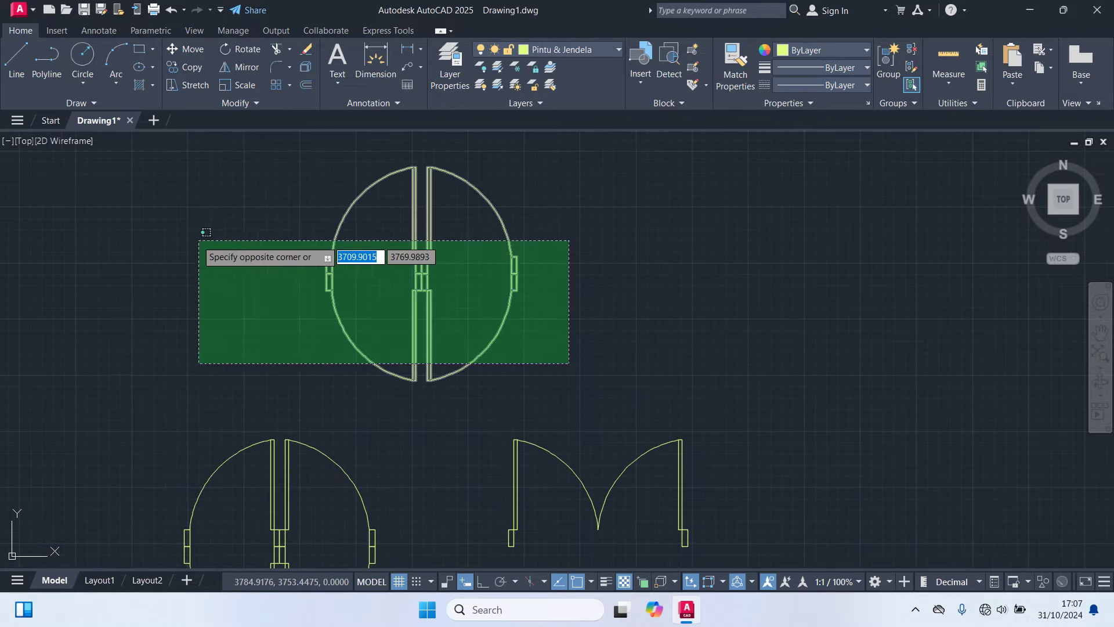
{"action": "left_click", "coordinate": [176, 221]}
{"action": "type", "text": "m"}
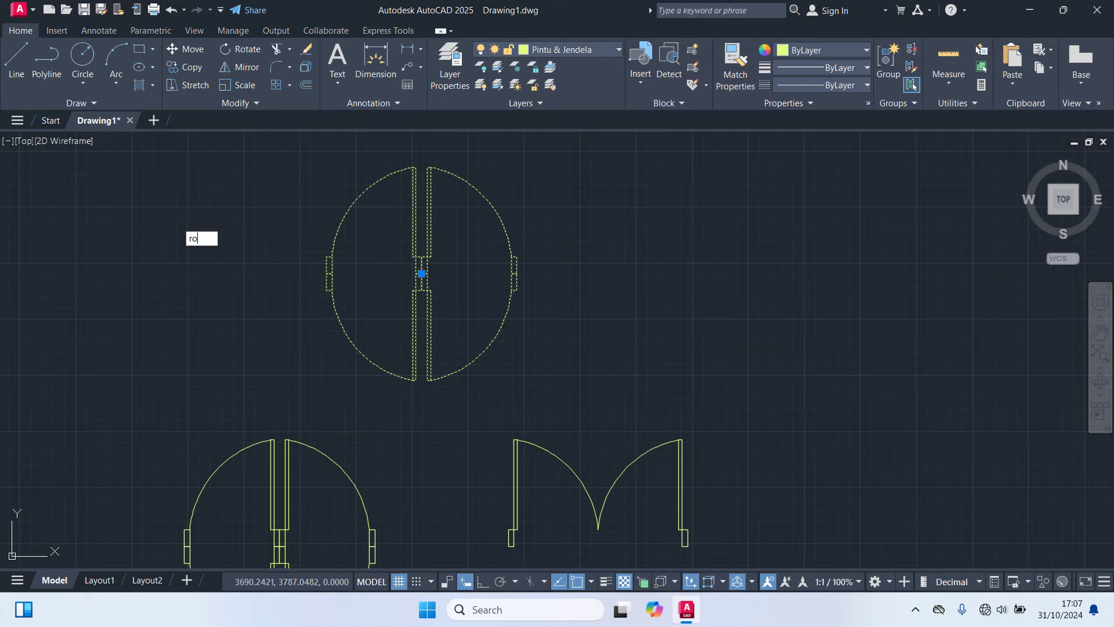
{"action": "key", "text": "Return"}
{"action": "scroll", "coordinate": [416, 269], "scroll_direction": "up", "scroll_amount": 2}
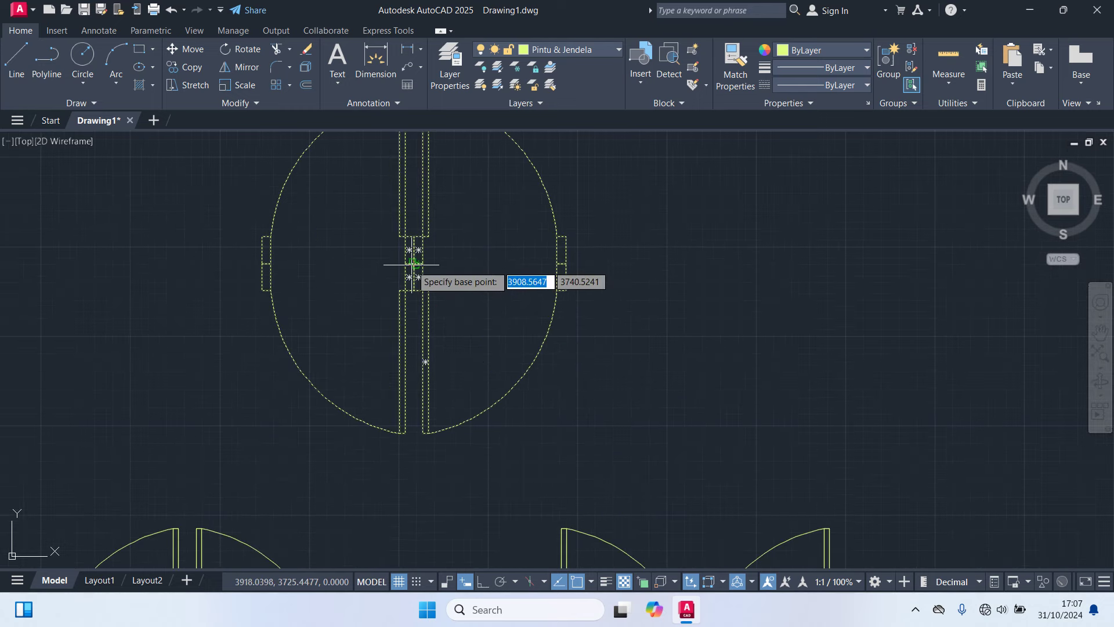
{"action": "left_click", "coordinate": [415, 264]}
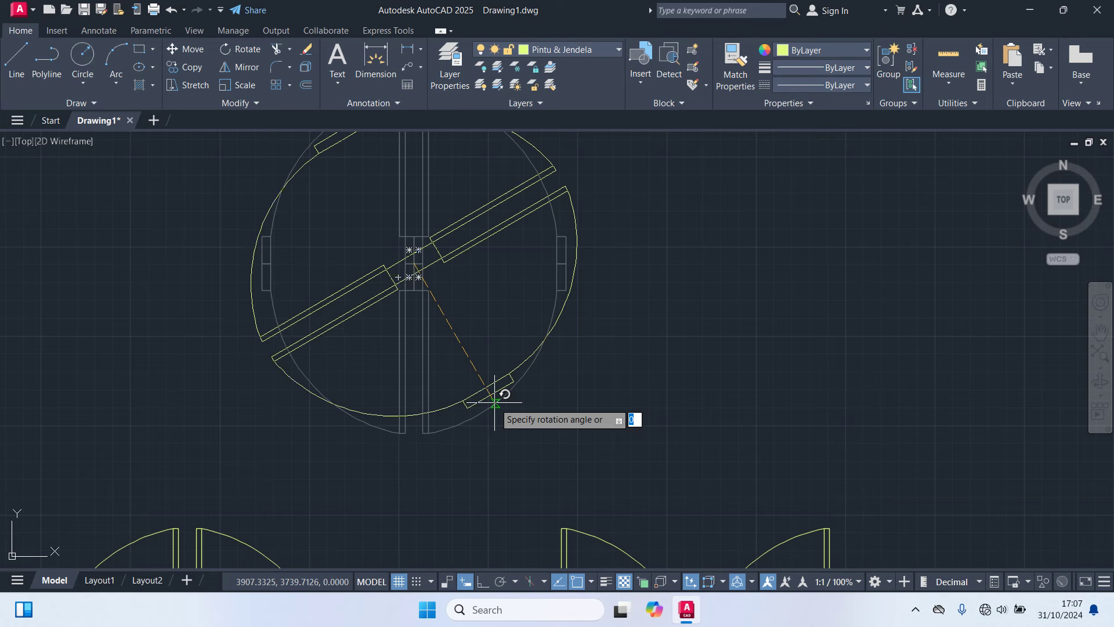
{"action": "type", "text": "90"}
{"action": "key", "text": "Return"}
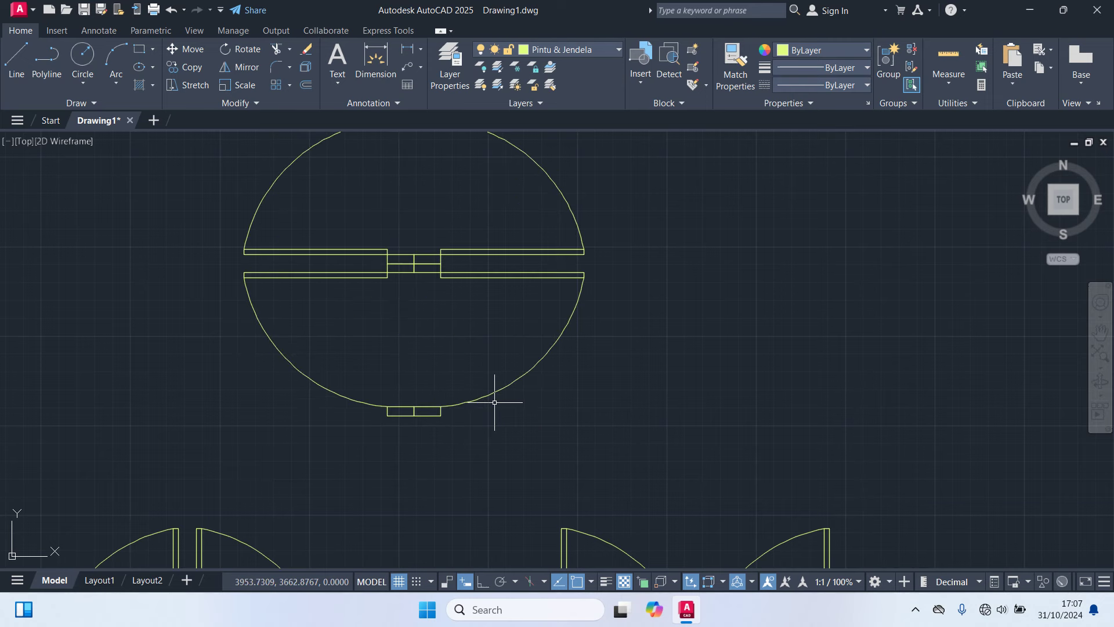
{"action": "scroll", "coordinate": [497, 391], "scroll_direction": "down", "scroll_amount": 5}
{"action": "middle_click_drag", "start_coordinate": [551, 398], "coordinate": [517, 248]}
{"action": "middle_click_drag", "start_coordinate": [442, 413], "coordinate": [697, 408]}
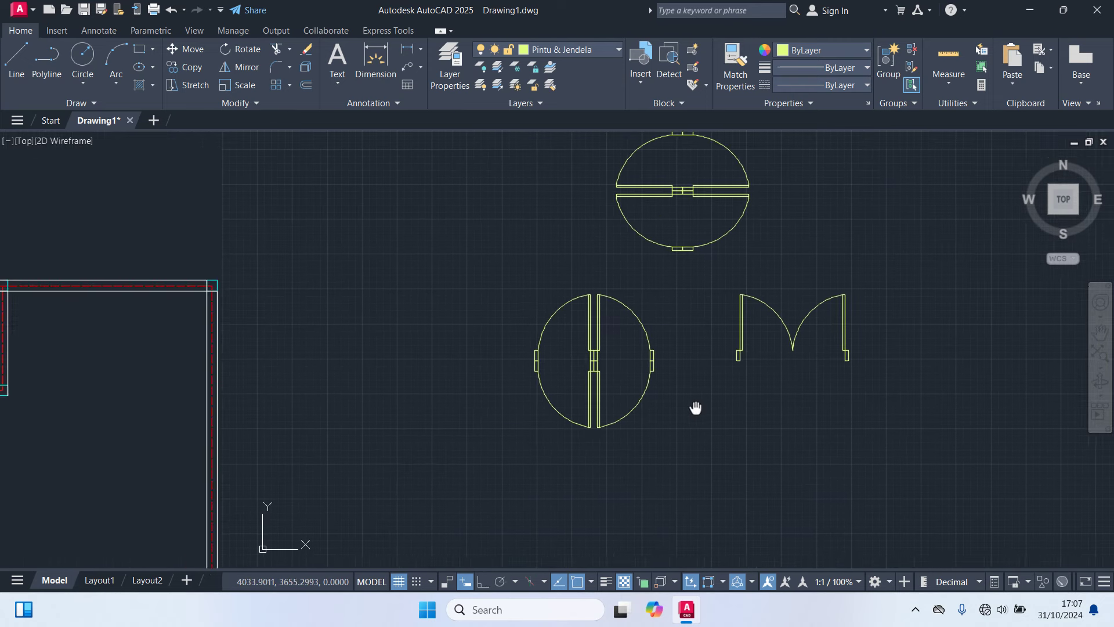
{"action": "middle_click_drag", "start_coordinate": [440, 430], "coordinate": [396, 340]}
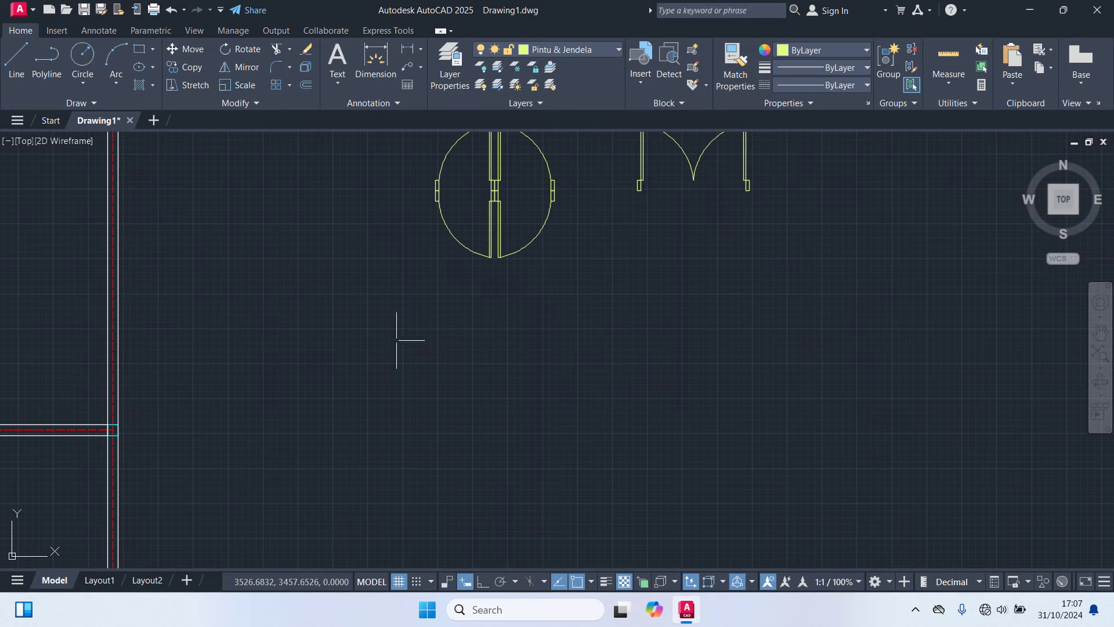
{"action": "type", "text": "REC"}
Step: Draw a 5 by 15 rectangle as the window's end post
{"action": "key", "text": "Return"}
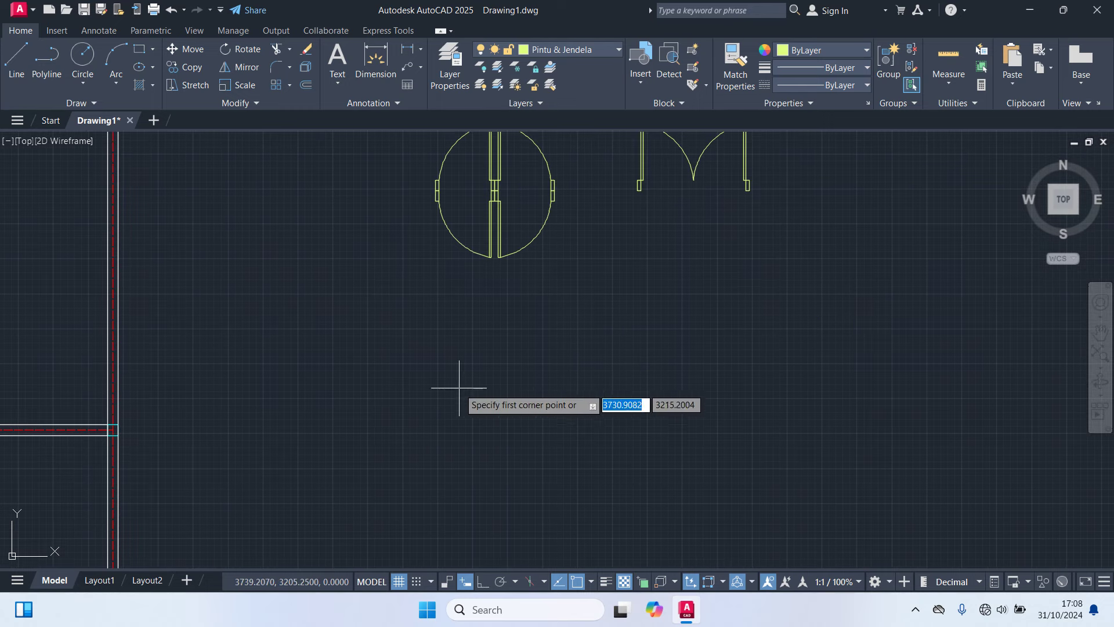
{"action": "left_click", "coordinate": [430, 361]}
{"action": "type", "text": "5"}
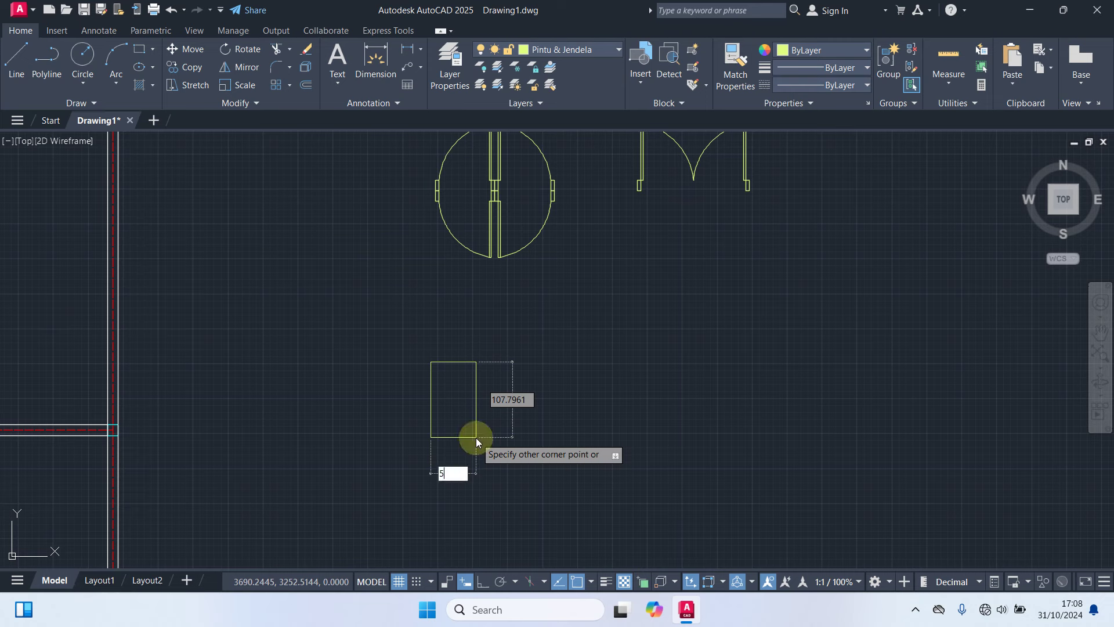
{"action": "key", "text": "Tab"}
{"action": "type", "text": "1"}
{"action": "key", "text": "Return"}
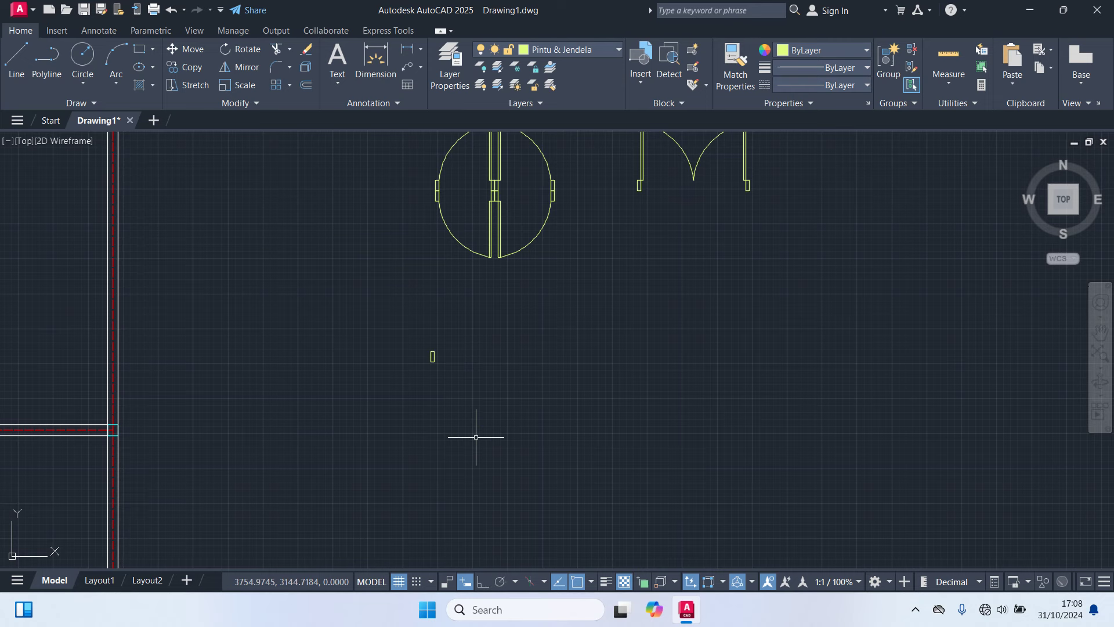
{"action": "scroll", "coordinate": [422, 354], "scroll_direction": "up", "scroll_amount": 4}
{"action": "scroll", "coordinate": [425, 360], "scroll_direction": "up", "scroll_amount": 2}
Step: Draw a 30-unit top line from the post's corner and copy it to the bottom edge
{"action": "type", "text": "l"}
{"action": "key", "text": "Return"}
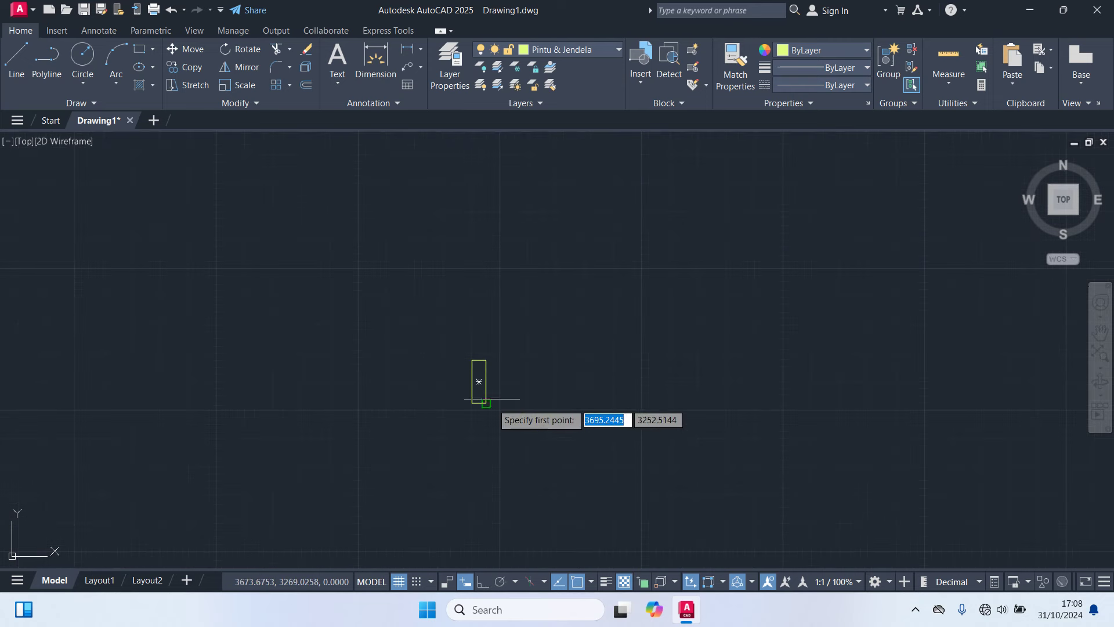
{"action": "scroll", "coordinate": [496, 389], "scroll_direction": "up", "scroll_amount": 2}
{"action": "left_click", "coordinate": [481, 344]}
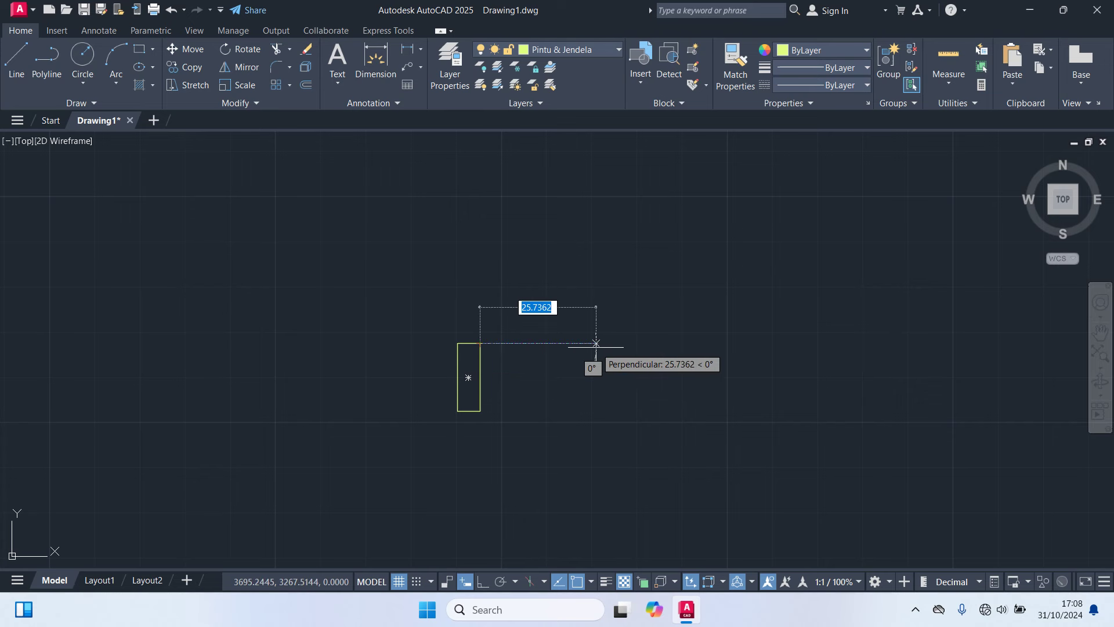
{"action": "type", "text": "30"}
{"action": "key", "text": "Return"}
{"action": "key", "text": "Return"}
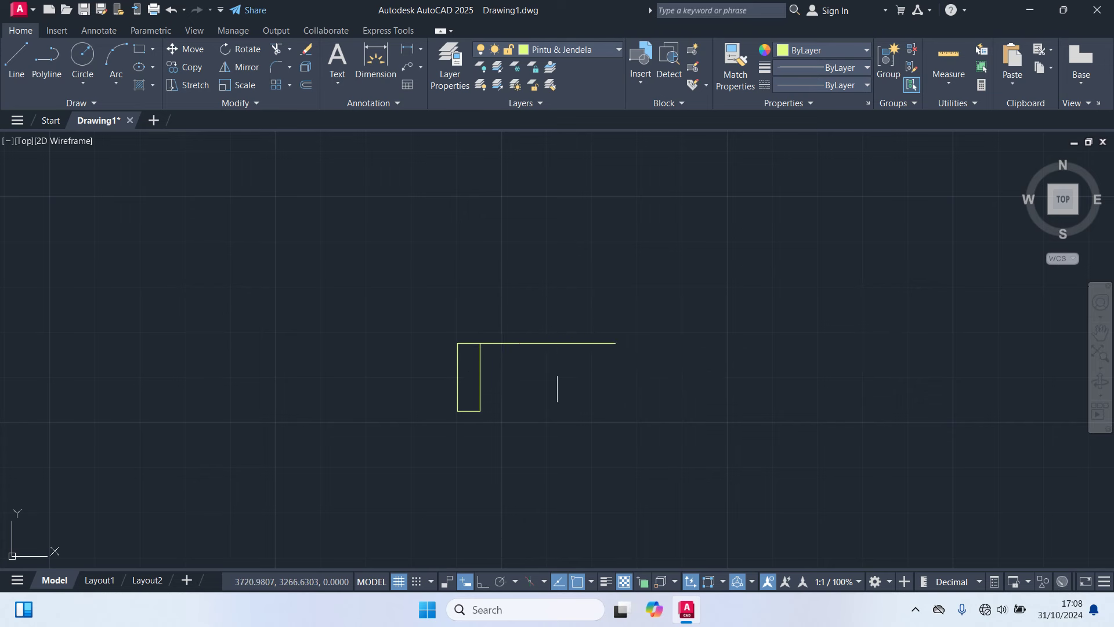
{"action": "left_click", "coordinate": [569, 344]}
{"action": "type", "text": "cxo"}
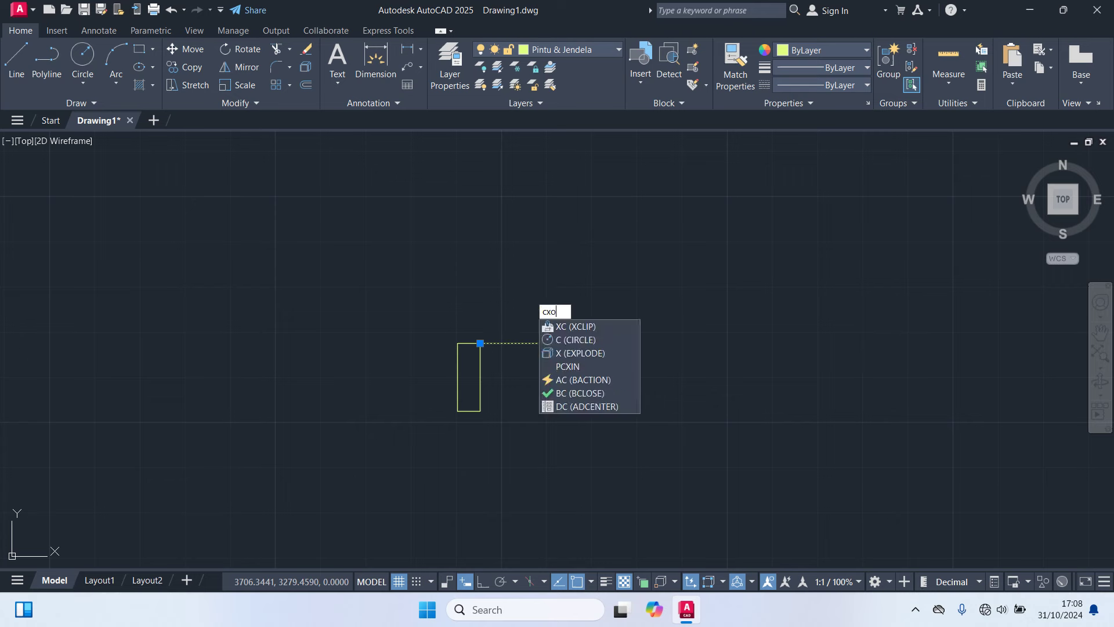
{"action": "key", "text": "Return"}
{"action": "left_click", "coordinate": [480, 343]}
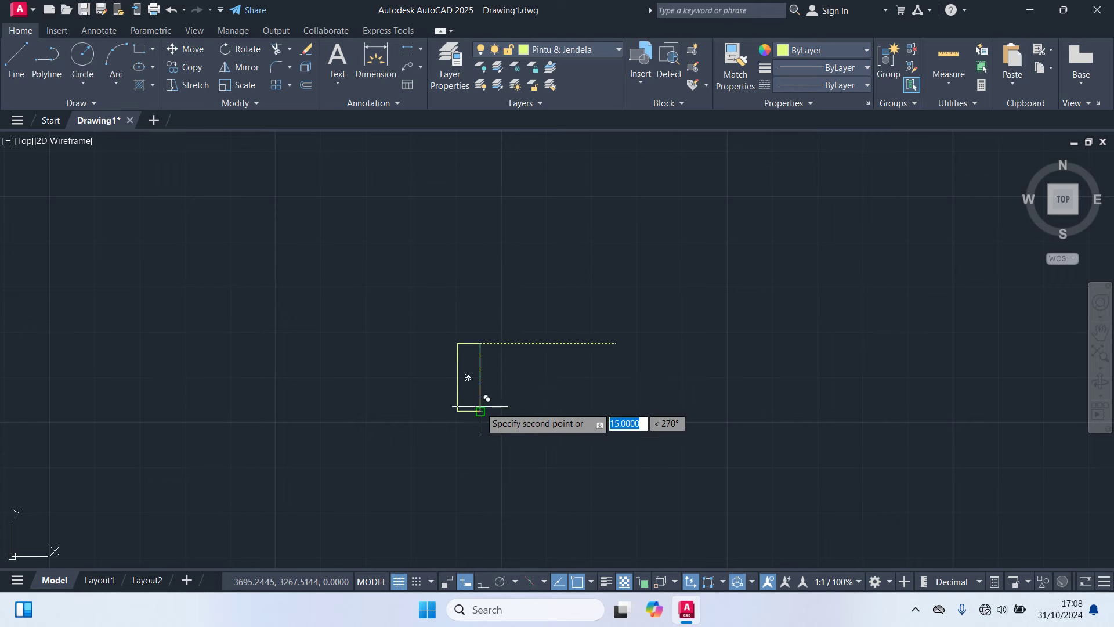
{"action": "left_click", "coordinate": [480, 410]}
{"action": "key", "text": "Return"}
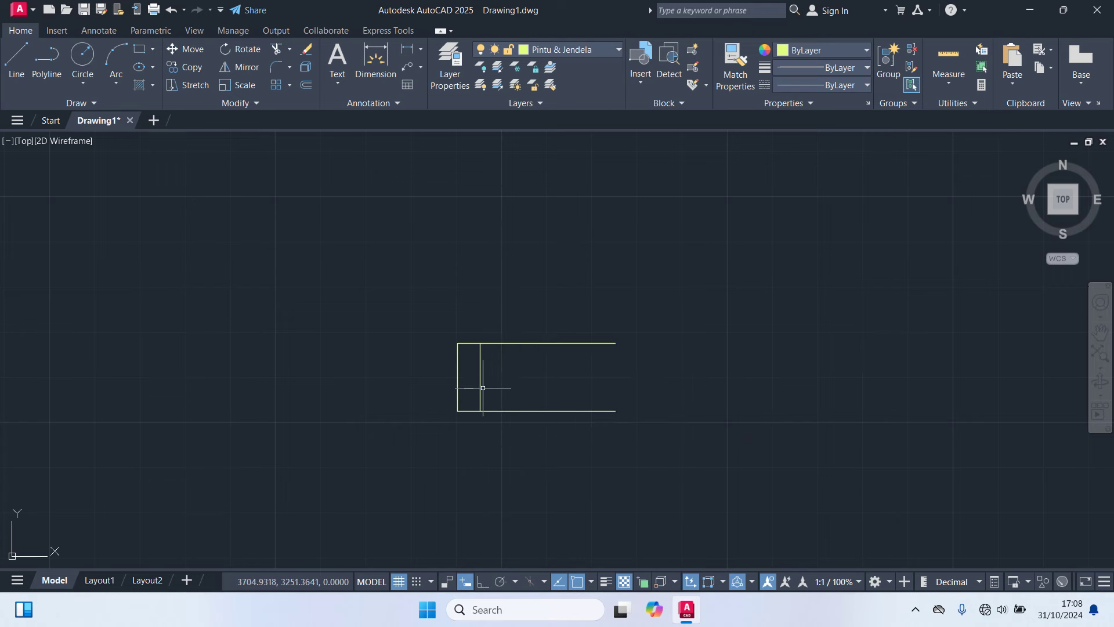
Step: Move the end post rectangle 35 units to the right
{"action": "left_click", "coordinate": [480, 386]}
{"action": "type", "text": "m"}
{"action": "key", "text": "Return"}
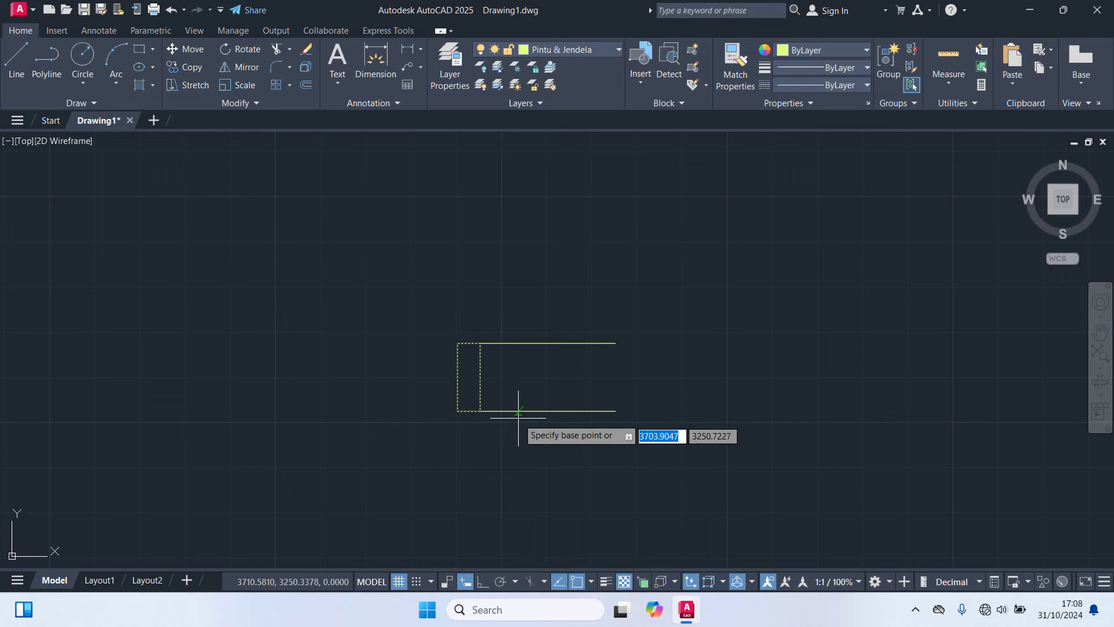
{"action": "left_click", "coordinate": [458, 344]}
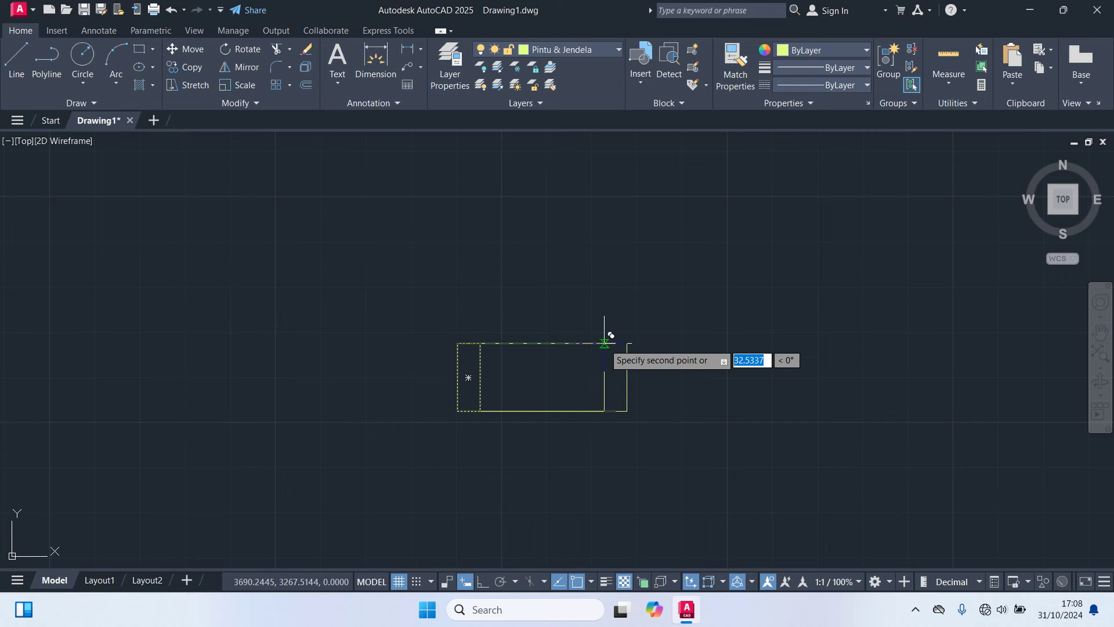
{"action": "type", "text": "35"}
{"action": "key", "text": "Return"}
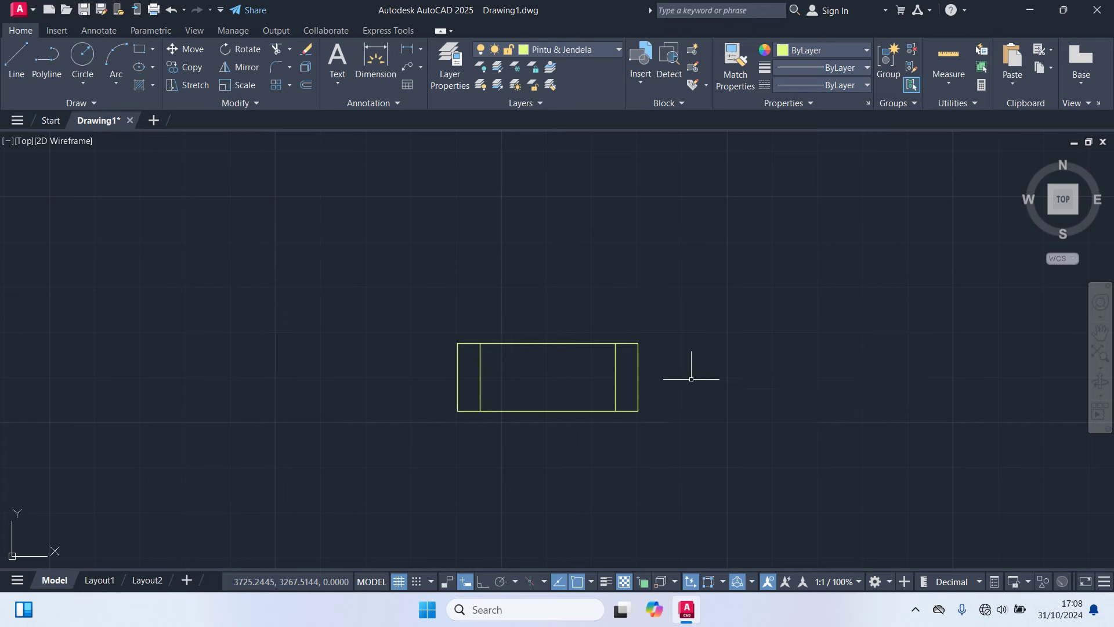
Step: Draw a centre line between the left and right posts
{"action": "type", "text": "l"}
{"action": "key", "text": "Return"}
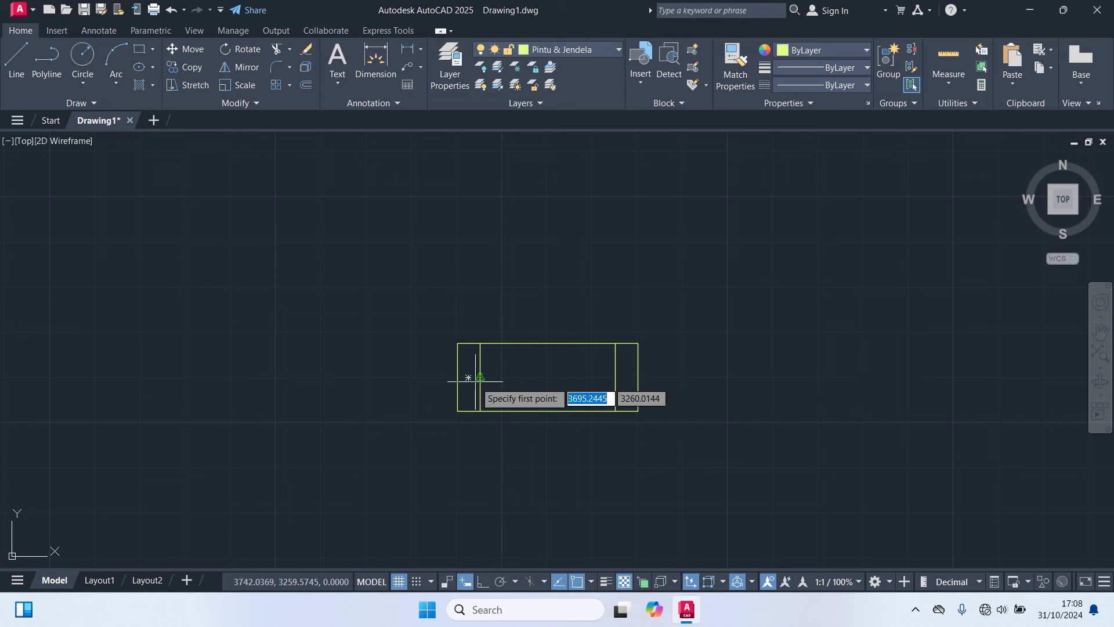
{"action": "left_click", "coordinate": [480, 378]}
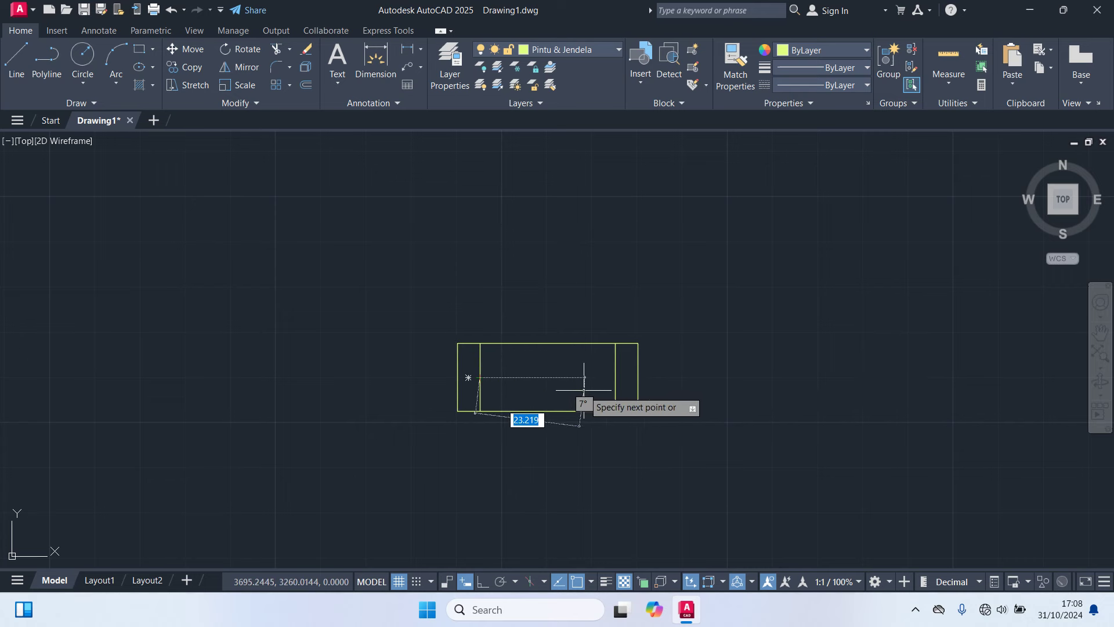
{"action": "left_click", "coordinate": [615, 378]}
{"action": "key", "text": "Escape"}
Step: Move the small left rectangle below the window as a spare post
{"action": "left_click", "coordinate": [456, 368]}
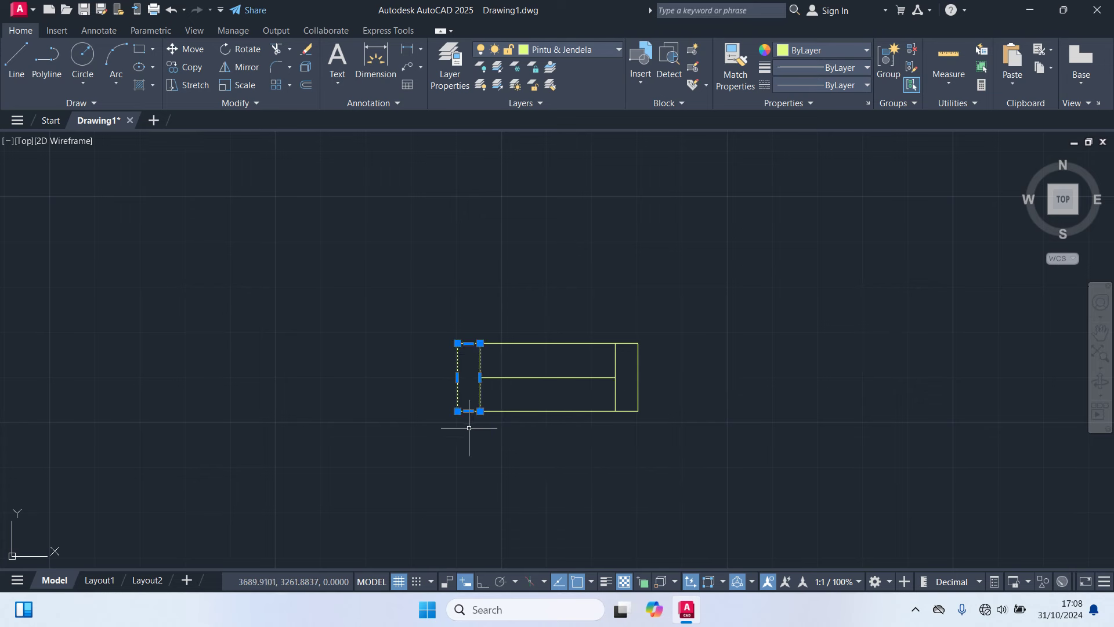
{"action": "type", "text": "m"}
{"action": "key", "text": "Return"}
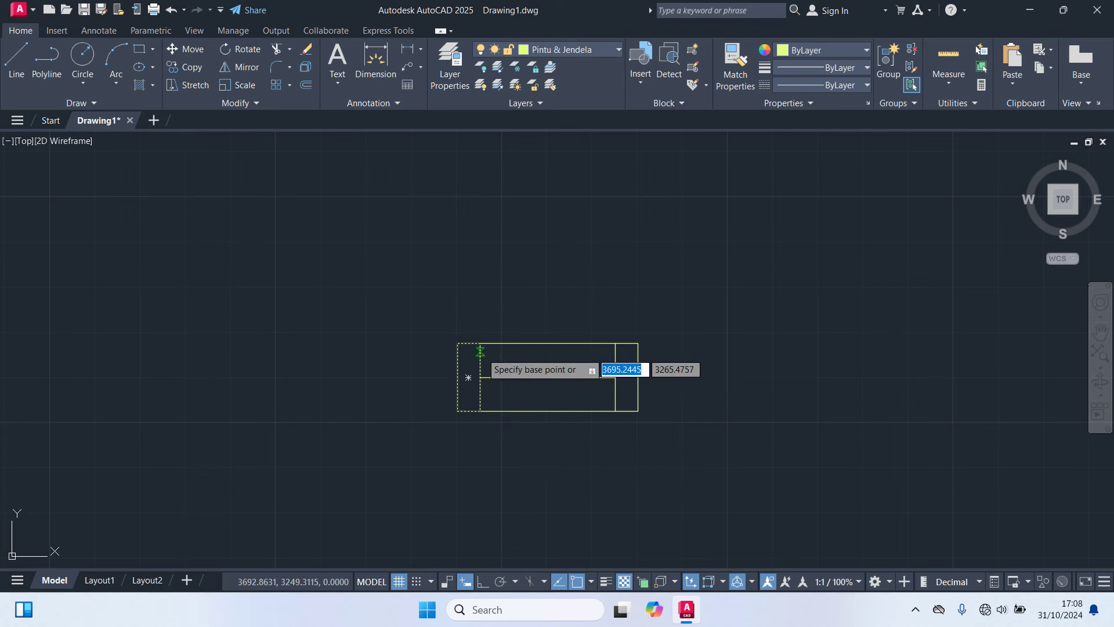
{"action": "left_click", "coordinate": [480, 344]}
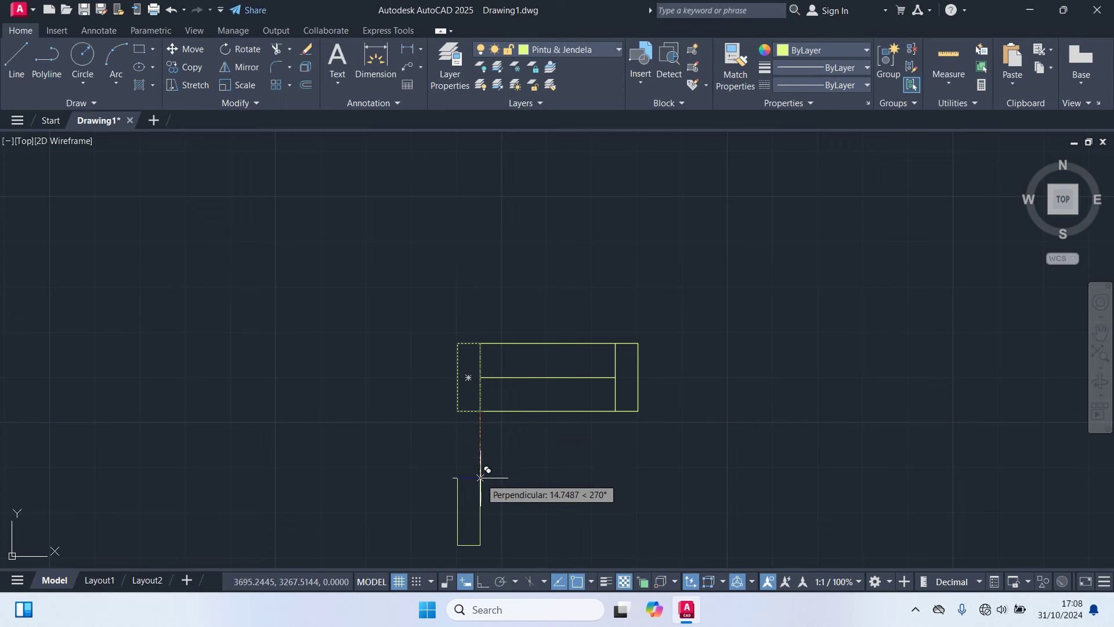
{"action": "left_click", "coordinate": [480, 498]}
Step: Draw the window's top edge line rightward from the small post rectangle
{"action": "key", "text": "Escape"}
{"action": "middle_click_drag", "start_coordinate": [548, 473], "coordinate": [529, 402]}
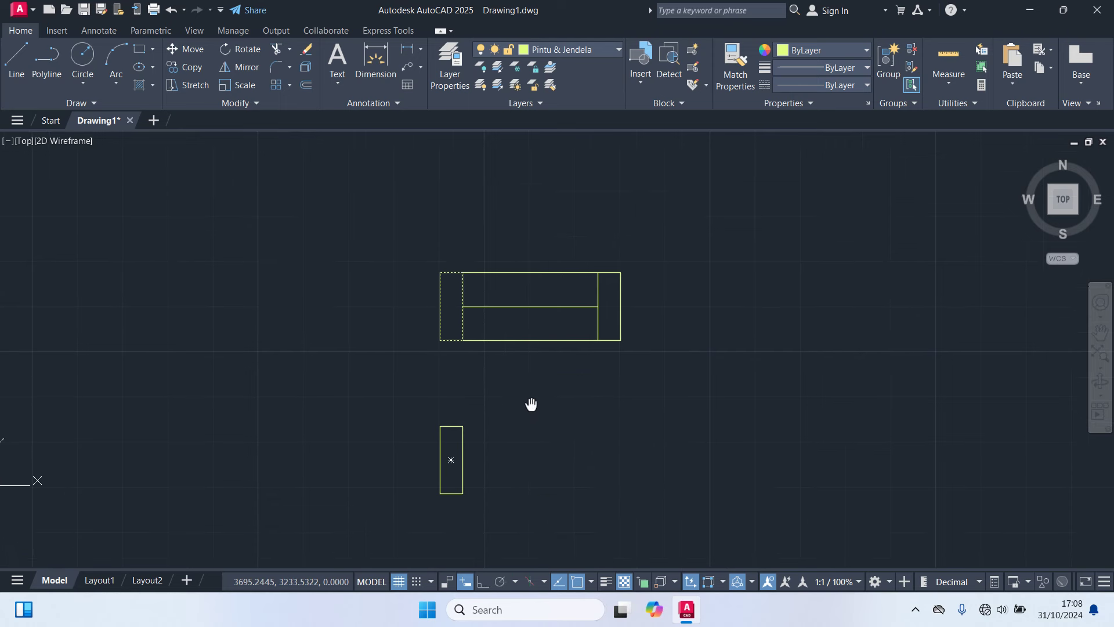
{"action": "type", "text": "l"}
{"action": "key", "text": "Return"}
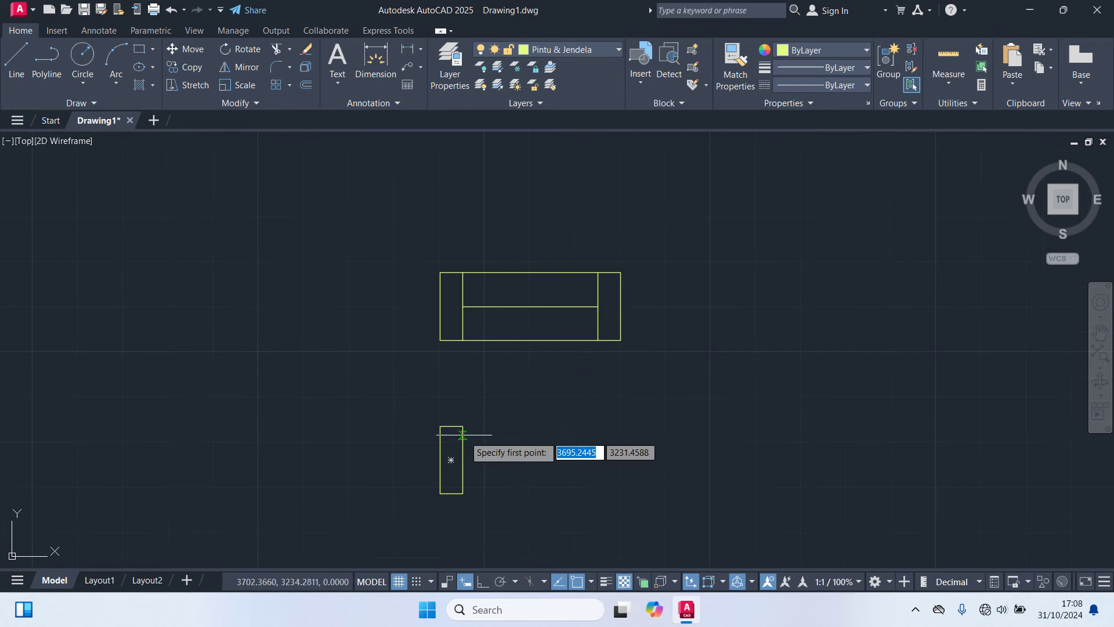
{"action": "left_click", "coordinate": [463, 426]}
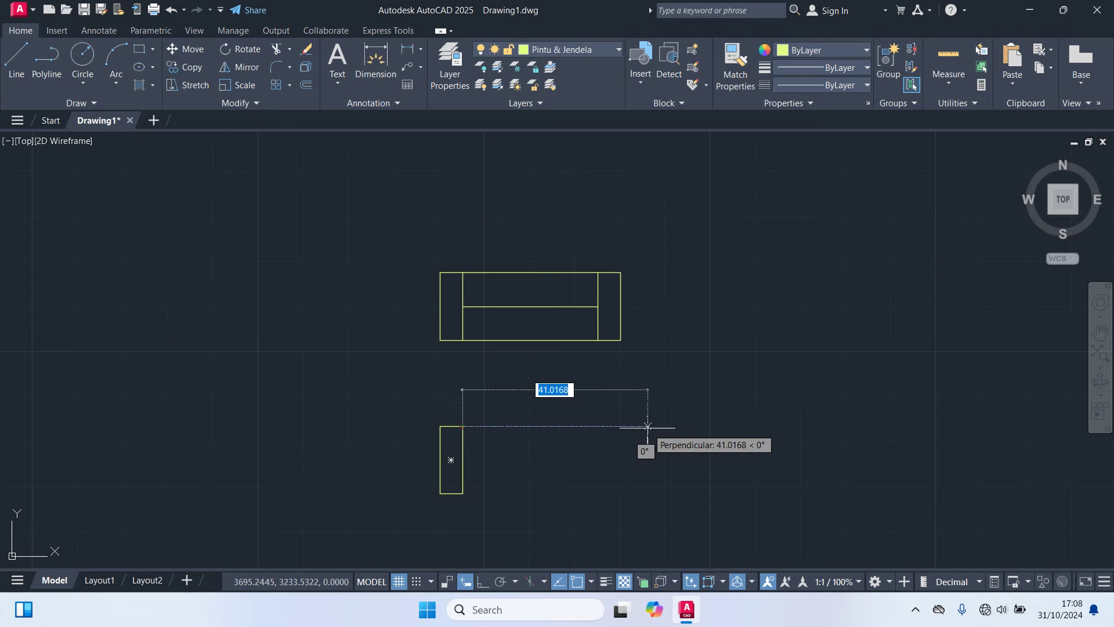
{"action": "left_click", "coordinate": [648, 426]}
{"action": "key", "text": "Escape"}
Step: Duplicate the top edge line down to form the window's bottom edge
{"action": "left_click", "coordinate": [576, 452]}
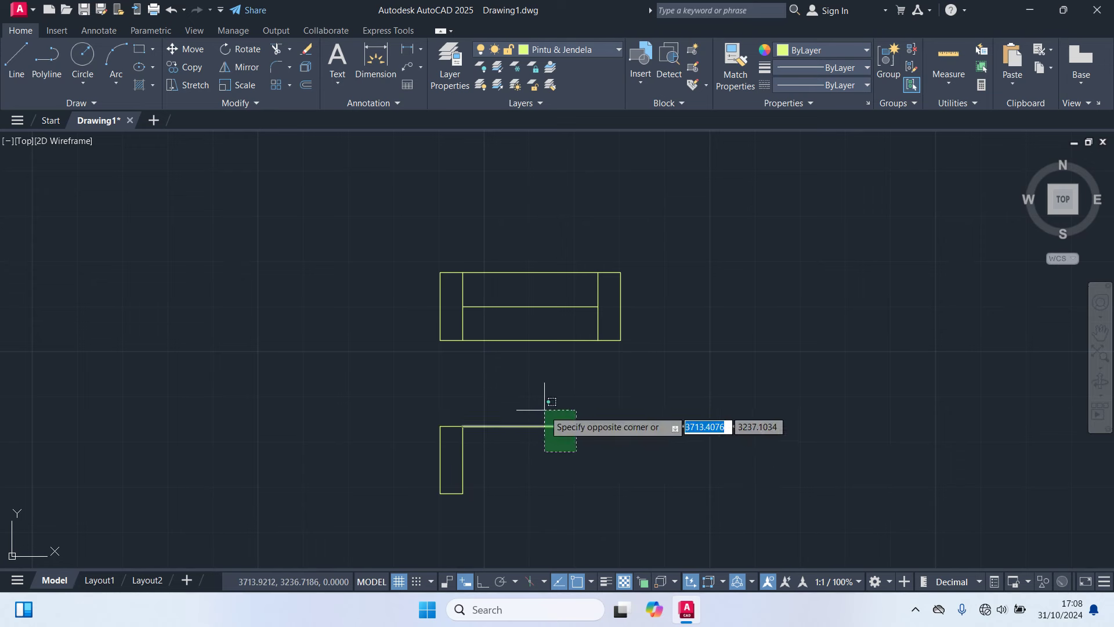
{"action": "left_click", "coordinate": [545, 410]}
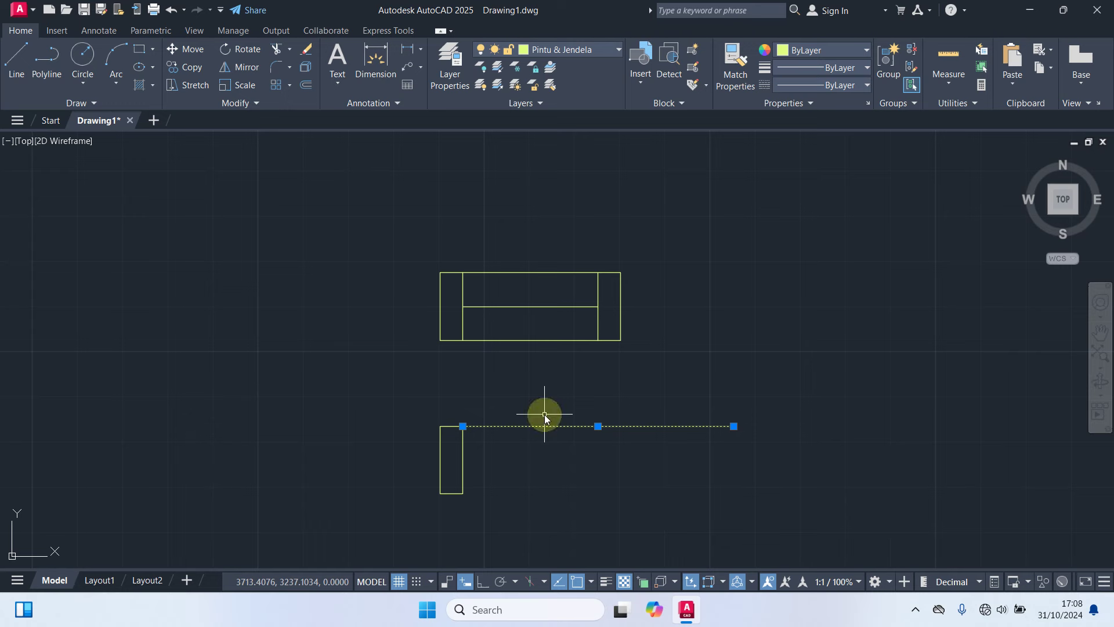
{"action": "type", "text": "m"}
{"action": "key", "text": "Return"}
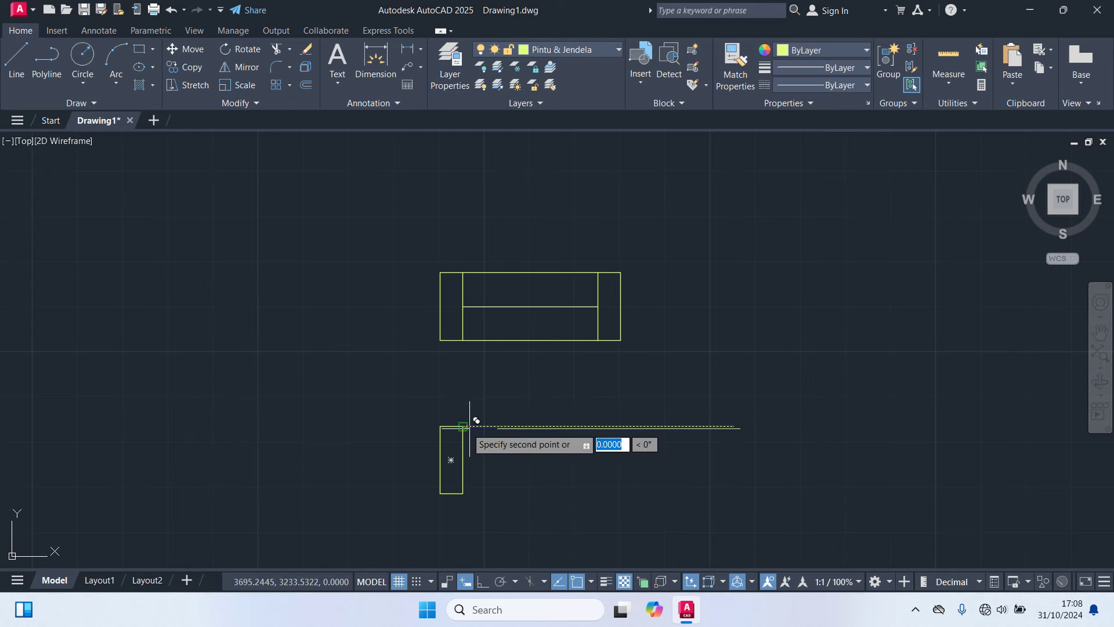
{"action": "left_click", "coordinate": [463, 427]}
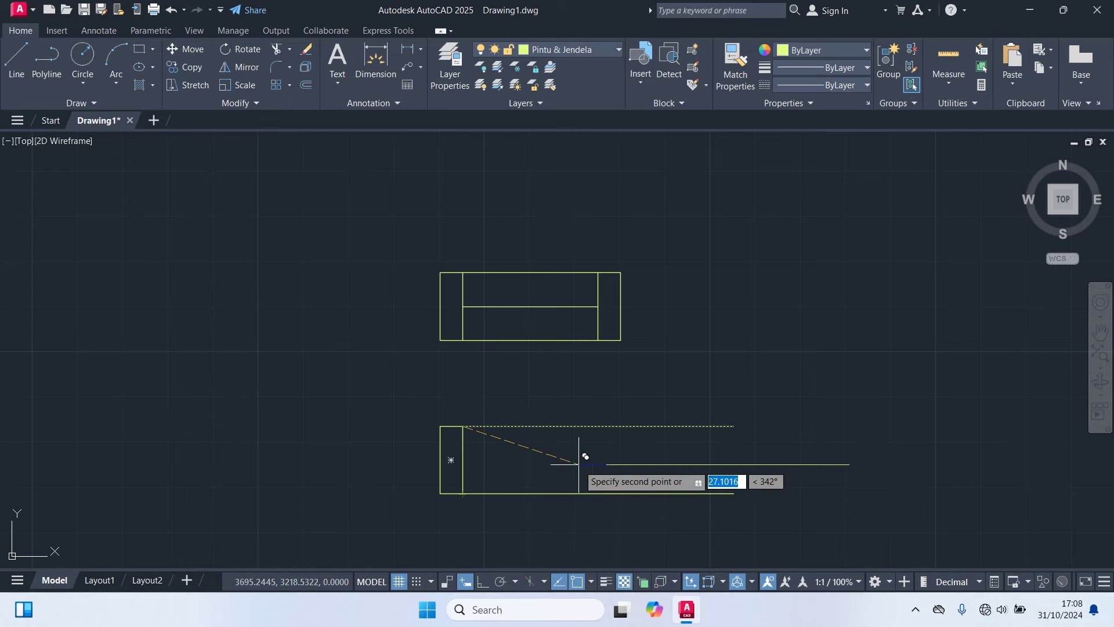
{"action": "key", "text": "Escape"}
Step: Move the small post rectangle 65 units right to the window's far end
{"action": "left_click", "coordinate": [441, 468]}
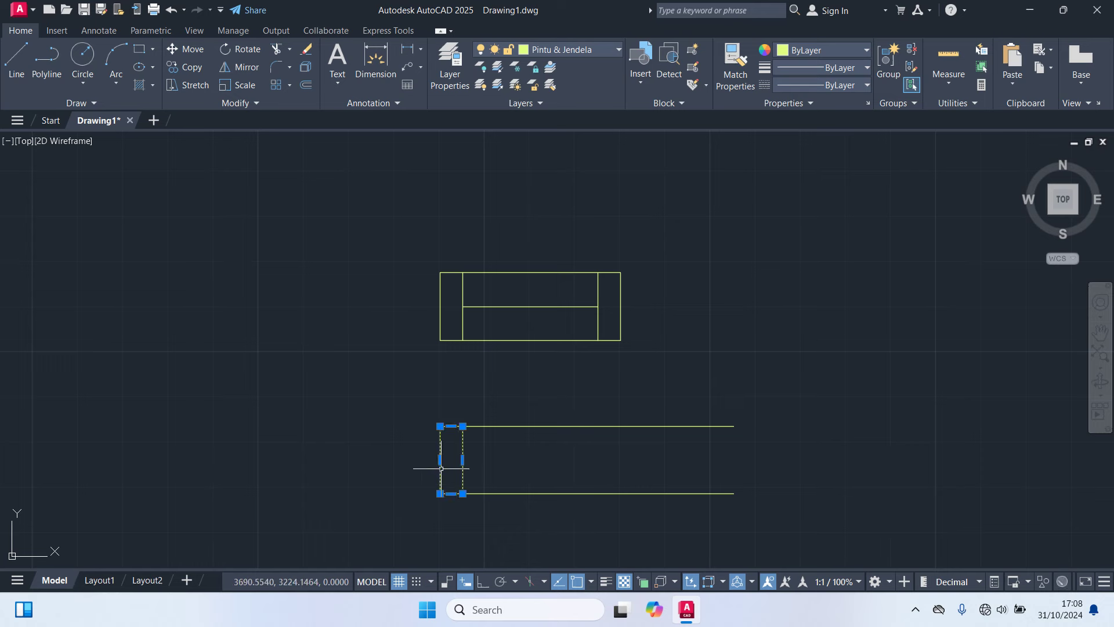
{"action": "type", "text": "m"}
{"action": "key", "text": "Return"}
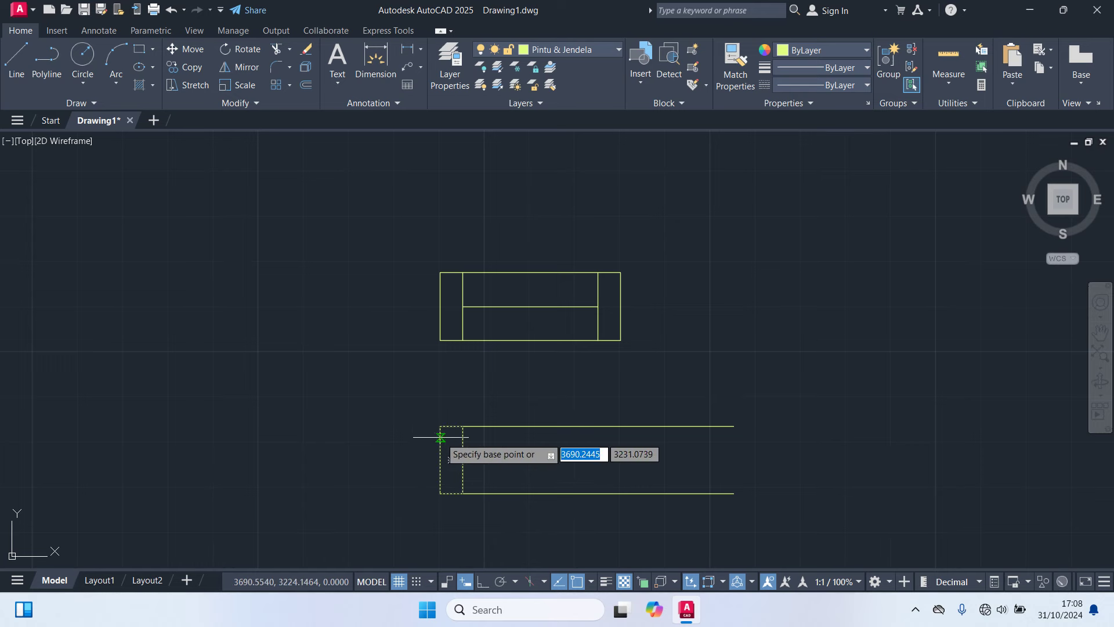
{"action": "left_click", "coordinate": [440, 427]}
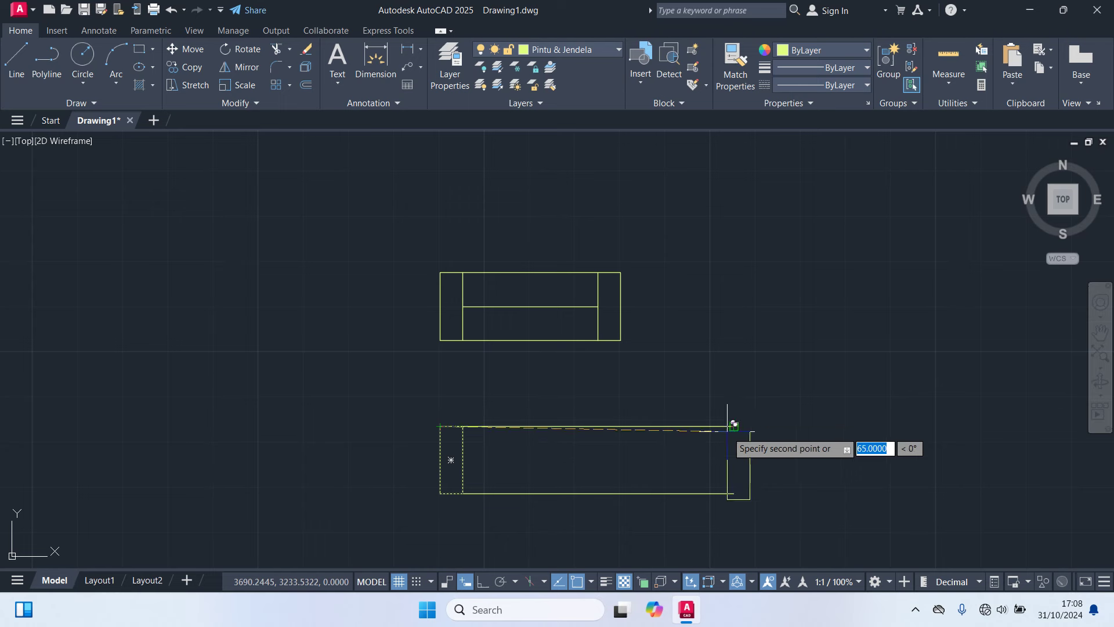
{"action": "key", "text": "Return"}
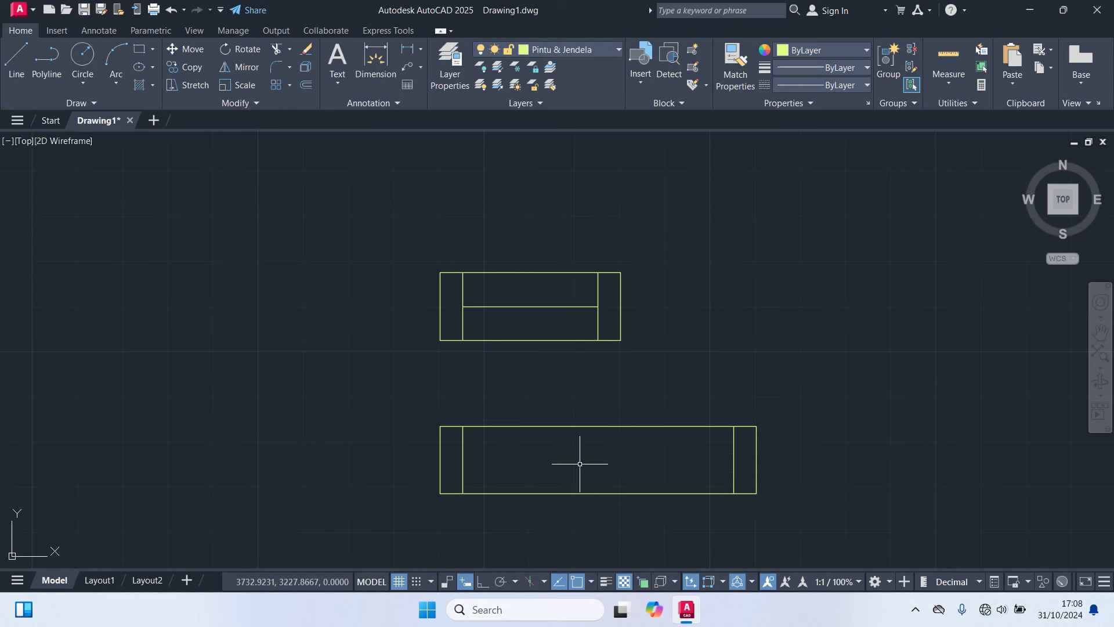
Step: Draw a centre line between the left and right posts
{"action": "key", "text": "Return"}
{"action": "left_click", "coordinate": [462, 460]}
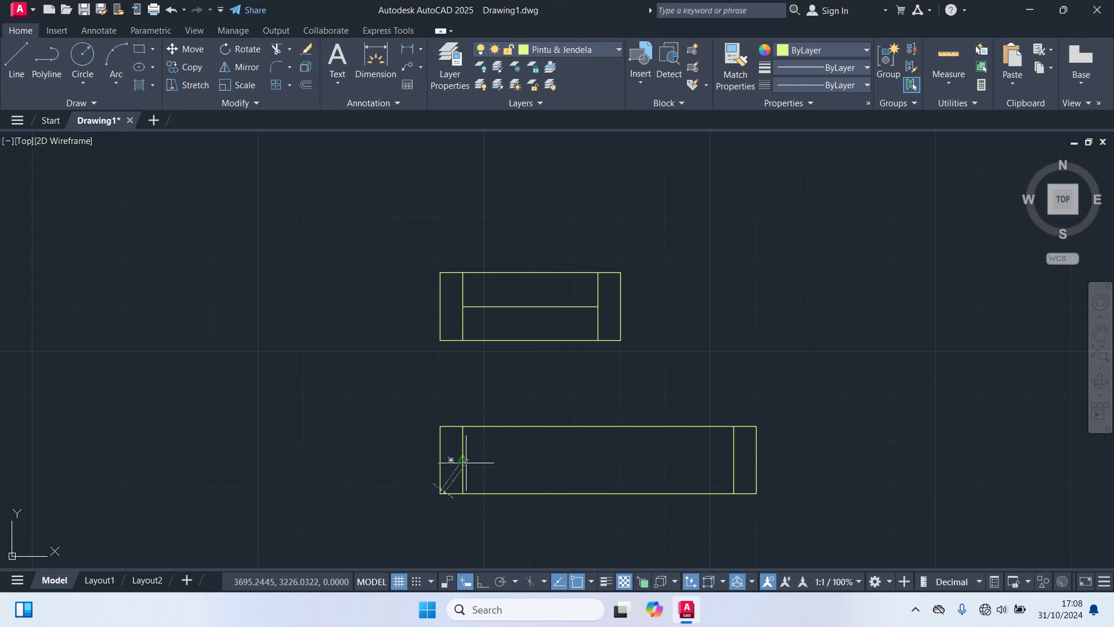
{"action": "left_click", "coordinate": [734, 460]}
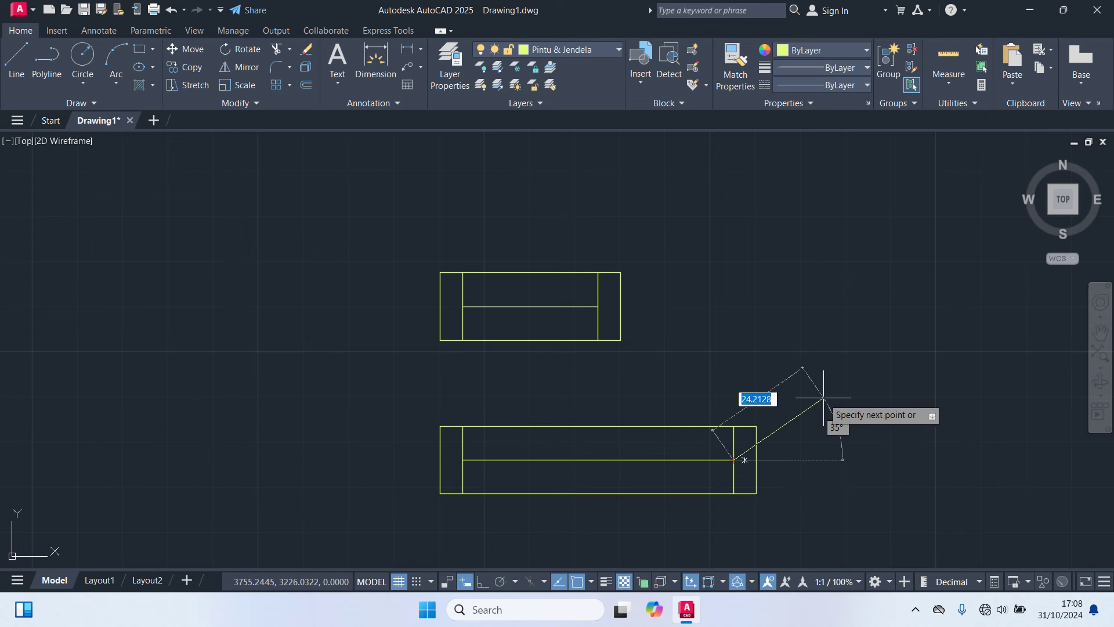
{"action": "key", "text": "Return"}
Step: Copy the window's right end rightward to make a double-length window
{"action": "left_click", "coordinate": [784, 515]}
{"action": "left_click", "coordinate": [699, 380]}
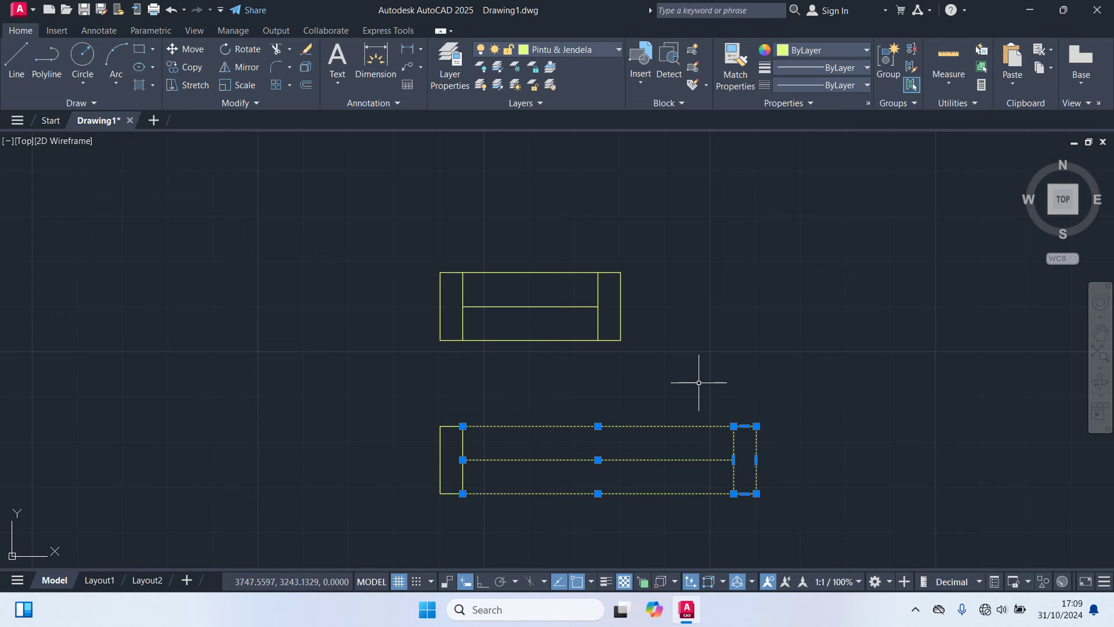
{"action": "type", "text": "Co"}
{"action": "key", "text": "Return"}
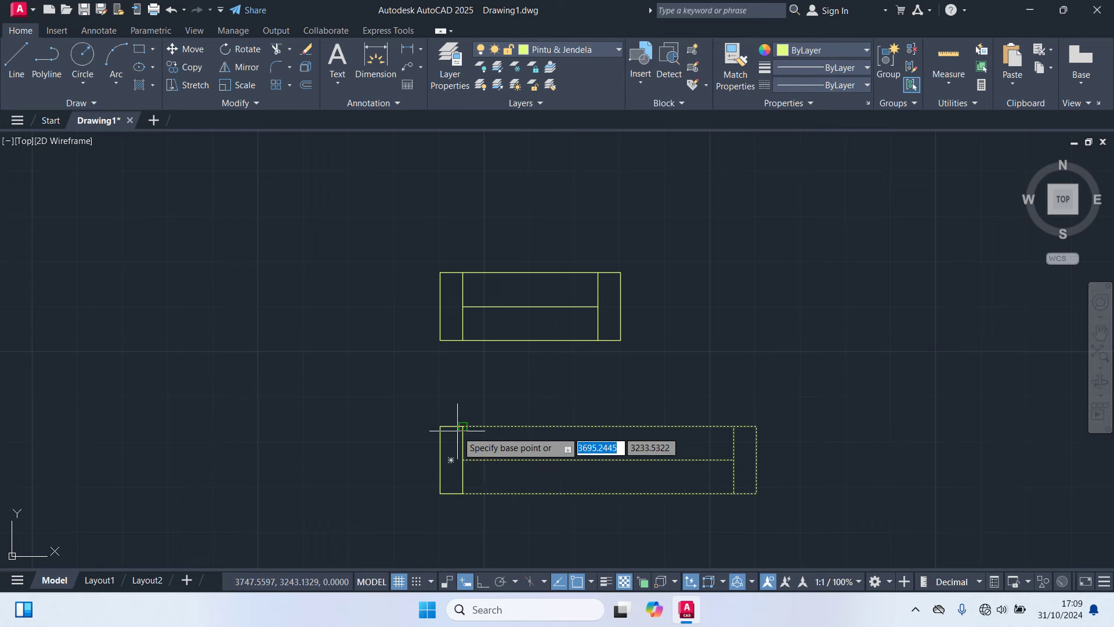
{"action": "left_click", "coordinate": [451, 460]}
{"action": "middle_click_drag", "start_coordinate": [506, 432], "coordinate": [331, 414]}
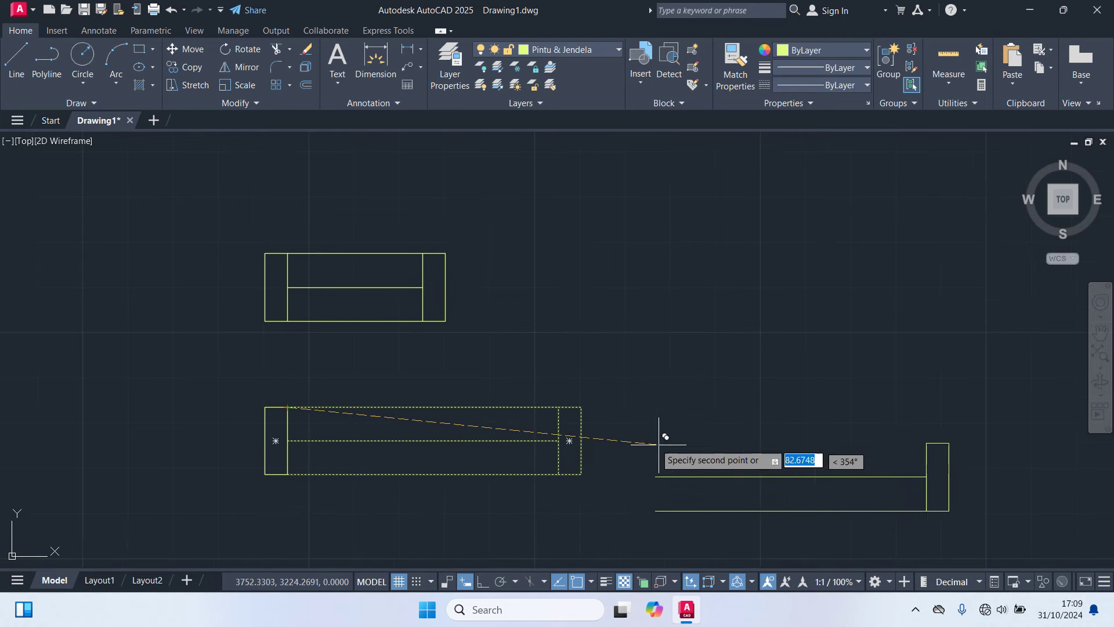
{"action": "left_click", "coordinate": [581, 407]}
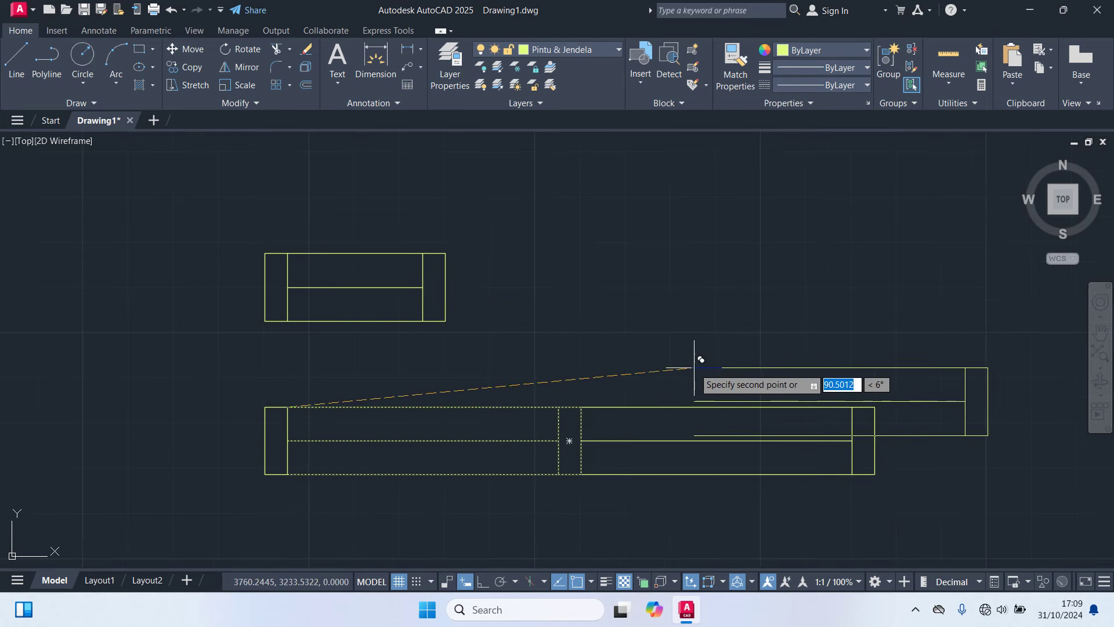
{"action": "key", "text": "Return"}
{"action": "middle_click_drag", "start_coordinate": [514, 318], "coordinate": [341, 316]}
{"action": "scroll", "coordinate": [348, 325], "scroll_direction": "down", "scroll_amount": 2}
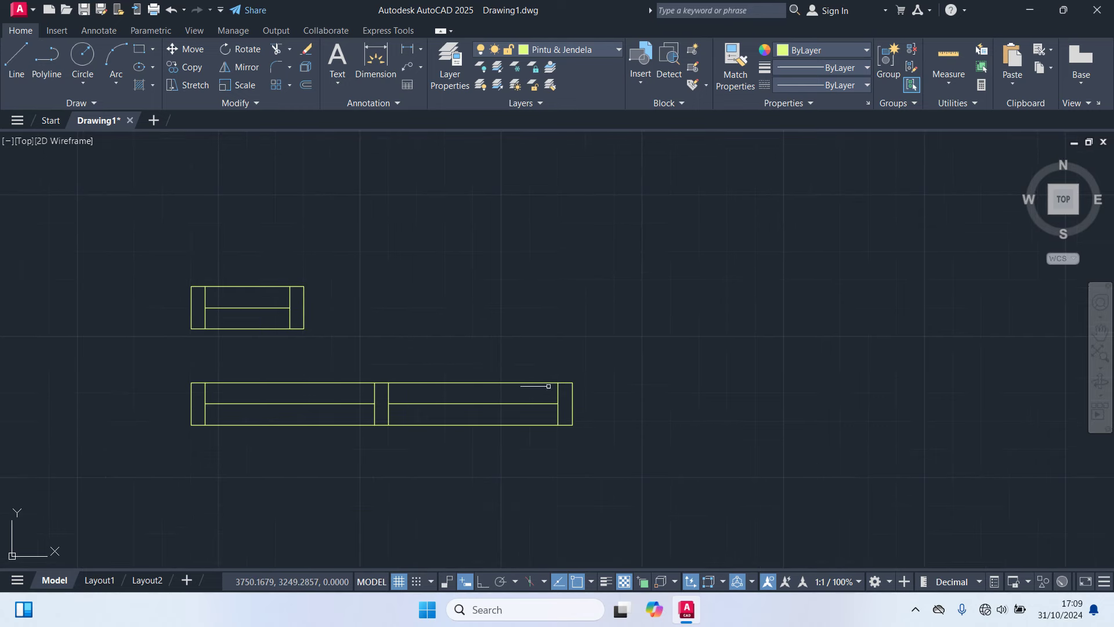
{"action": "left_click", "coordinate": [668, 468]}
{"action": "key", "text": "Escape"}
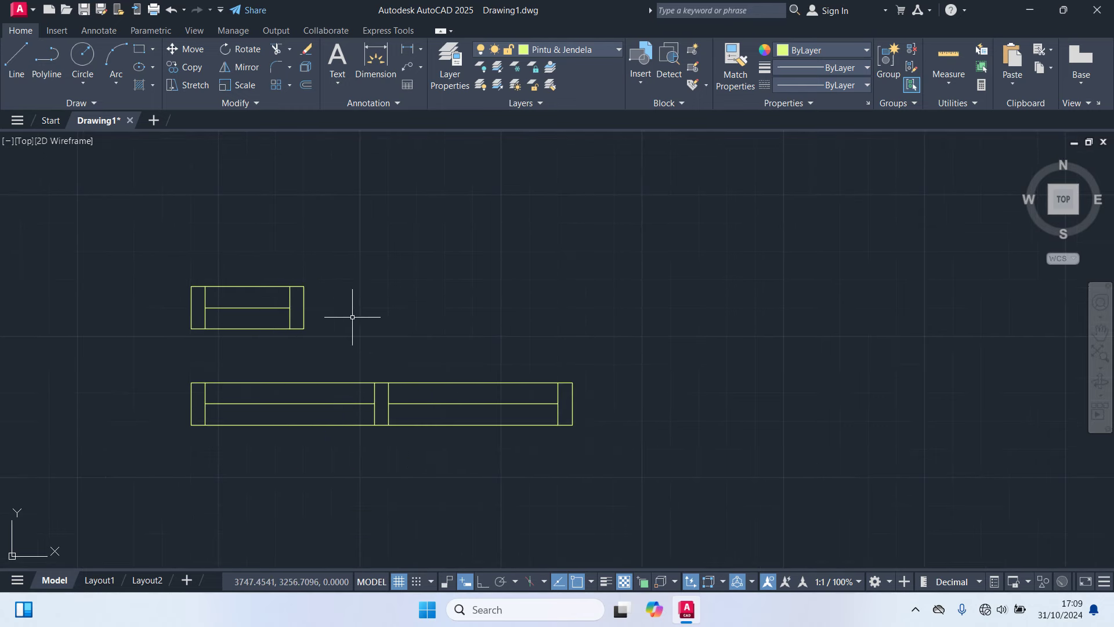
{"action": "type", "text": "b"}
Step: Define block 'Jendela 1' from the small window using a picked base point
{"action": "key", "text": "Return"}
{"action": "type", "text": "Jendela 1"}
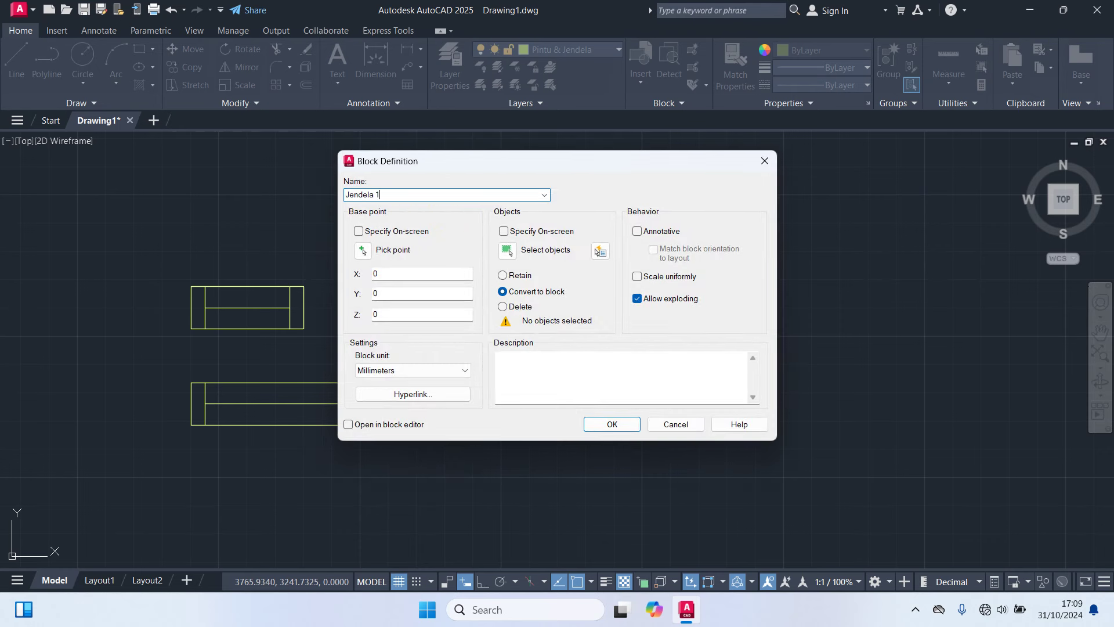
{"action": "left_click", "coordinate": [363, 250]}
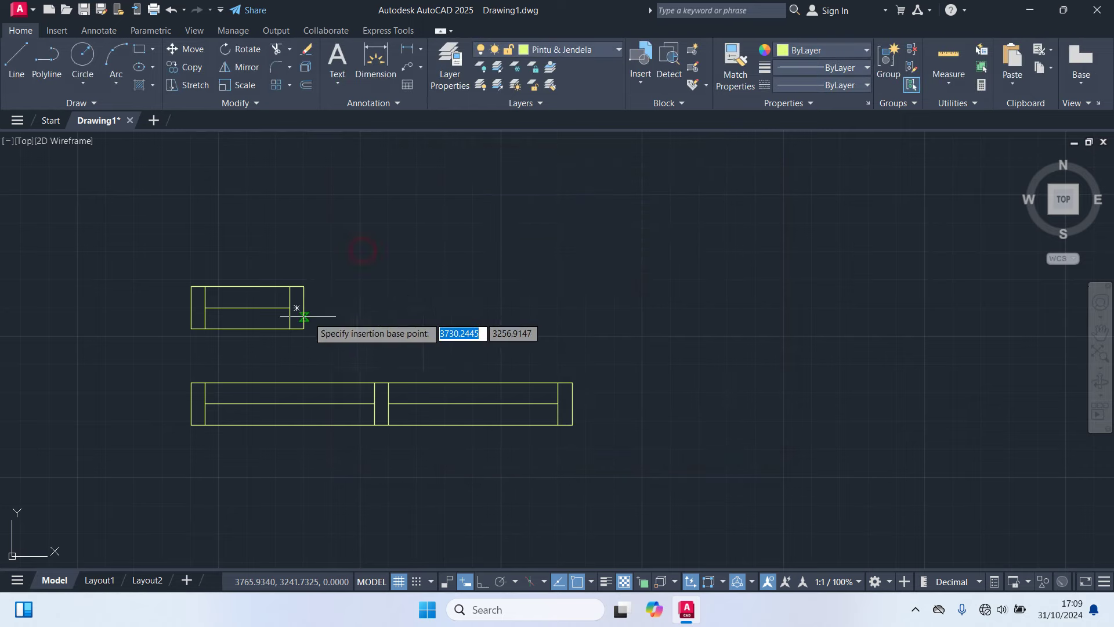
{"action": "left_click", "coordinate": [247, 308]}
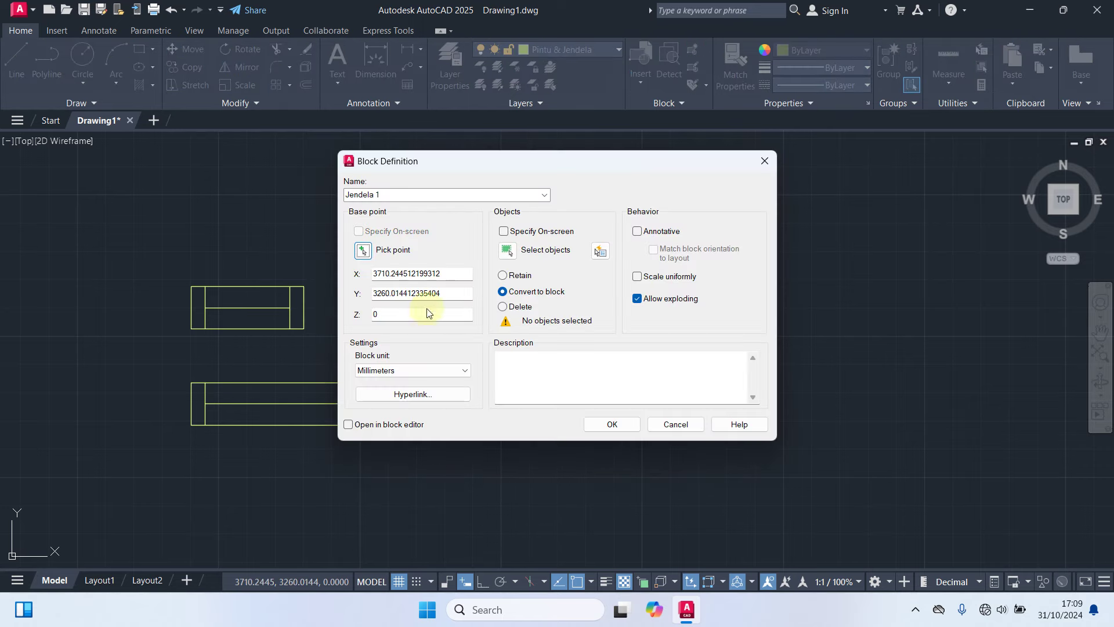
{"action": "left_click", "coordinate": [502, 258]}
{"action": "left_click", "coordinate": [378, 347]}
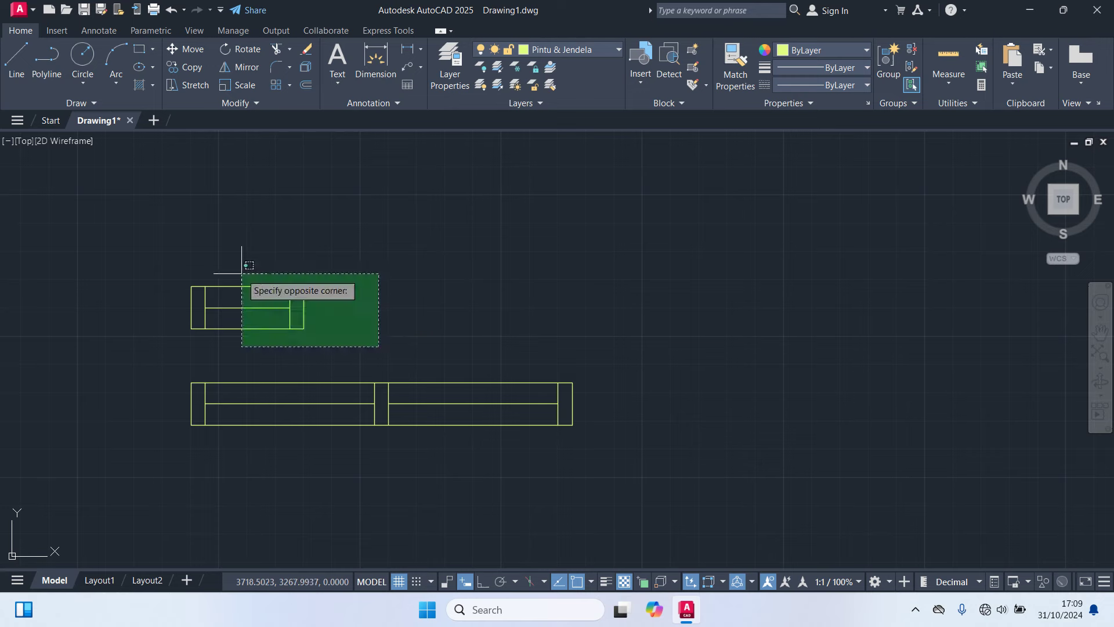
{"action": "left_click", "coordinate": [241, 273]}
{"action": "key", "text": "Return"}
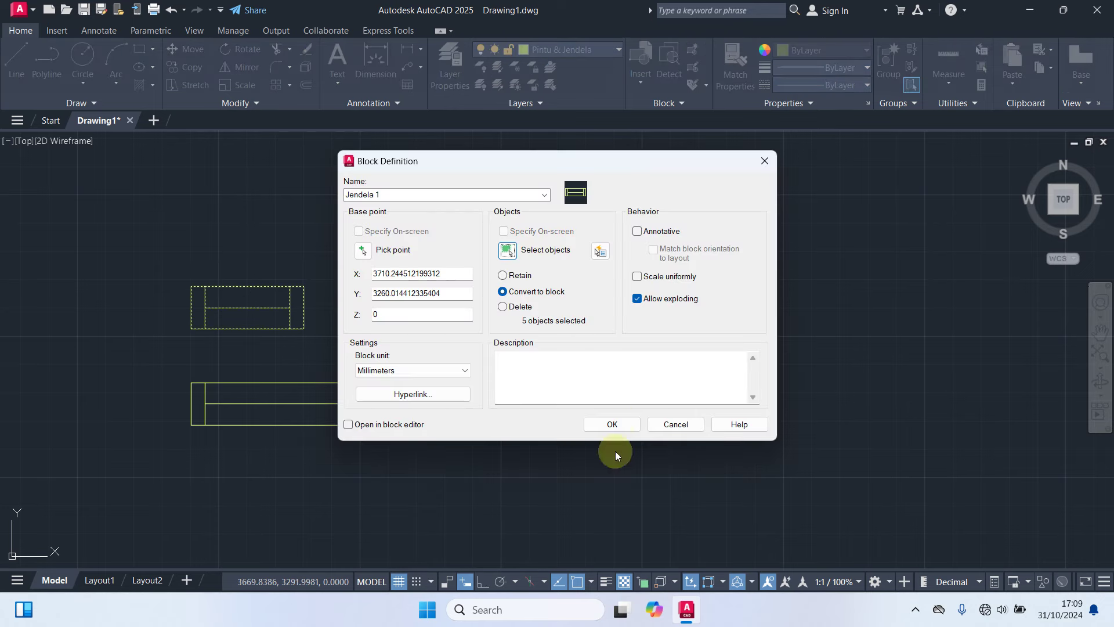
{"action": "left_click", "coordinate": [612, 421]}
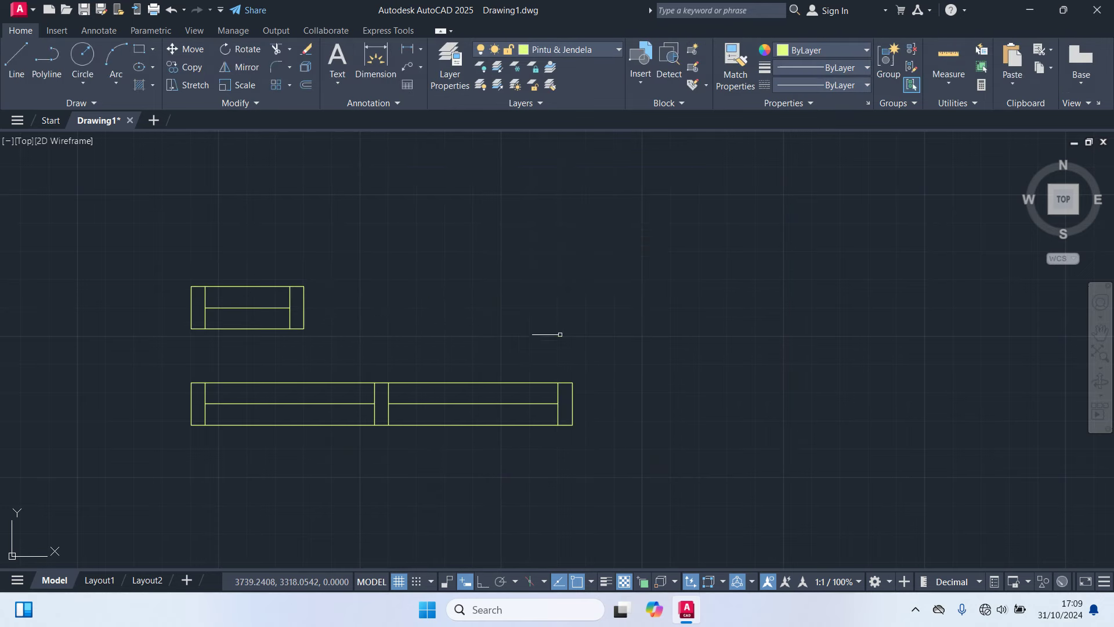
{"action": "type", "text": "b"}
Step: Define block 'Jendela 2' from the long window, based at its middle
{"action": "key", "text": "Return"}
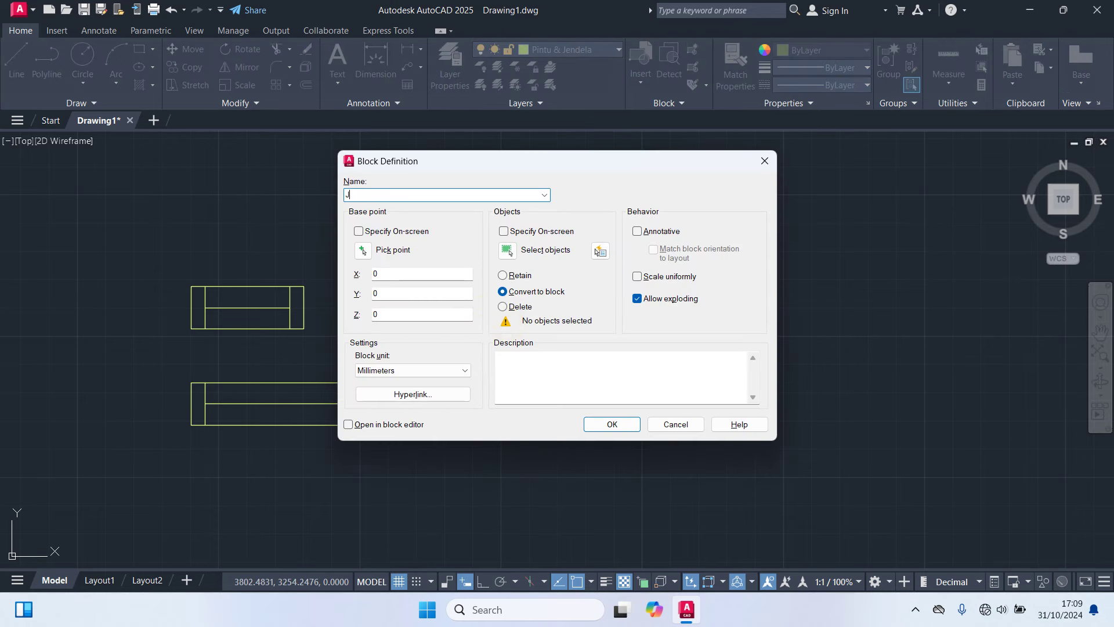
{"action": "type", "text": "Jendela 2"}
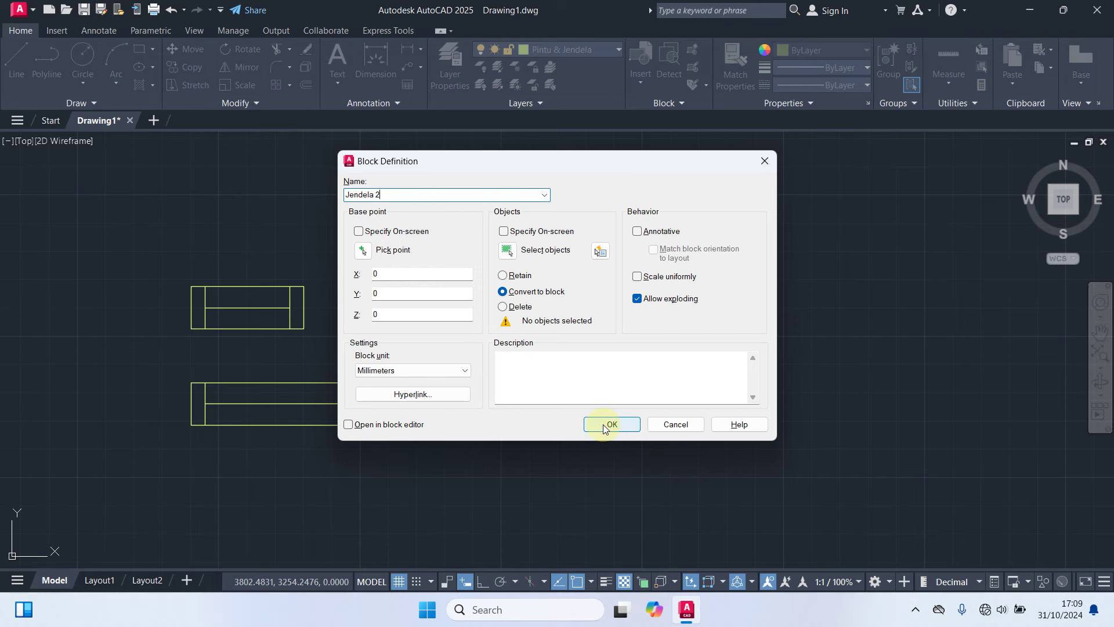
{"action": "left_click", "coordinate": [362, 250]}
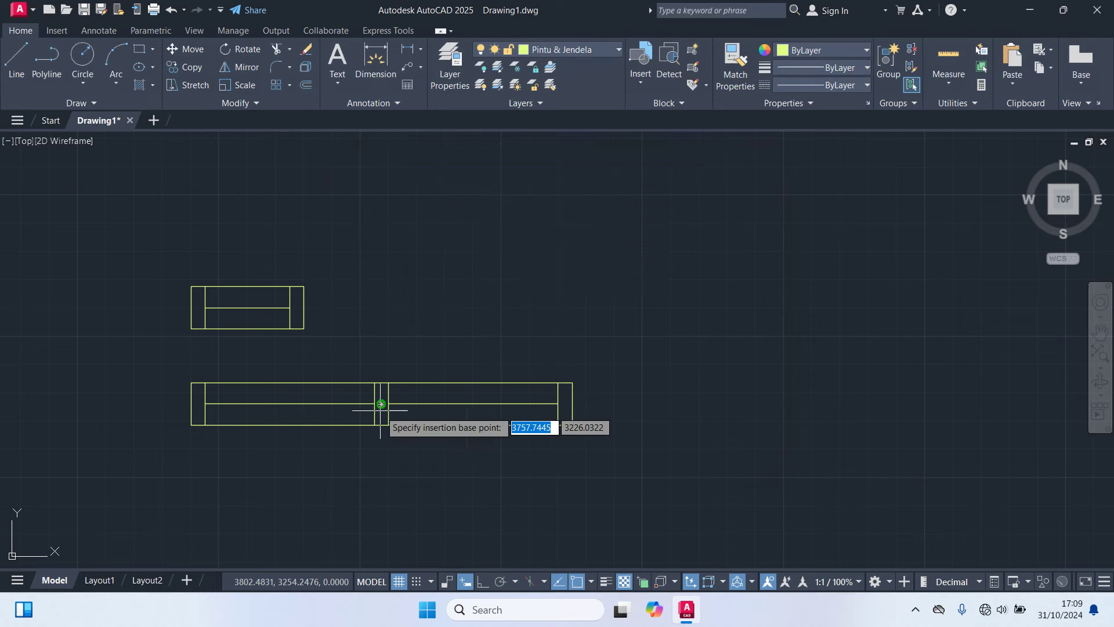
{"action": "left_click", "coordinate": [382, 403]}
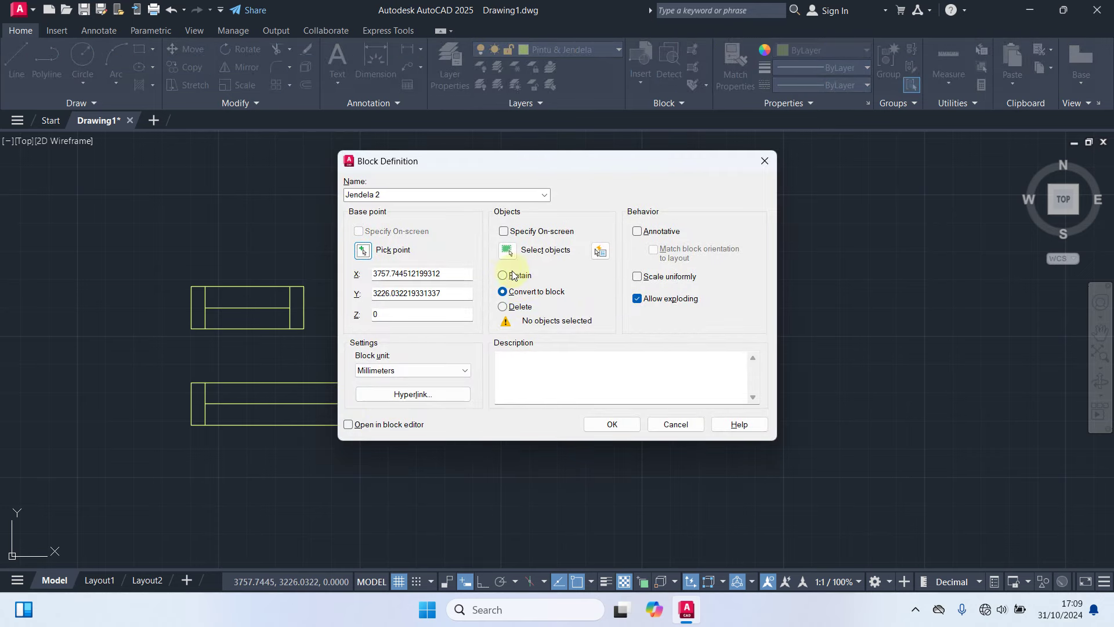
{"action": "left_click", "coordinate": [507, 251]}
{"action": "left_click", "coordinate": [644, 470]}
{"action": "left_click", "coordinate": [110, 363]}
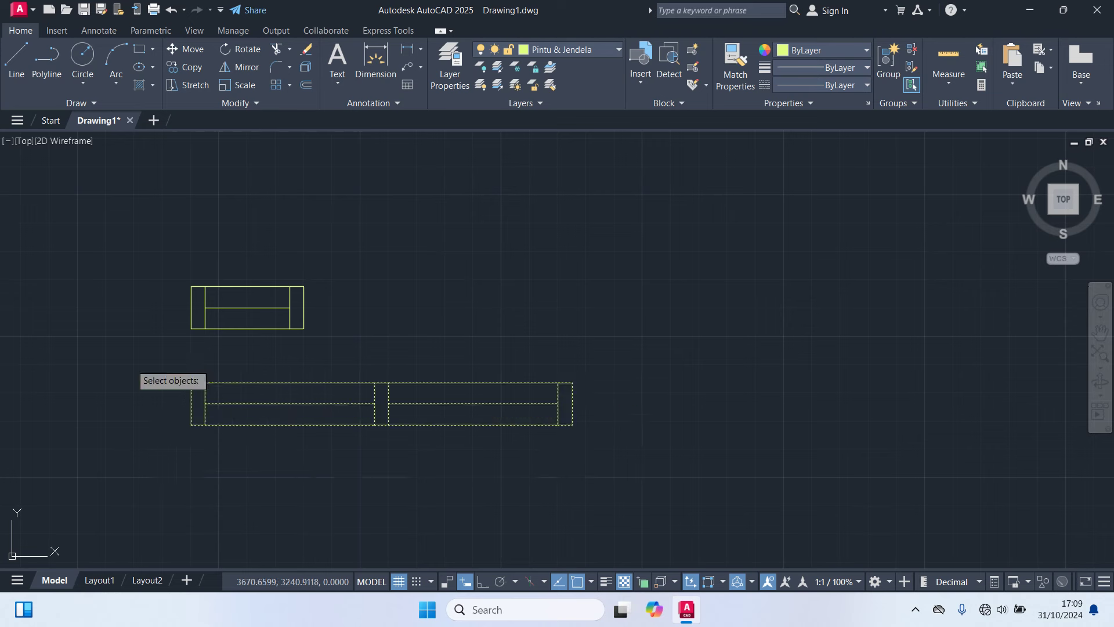
{"action": "right_click", "coordinate": [198, 290]}
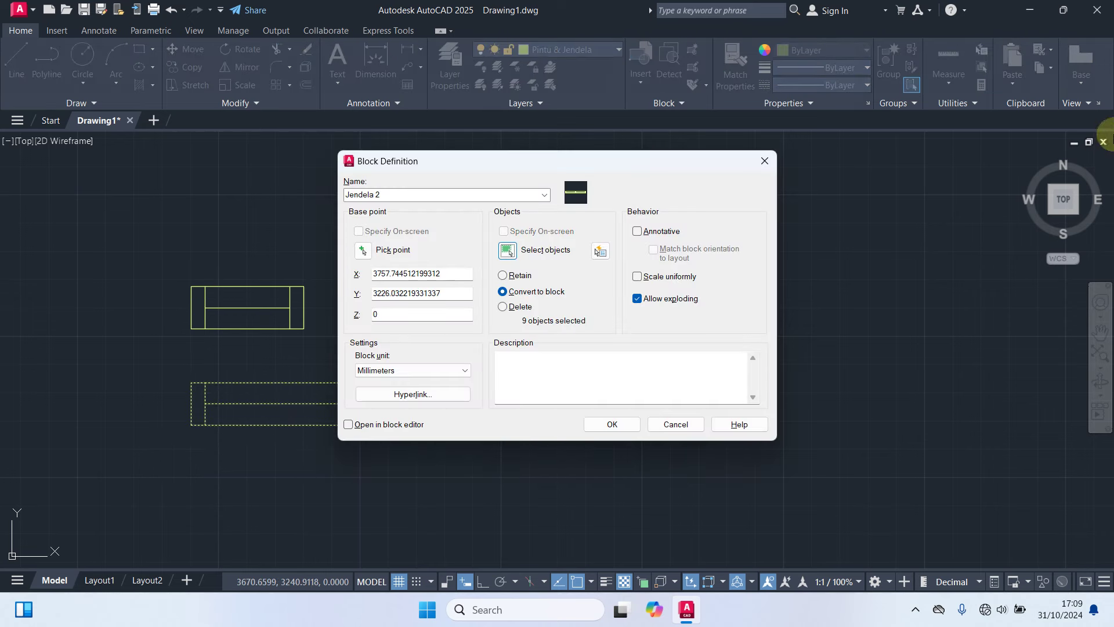
{"action": "left_click", "coordinate": [627, 430]}
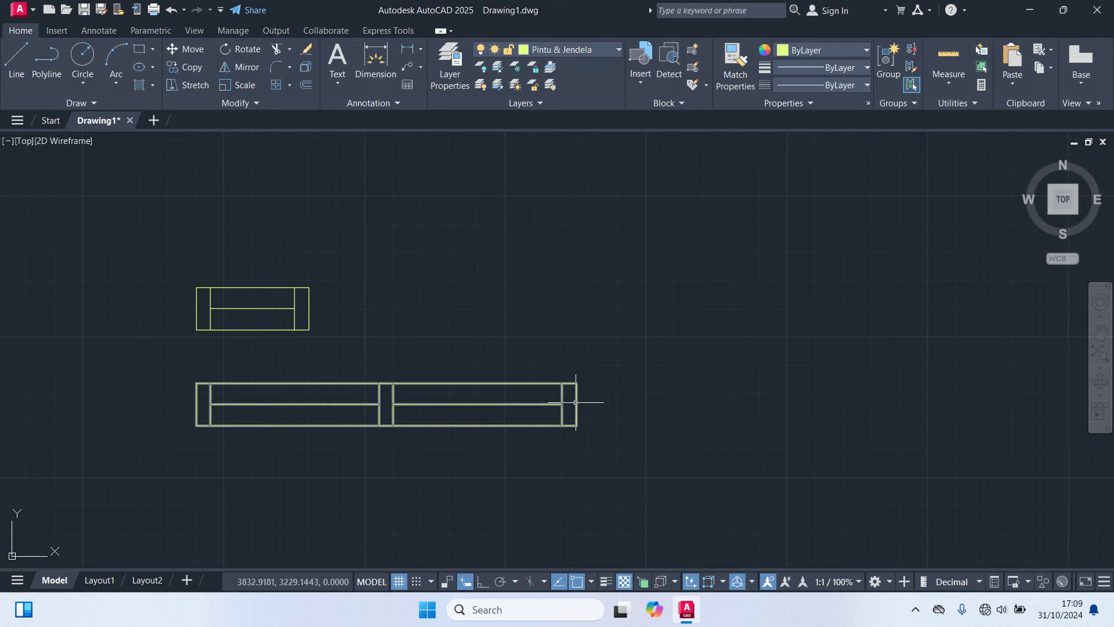
Step: Copy both window blocks to the right of the originals
{"action": "left_click", "coordinate": [699, 479]}
{"action": "left_click", "coordinate": [145, 245]}
{"action": "type", "text": "cp"}
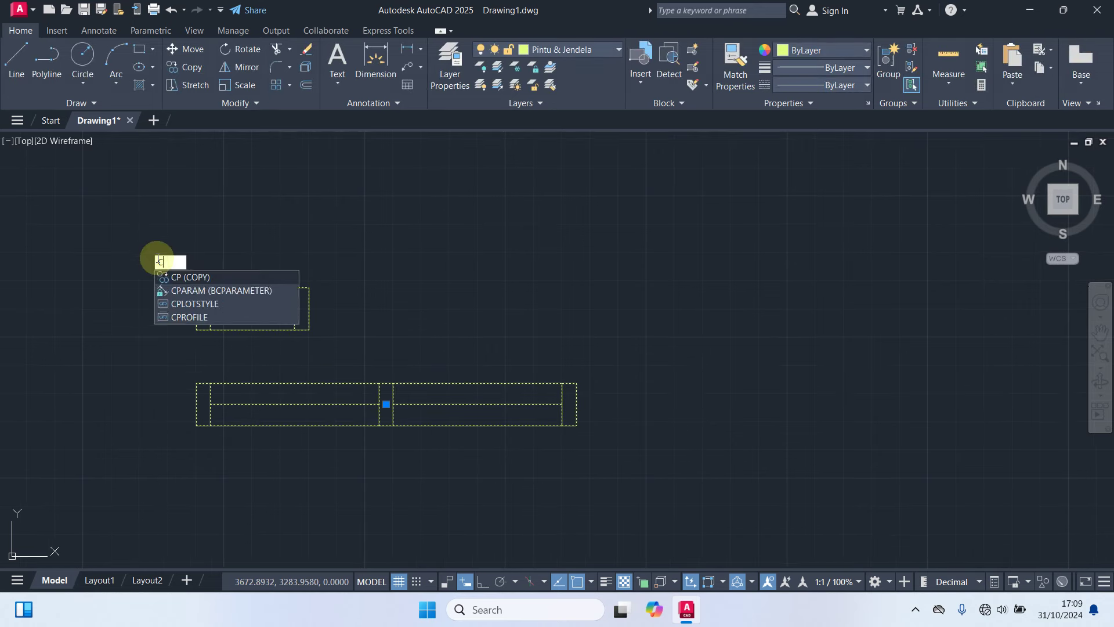
{"action": "key", "text": "BackSpace"}
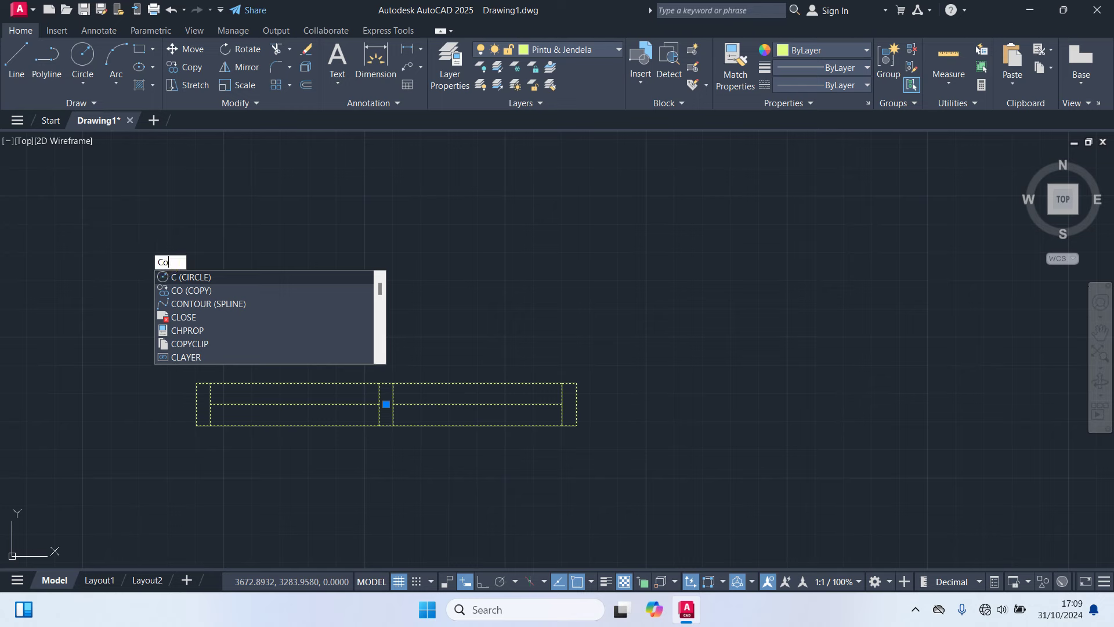
{"action": "key", "text": "Return"}
{"action": "left_click", "coordinate": [377, 363]}
{"action": "middle_click_drag", "start_coordinate": [822, 358], "coordinate": [556, 365]}
{"action": "left_click", "coordinate": [744, 329]}
{"action": "key", "text": "Escape"}
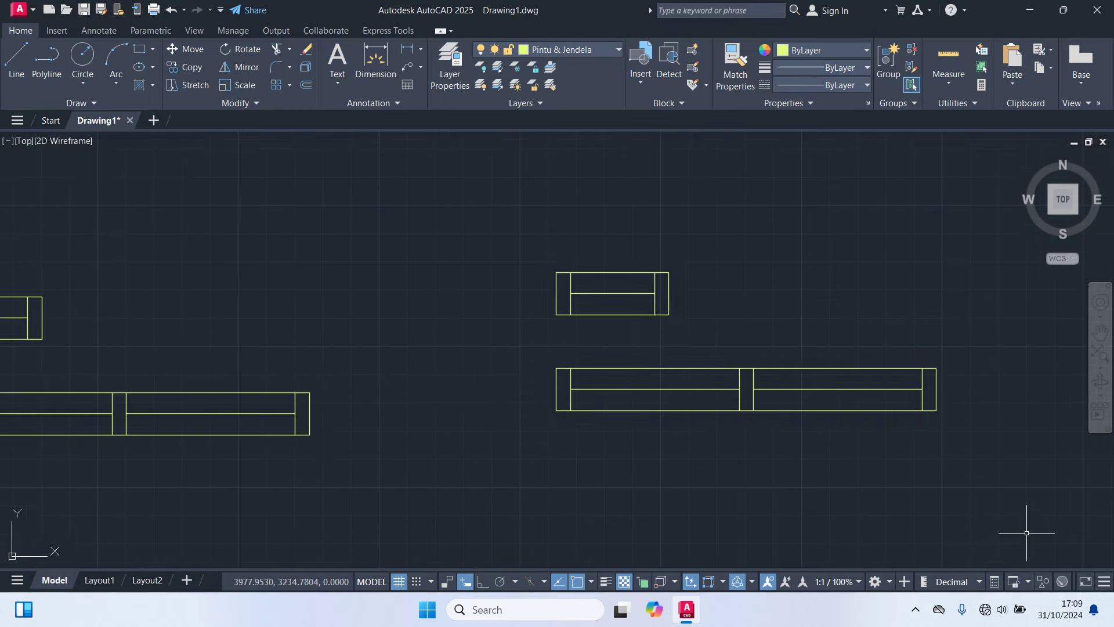
Step: Rotate the copied windows 90° about the long window so they stand upright
{"action": "left_click", "coordinate": [1026, 533]}
{"action": "left_click", "coordinate": [487, 193]}
{"action": "type", "text": "ro"}
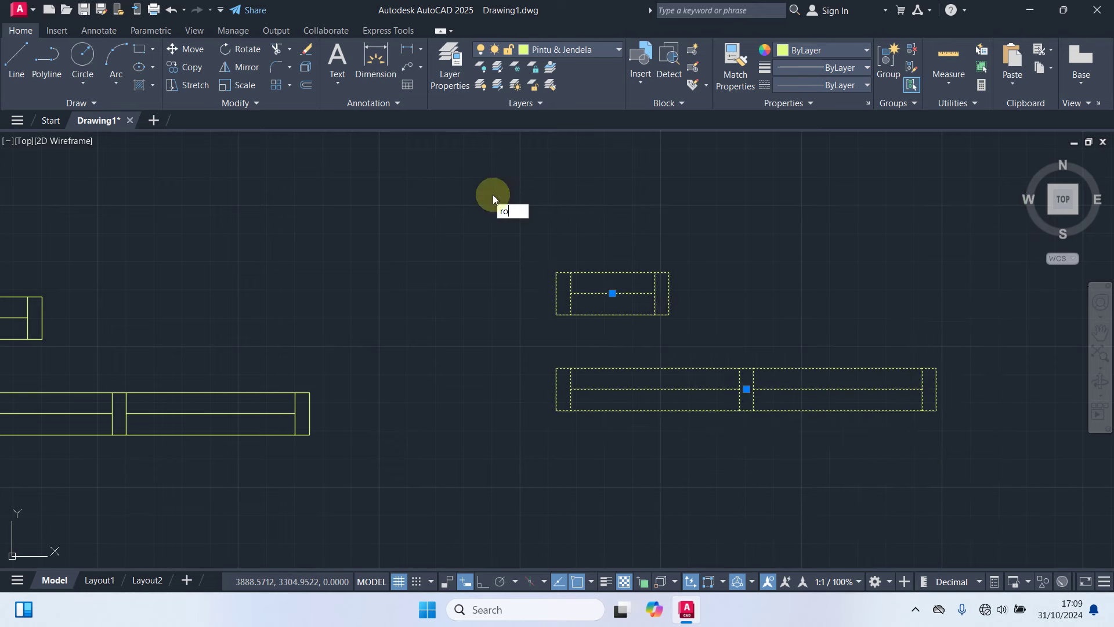
{"action": "key", "text": "Return"}
{"action": "left_click", "coordinate": [589, 389]}
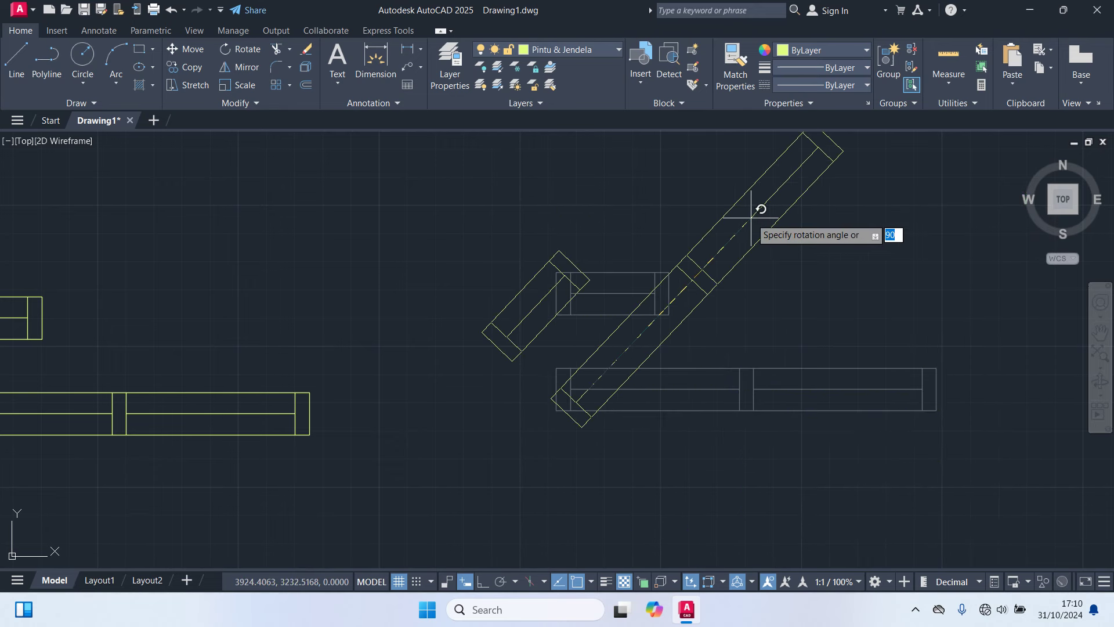
{"action": "key", "text": "Return"}
{"action": "scroll", "coordinate": [709, 313], "scroll_direction": "down", "scroll_amount": 2}
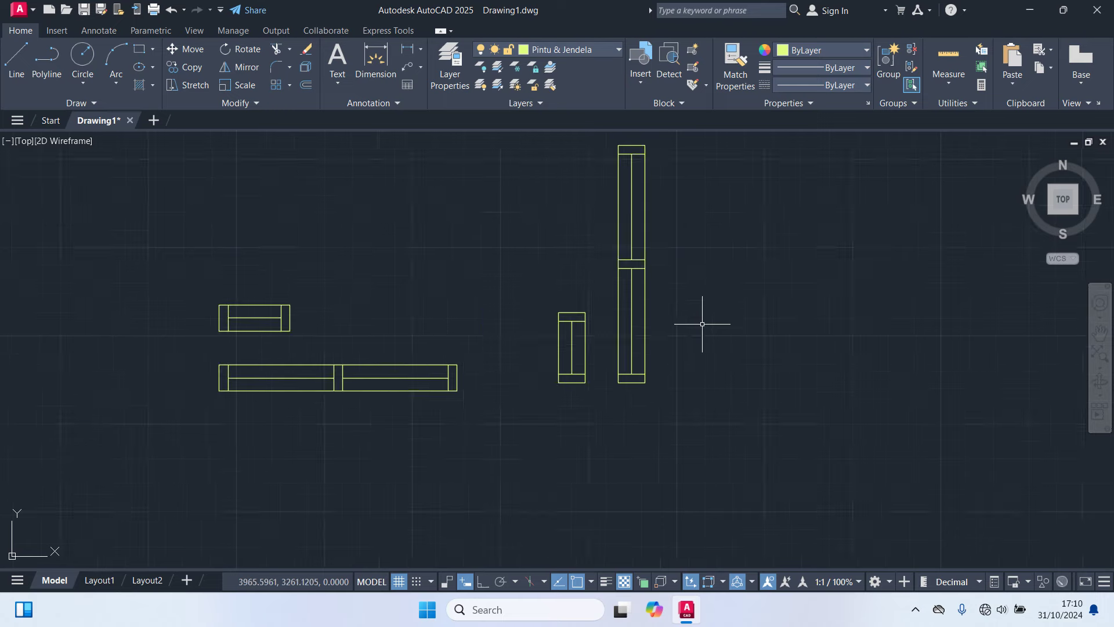
{"action": "middle_click_drag", "start_coordinate": [708, 319], "coordinate": [725, 395]}
{"action": "scroll", "coordinate": [726, 394], "scroll_direction": "down", "scroll_amount": 2}
{"action": "scroll", "coordinate": [708, 368], "scroll_direction": "down", "scroll_amount": 2}
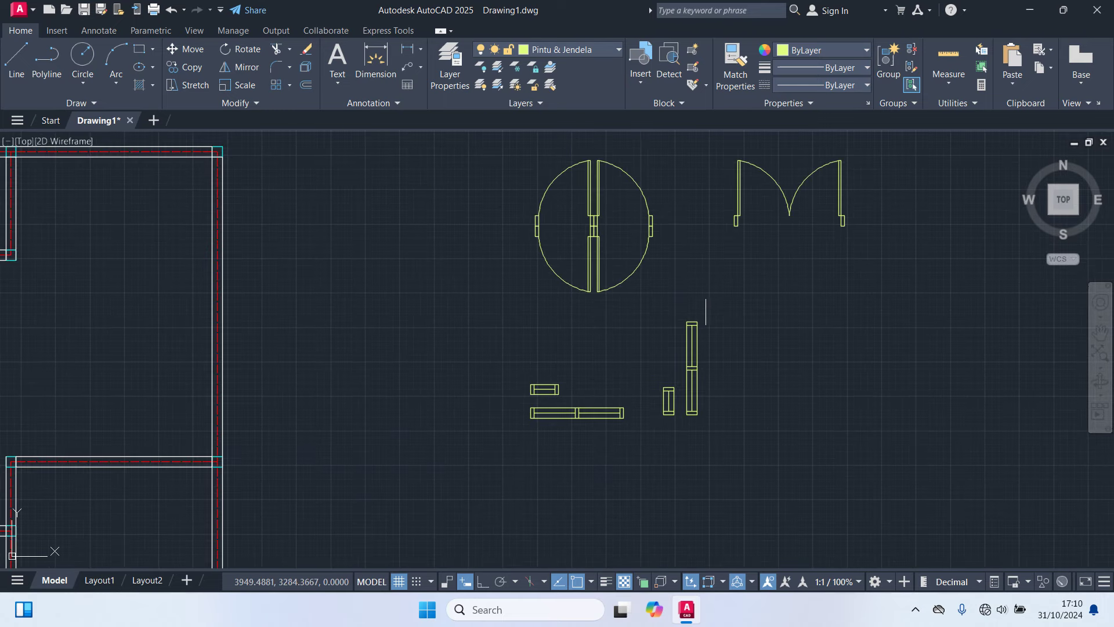
Step: Copy the double-leaf door block by its bottom-centre into the wall above the bottom annex
{"action": "middle_click_drag", "start_coordinate": [740, 237], "coordinate": [764, 350]}
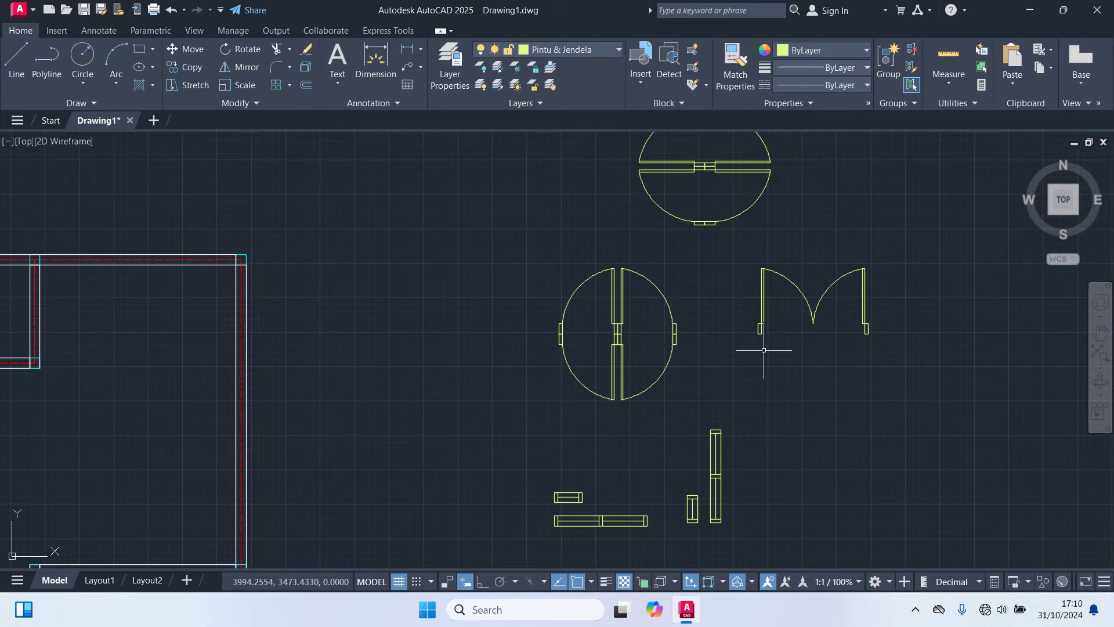
{"action": "left_click", "coordinate": [799, 294]}
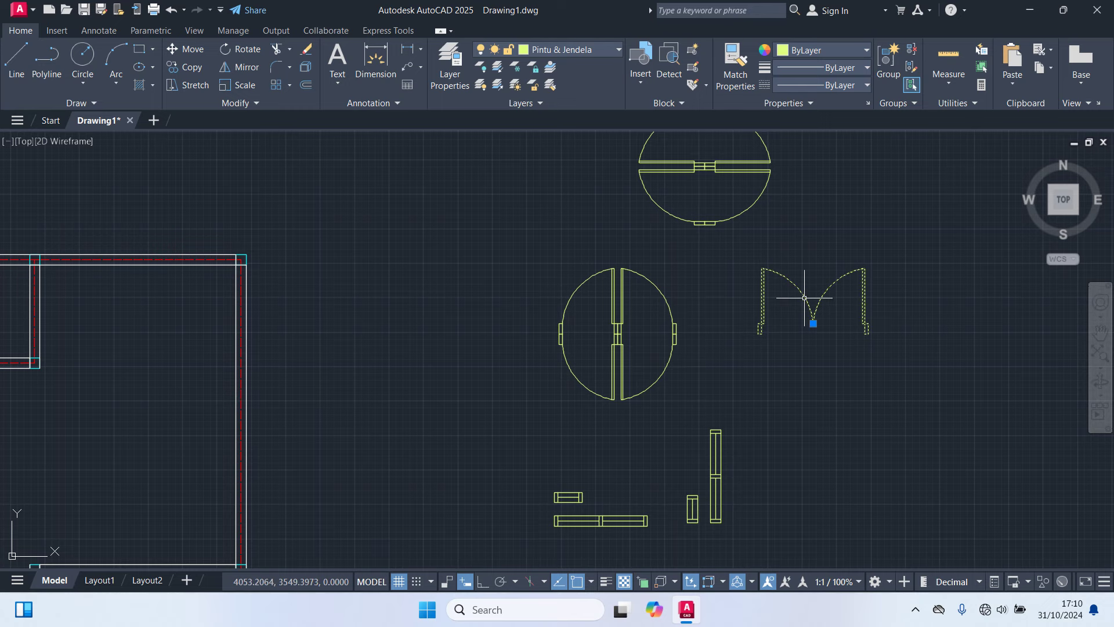
{"action": "type", "text": "co"}
{"action": "key", "text": "Return"}
{"action": "left_click", "coordinate": [761, 332]}
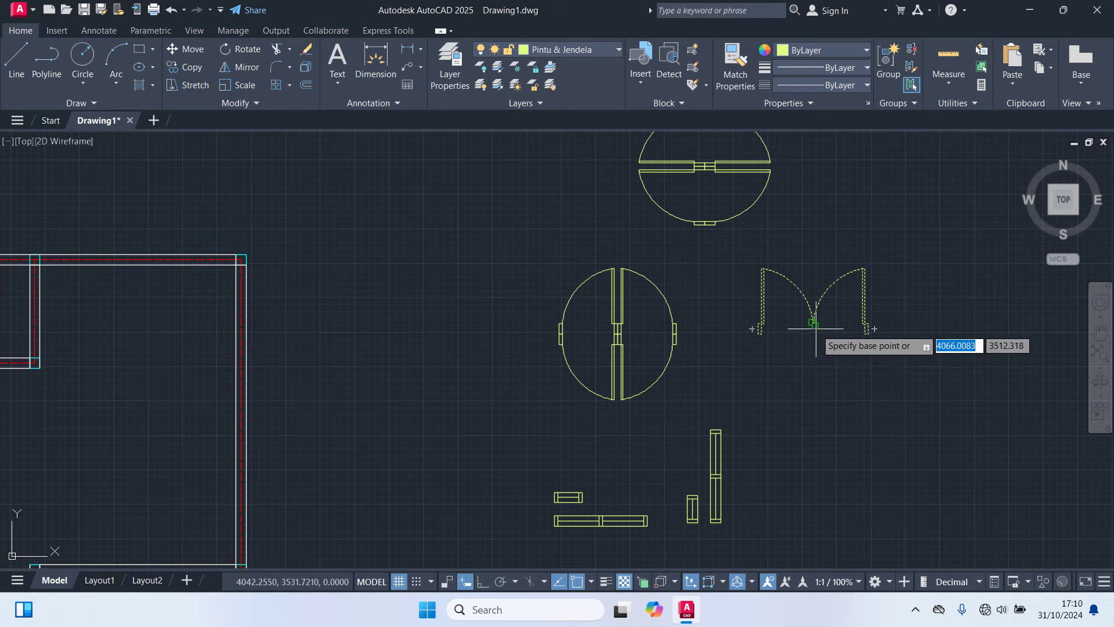
{"action": "scroll", "coordinate": [777, 441], "scroll_direction": "down", "scroll_amount": 5}
{"action": "middle_click_drag", "start_coordinate": [652, 457], "coordinate": [702, 267]}
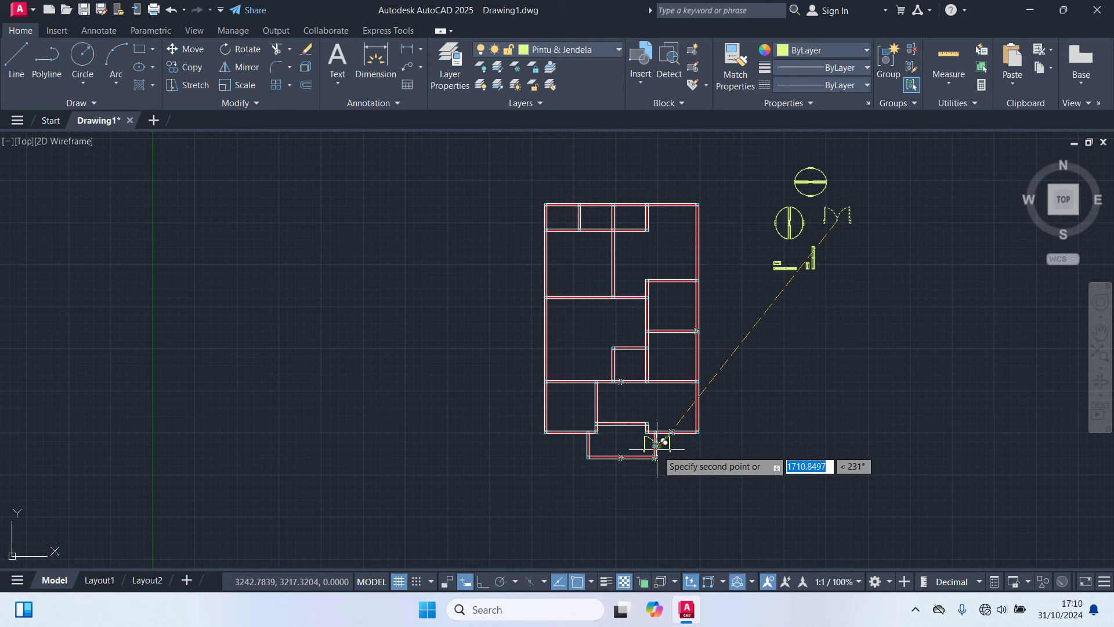
{"action": "scroll", "coordinate": [658, 448], "scroll_direction": "up", "scroll_amount": 5}
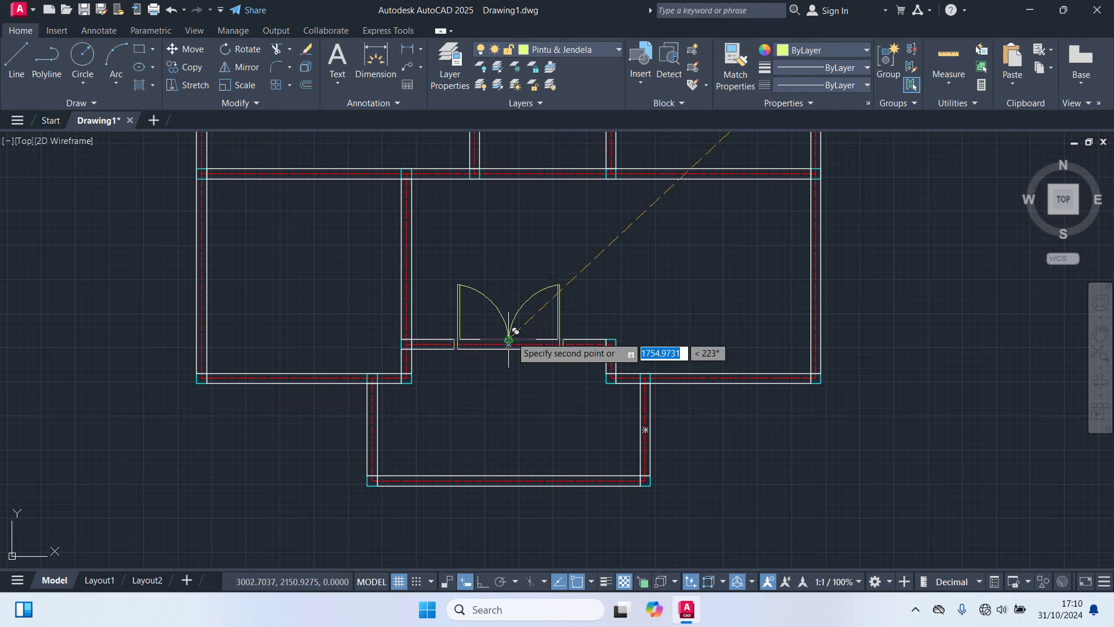
{"action": "key", "text": "Escape"}
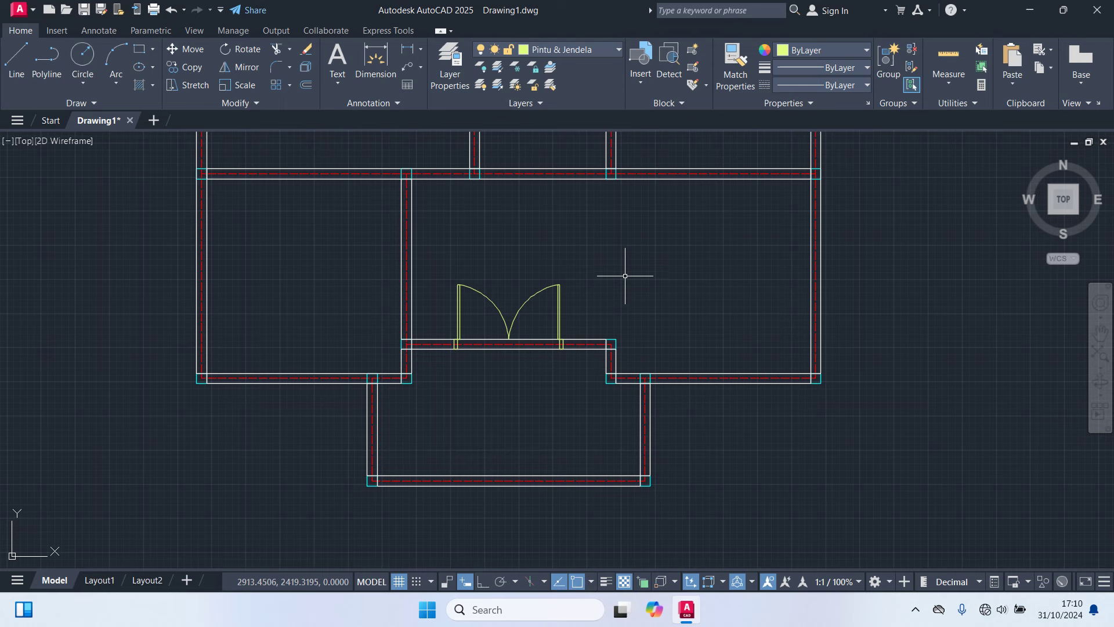
Step: Move the first circular door symbol beside the plan, left of the others
{"action": "scroll", "coordinate": [625, 276], "scroll_direction": "down", "scroll_amount": 4}
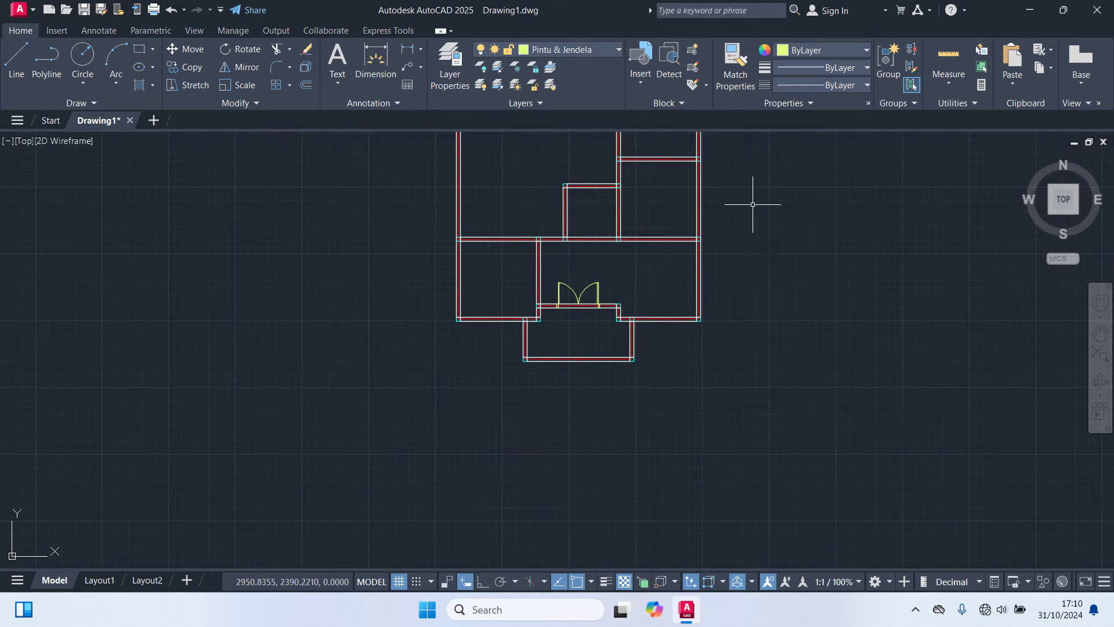
{"action": "middle_click_drag", "start_coordinate": [751, 208], "coordinate": [619, 378]}
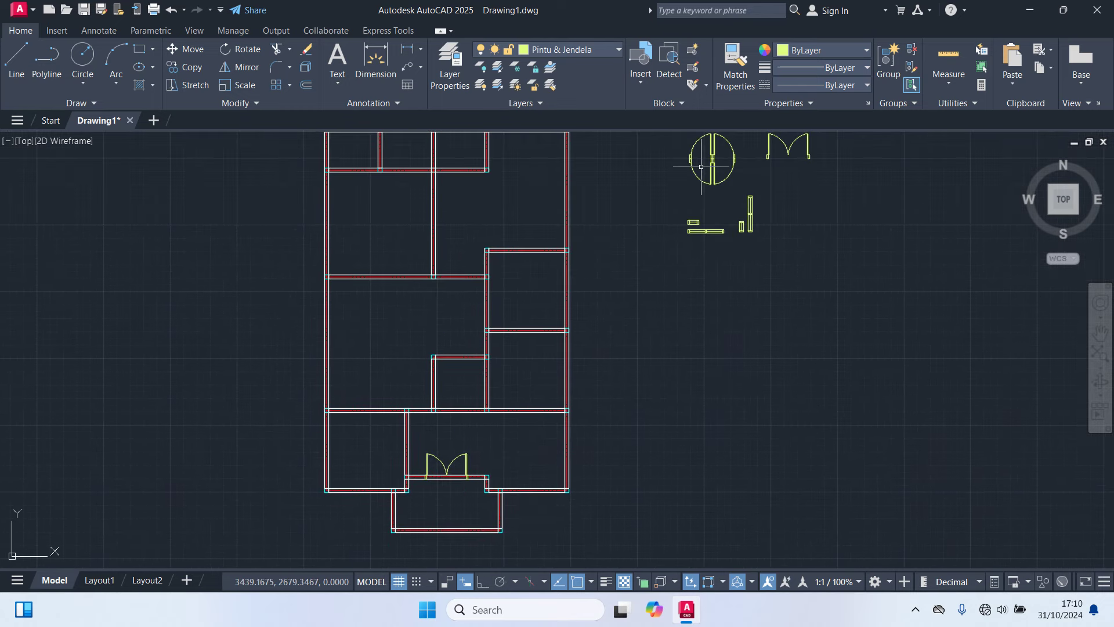
{"action": "middle_click_drag", "start_coordinate": [707, 167], "coordinate": [632, 265]}
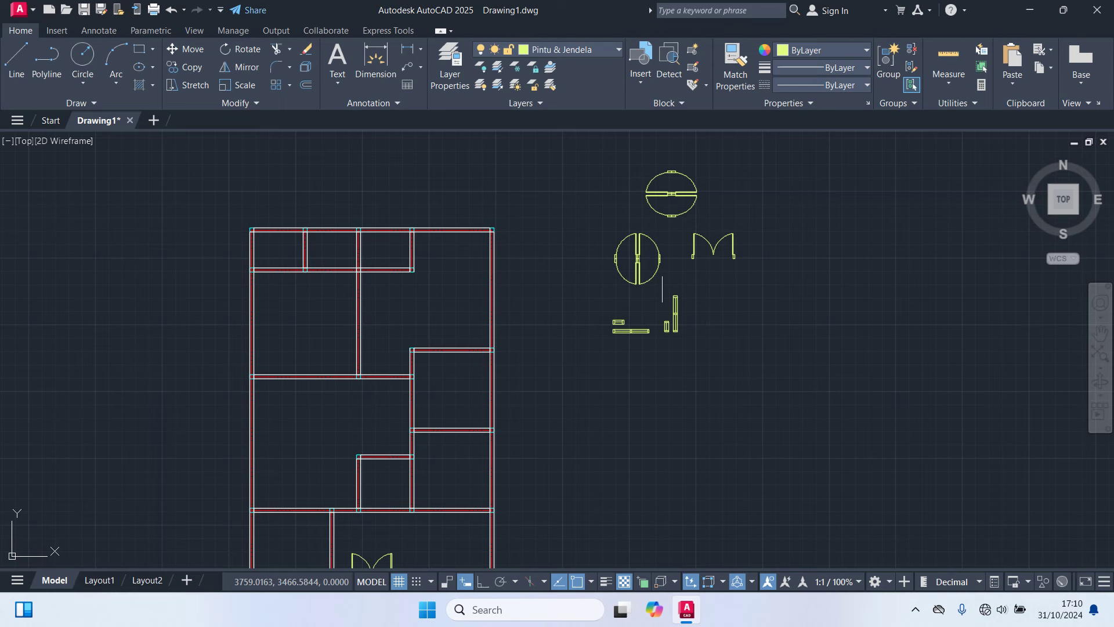
{"action": "left_click", "coordinate": [712, 219]}
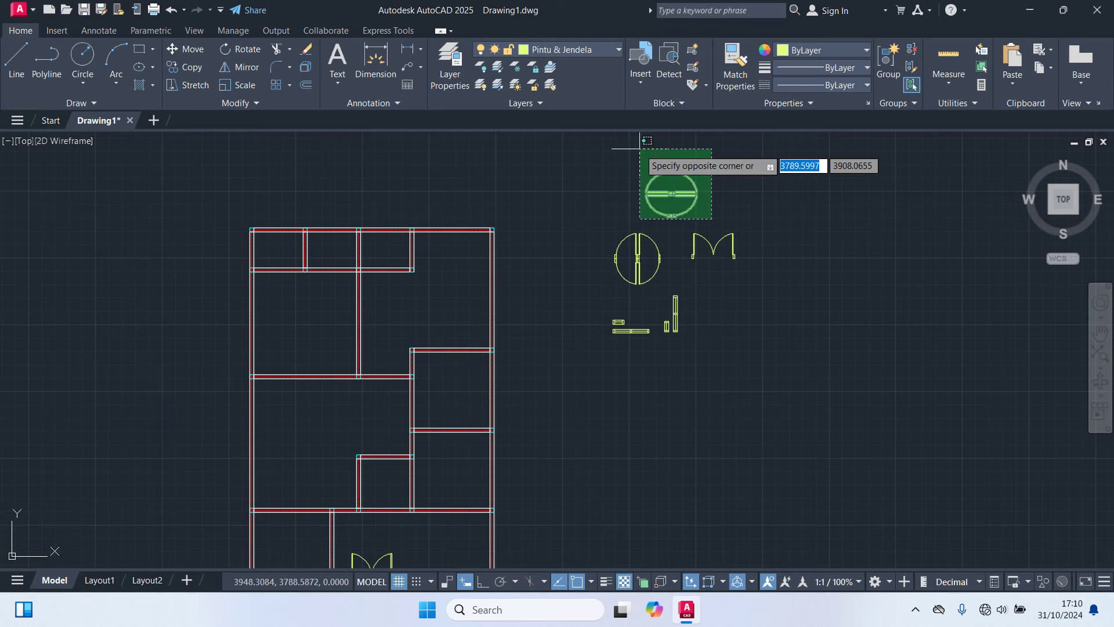
{"action": "left_click", "coordinate": [641, 148]}
{"action": "type", "text": "m"}
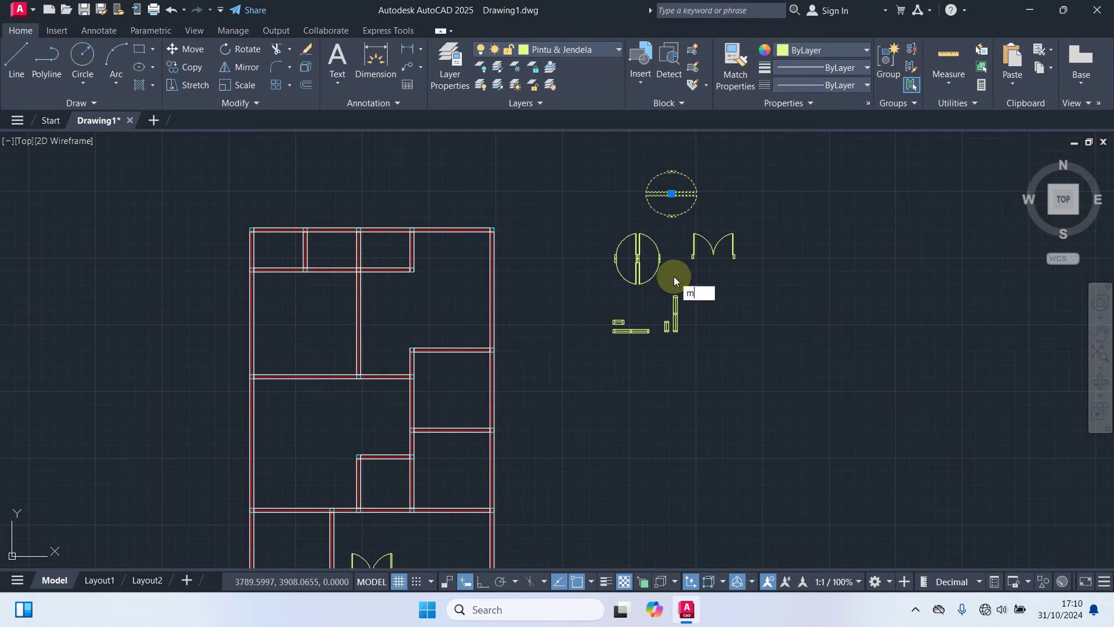
{"action": "key", "text": "Return"}
{"action": "left_click", "coordinate": [811, 366]}
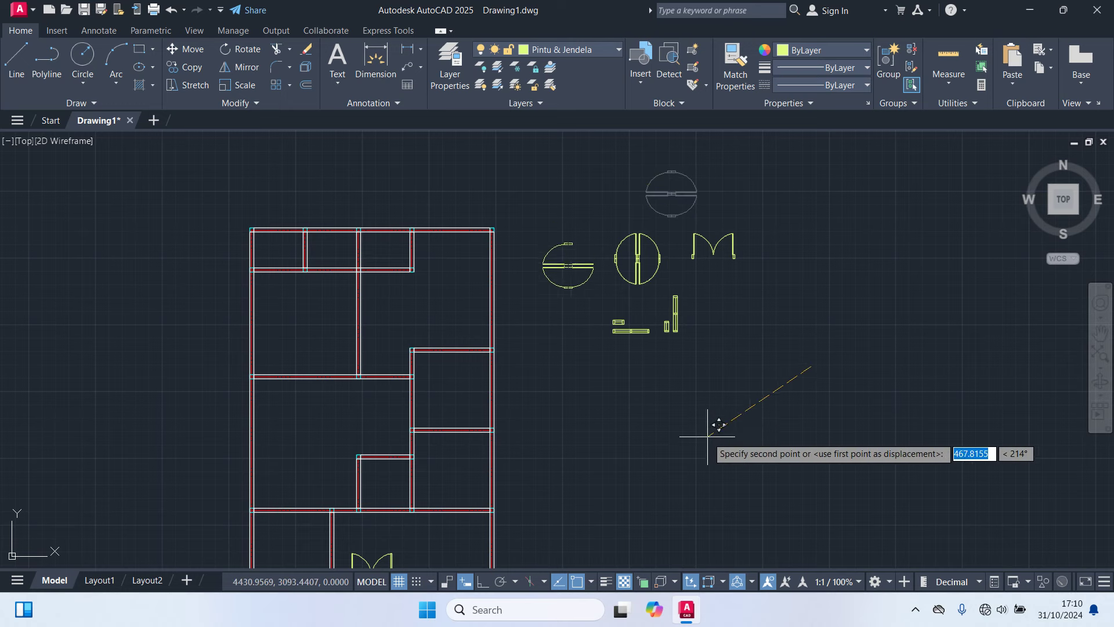
{"action": "left_click", "coordinate": [693, 463]}
Step: Stack the other two circular door symbols one directly above the other
{"action": "left_click", "coordinate": [672, 279]}
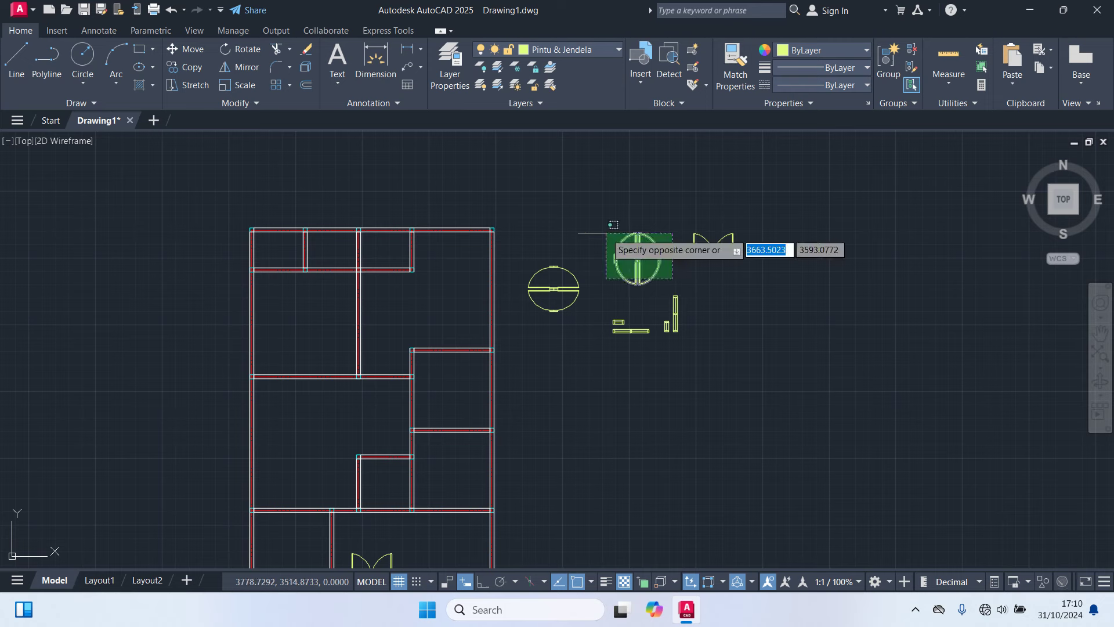
{"action": "left_click", "coordinate": [604, 231]}
{"action": "key", "text": "Return"}
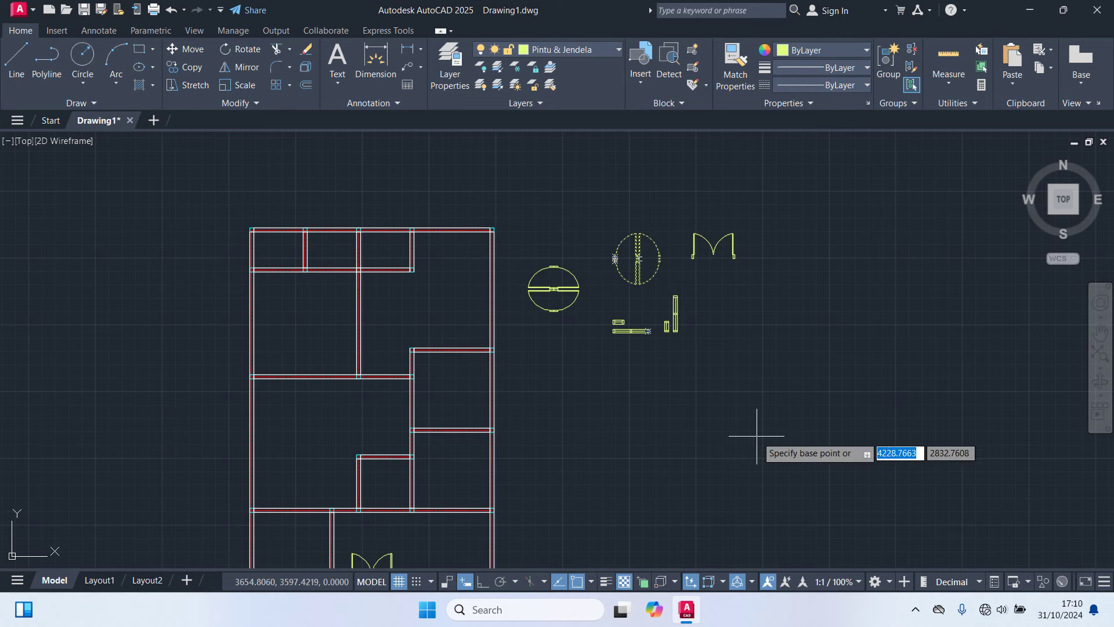
{"action": "left_click", "coordinate": [758, 437]}
{"action": "middle_click_drag", "start_coordinate": [682, 548], "coordinate": [674, 463]}
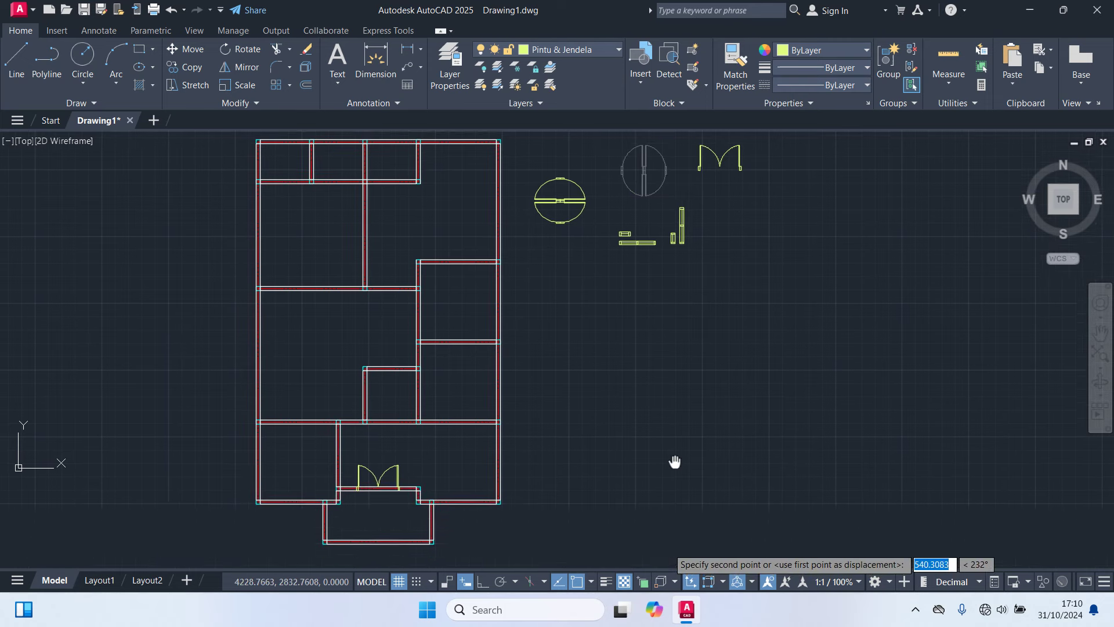
{"action": "left_click", "coordinate": [672, 500]}
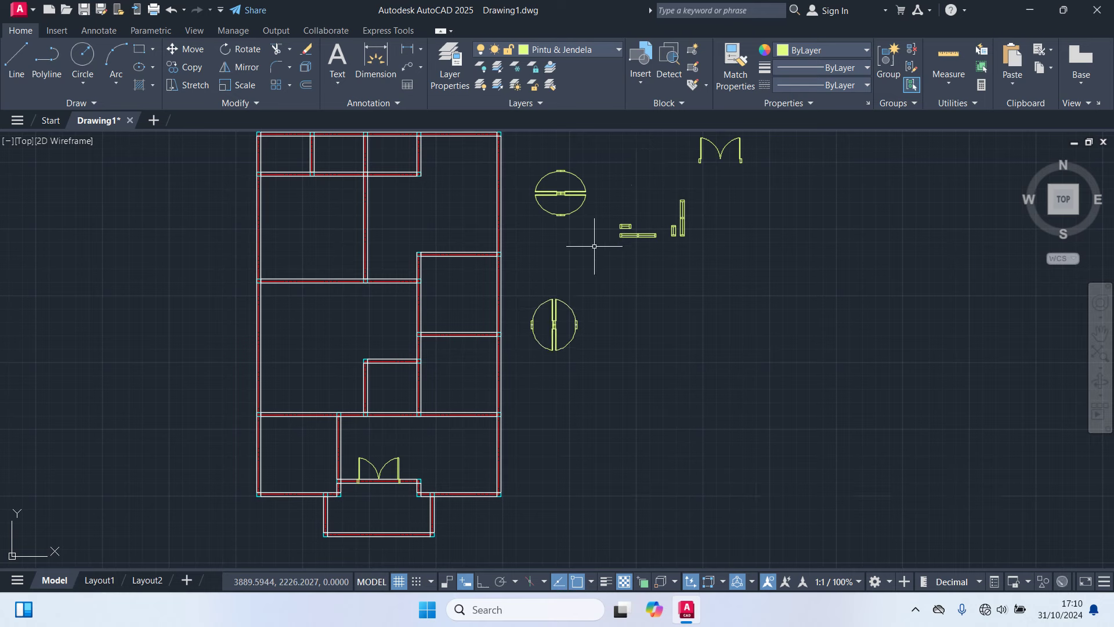
{"action": "left_click", "coordinate": [587, 248]}
{"action": "left_click", "coordinate": [542, 153]}
{"action": "type", "text": "m"}
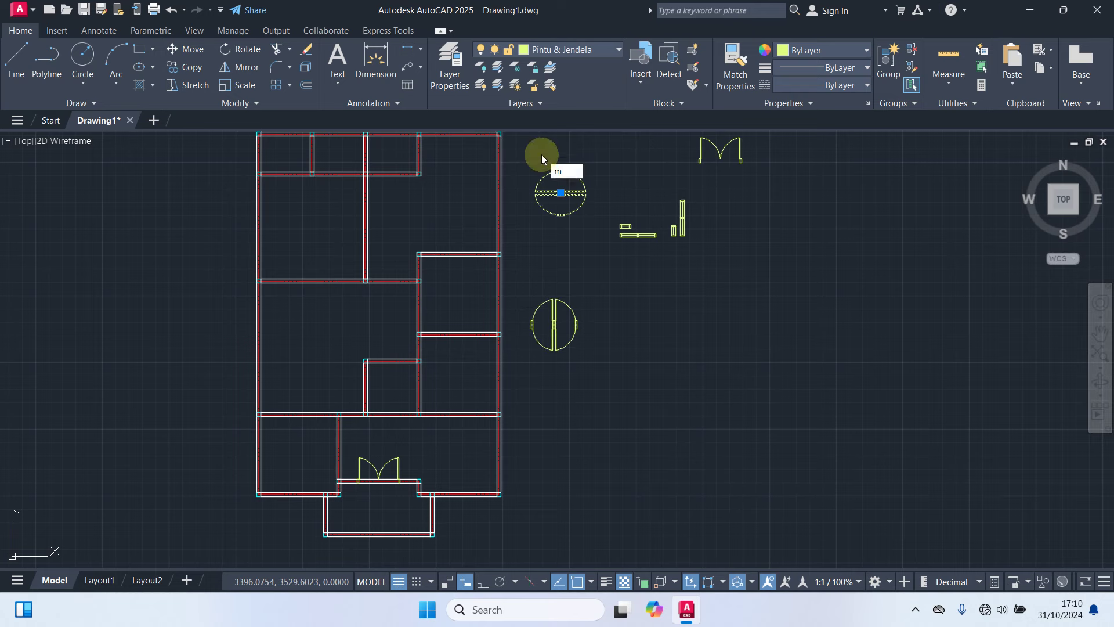
{"action": "key", "text": "Return"}
{"action": "left_click", "coordinate": [759, 343]}
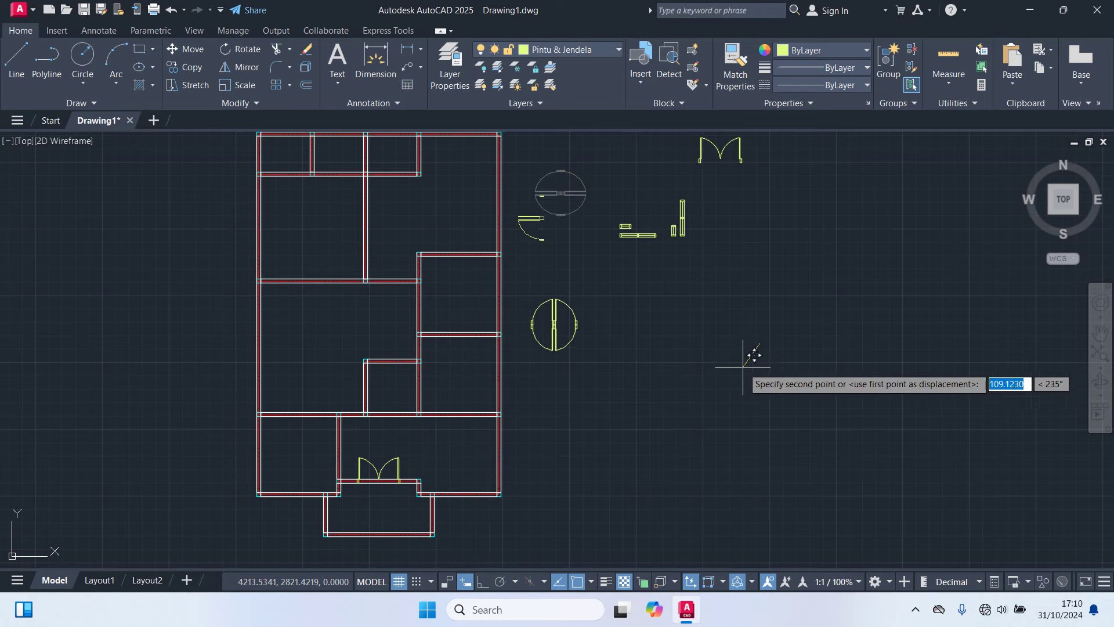
{"action": "left_click", "coordinate": [754, 407]}
Step: Move the small window symbols next to the stacked door circles with MOVE
{"action": "middle_click_drag", "start_coordinate": [693, 350], "coordinate": [741, 351]}
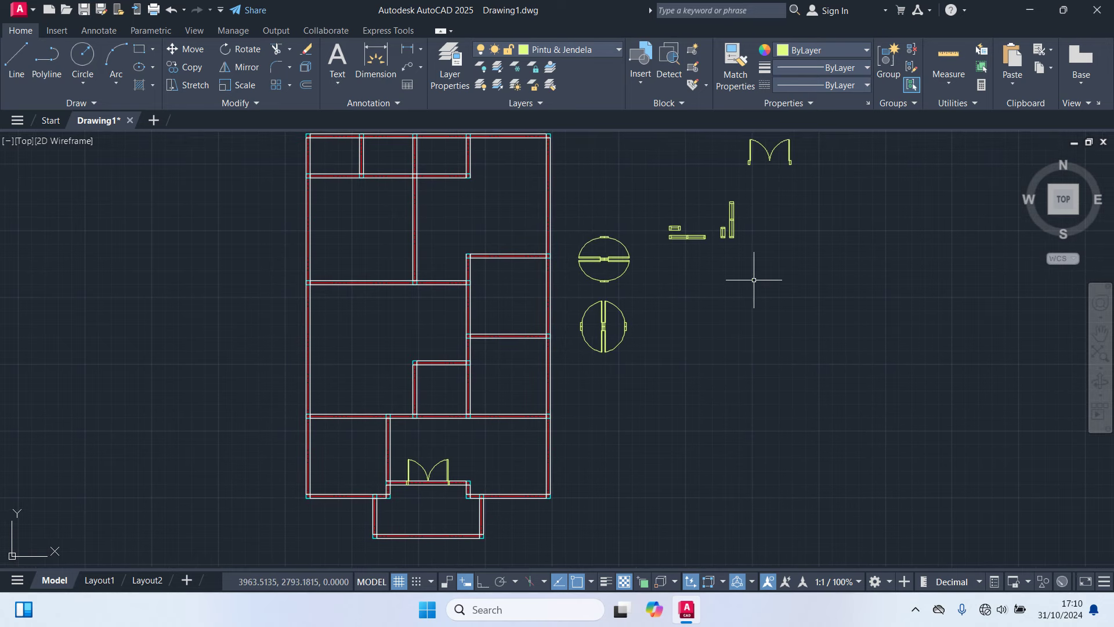
{"action": "scroll", "coordinate": [753, 279], "scroll_direction": "up", "scroll_amount": 2}
{"action": "left_click", "coordinate": [790, 258]}
{"action": "left_click", "coordinate": [604, 172]}
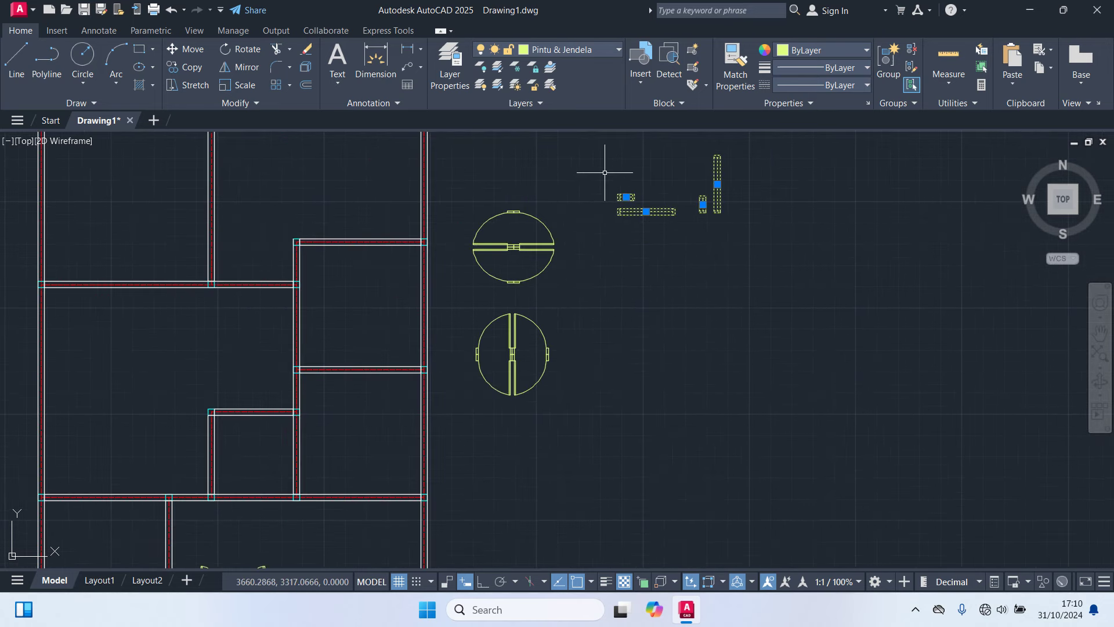
{"action": "key", "text": "m"}
{"action": "key", "text": "Return"}
{"action": "left_click", "coordinate": [825, 295]}
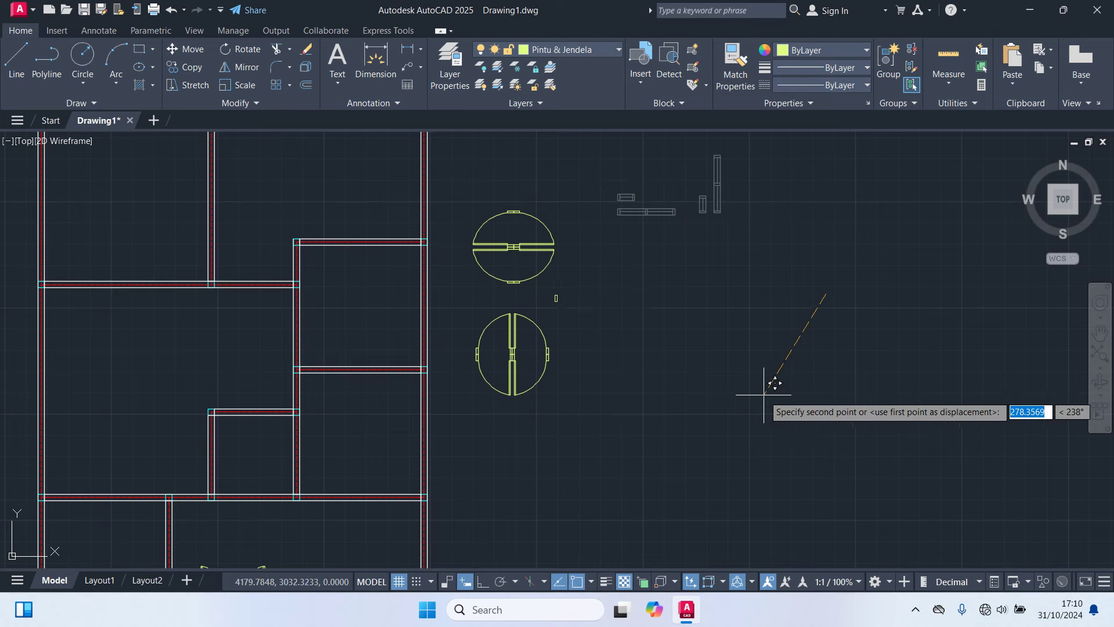
{"action": "left_click", "coordinate": [747, 385]}
{"action": "scroll", "coordinate": [736, 380], "scroll_direction": "down", "scroll_amount": 2}
{"action": "middle_click_drag", "start_coordinate": [718, 373], "coordinate": [766, 367]}
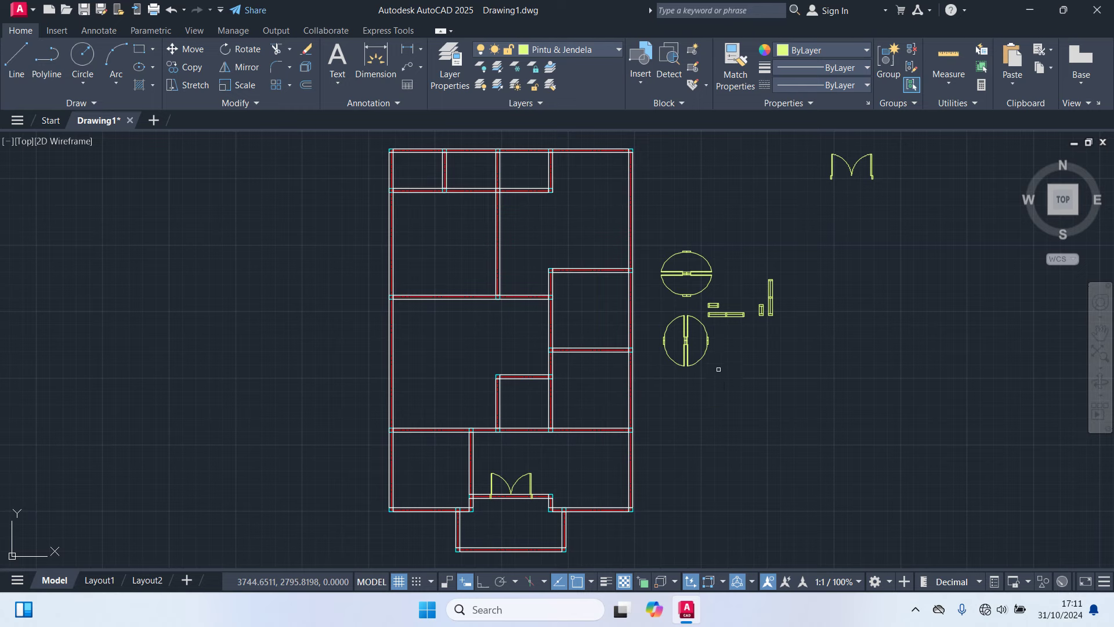
{"action": "scroll", "coordinate": [678, 365], "scroll_direction": "up", "scroll_amount": 4}
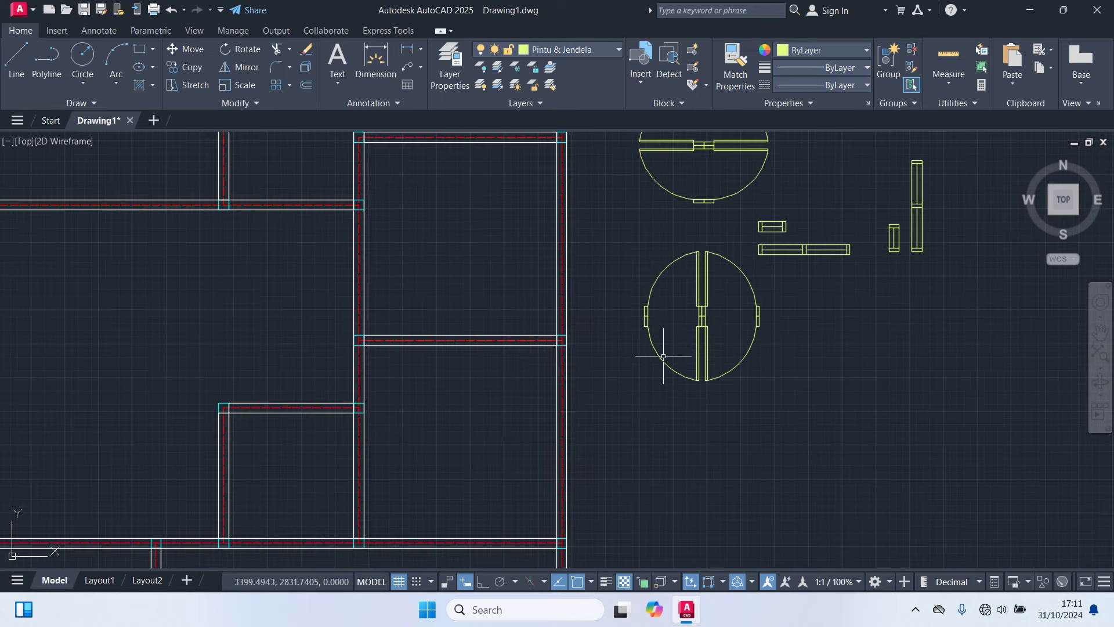
{"action": "left_click", "coordinate": [664, 356]}
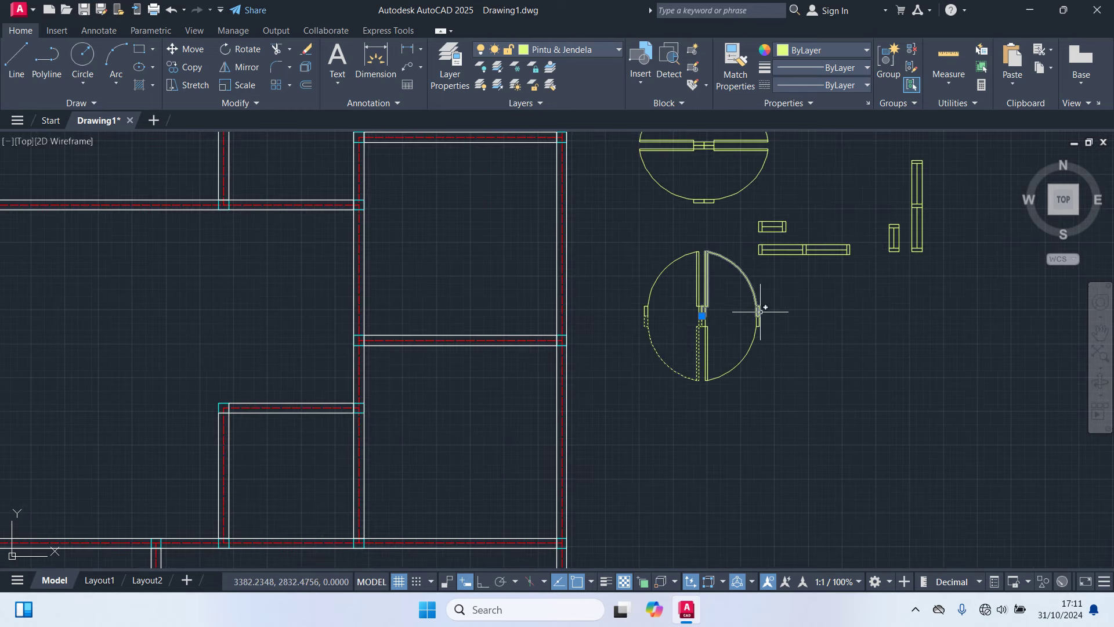
{"action": "type", "text": "co"}
{"action": "key", "text": "Return"}
{"action": "scroll", "coordinate": [759, 313], "scroll_direction": "up", "scroll_amount": 6}
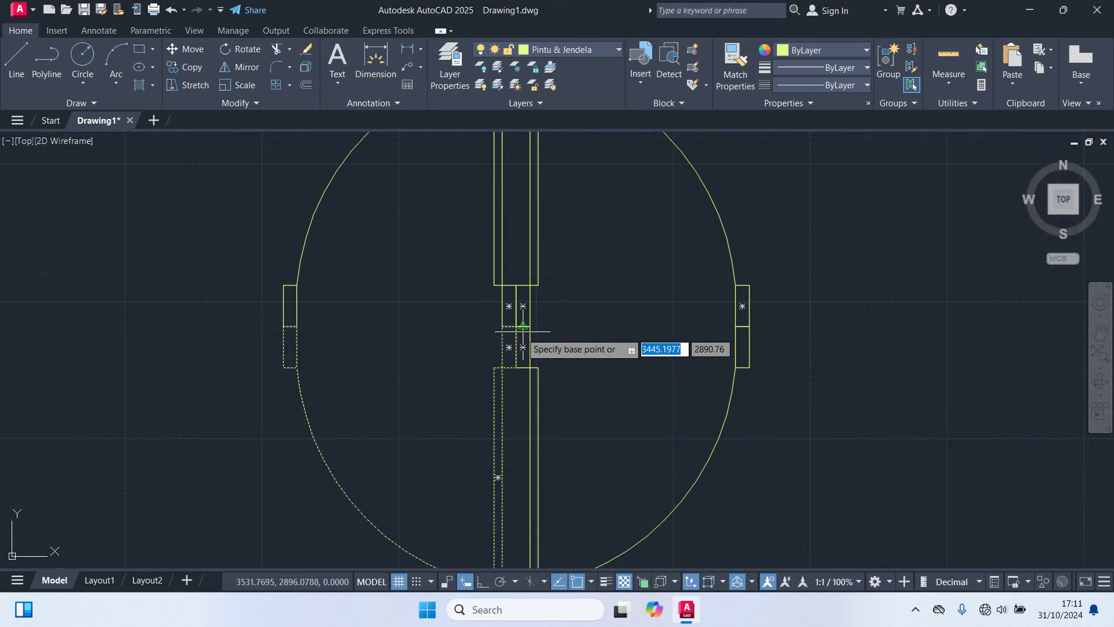
{"action": "left_click", "coordinate": [510, 330]}
{"action": "scroll", "coordinate": [485, 398], "scroll_direction": "down", "scroll_amount": 10}
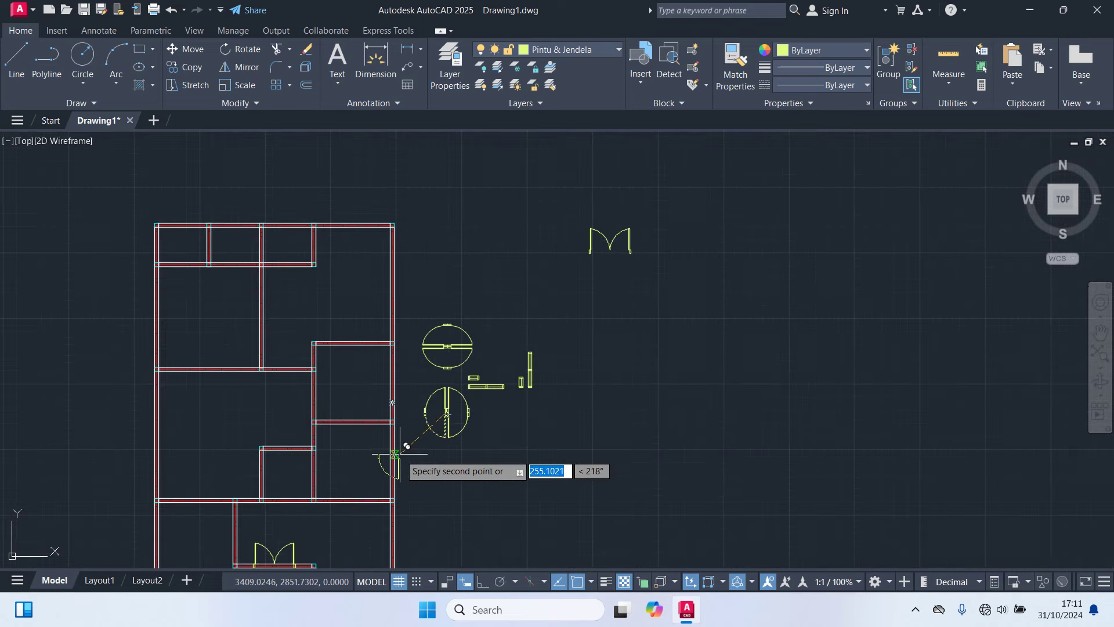
{"action": "middle_click_drag", "start_coordinate": [385, 460], "coordinate": [636, 277]}
{"action": "scroll", "coordinate": [636, 277], "scroll_direction": "up", "scroll_amount": 3}
{"action": "scroll", "coordinate": [473, 319], "scroll_direction": "up", "scroll_amount": 4}
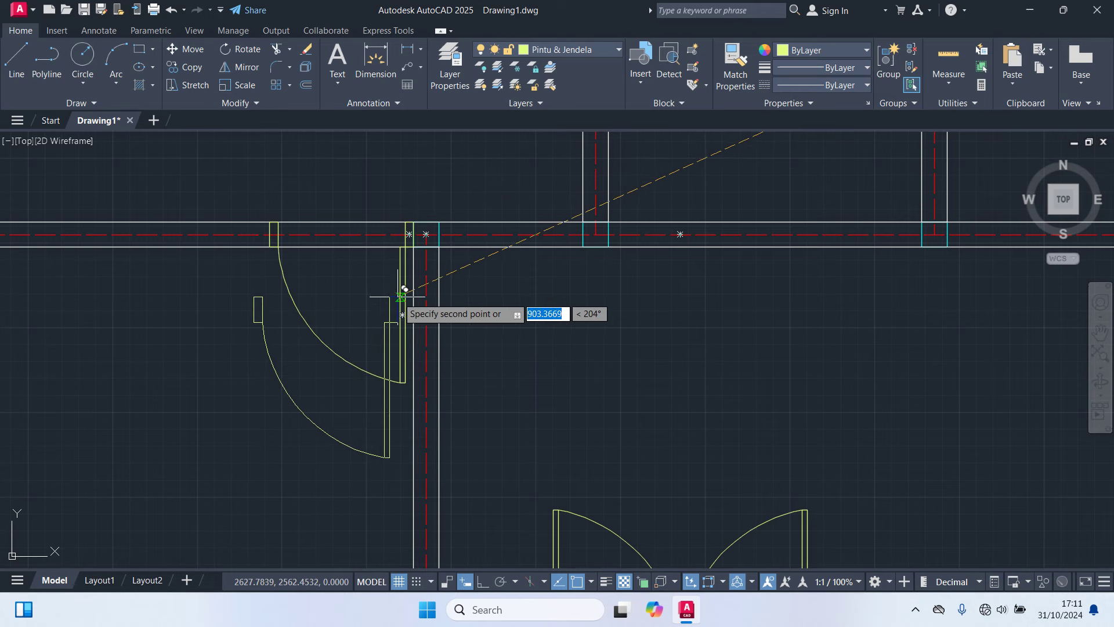
{"action": "key", "text": "Escape"}
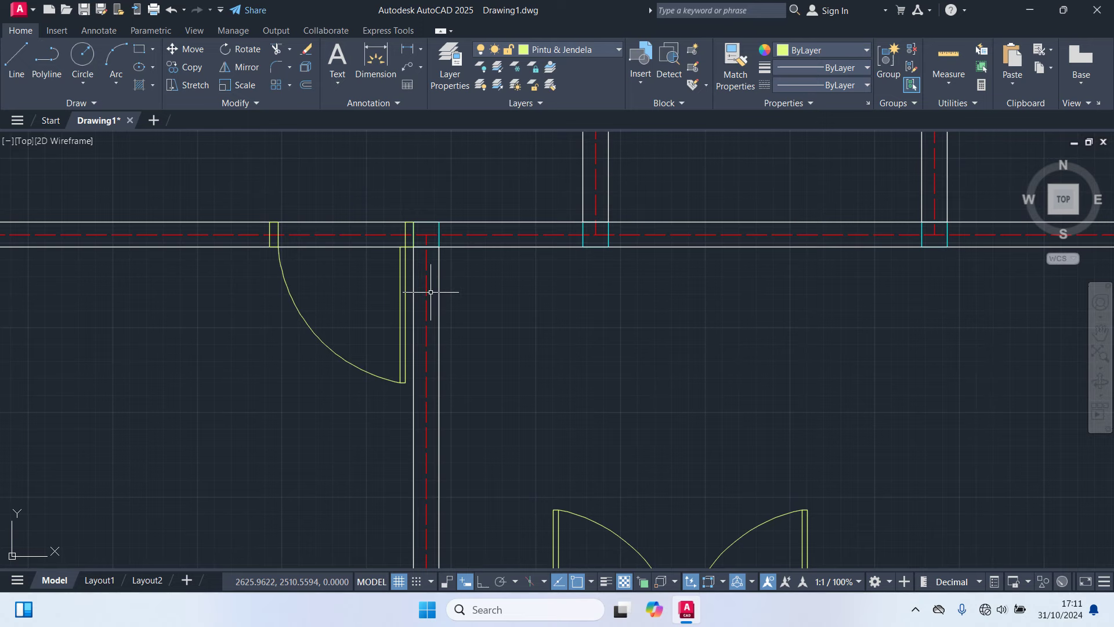
{"action": "scroll", "coordinate": [430, 292], "scroll_direction": "down", "scroll_amount": 3}
{"action": "scroll", "coordinate": [473, 348], "scroll_direction": "down", "scroll_amount": 2}
{"action": "scroll", "coordinate": [678, 282], "scroll_direction": "down", "scroll_amount": 2}
{"action": "mouse_move", "coordinate": [715, 273]}
{"action": "middle_mouse_down"}
{"action": "mouse_move", "coordinate": [563, 398]}
{"action": "mouse_move", "coordinate": [522, 401]}
{"action": "middle_mouse_up"}
{"action": "scroll", "coordinate": [721, 199], "scroll_direction": "up", "scroll_amount": 2}
{"action": "left_click", "coordinate": [682, 168]}
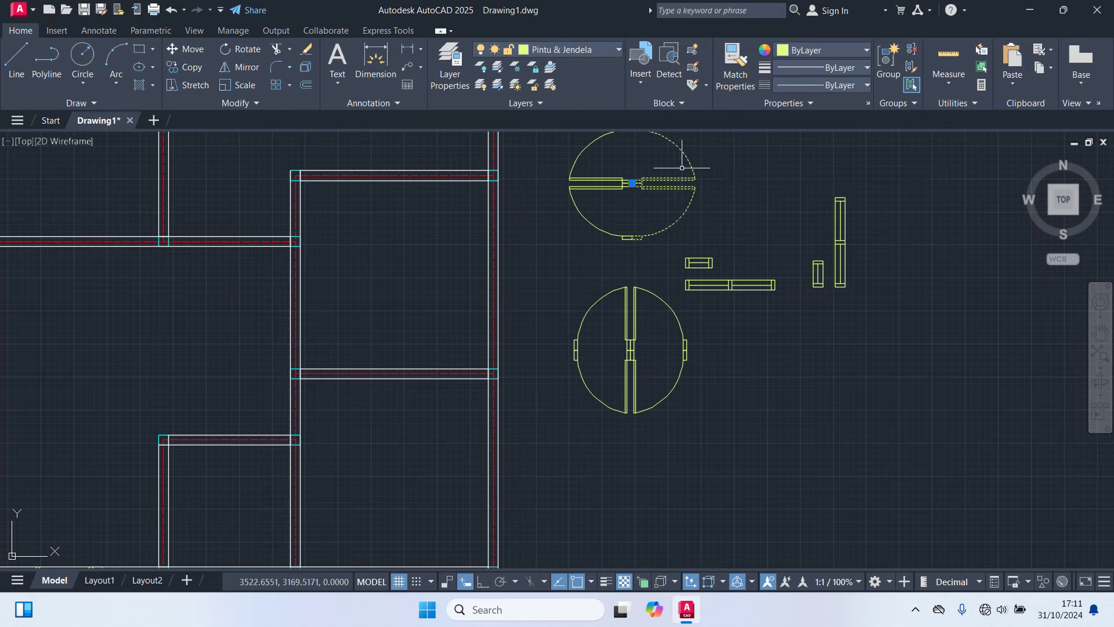
{"action": "type", "text": "co"}
{"action": "key", "text": "Return"}
{"action": "middle_click_drag", "start_coordinate": [696, 191], "coordinate": [708, 261]}
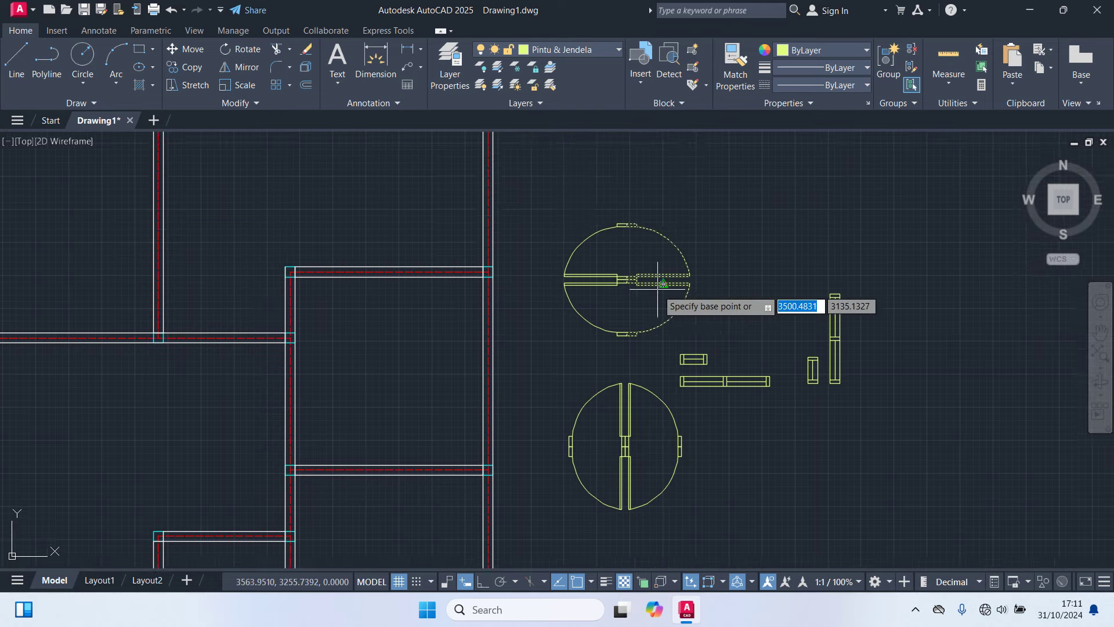
{"action": "scroll", "coordinate": [644, 264], "scroll_direction": "up", "scroll_amount": 5}
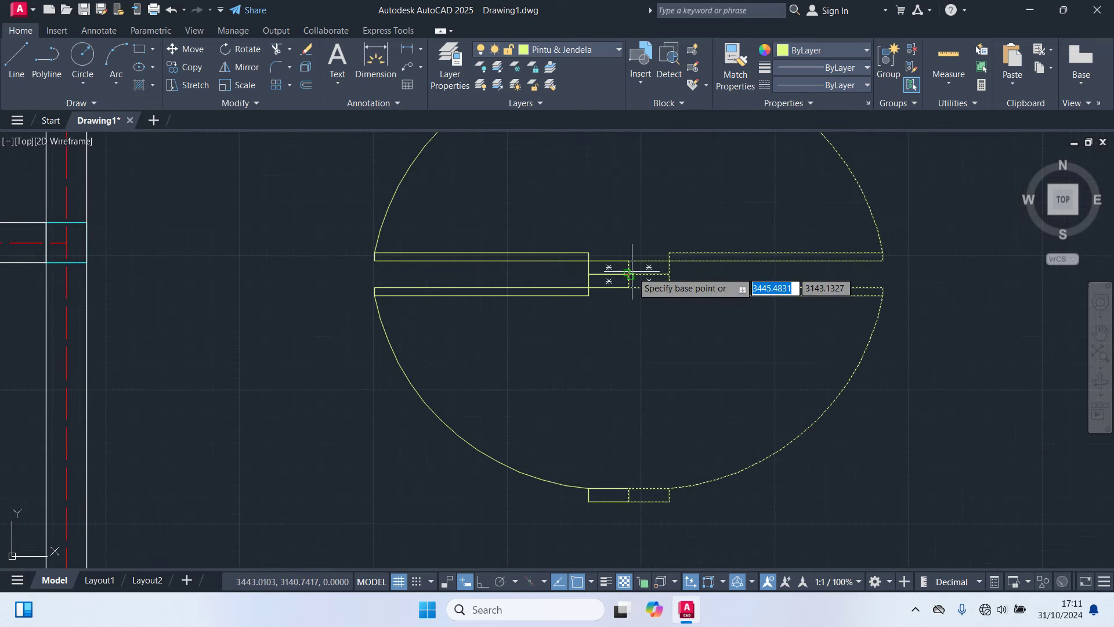
{"action": "scroll", "coordinate": [628, 275], "scroll_direction": "down", "scroll_amount": 3}
{"action": "left_click", "coordinate": [673, 348]}
{"action": "scroll", "coordinate": [673, 348], "scroll_direction": "down", "scroll_amount": 4}
{"action": "middle_click_drag", "start_coordinate": [574, 413], "coordinate": [606, 349]}
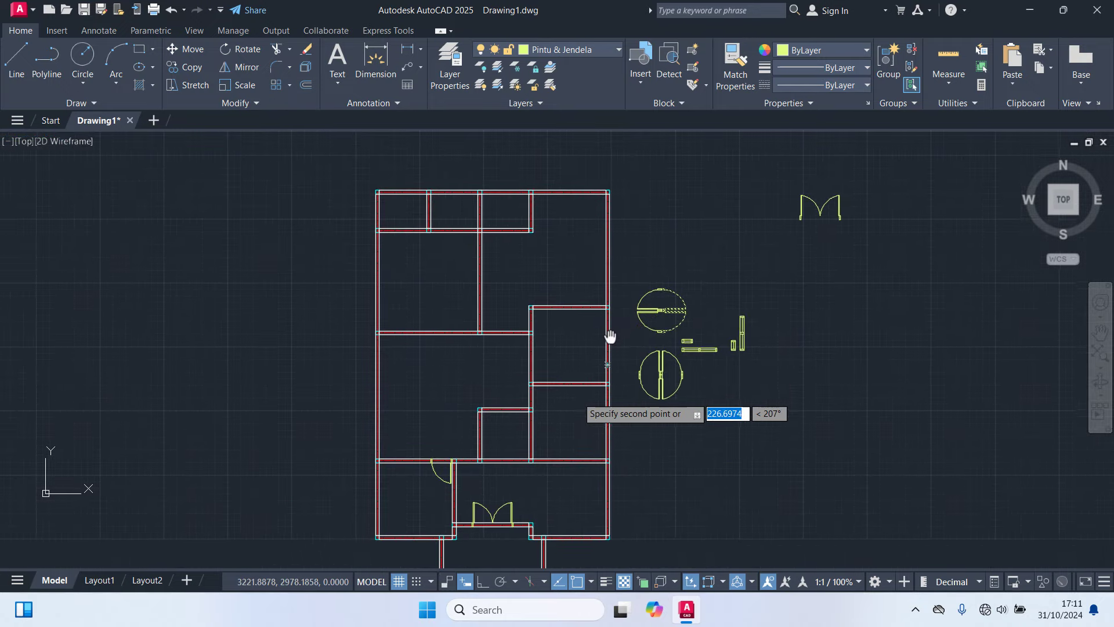
{"action": "scroll", "coordinate": [539, 383], "scroll_direction": "up", "scroll_amount": 8}
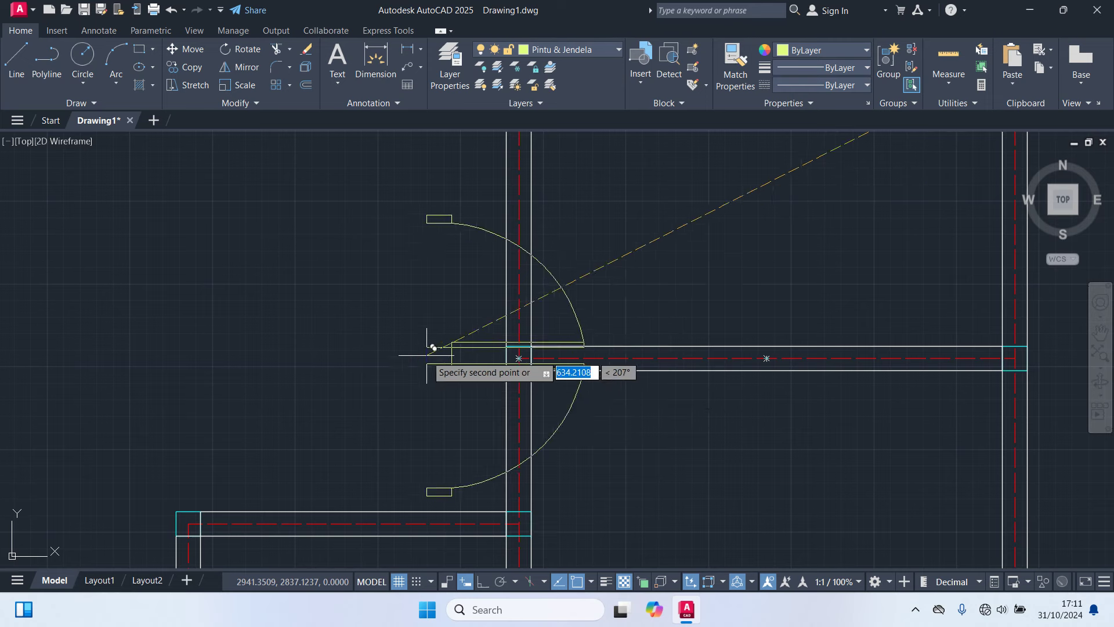
Step: Place the lower half of the door symbol at a wall corner, snapping its jamb corner
{"action": "key", "text": "Escape"}
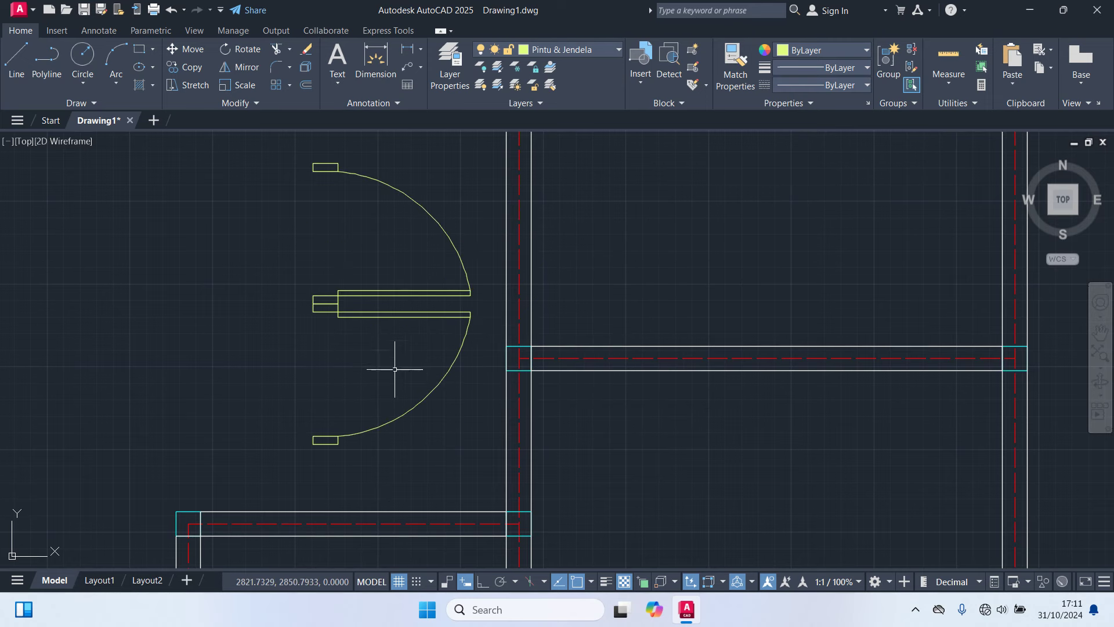
{"action": "left_click", "coordinate": [370, 314]}
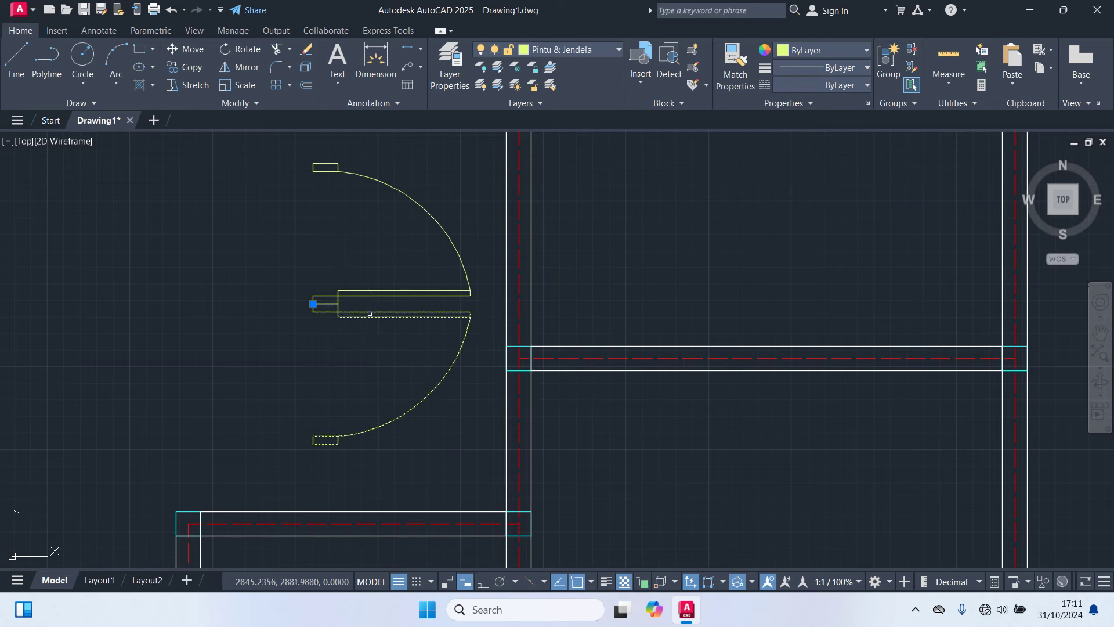
{"action": "key", "text": "space"}
{"action": "scroll", "coordinate": [323, 330], "scroll_direction": "up", "scroll_amount": 2}
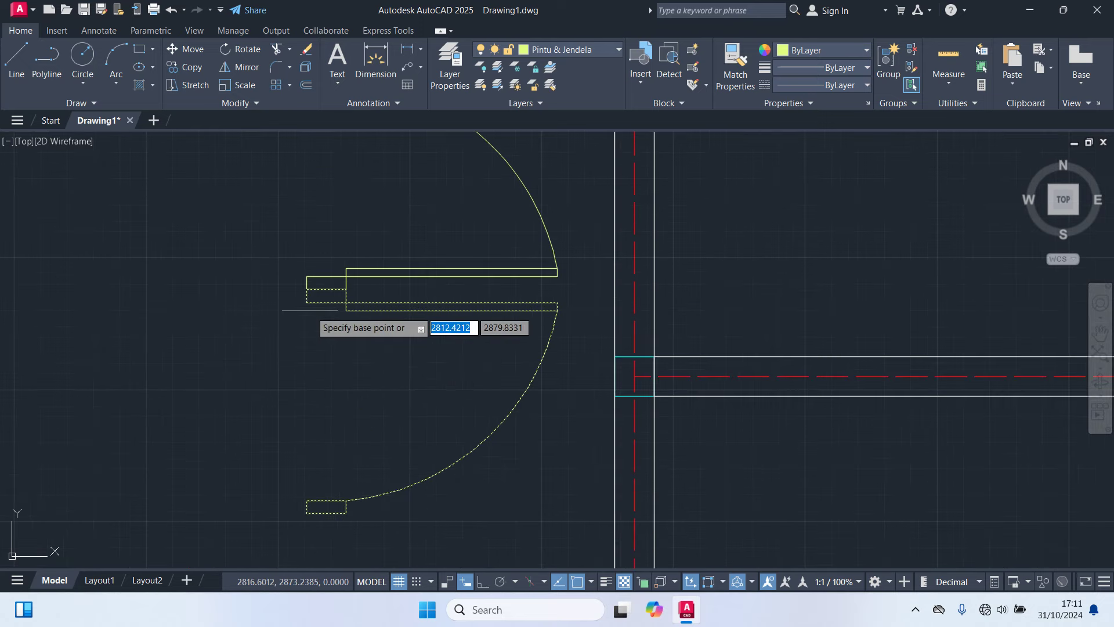
{"action": "left_click", "coordinate": [307, 289]}
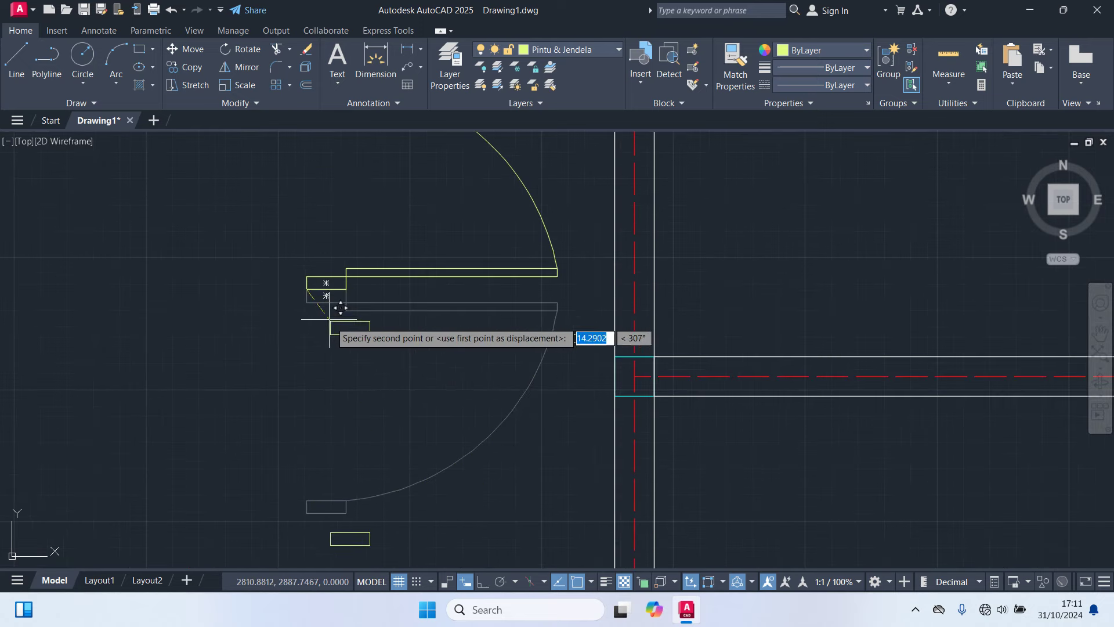
{"action": "left_click", "coordinate": [615, 397]}
{"action": "scroll", "coordinate": [615, 397], "scroll_direction": "down", "scroll_amount": 2}
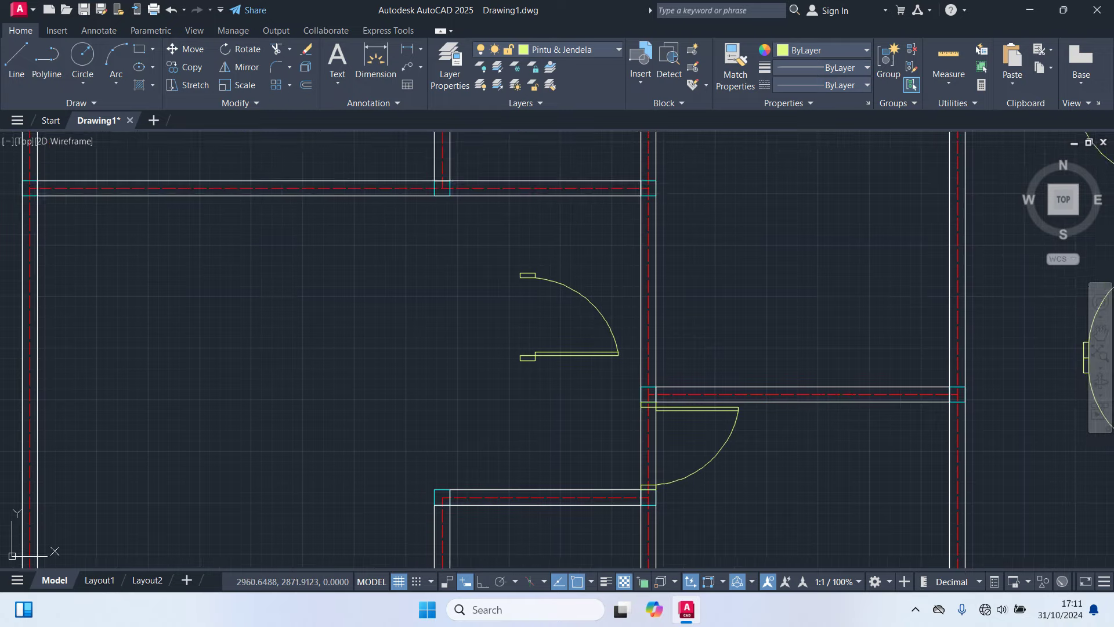
Step: Move that door so its corner sits on the wall endpoint, forming a facing pair
{"action": "left_click", "coordinate": [613, 332]}
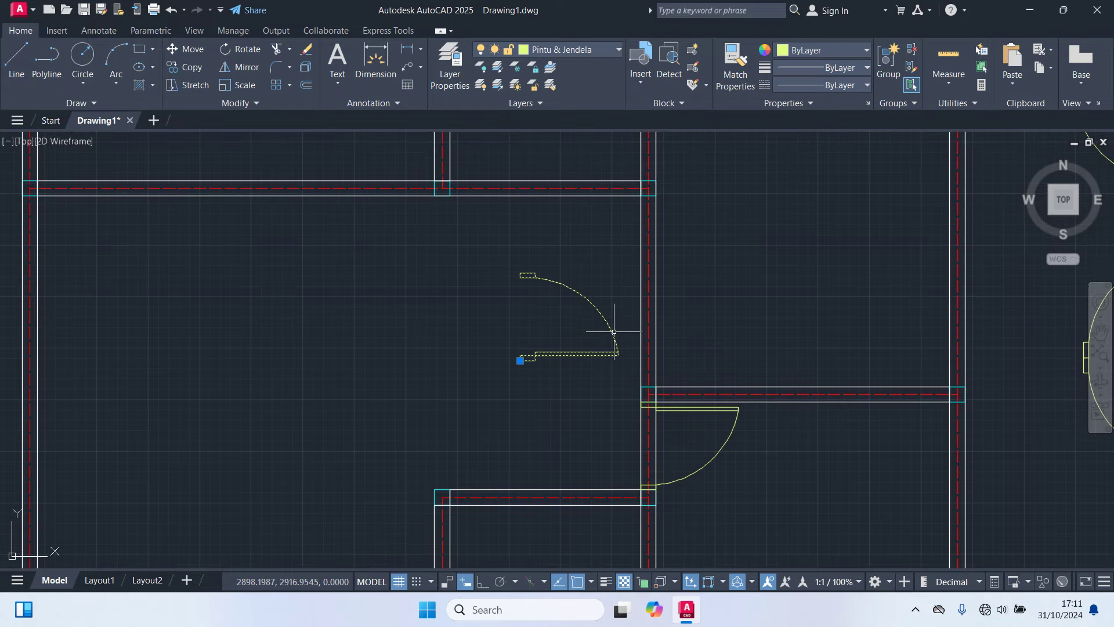
{"action": "key", "text": "m"}
{"action": "key", "text": "Return"}
{"action": "scroll", "coordinate": [525, 374], "scroll_direction": "up", "scroll_amount": 2}
{"action": "scroll", "coordinate": [499, 371], "scroll_direction": "up", "scroll_amount": 3}
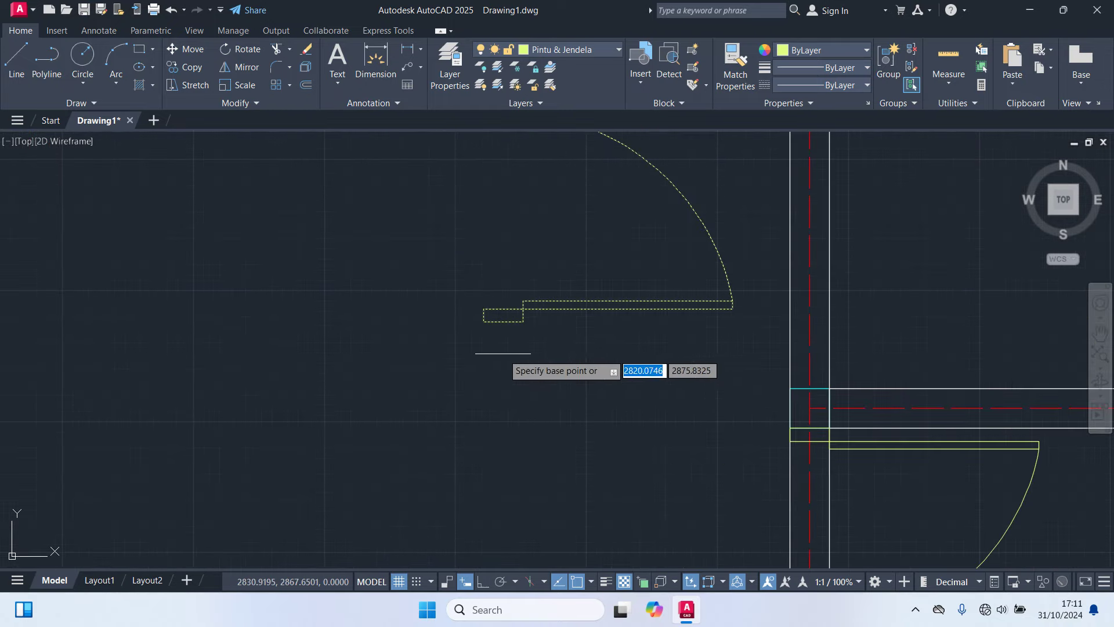
{"action": "left_click", "coordinate": [484, 322]}
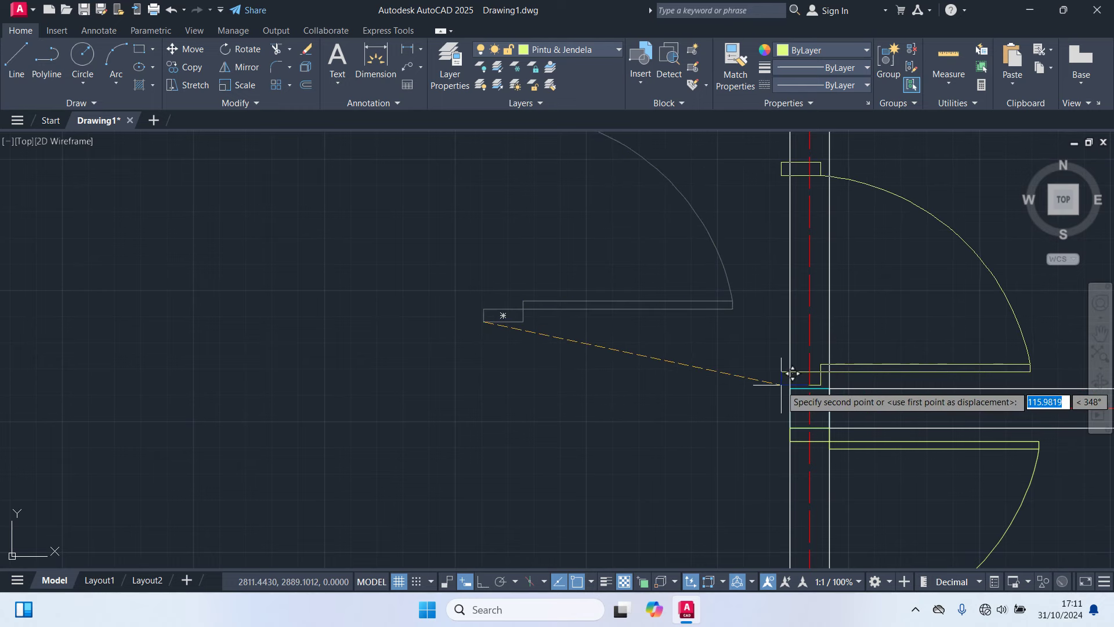
{"action": "left_click", "coordinate": [801, 377]}
{"action": "scroll", "coordinate": [649, 404], "scroll_direction": "down", "scroll_amount": 2}
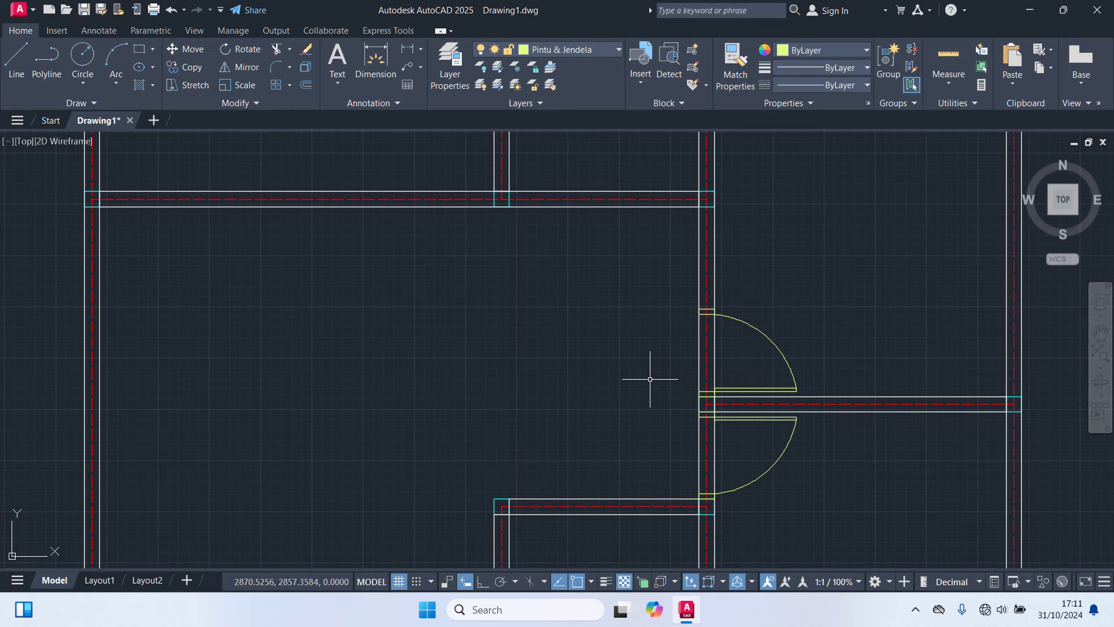
{"action": "scroll", "coordinate": [604, 382], "scroll_direction": "down", "scroll_amount": 2}
{"action": "scroll", "coordinate": [607, 385], "scroll_direction": "down", "scroll_amount": 2}
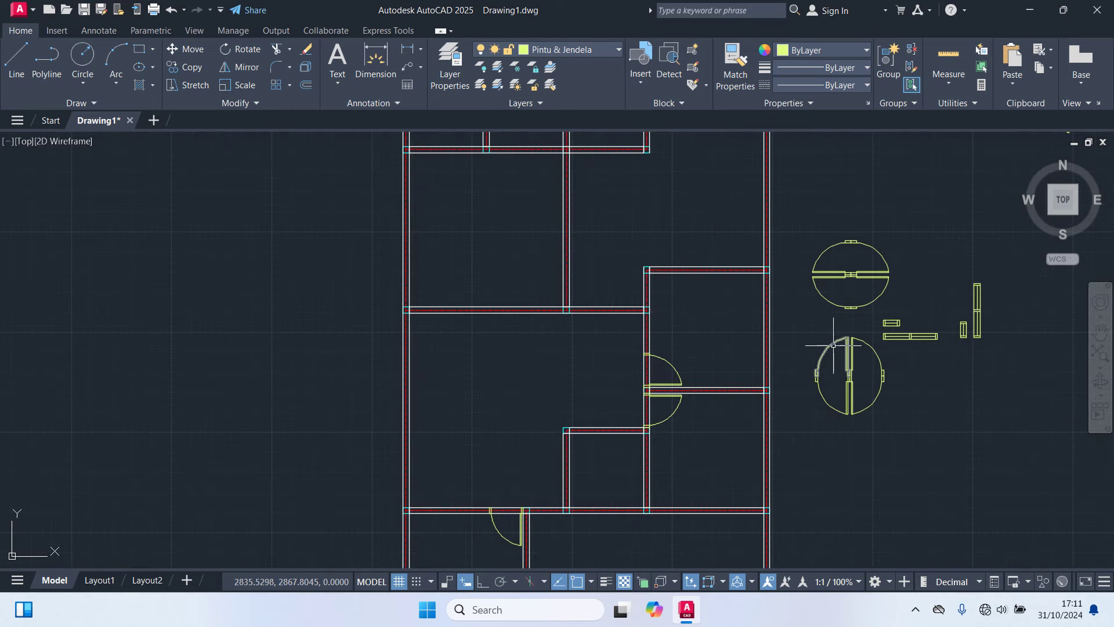
Step: Grip-move a leaf from the lower circular door block into the interior wall opening
{"action": "left_click", "coordinate": [831, 346]}
{"action": "scroll", "coordinate": [837, 371], "scroll_direction": "up", "scroll_amount": 4}
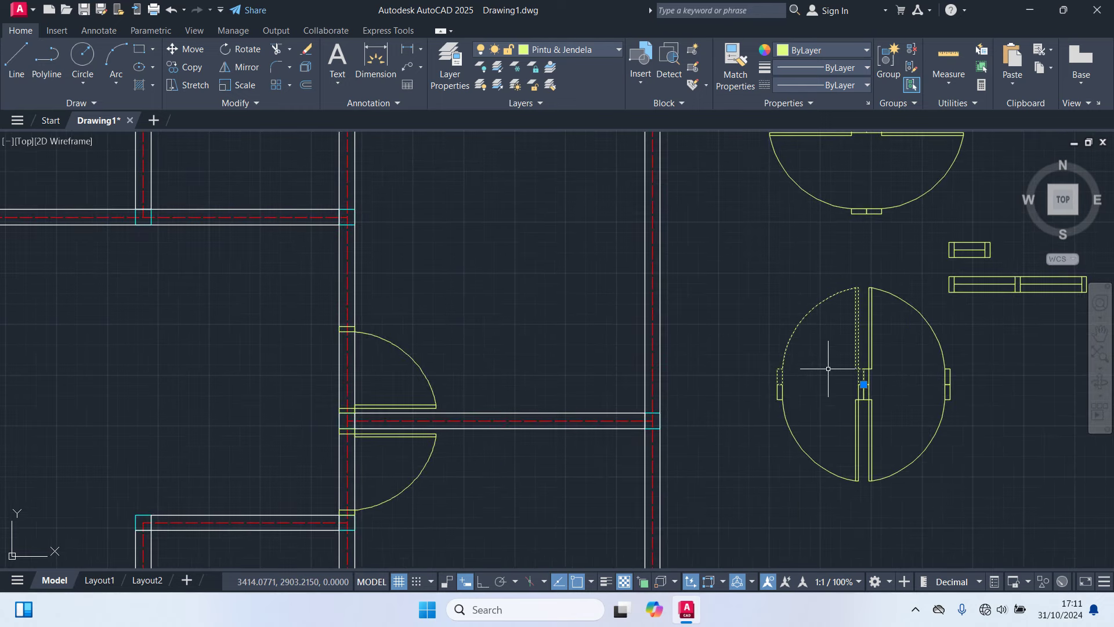
{"action": "left_click", "coordinate": [863, 385]}
{"action": "scroll", "coordinate": [847, 384], "scroll_direction": "up", "scroll_amount": 2}
{"action": "scroll", "coordinate": [836, 383], "scroll_direction": "up", "scroll_amount": 2}
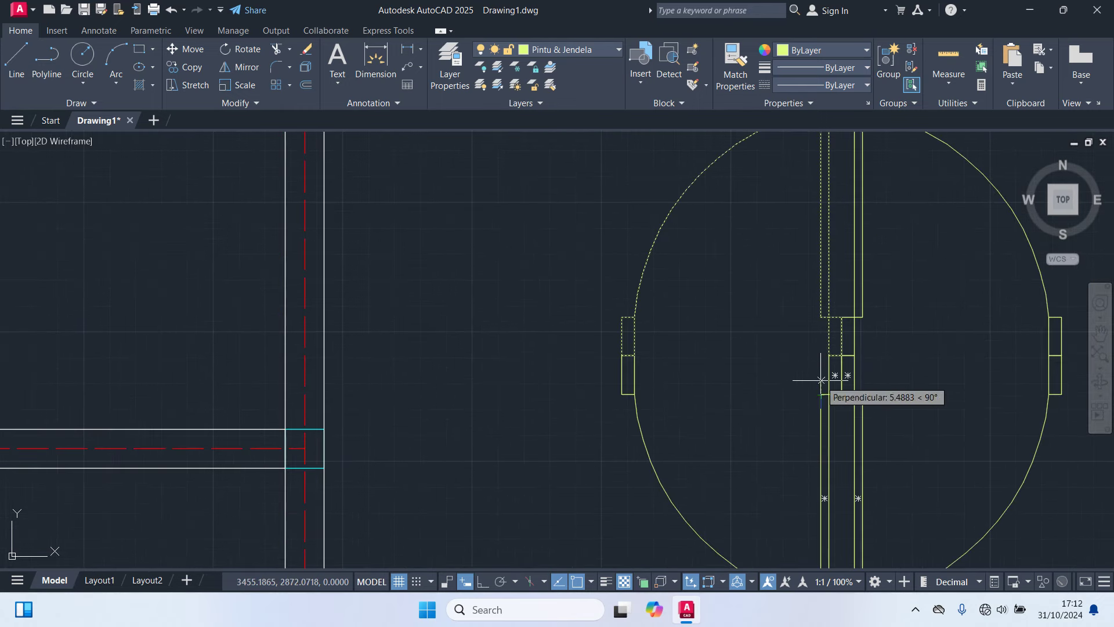
{"action": "scroll", "coordinate": [830, 394], "scroll_direction": "down", "scroll_amount": 7}
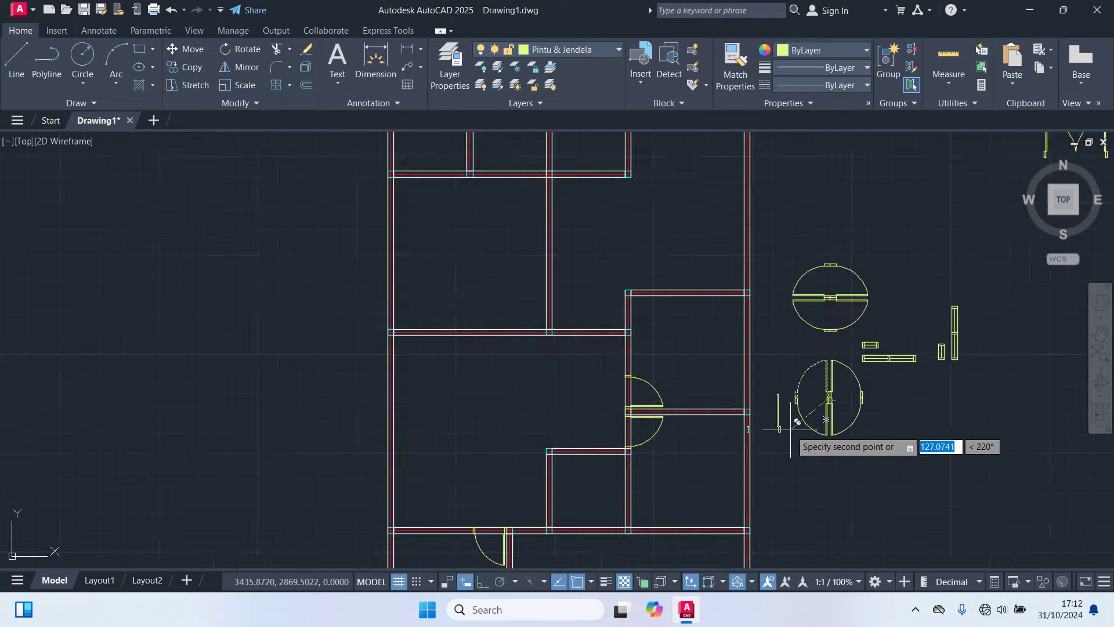
{"action": "scroll", "coordinate": [511, 360], "scroll_direction": "up", "scroll_amount": 3}
{"action": "scroll", "coordinate": [523, 372], "scroll_direction": "up", "scroll_amount": 2}
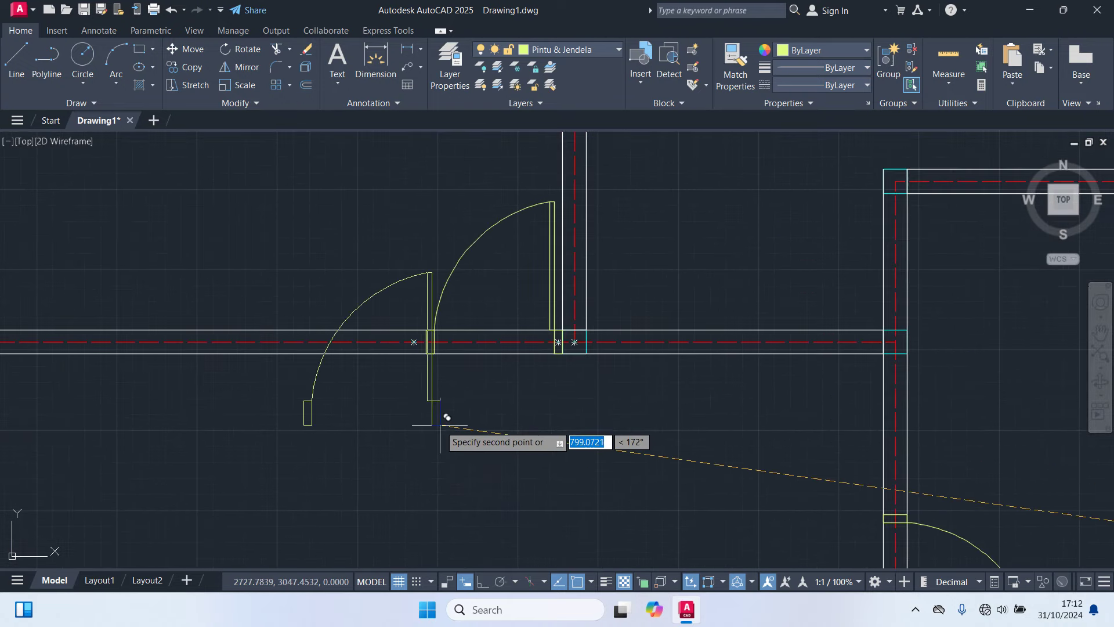
{"action": "left_click", "coordinate": [464, 413]}
{"action": "scroll", "coordinate": [461, 411], "scroll_direction": "down", "scroll_amount": 4}
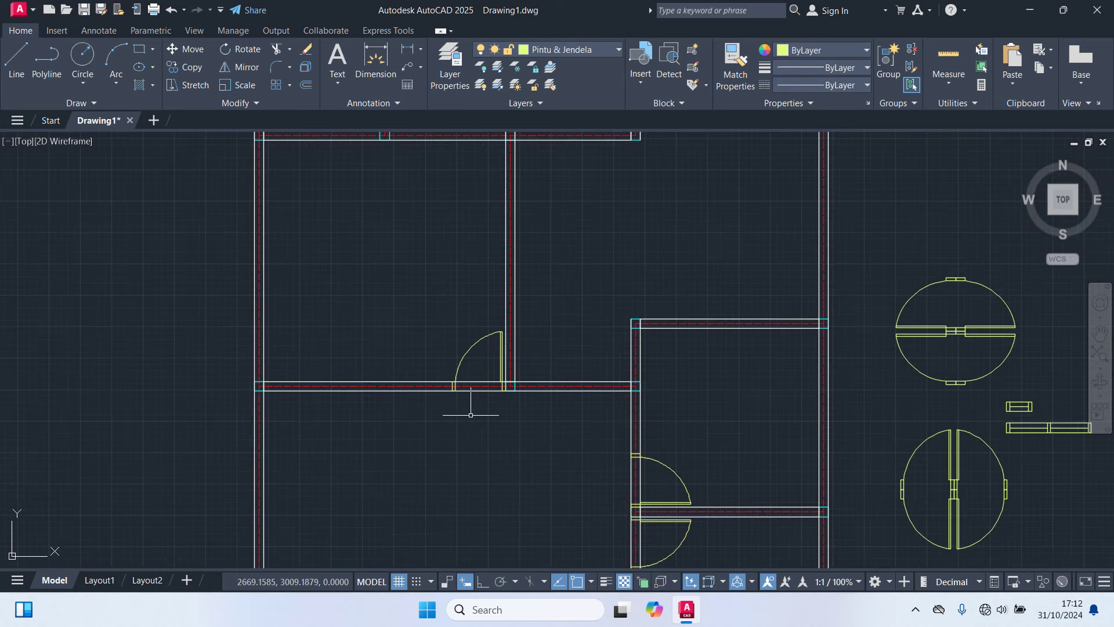
{"action": "scroll", "coordinate": [494, 488], "scroll_direction": "down", "scroll_amount": 2}
{"action": "middle_click_drag", "start_coordinate": [494, 487], "coordinate": [519, 390]}
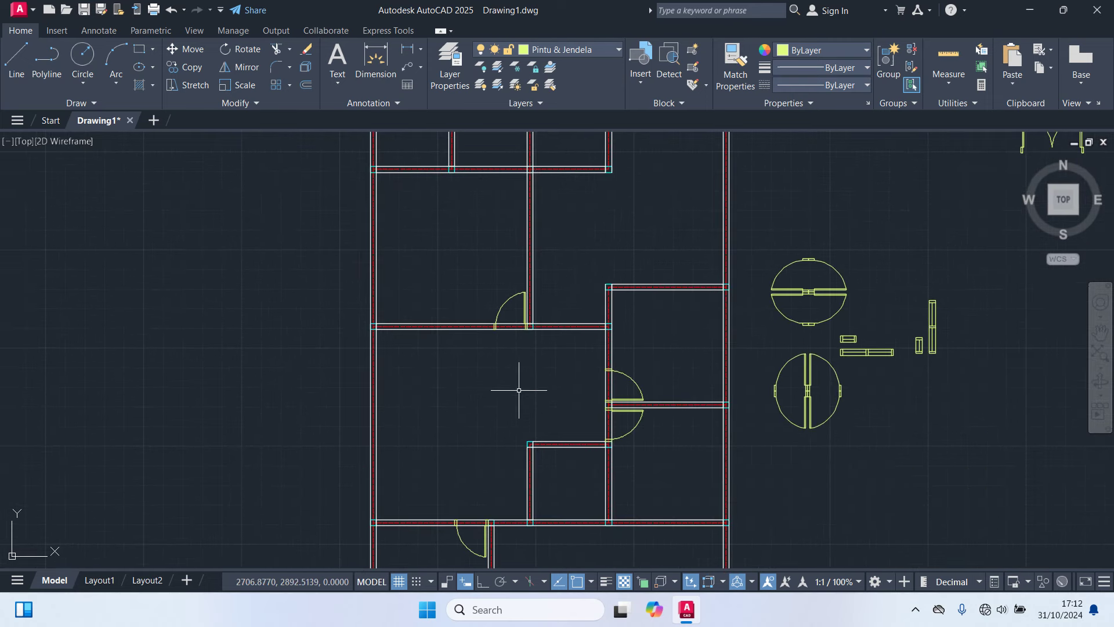
{"action": "scroll", "coordinate": [519, 390], "scroll_direction": "down", "scroll_amount": 2}
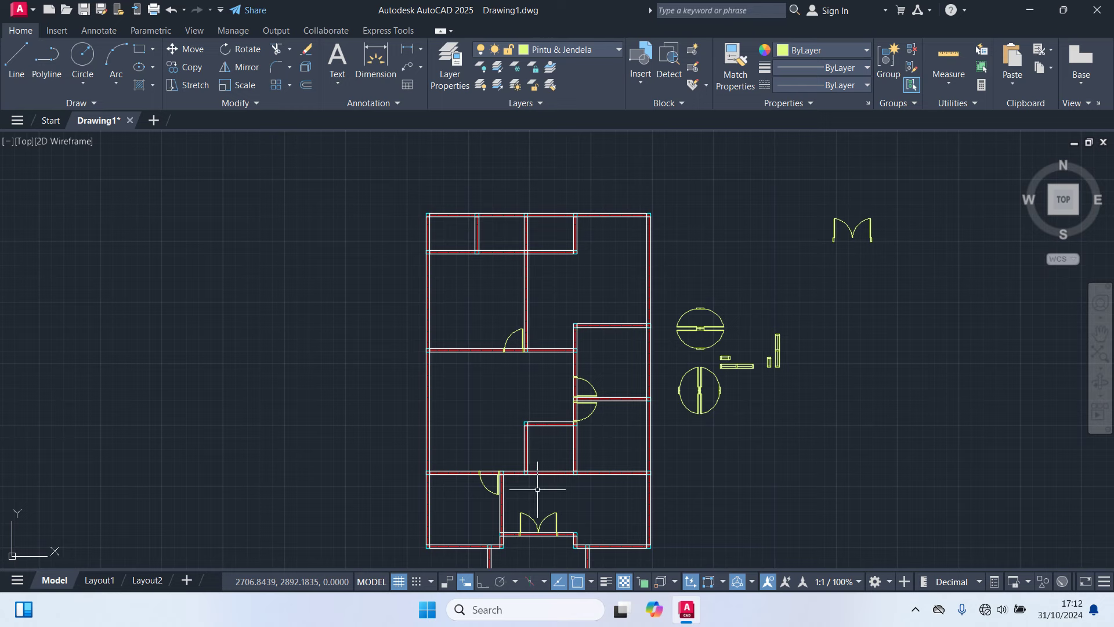
{"action": "middle_click_drag", "start_coordinate": [538, 489], "coordinate": [554, 395]}
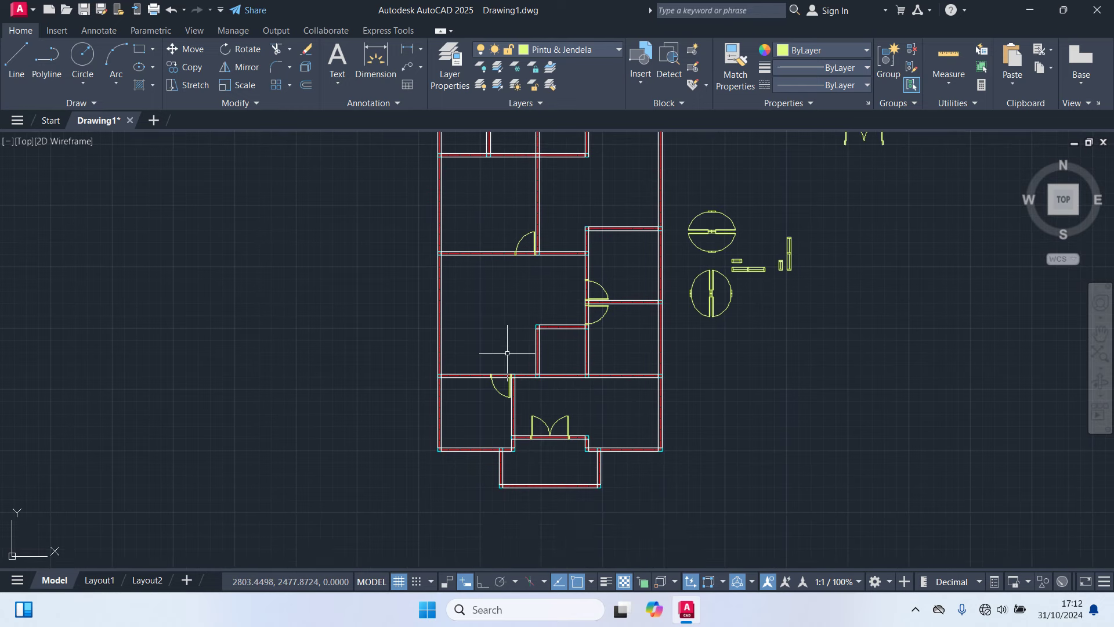
{"action": "middle_click_drag", "start_coordinate": [508, 352], "coordinate": [515, 378]}
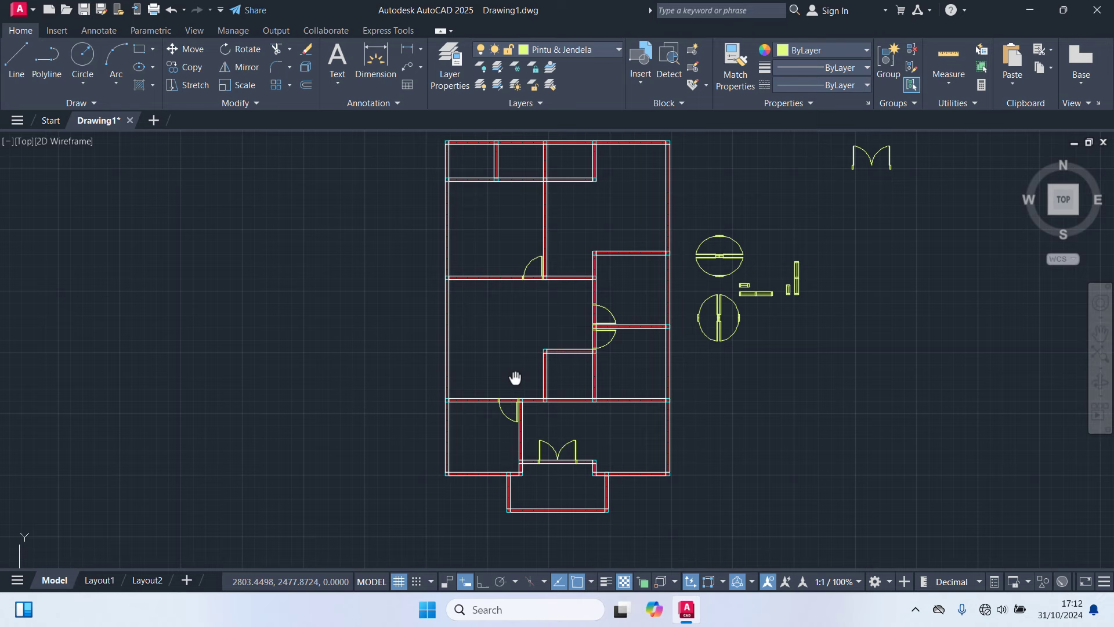
{"action": "middle_click_drag", "start_coordinate": [515, 377], "coordinate": [459, 422]}
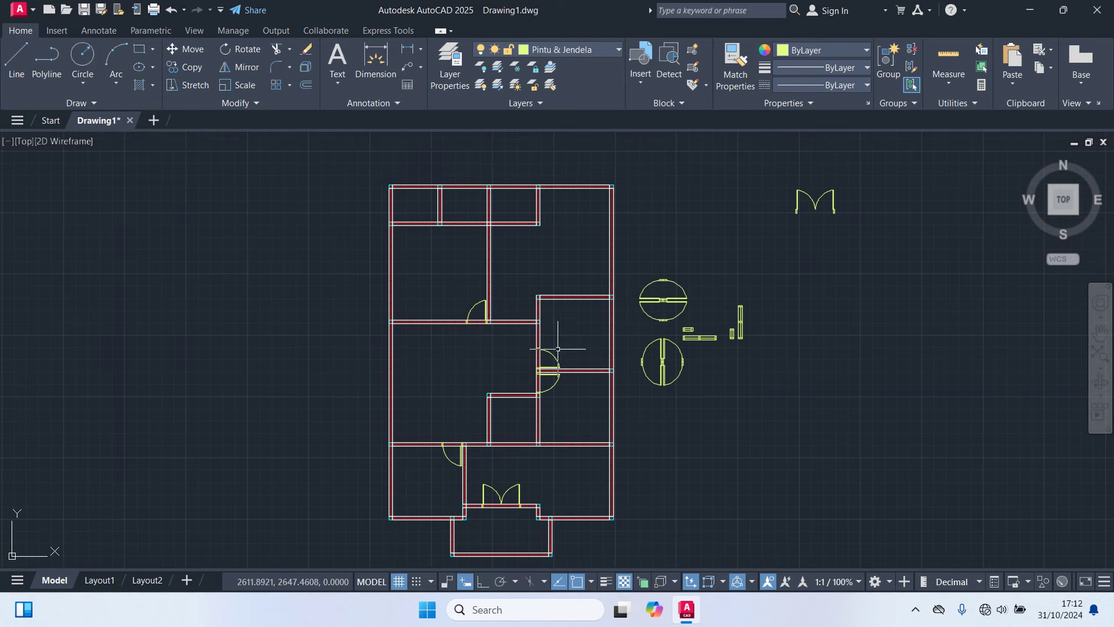
{"action": "scroll", "coordinate": [668, 376], "scroll_direction": "up", "scroll_amount": 2}
Step: Move the lower block's right door leaf into the top wall opening by its insertion point
{"action": "left_click", "coordinate": [669, 378]}
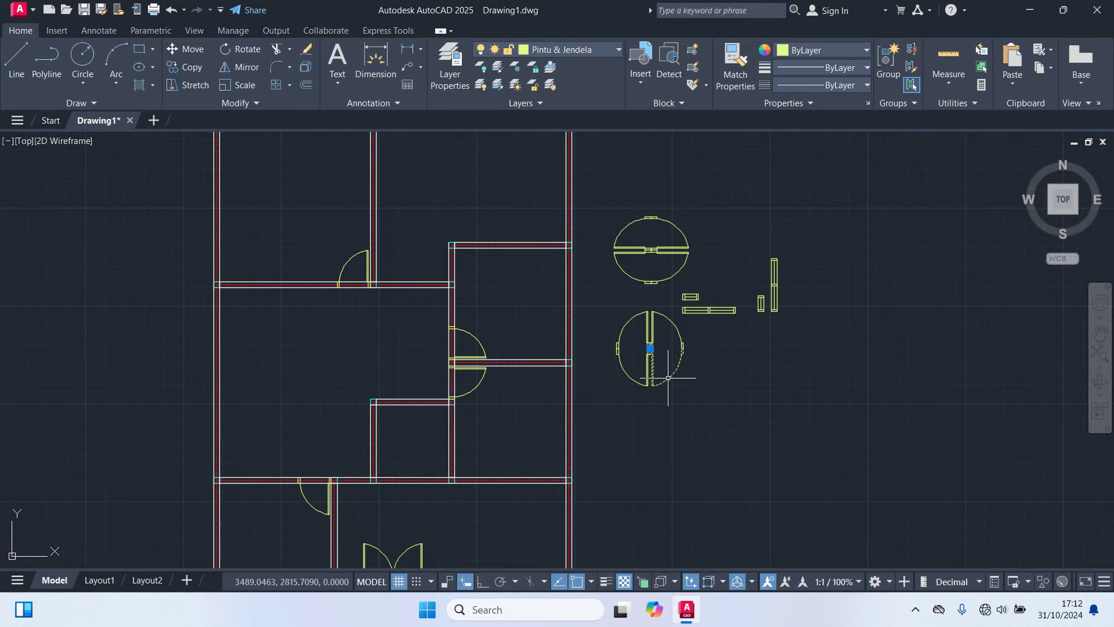
{"action": "type", "text": "m"}
{"action": "key", "text": "Return"}
{"action": "scroll", "coordinate": [663, 351], "scroll_direction": "up", "scroll_amount": 6}
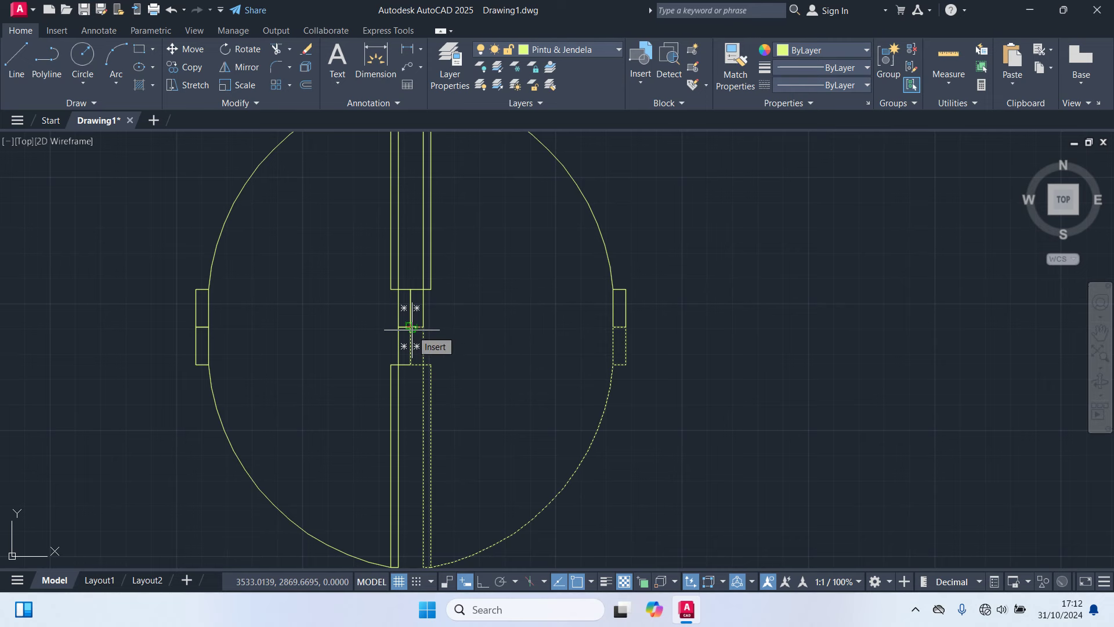
{"action": "left_click", "coordinate": [411, 328]}
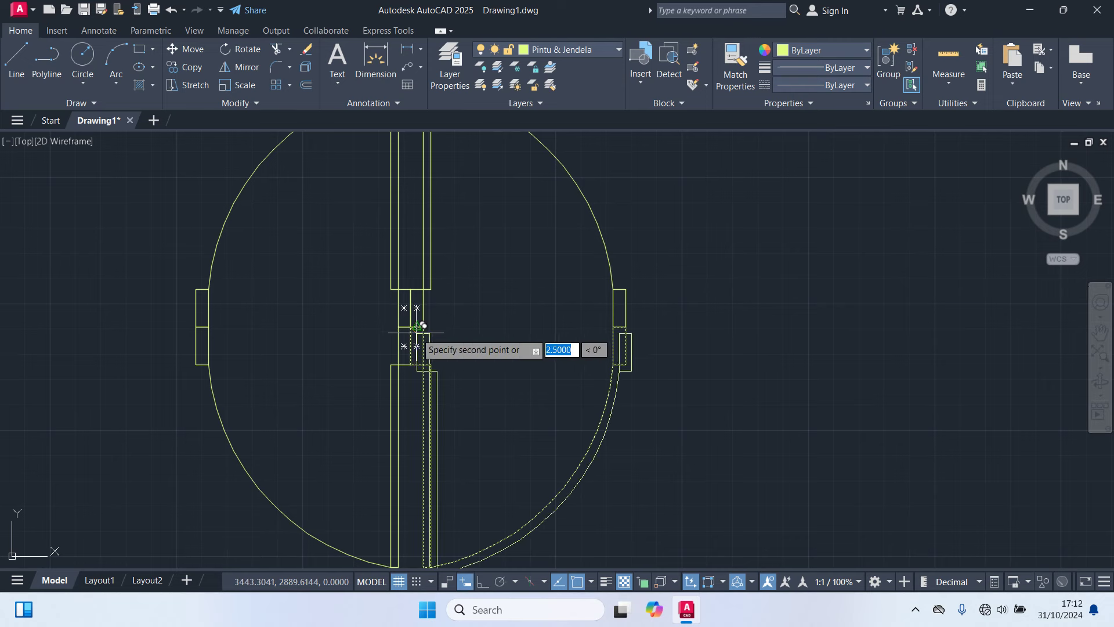
{"action": "scroll", "coordinate": [414, 389], "scroll_direction": "down", "scroll_amount": 6}
{"action": "middle_click_drag", "start_coordinate": [269, 274], "coordinate": [616, 416]}
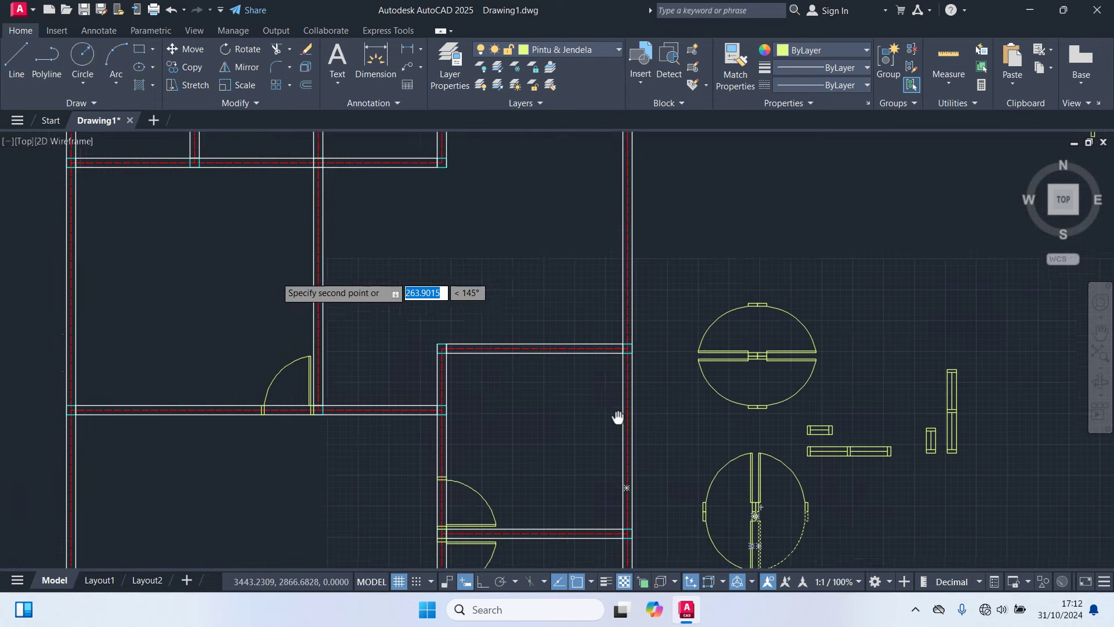
{"action": "scroll", "coordinate": [610, 423], "scroll_direction": "down", "scroll_amount": 3}
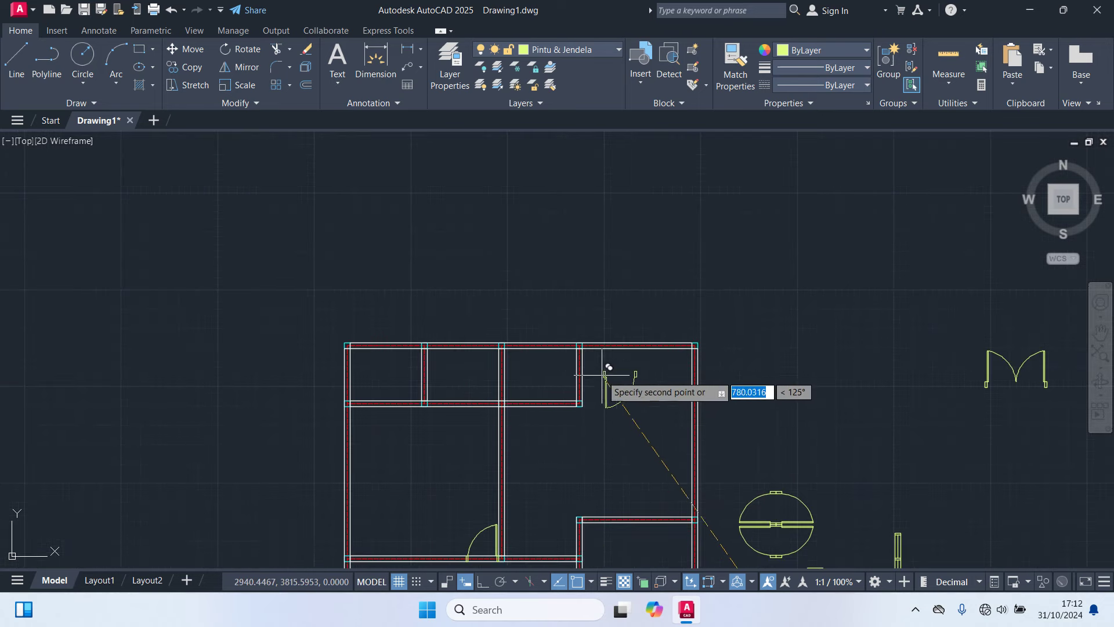
{"action": "scroll", "coordinate": [590, 368], "scroll_direction": "up", "scroll_amount": 3}
{"action": "scroll", "coordinate": [572, 281], "scroll_direction": "up", "scroll_amount": 2}
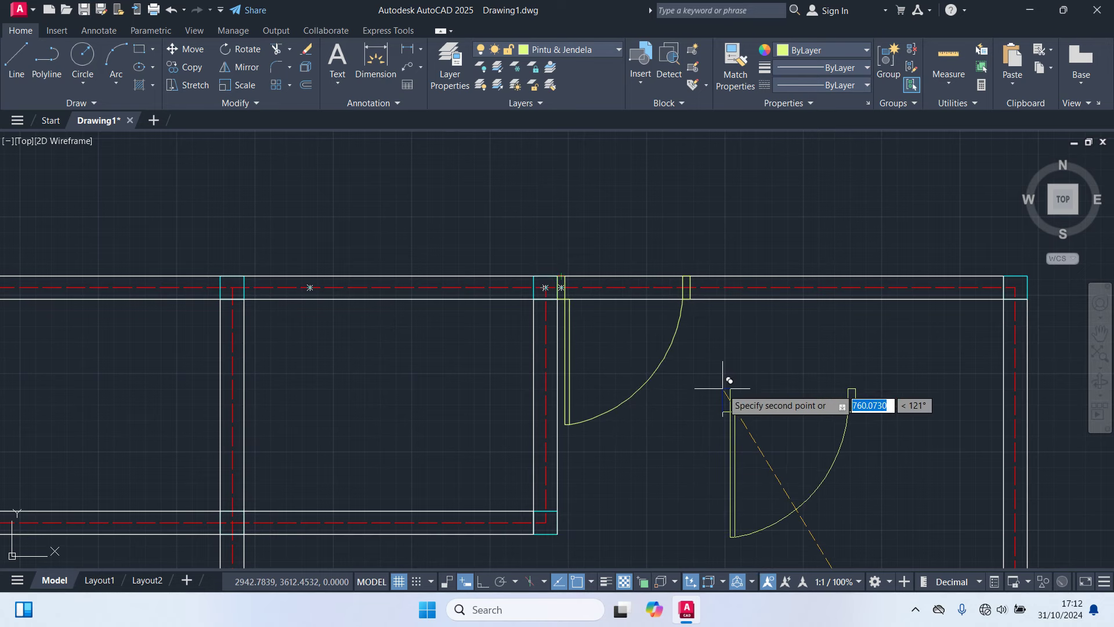
{"action": "key", "text": "Escape"}
Step: Select the leaf of the upper circular door block
{"action": "scroll", "coordinate": [730, 388], "scroll_direction": "down", "scroll_amount": 3}
{"action": "scroll", "coordinate": [652, 194], "scroll_direction": "up", "scroll_amount": 1}
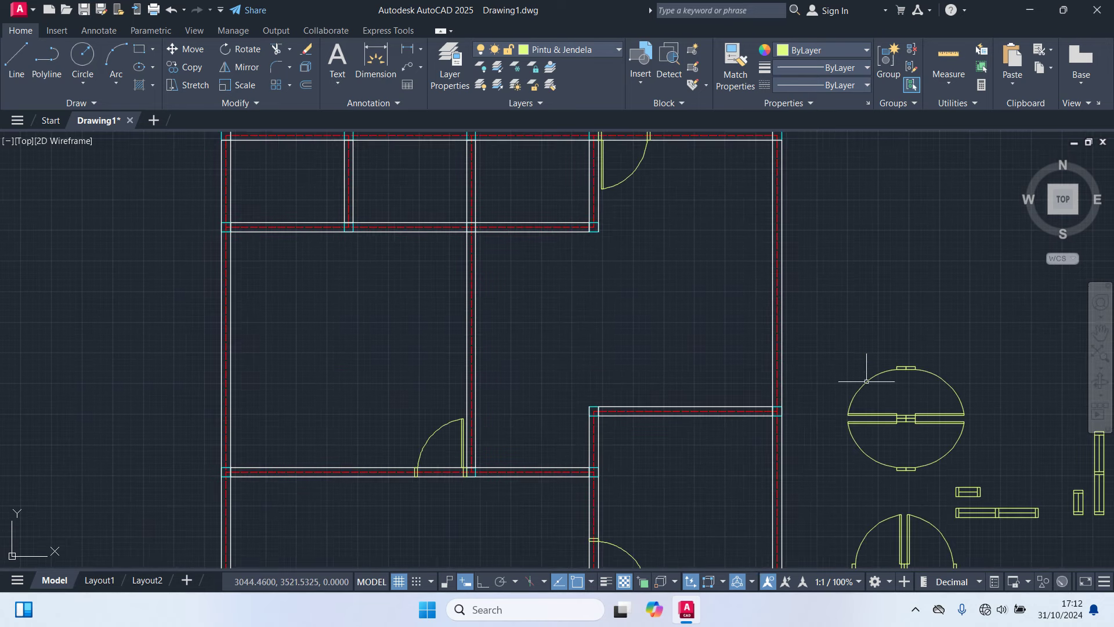
{"action": "left_click", "coordinate": [855, 390]}
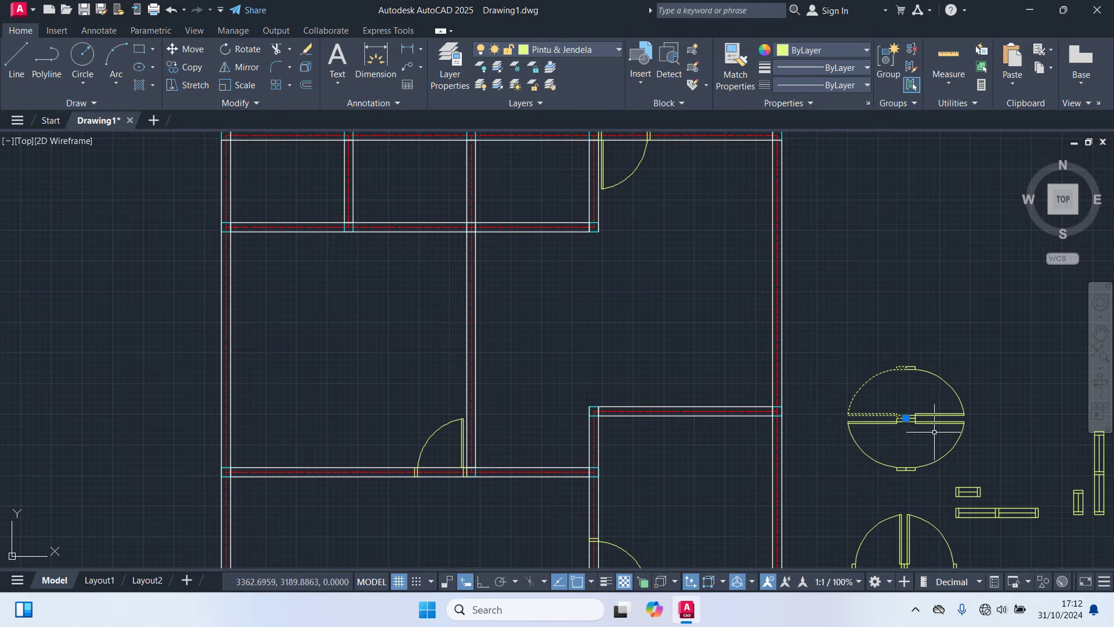
Step: Move the upper block's door leaf into a wall opening of the top rooms
{"action": "type", "text": "m"}
{"action": "key", "text": "Return"}
{"action": "scroll", "coordinate": [915, 440], "scroll_direction": "up", "scroll_amount": 3}
{"action": "scroll", "coordinate": [914, 439], "scroll_direction": "up", "scroll_amount": 3}
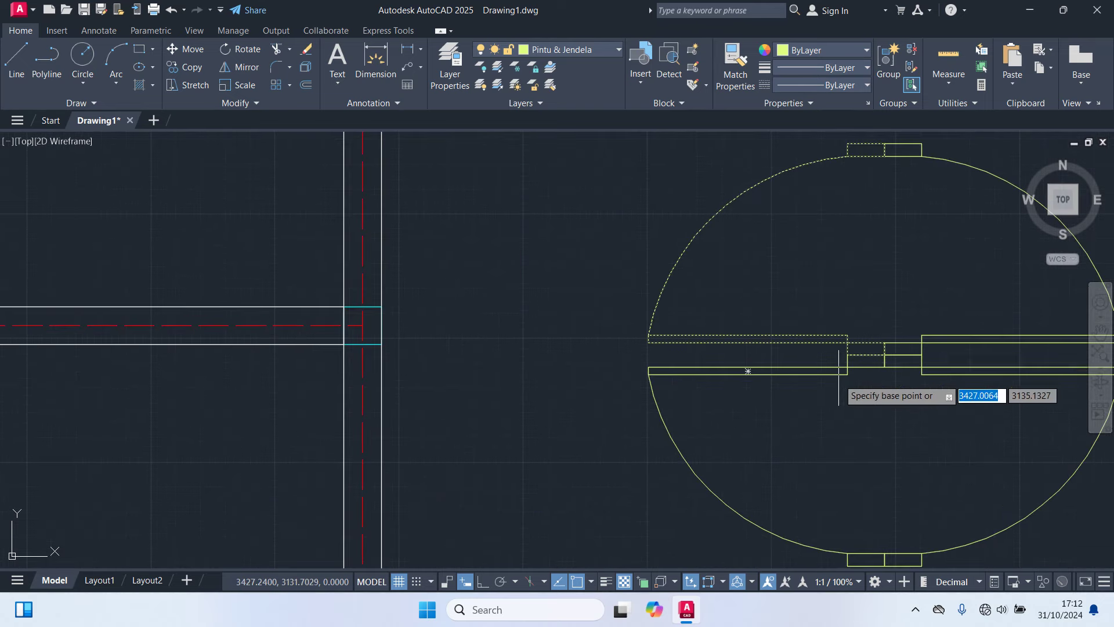
{"action": "left_click", "coordinate": [885, 354]}
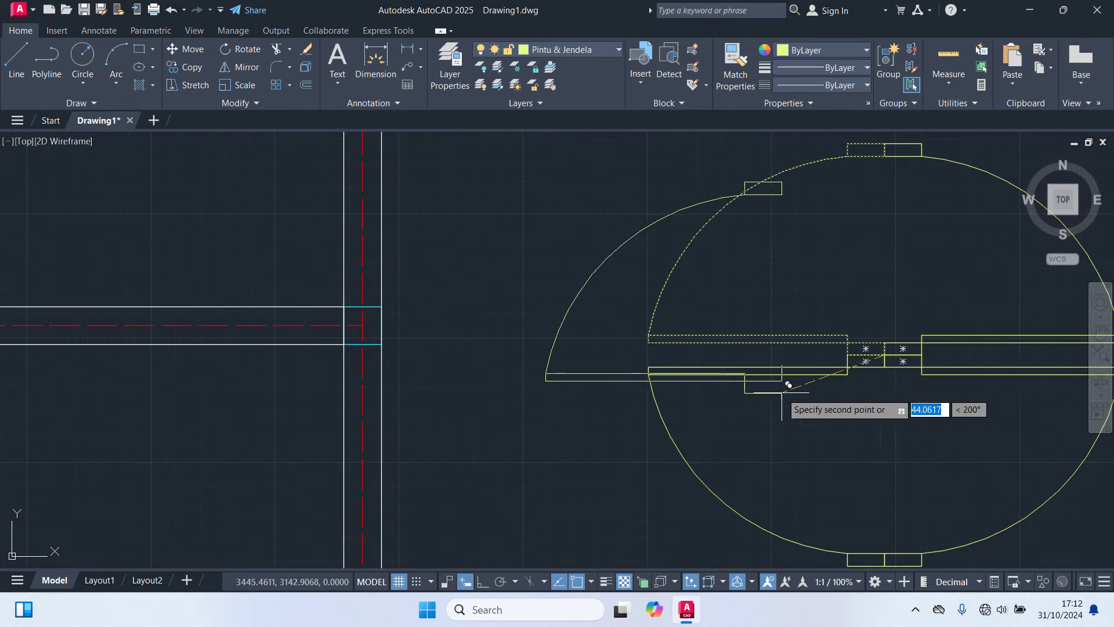
{"action": "scroll", "coordinate": [696, 395], "scroll_direction": "down", "scroll_amount": 5}
{"action": "scroll", "coordinate": [578, 294], "scroll_direction": "up", "scroll_amount": 3}
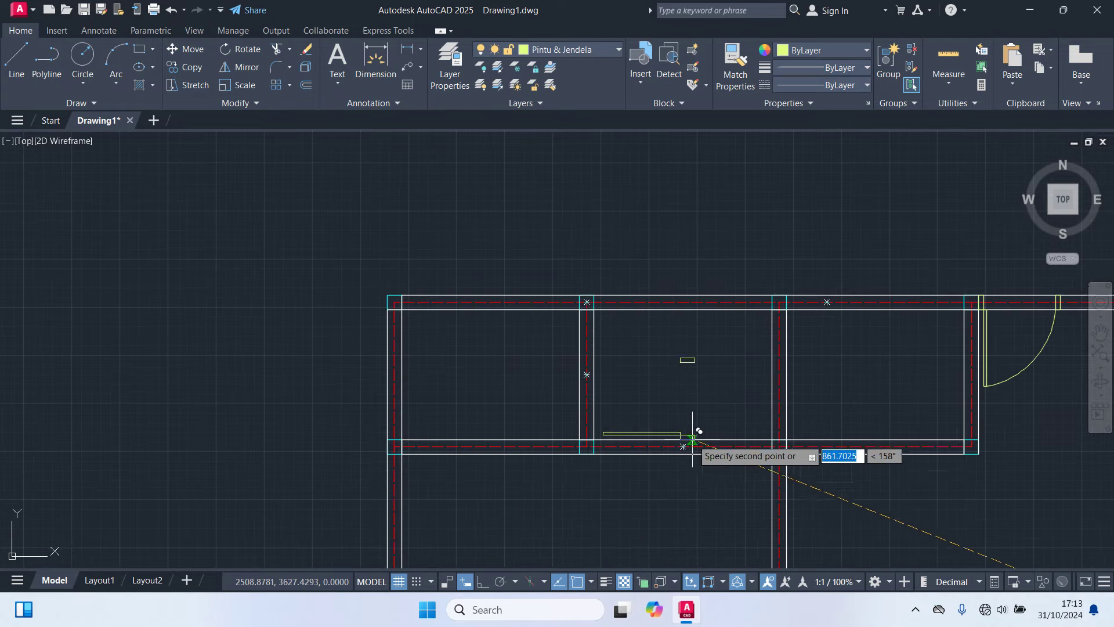
{"action": "scroll", "coordinate": [747, 437], "scroll_direction": "up", "scroll_amount": 4}
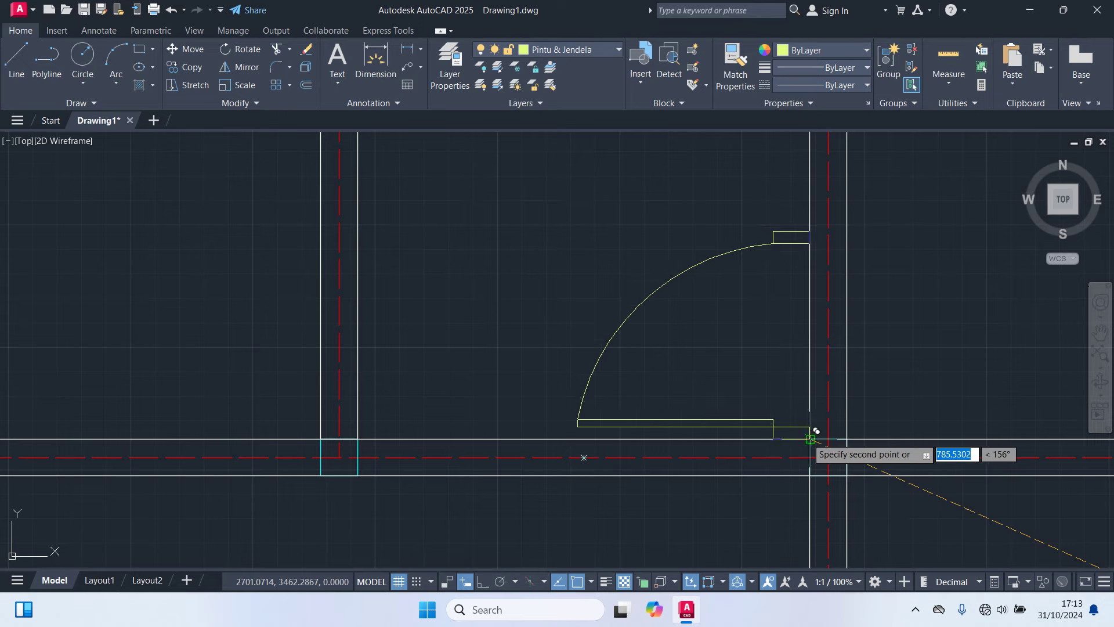
{"action": "scroll", "coordinate": [952, 401], "scroll_direction": "down", "scroll_amount": 4}
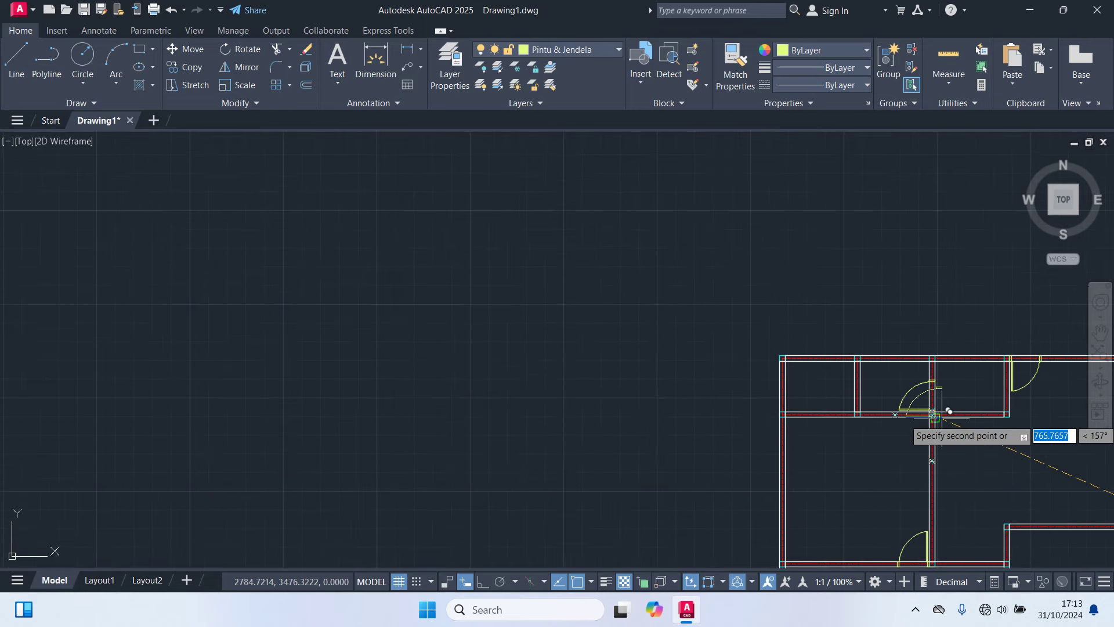
{"action": "left_click", "coordinate": [948, 410]}
{"action": "middle_click_drag", "start_coordinate": [947, 410], "coordinate": [603, 383]}
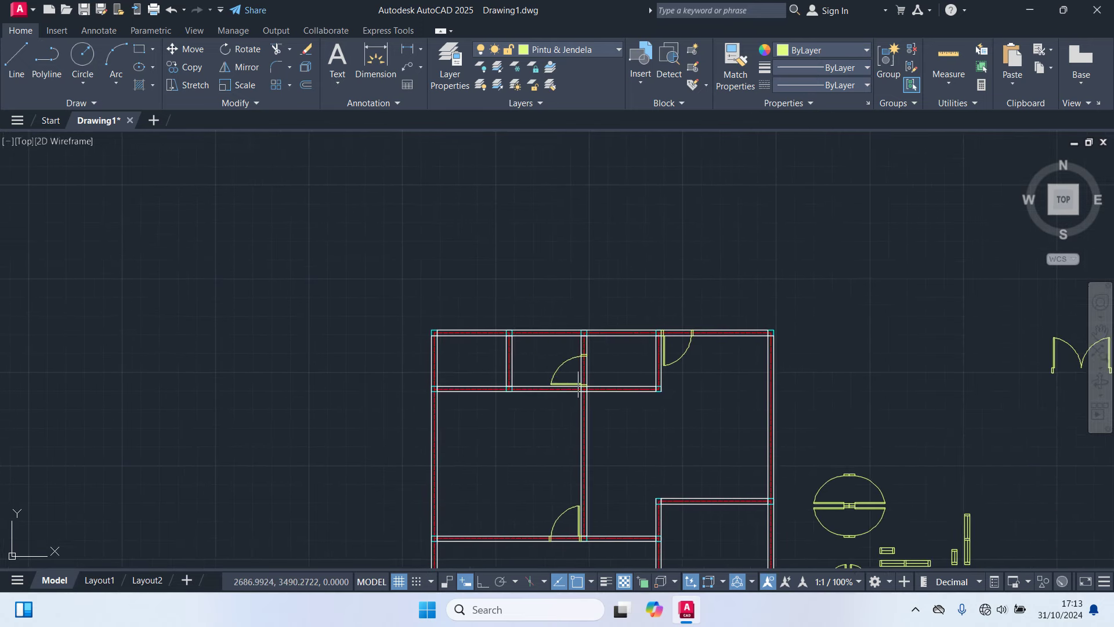
{"action": "scroll", "coordinate": [605, 373], "scroll_direction": "down", "scroll_amount": 2}
Step: Copy the lower round door block into the leftmost top room's wall opening
{"action": "left_click", "coordinate": [753, 511]}
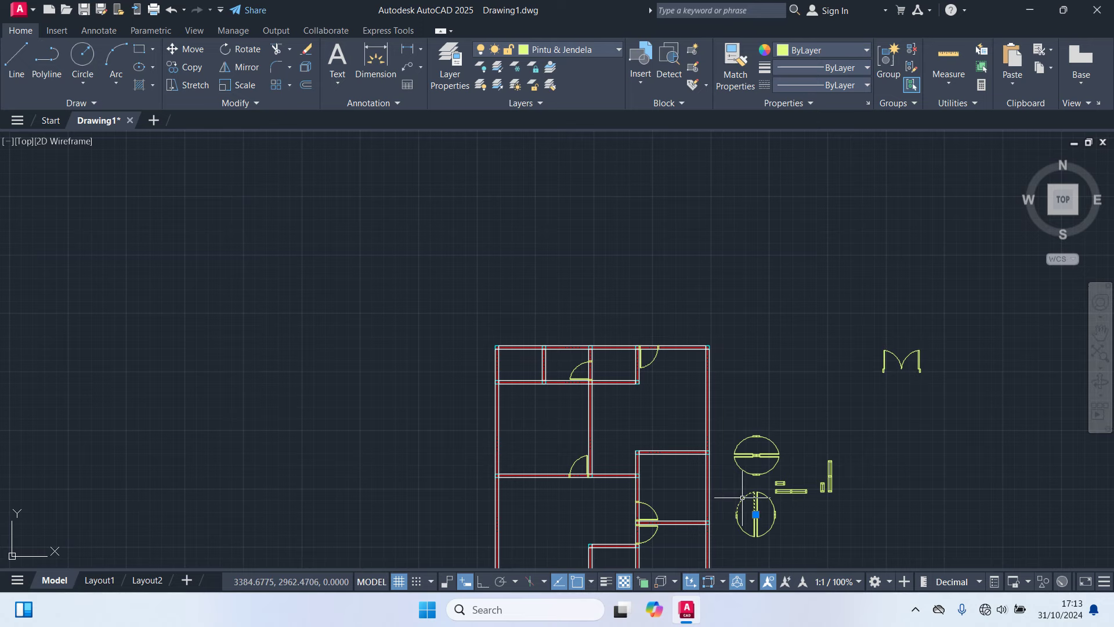
{"action": "scroll", "coordinate": [739, 492], "scroll_direction": "up", "scroll_amount": 4}
{"action": "middle_click_drag", "start_coordinate": [738, 492], "coordinate": [754, 387]}
{"action": "type", "text": "o"}
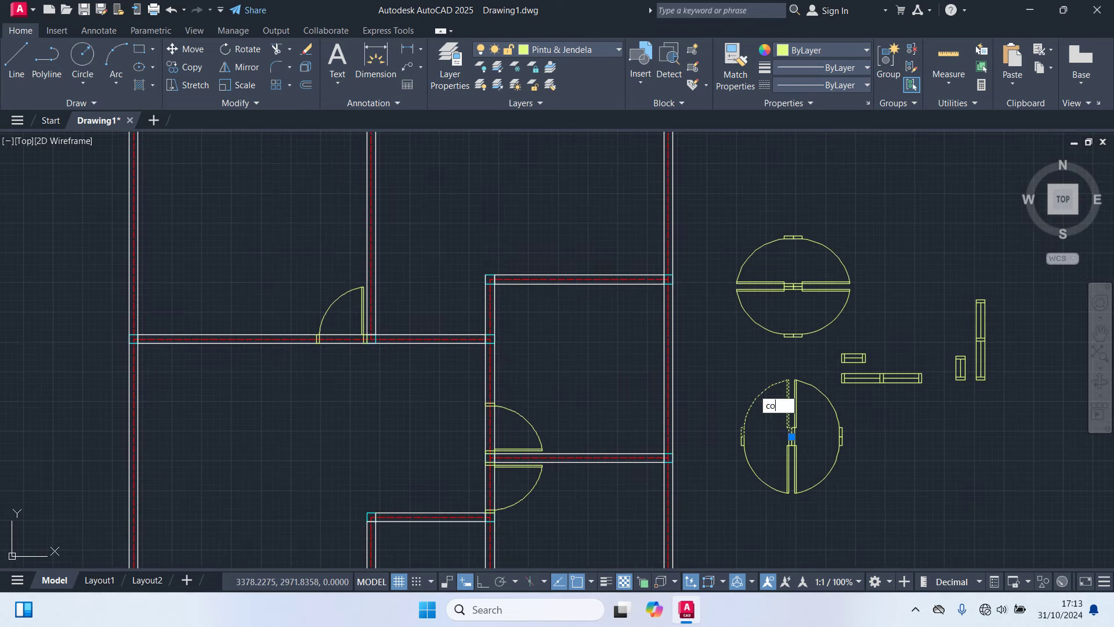
{"action": "key", "text": "Return"}
{"action": "scroll", "coordinate": [773, 481], "scroll_direction": "up", "scroll_amount": 2}
{"action": "scroll", "coordinate": [773, 480], "scroll_direction": "up", "scroll_amount": 2}
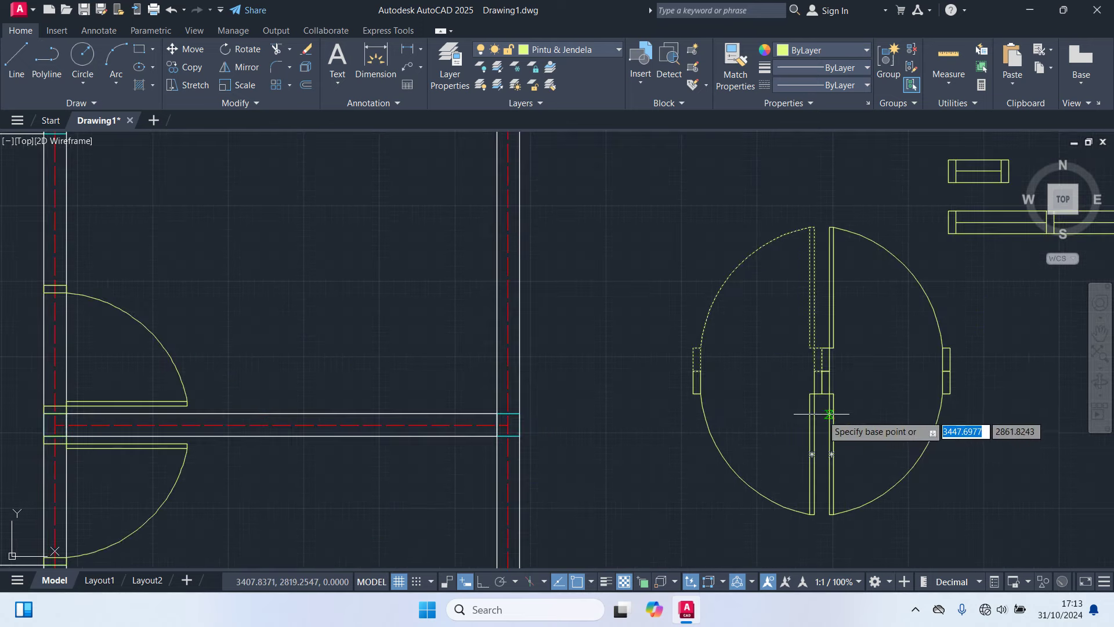
{"action": "left_click", "coordinate": [825, 382]}
{"action": "scroll", "coordinate": [749, 427], "scroll_direction": "down", "scroll_amount": 8}
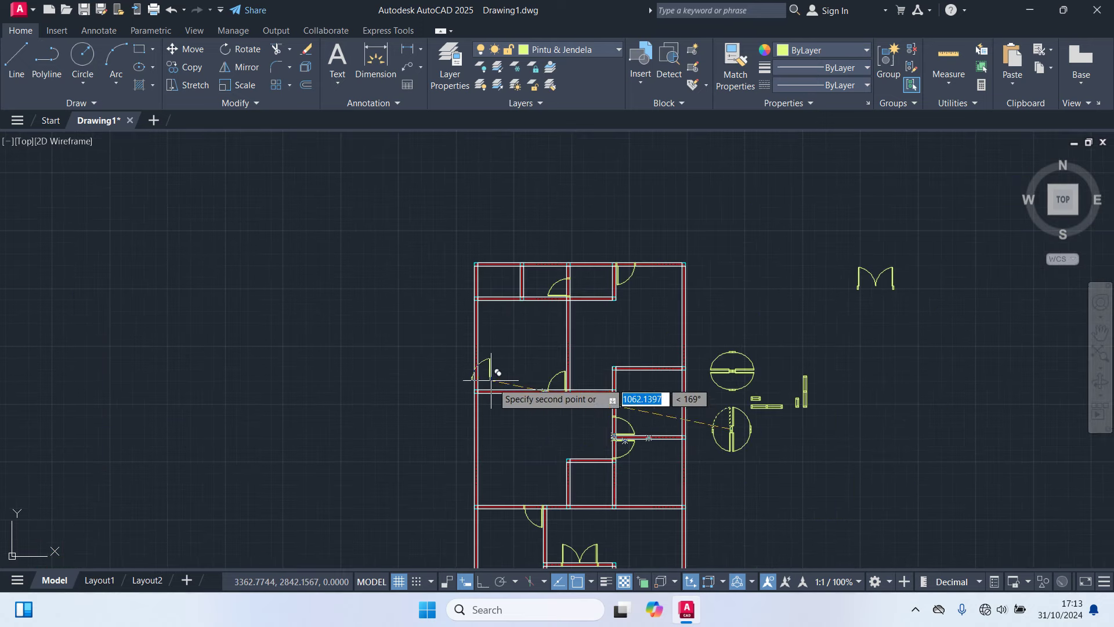
{"action": "scroll", "coordinate": [477, 329], "scroll_direction": "up", "scroll_amount": 2}
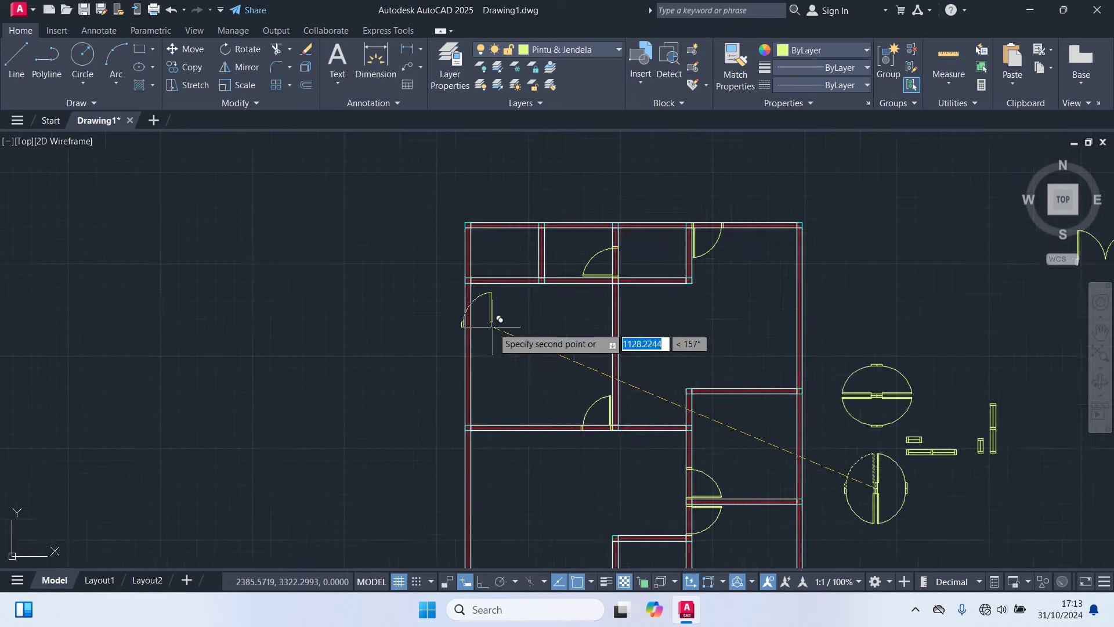
{"action": "scroll", "coordinate": [493, 311], "scroll_direction": "up", "scroll_amount": 2}
{"action": "scroll", "coordinate": [568, 244], "scroll_direction": "up", "scroll_amount": 2}
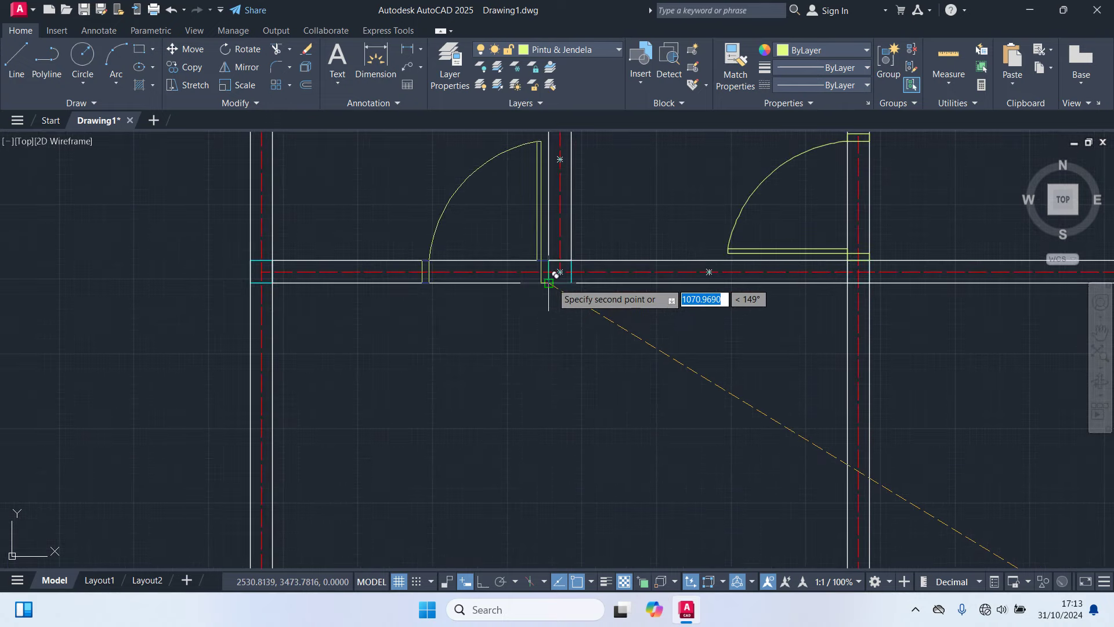
{"action": "scroll", "coordinate": [546, 290], "scroll_direction": "down", "scroll_amount": 6}
{"action": "scroll", "coordinate": [505, 372], "scroll_direction": "down", "scroll_amount": 2}
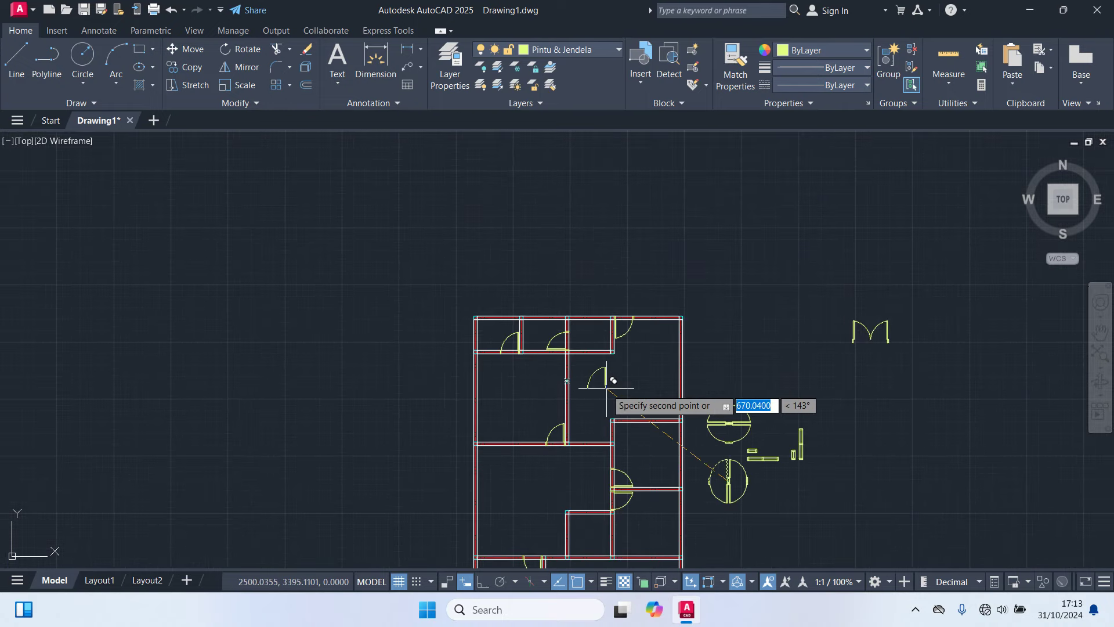
{"action": "key", "text": "Escape"}
{"action": "middle_click_drag", "start_coordinate": [605, 386], "coordinate": [629, 317]}
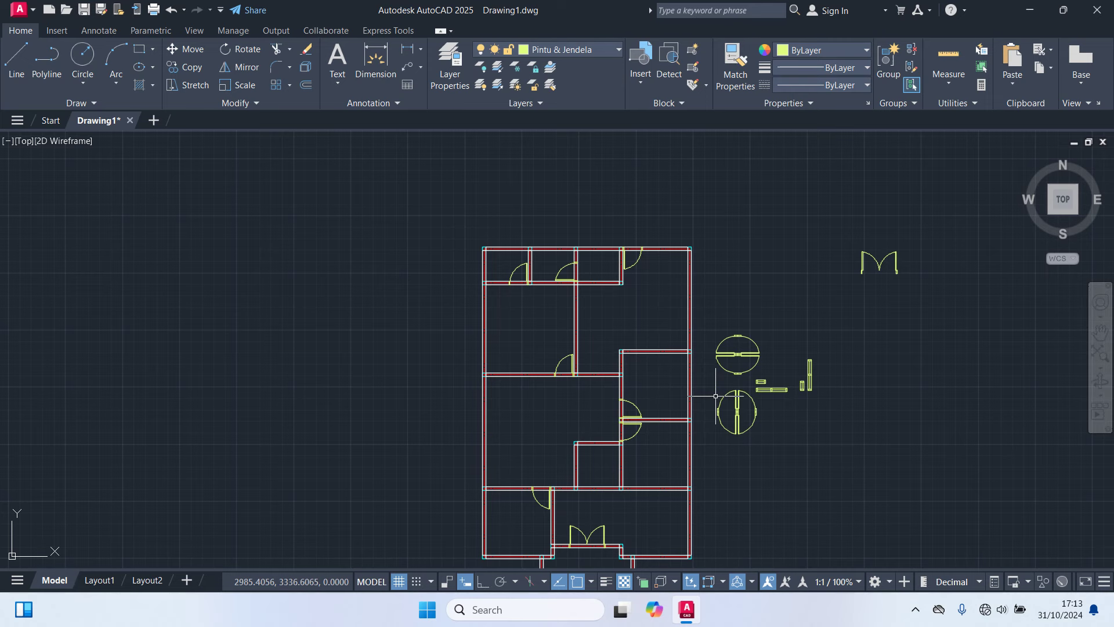
{"action": "middle_click_drag", "start_coordinate": [675, 467], "coordinate": [657, 388]}
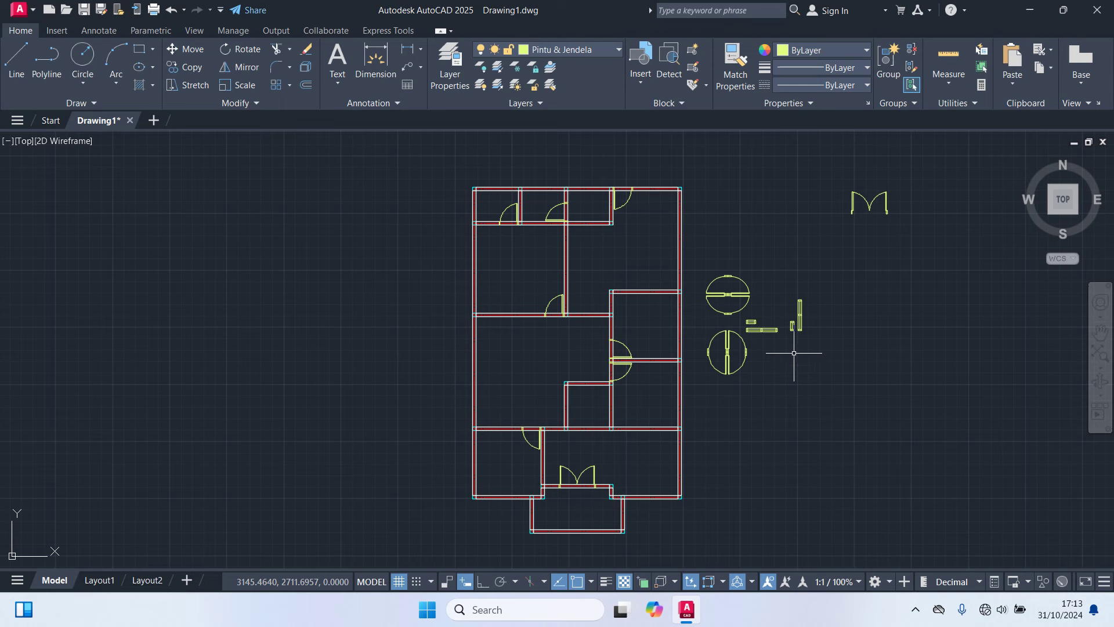
{"action": "scroll", "coordinate": [749, 323], "scroll_direction": "up", "scroll_amount": 5}
Step: Copy the small window block into the walls on both sides of the double door
{"action": "left_click", "coordinate": [744, 327]}
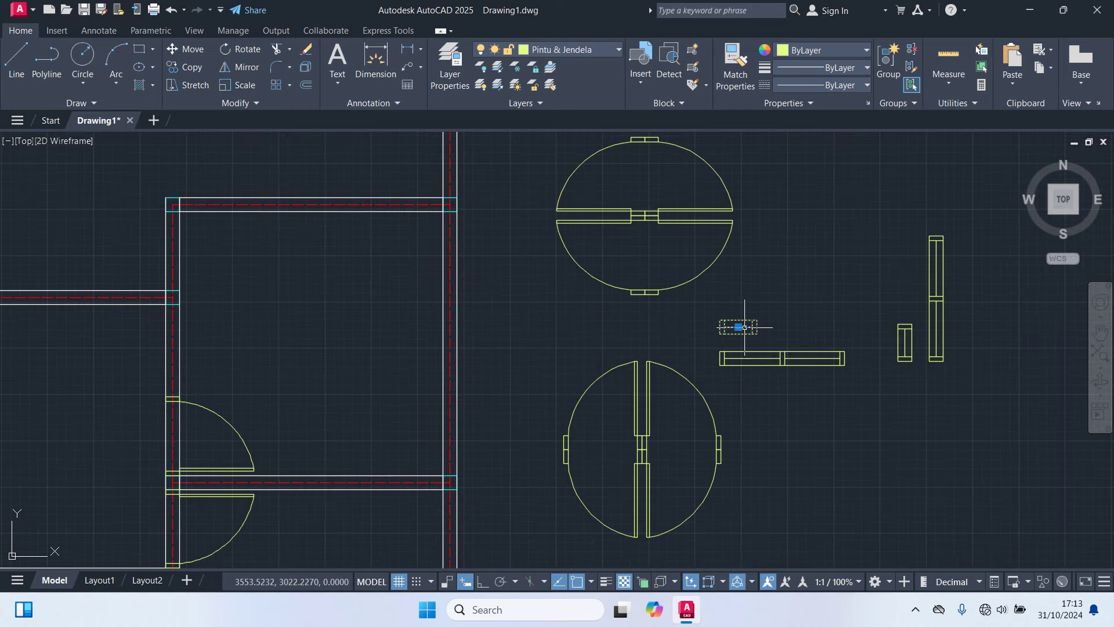
{"action": "scroll", "coordinate": [722, 358], "scroll_direction": "up", "scroll_amount": 3}
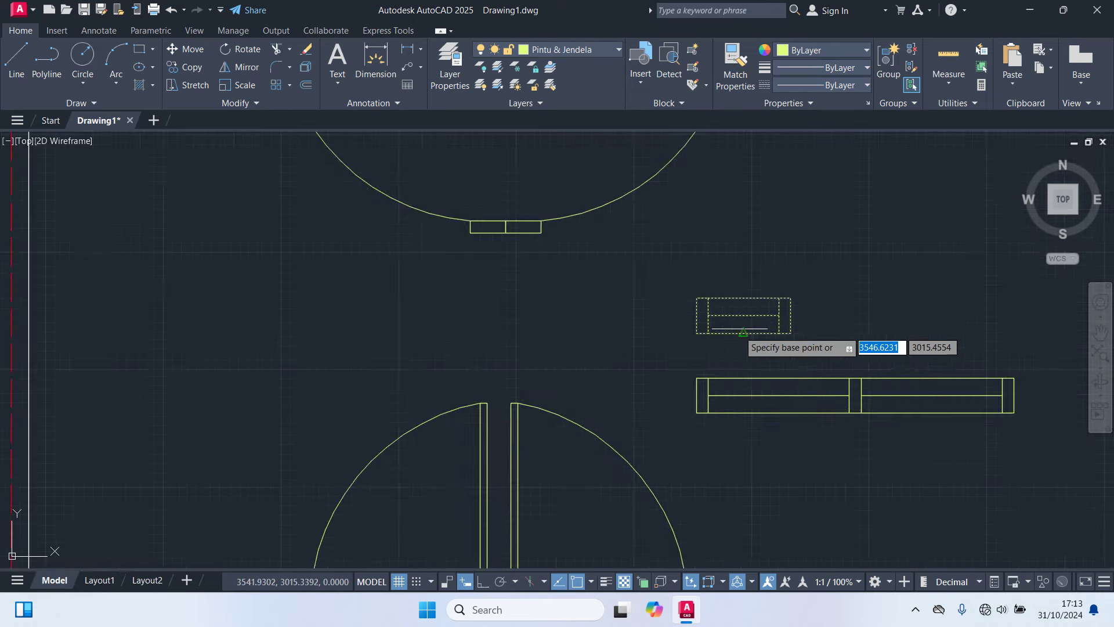
{"action": "left_click", "coordinate": [775, 325]}
{"action": "scroll", "coordinate": [692, 459], "scroll_direction": "down", "scroll_amount": 5}
{"action": "scroll", "coordinate": [771, 174], "scroll_direction": "up", "scroll_amount": 2}
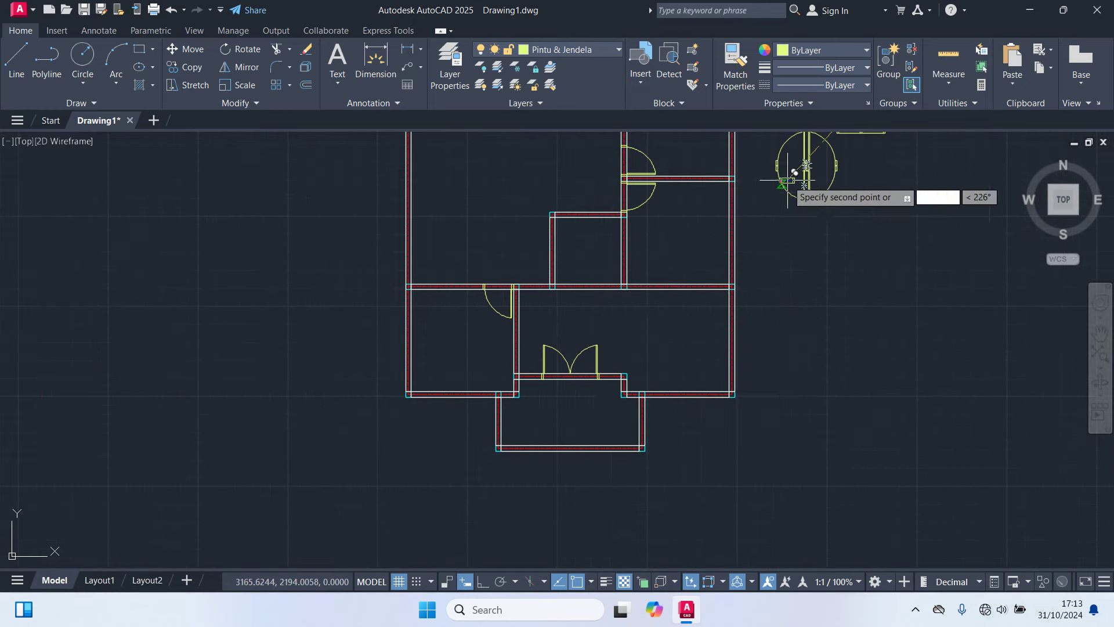
{"action": "scroll", "coordinate": [497, 373], "scroll_direction": "up", "scroll_amount": 5}
{"action": "scroll", "coordinate": [485, 361], "scroll_direction": "up", "scroll_amount": 2}
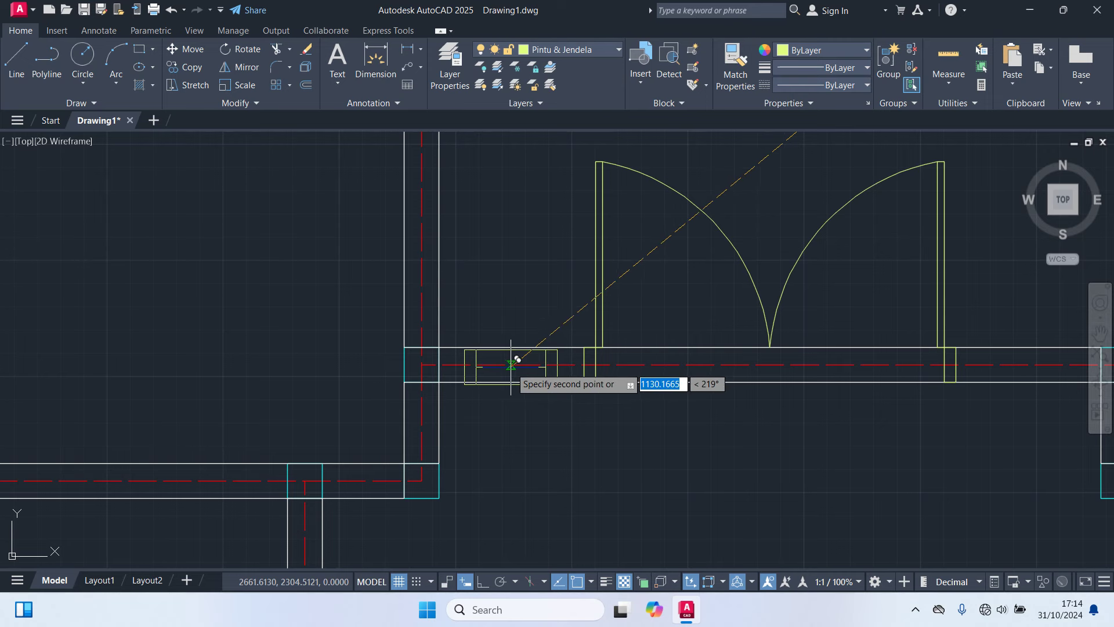
{"action": "scroll", "coordinate": [512, 364], "scroll_direction": "up", "scroll_amount": 2}
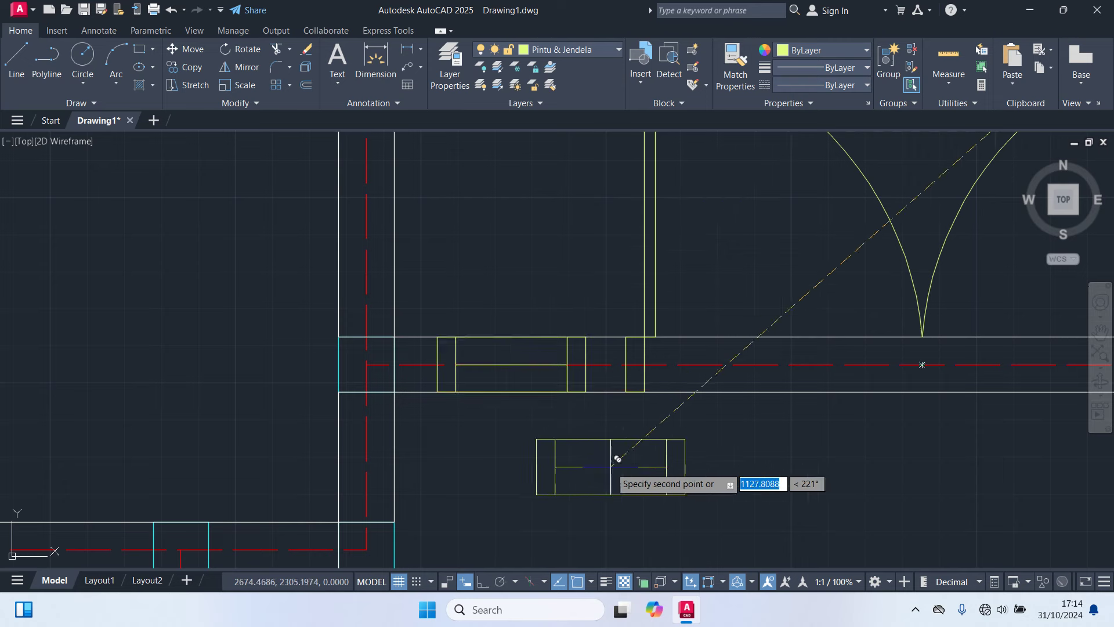
{"action": "scroll", "coordinate": [641, 455], "scroll_direction": "down", "scroll_amount": 3}
{"action": "middle_click_drag", "start_coordinate": [798, 453], "coordinate": [615, 393]}
{"action": "scroll", "coordinate": [679, 390], "scroll_direction": "up", "scroll_amount": 4}
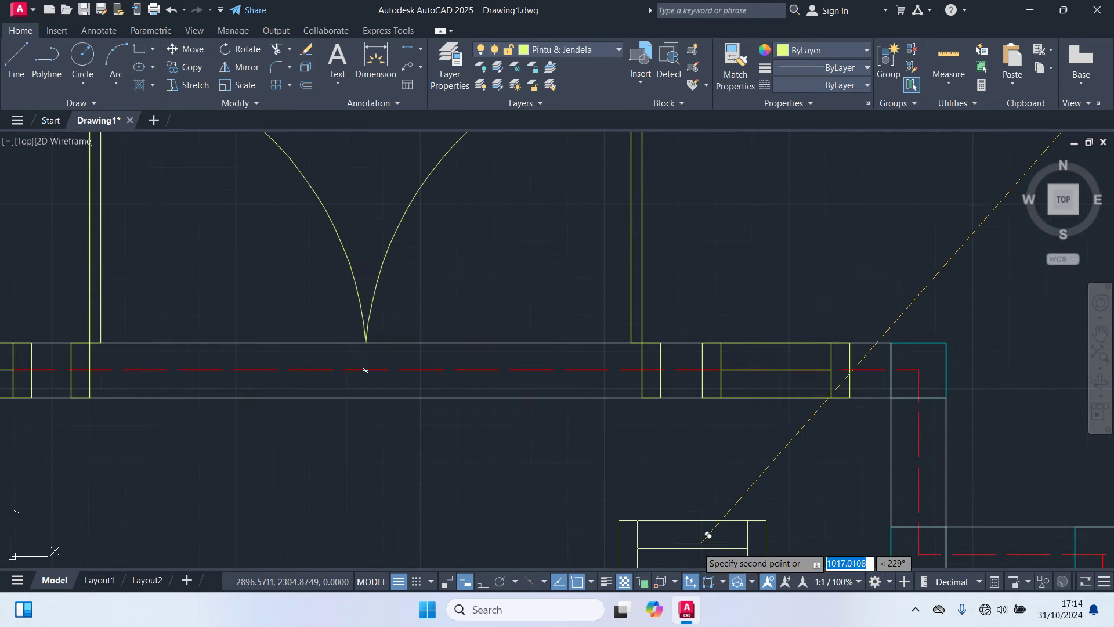
{"action": "scroll", "coordinate": [661, 462], "scroll_direction": "down", "scroll_amount": 8}
Step: Place more window copies in the top wall of the three upper rooms
{"action": "middle_click_drag", "start_coordinate": [604, 293], "coordinate": [598, 464]}
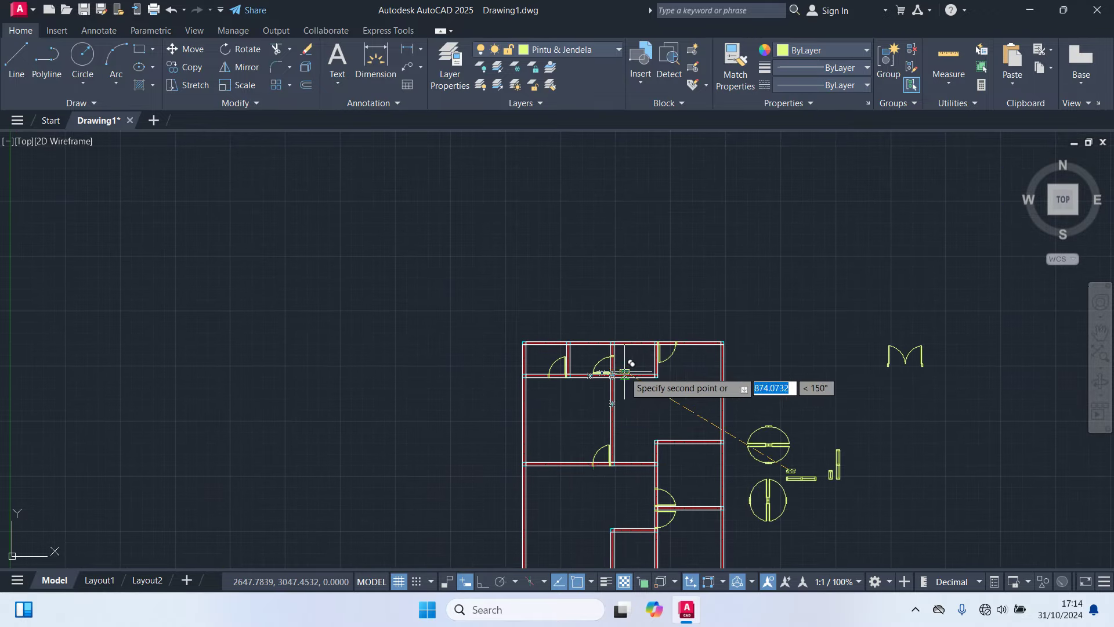
{"action": "scroll", "coordinate": [644, 342], "scroll_direction": "up", "scroll_amount": 5}
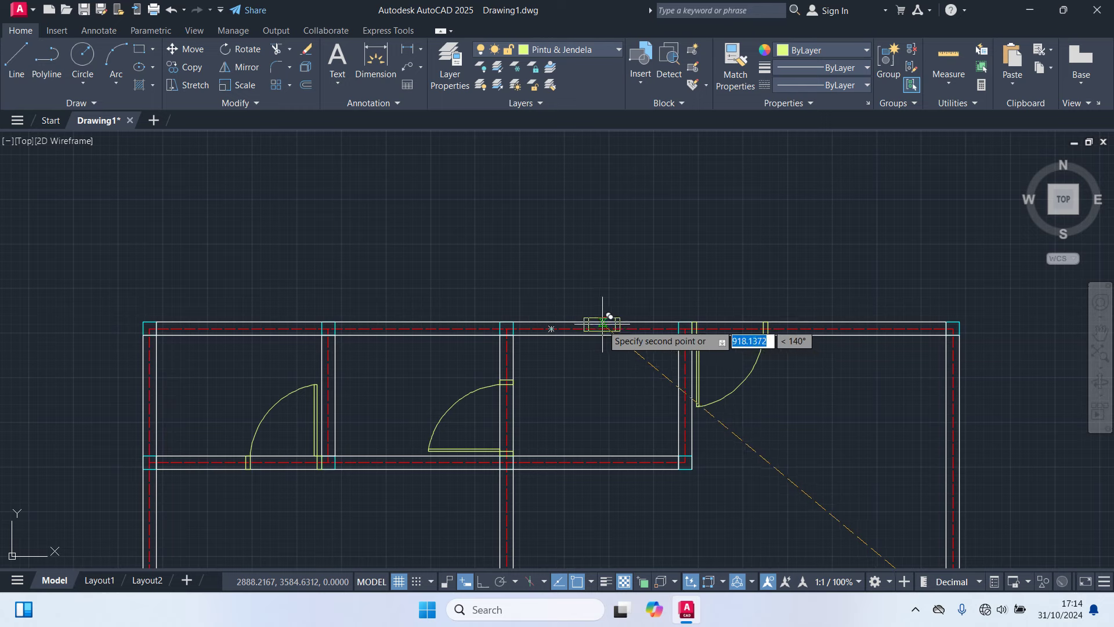
{"action": "scroll", "coordinate": [595, 325], "scroll_direction": "up", "scroll_amount": 3}
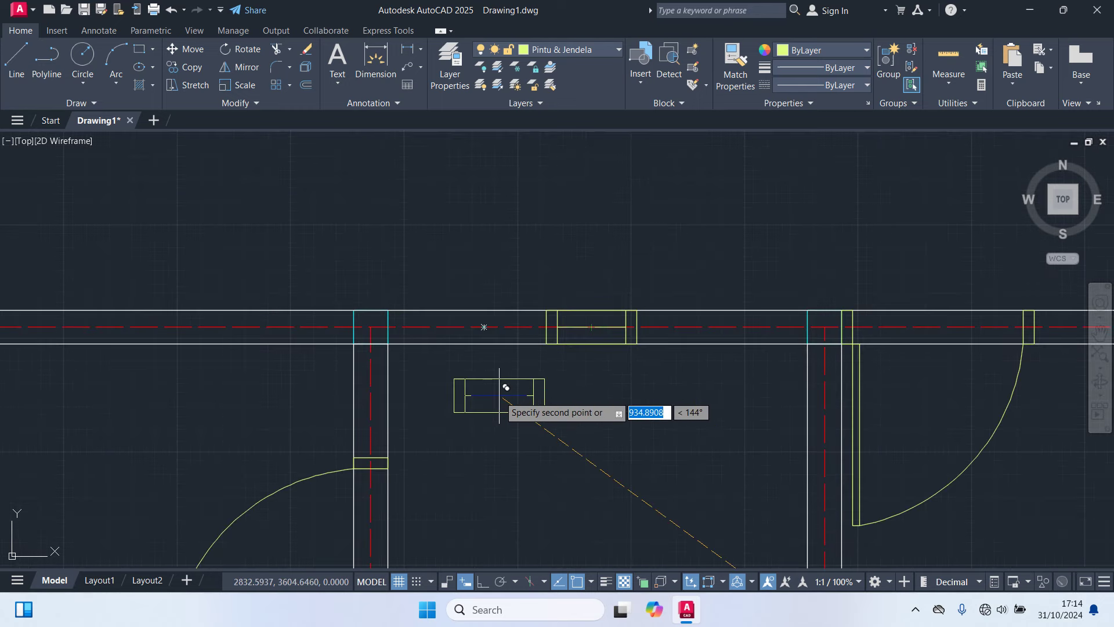
{"action": "scroll", "coordinate": [503, 390], "scroll_direction": "down", "scroll_amount": 2}
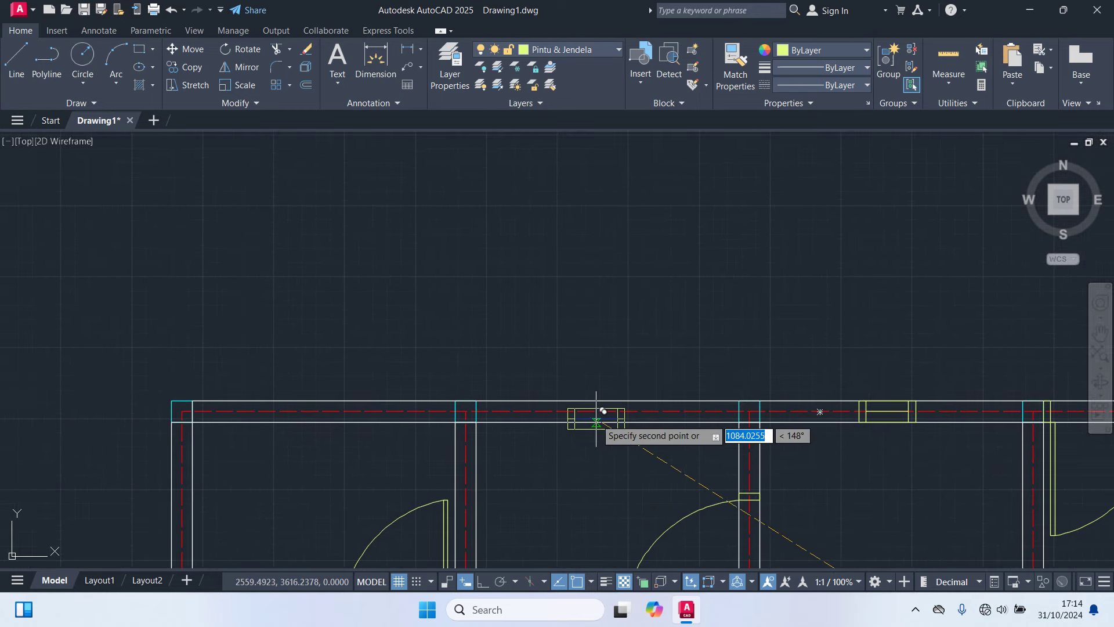
{"action": "scroll", "coordinate": [601, 403], "scroll_direction": "up", "scroll_amount": 2}
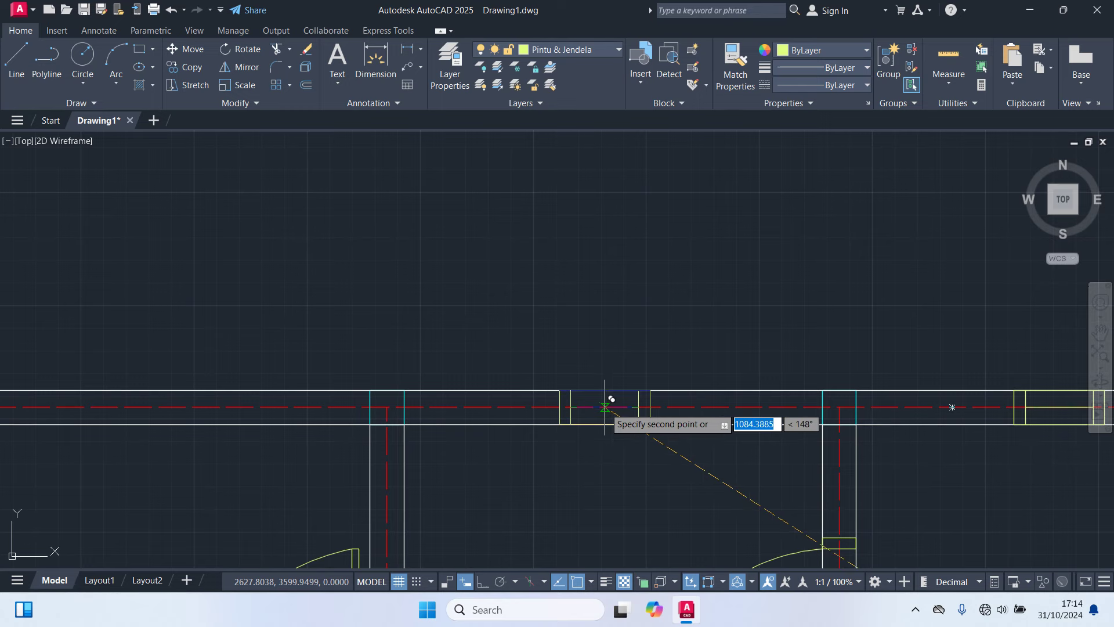
{"action": "scroll", "coordinate": [528, 464], "scroll_direction": "down", "scroll_amount": 2}
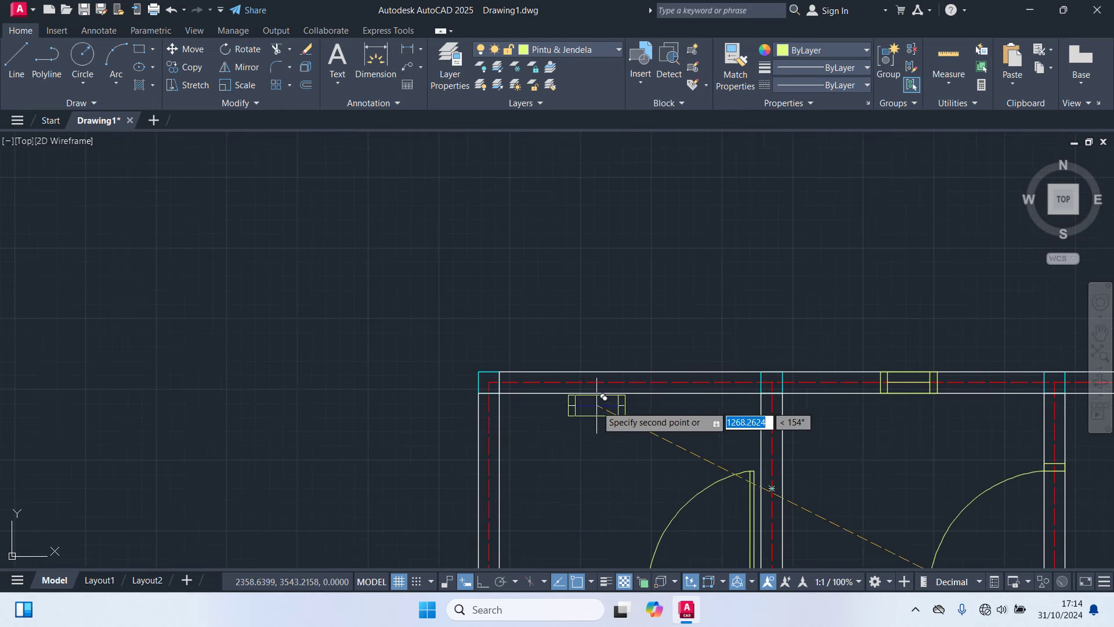
{"action": "scroll", "coordinate": [607, 394], "scroll_direction": "up", "scroll_amount": 2}
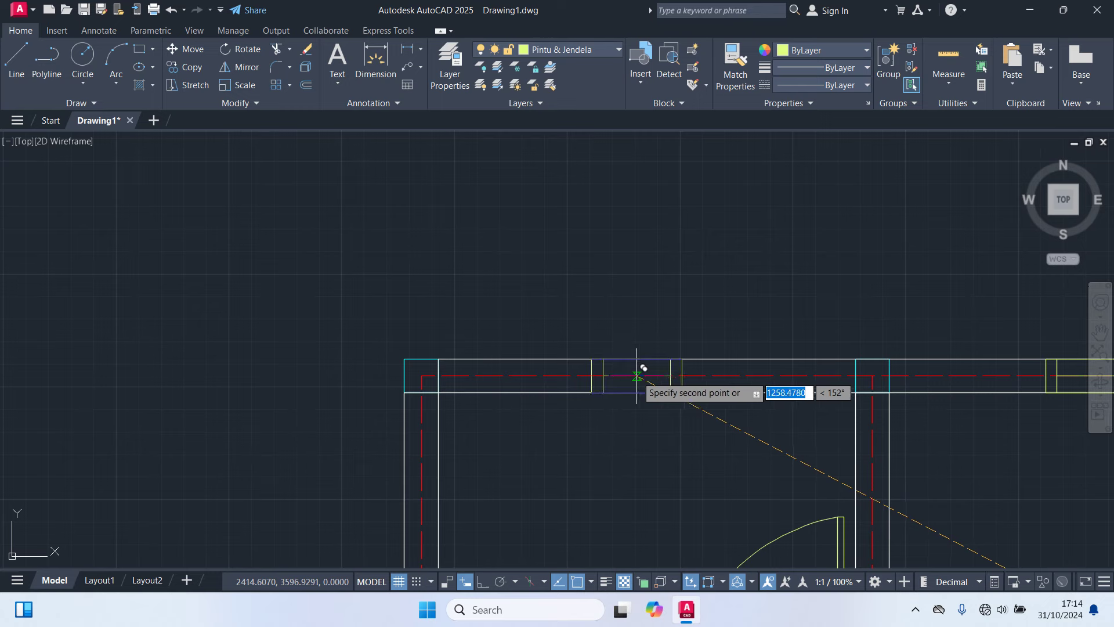
{"action": "scroll", "coordinate": [574, 455], "scroll_direction": "down", "scroll_amount": 8}
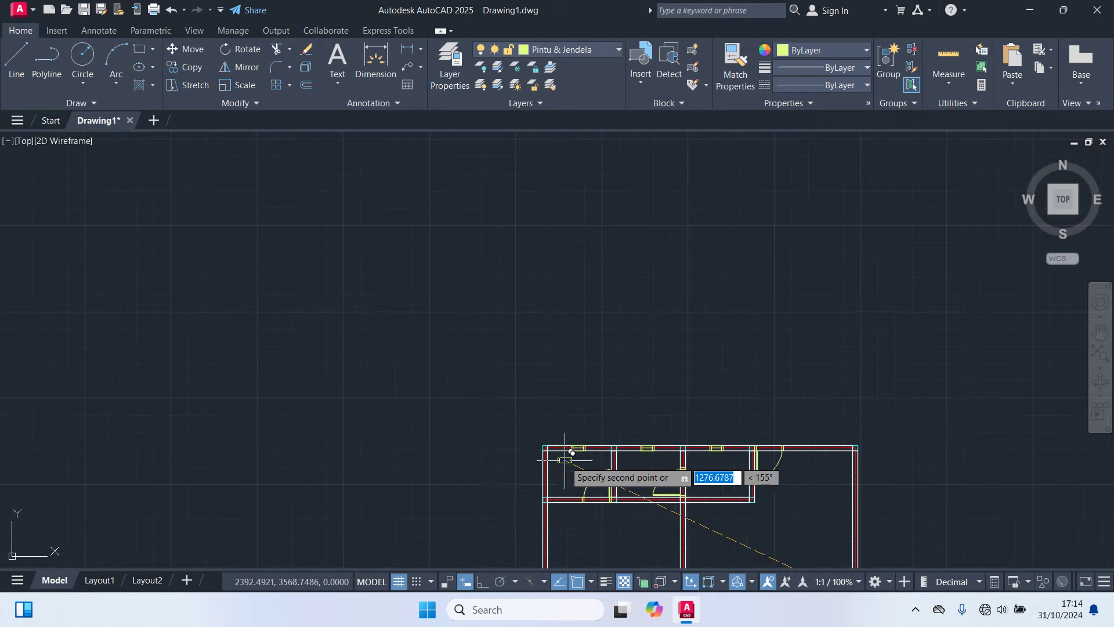
{"action": "middle_click_drag", "start_coordinate": [484, 496], "coordinate": [393, 400]}
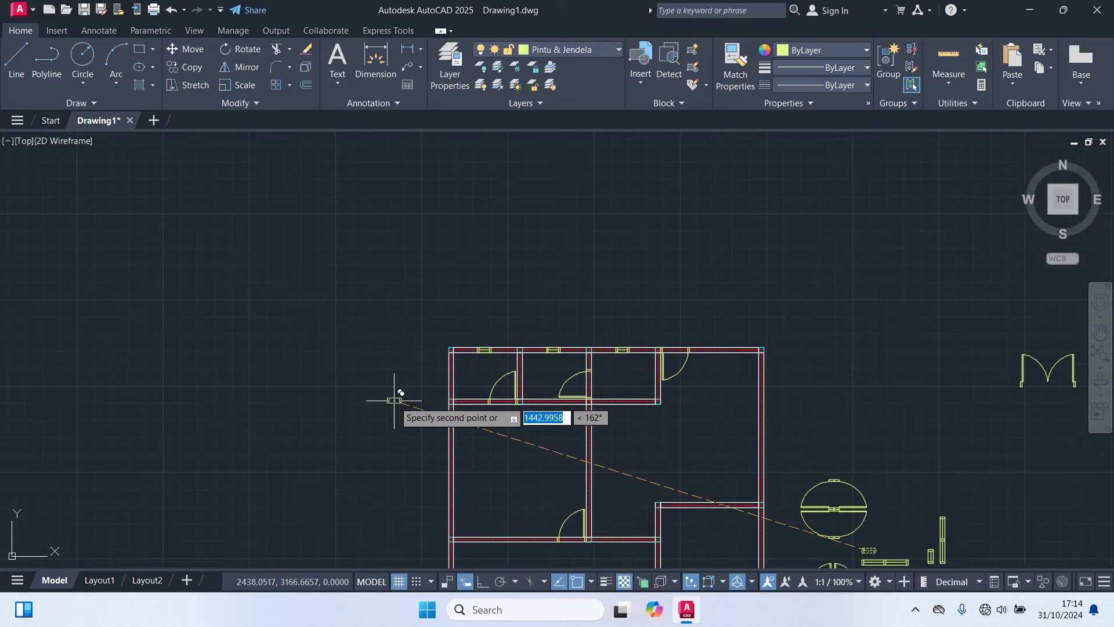
{"action": "key", "text": "Escape"}
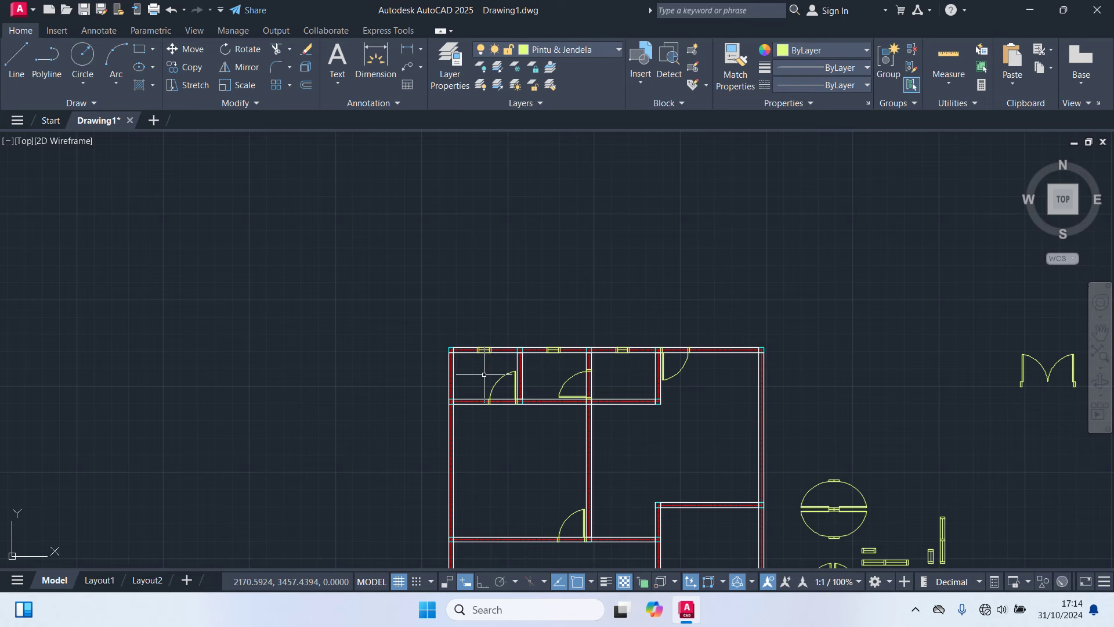
{"action": "scroll", "coordinate": [484, 375], "scroll_direction": "down", "scroll_amount": 4}
{"action": "scroll", "coordinate": [664, 458], "scroll_direction": "up", "scroll_amount": 8}
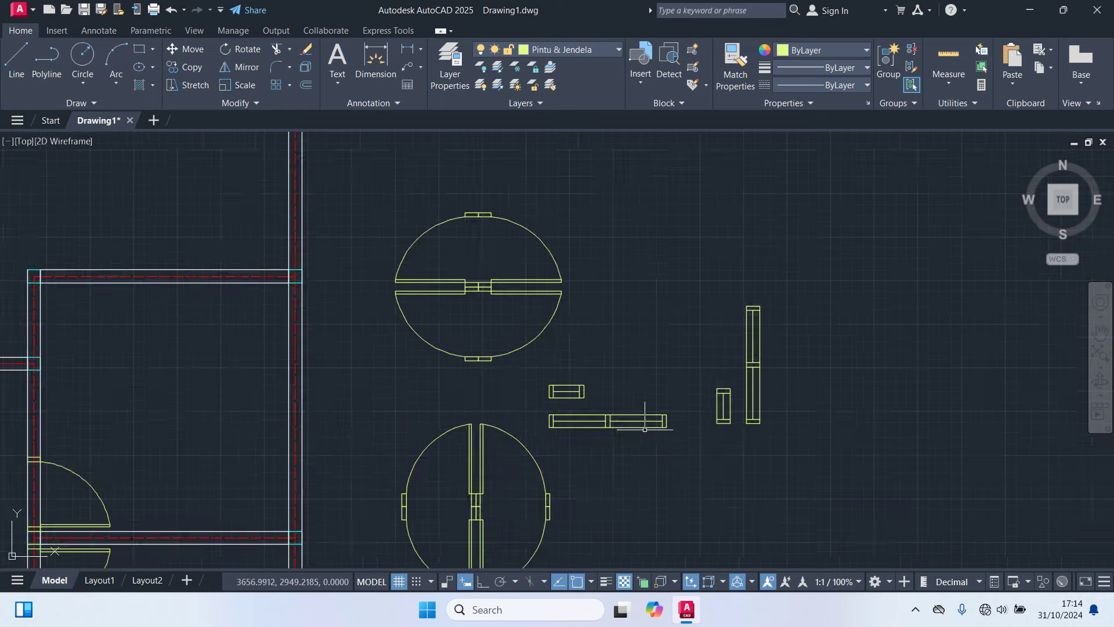
Step: Select the long window block and start a COPY from a base point on it
{"action": "left_click", "coordinate": [615, 421]}
{"action": "type", "text": "co"}
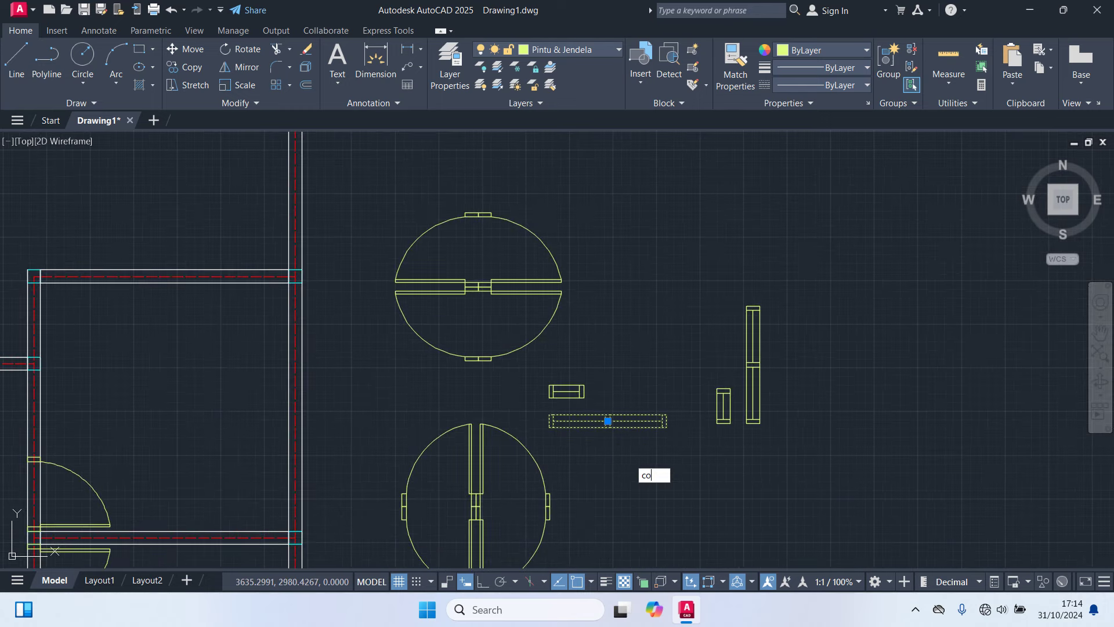
{"action": "key", "text": "Return"}
{"action": "scroll", "coordinate": [621, 452], "scroll_direction": "up", "scroll_amount": 3}
{"action": "scroll", "coordinate": [579, 241], "scroll_direction": "up", "scroll_amount": 3}
{"action": "scroll", "coordinate": [502, 196], "scroll_direction": "up", "scroll_amount": 3}
{"action": "left_click", "coordinate": [502, 196]}
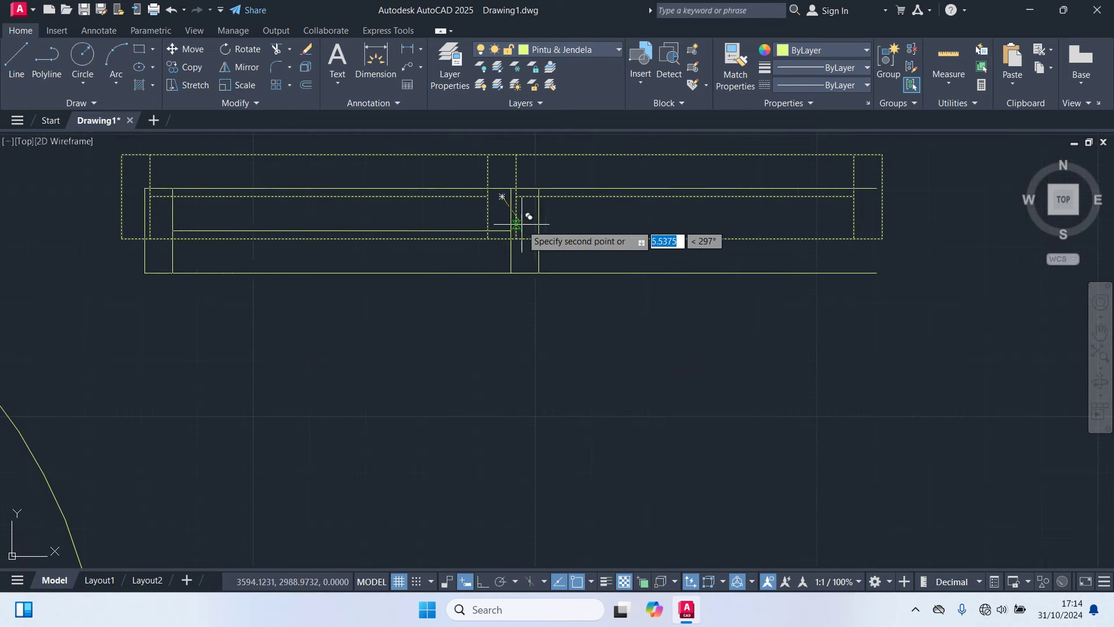
Step: Place the long window copies in the top outer wall openings, then end COPY with Esc
{"action": "scroll", "coordinate": [517, 224], "scroll_direction": "down", "scroll_amount": 3}
{"action": "scroll", "coordinate": [590, 319], "scroll_direction": "down", "scroll_amount": 3}
{"action": "scroll", "coordinate": [576, 342], "scroll_direction": "down", "scroll_amount": 3}
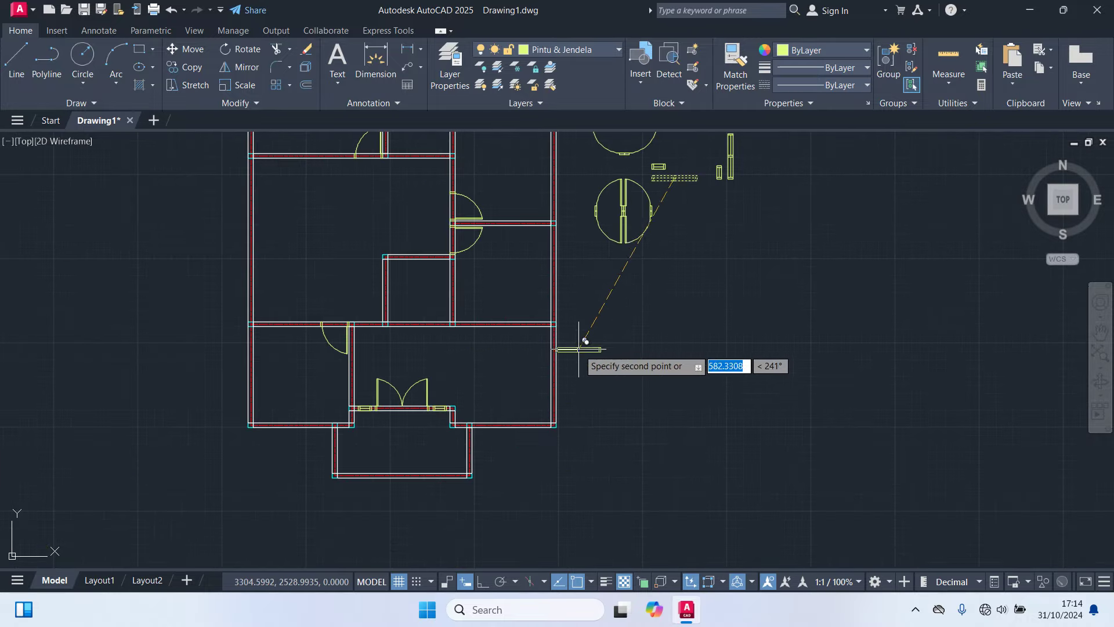
{"action": "scroll", "coordinate": [510, 426], "scroll_direction": "up", "scroll_amount": 3}
{"action": "scroll", "coordinate": [507, 413], "scroll_direction": "up", "scroll_amount": 4}
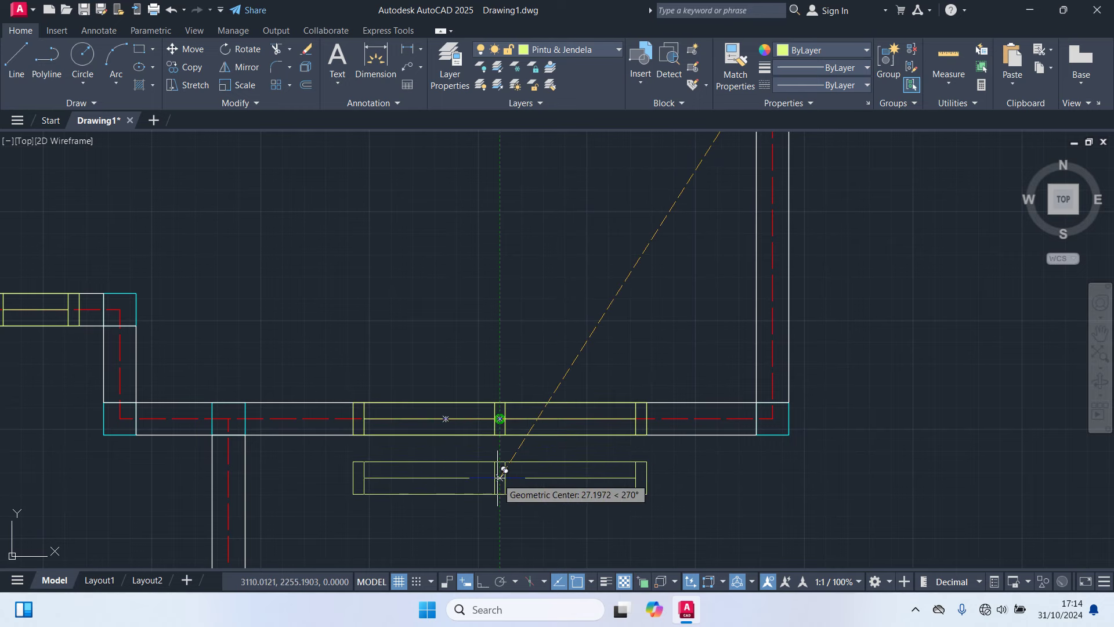
{"action": "scroll", "coordinate": [500, 477], "scroll_direction": "down", "scroll_amount": 5}
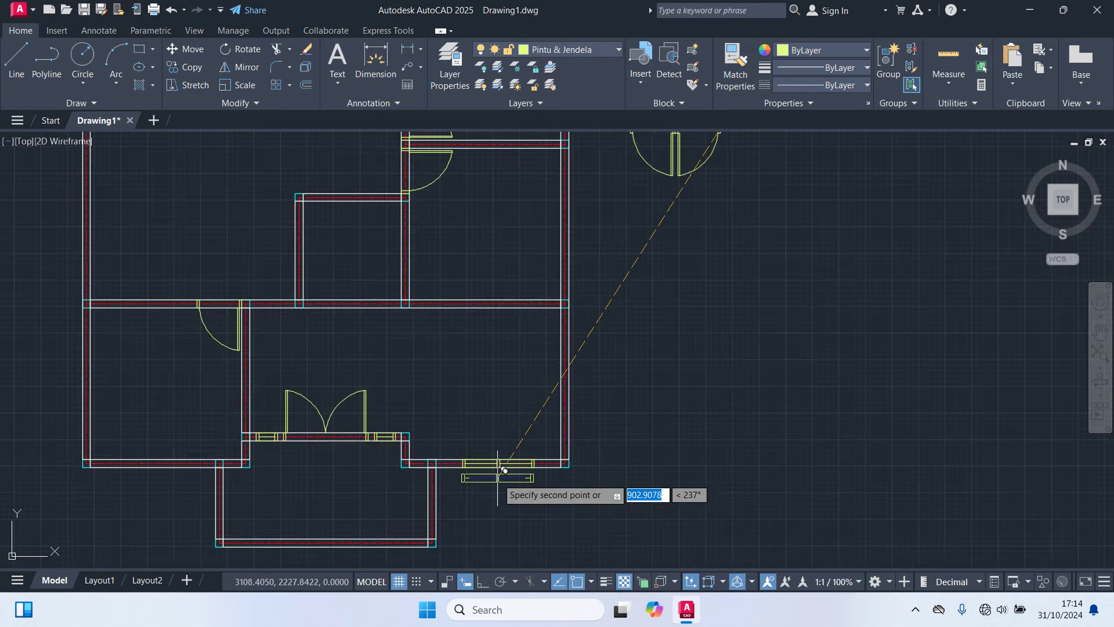
{"action": "middle_click_drag", "start_coordinate": [497, 465], "coordinate": [723, 420]}
{"action": "scroll", "coordinate": [423, 398], "scroll_direction": "up", "scroll_amount": 2}
{"action": "scroll", "coordinate": [417, 401], "scroll_direction": "up", "scroll_amount": 3}
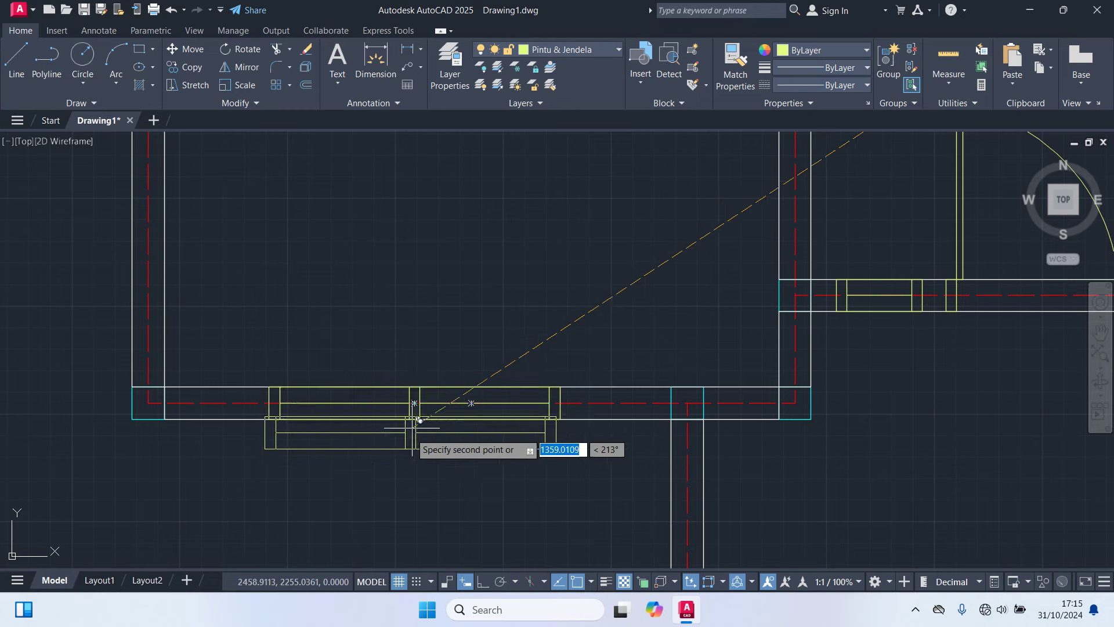
{"action": "scroll", "coordinate": [387, 464], "scroll_direction": "down", "scroll_amount": 2}
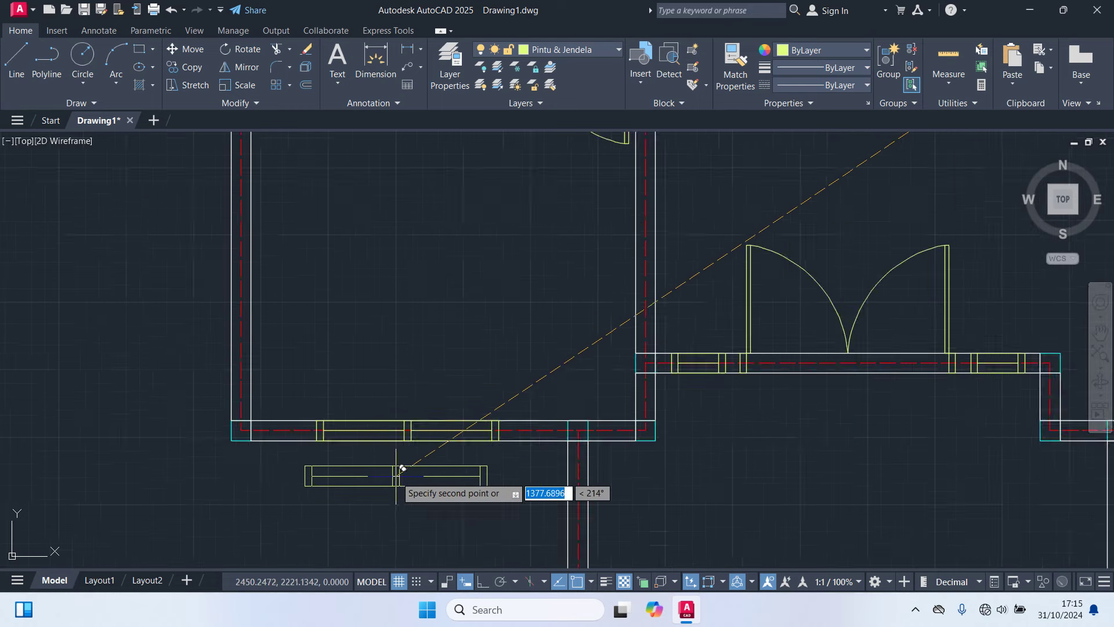
{"action": "scroll", "coordinate": [401, 465], "scroll_direction": "down", "scroll_amount": 3}
{"action": "scroll", "coordinate": [463, 341], "scroll_direction": "down", "scroll_amount": 4}
{"action": "scroll", "coordinate": [467, 307], "scroll_direction": "up", "scroll_amount": 5}
{"action": "scroll", "coordinate": [458, 301], "scroll_direction": "up", "scroll_amount": 1}
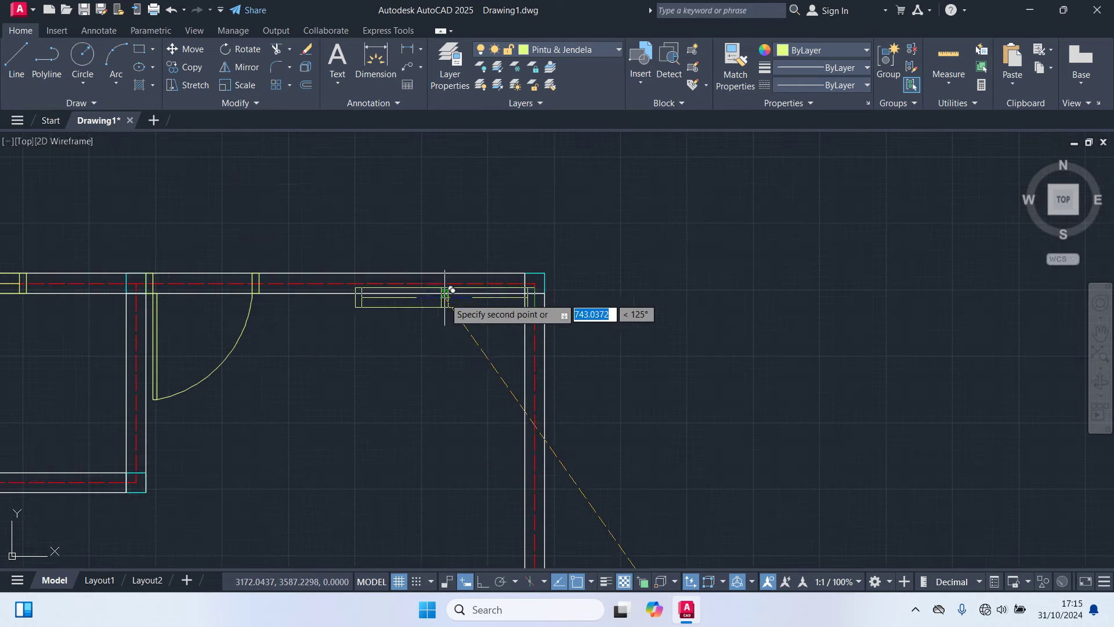
{"action": "scroll", "coordinate": [430, 281], "scroll_direction": "up", "scroll_amount": 1}
{"action": "scroll", "coordinate": [641, 356], "scroll_direction": "up", "scroll_amount": 2}
{"action": "scroll", "coordinate": [644, 364], "scroll_direction": "up", "scroll_amount": 2}
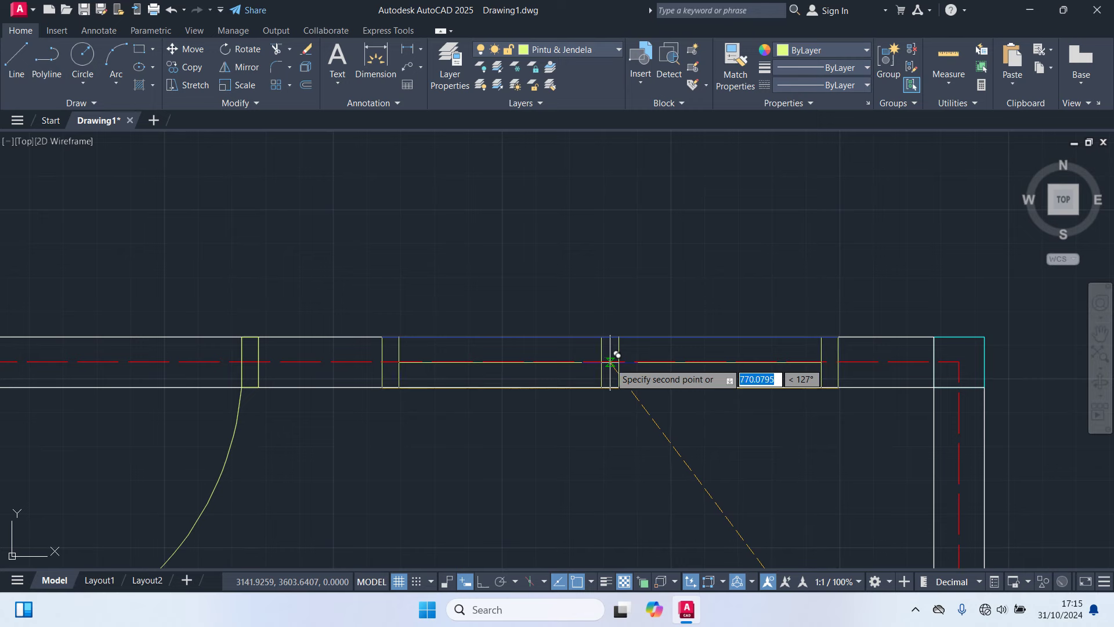
{"action": "scroll", "coordinate": [580, 383], "scroll_direction": "down", "scroll_amount": 3}
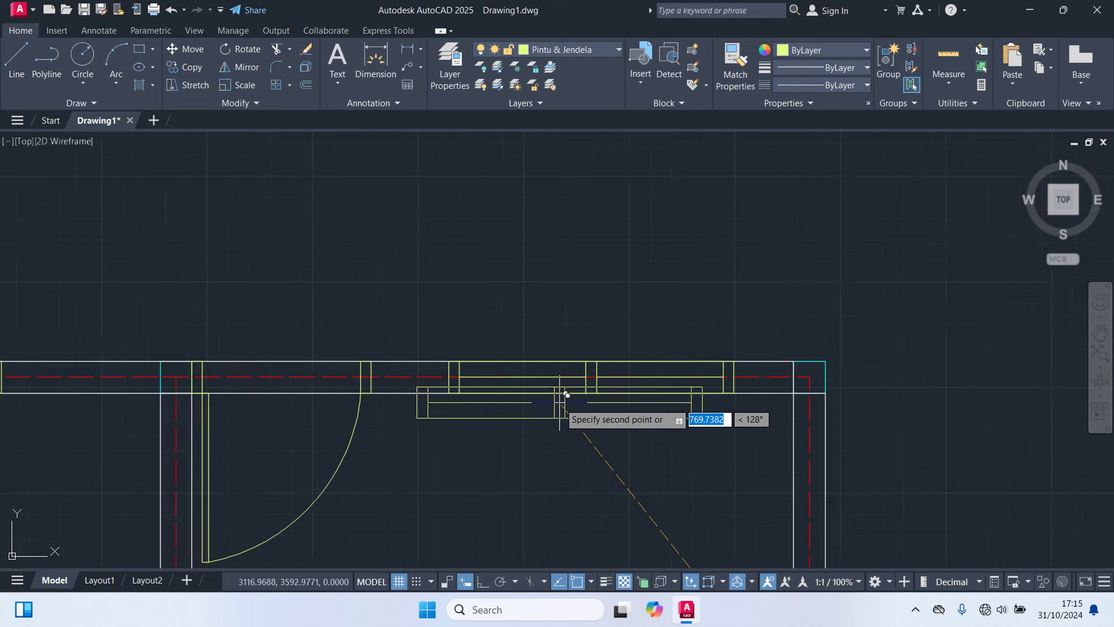
{"action": "scroll", "coordinate": [555, 406], "scroll_direction": "down", "scroll_amount": 1}
{"action": "key", "text": "Escape"}
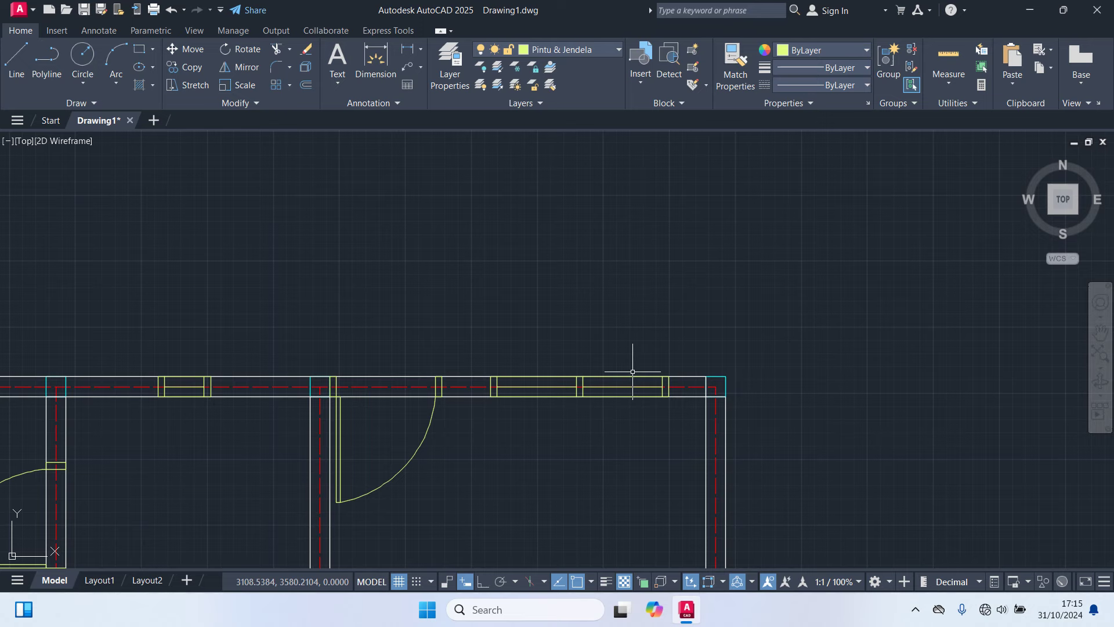
{"action": "scroll", "coordinate": [633, 372], "scroll_direction": "down", "scroll_amount": 5}
{"action": "scroll", "coordinate": [639, 336], "scroll_direction": "up", "scroll_amount": 2}
{"action": "scroll", "coordinate": [644, 322], "scroll_direction": "up", "scroll_amount": 5}
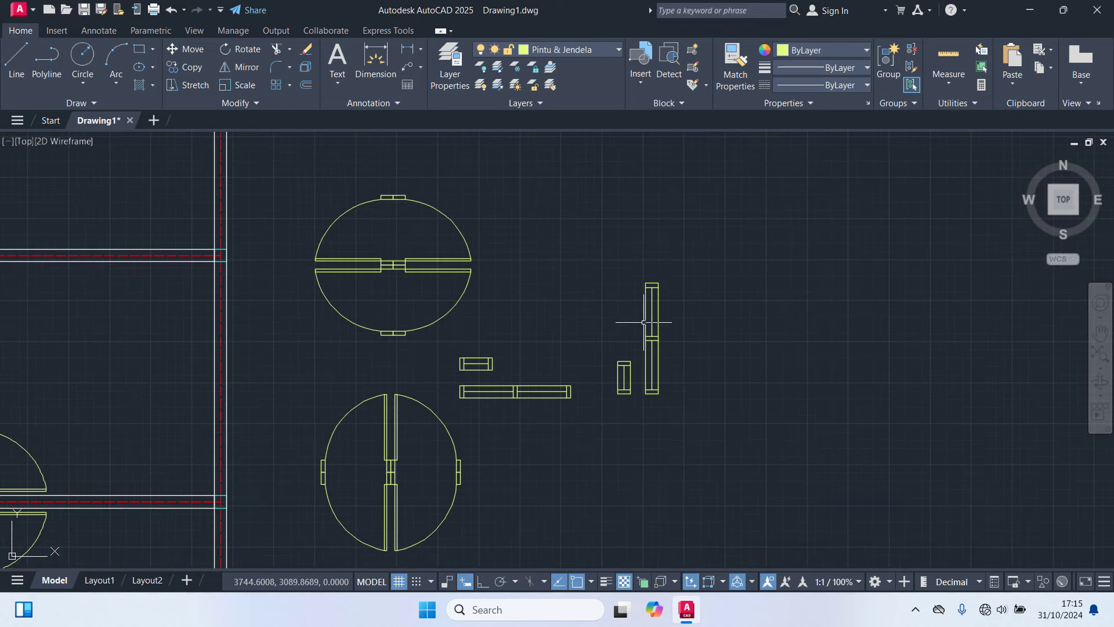
Step: Select the vertical window block and start copying it from a base point on its edge
{"action": "left_click", "coordinate": [647, 326]}
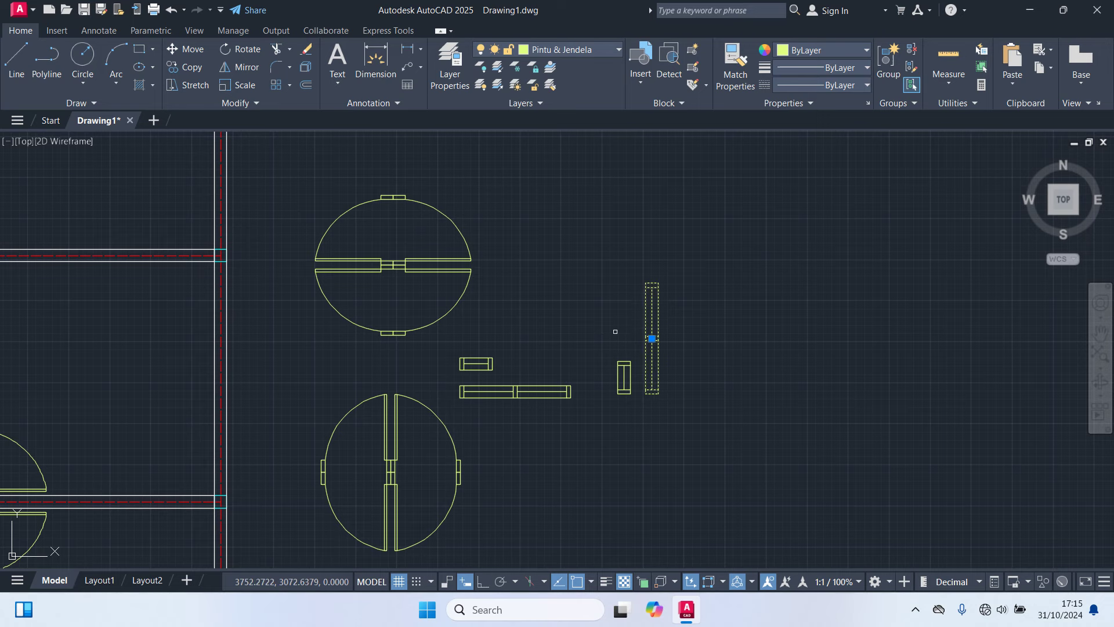
{"action": "type", "text": "co"}
{"action": "key", "text": "Return"}
{"action": "scroll", "coordinate": [637, 369], "scroll_direction": "up", "scroll_amount": 5}
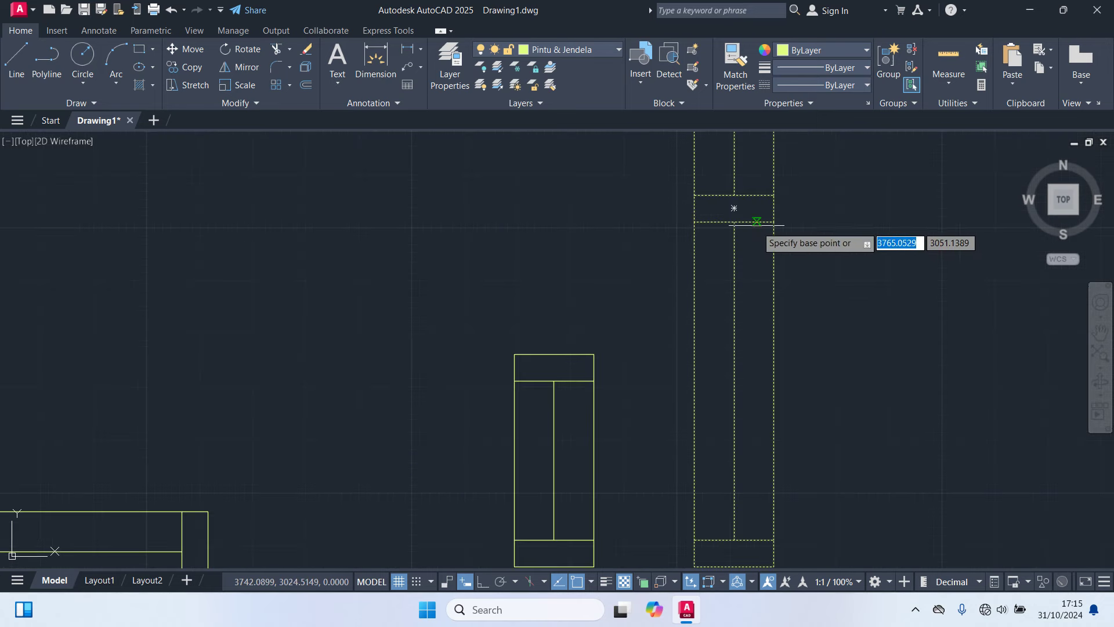
{"action": "left_click", "coordinate": [738, 212]}
Step: Place a vertical window copy in the right outer wall opening
{"action": "scroll", "coordinate": [697, 267], "scroll_direction": "down", "scroll_amount": 5}
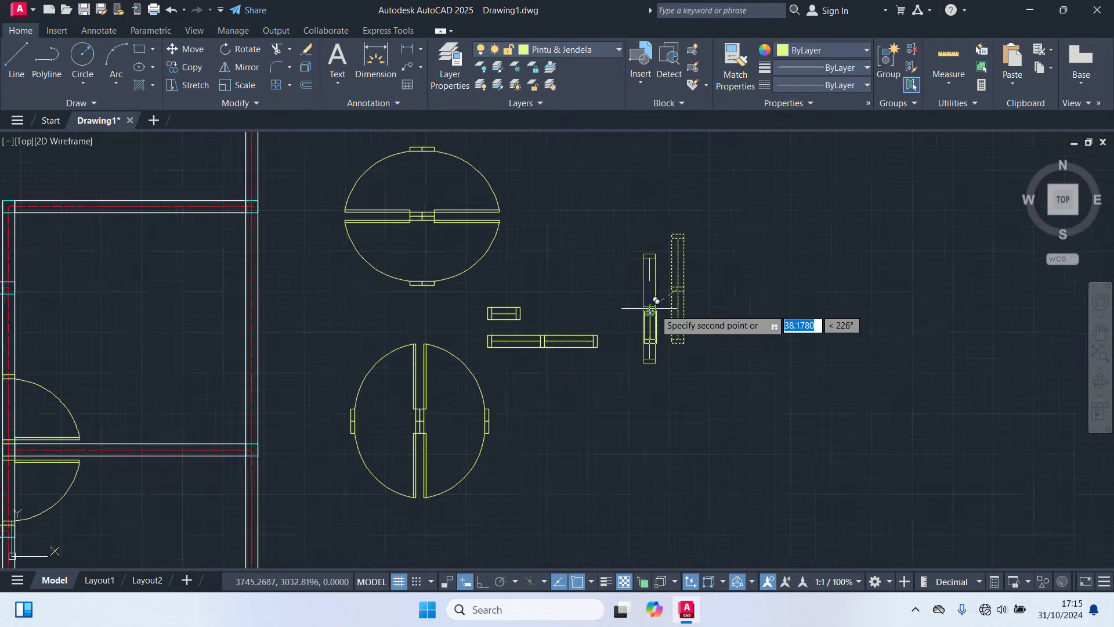
{"action": "scroll", "coordinate": [580, 337], "scroll_direction": "down", "scroll_amount": 6}
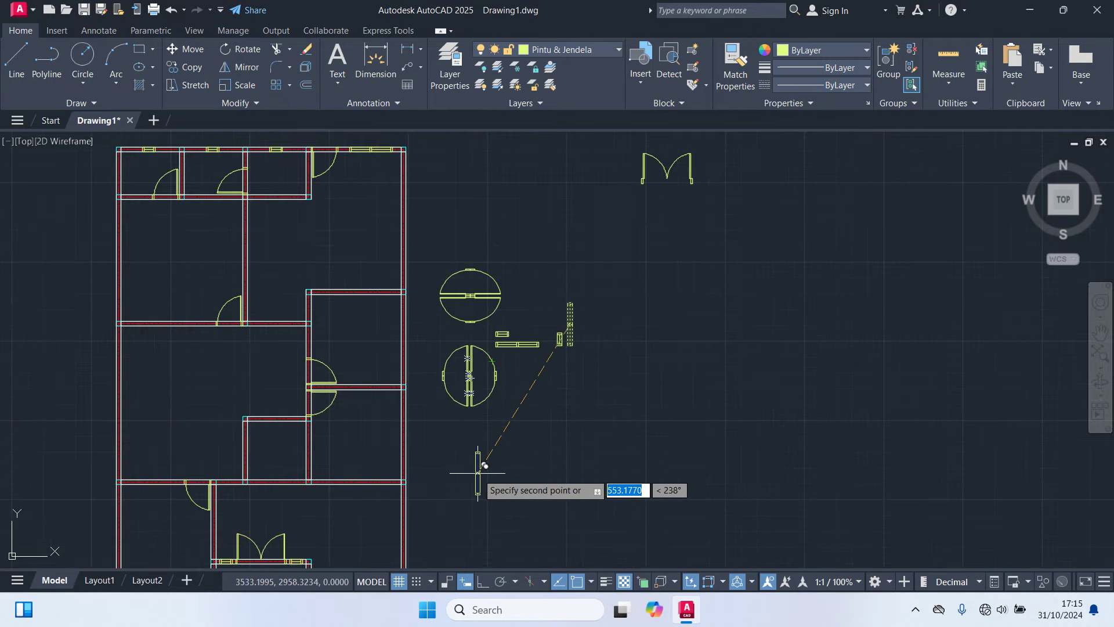
{"action": "scroll", "coordinate": [487, 476], "scroll_direction": "down", "scroll_amount": 2}
{"action": "mouse_move", "coordinate": [487, 476]}
{"action": "middle_mouse_down"}
{"action": "mouse_move", "coordinate": [501, 372]}
{"action": "mouse_move", "coordinate": [521, 483]}
{"action": "middle_mouse_up"}
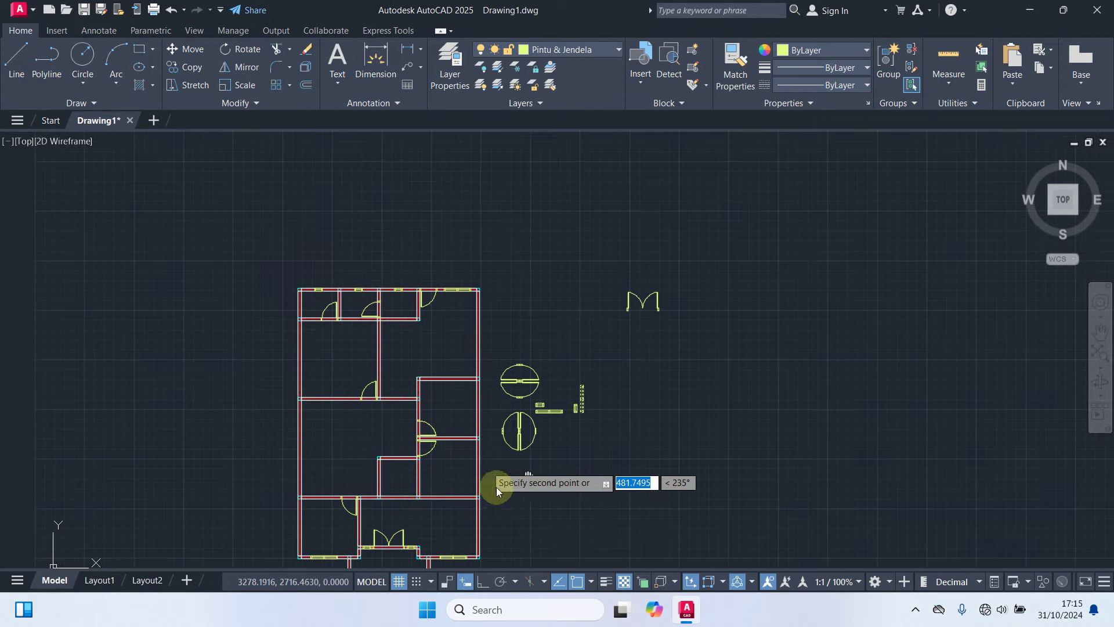
{"action": "scroll", "coordinate": [496, 487], "scroll_direction": "up", "scroll_amount": 5}
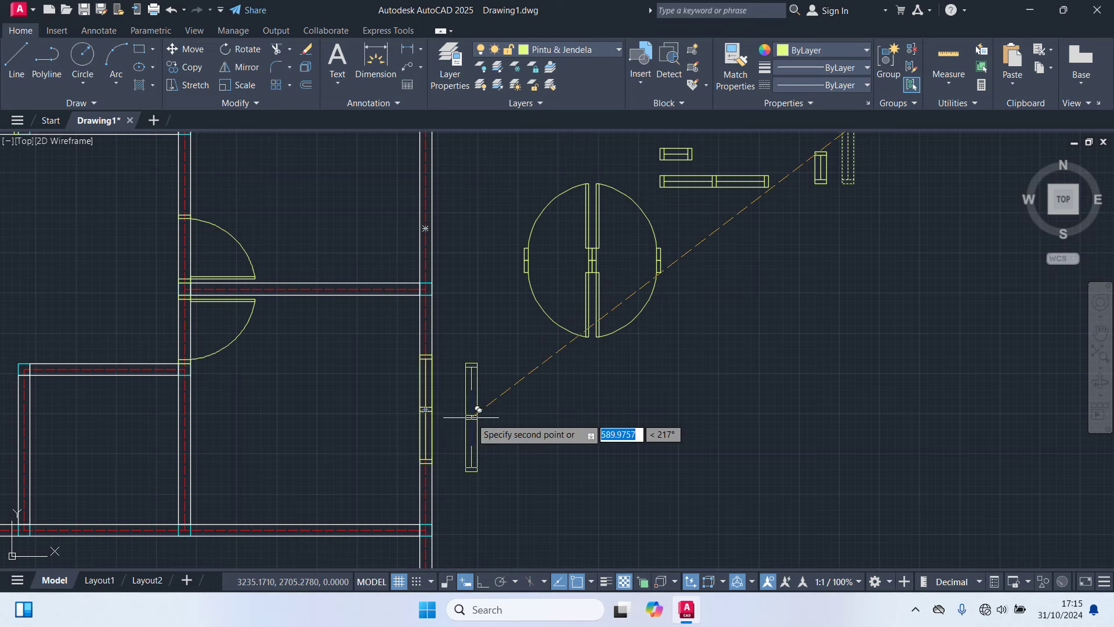
{"action": "middle_click_drag", "start_coordinate": [426, 409], "coordinate": [474, 554]}
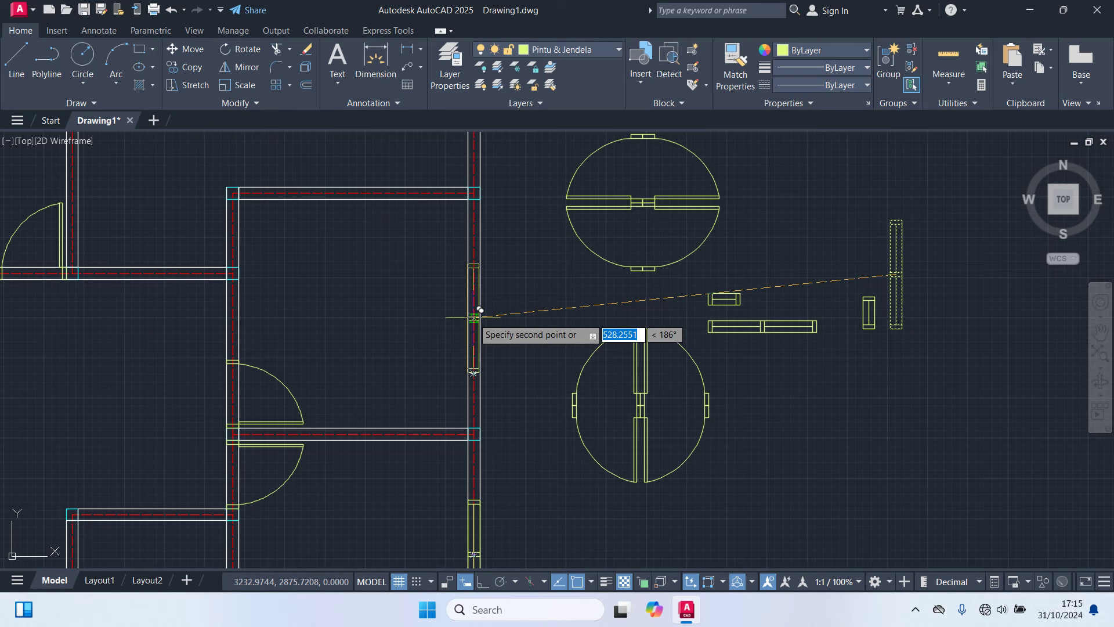
{"action": "left_click", "coordinate": [480, 314]}
{"action": "middle_click_drag", "start_coordinate": [543, 300], "coordinate": [548, 520]}
{"action": "middle_click_drag", "start_coordinate": [545, 278], "coordinate": [547, 355]}
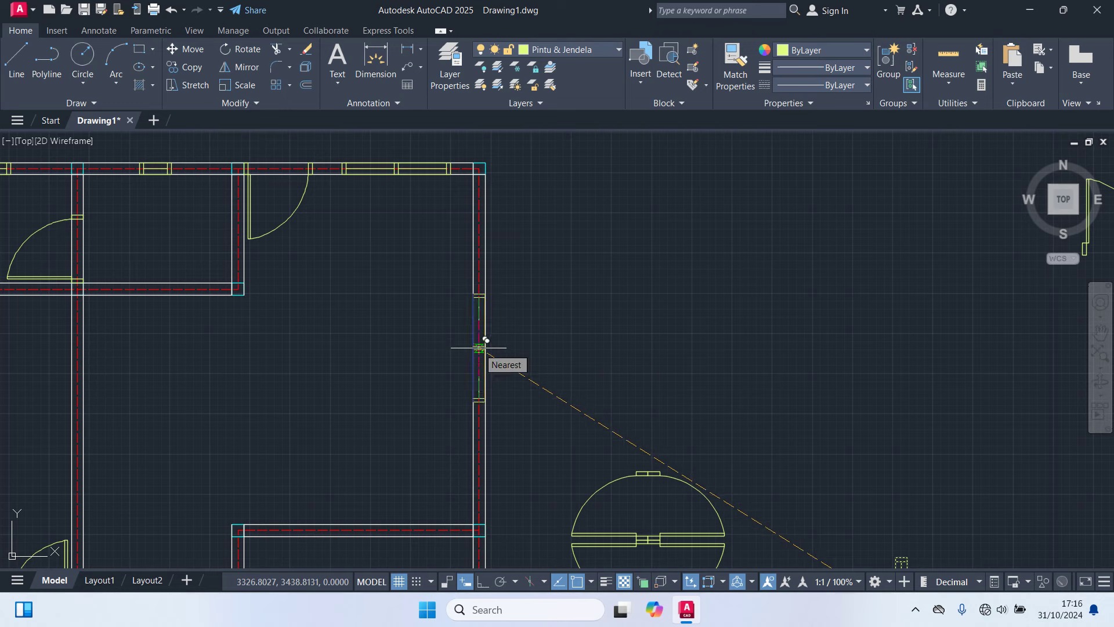
{"action": "scroll", "coordinate": [590, 250], "scroll_direction": "down", "scroll_amount": 4}
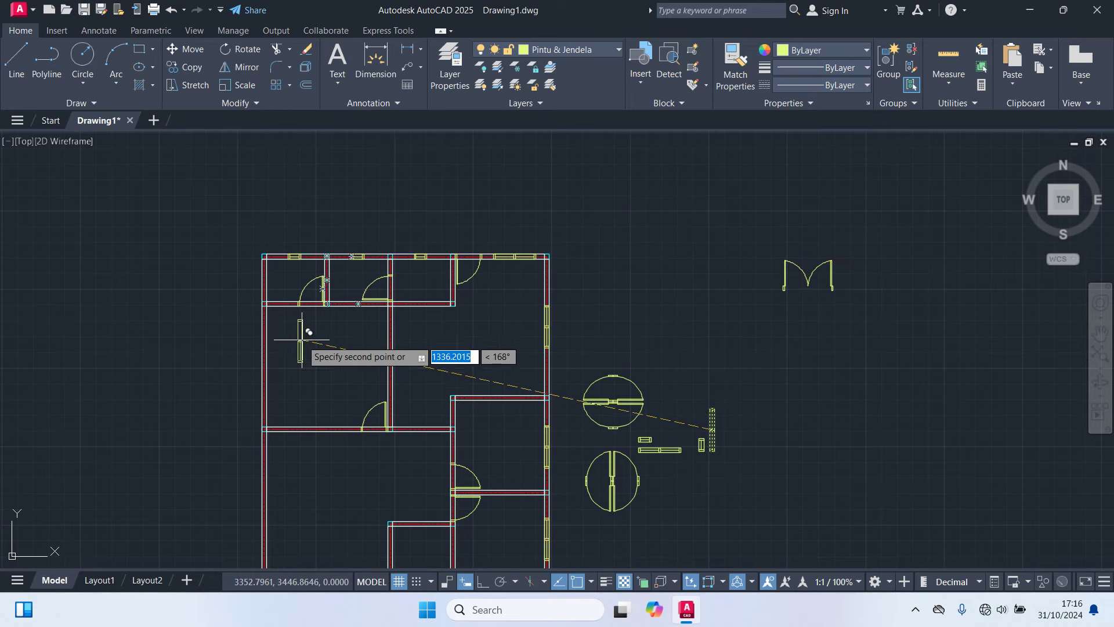
Step: Put the remaining vertical window copies in the left outer wall, then exit COPY with Esc
{"action": "middle_click_drag", "start_coordinate": [306, 344], "coordinate": [464, 315]}
{"action": "scroll", "coordinate": [438, 321], "scroll_direction": "up", "scroll_amount": 5}
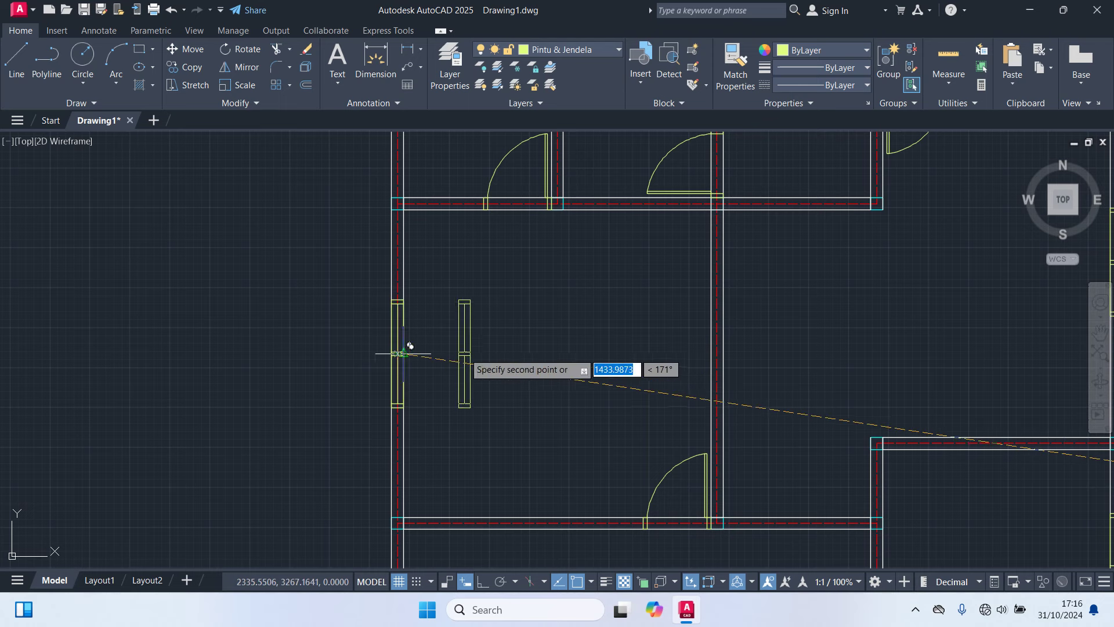
{"action": "scroll", "coordinate": [493, 386], "scroll_direction": "down", "scroll_amount": 3}
{"action": "scroll", "coordinate": [585, 193], "scroll_direction": "down", "scroll_amount": 2}
{"action": "scroll", "coordinate": [585, 193], "scroll_direction": "up", "scroll_amount": 4}
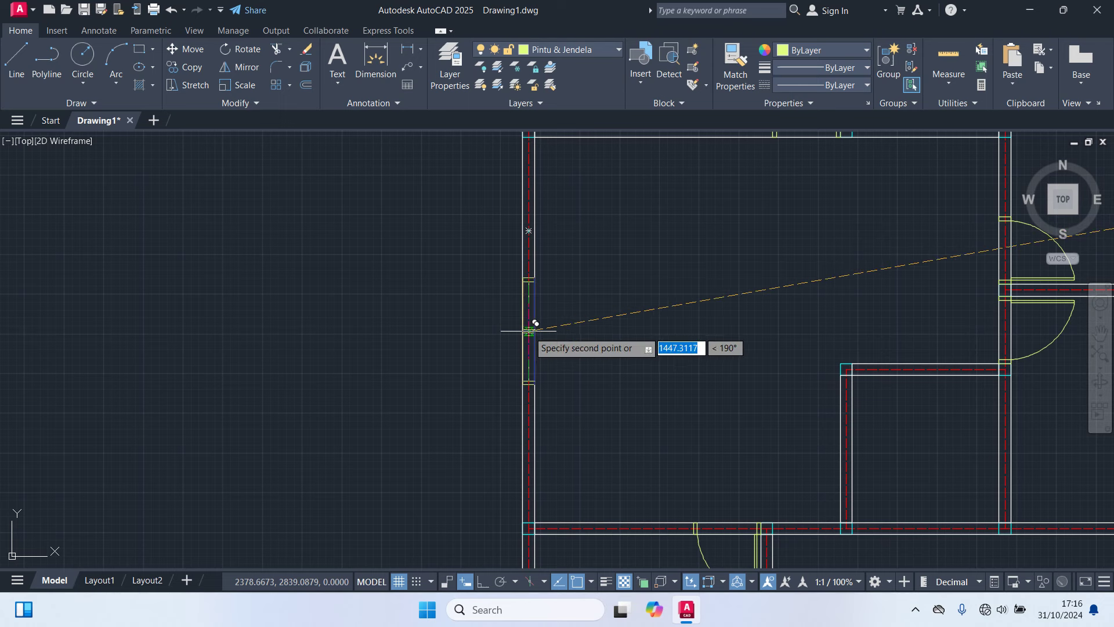
{"action": "scroll", "coordinate": [635, 336], "scroll_direction": "down", "scroll_amount": 2}
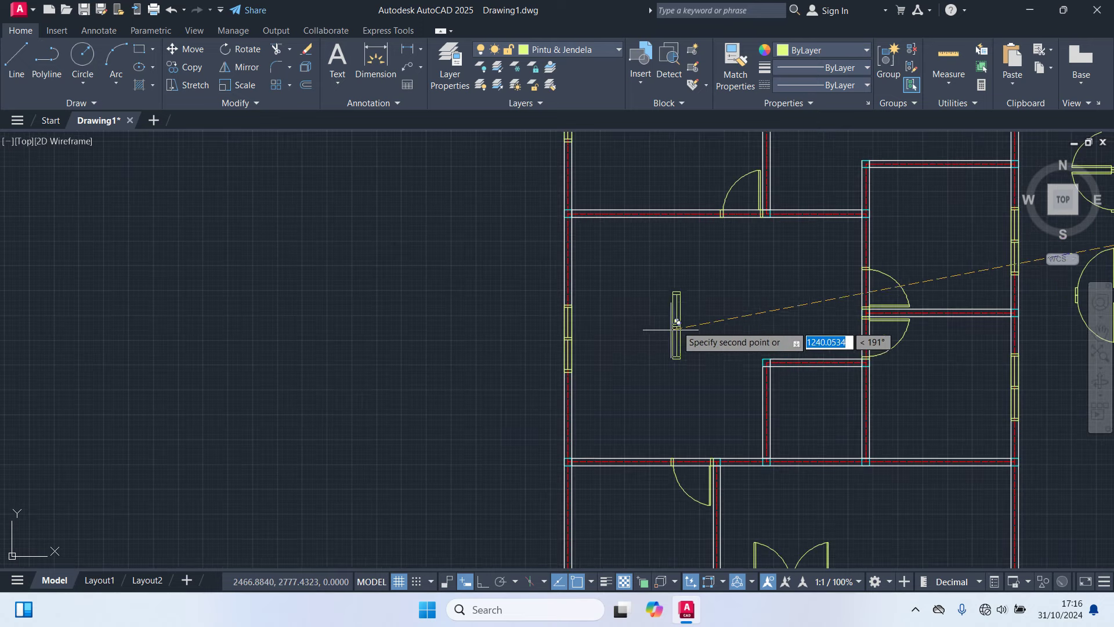
{"action": "scroll", "coordinate": [684, 339], "scroll_direction": "down", "scroll_amount": 2}
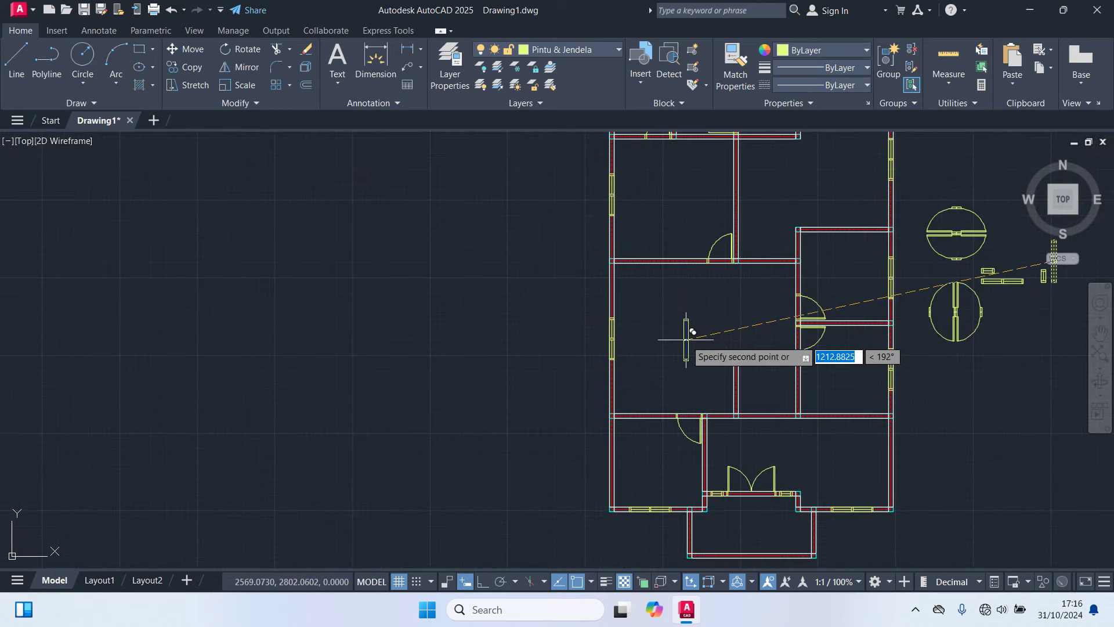
{"action": "middle_click_drag", "start_coordinate": [687, 340], "coordinate": [566, 348]}
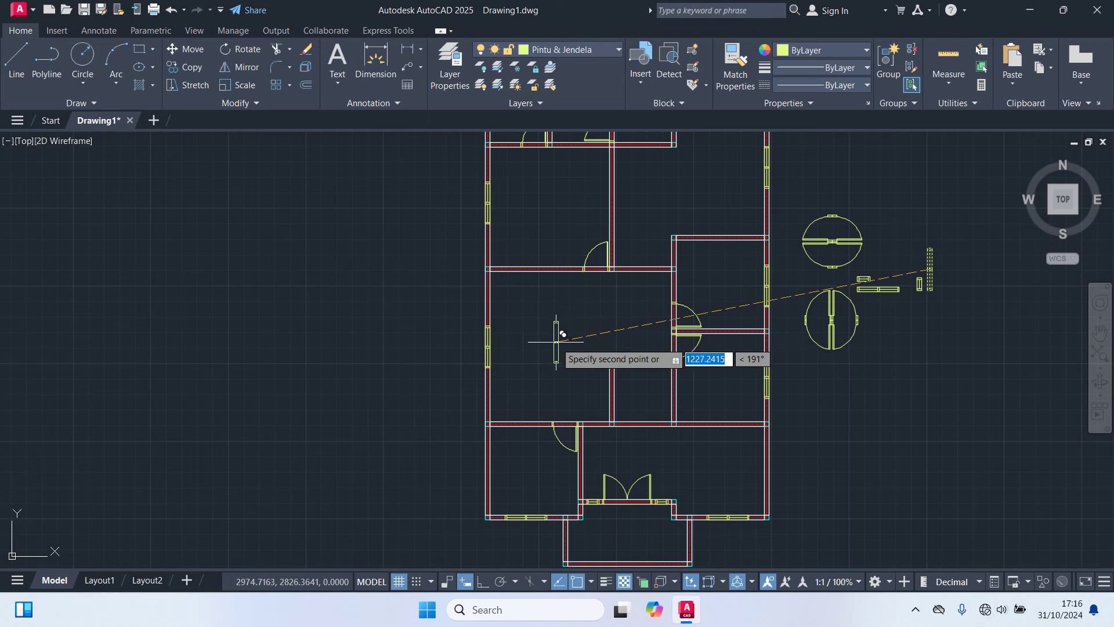
{"action": "key", "text": "Escape"}
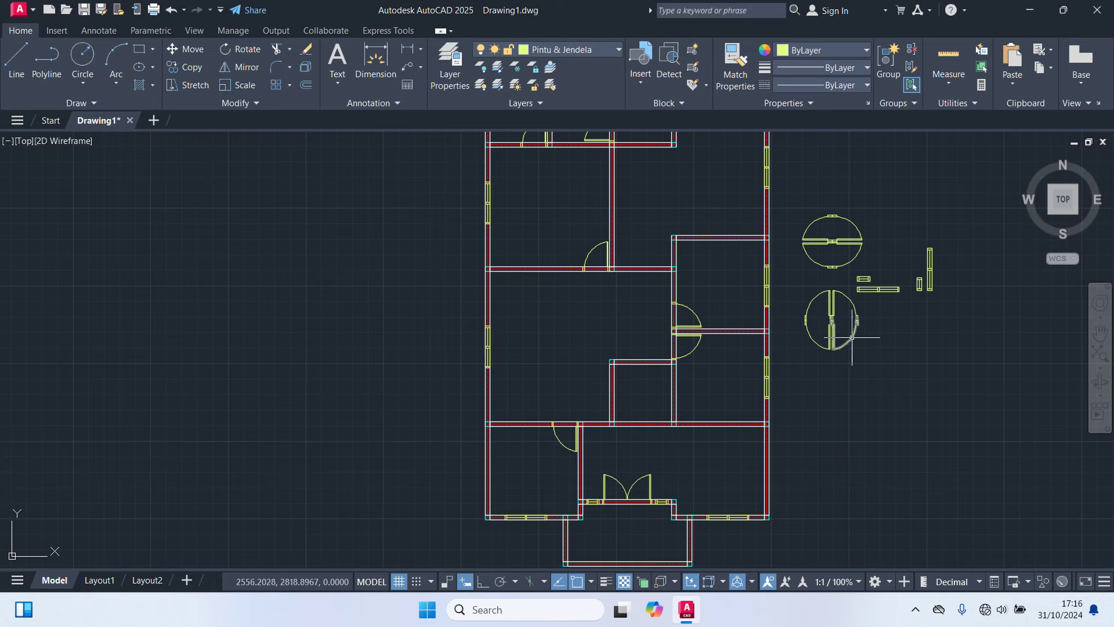
Step: Delete the spare double door, circles and window blocks to the right of the plan
{"action": "middle_click_drag", "start_coordinate": [852, 336], "coordinate": [750, 227]}
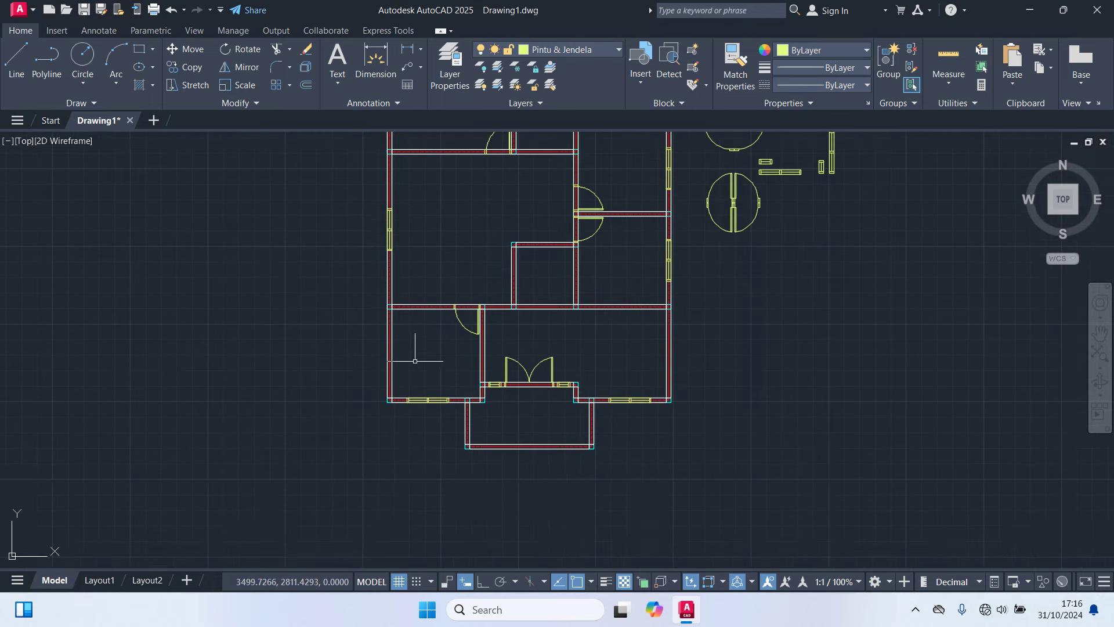
{"action": "middle_click_drag", "start_coordinate": [415, 361], "coordinate": [384, 442]}
{"action": "middle_click_drag", "start_coordinate": [464, 314], "coordinate": [400, 392]}
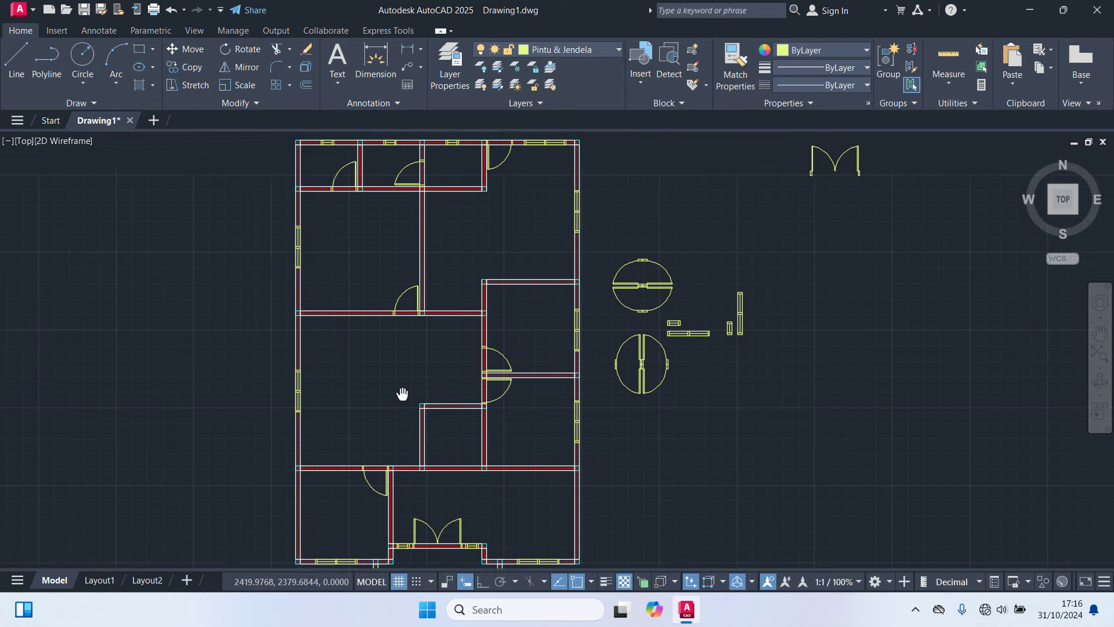
{"action": "middle_click_drag", "start_coordinate": [547, 330], "coordinate": [546, 437]}
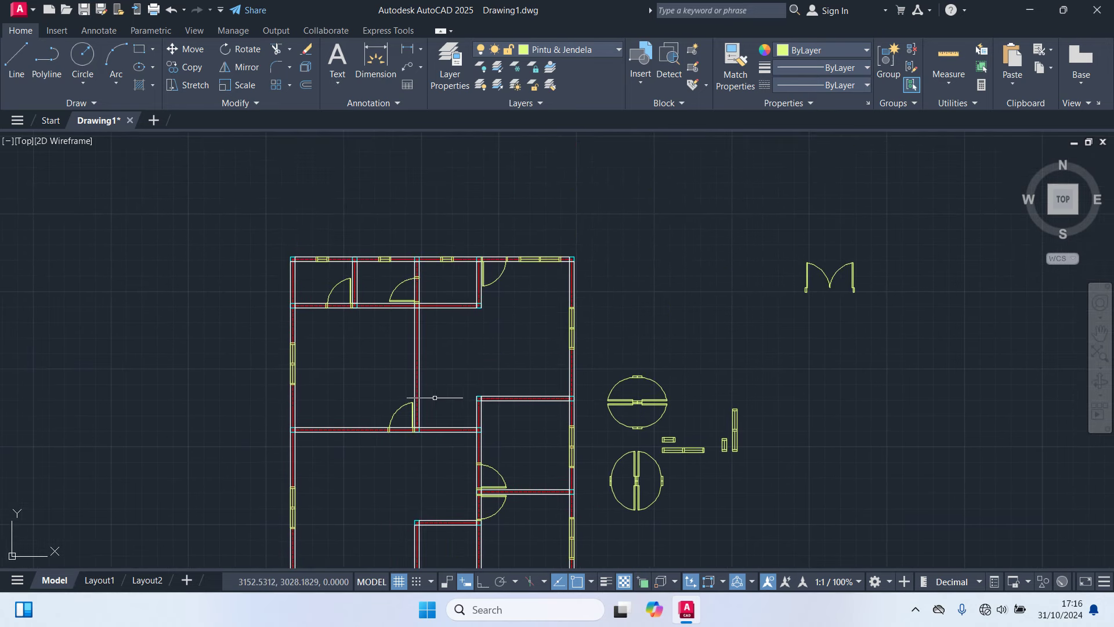
{"action": "mouse_move", "coordinate": [760, 371]}
{"action": "middle_mouse_down"}
{"action": "mouse_move", "coordinate": [734, 365]}
{"action": "mouse_move", "coordinate": [699, 312]}
{"action": "middle_mouse_up"}
{"action": "left_click_drag", "start_coordinate": [853, 279], "coordinate": [697, 153]}
{"action": "left_click", "coordinate": [784, 484]}
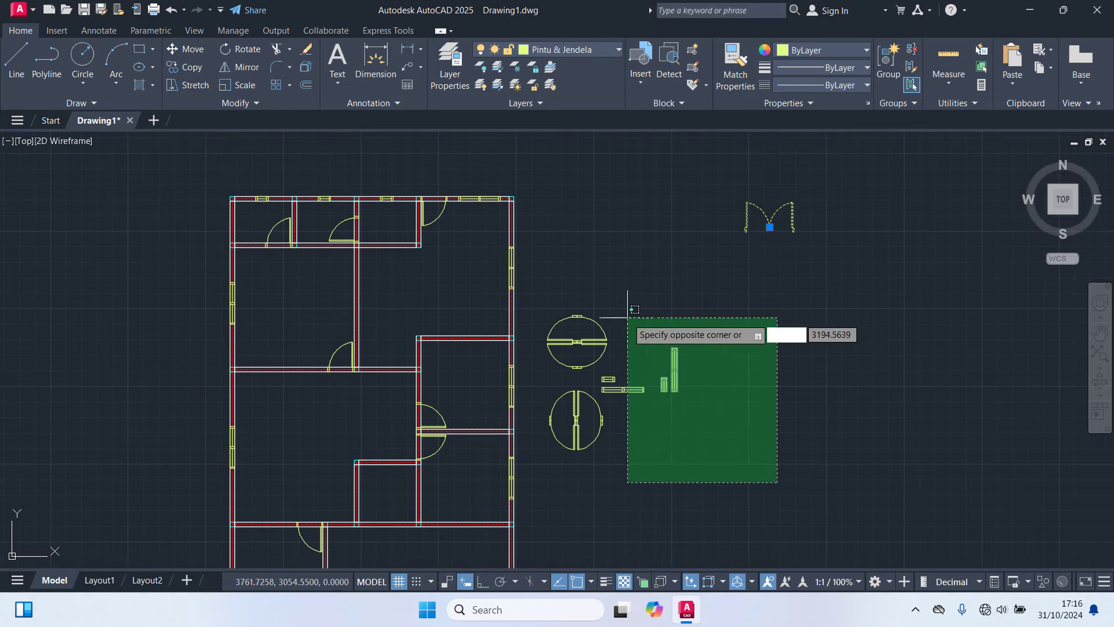
{"action": "left_click", "coordinate": [545, 254]}
{"action": "key", "text": "Delete"}
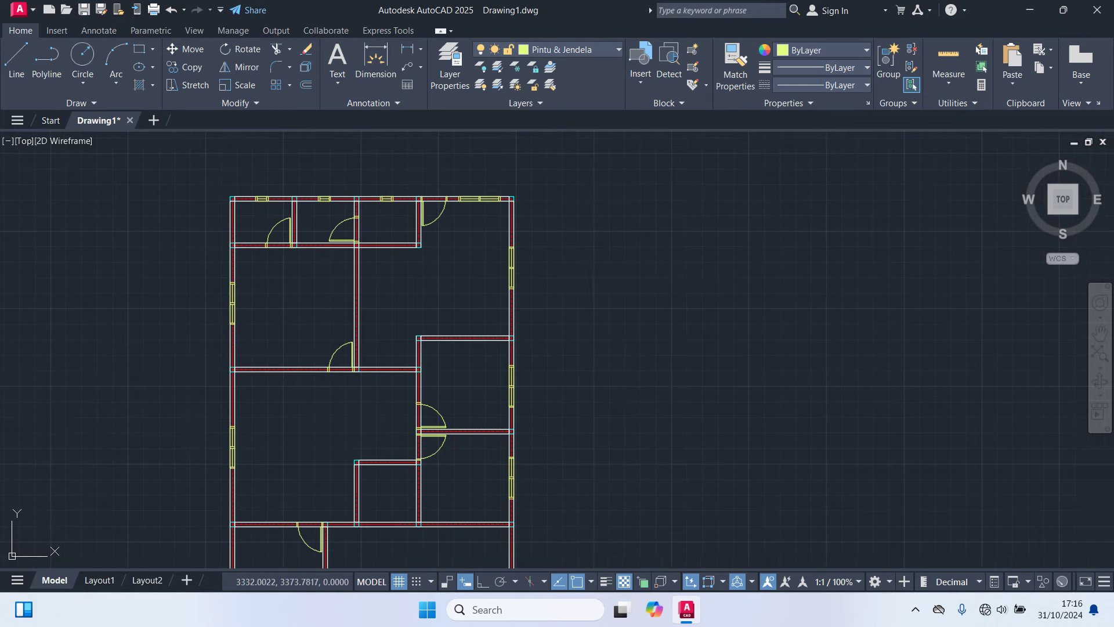
{"action": "scroll", "coordinate": [585, 316], "scroll_direction": "down", "scroll_amount": 3}
{"action": "scroll", "coordinate": [582, 321], "scroll_direction": "up", "scroll_amount": 1}
{"action": "middle_click_drag", "start_coordinate": [582, 321], "coordinate": [659, 278]}
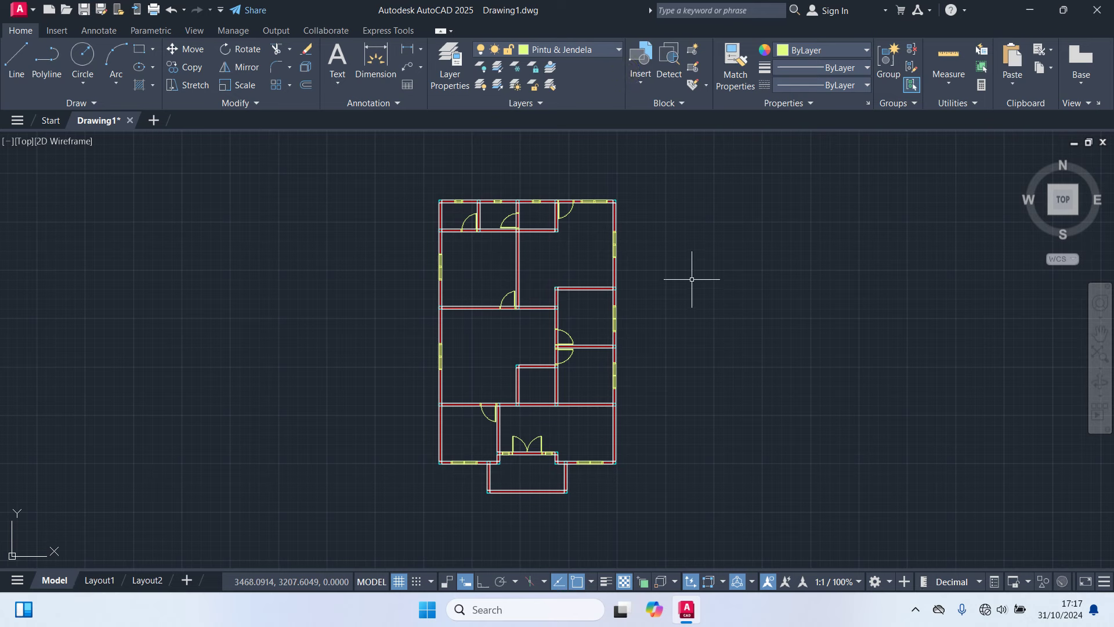
Step: Trim the porch's inner left and bottom wall lines and the wall between the two doors
{"action": "type", "text": "tr"}
{"action": "key", "text": "Return"}
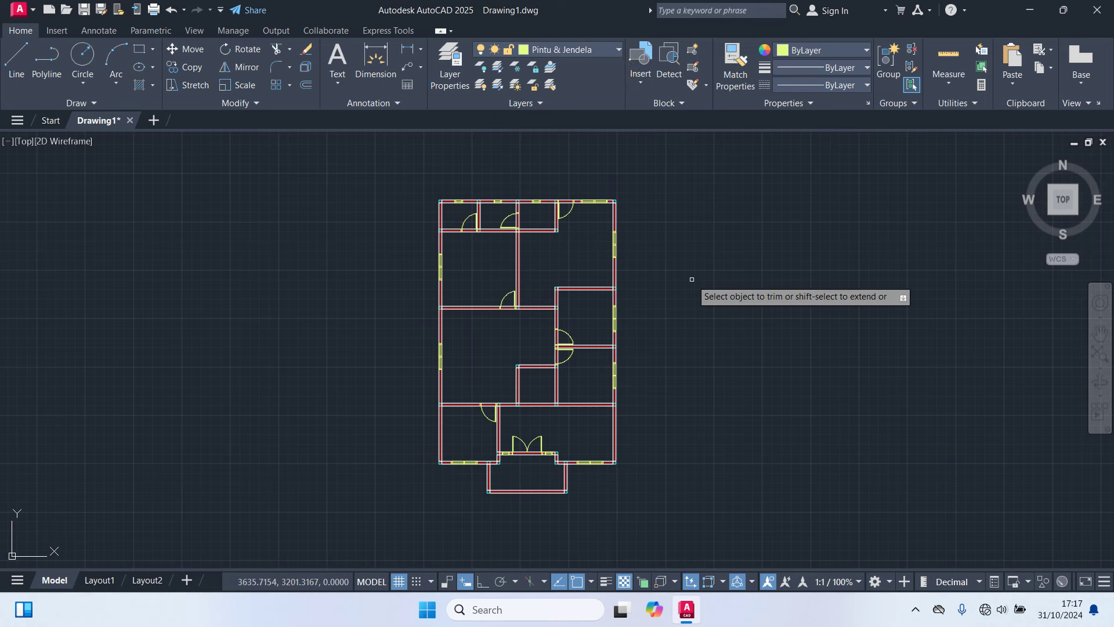
{"action": "scroll", "coordinate": [522, 446], "scroll_direction": "up", "scroll_amount": 5}
{"action": "middle_click_drag", "start_coordinate": [512, 494], "coordinate": [513, 316]}
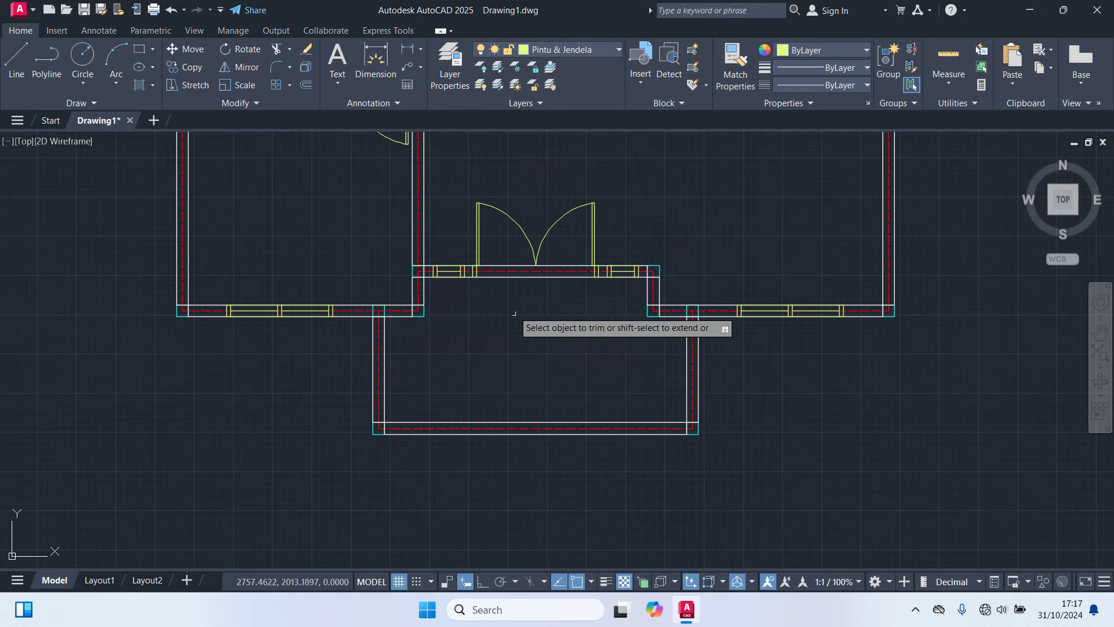
{"action": "left_click", "coordinate": [385, 388]}
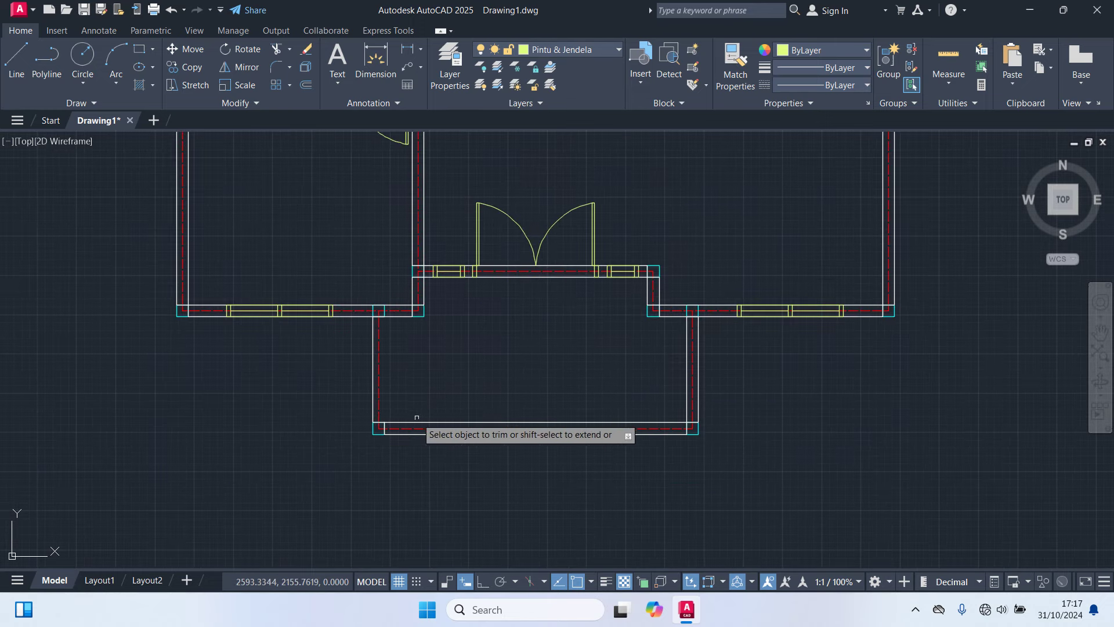
{"action": "left_click", "coordinate": [420, 422]}
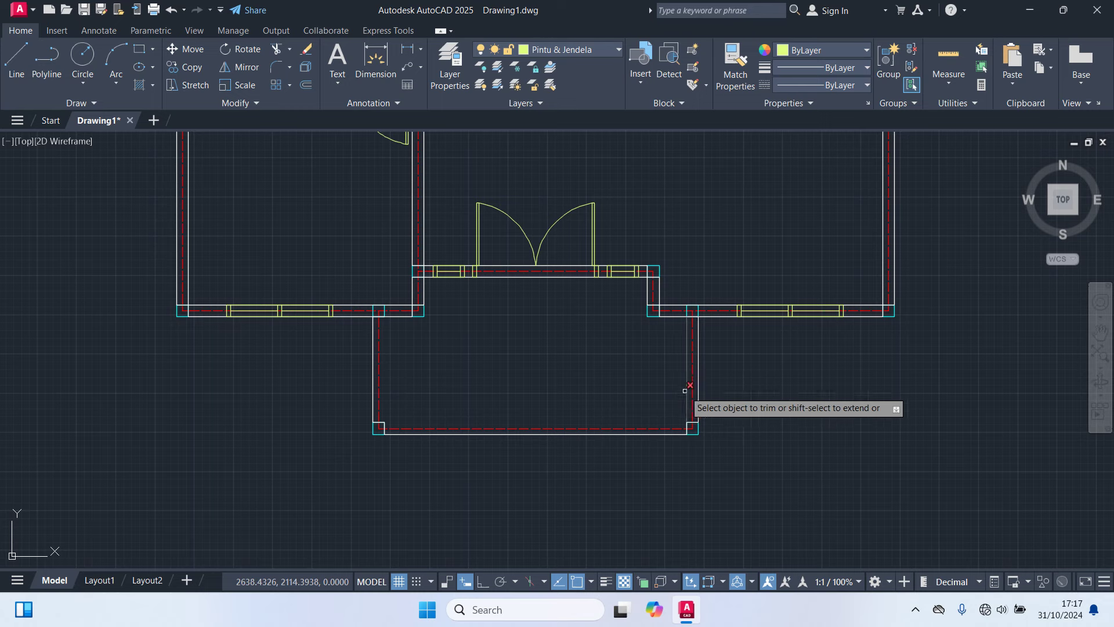
{"action": "left_click", "coordinate": [559, 273]}
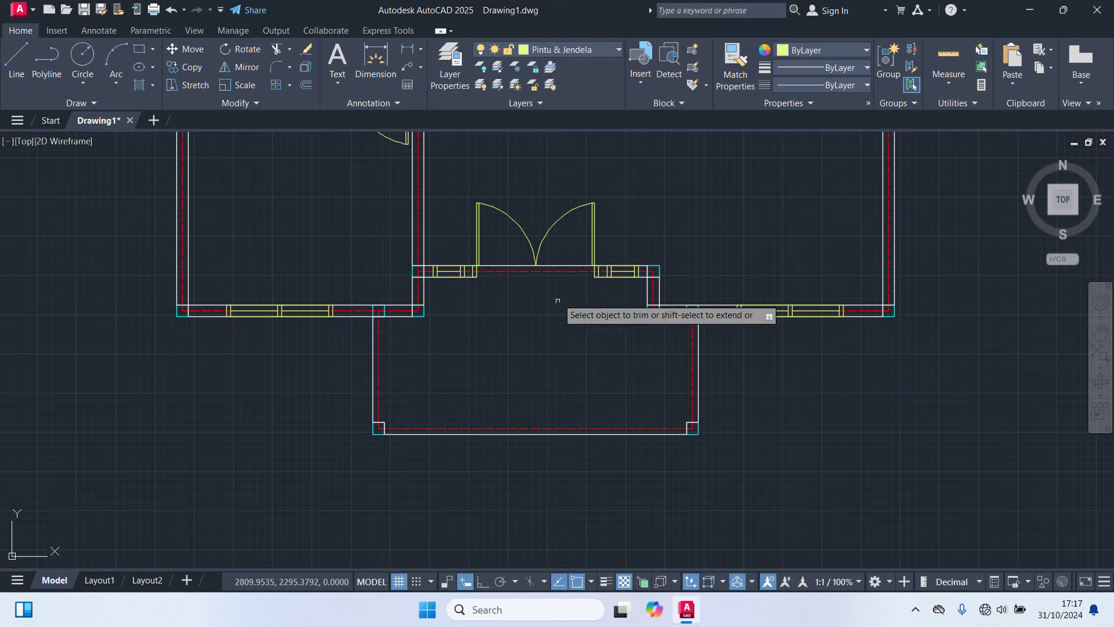
Step: Trim the wall segments beside the lower and upper doors and across the left door opening
{"action": "middle_click_drag", "start_coordinate": [812, 179], "coordinate": [777, 384]}
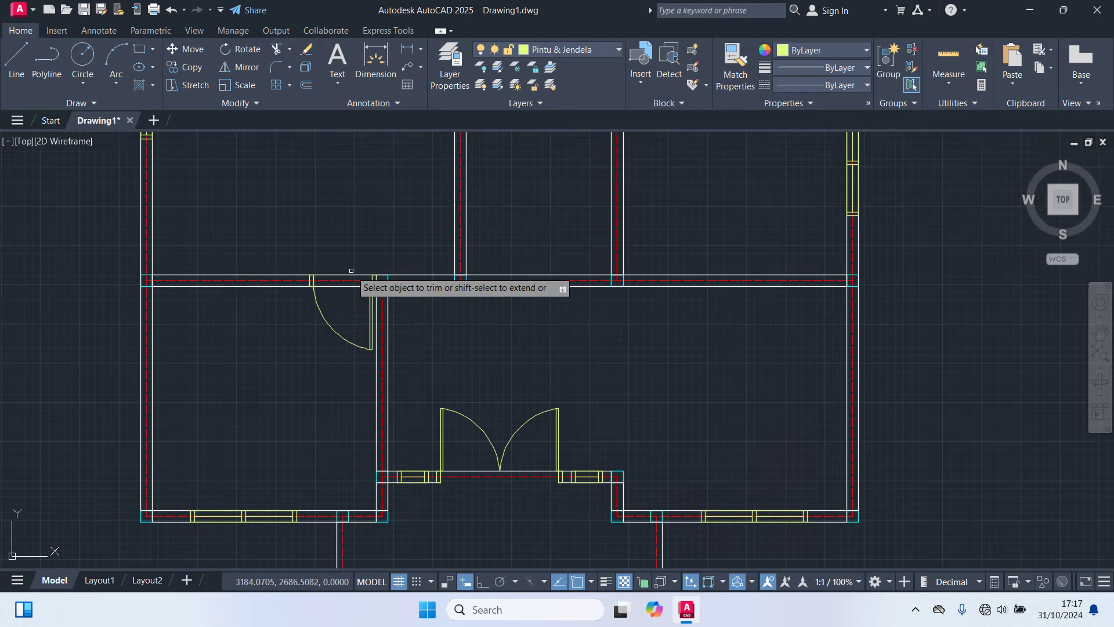
{"action": "scroll", "coordinate": [496, 372], "scroll_direction": "down", "scroll_amount": 2}
{"action": "scroll", "coordinate": [581, 377], "scroll_direction": "up", "scroll_amount": 1}
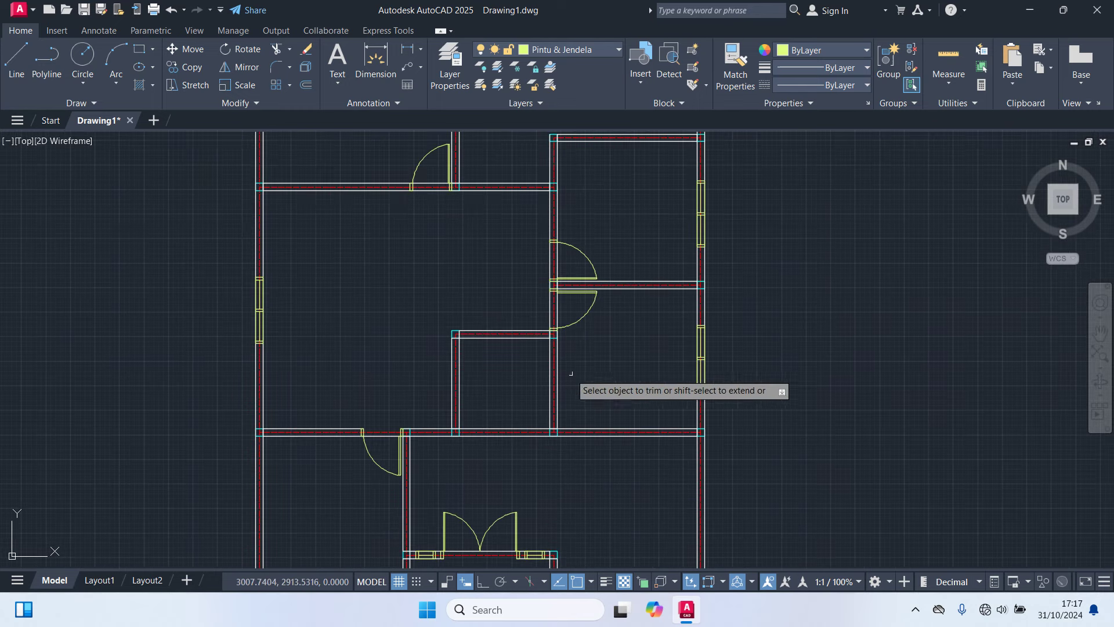
{"action": "scroll", "coordinate": [543, 319], "scroll_direction": "up", "scroll_amount": 1}
{"action": "left_click", "coordinate": [553, 328]}
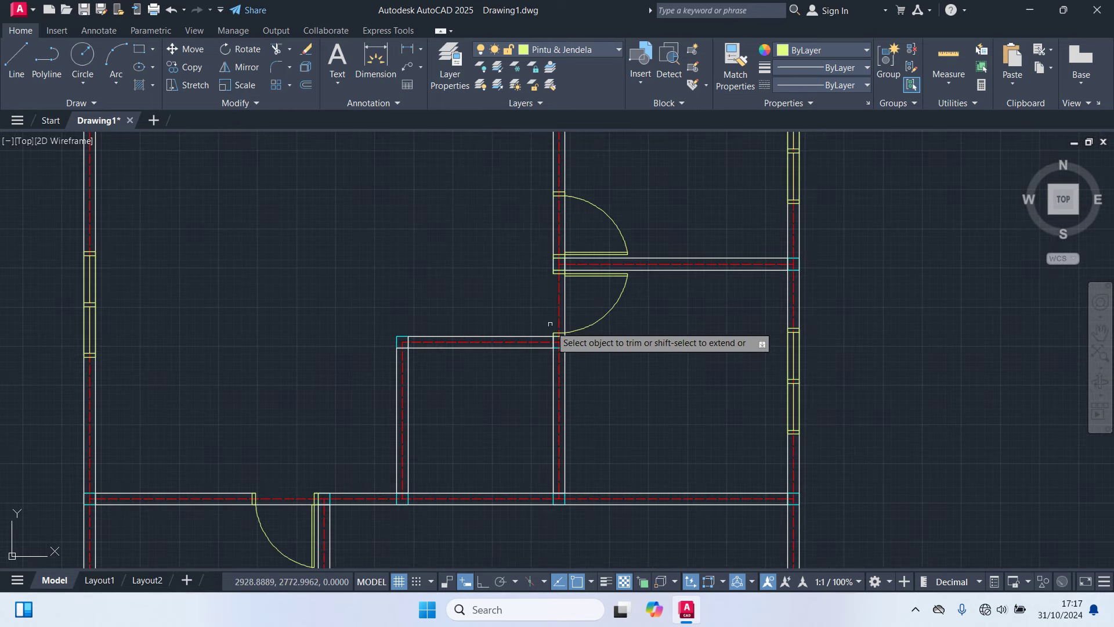
{"action": "left_click", "coordinate": [555, 224]}
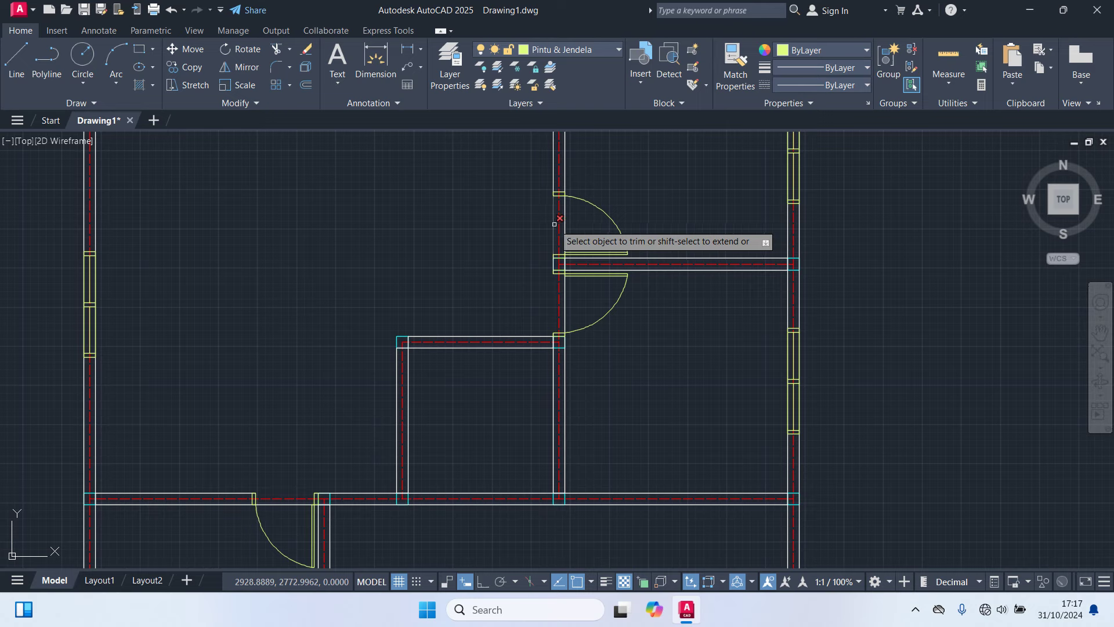
{"action": "scroll", "coordinate": [497, 229], "scroll_direction": "down", "scroll_amount": 2}
{"action": "scroll", "coordinate": [419, 348], "scroll_direction": "up", "scroll_amount": 1}
{"action": "scroll", "coordinate": [419, 347], "scroll_direction": "up", "scroll_amount": 1}
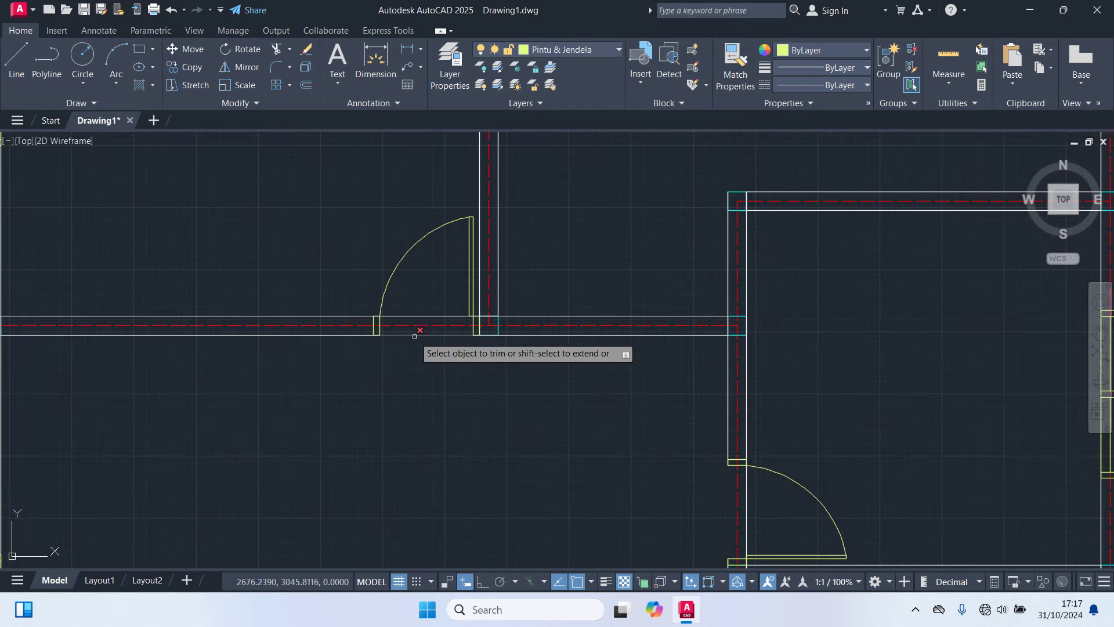
{"action": "scroll", "coordinate": [415, 348], "scroll_direction": "down", "scroll_amount": 2}
{"action": "middle_click_drag", "start_coordinate": [498, 334], "coordinate": [495, 444]}
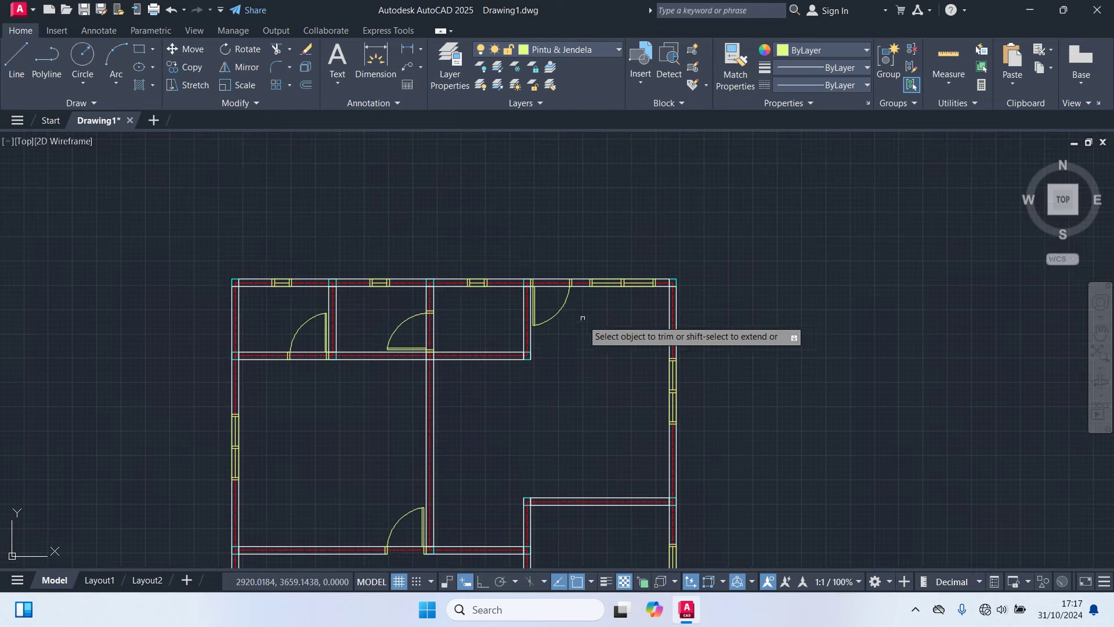
{"action": "scroll", "coordinate": [574, 299], "scroll_direction": "up", "scroll_amount": 2}
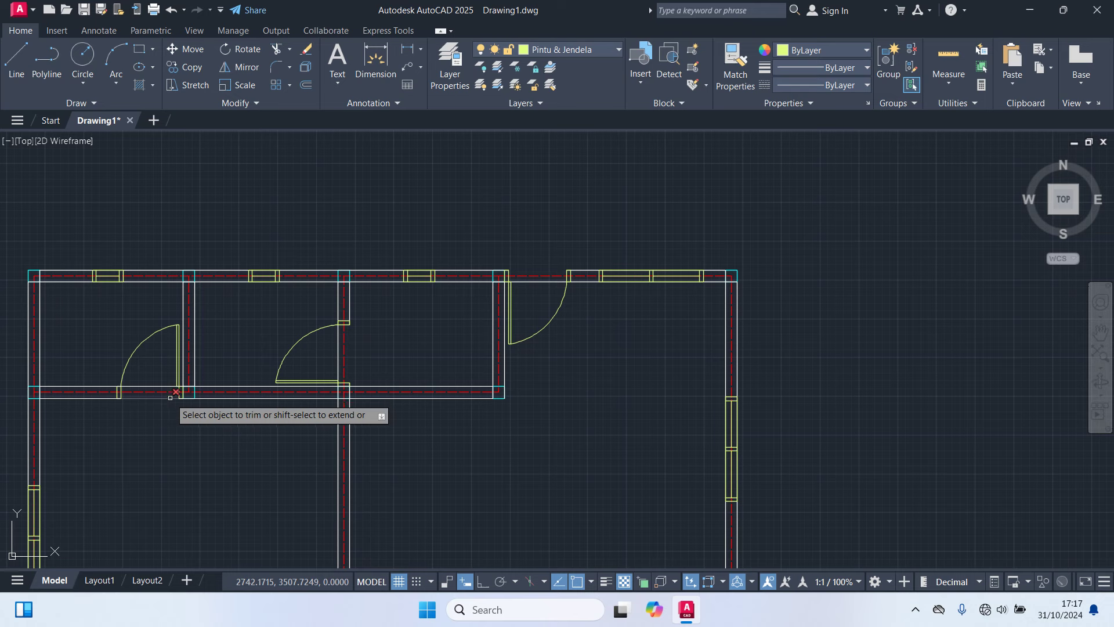
{"action": "left_click", "coordinate": [170, 397]}
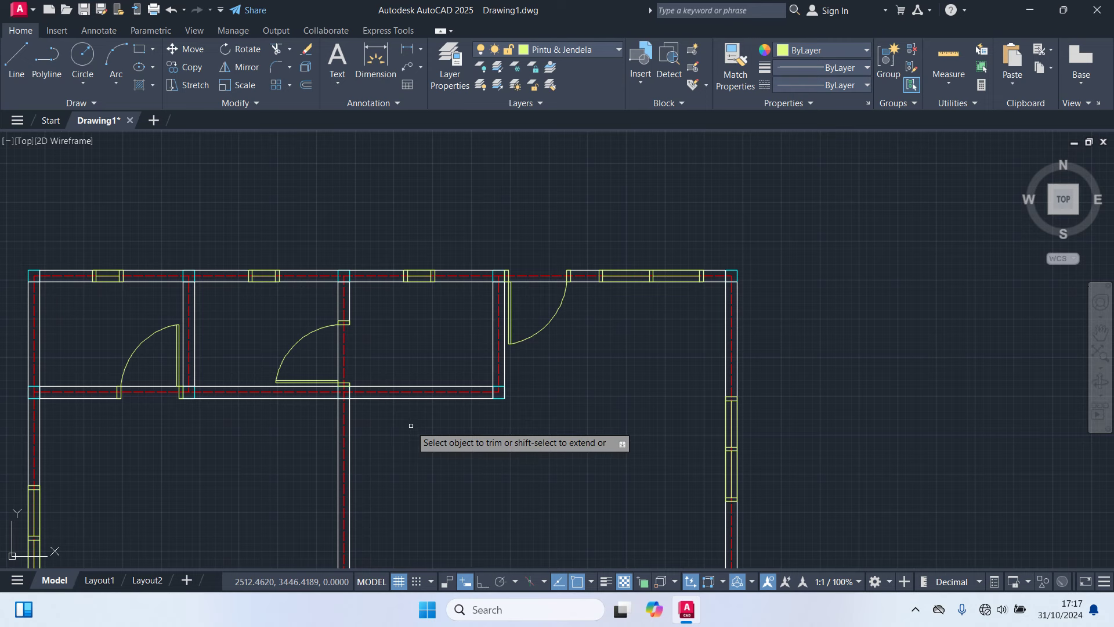
{"action": "scroll", "coordinate": [411, 426], "scroll_direction": "down", "scroll_amount": 2}
{"action": "middle_click_drag", "start_coordinate": [413, 430], "coordinate": [456, 260]}
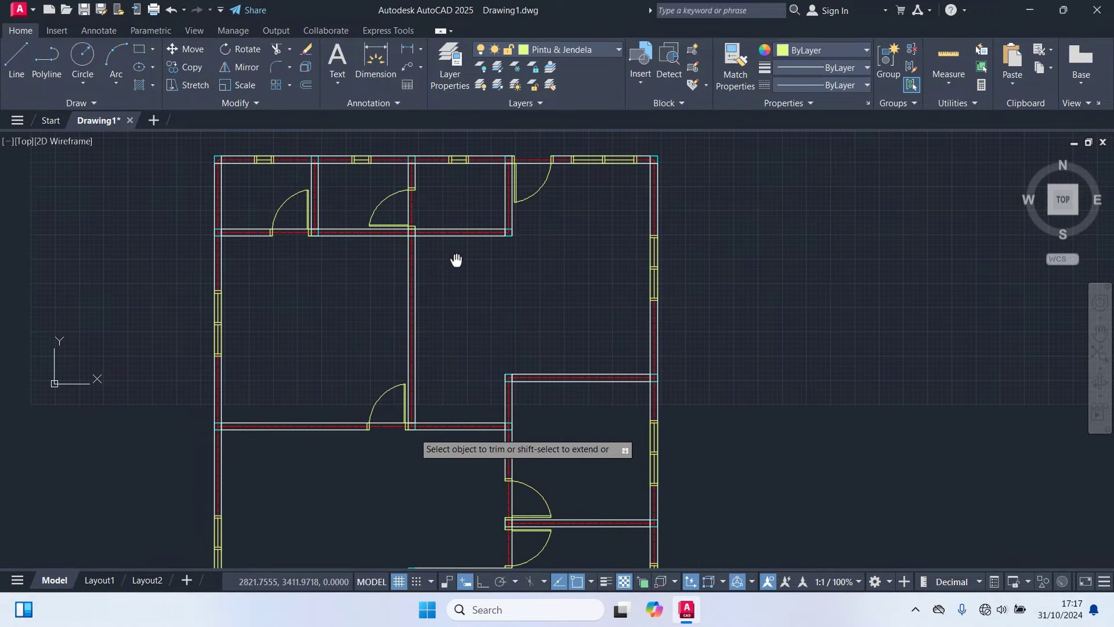
{"action": "scroll", "coordinate": [440, 226], "scroll_direction": "up", "scroll_amount": 3}
{"action": "scroll", "coordinate": [439, 226], "scroll_direction": "up", "scroll_amount": 3}
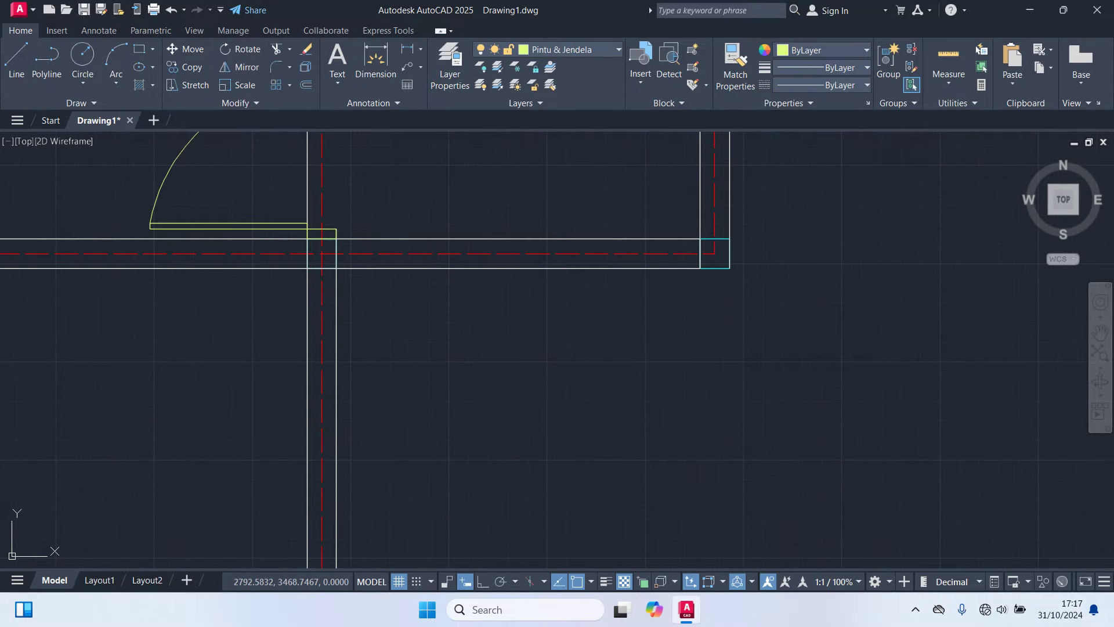
Step: Make Dinding the current layer and draw a vertical line across the horizontal wall
{"action": "left_click", "coordinate": [548, 51]}
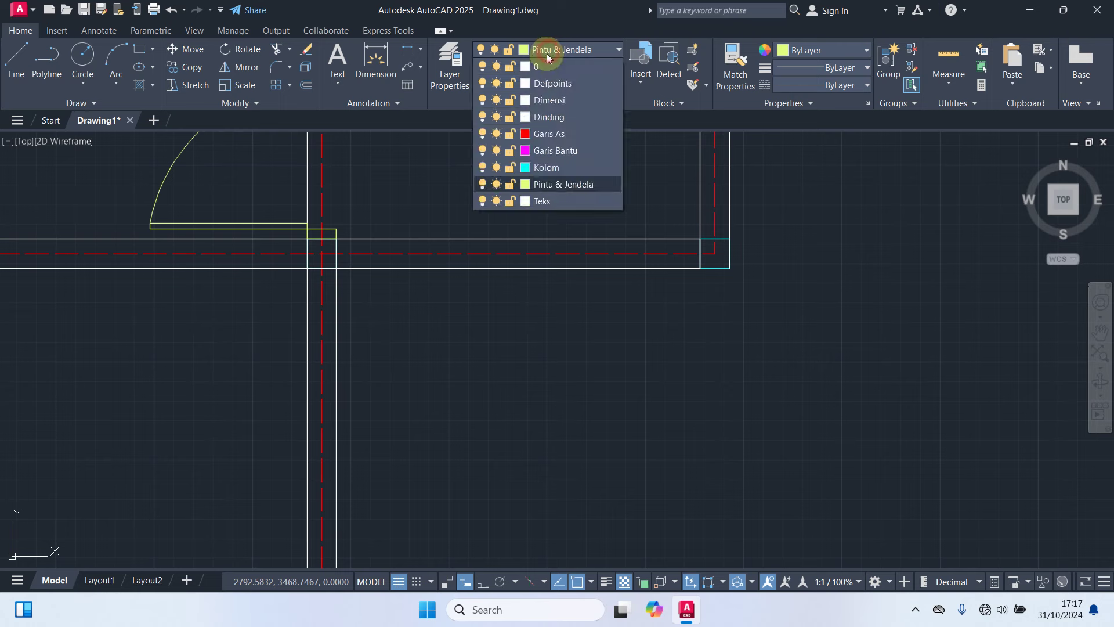
{"action": "left_click", "coordinate": [549, 115]}
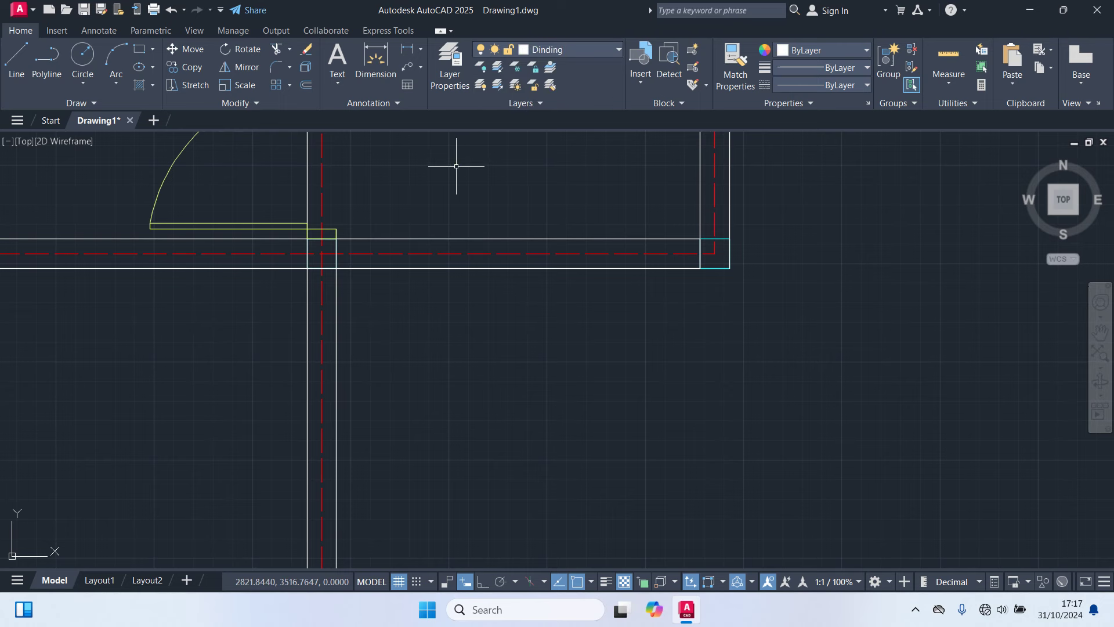
{"action": "type", "text": "l"}
{"action": "key", "text": "Return"}
{"action": "scroll", "coordinate": [372, 244], "scroll_direction": "up", "scroll_amount": 3}
{"action": "scroll", "coordinate": [322, 248], "scroll_direction": "up", "scroll_amount": 2}
{"action": "scroll", "coordinate": [296, 224], "scroll_direction": "up", "scroll_amount": 3}
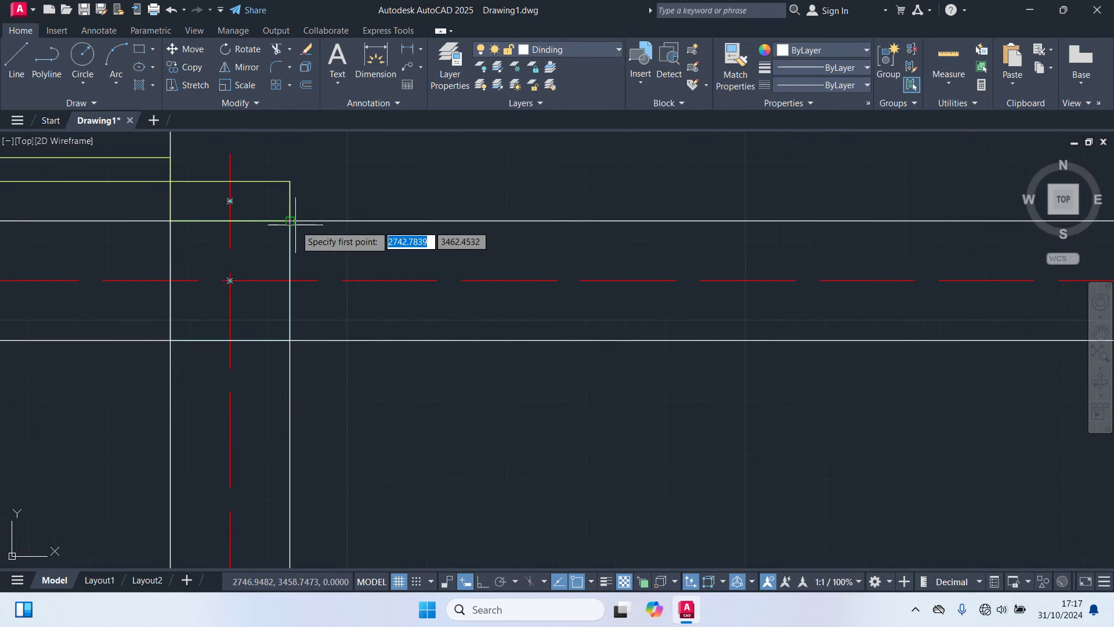
{"action": "left_click", "coordinate": [290, 221]}
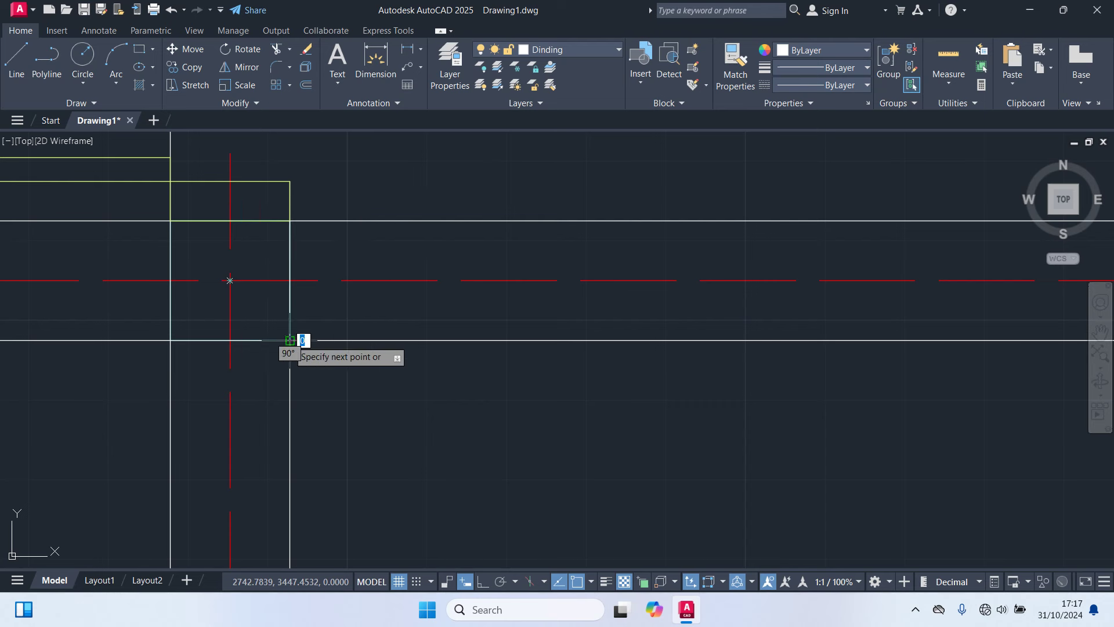
{"action": "left_click", "coordinate": [290, 340]}
{"action": "key", "text": "Escape"}
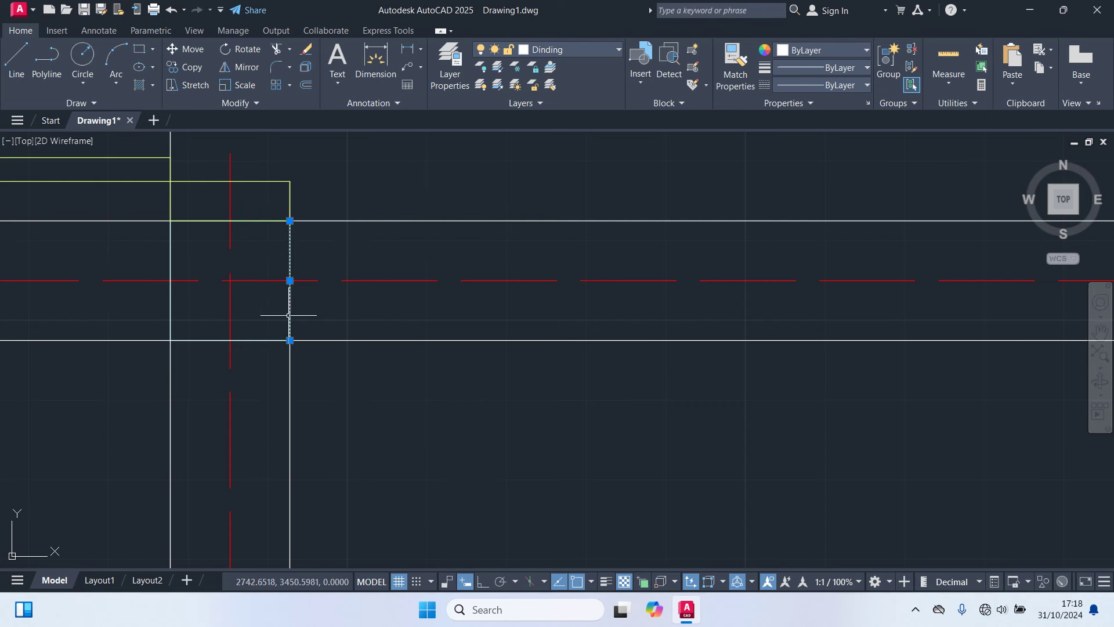
Step: Move the new end line by its midpoint onto the red centreline
{"action": "type", "text": "m"}
{"action": "key", "text": "Return"}
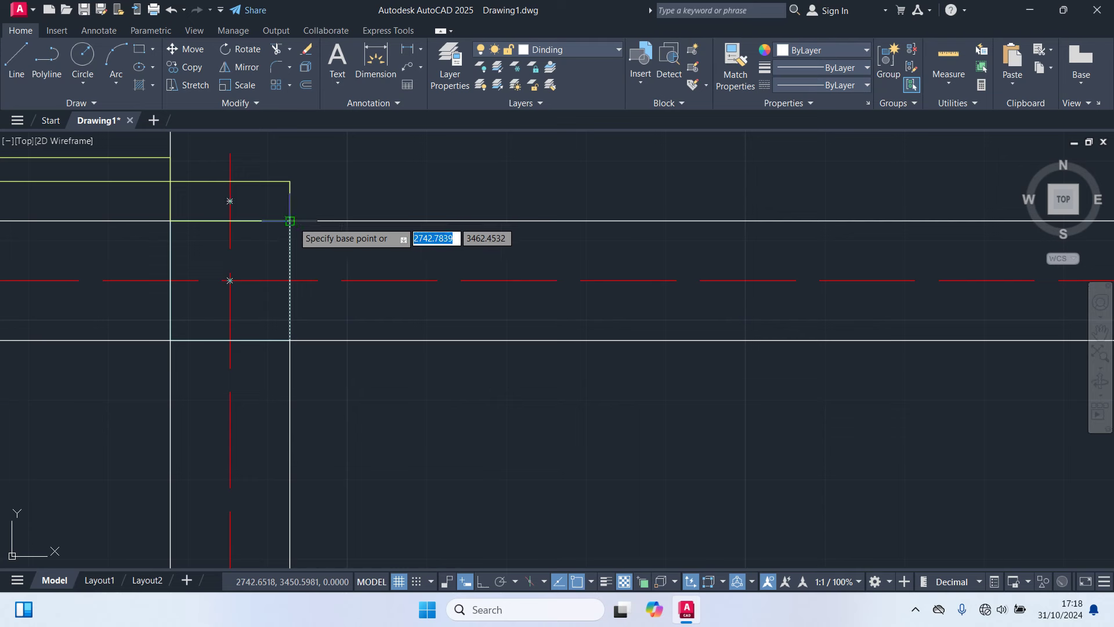
{"action": "left_click", "coordinate": [290, 222]}
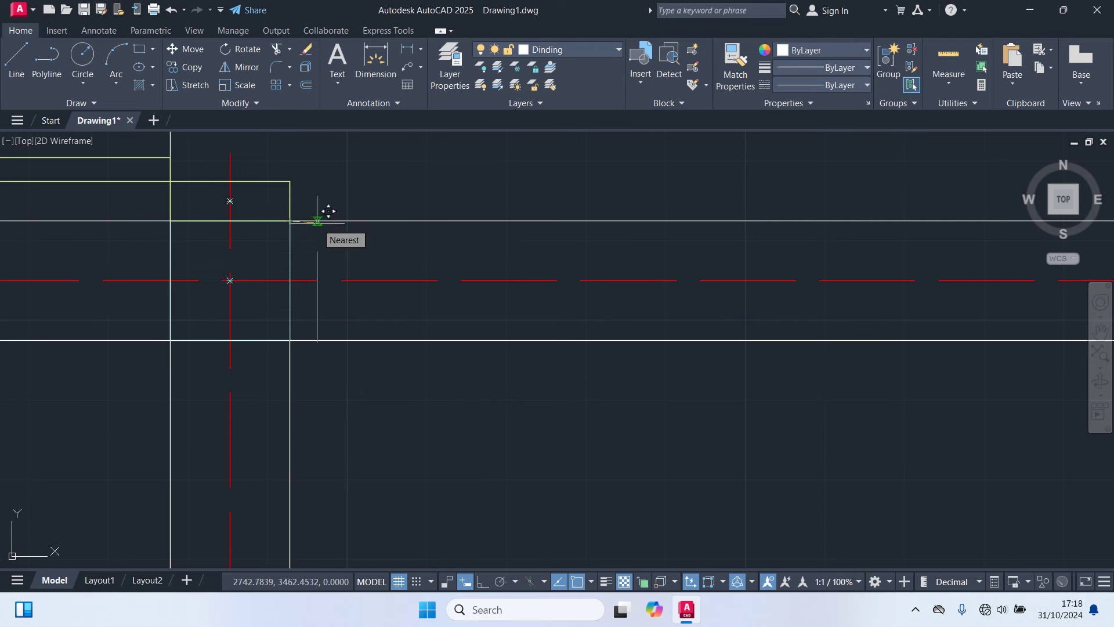
{"action": "key", "text": "Escape"}
{"action": "left_click", "coordinate": [290, 242]}
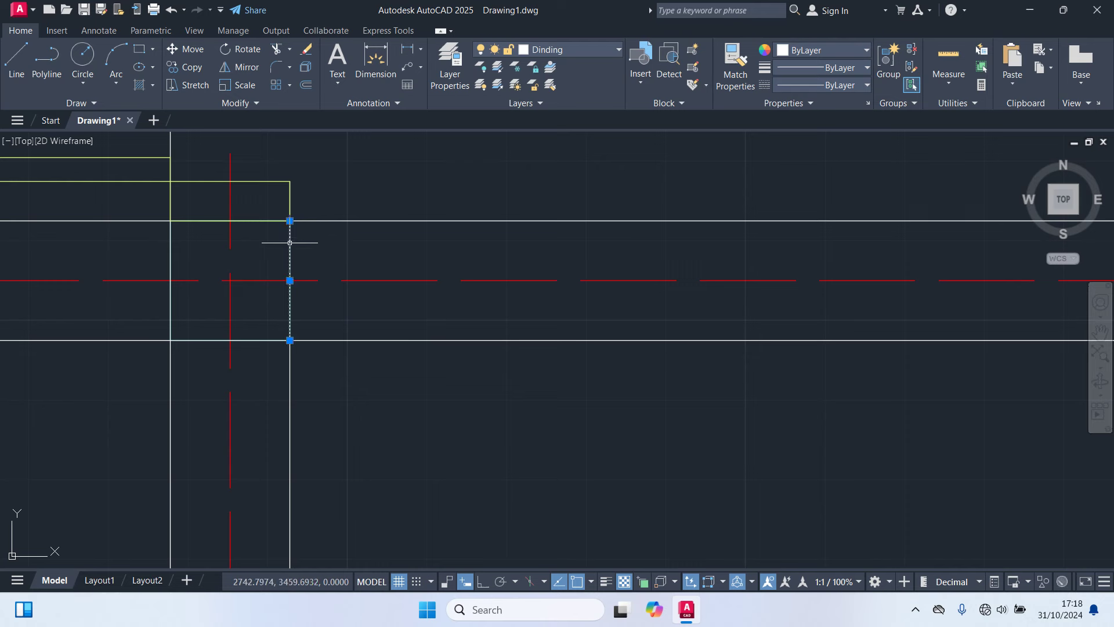
{"action": "type", "text": "m"}
{"action": "key", "text": "Return"}
{"action": "left_click", "coordinate": [290, 281]}
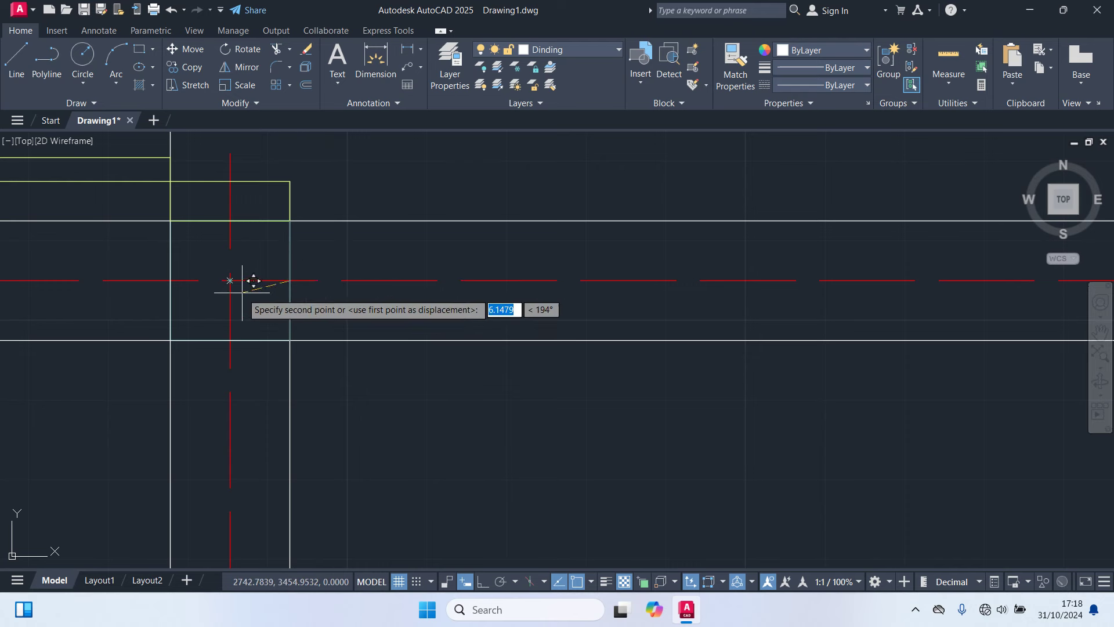
{"action": "left_click", "coordinate": [230, 281]}
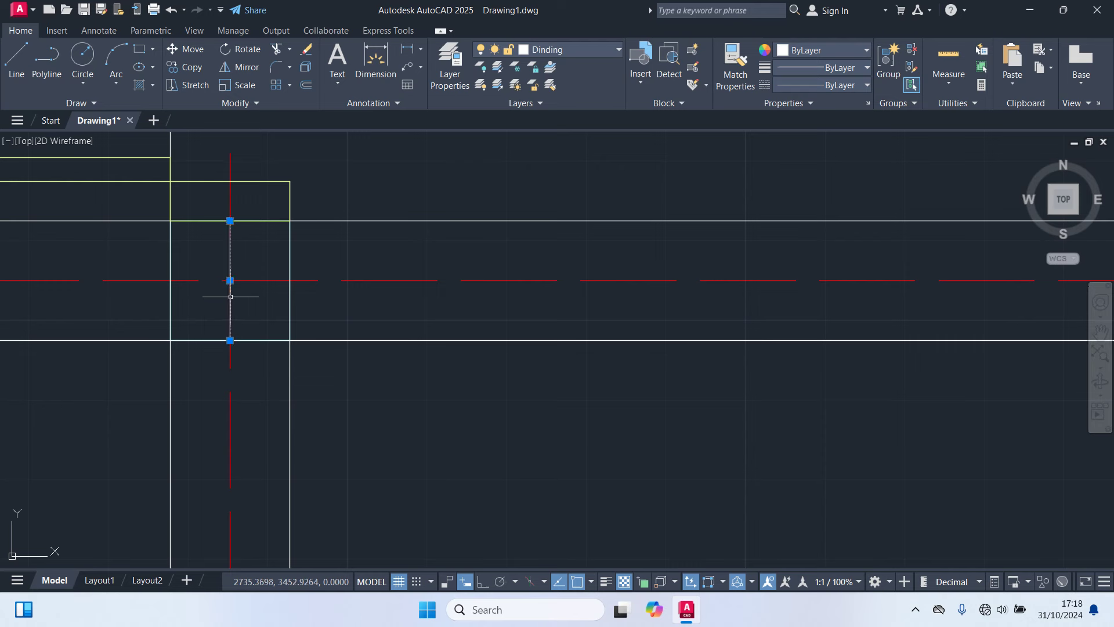
Step: Move the end line 100 units to the right of the centreline
{"action": "type", "text": "m"}
{"action": "key", "text": "Return"}
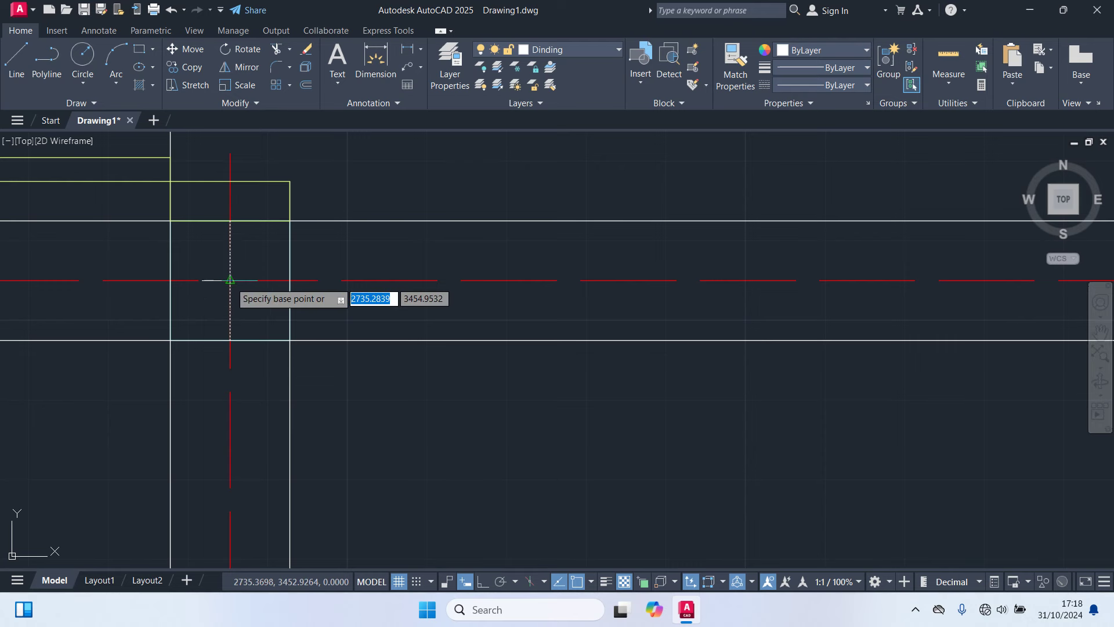
{"action": "left_click", "coordinate": [230, 281]}
{"action": "type", "text": "100"}
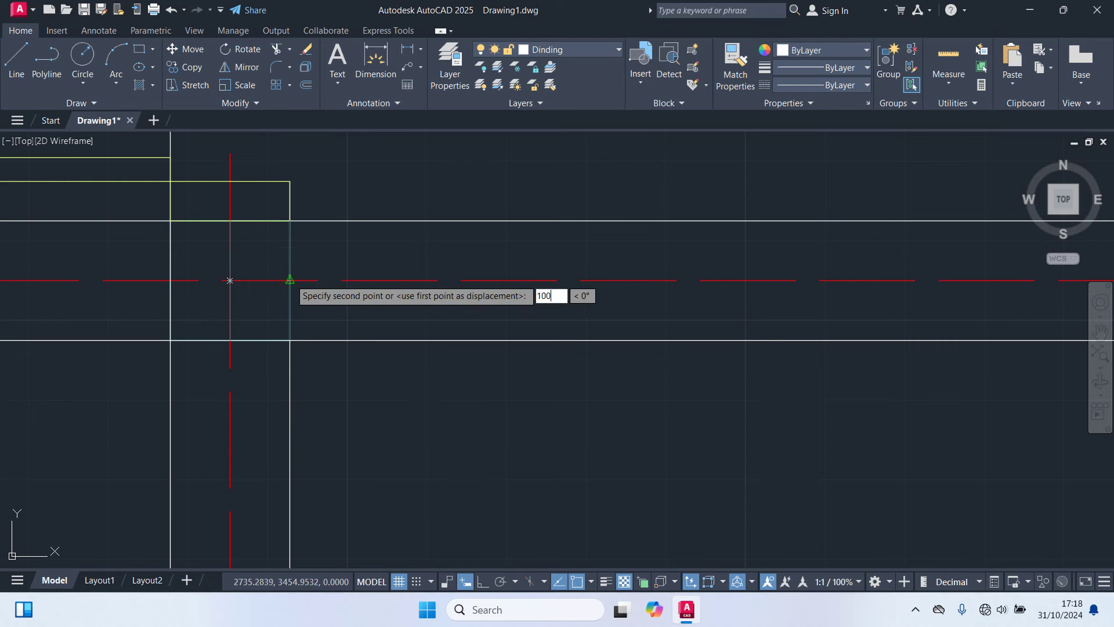
{"action": "key", "text": "Return"}
{"action": "scroll", "coordinate": [348, 290], "scroll_direction": "down", "scroll_amount": 1}
{"action": "scroll", "coordinate": [373, 290], "scroll_direction": "down", "scroll_amount": 1}
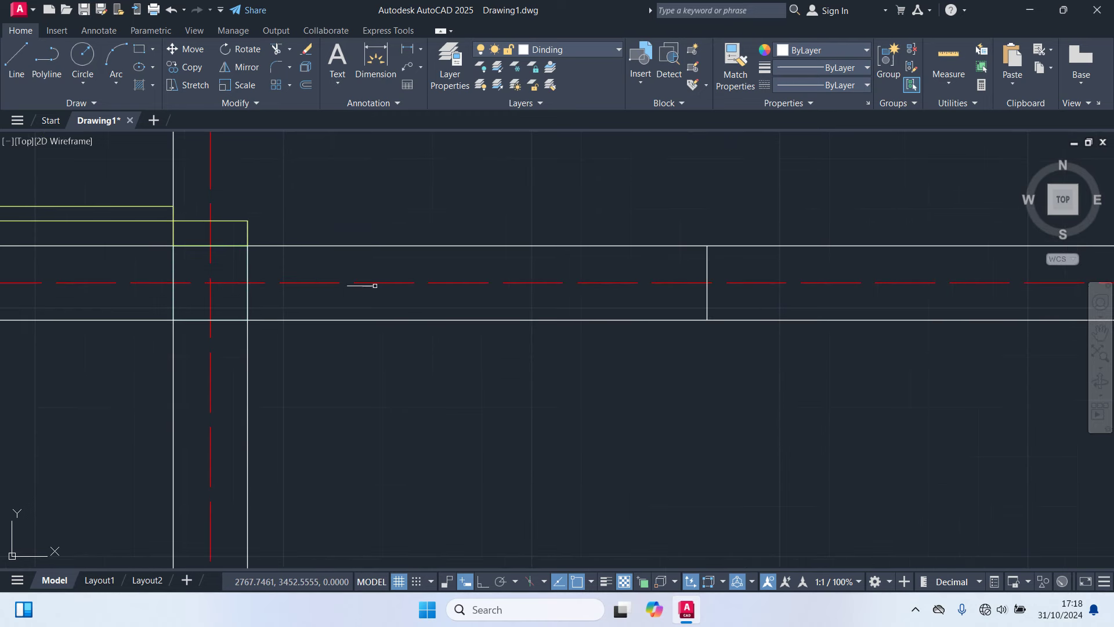
{"action": "type", "text": "tr"}
Step: Trim the upper and lower wall lines across the new opening, then finish trimming
{"action": "key", "text": "Return"}
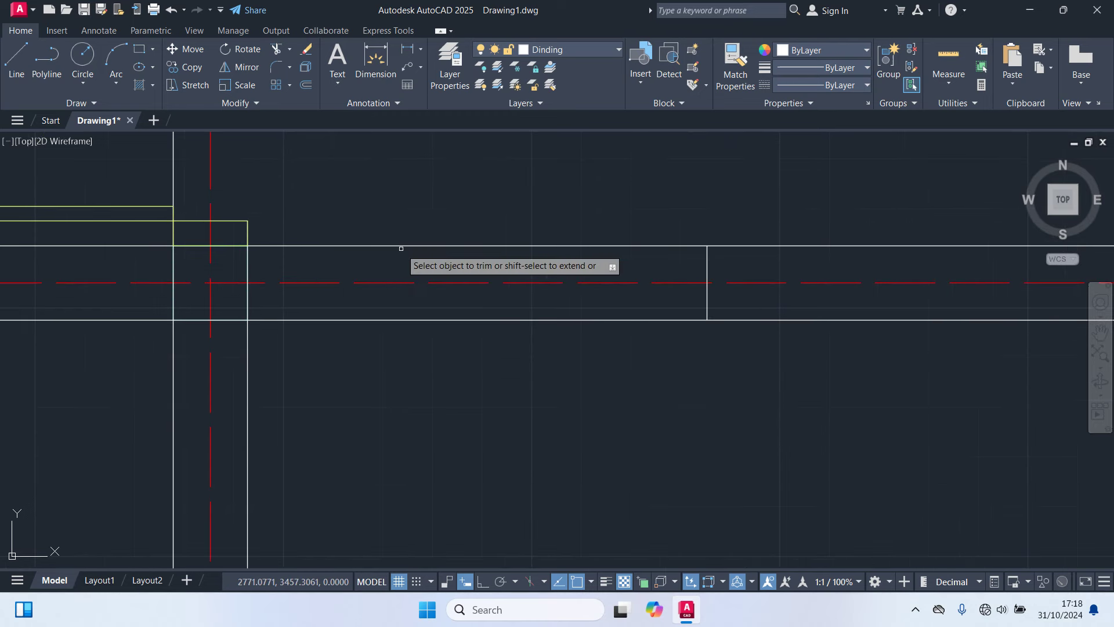
{"action": "left_click", "coordinate": [403, 246]}
{"action": "left_click", "coordinate": [402, 317]}
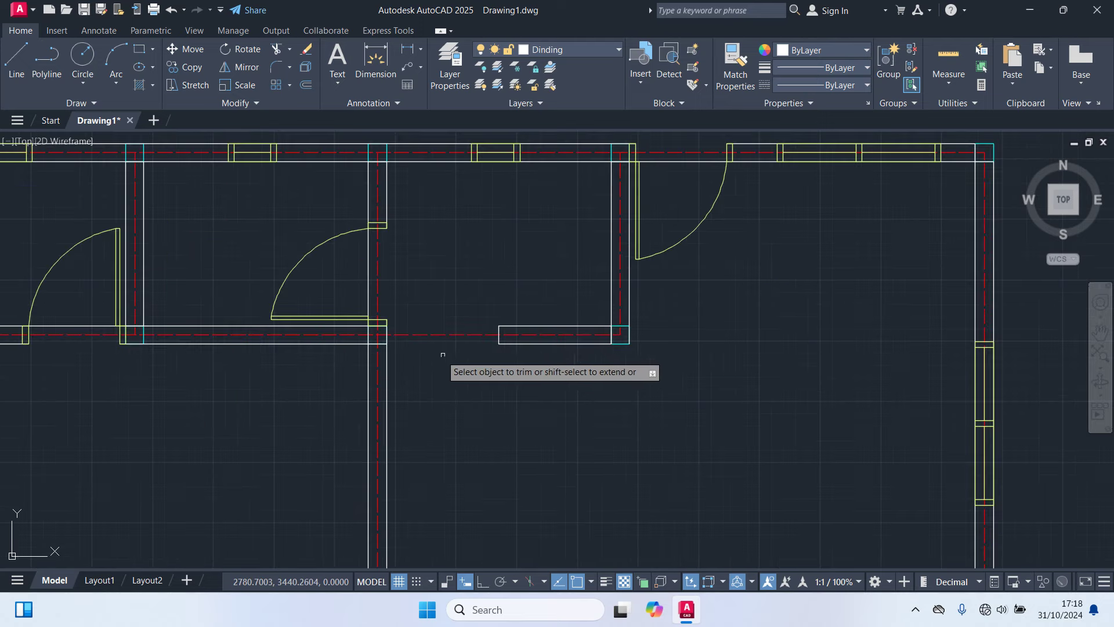
{"action": "scroll", "coordinate": [447, 368], "scroll_direction": "down", "scroll_amount": 3}
{"action": "scroll", "coordinate": [449, 373], "scroll_direction": "down", "scroll_amount": 1}
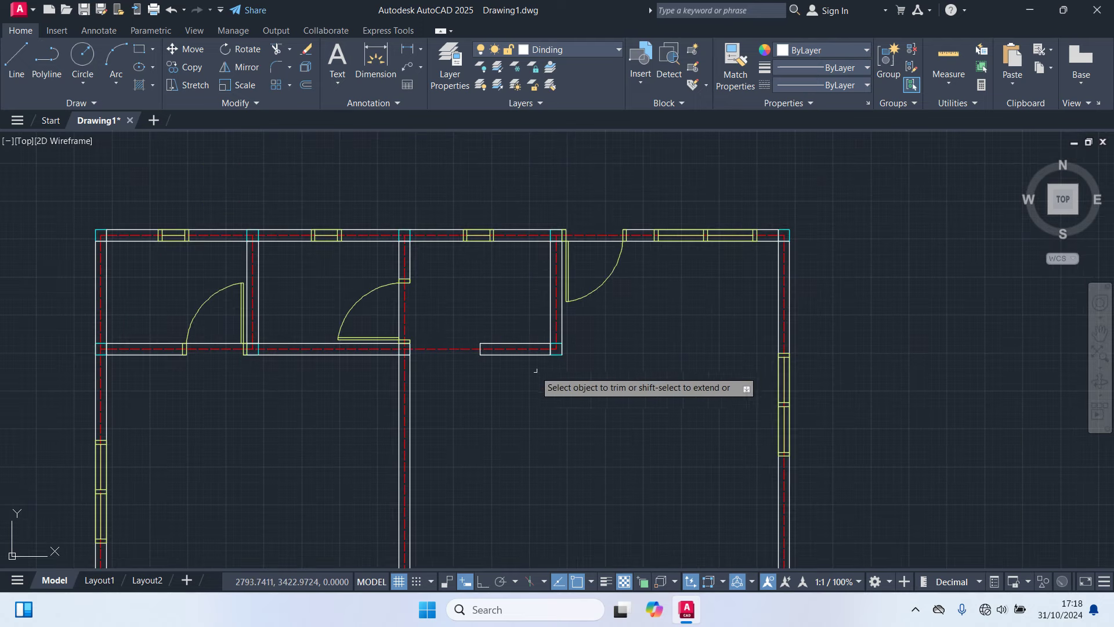
{"action": "middle_click_drag", "start_coordinate": [493, 407], "coordinate": [511, 275]}
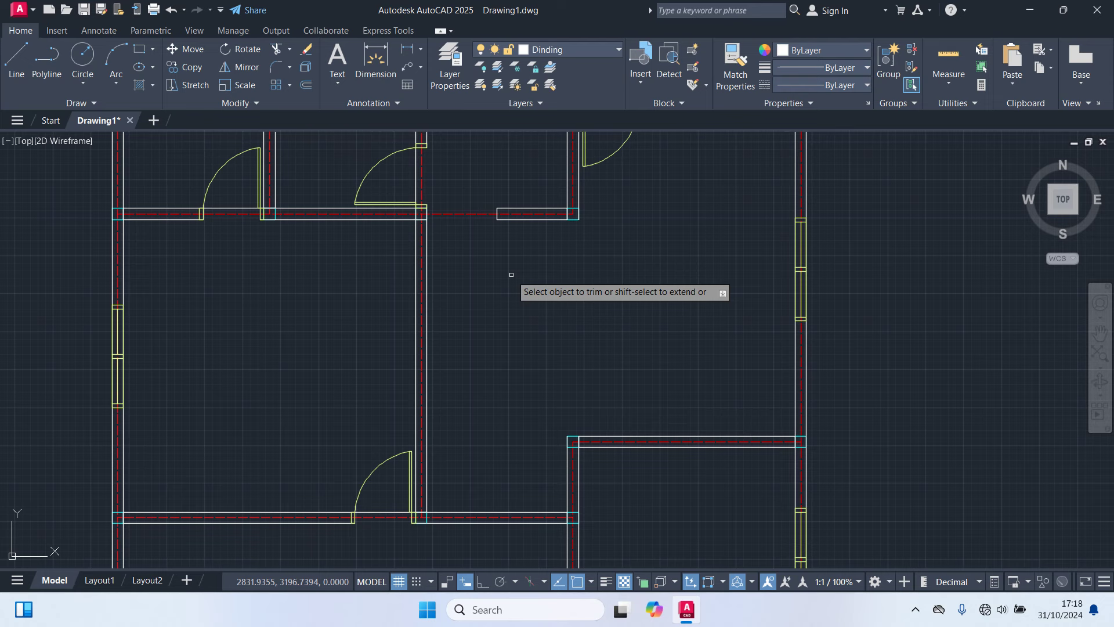
{"action": "key", "text": "Escape"}
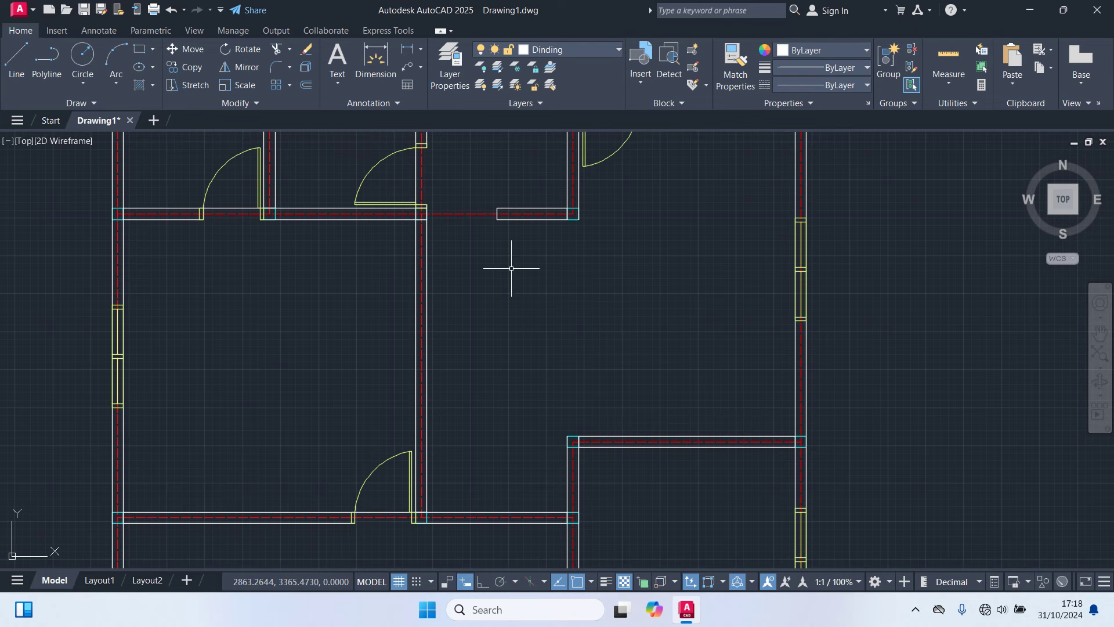
{"action": "scroll", "coordinate": [510, 250], "scroll_direction": "up", "scroll_amount": 3}
Step: Copy the wall end line to the wall corner, and again 100 units along the wall
{"action": "scroll", "coordinate": [509, 225], "scroll_direction": "up", "scroll_amount": 2}
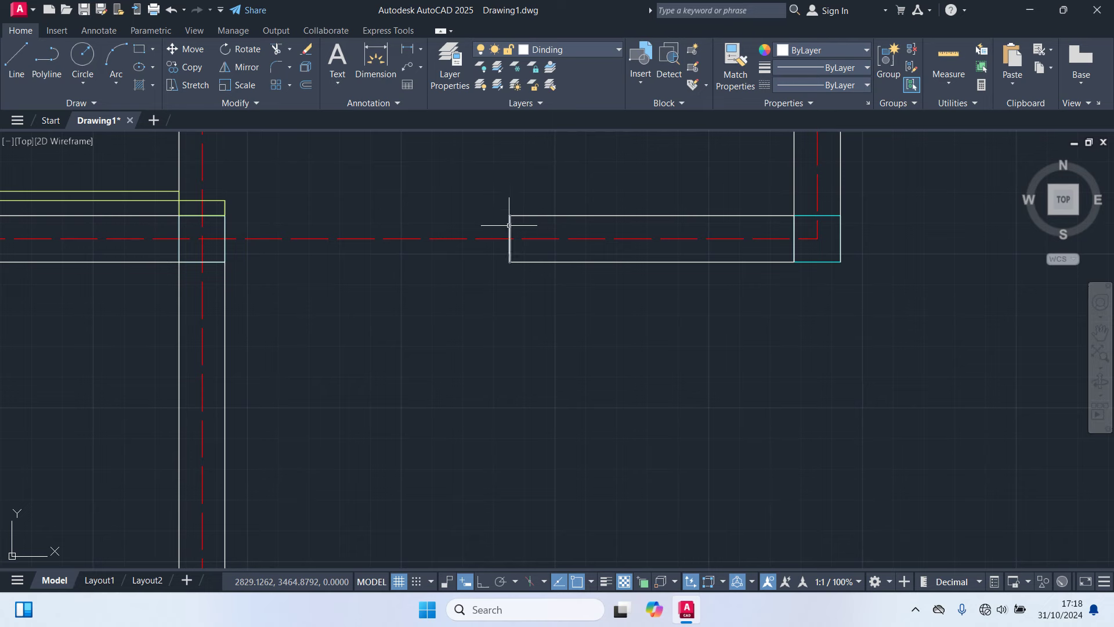
{"action": "type", "text": "co"}
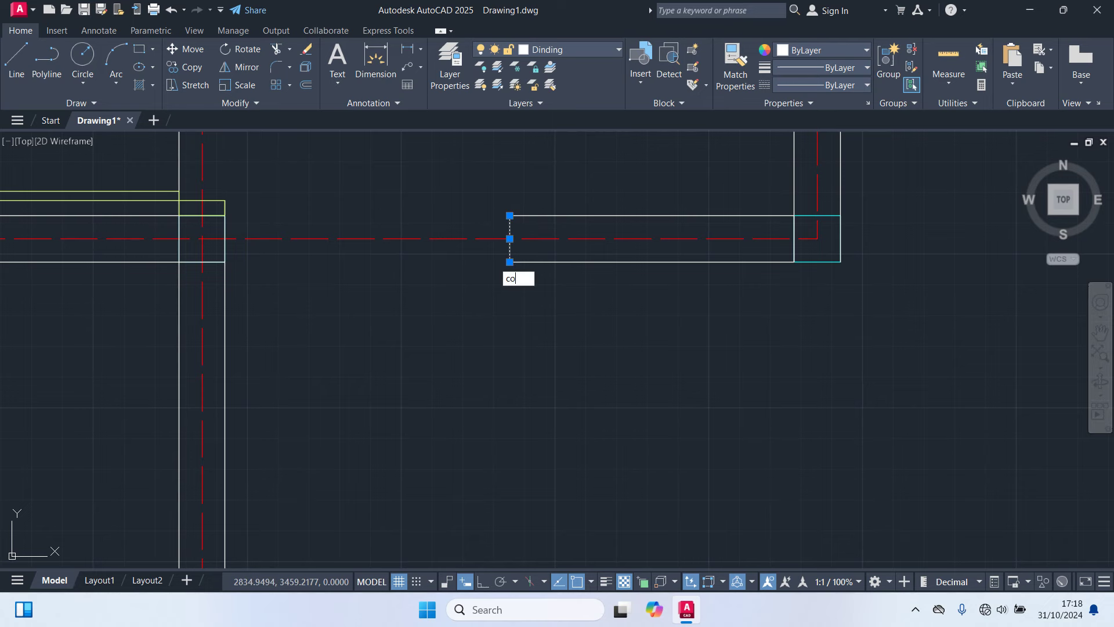
{"action": "key", "text": "Return"}
{"action": "left_click", "coordinate": [510, 216]}
{"action": "scroll", "coordinate": [481, 395], "scroll_direction": "down", "scroll_amount": 5}
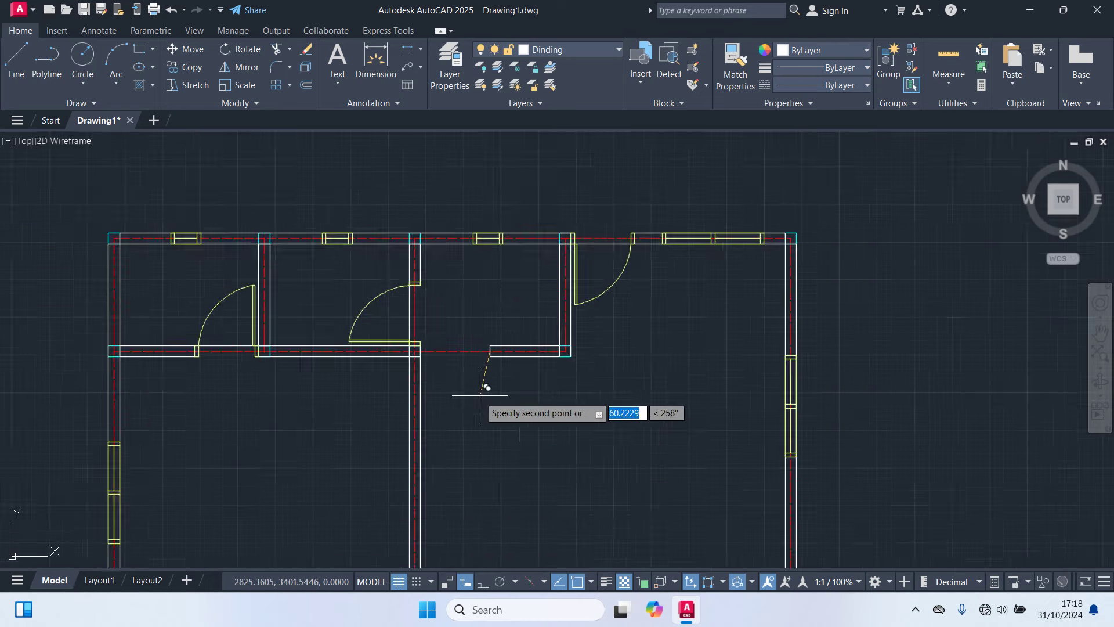
{"action": "scroll", "coordinate": [559, 249], "scroll_direction": "up", "scroll_amount": 1}
{"action": "scroll", "coordinate": [574, 323], "scroll_direction": "up", "scroll_amount": 2}
{"action": "scroll", "coordinate": [427, 448], "scroll_direction": "up", "scroll_amount": 2}
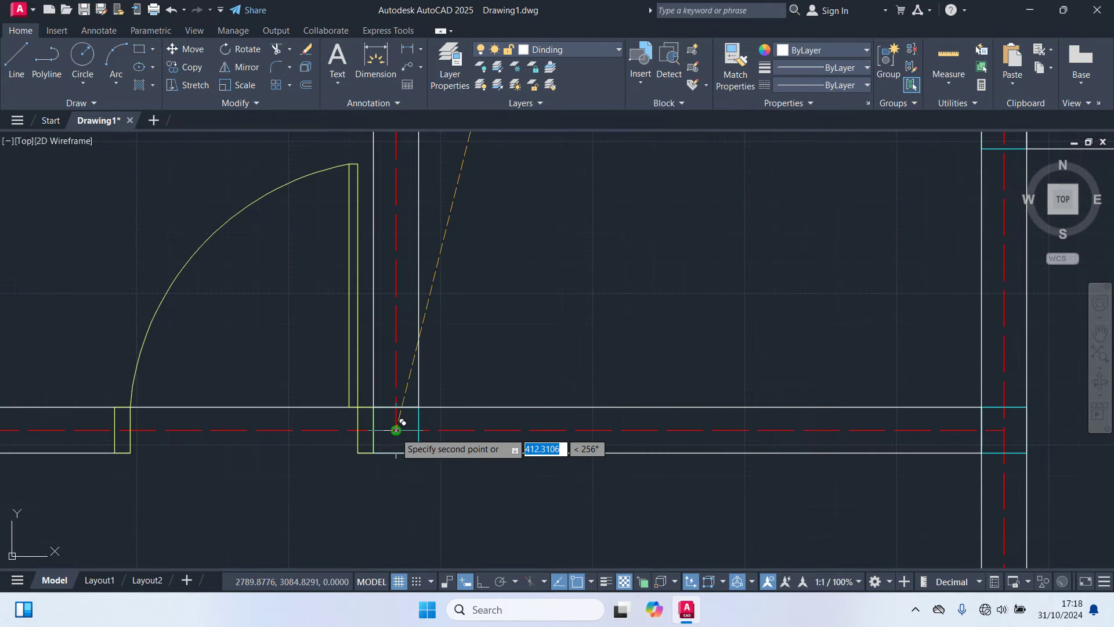
{"action": "left_click", "coordinate": [421, 479]}
{"action": "key", "text": "Return"}
{"action": "scroll", "coordinate": [401, 407], "scroll_direction": "up", "scroll_amount": 2}
{"action": "type", "text": "m"}
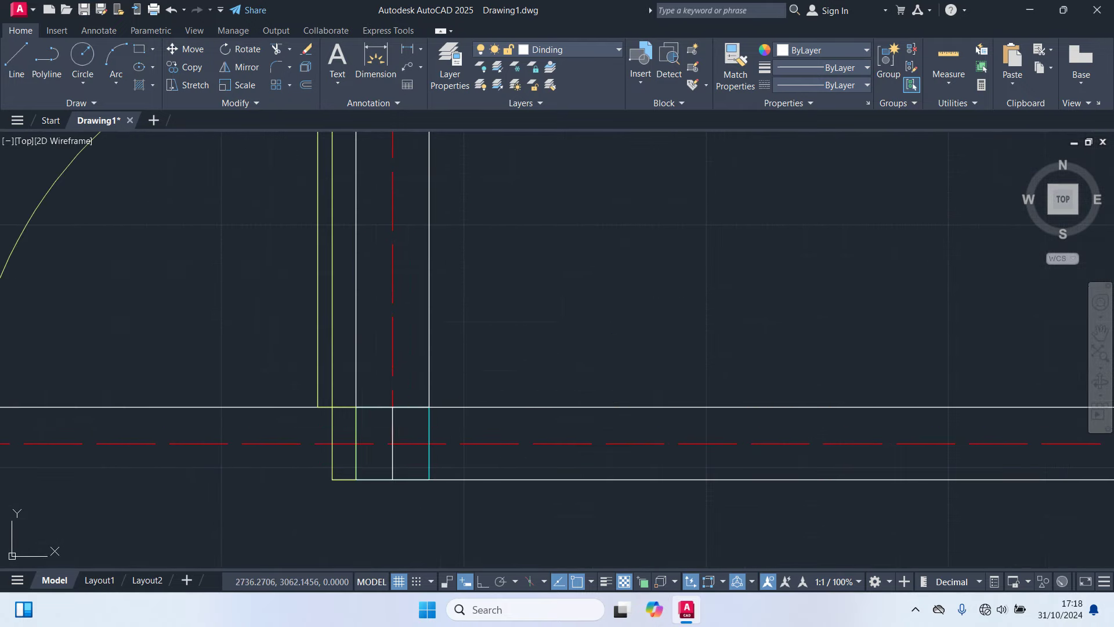
{"action": "key", "text": "Return"}
{"action": "scroll", "coordinate": [384, 470], "scroll_direction": "up", "scroll_amount": 2}
{"action": "left_click", "coordinate": [396, 429]}
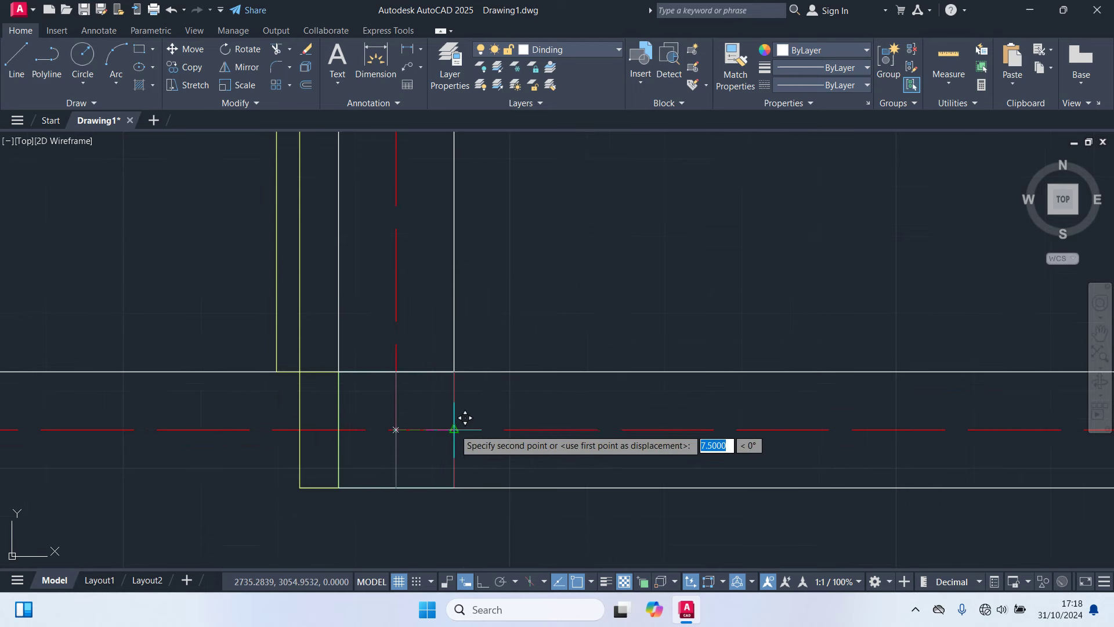
{"action": "type", "text": "100"}
{"action": "key", "text": "Return"}
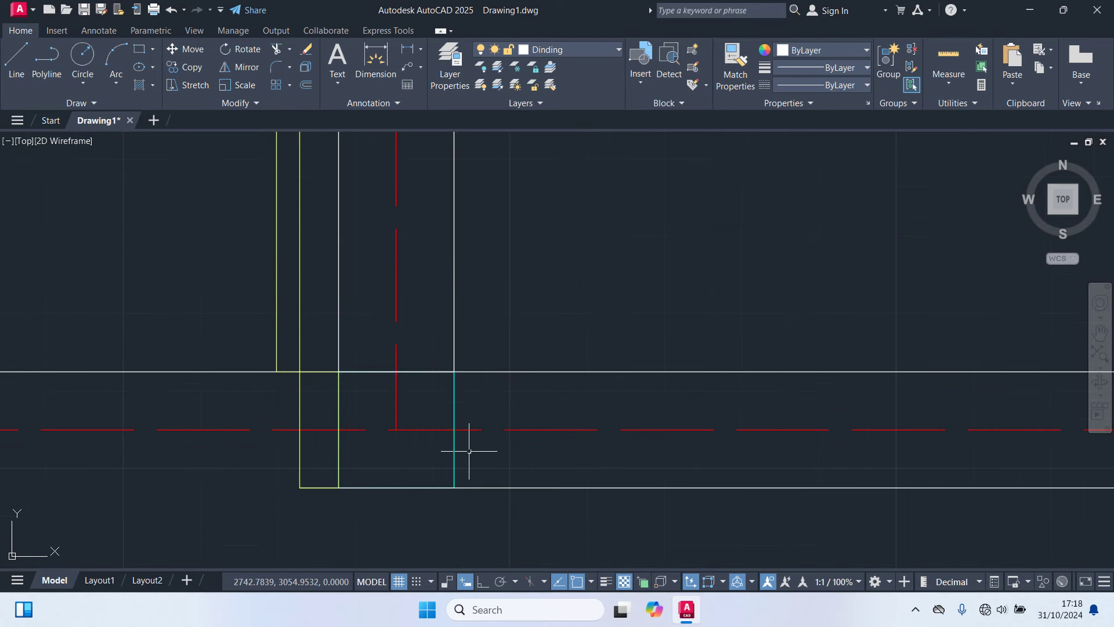
Step: Trim the wall line between the copied end lines to open the wall
{"action": "scroll", "coordinate": [465, 455], "scroll_direction": "down", "scroll_amount": 2}
{"action": "middle_click_drag", "start_coordinate": [577, 442], "coordinate": [498, 398]}
{"action": "type", "text": "tr"}
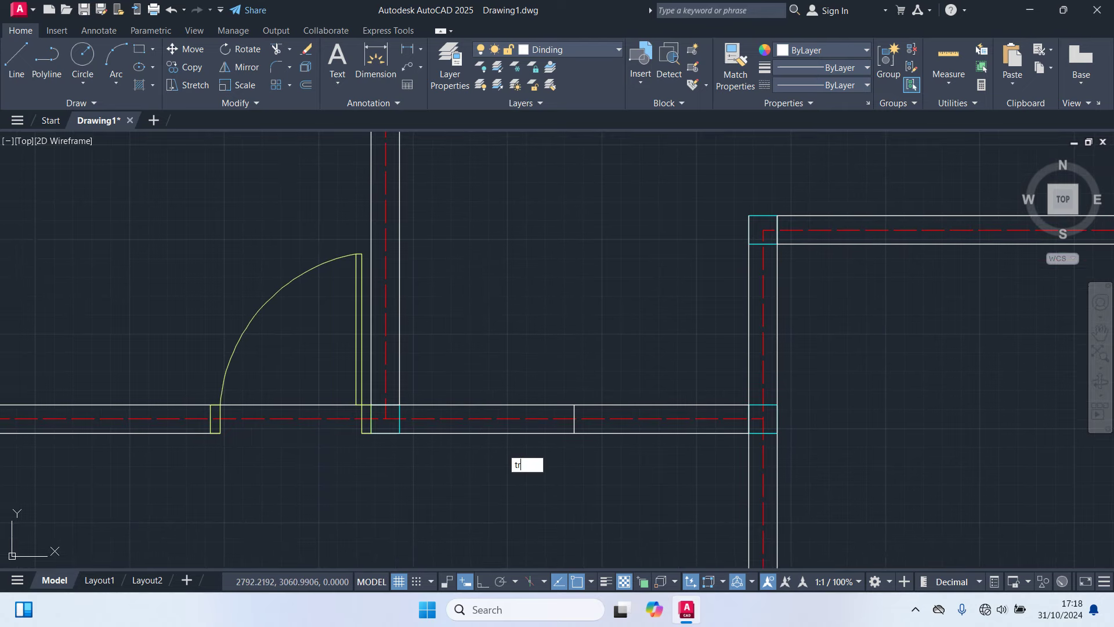
{"action": "key", "text": "Return"}
{"action": "left_click", "coordinate": [485, 405]}
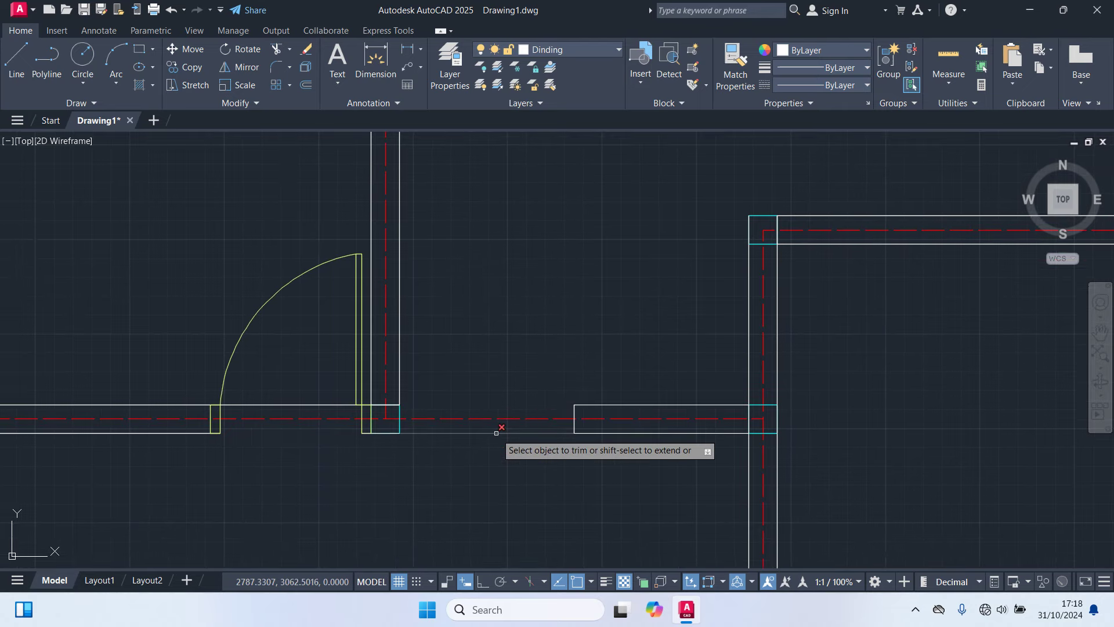
Step: Move a line by its midpoint onto the wall corner among the lower-middle walls
{"action": "scroll", "coordinate": [533, 365], "scroll_direction": "down", "scroll_amount": 3}
{"action": "scroll", "coordinate": [540, 400], "scroll_direction": "down", "scroll_amount": 5}
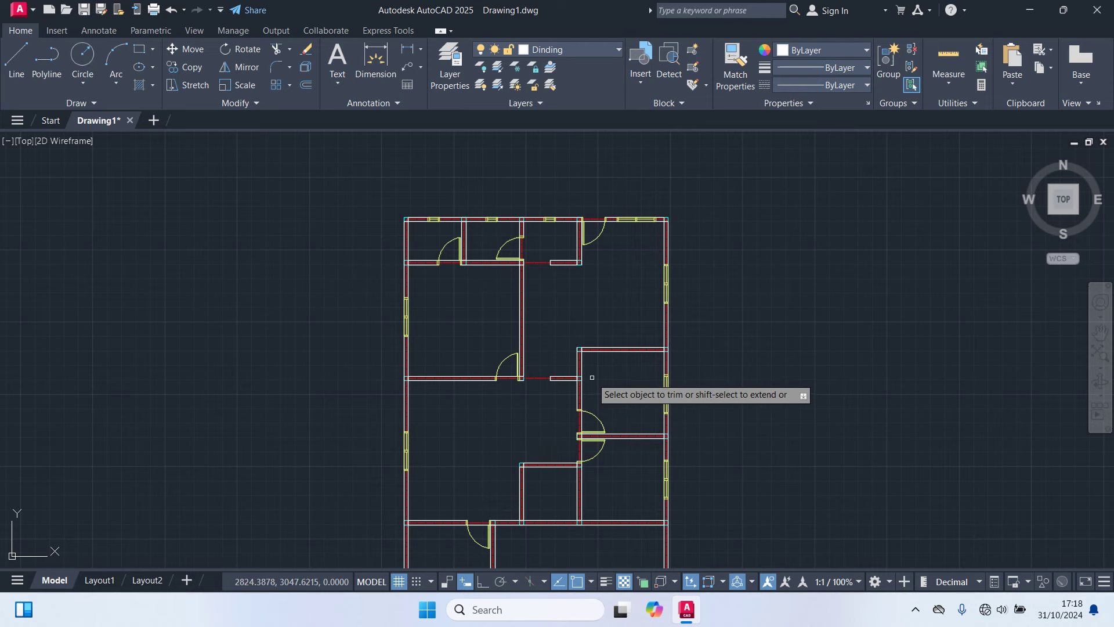
{"action": "middle_click_drag", "start_coordinate": [503, 450], "coordinate": [528, 375]}
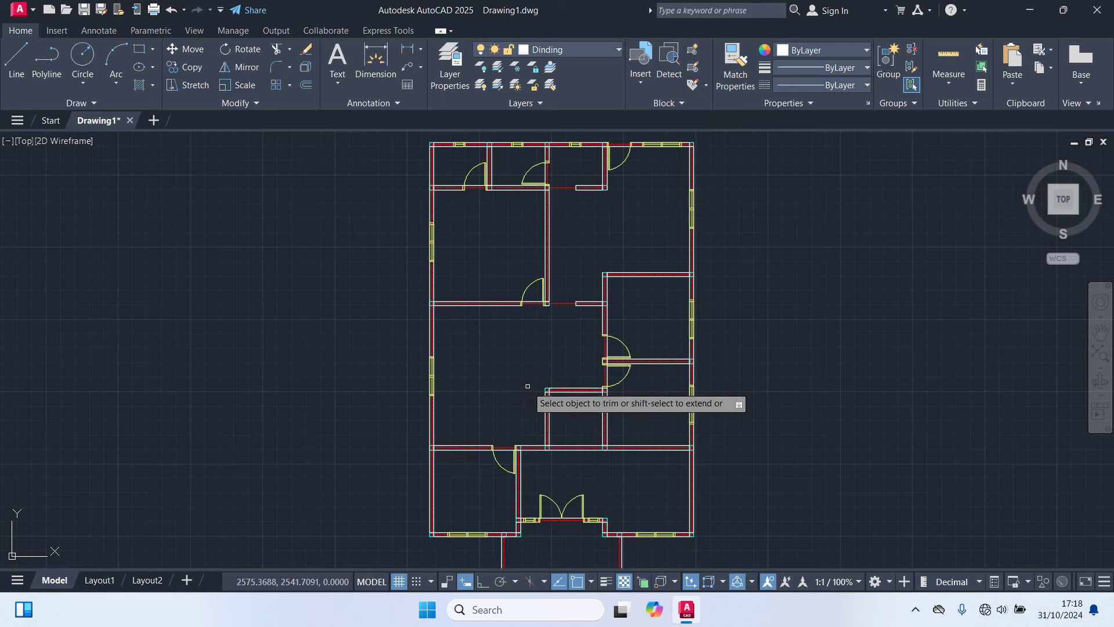
{"action": "scroll", "coordinate": [540, 464], "scroll_direction": "up", "scroll_amount": 5}
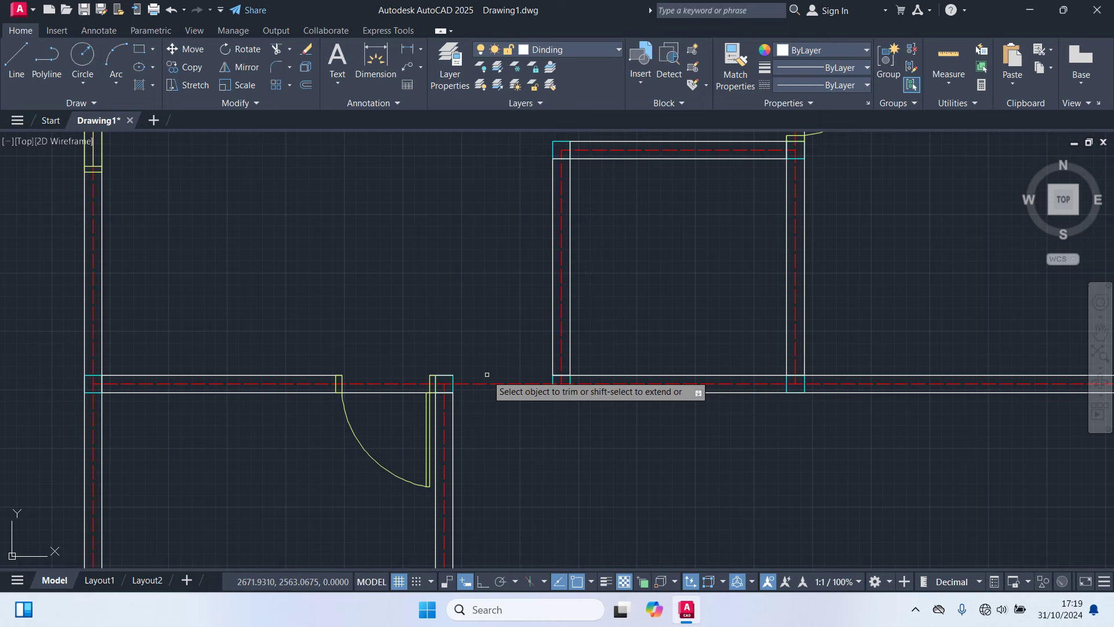
{"action": "scroll", "coordinate": [490, 378], "scroll_direction": "down", "scroll_amount": 3}
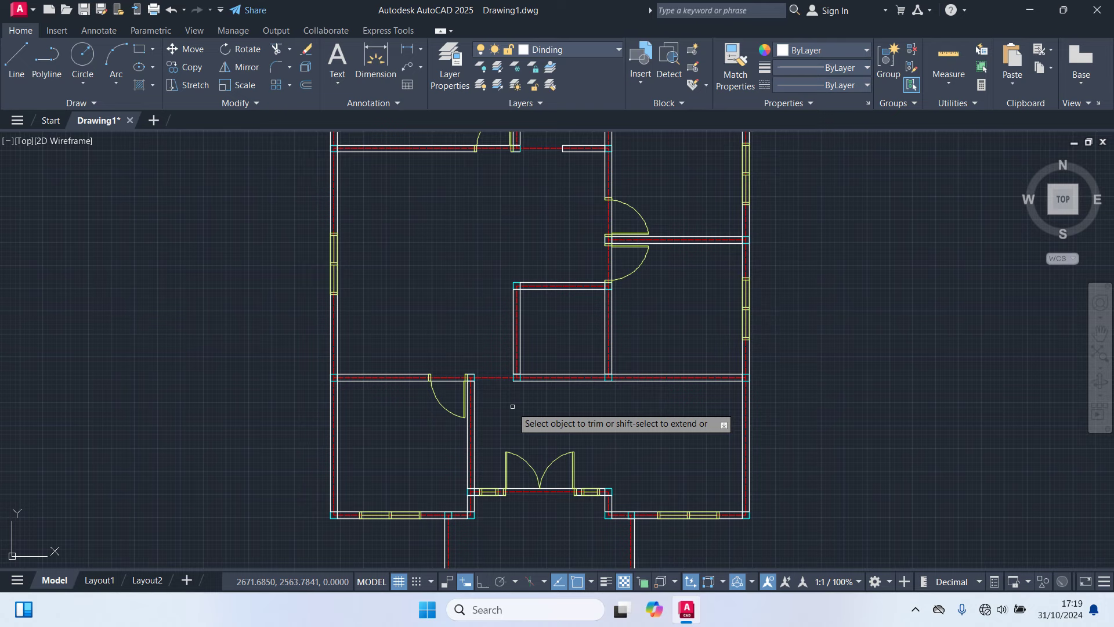
{"action": "middle_click_drag", "start_coordinate": [512, 406], "coordinate": [455, 515]}
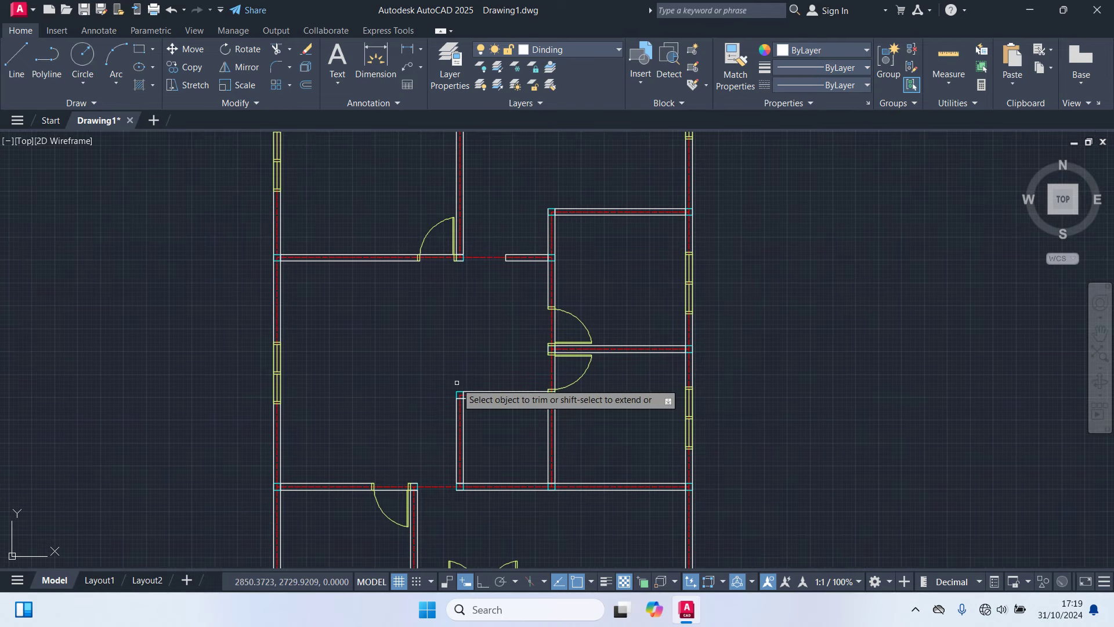
{"action": "scroll", "coordinate": [510, 281], "scroll_direction": "up", "scroll_amount": 2}
{"action": "scroll", "coordinate": [487, 185], "scroll_direction": "up", "scroll_amount": 5}
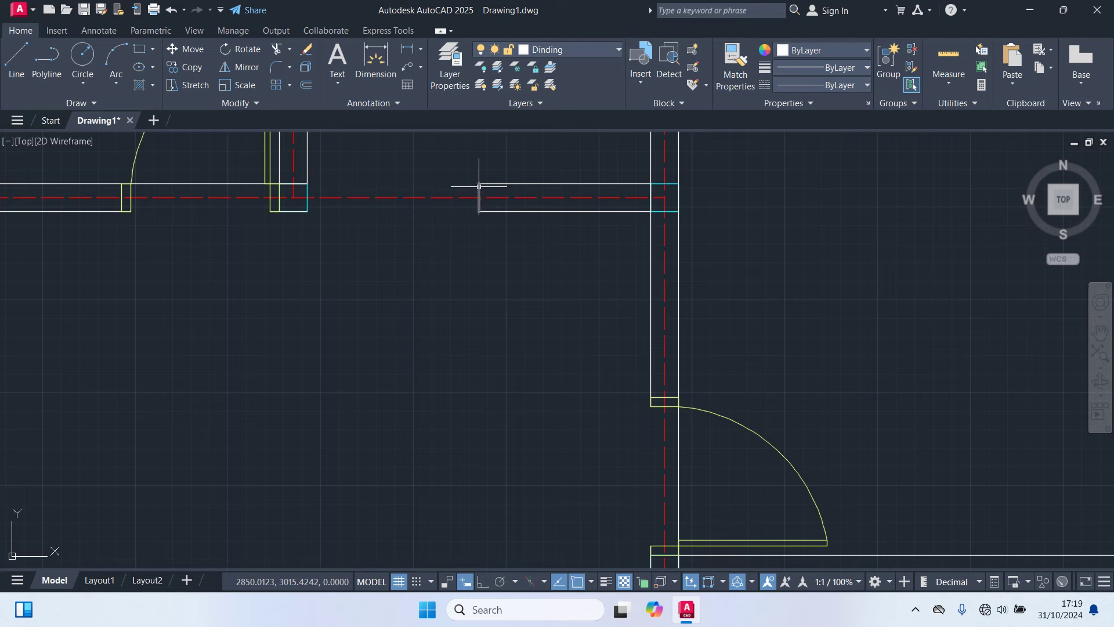
{"action": "type", "text": "m"}
{"action": "key", "text": "Return"}
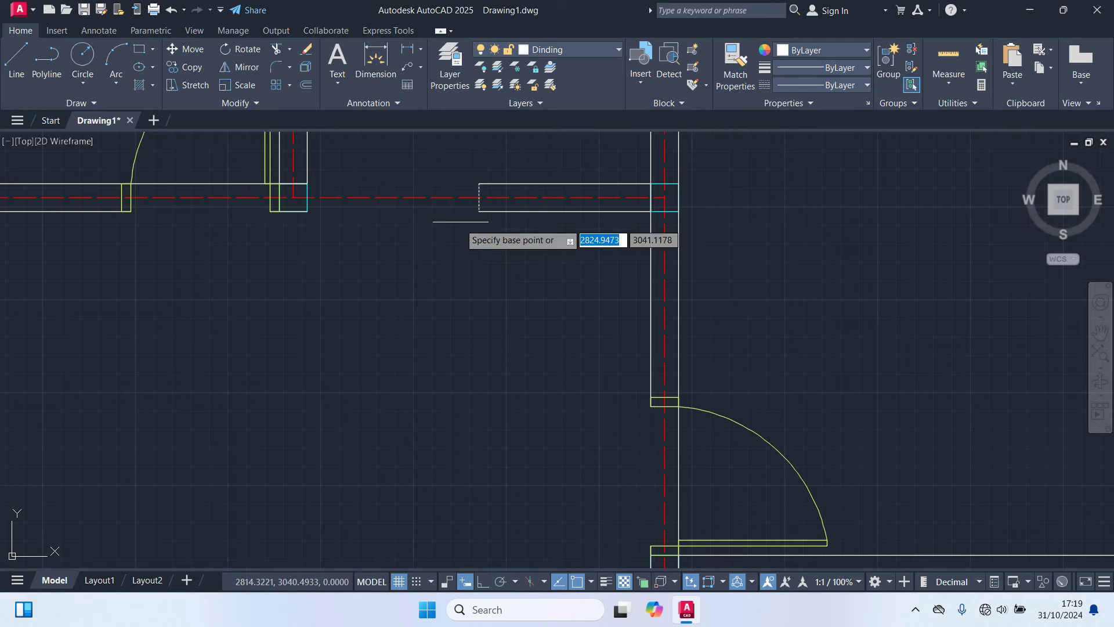
{"action": "scroll", "coordinate": [482, 195], "scroll_direction": "up", "scroll_amount": 2}
{"action": "left_click", "coordinate": [482, 197]}
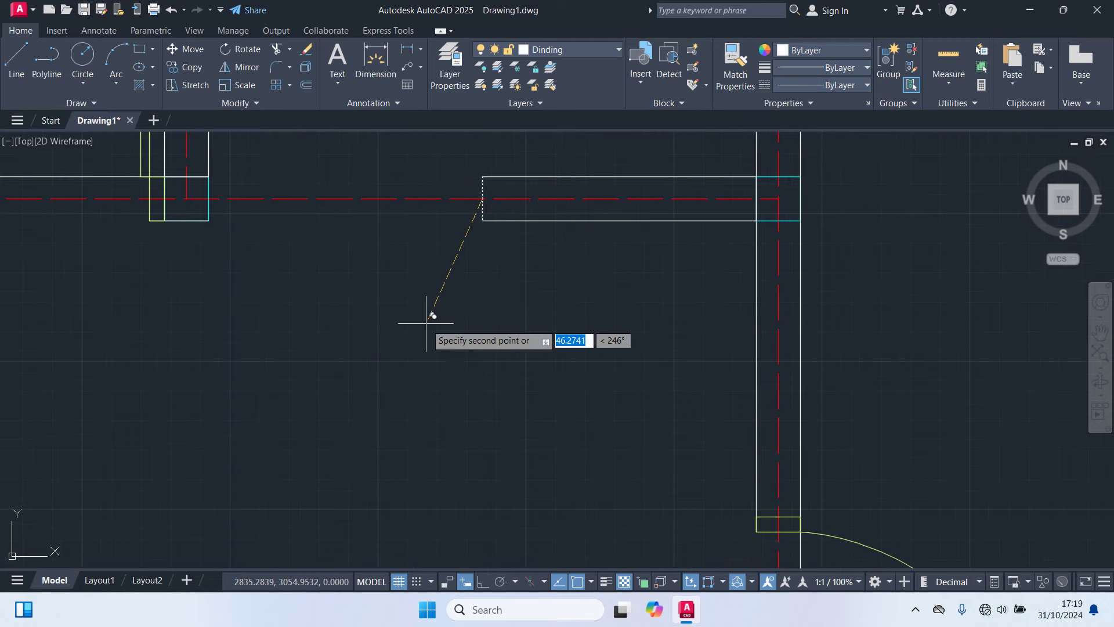
{"action": "scroll", "coordinate": [452, 319], "scroll_direction": "down", "scroll_amount": 5}
{"action": "scroll", "coordinate": [475, 319], "scroll_direction": "down", "scroll_amount": 3}
{"action": "scroll", "coordinate": [394, 428], "scroll_direction": "up", "scroll_amount": 6}
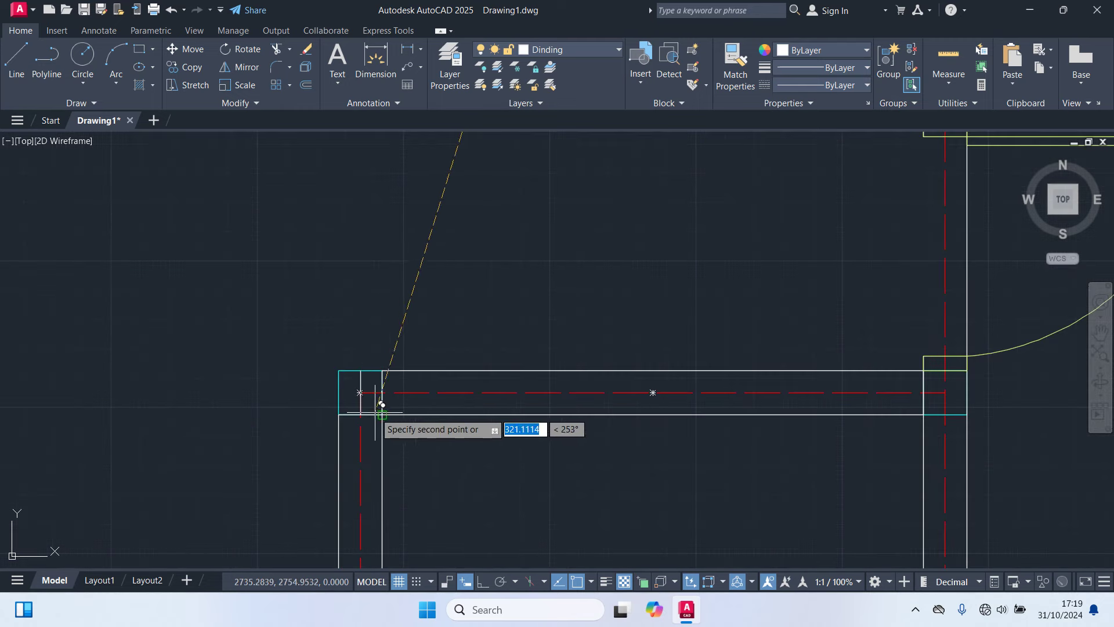
{"action": "left_click", "coordinate": [356, 392]}
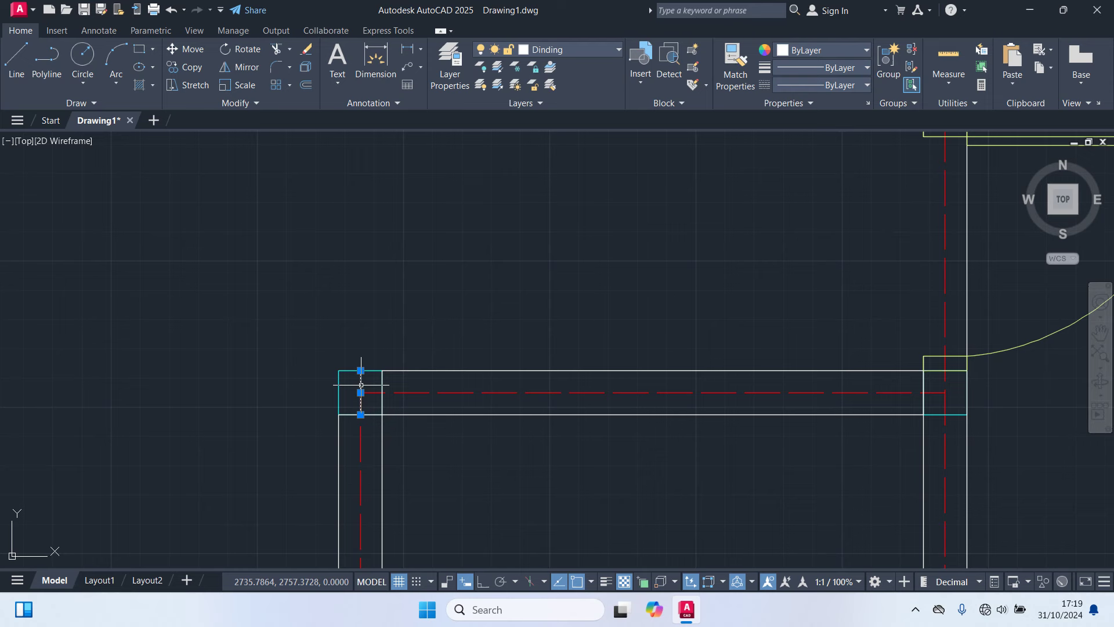
Step: Grip-stretch the wall line 10 units so it meets its corner
{"action": "type", "text": "Nm"}
{"action": "key", "text": "Return"}
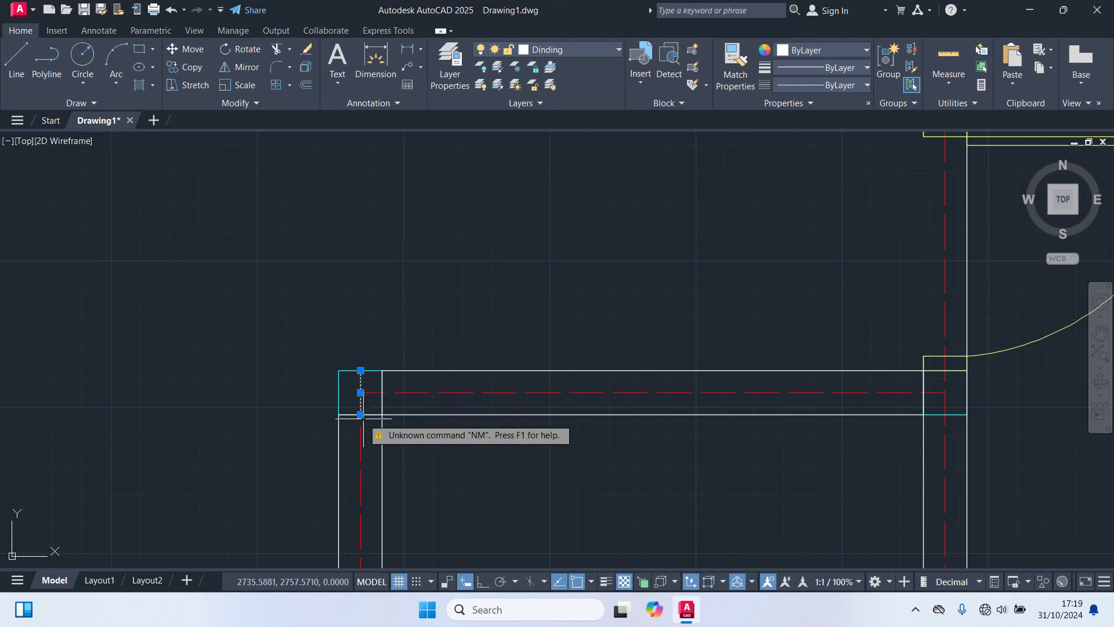
{"action": "scroll", "coordinate": [366, 416], "scroll_direction": "up", "scroll_amount": 2}
{"action": "left_click", "coordinate": [357, 378]}
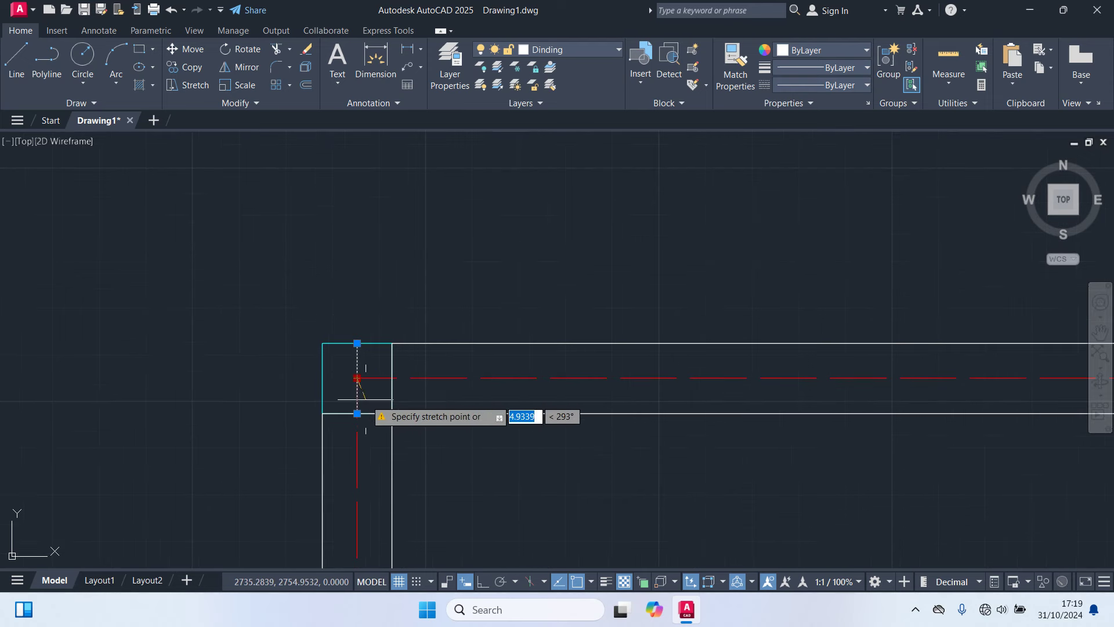
{"action": "type", "text": "10"}
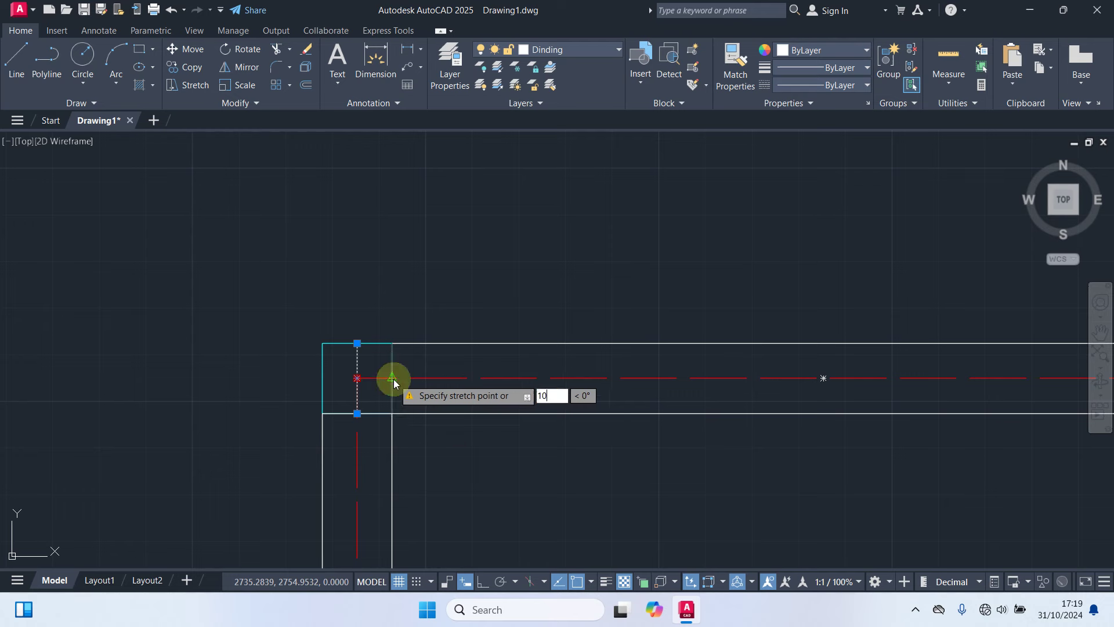
{"action": "key", "text": "Return"}
Step: Trim the upper and lower wall line segments to close off the corner
{"action": "type", "text": "t"}
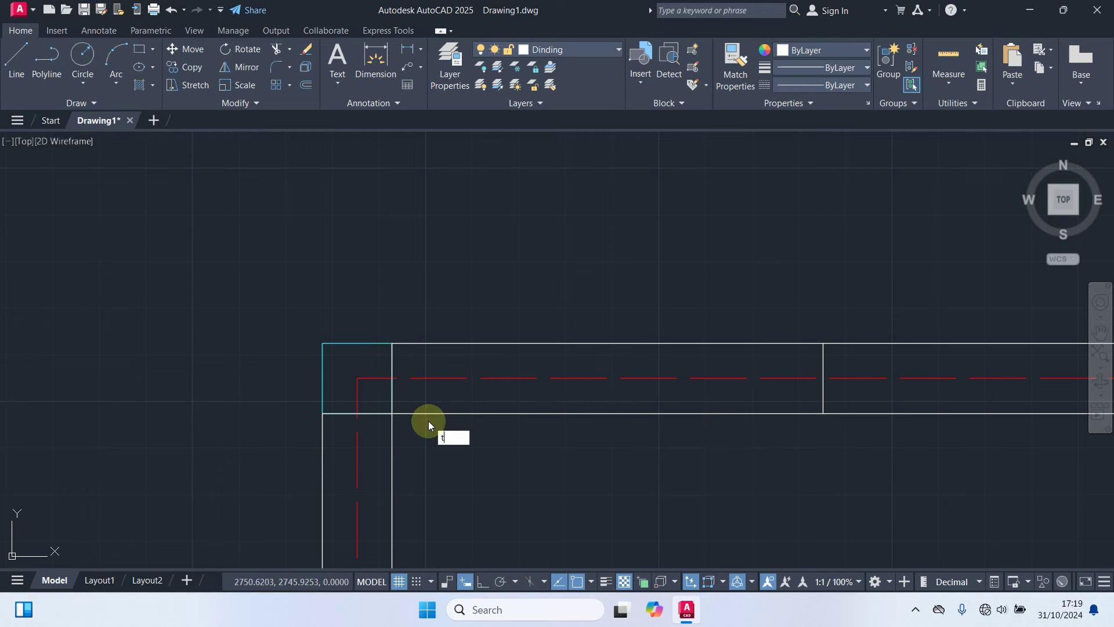
{"action": "left_click", "coordinate": [509, 413]}
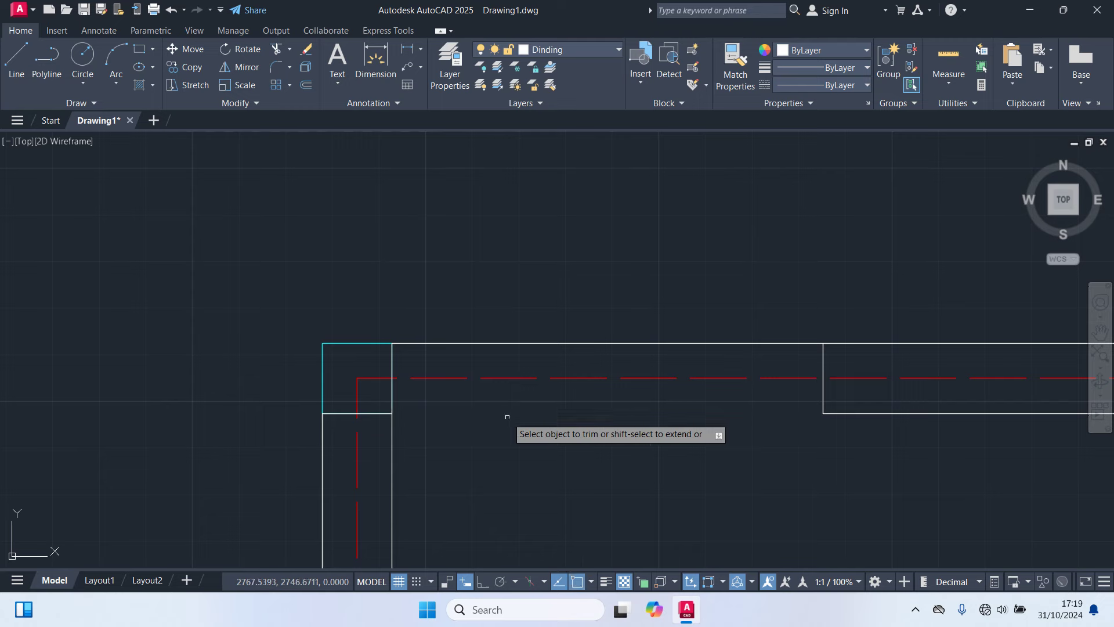
{"action": "left_click", "coordinate": [502, 343]}
{"action": "scroll", "coordinate": [499, 345], "scroll_direction": "down", "scroll_amount": 4}
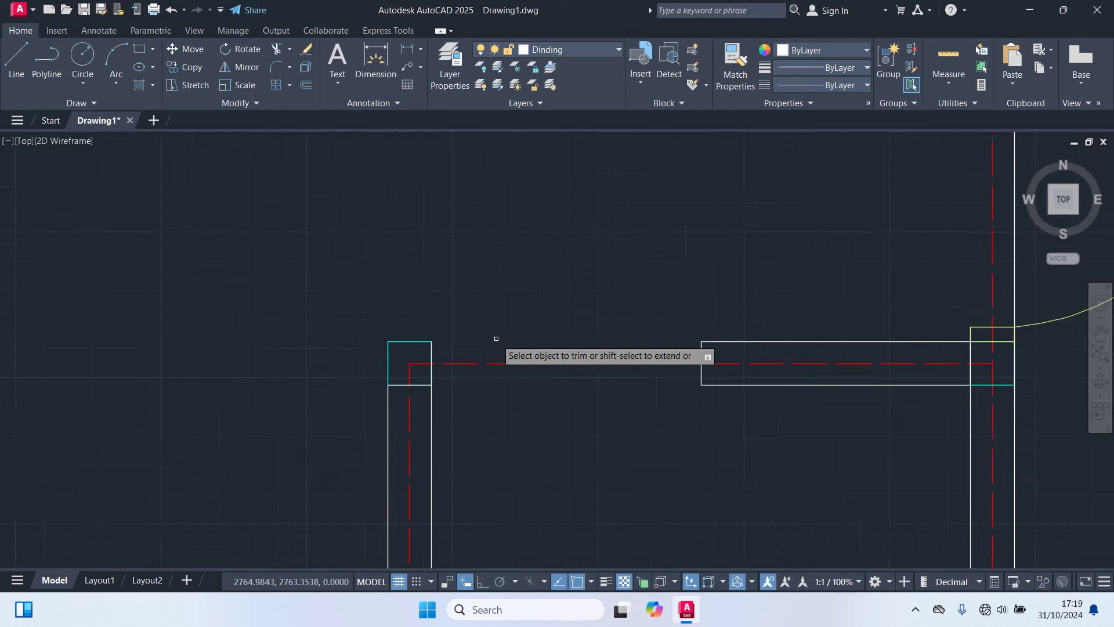
{"action": "scroll", "coordinate": [511, 354], "scroll_direction": "down", "scroll_amount": 4}
Step: Zoom and pan out to see the whole floor plan, from the front porch to the top wall
{"action": "scroll", "coordinate": [563, 400], "scroll_direction": "down", "scroll_amount": 2}
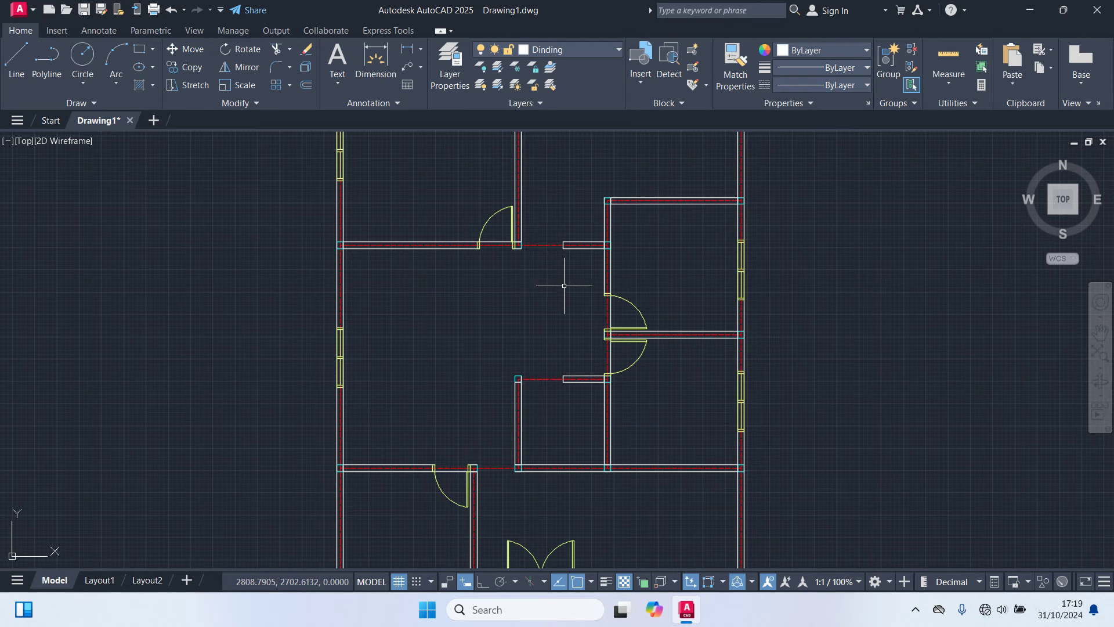
{"action": "scroll", "coordinate": [585, 340], "scroll_direction": "down", "scroll_amount": 2}
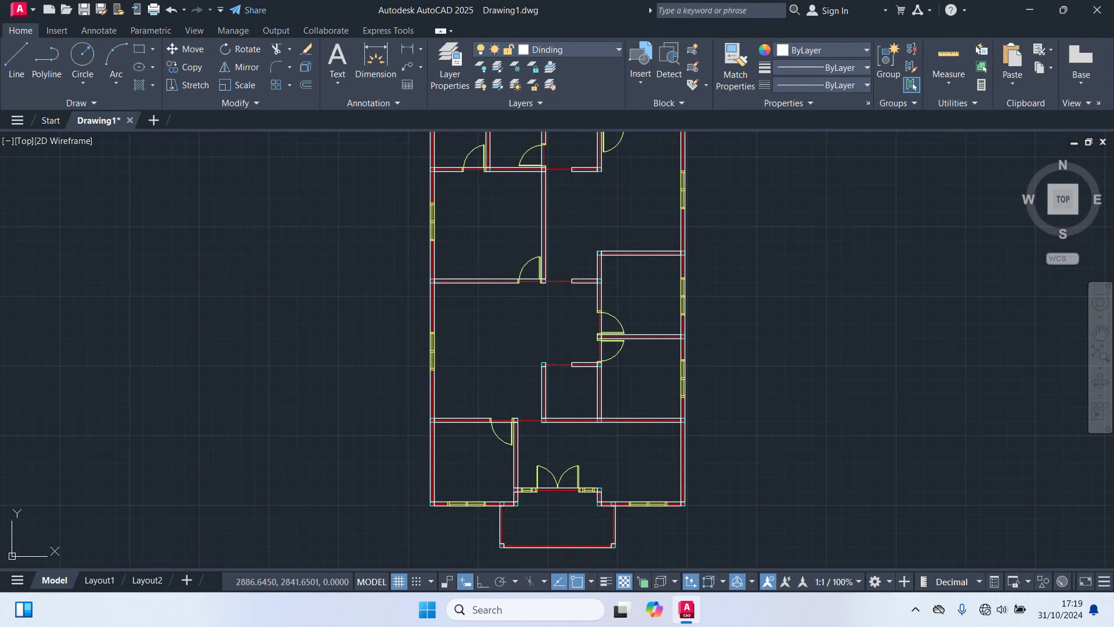
{"action": "middle_click_drag", "start_coordinate": [573, 310], "coordinate": [541, 425]}
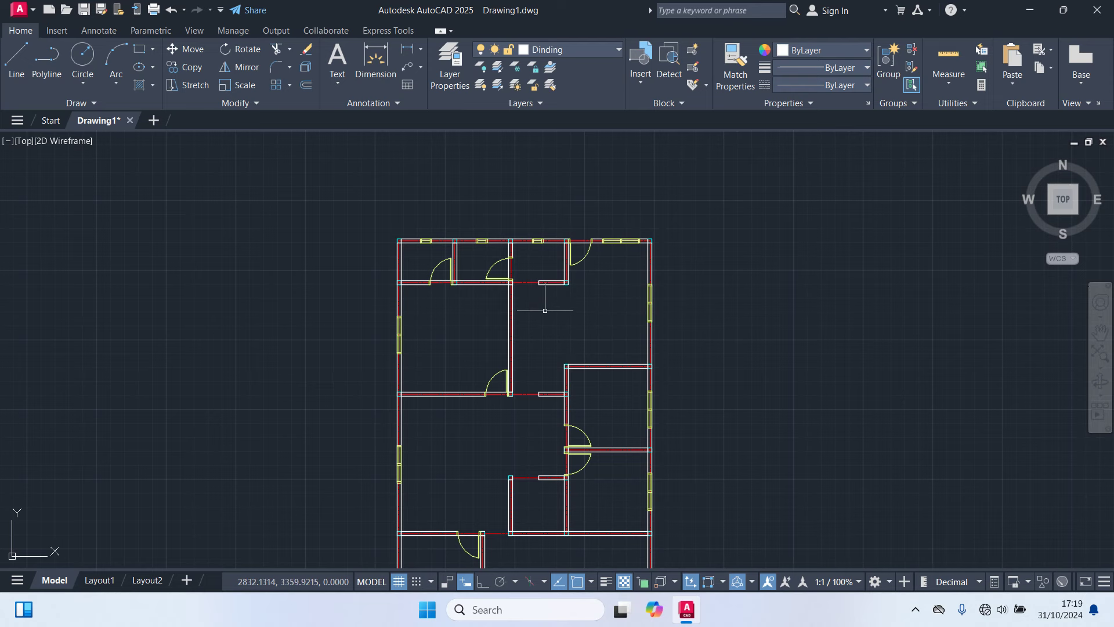
{"action": "middle_click_drag", "start_coordinate": [545, 310], "coordinate": [527, 221]}
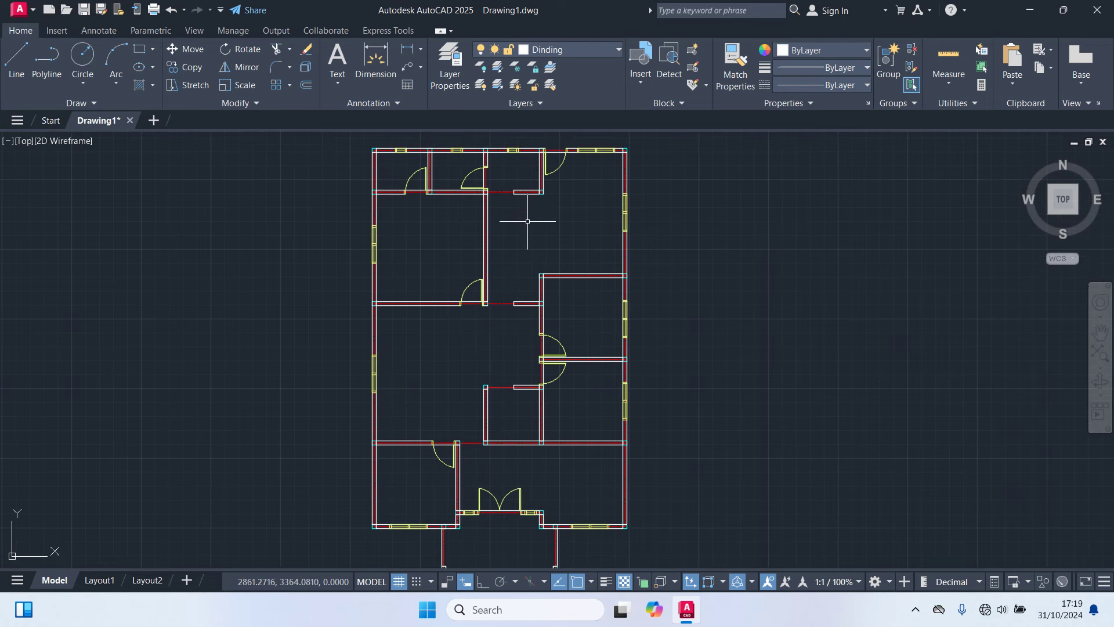
{"action": "scroll", "coordinate": [539, 210], "scroll_direction": "down", "scroll_amount": 2}
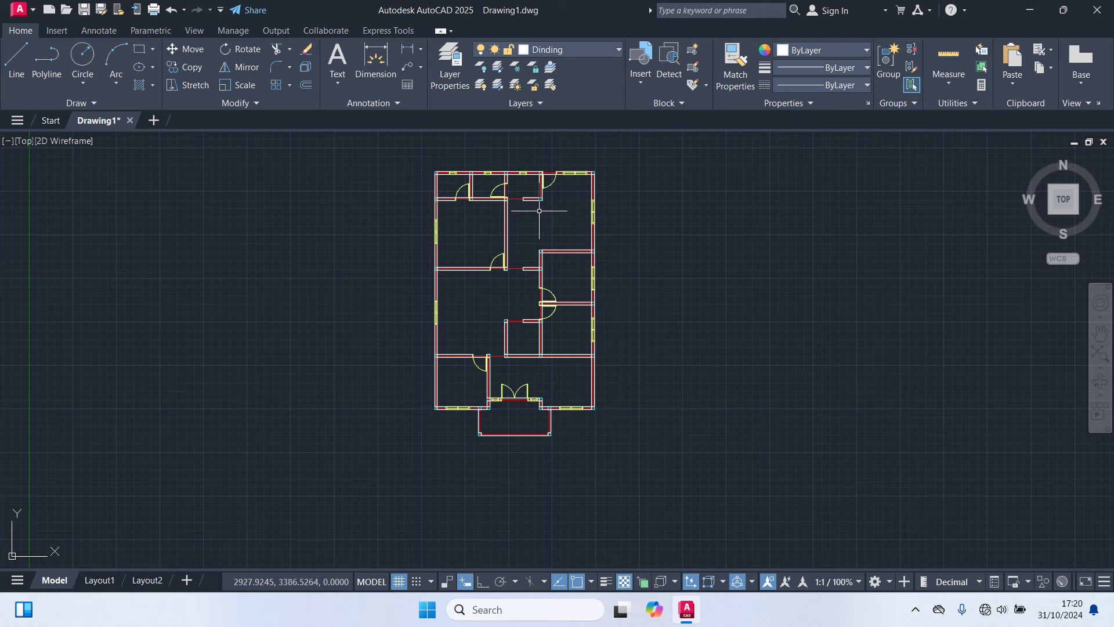
Step: Make Garis Bantu the current layer
{"action": "left_click", "coordinate": [569, 51]}
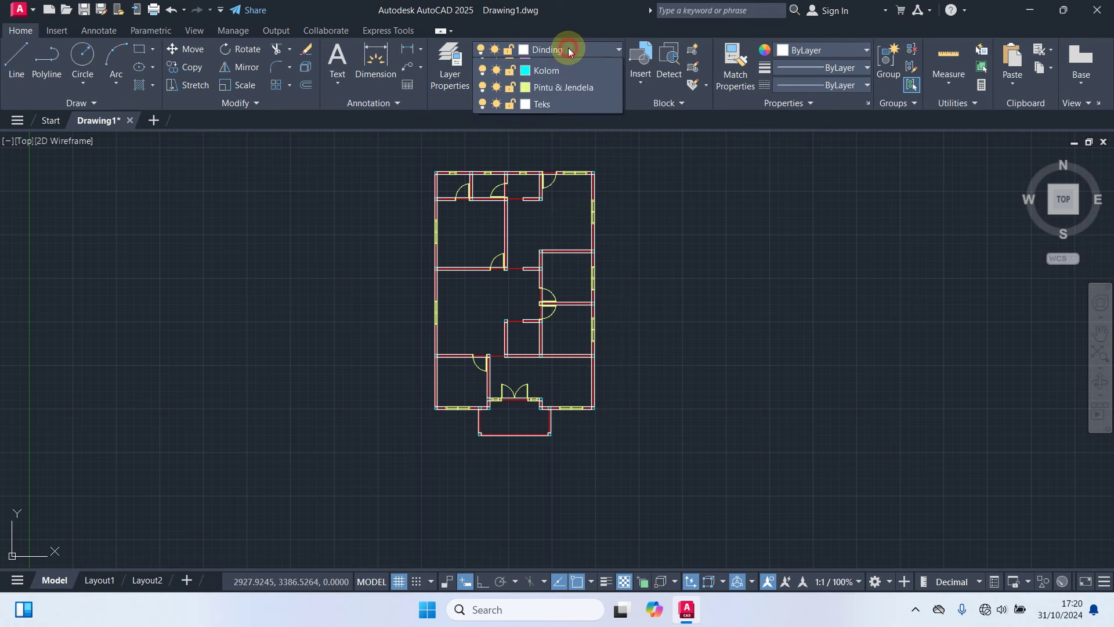
{"action": "left_click", "coordinate": [563, 155]}
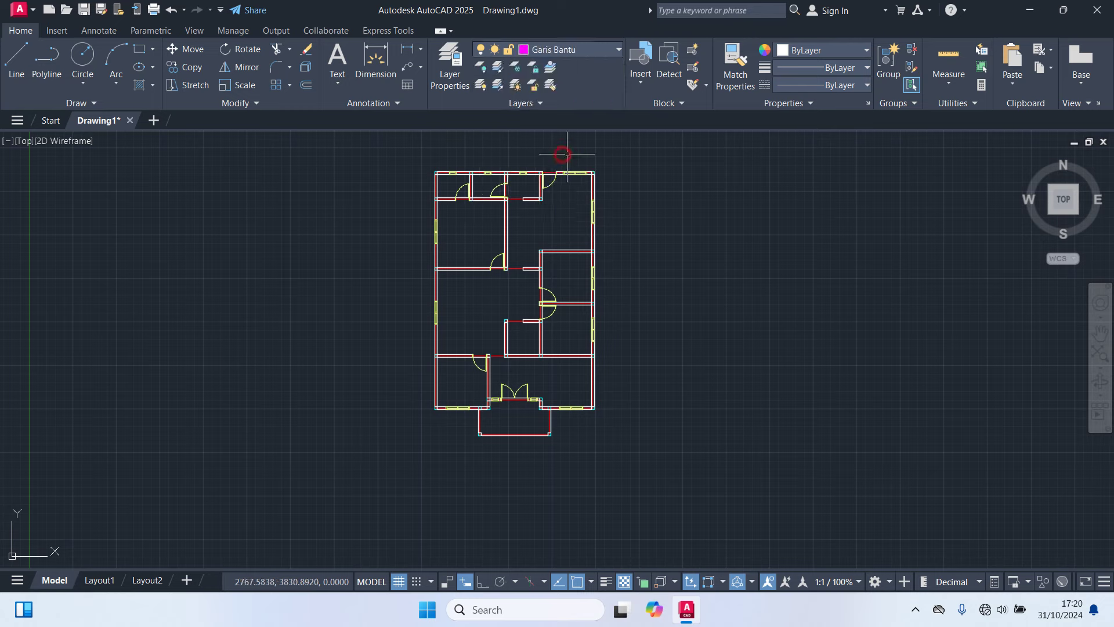
{"action": "scroll", "coordinate": [641, 250], "scroll_direction": "up", "scroll_amount": 2}
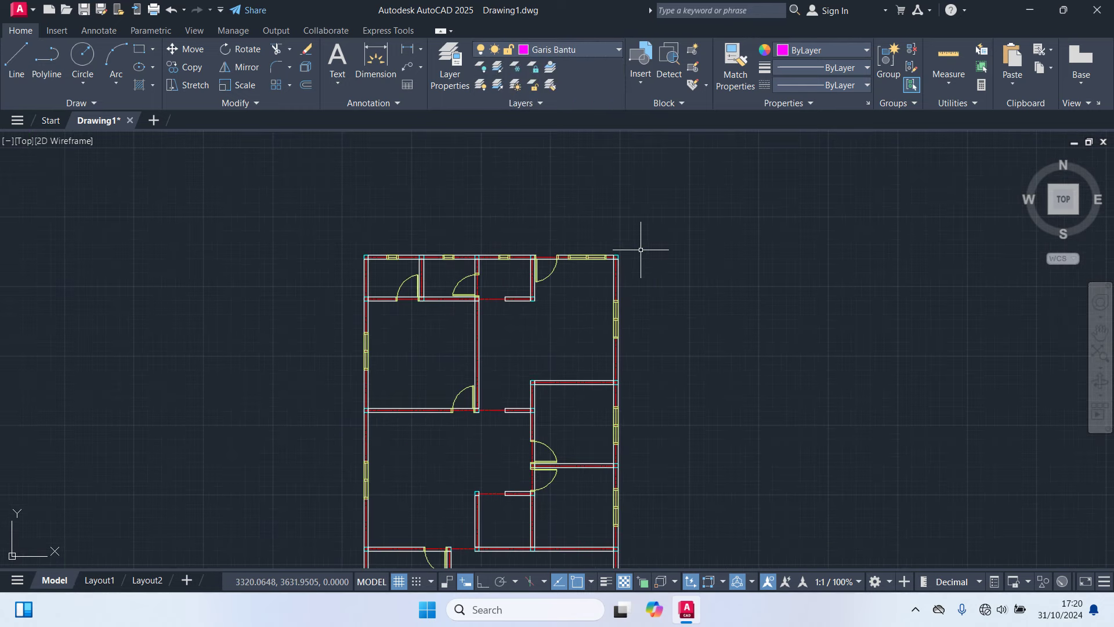
Step: Draw 50-unit helper lines up and to the left from the top-left wall corner
{"action": "key", "text": "l"}
{"action": "key", "text": "Return"}
{"action": "scroll", "coordinate": [405, 238], "scroll_direction": "up", "scroll_amount": 5}
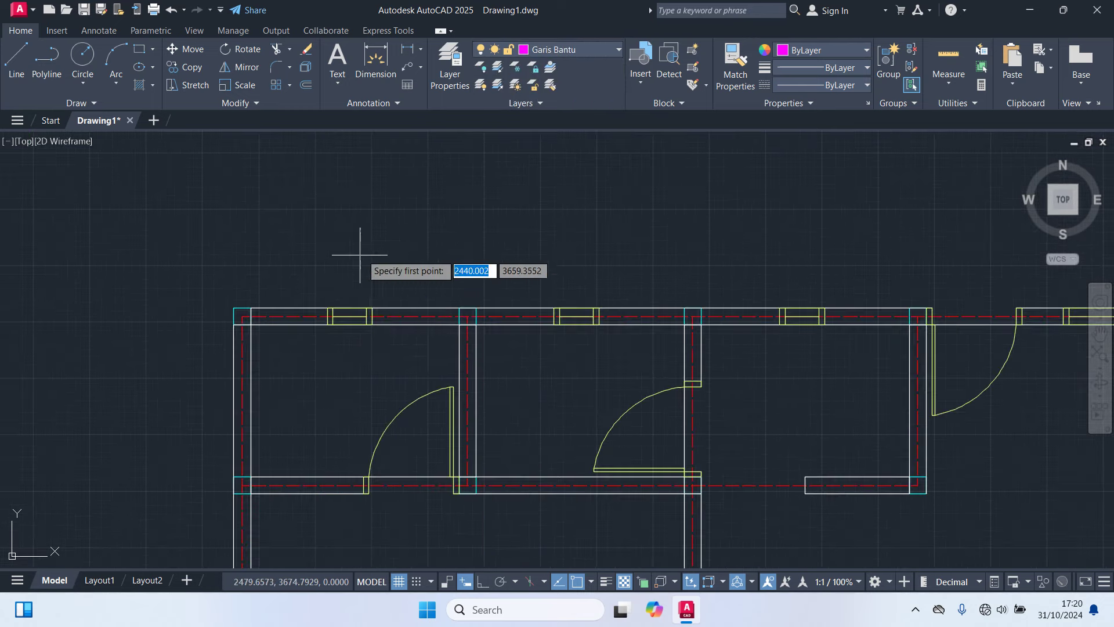
{"action": "left_click", "coordinate": [242, 316]}
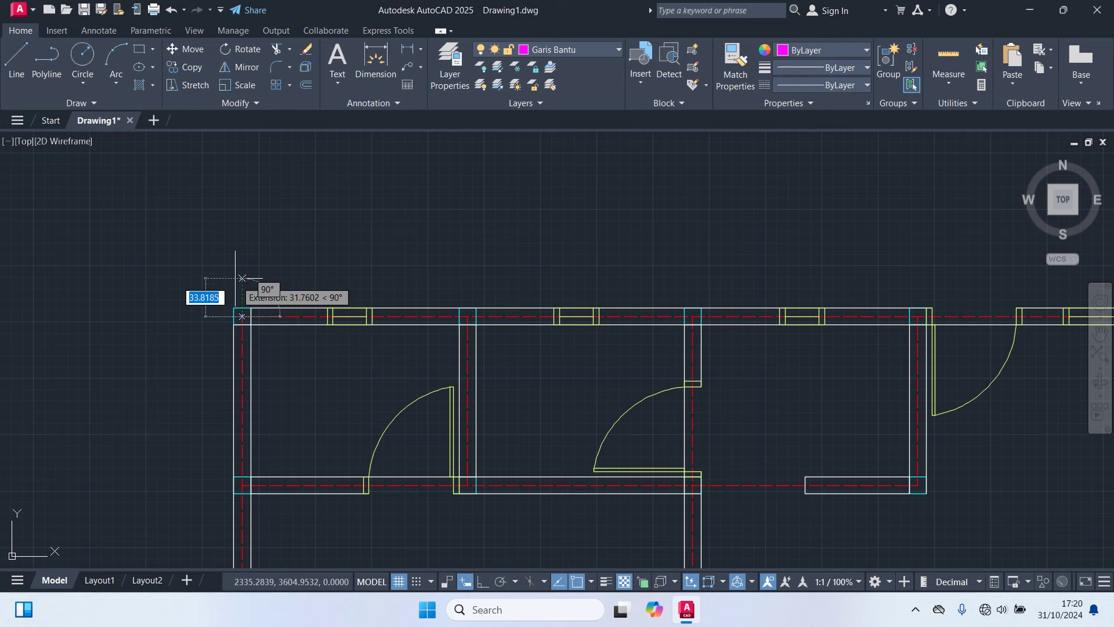
{"action": "type", "text": "50"}
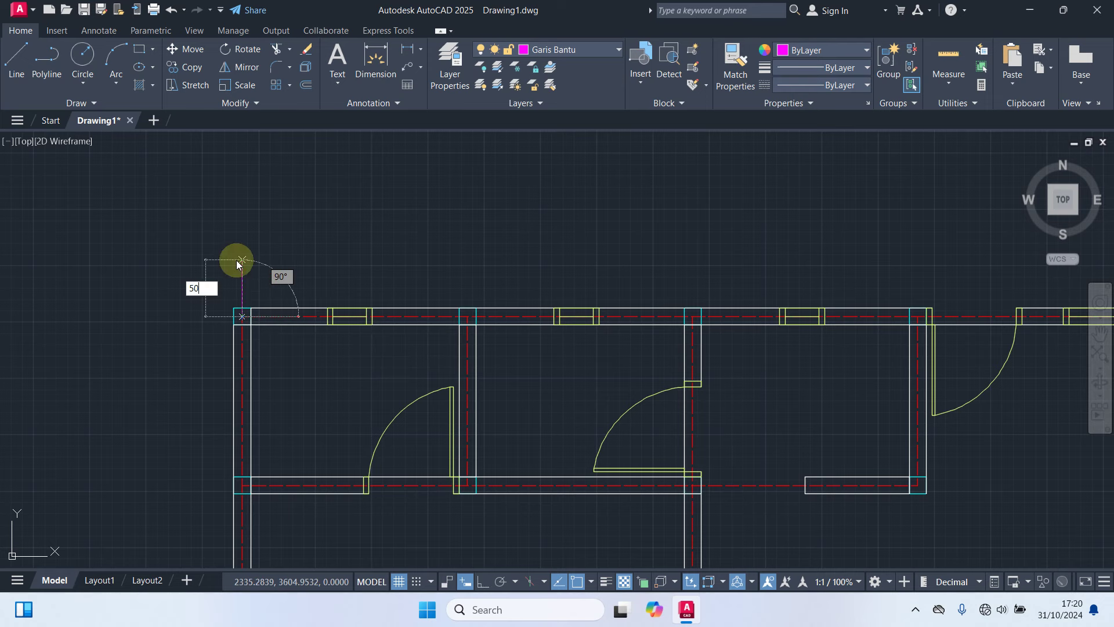
{"action": "key", "text": "Return"}
{"action": "scroll", "coordinate": [235, 249], "scroll_direction": "up", "scroll_amount": 3}
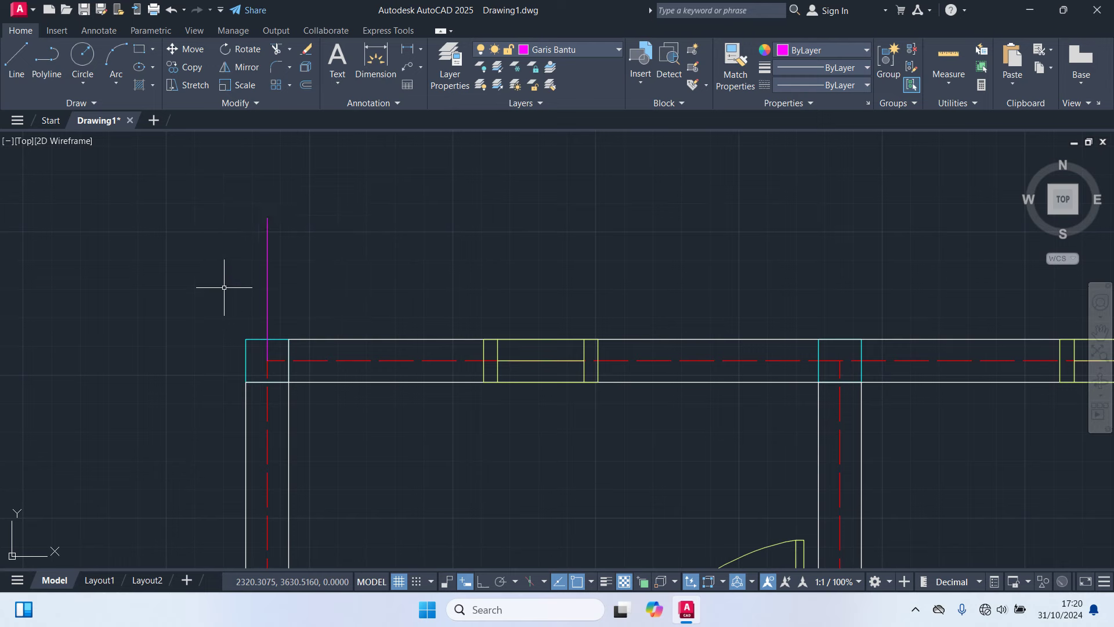
{"action": "key", "text": "space"}
{"action": "left_click", "coordinate": [495, 321]}
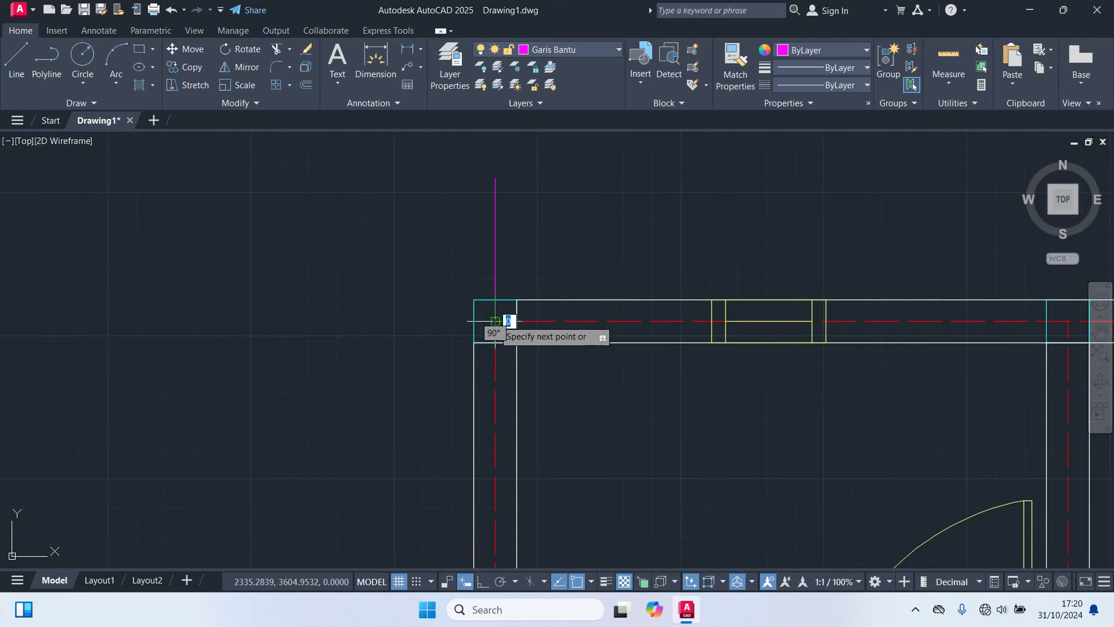
{"action": "type", "text": "5"}
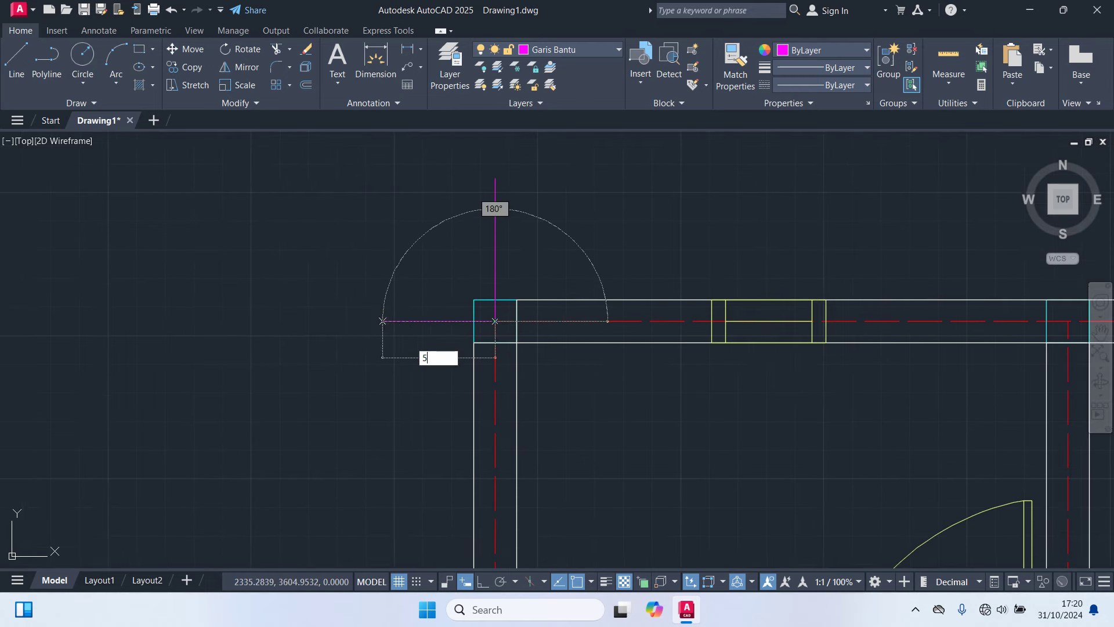
{"action": "type", "text": "0"}
{"action": "key", "text": "Return"}
{"action": "key", "text": "Return"}
Step: Draw 50-unit helper lines up and outward from the top-right wall corner
{"action": "scroll", "coordinate": [383, 346], "scroll_direction": "down", "scroll_amount": 2}
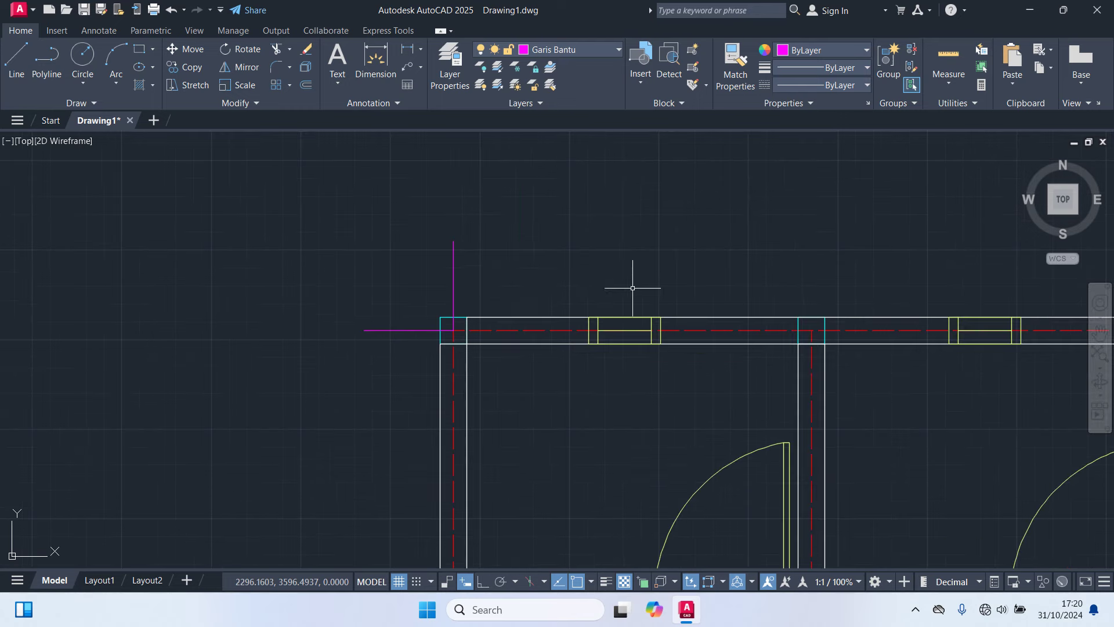
{"action": "scroll", "coordinate": [464, 290], "scroll_direction": "down", "scroll_amount": 4}
{"action": "middle_click_drag", "start_coordinate": [865, 298], "coordinate": [671, 298]}
{"action": "scroll", "coordinate": [718, 305], "scroll_direction": "up", "scroll_amount": 5}
{"action": "key", "text": "space"}
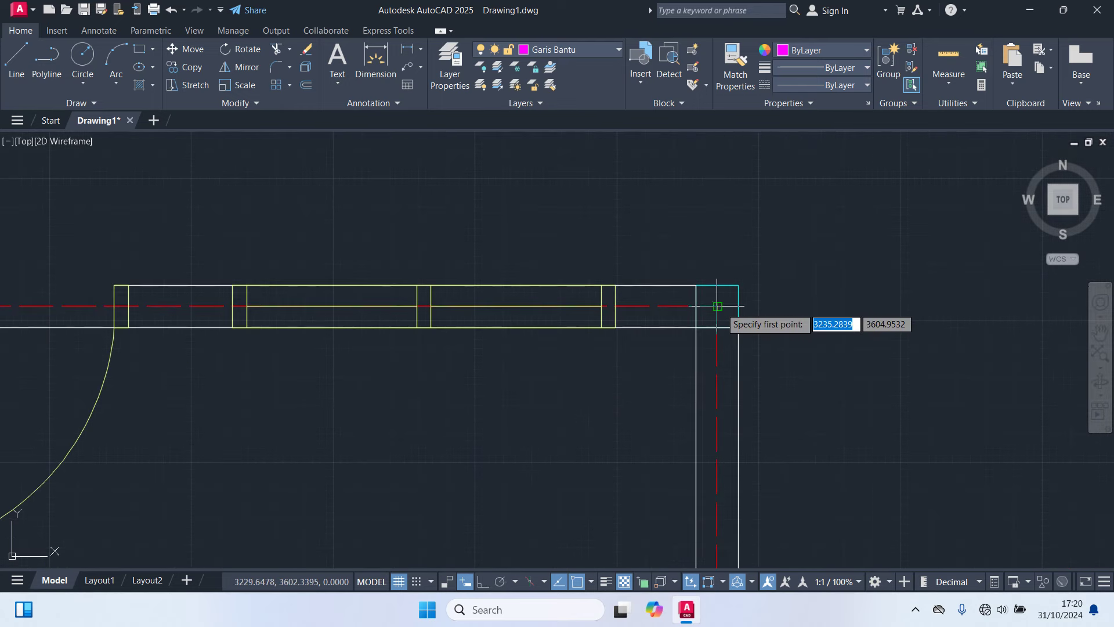
{"action": "left_click", "coordinate": [718, 306]}
{"action": "type", "text": "0"}
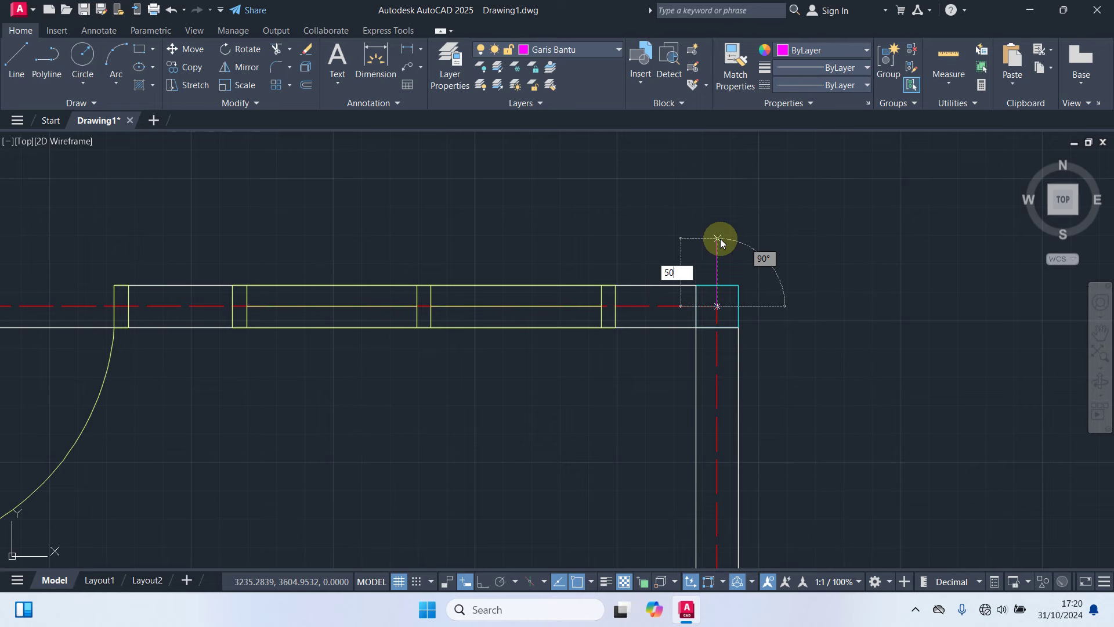
{"action": "key", "text": "Return"}
{"action": "key", "text": "Return"}
{"action": "key", "text": "Return"}
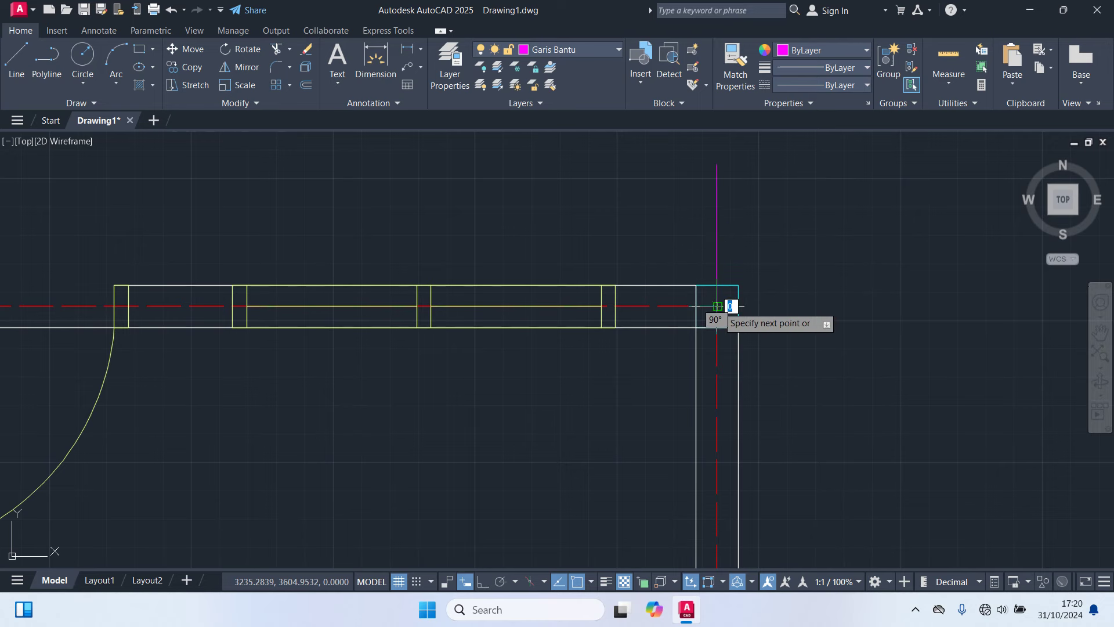
{"action": "left_click", "coordinate": [717, 306]}
{"action": "type", "text": "5"}
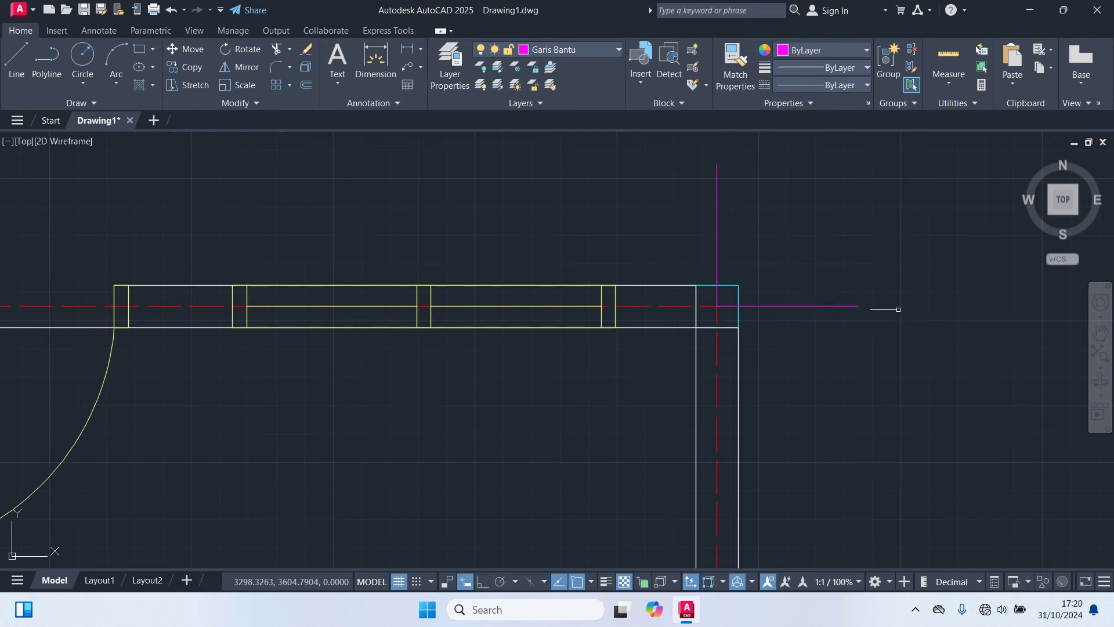
{"action": "scroll", "coordinate": [898, 309], "scroll_direction": "down", "scroll_amount": 5}
{"action": "scroll", "coordinate": [870, 348], "scroll_direction": "up", "scroll_amount": 3}
{"action": "scroll", "coordinate": [816, 356], "scroll_direction": "down", "scroll_amount": 3}
Step: Draw 50-unit helper lines down and to the right from the porch's lower-right corner
{"action": "middle_click_drag", "start_coordinate": [816, 356], "coordinate": [815, 201]}
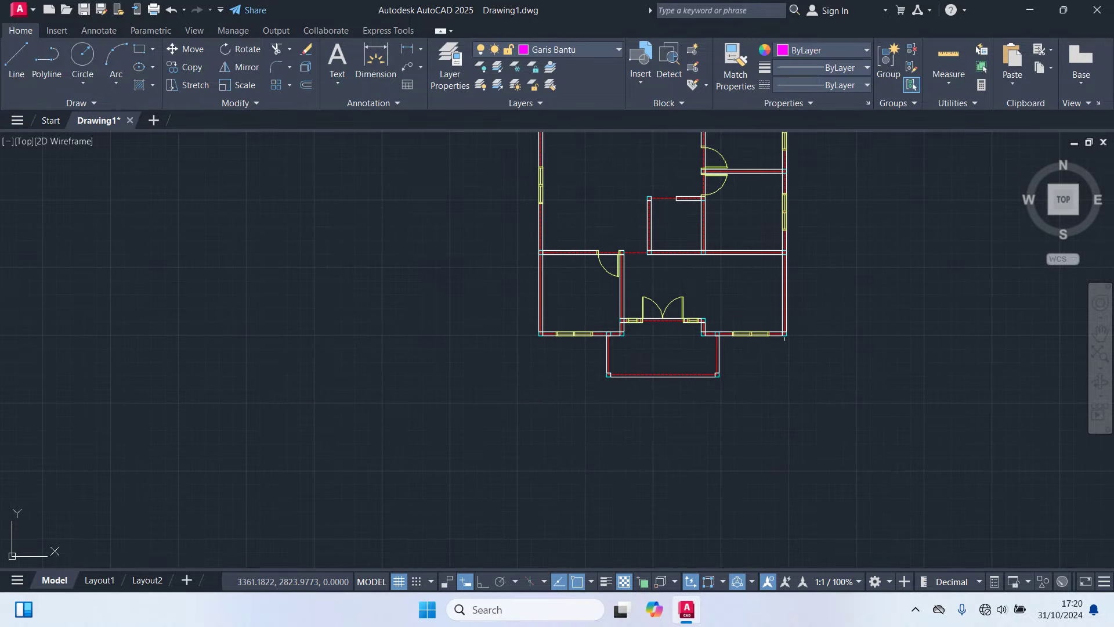
{"action": "scroll", "coordinate": [771, 336], "scroll_direction": "up", "scroll_amount": 4}
{"action": "scroll", "coordinate": [646, 465], "scroll_direction": "up", "scroll_amount": 2}
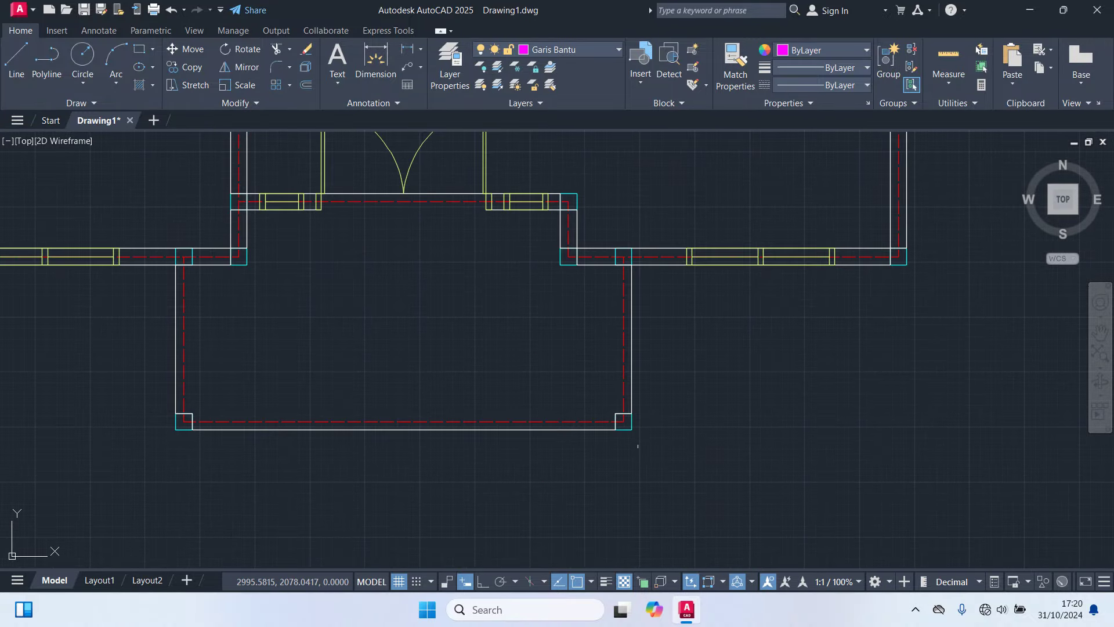
{"action": "scroll", "coordinate": [637, 446], "scroll_direction": "up", "scroll_amount": 4}
{"action": "left_click", "coordinate": [614, 394]}
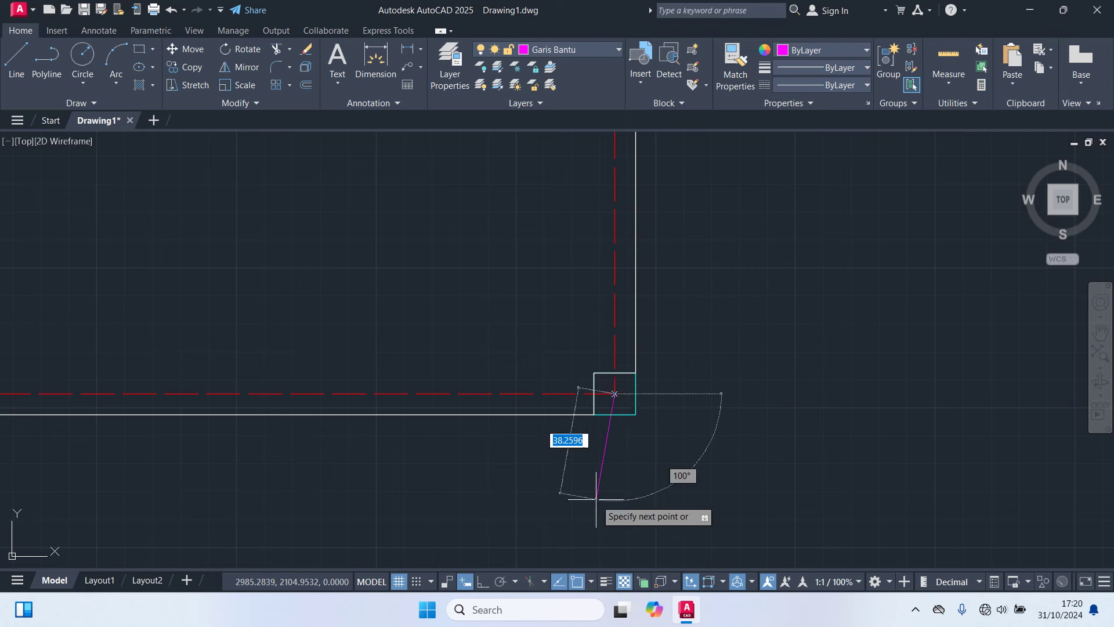
{"action": "type", "text": "50"}
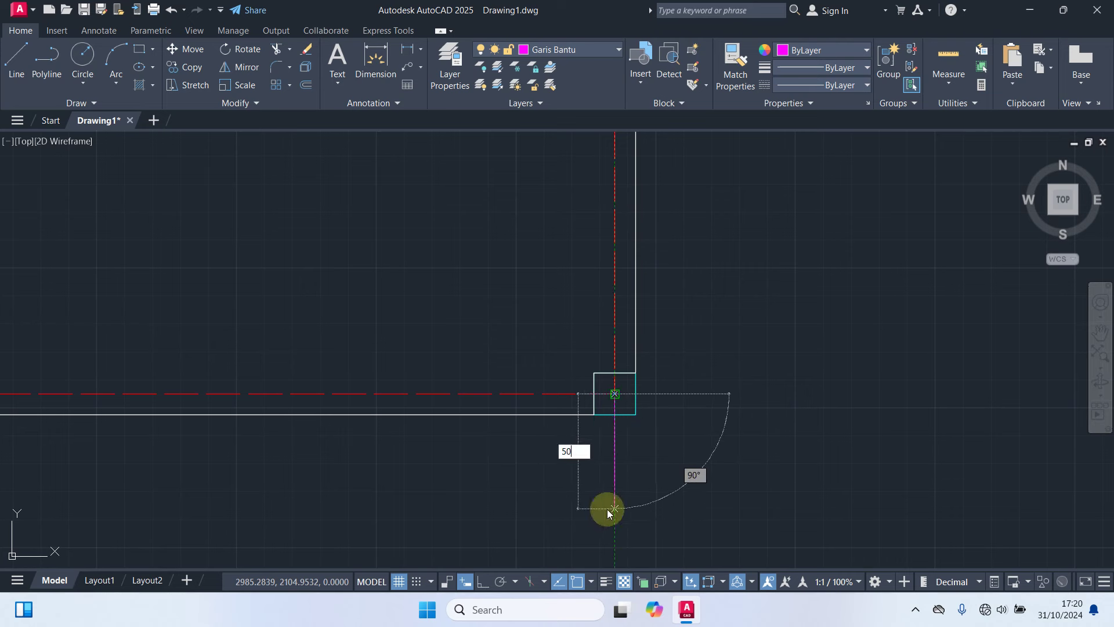
{"action": "key", "text": "Return"}
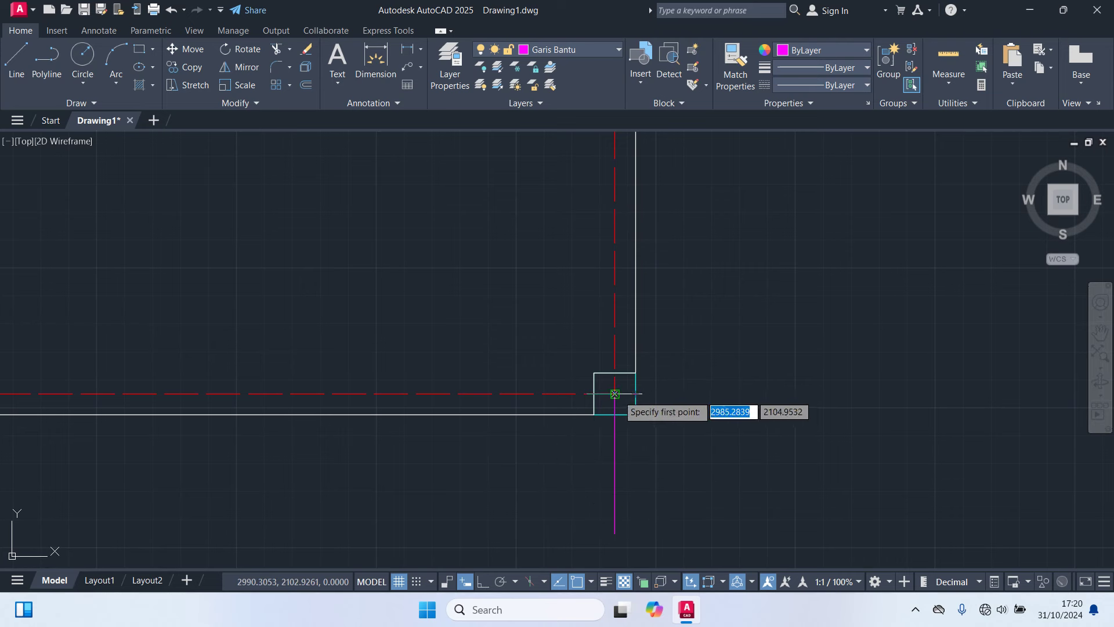
{"action": "left_click", "coordinate": [614, 394]}
{"action": "type", "text": "50"}
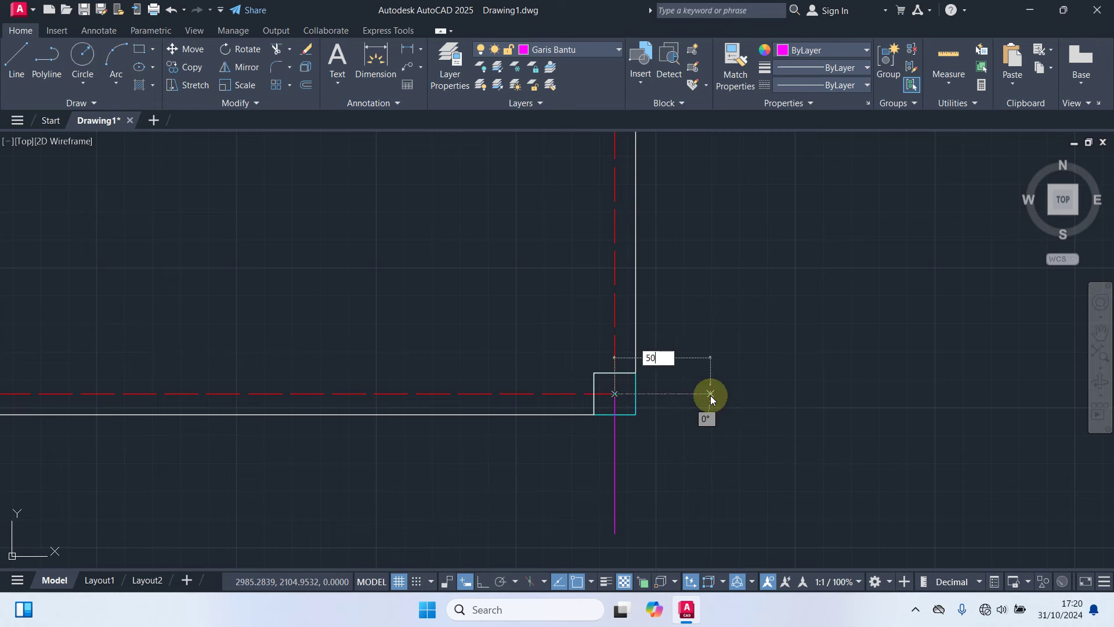
{"action": "key", "text": "Return"}
{"action": "key", "text": "Return"}
{"action": "scroll", "coordinate": [711, 394], "scroll_direction": "down", "scroll_amount": 5}
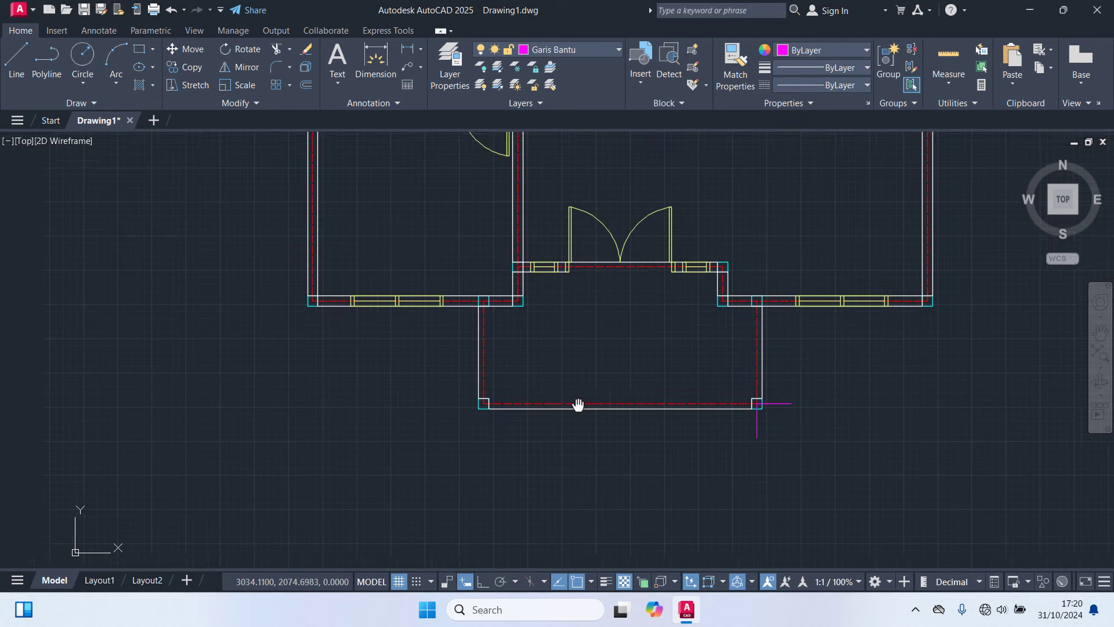
{"action": "scroll", "coordinate": [485, 400], "scroll_direction": "up", "scroll_amount": 5}
Step: Draw 50-unit helper lines down and to the left from the porch's lower-left corner
{"action": "key", "text": "Return"}
{"action": "left_click", "coordinate": [482, 368]}
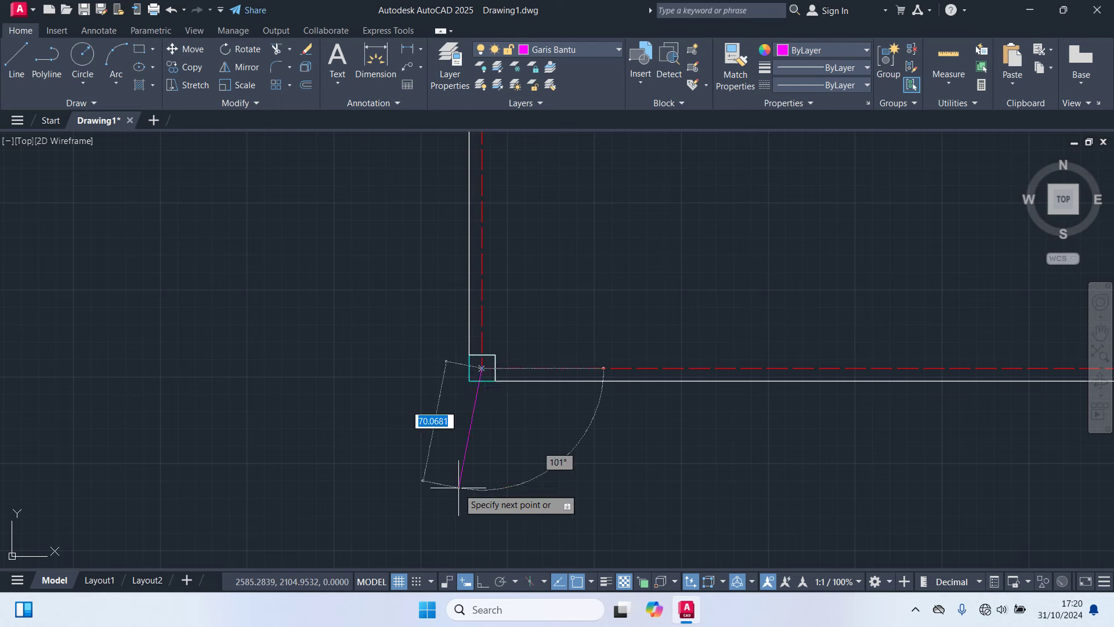
{"action": "type", "text": "5"}
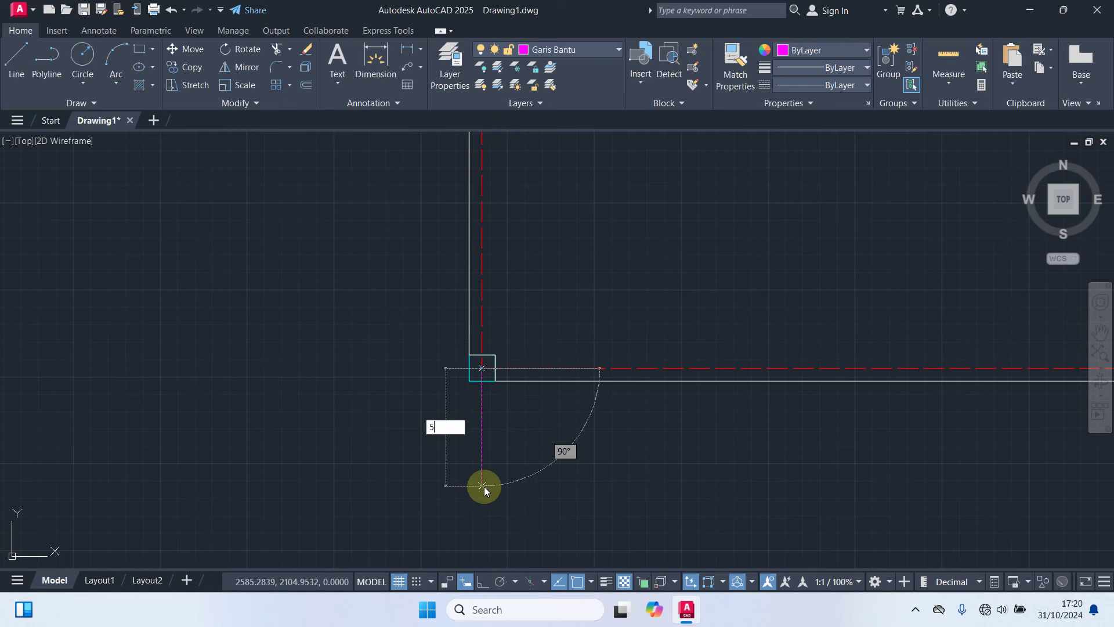
{"action": "key", "text": "Return"}
{"action": "key", "text": "Return"}
{"action": "scroll", "coordinate": [452, 389], "scroll_direction": "up", "scroll_amount": 4}
{"action": "key", "text": "Return"}
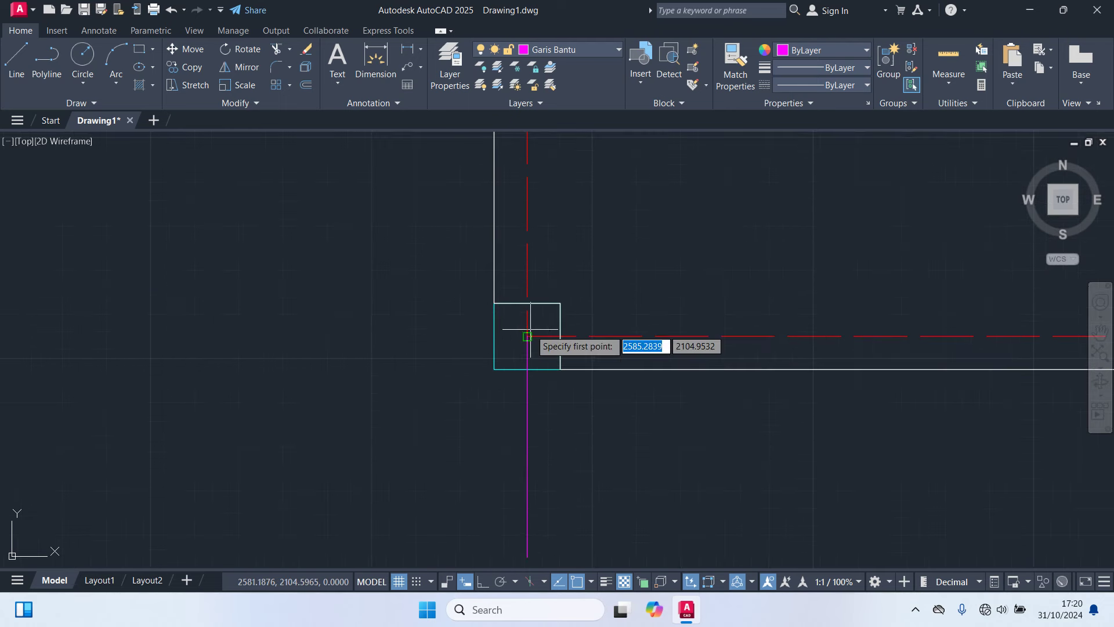
{"action": "left_click", "coordinate": [527, 336]}
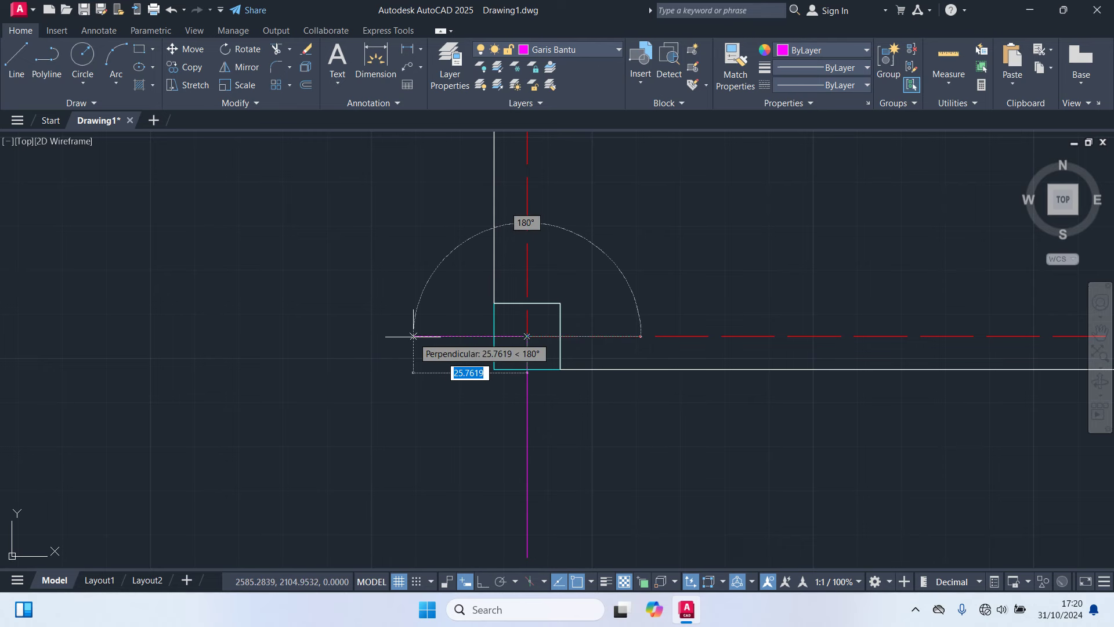
{"action": "type", "text": "50"}
{"action": "key", "text": "Return"}
{"action": "key", "text": "Return"}
{"action": "scroll", "coordinate": [540, 279], "scroll_direction": "down", "scroll_amount": 4}
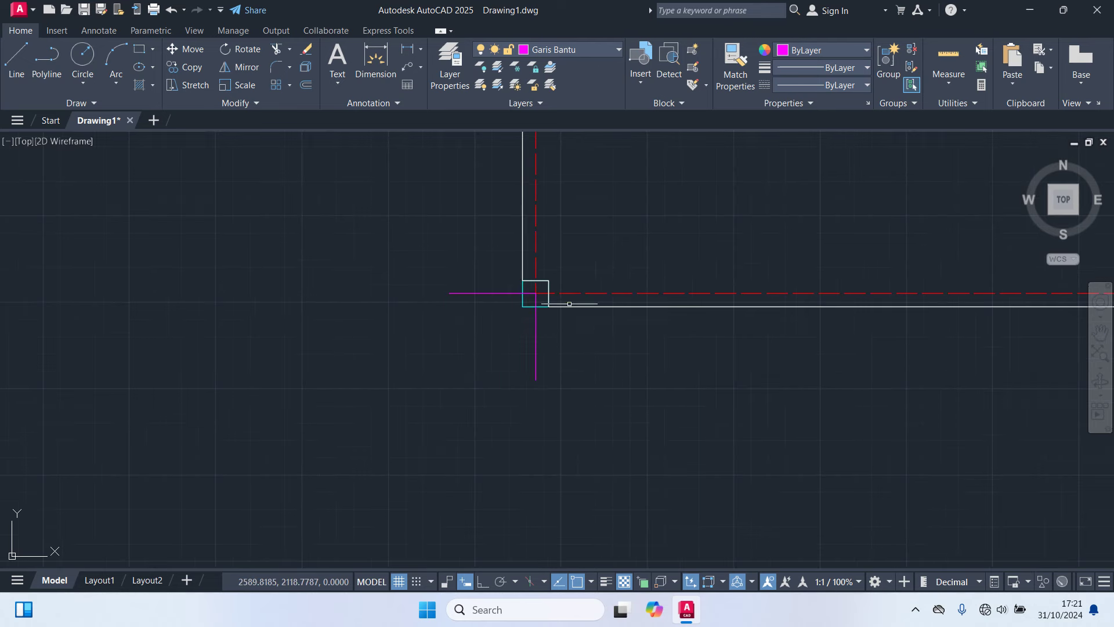
{"action": "scroll", "coordinate": [597, 357], "scroll_direction": "down", "scroll_amount": 3}
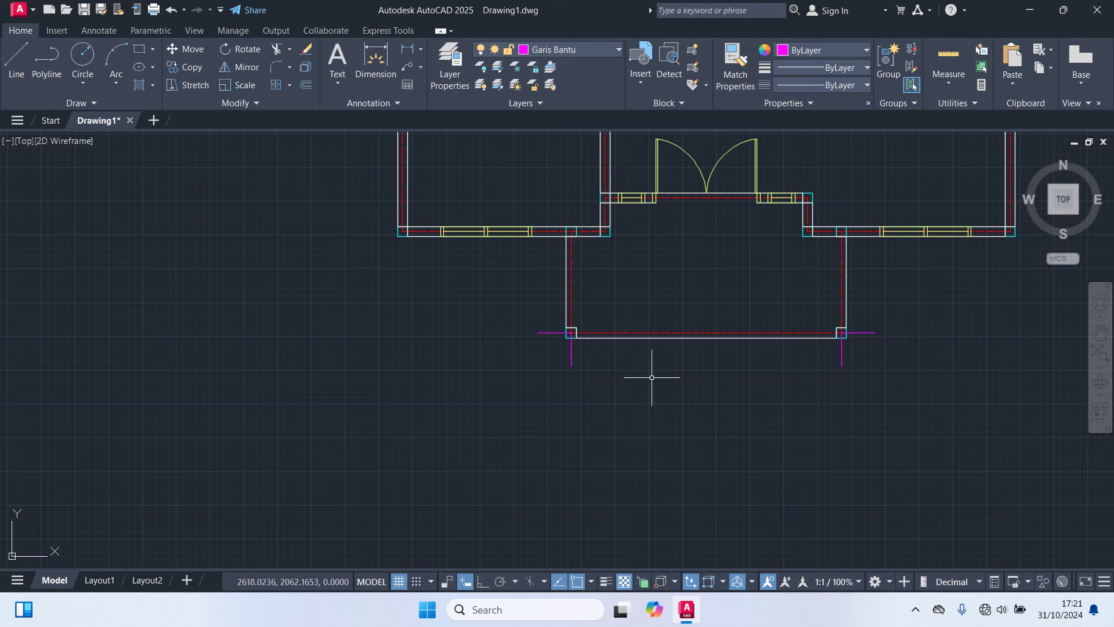
Step: Select the magenta helper L's two lines and move them across to the other lower corner
{"action": "scroll", "coordinate": [651, 377], "scroll_direction": "down", "scroll_amount": 2}
{"action": "middle_click_drag", "start_coordinate": [621, 380], "coordinate": [535, 386]}
{"action": "scroll", "coordinate": [621, 348], "scroll_direction": "up", "scroll_amount": 6}
{"action": "left_click", "coordinate": [703, 337]}
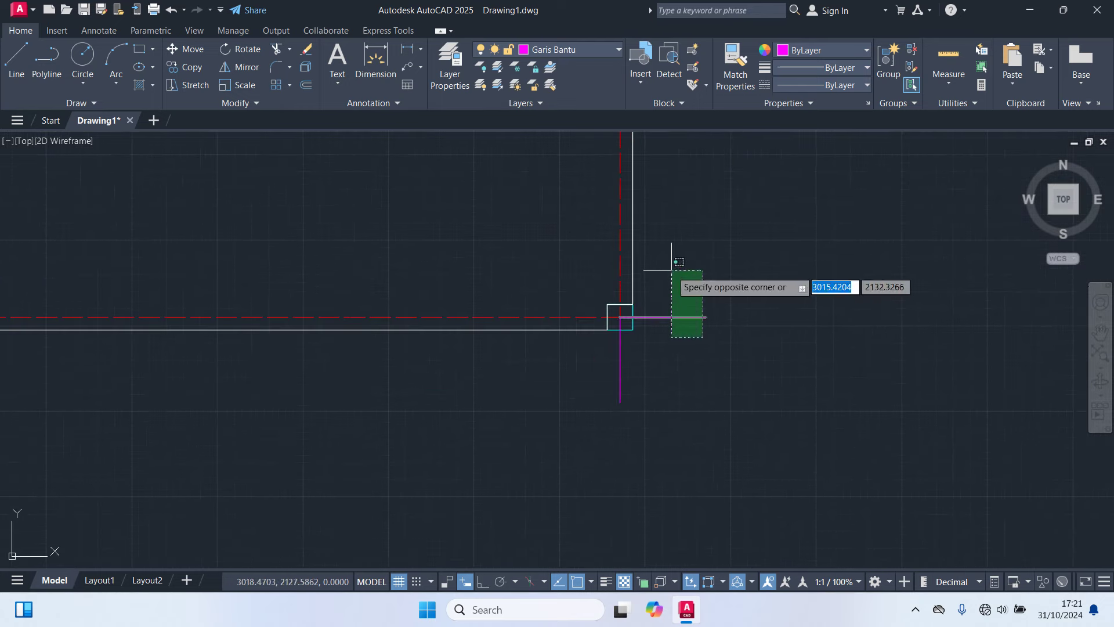
{"action": "left_click", "coordinate": [672, 269]}
{"action": "left_click", "coordinate": [632, 401]}
{"action": "left_click", "coordinate": [582, 366]}
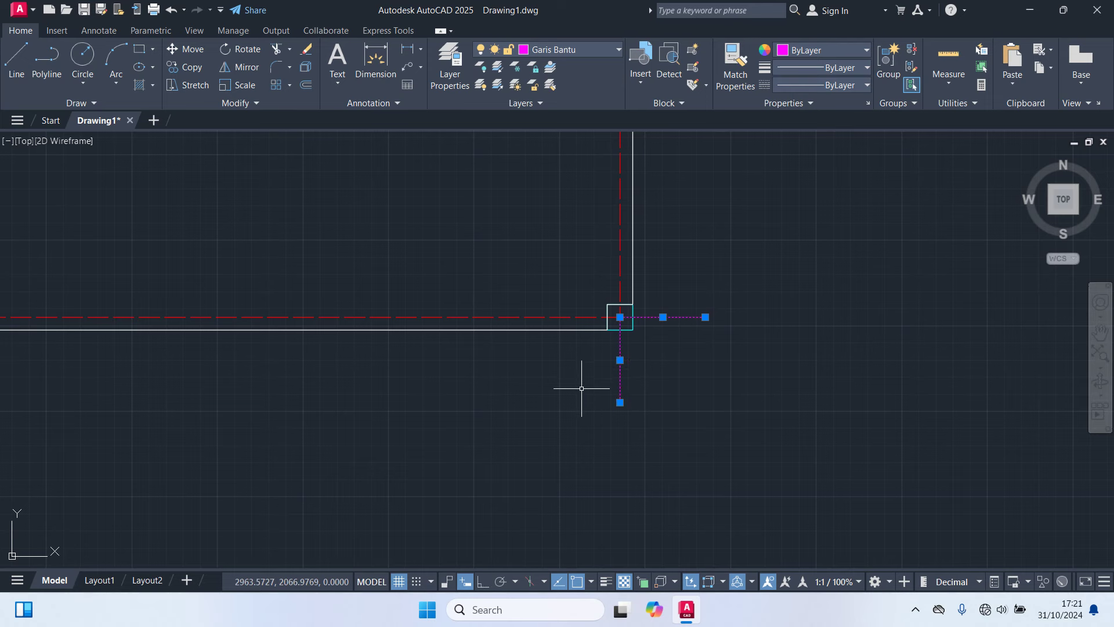
{"action": "middle_click_drag", "start_coordinate": [595, 356], "coordinate": [250, 458]}
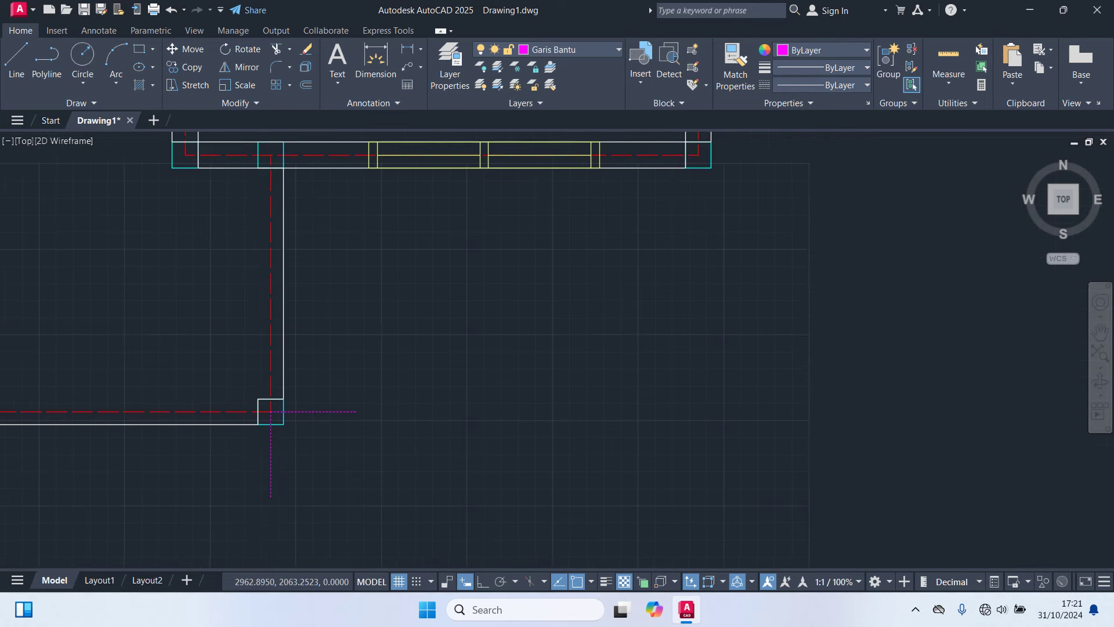
{"action": "type", "text": "m"}
{"action": "key", "text": "Return"}
{"action": "left_click", "coordinate": [268, 422]}
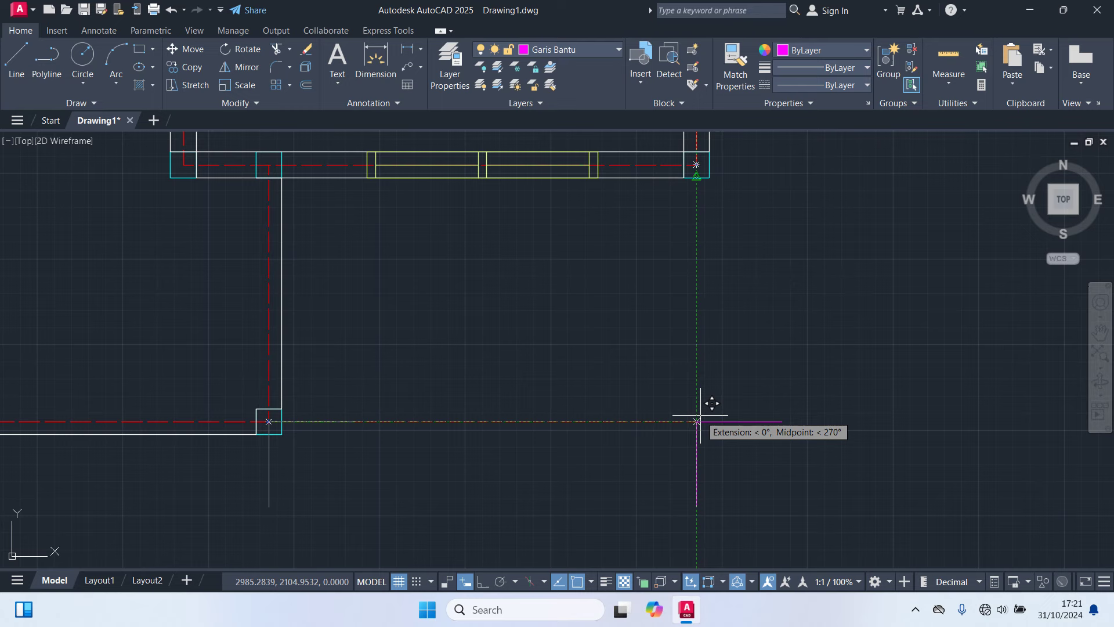
{"action": "left_click", "coordinate": [696, 421]}
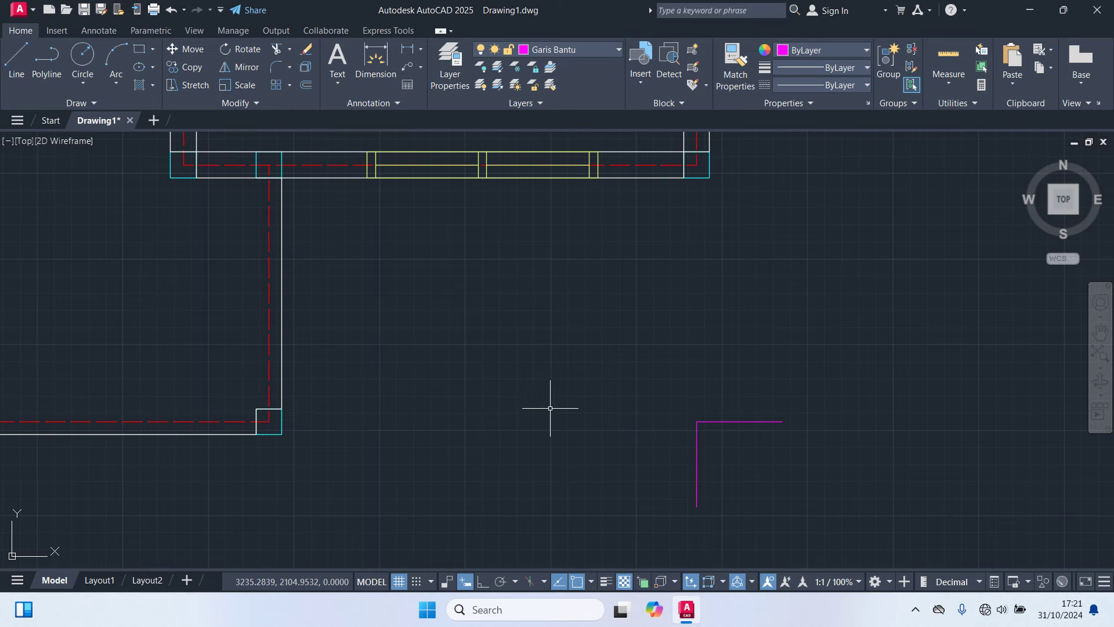
Step: Move the magenta L 250 units left by its corner, aligning it with the wall corner
{"action": "scroll", "coordinate": [550, 408], "scroll_direction": "down", "scroll_amount": 3}
{"action": "middle_click_drag", "start_coordinate": [418, 390], "coordinate": [866, 402]}
{"action": "scroll", "coordinate": [865, 403], "scroll_direction": "up", "scroll_amount": 3}
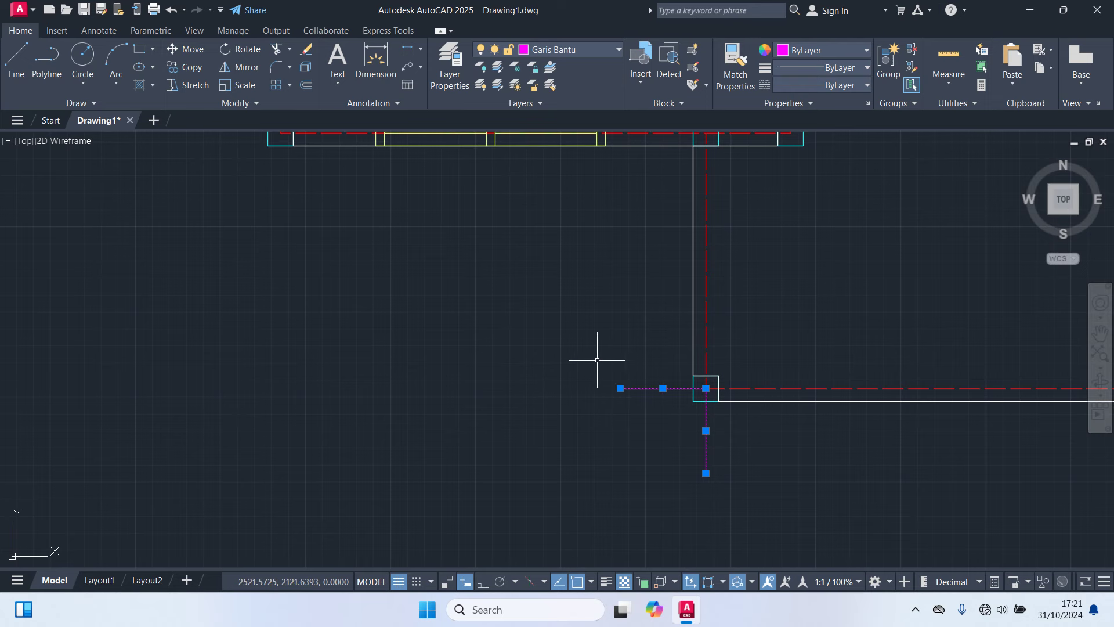
{"action": "type", "text": "m"}
{"action": "key", "text": "Return"}
{"action": "scroll", "coordinate": [706, 400], "scroll_direction": "up", "scroll_amount": 3}
{"action": "left_click", "coordinate": [696, 348]}
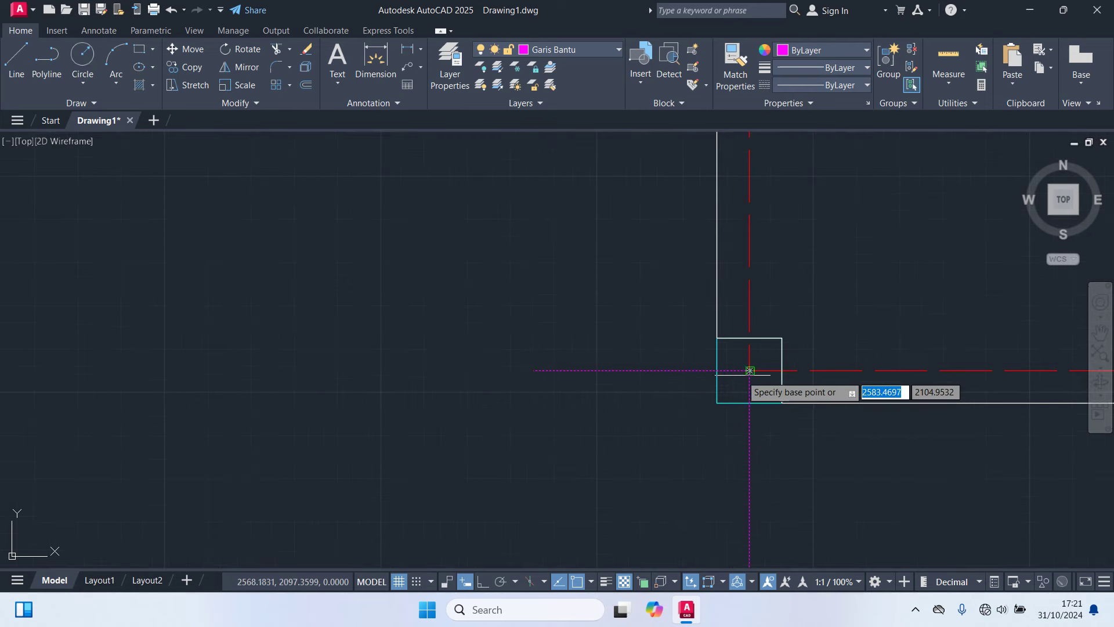
{"action": "middle_click_drag", "start_coordinate": [696, 348], "coordinate": [750, 370]}
{"action": "scroll", "coordinate": [684, 390], "scroll_direction": "down", "scroll_amount": 2}
{"action": "scroll", "coordinate": [609, 373], "scroll_direction": "down", "scroll_amount": 2}
{"action": "middle_click_drag", "start_coordinate": [610, 373], "coordinate": [614, 417]}
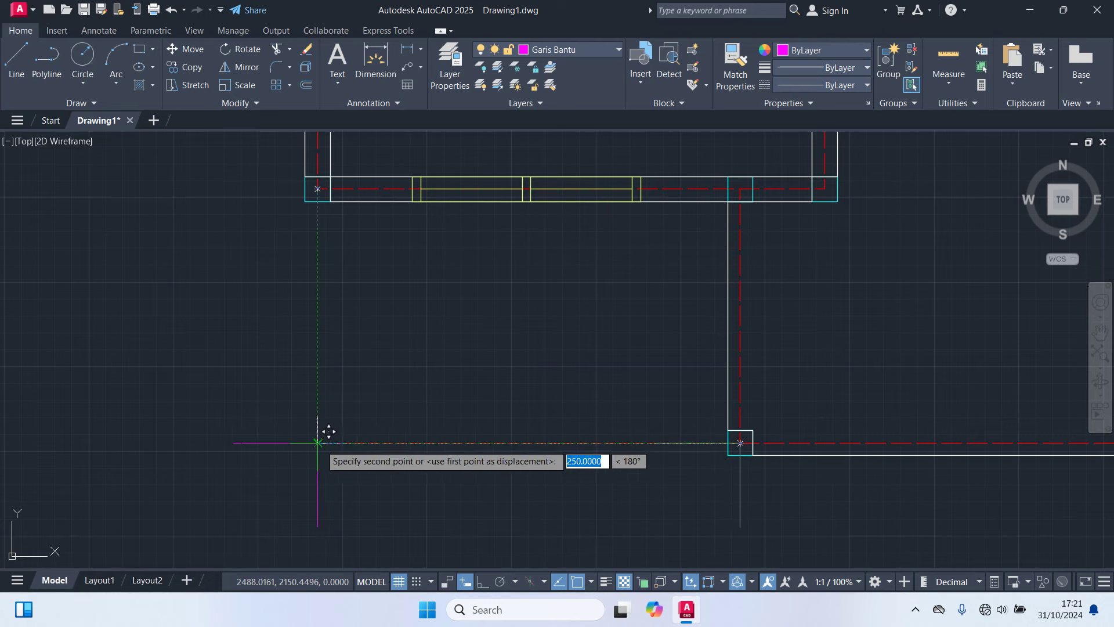
{"action": "left_click", "coordinate": [317, 443]}
{"action": "scroll", "coordinate": [462, 385], "scroll_direction": "down", "scroll_amount": 4}
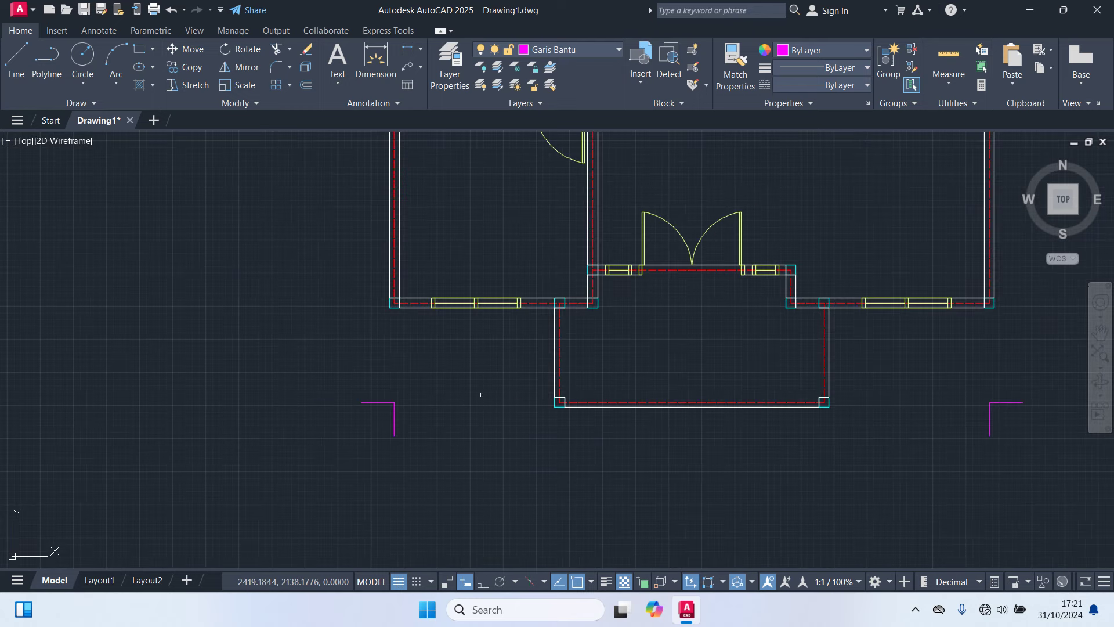
Step: Copy the magenta vertical helper line to the front room's bottom-right corner and the wall corners above
{"action": "left_click", "coordinate": [402, 455]}
{"action": "left_click", "coordinate": [366, 425]}
{"action": "type", "text": "co"}
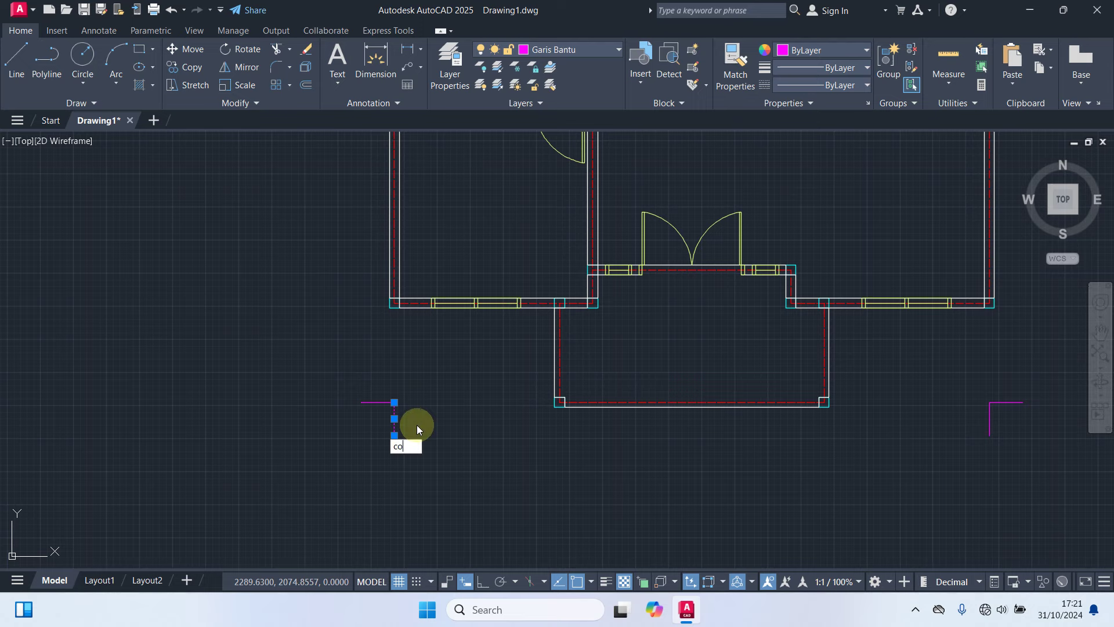
{"action": "key", "text": "Return"}
{"action": "scroll", "coordinate": [417, 429], "scroll_direction": "up", "scroll_amount": 4}
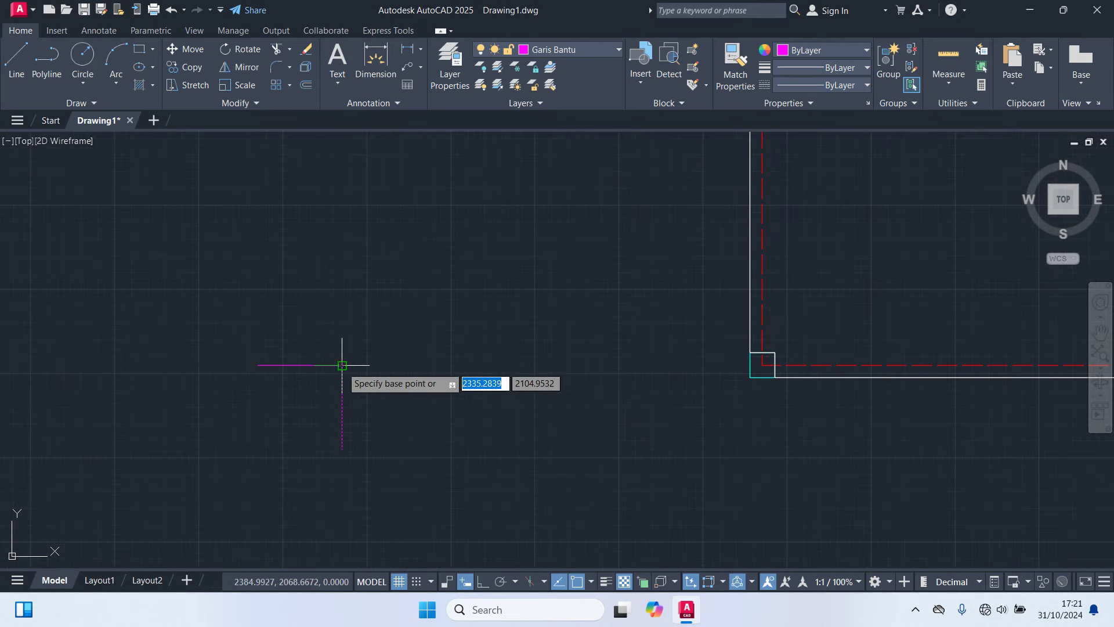
{"action": "left_click", "coordinate": [342, 365]}
{"action": "scroll", "coordinate": [845, 443], "scroll_direction": "down", "scroll_amount": 4}
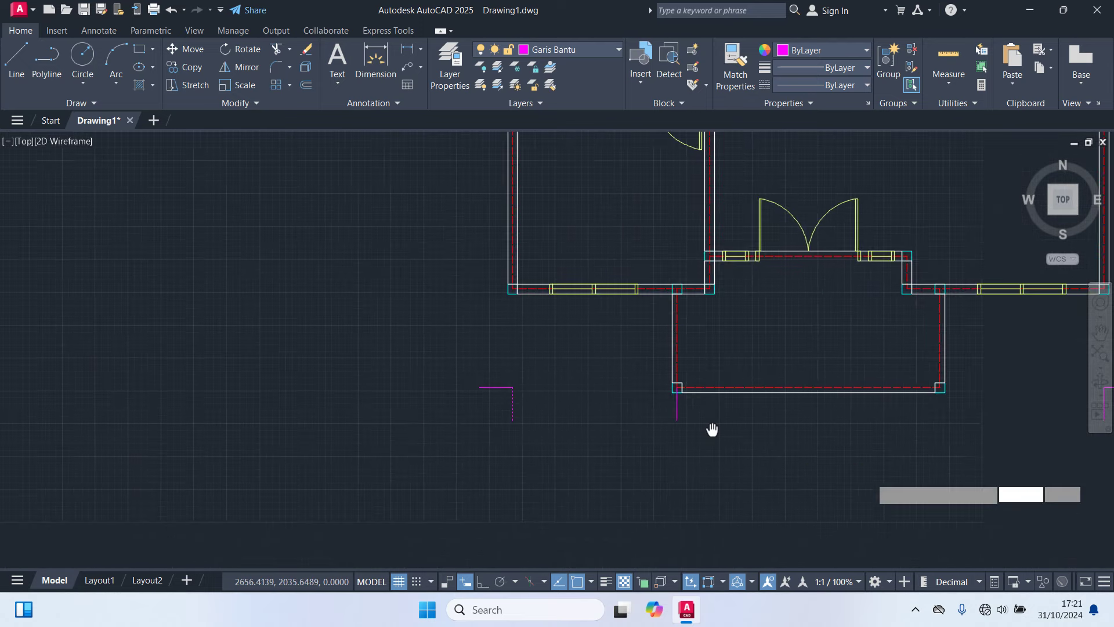
{"action": "scroll", "coordinate": [858, 374], "scroll_direction": "up", "scroll_amount": 4}
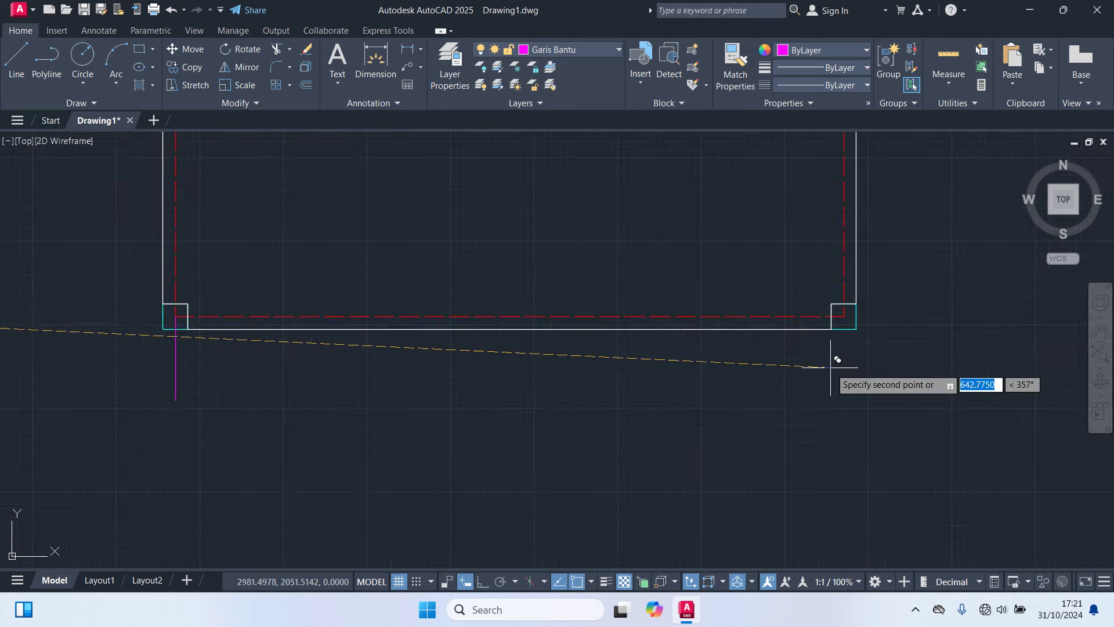
{"action": "left_click", "coordinate": [844, 316]}
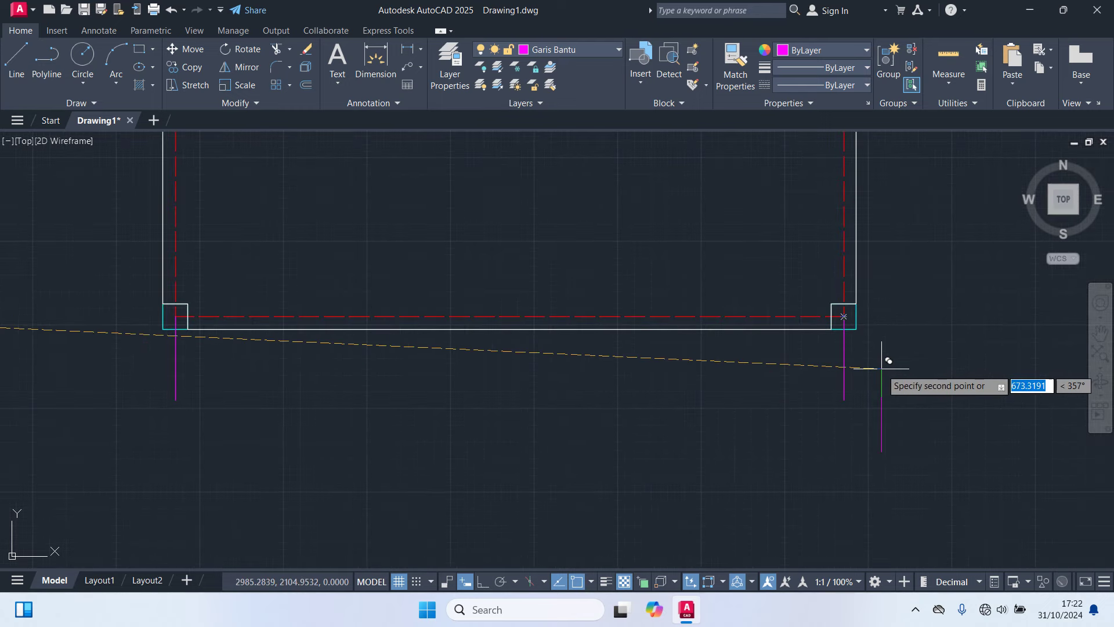
{"action": "scroll", "coordinate": [881, 368], "scroll_direction": "down", "scroll_amount": 4}
{"action": "scroll", "coordinate": [820, 286], "scroll_direction": "up", "scroll_amount": 2}
{"action": "middle_click_drag", "start_coordinate": [820, 286], "coordinate": [767, 187]}
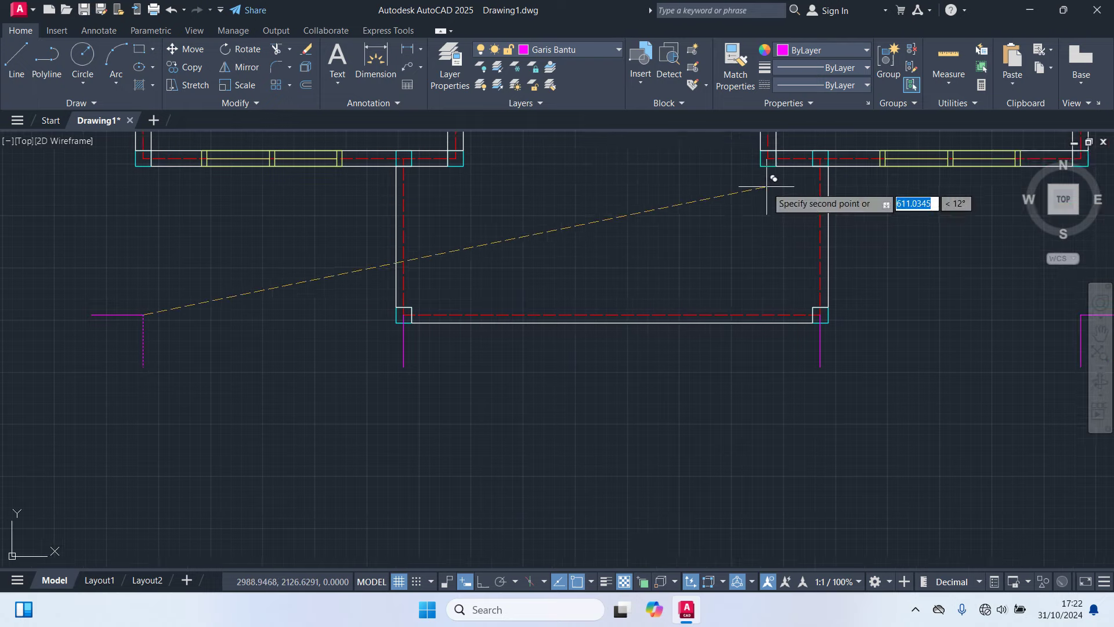
{"action": "left_click", "coordinate": [768, 315]}
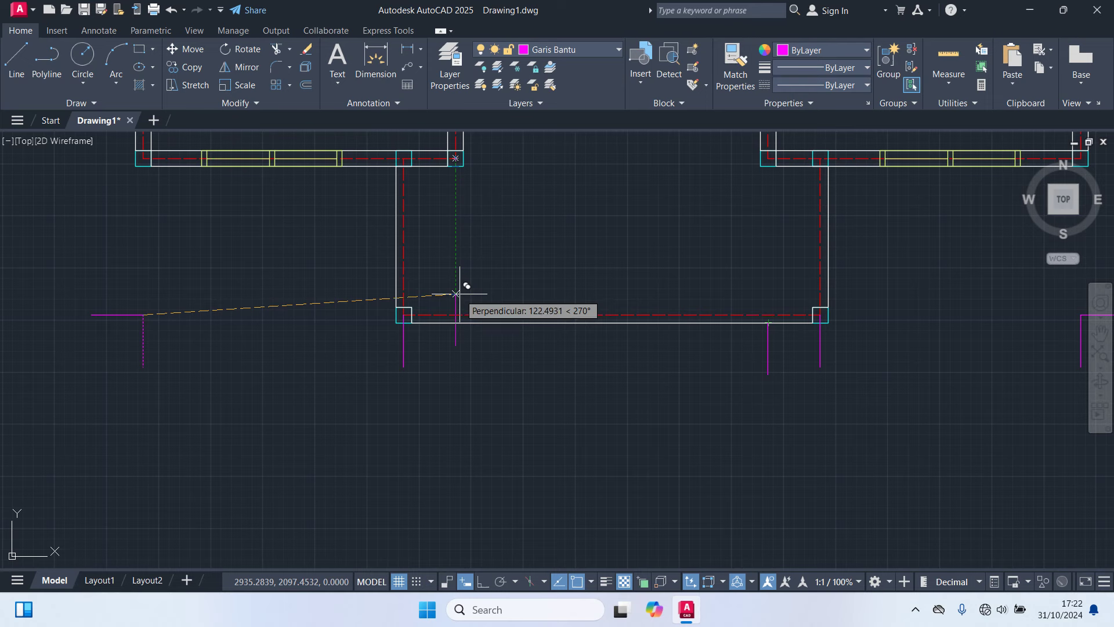
{"action": "left_click", "coordinate": [456, 294]}
{"action": "key", "text": "Escape"}
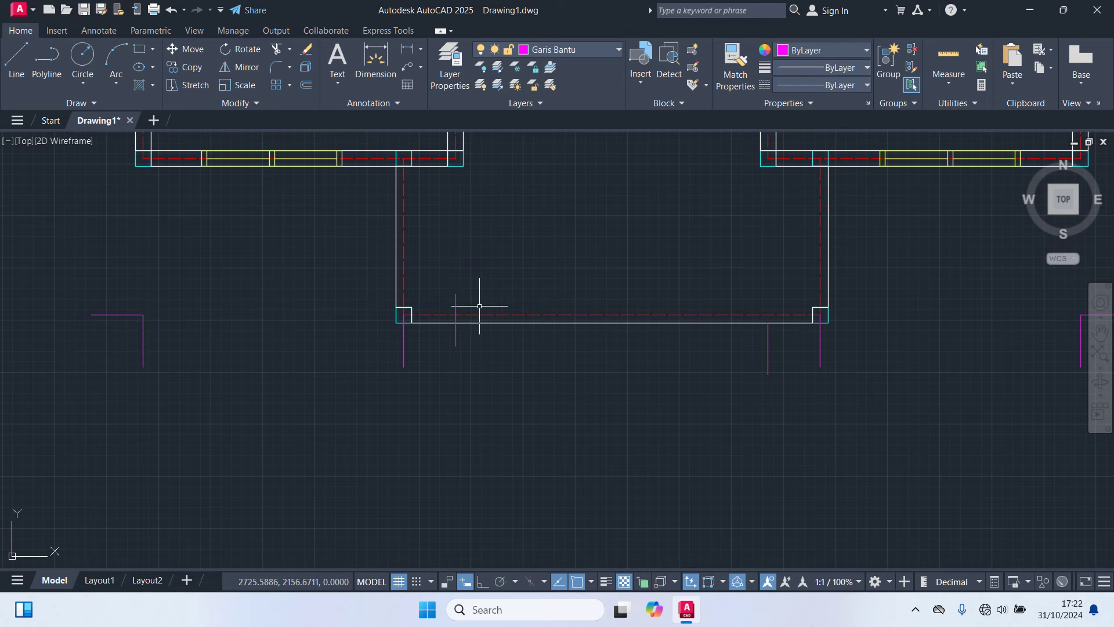
Step: Move the left copied magenta line down so it starts at the wall line
{"action": "middle_click_drag", "start_coordinate": [479, 306], "coordinate": [485, 240]}
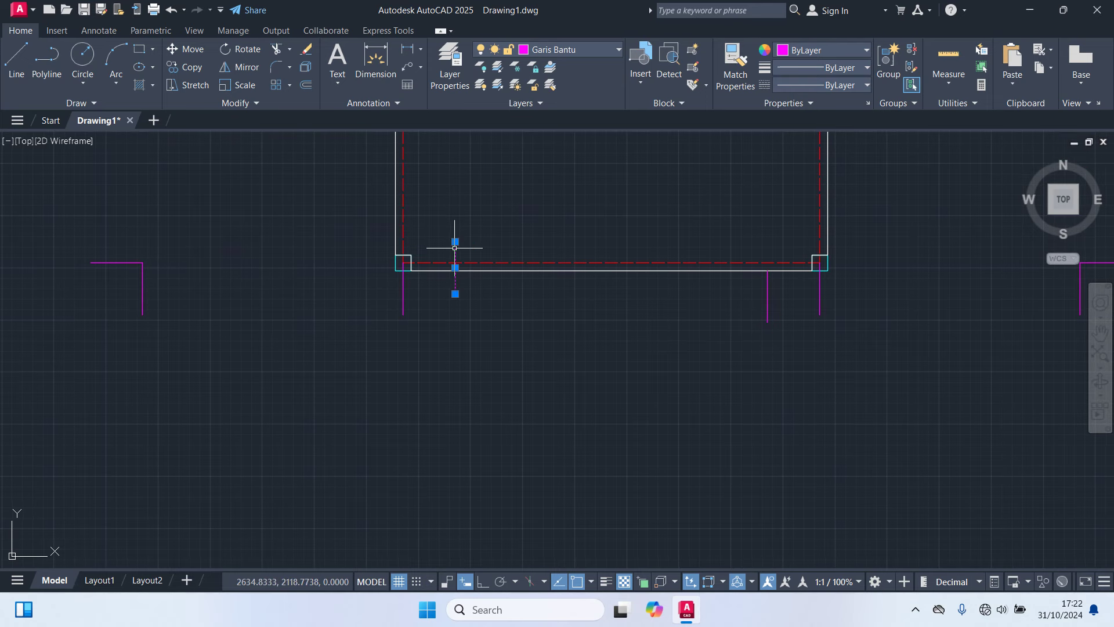
{"action": "type", "text": "m"}
{"action": "key", "text": "Return"}
{"action": "scroll", "coordinate": [464, 255], "scroll_direction": "up", "scroll_amount": 3}
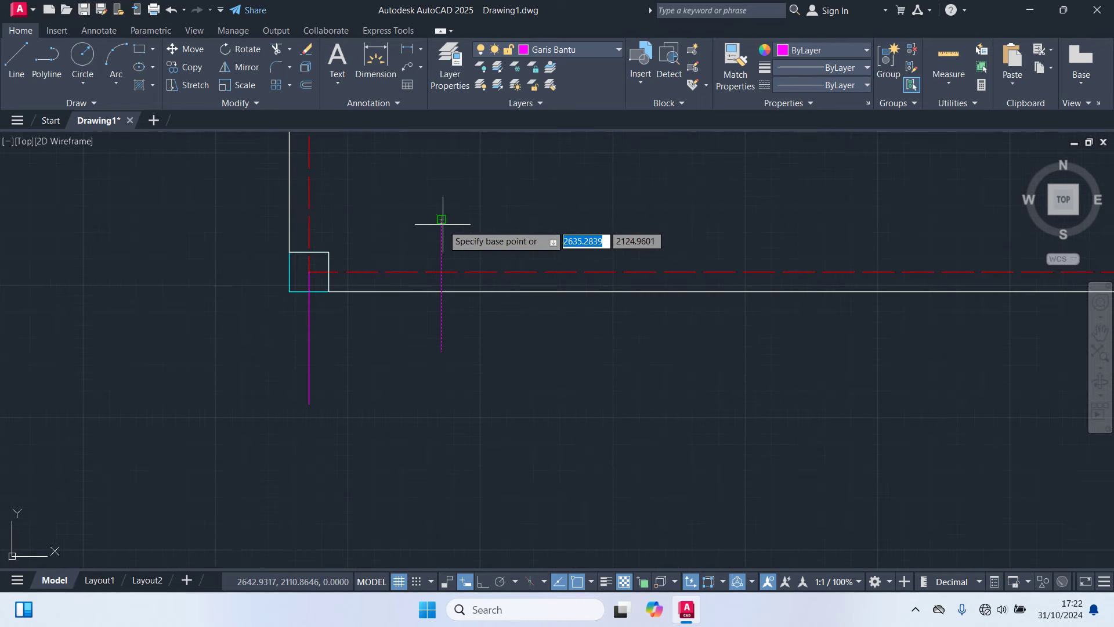
{"action": "left_click", "coordinate": [442, 222]}
{"action": "left_click", "coordinate": [452, 271]}
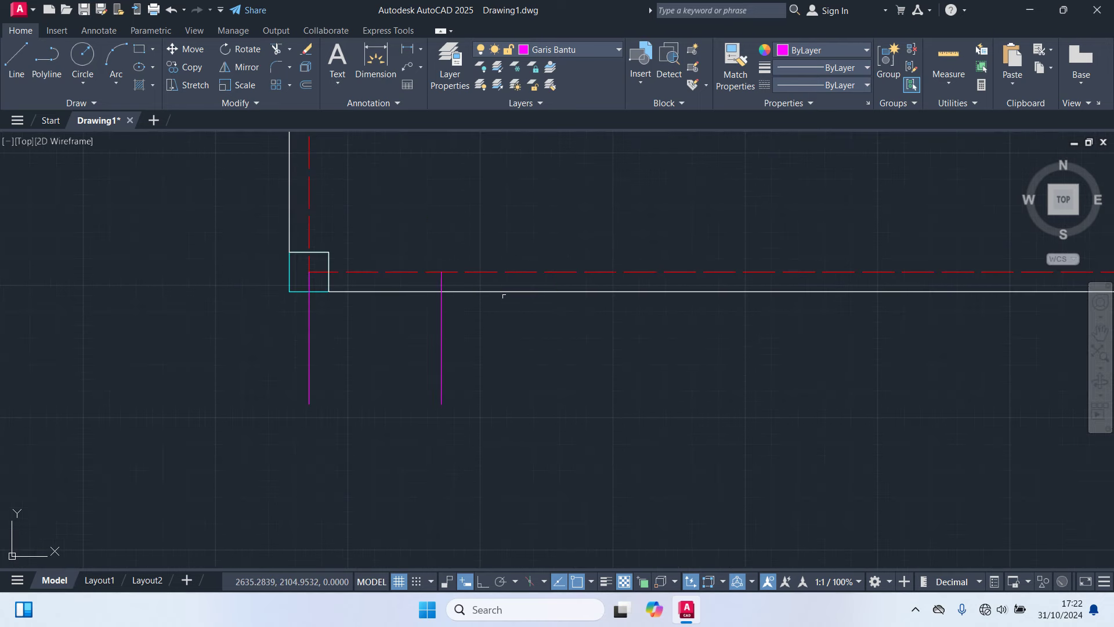
{"action": "scroll", "coordinate": [557, 311], "scroll_direction": "down", "scroll_amount": 4}
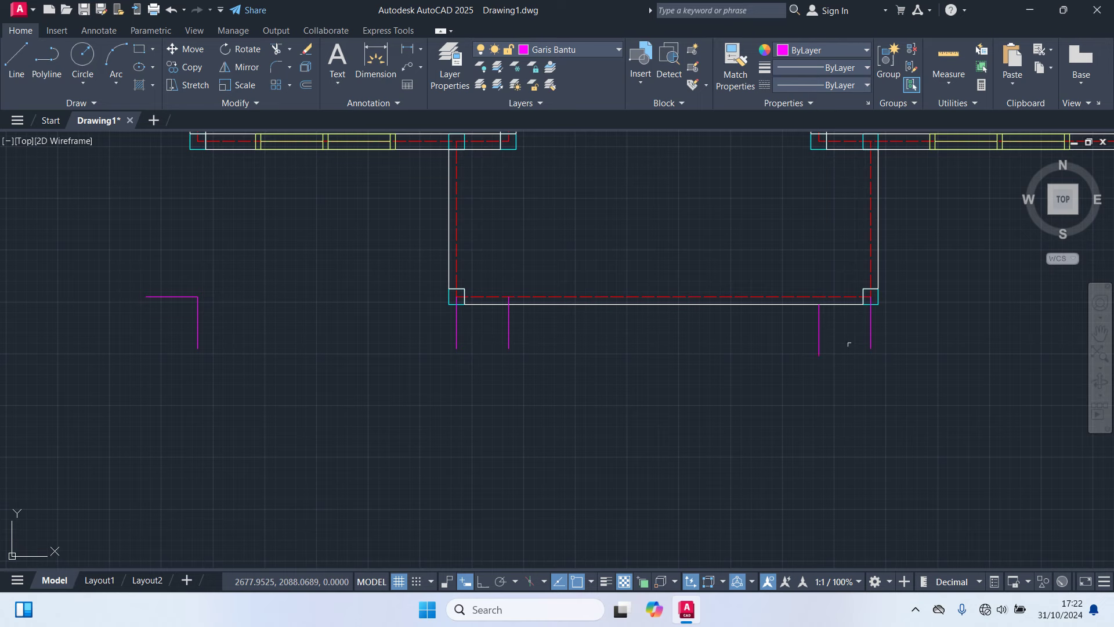
{"action": "scroll", "coordinate": [838, 331], "scroll_direction": "up", "scroll_amount": 2}
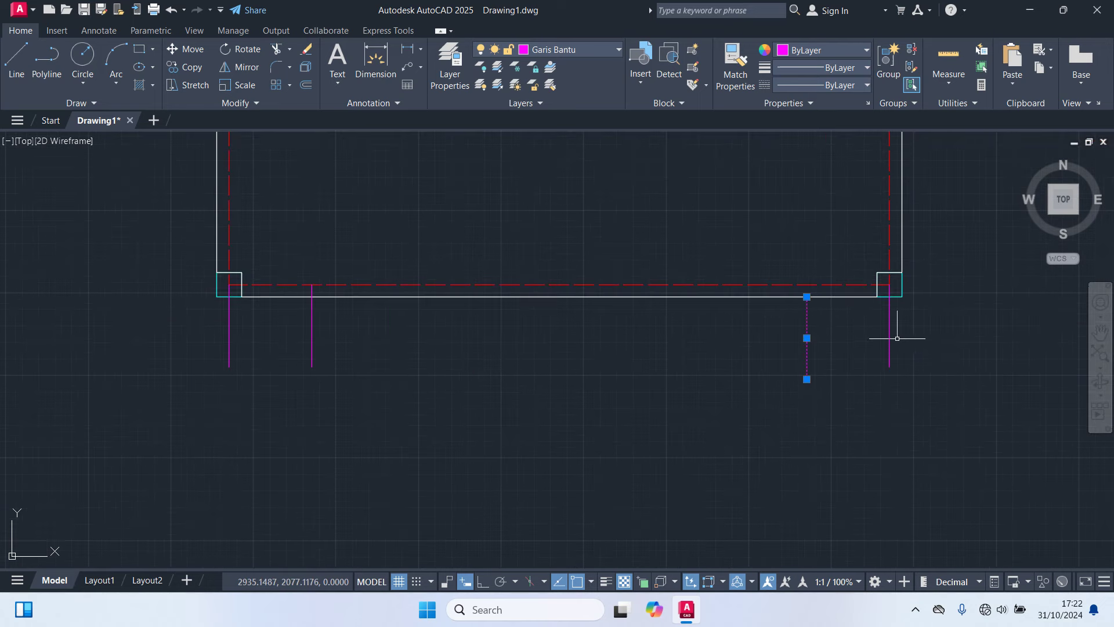
Step: Move the right-hand magenta line up 7.5 onto the wall centreline
{"action": "type", "text": "m"}
{"action": "key", "text": "Return"}
{"action": "scroll", "coordinate": [824, 281], "scroll_direction": "up", "scroll_amount": 4}
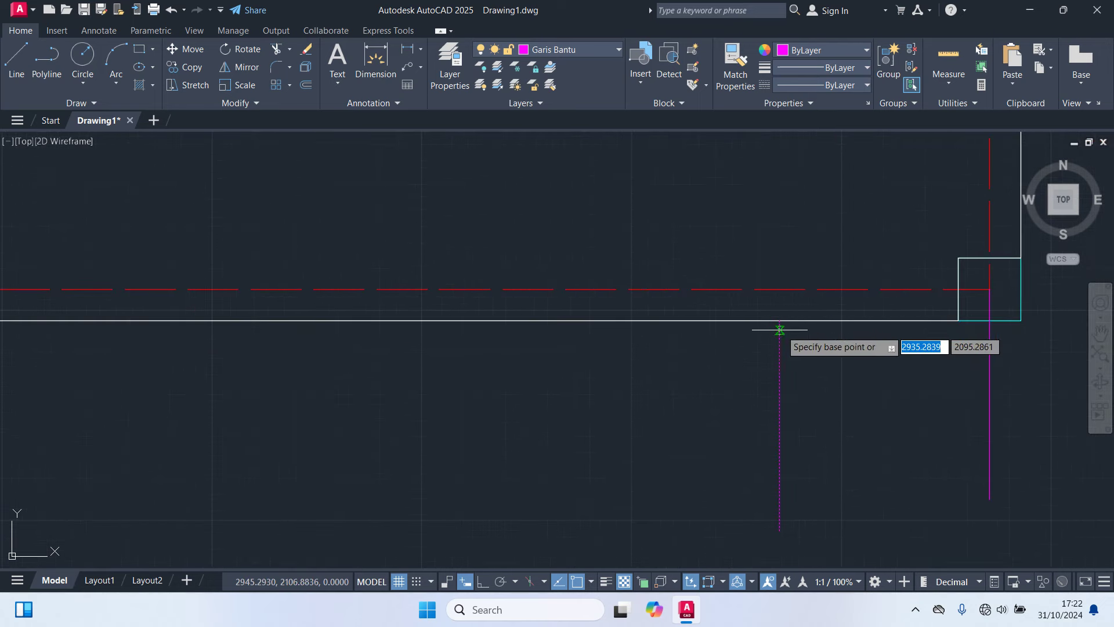
{"action": "left_click", "coordinate": [780, 321]}
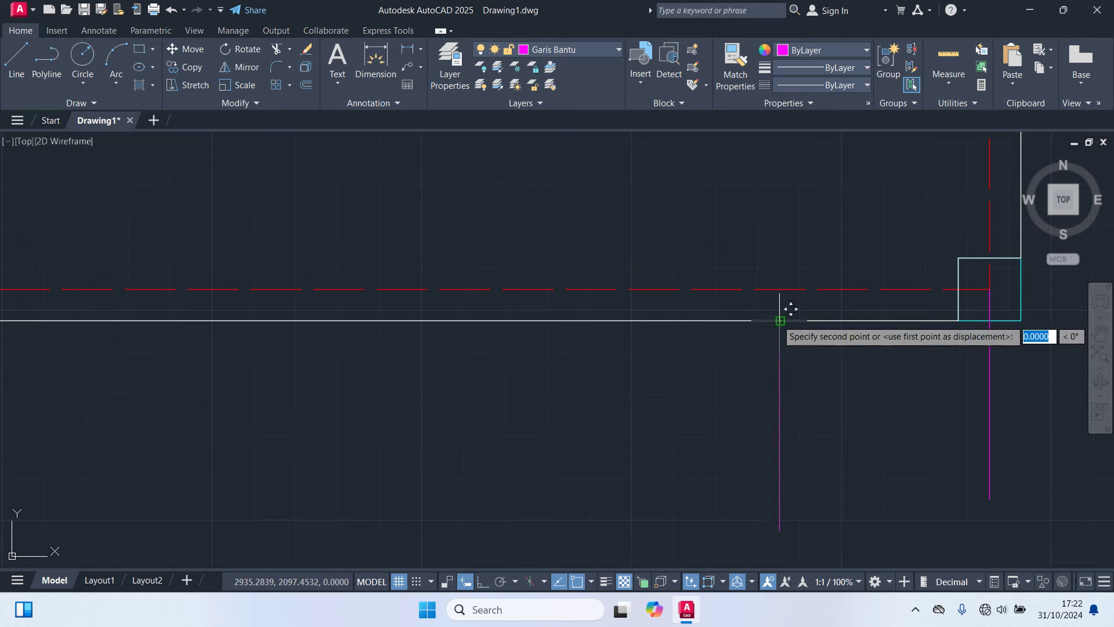
{"action": "left_click", "coordinate": [779, 289]}
{"action": "scroll", "coordinate": [770, 368], "scroll_direction": "down", "scroll_amount": 3}
{"action": "scroll", "coordinate": [716, 386], "scroll_direction": "down", "scroll_amount": 3}
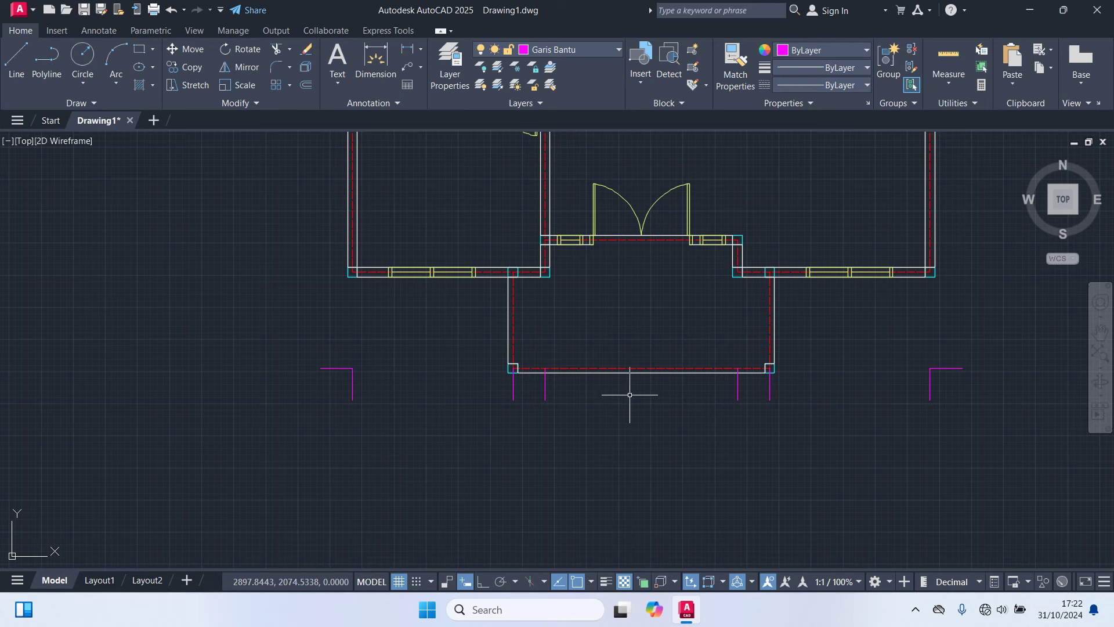
{"action": "scroll", "coordinate": [633, 387], "scroll_direction": "down", "scroll_amount": 2}
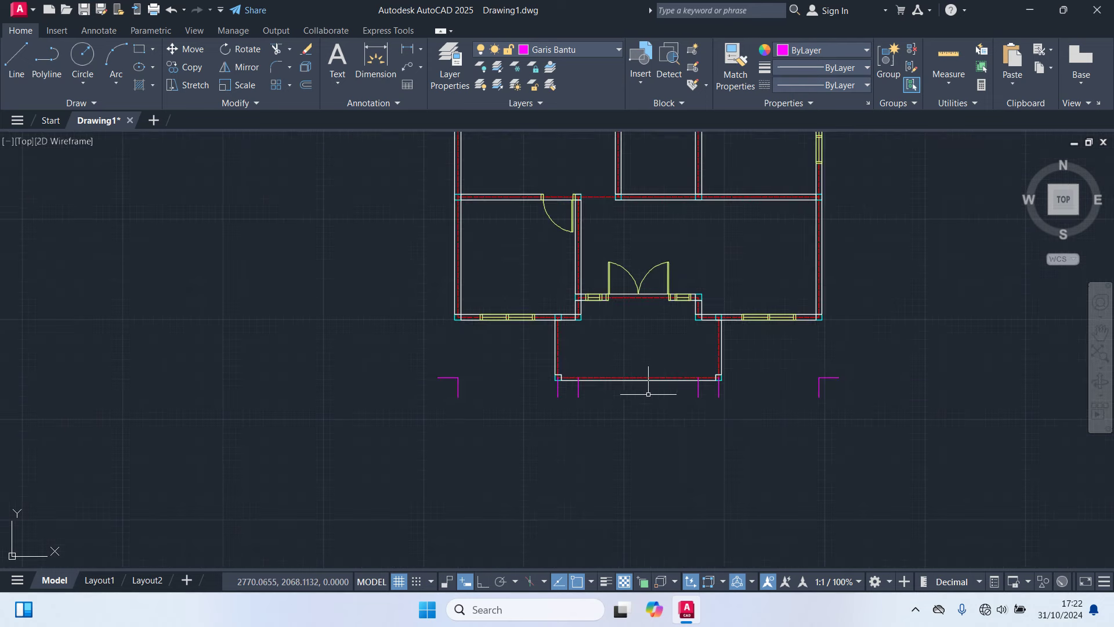
{"action": "middle_click_drag", "start_coordinate": [893, 360], "coordinate": [764, 434]}
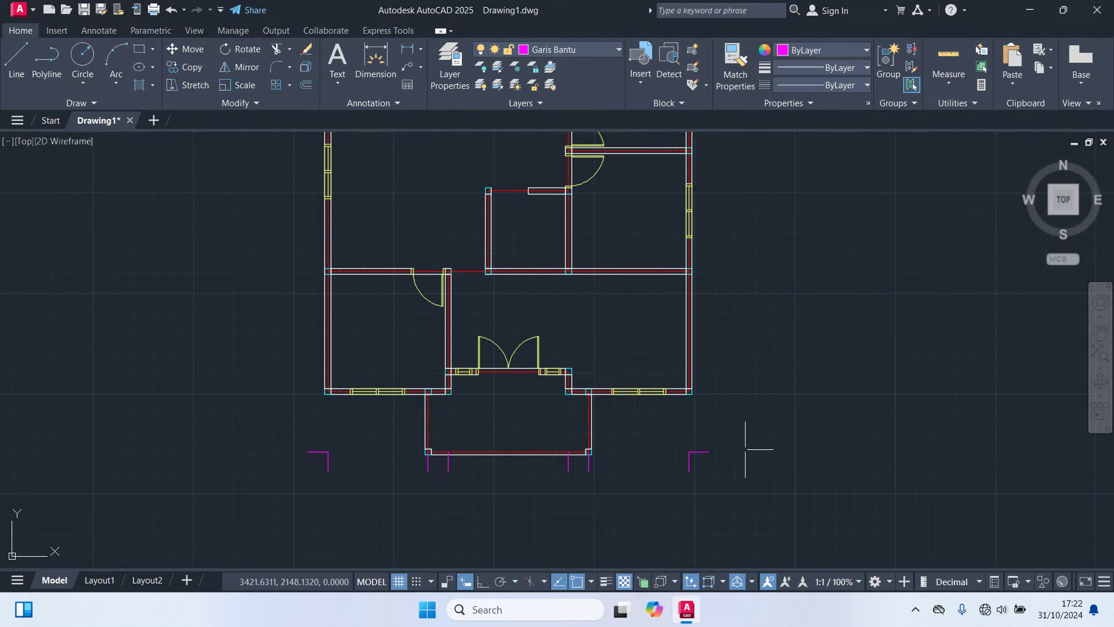
{"action": "scroll", "coordinate": [706, 448], "scroll_direction": "up", "scroll_amount": 1}
Step: Copy the horizontal magenta helper line to two corners along the right exterior wall
{"action": "scroll", "coordinate": [711, 462], "scroll_direction": "up", "scroll_amount": 3}
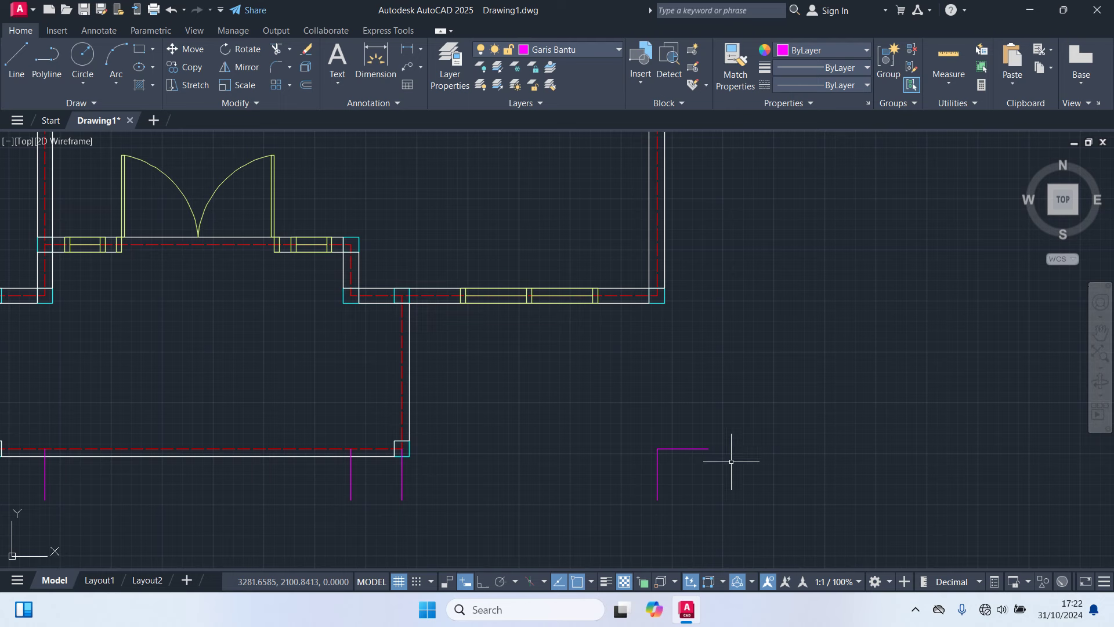
{"action": "left_click", "coordinate": [733, 462]}
{"action": "left_click", "coordinate": [683, 415]}
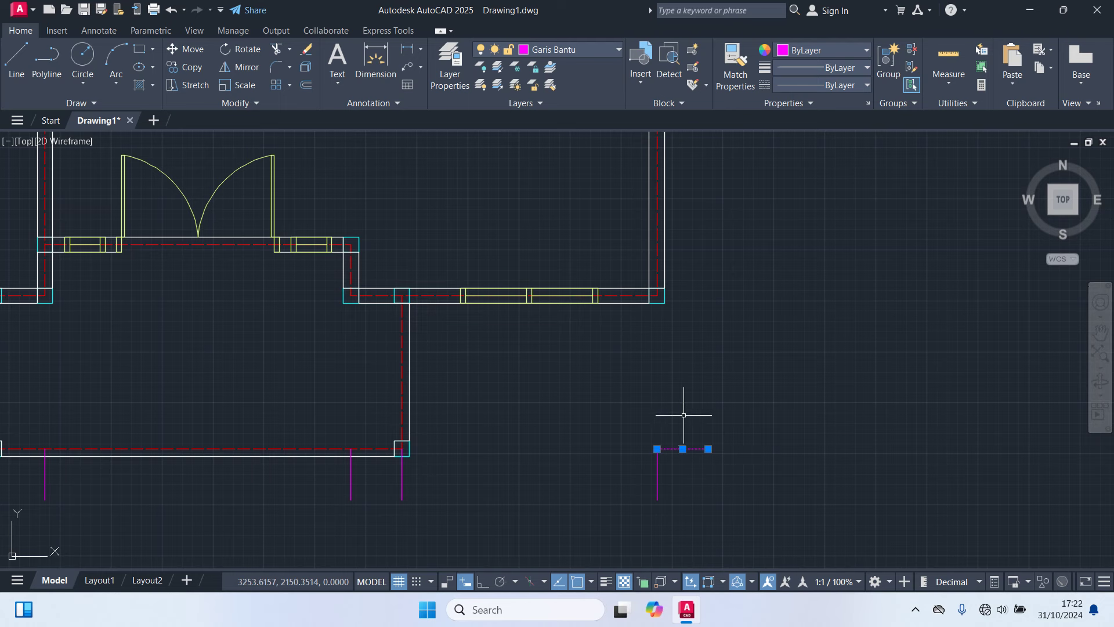
{"action": "type", "text": "co"}
{"action": "key", "text": "Return"}
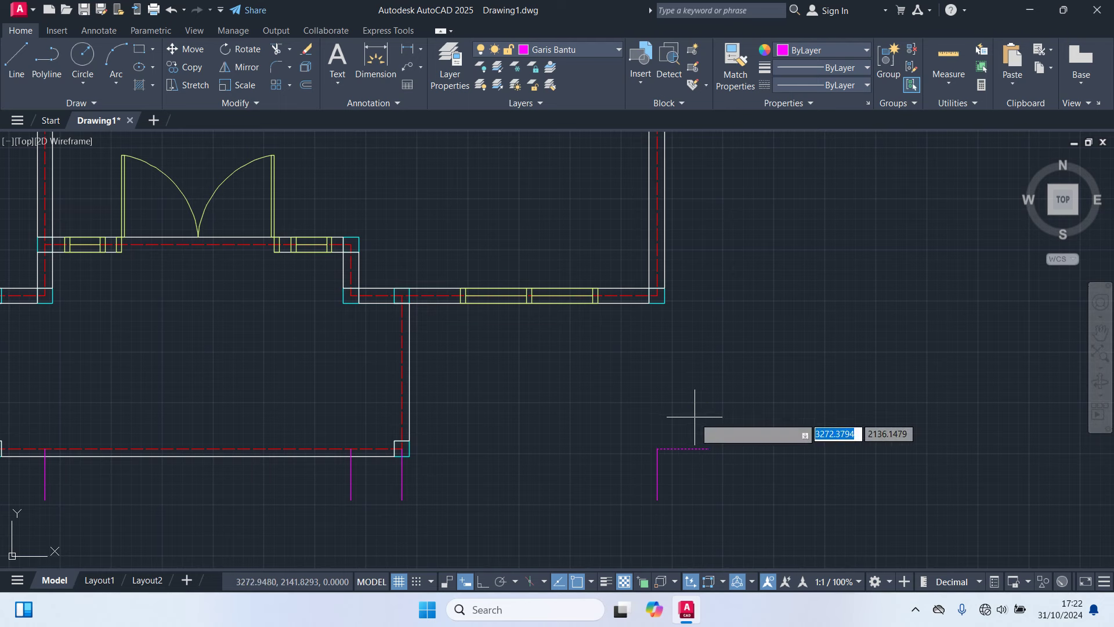
{"action": "left_click", "coordinate": [657, 449]}
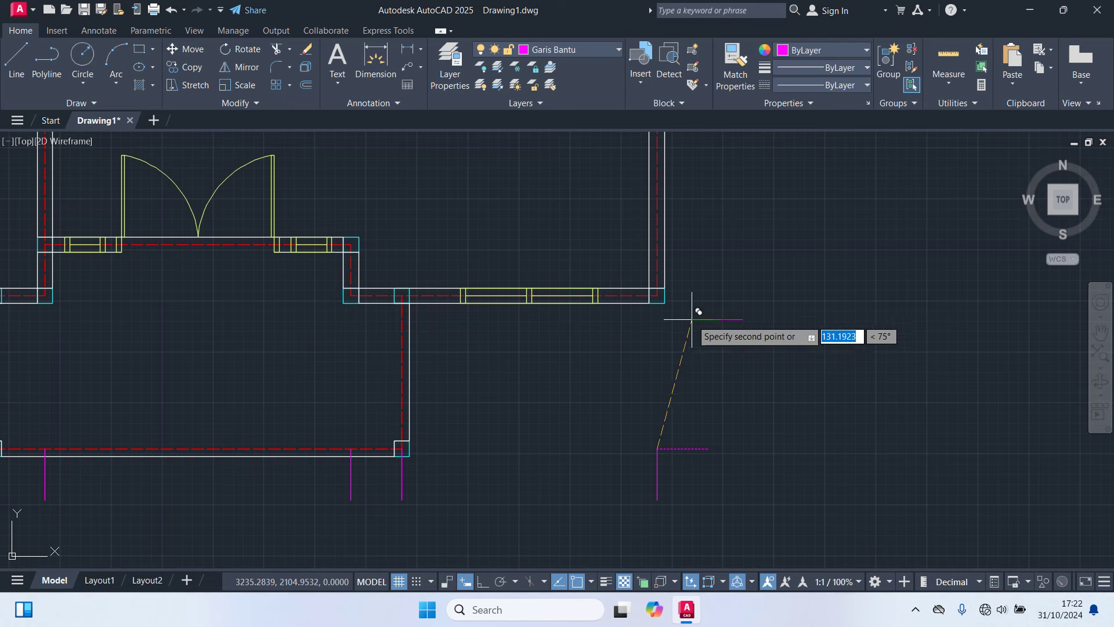
{"action": "left_click", "coordinate": [657, 295]}
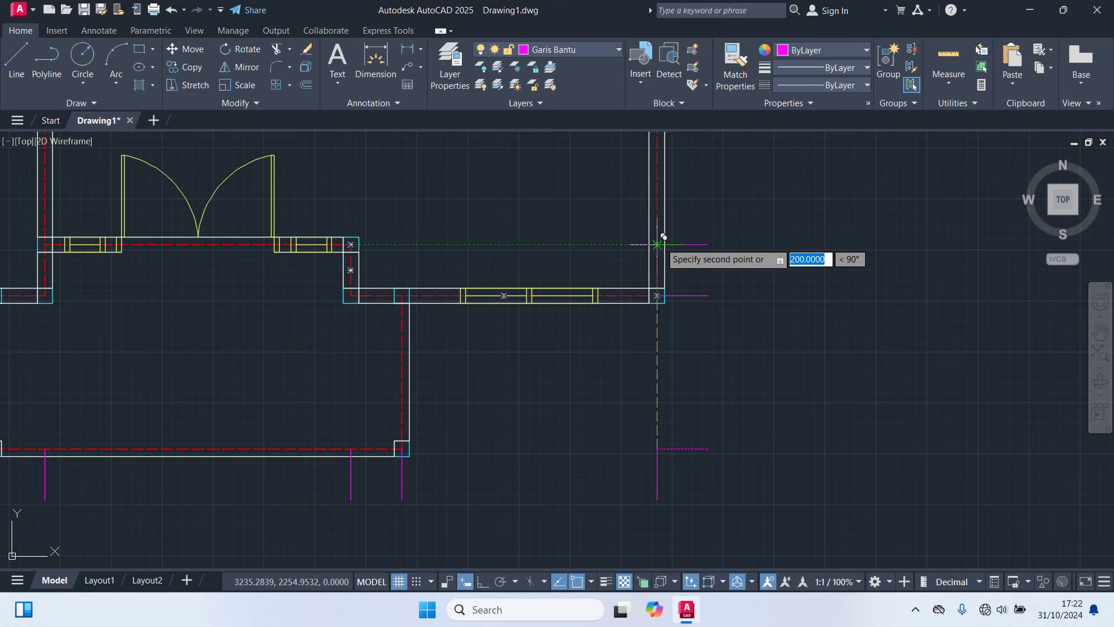
{"action": "left_click", "coordinate": [658, 245]}
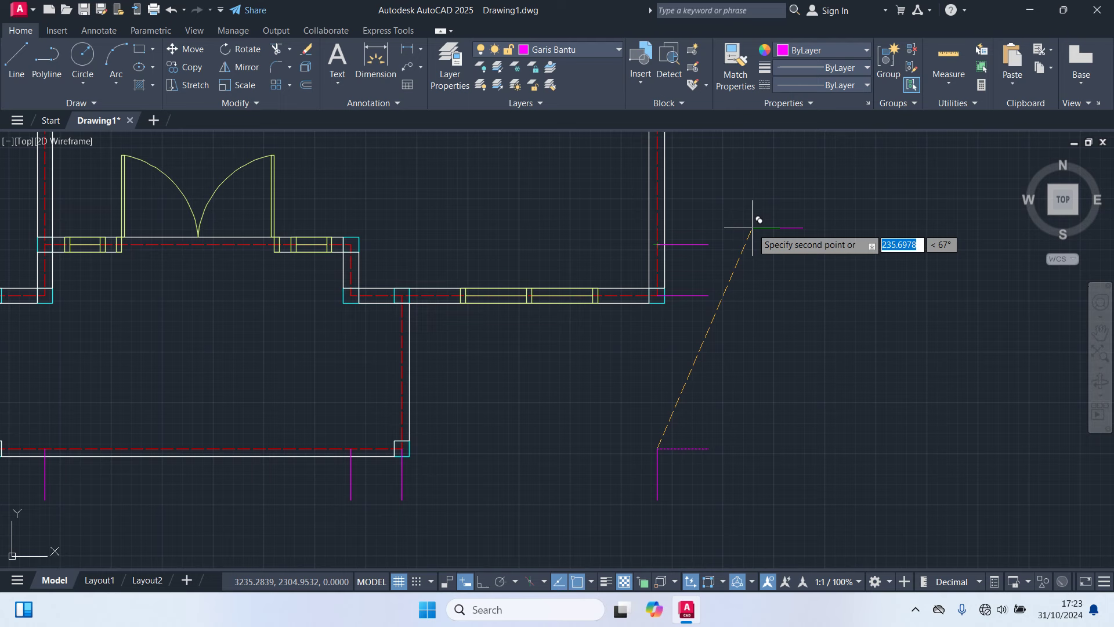
{"action": "middle_click_drag", "start_coordinate": [752, 227], "coordinate": [728, 452]}
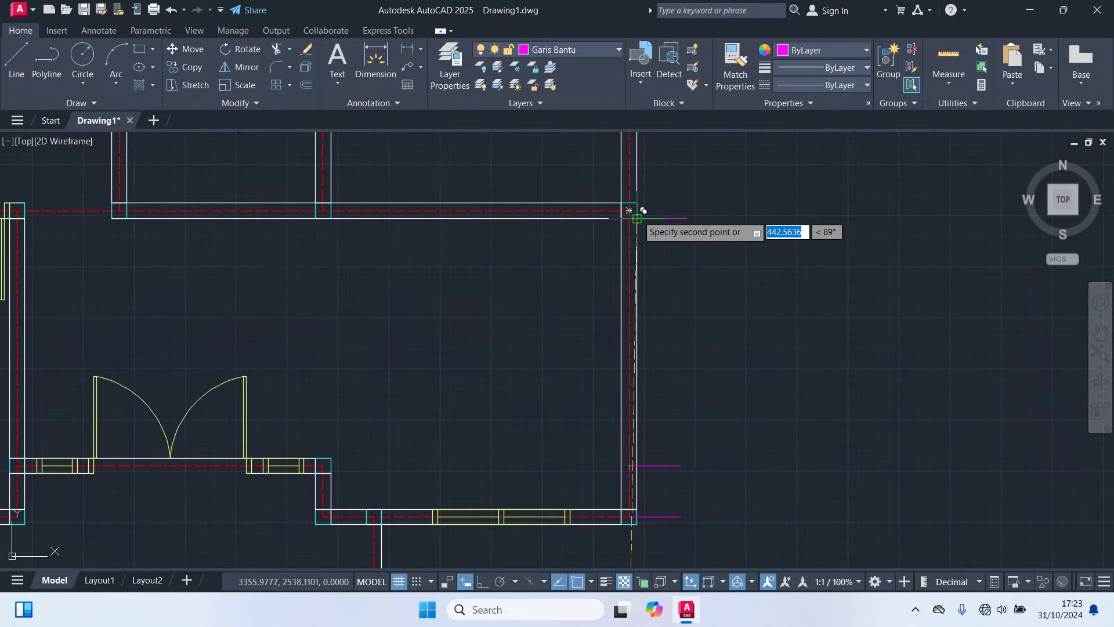
{"action": "middle_click_drag", "start_coordinate": [722, 179], "coordinate": [702, 361]}
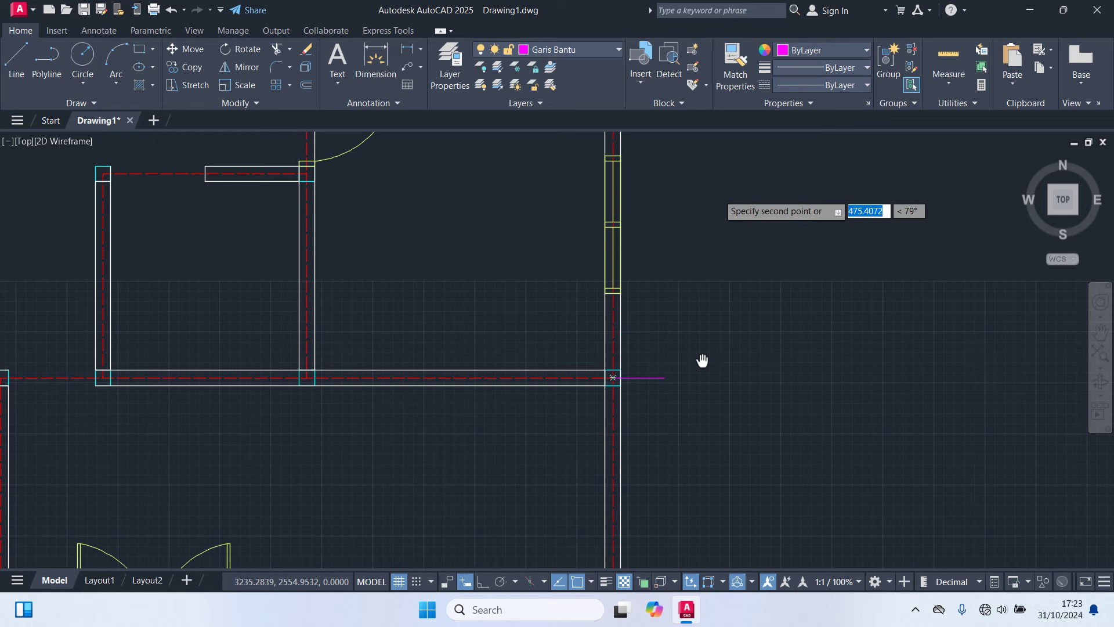
{"action": "middle_click_drag", "start_coordinate": [703, 364], "coordinate": [696, 429]}
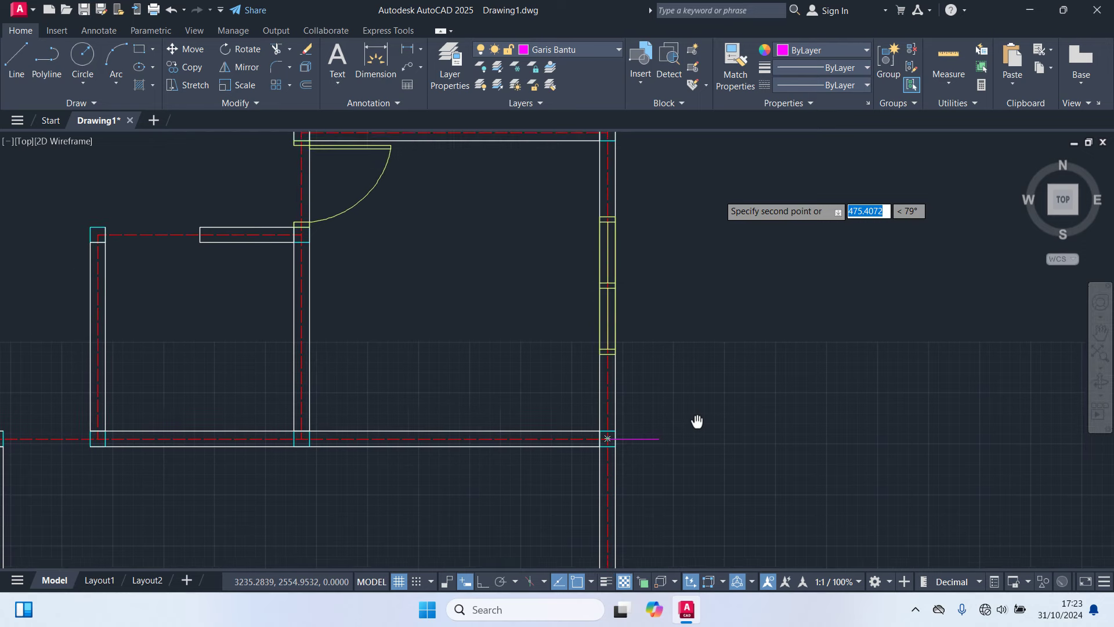
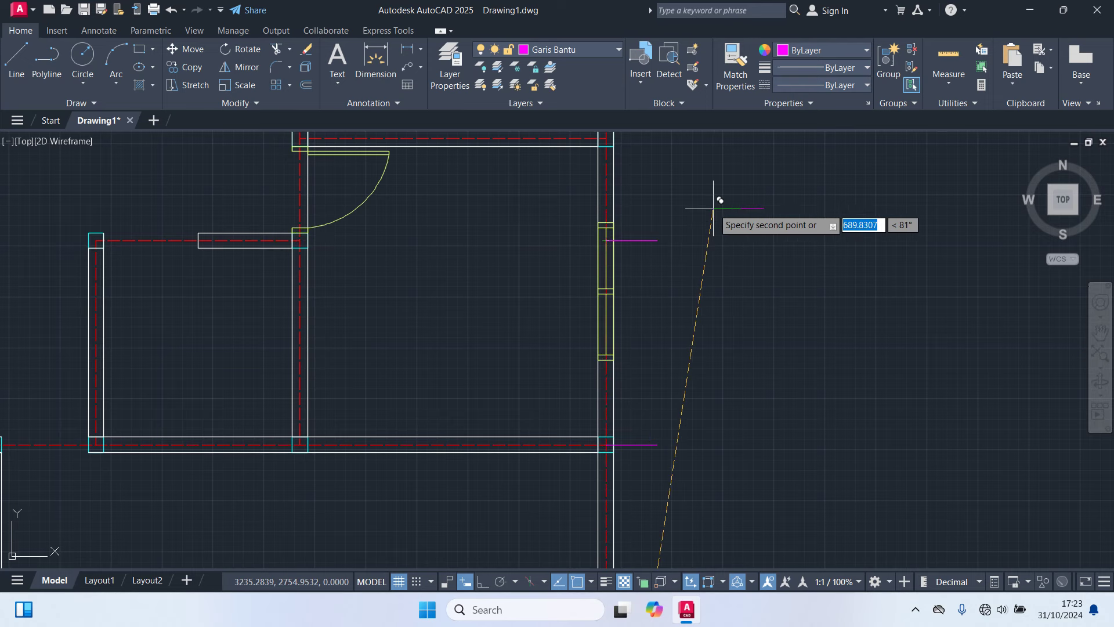
Step: Pan up the plan's right side, placing horizontal guide-line copies at the remaining east walls
{"action": "middle_click_drag", "start_coordinate": [714, 207], "coordinate": [704, 319]}
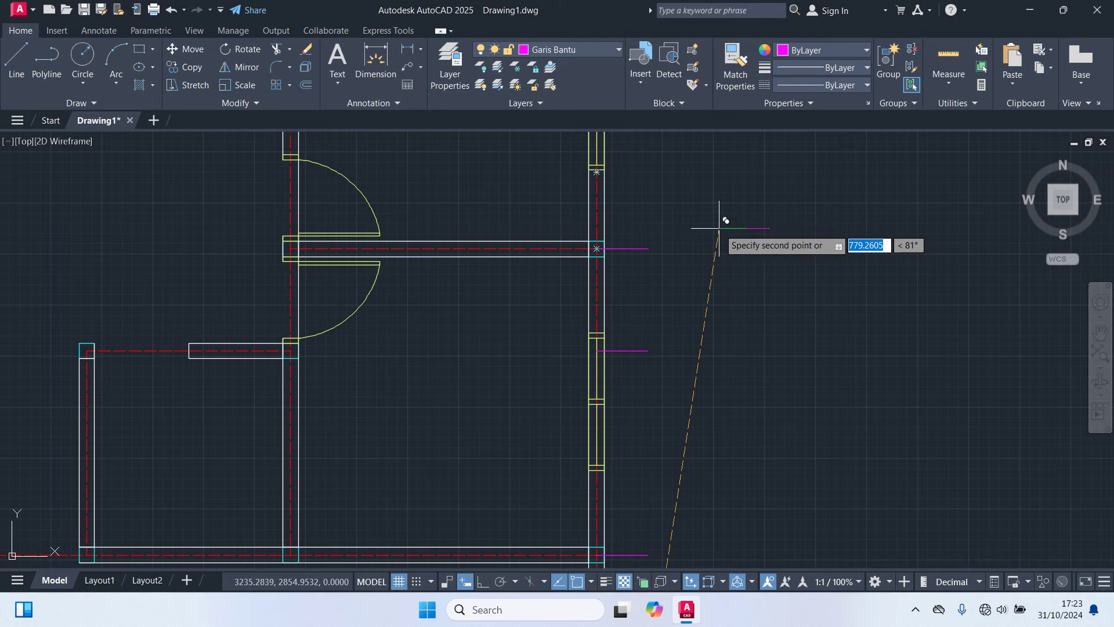
{"action": "mouse_move", "coordinate": [720, 228]}
{"action": "middle_mouse_down"}
{"action": "mouse_move", "coordinate": [721, 306]}
{"action": "mouse_move", "coordinate": [667, 467]}
{"action": "middle_mouse_up"}
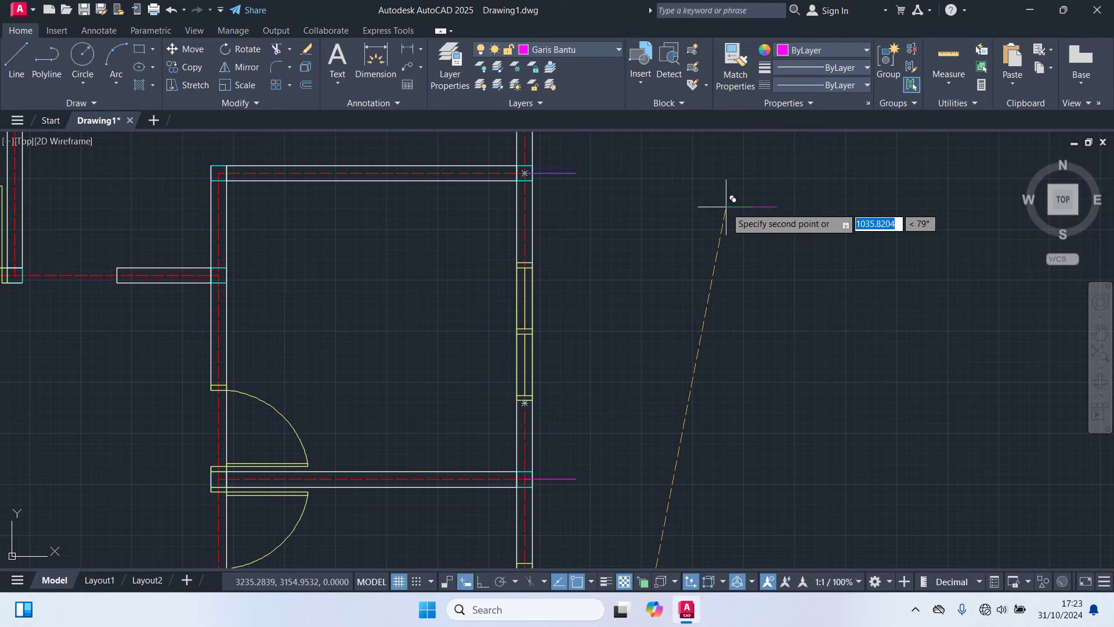
{"action": "middle_click_drag", "start_coordinate": [726, 207], "coordinate": [654, 522]}
{"action": "scroll", "coordinate": [576, 256], "scroll_direction": "down", "scroll_amount": 3}
{"action": "scroll", "coordinate": [582, 267], "scroll_direction": "down", "scroll_amount": 2}
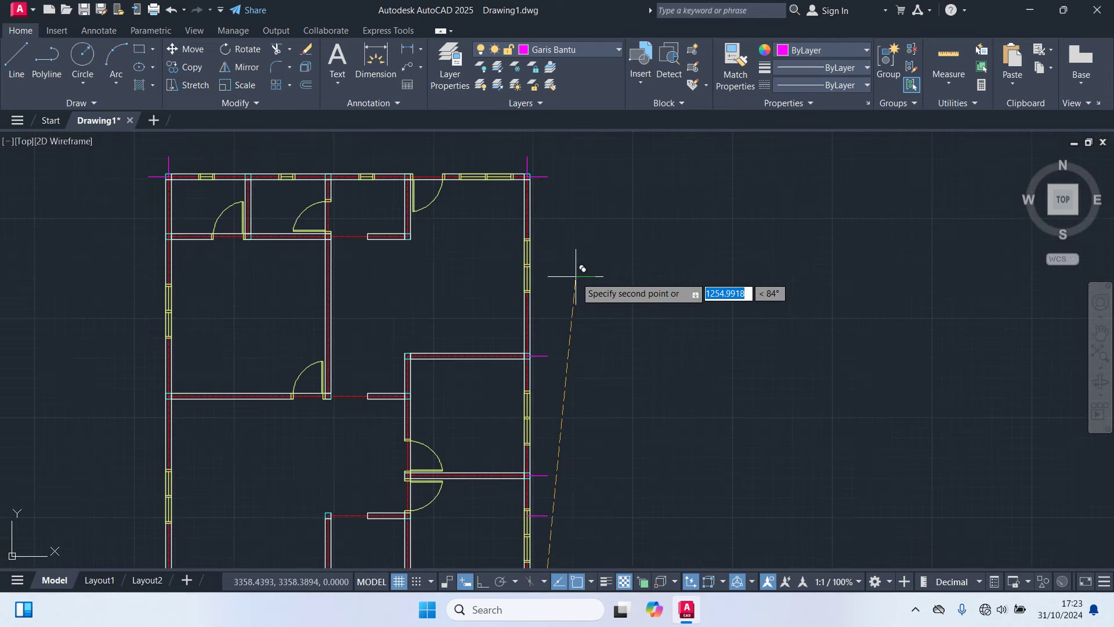
{"action": "mouse_move", "coordinate": [581, 266]}
{"action": "middle_mouse_down"}
{"action": "mouse_move", "coordinate": [575, 283]}
{"action": "mouse_move", "coordinate": [620, 341]}
{"action": "middle_mouse_up"}
{"action": "scroll", "coordinate": [589, 215], "scroll_direction": "up", "scroll_amount": 2}
{"action": "type", "text": "c"}
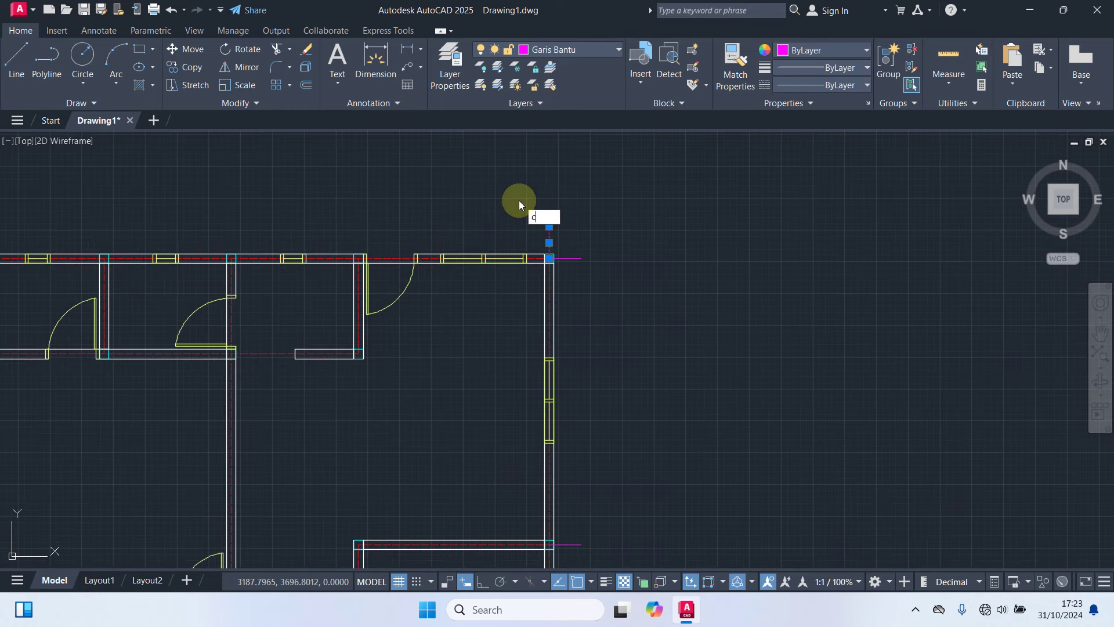
Step: Copy the vertical guide tick from the top-right corner to each junction along the top wall
{"action": "type", "text": "o"}
{"action": "key", "text": "Return"}
{"action": "scroll", "coordinate": [504, 292], "scroll_direction": "up", "scroll_amount": 2}
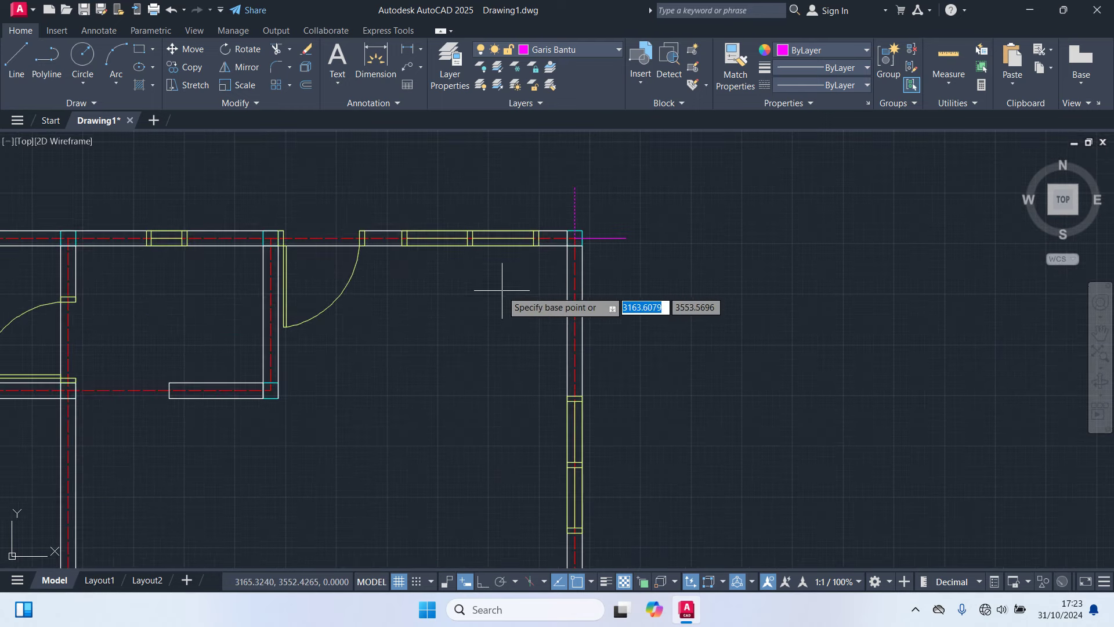
{"action": "scroll", "coordinate": [556, 243], "scroll_direction": "up", "scroll_amount": 4}
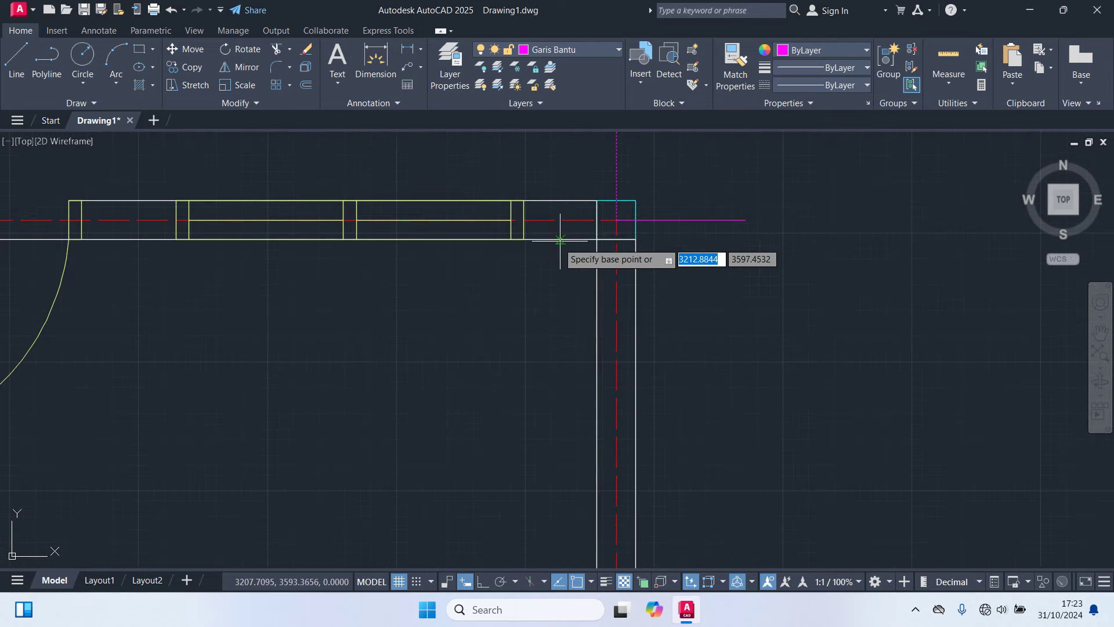
{"action": "left_click", "coordinate": [617, 219]}
{"action": "scroll", "coordinate": [511, 282], "scroll_direction": "down", "scroll_amount": 5}
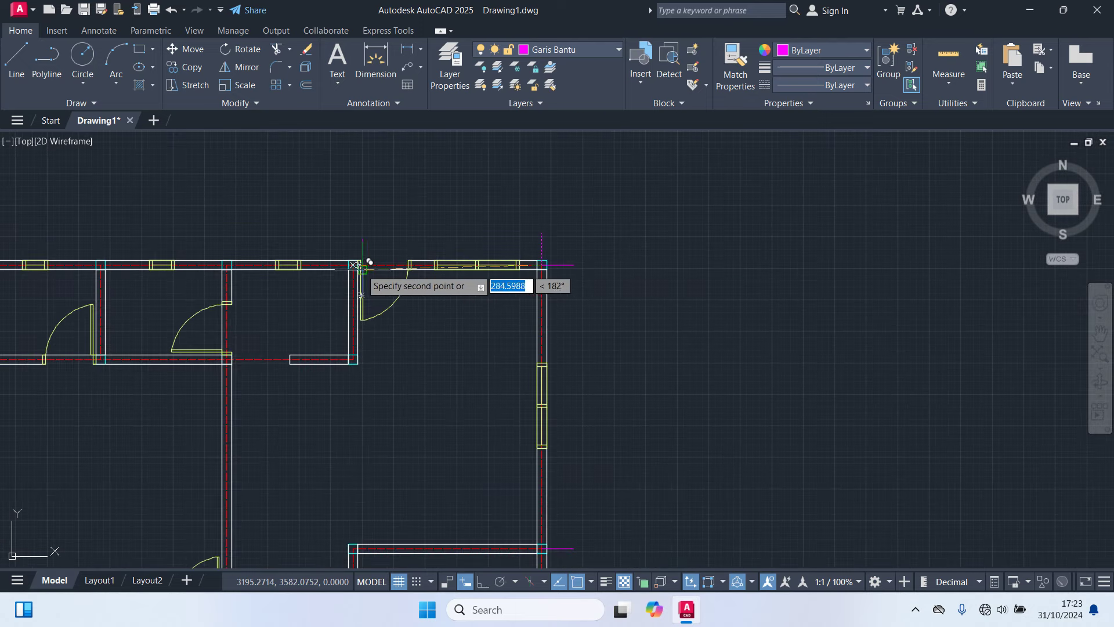
{"action": "scroll", "coordinate": [360, 267], "scroll_direction": "up", "scroll_amount": 5}
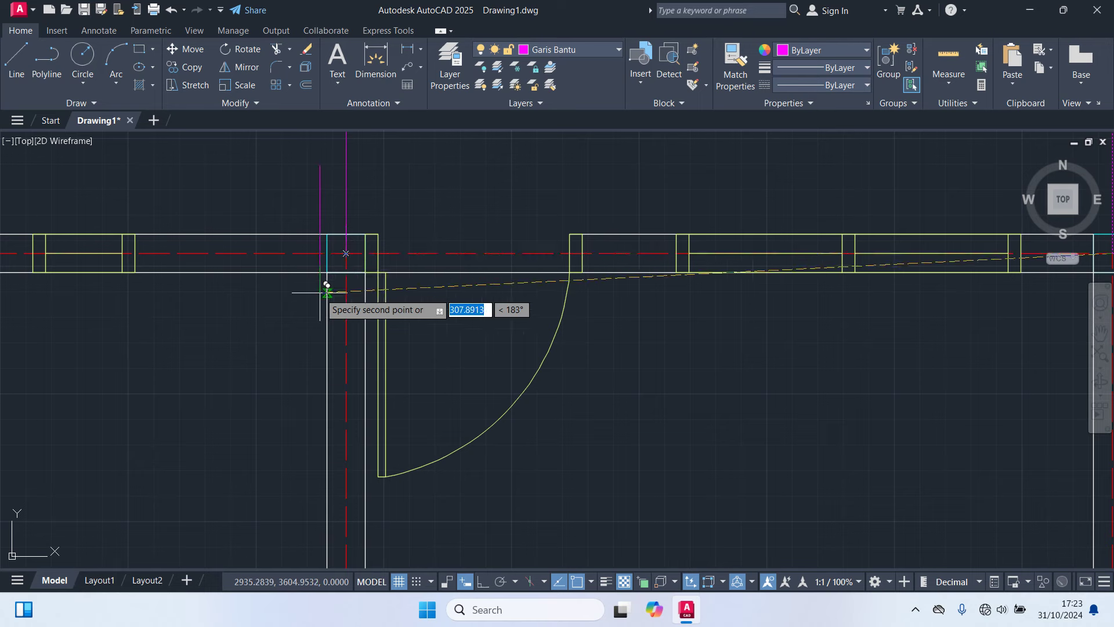
{"action": "scroll", "coordinate": [323, 290], "scroll_direction": "down", "scroll_amount": 5}
{"action": "scroll", "coordinate": [196, 286], "scroll_direction": "up", "scroll_amount": 4}
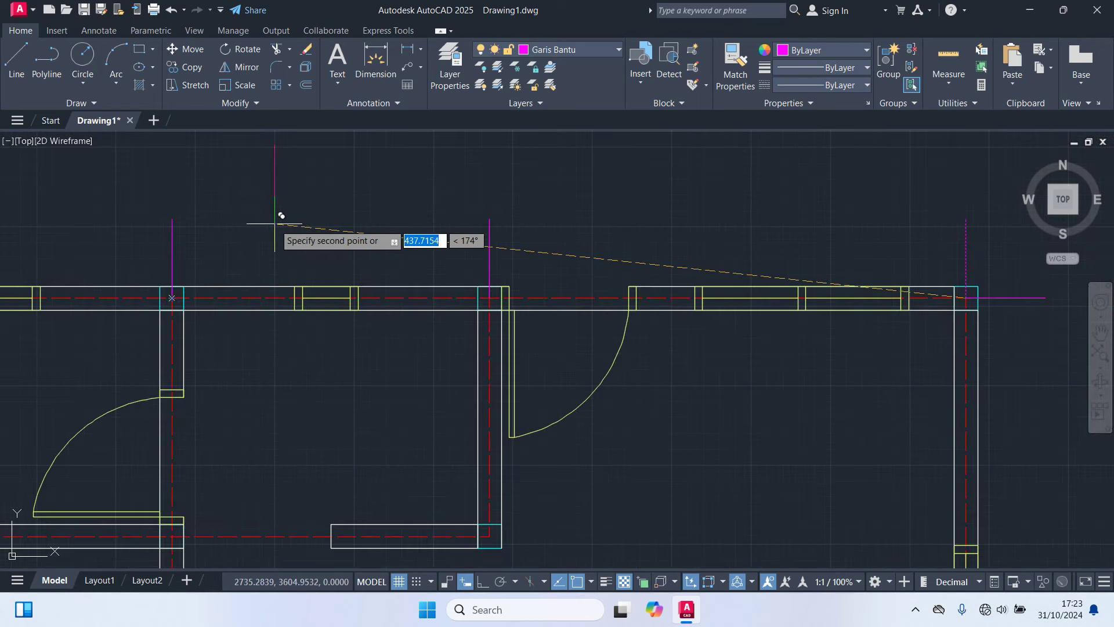
{"action": "scroll", "coordinate": [282, 216], "scroll_direction": "down", "scroll_amount": 3}
{"action": "scroll", "coordinate": [766, 271], "scroll_direction": "up", "scroll_amount": 3}
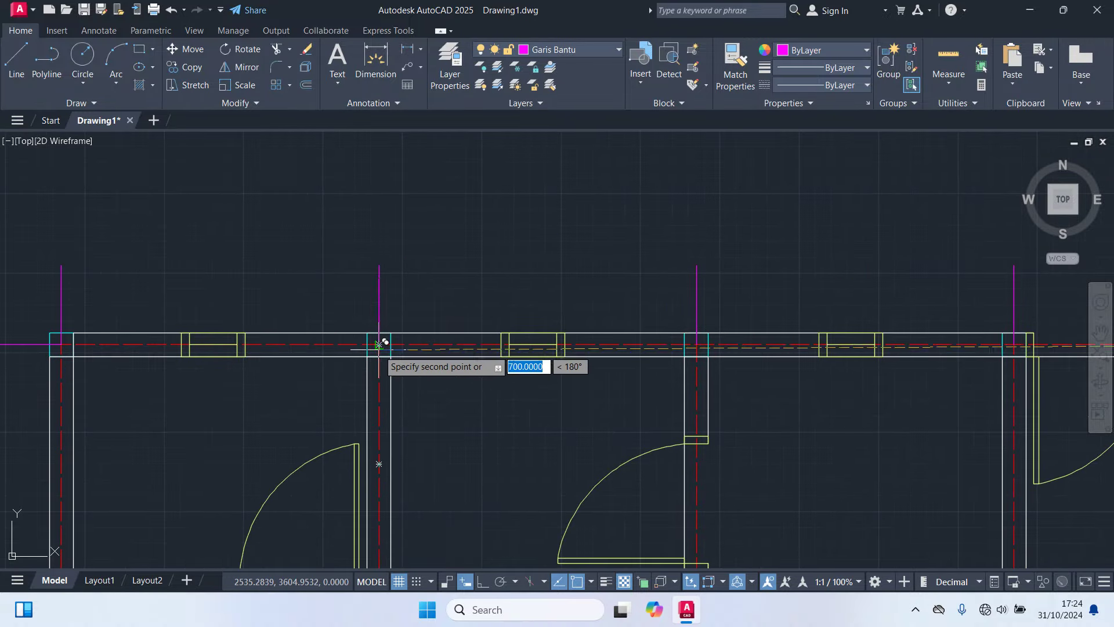
{"action": "scroll", "coordinate": [380, 344], "scroll_direction": "down", "scroll_amount": 2}
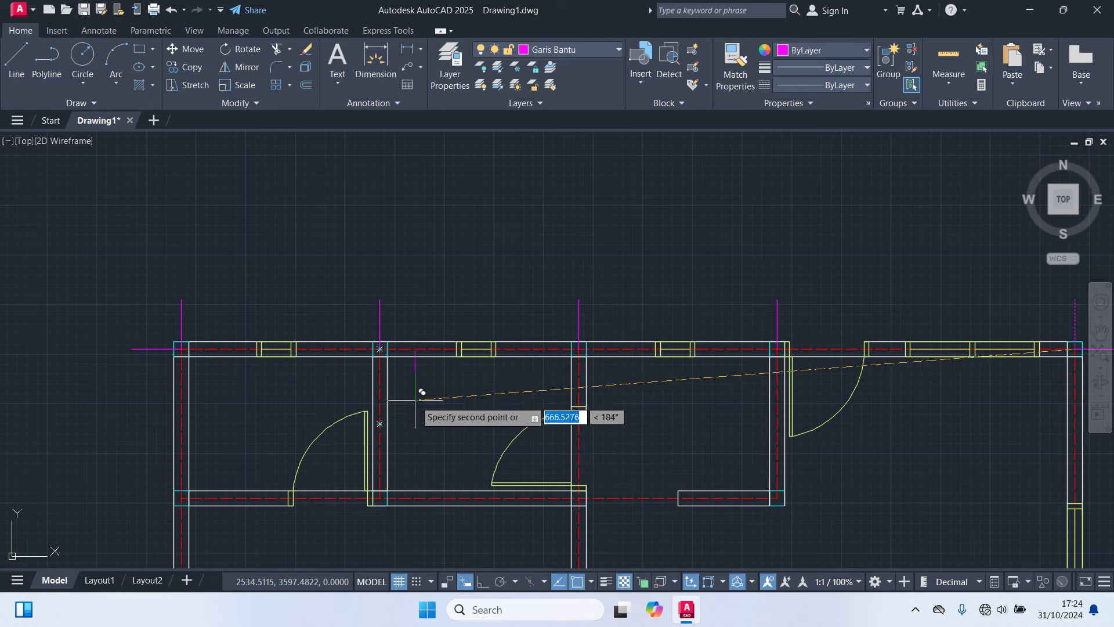
{"action": "scroll", "coordinate": [422, 402], "scroll_direction": "down", "scroll_amount": 2}
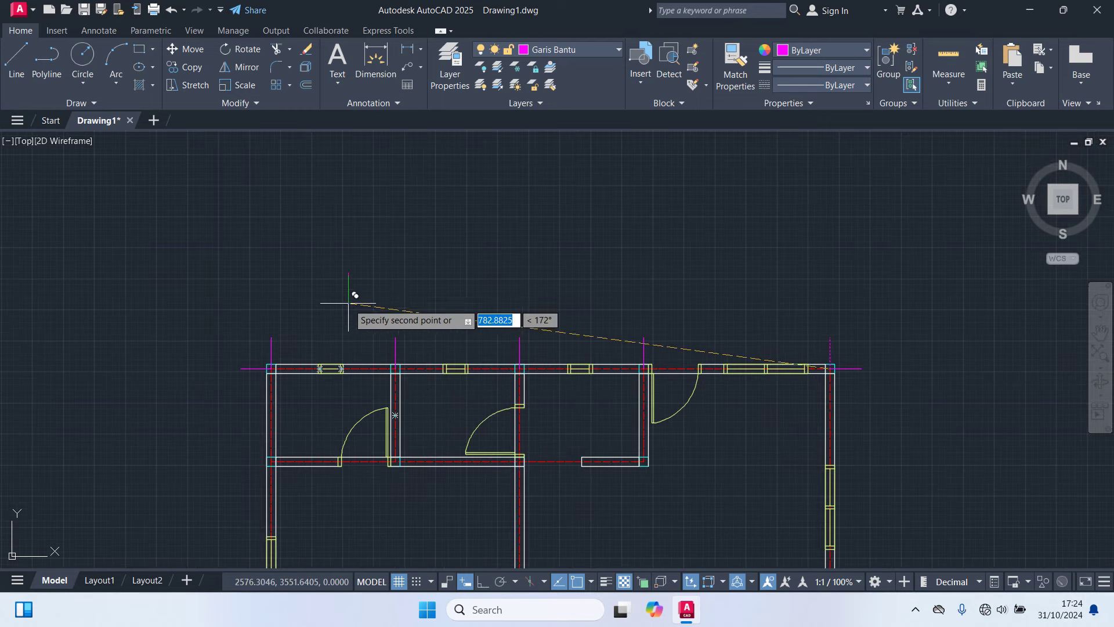
{"action": "key", "text": "Escape"}
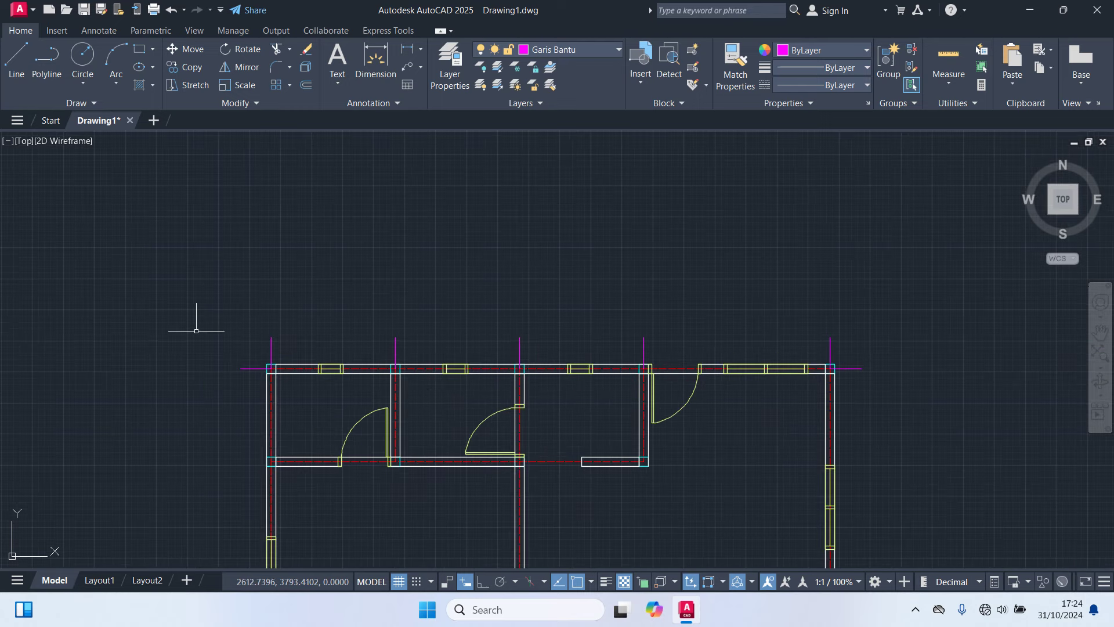
{"action": "scroll", "coordinate": [204, 351], "scroll_direction": "up", "scroll_amount": 2}
Step: Window-select the tick left of the top-left corner and COPY it with base at that corner
{"action": "left_click", "coordinate": [287, 383]}
{"action": "left_click", "coordinate": [244, 351]}
{"action": "type", "text": "c"}
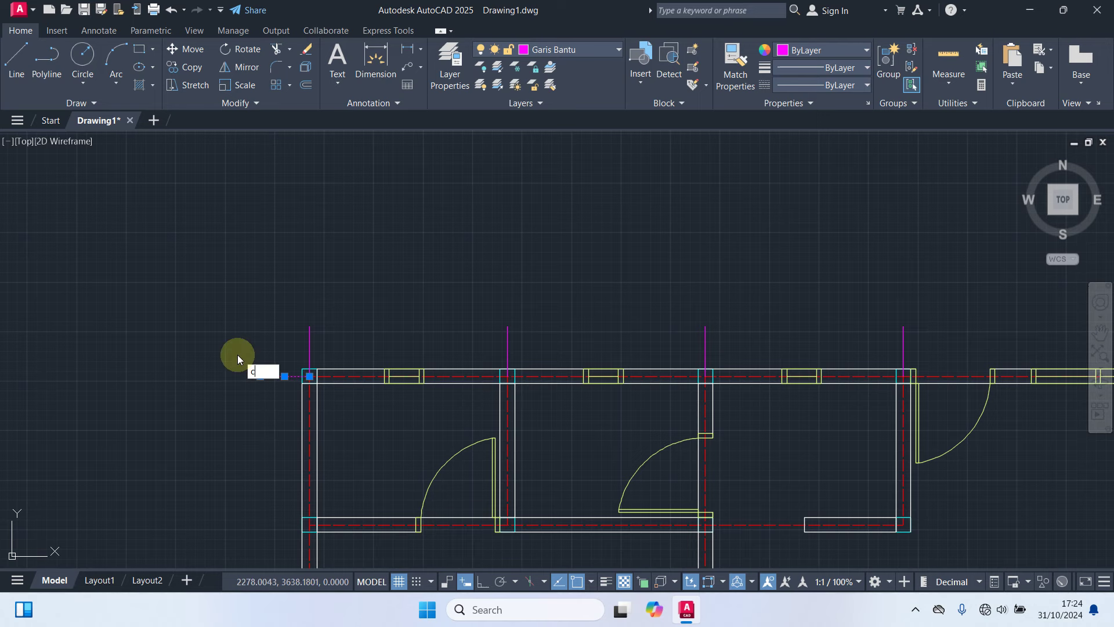
{"action": "type", "text": "o"}
{"action": "key", "text": "Return"}
{"action": "scroll", "coordinate": [273, 331], "scroll_direction": "up", "scroll_amount": 3}
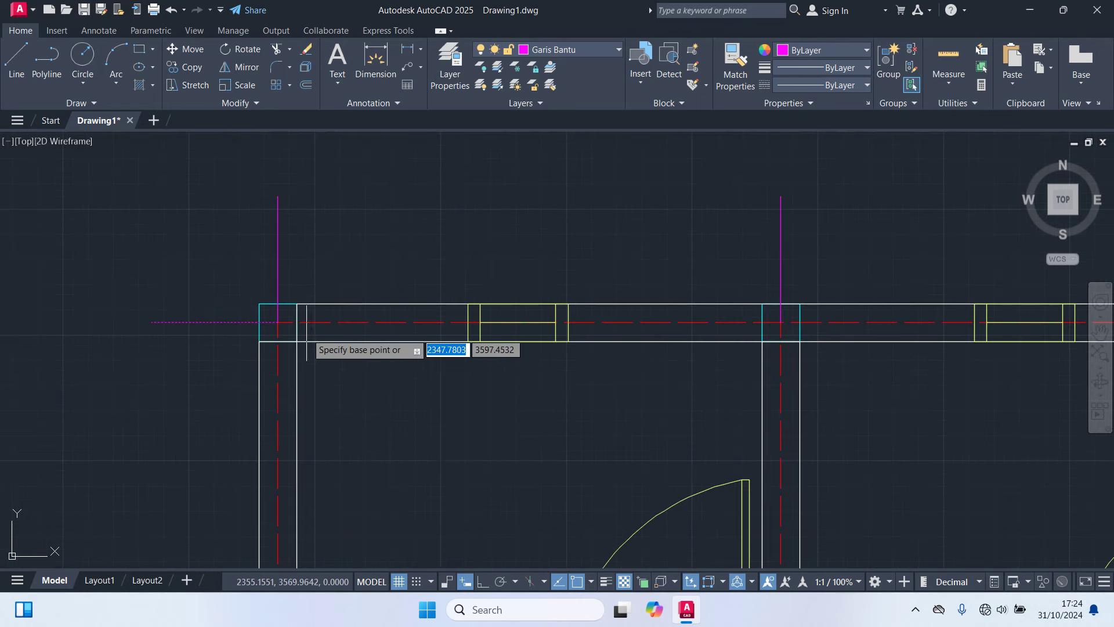
{"action": "left_click", "coordinate": [278, 322]}
Step: Place copies of the horizontal tick at each wall junction down the plan's left side
{"action": "scroll", "coordinate": [301, 349], "scroll_direction": "down", "scroll_amount": 3}
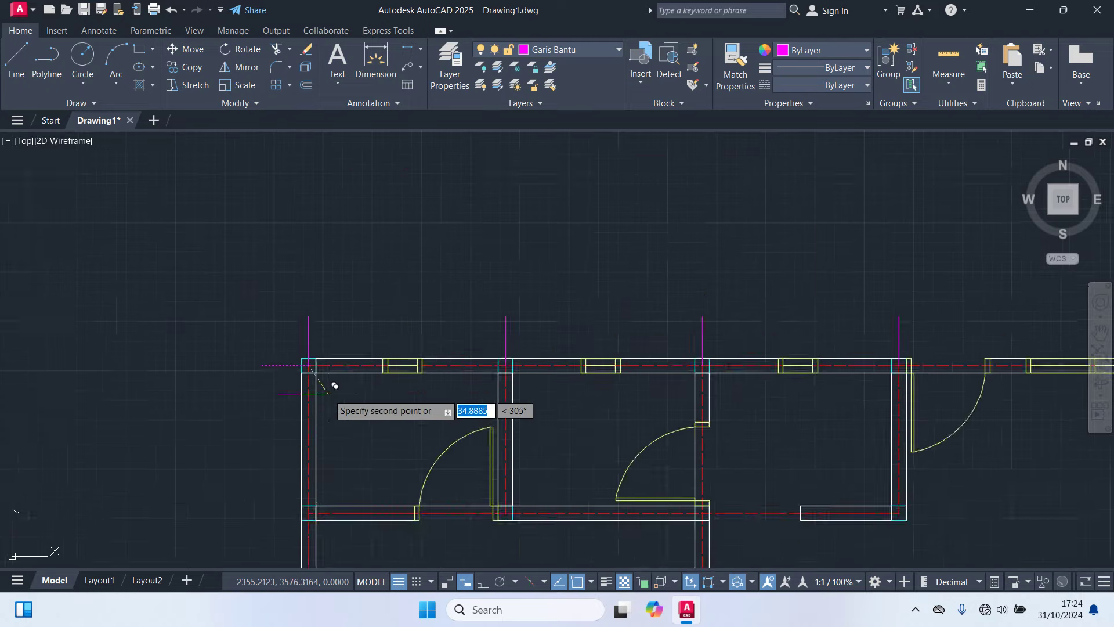
{"action": "middle_click_drag", "start_coordinate": [318, 377], "coordinate": [428, 204]}
{"action": "scroll", "coordinate": [369, 335], "scroll_direction": "up", "scroll_amount": 2}
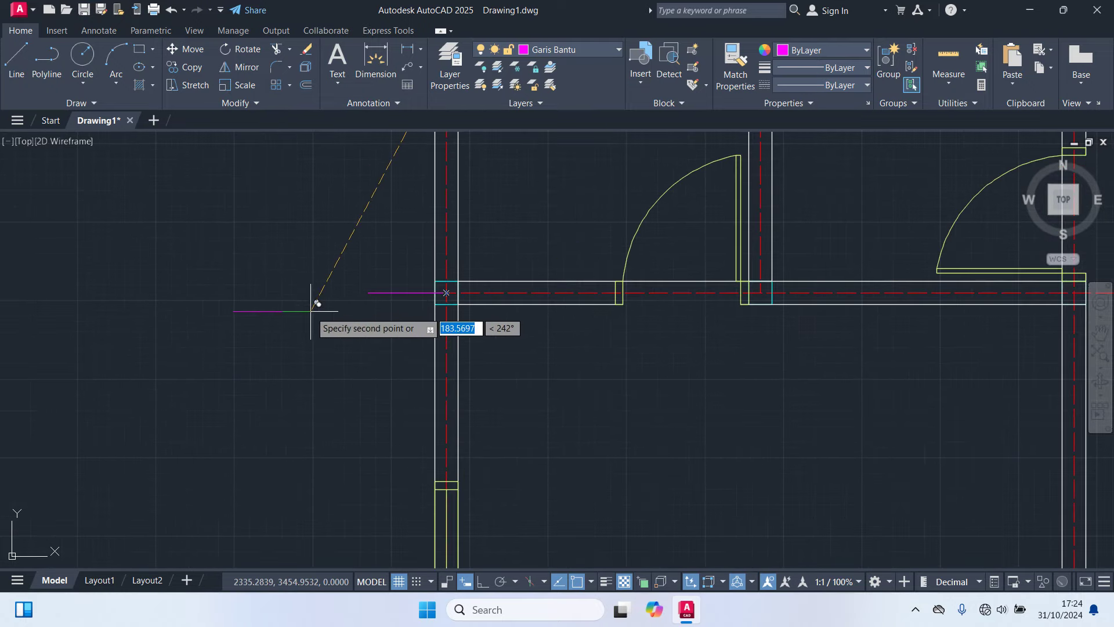
{"action": "scroll", "coordinate": [311, 318], "scroll_direction": "down", "scroll_amount": 4}
{"action": "scroll", "coordinate": [356, 445], "scroll_direction": "up", "scroll_amount": 4}
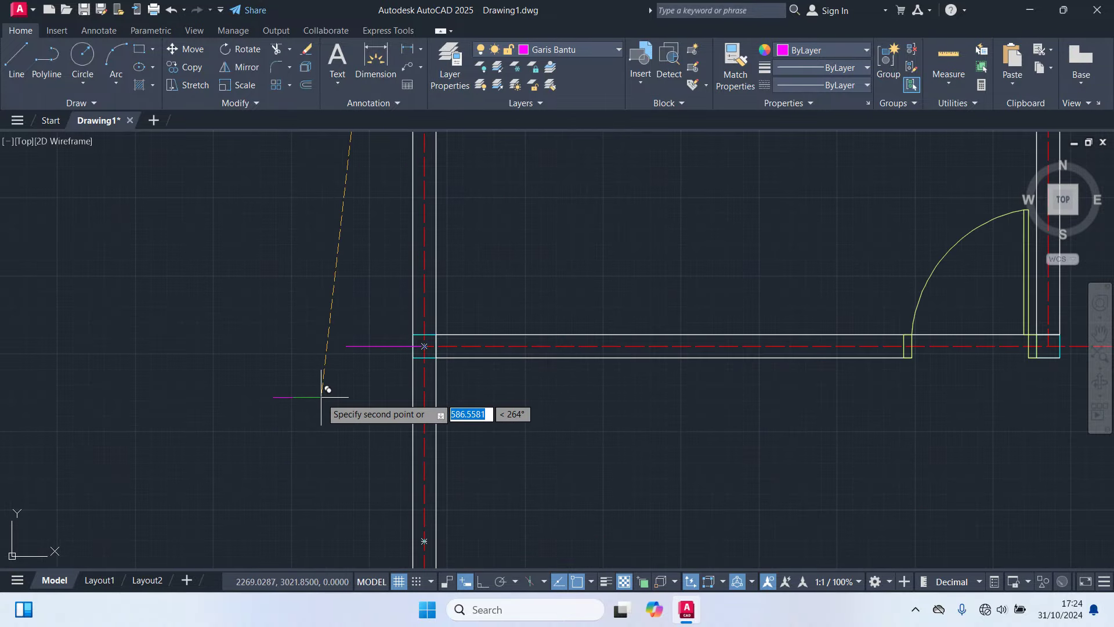
{"action": "scroll", "coordinate": [319, 406], "scroll_direction": "down", "scroll_amount": 3}
{"action": "scroll", "coordinate": [349, 325], "scroll_direction": "down", "scroll_amount": 1}
{"action": "scroll", "coordinate": [412, 346], "scroll_direction": "up", "scroll_amount": 4}
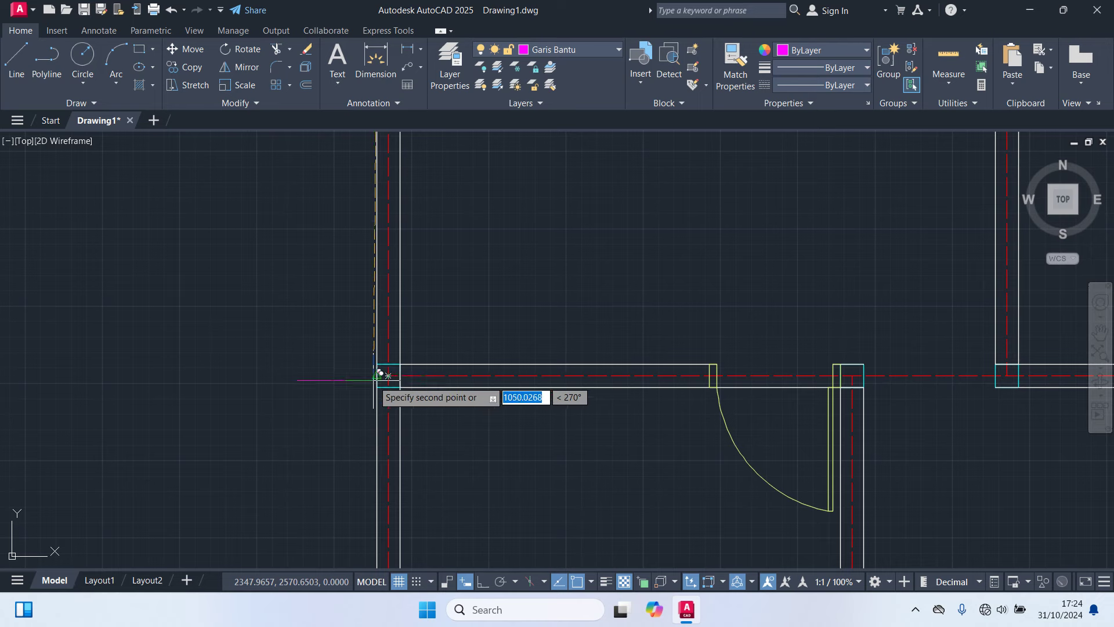
{"action": "scroll", "coordinate": [319, 361], "scroll_direction": "down", "scroll_amount": 4}
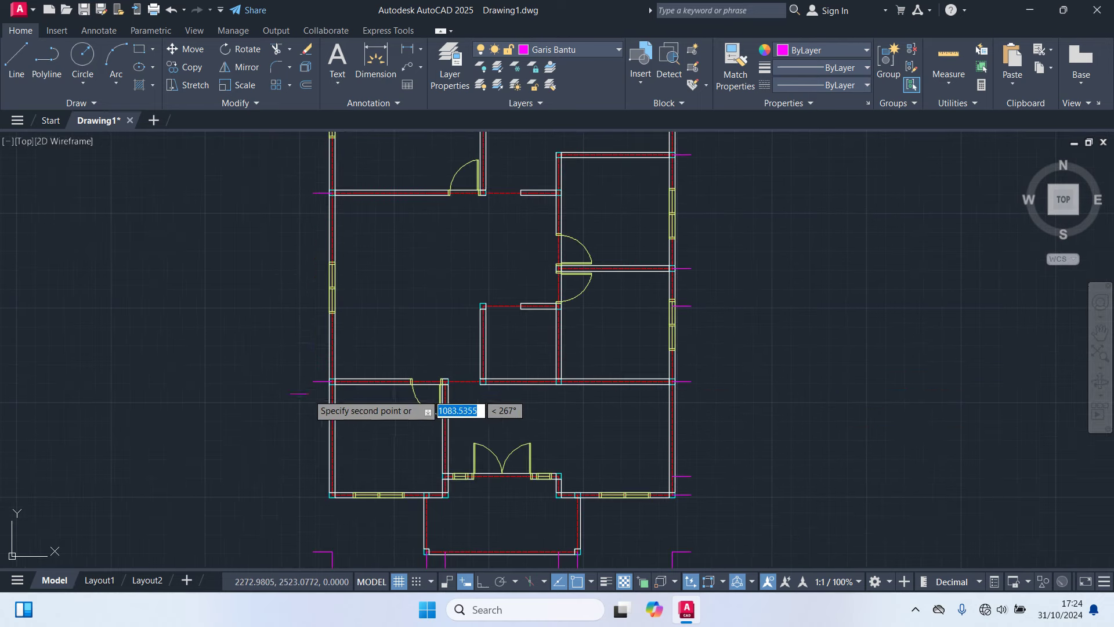
{"action": "mouse_move", "coordinate": [308, 386]}
{"action": "middle_mouse_down"}
{"action": "mouse_move", "coordinate": [321, 332]}
{"action": "mouse_move", "coordinate": [355, 286]}
{"action": "middle_mouse_up"}
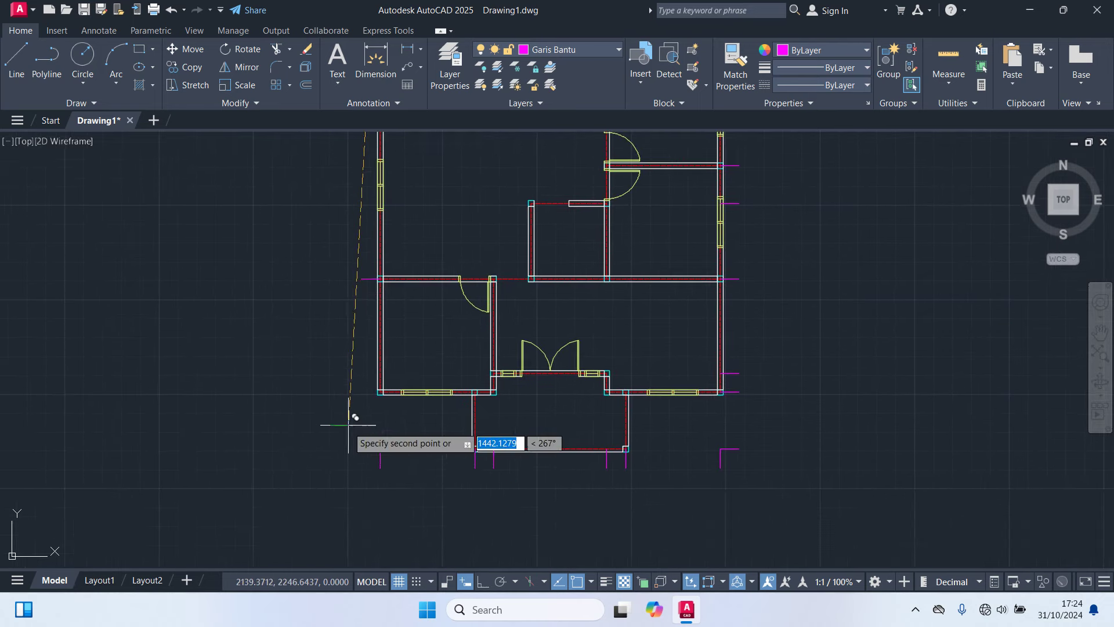
{"action": "scroll", "coordinate": [351, 418], "scroll_direction": "up", "scroll_amount": 3}
{"action": "scroll", "coordinate": [428, 348], "scroll_direction": "up", "scroll_amount": 2}
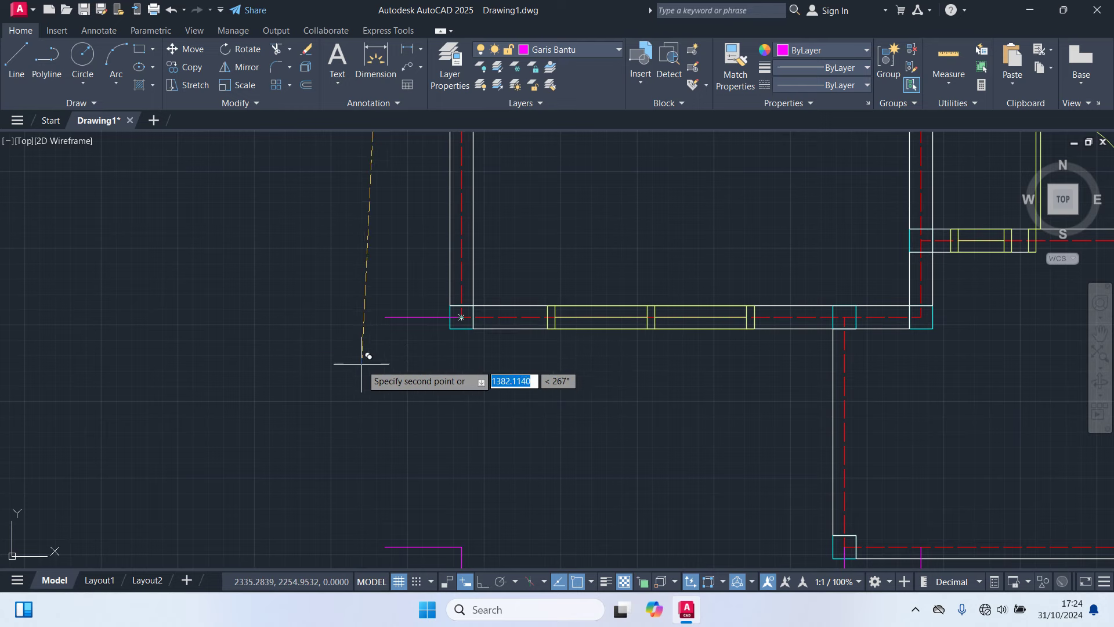
{"action": "scroll", "coordinate": [339, 395], "scroll_direction": "down", "scroll_amount": 3}
{"action": "scroll", "coordinate": [352, 399], "scroll_direction": "down", "scroll_amount": 2}
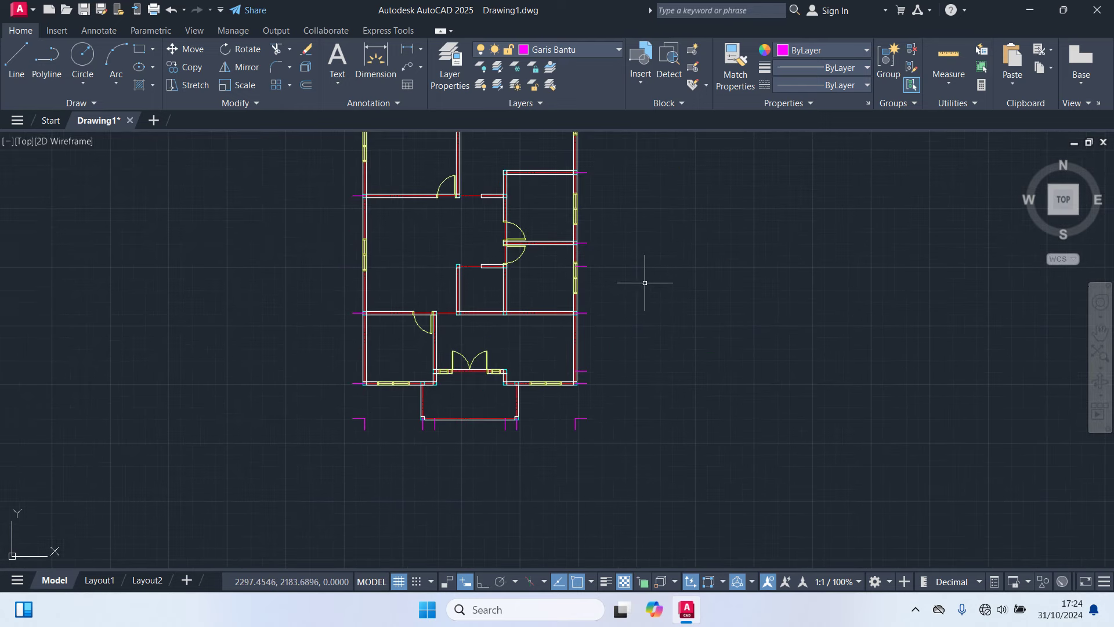
{"action": "middle_click_drag", "start_coordinate": [645, 283], "coordinate": [659, 381]}
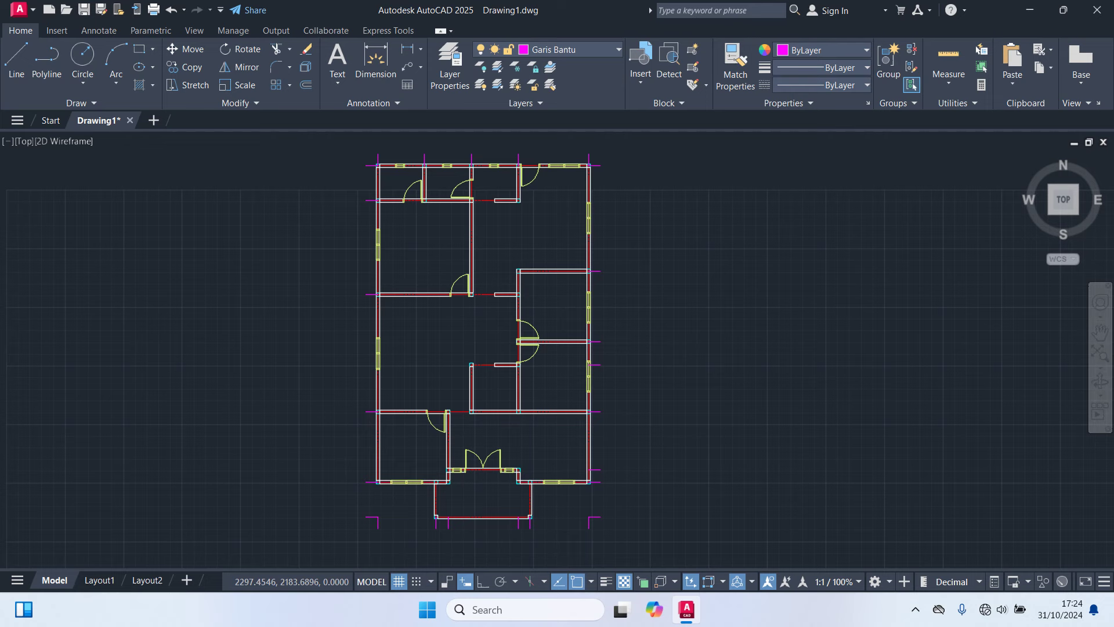
Step: Make Dimensi the current layer and create a new dimension style named Skala 100
{"action": "left_click", "coordinate": [601, 46]}
{"action": "left_click", "coordinate": [561, 105]}
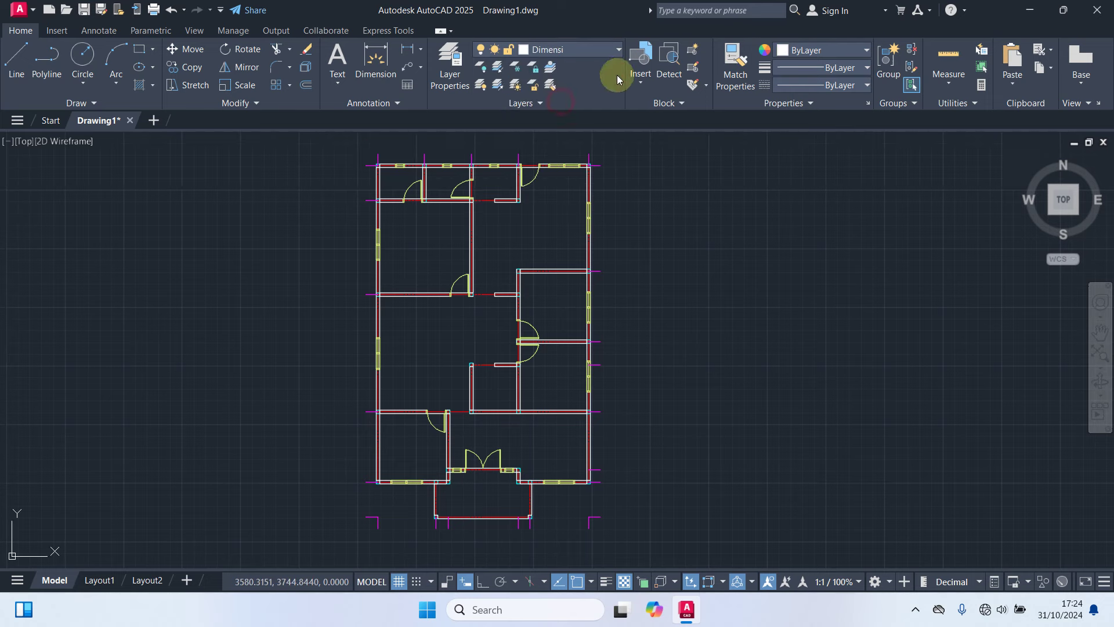
{"action": "type", "text": "d"}
{"action": "key", "text": "Return"}
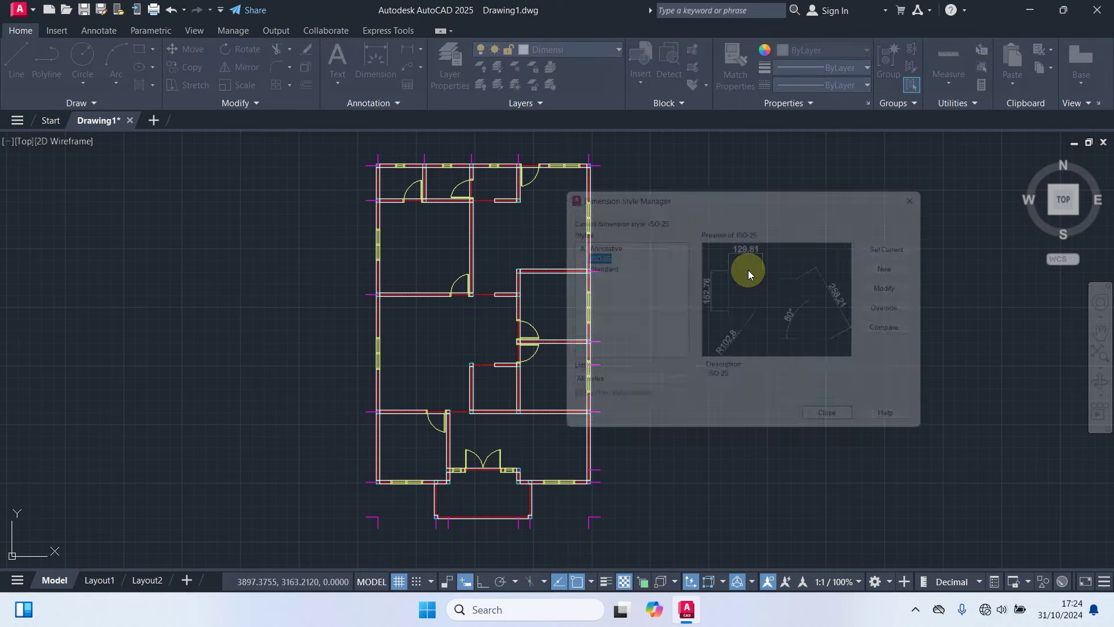
{"action": "left_click", "coordinate": [925, 267]}
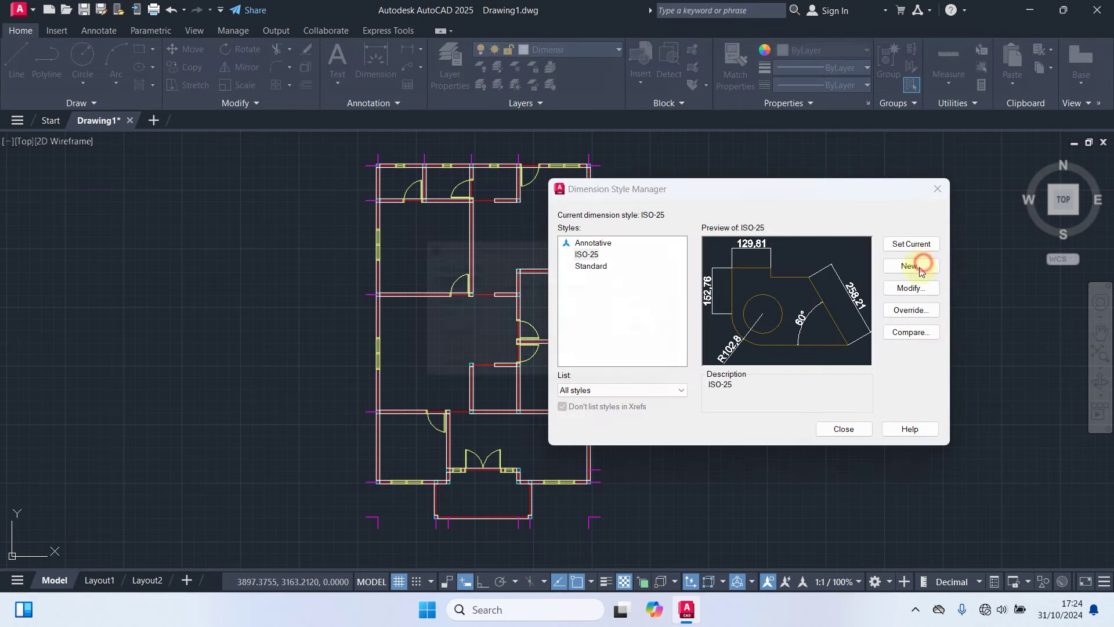
{"action": "type", "text": "Skala 100"}
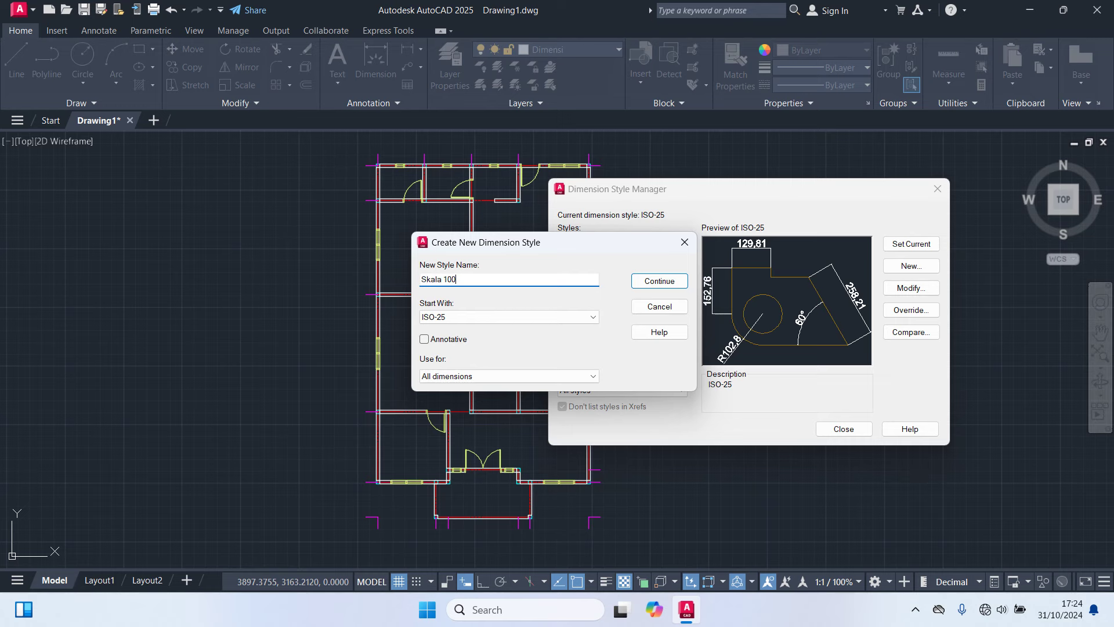
{"action": "left_click", "coordinate": [649, 280]}
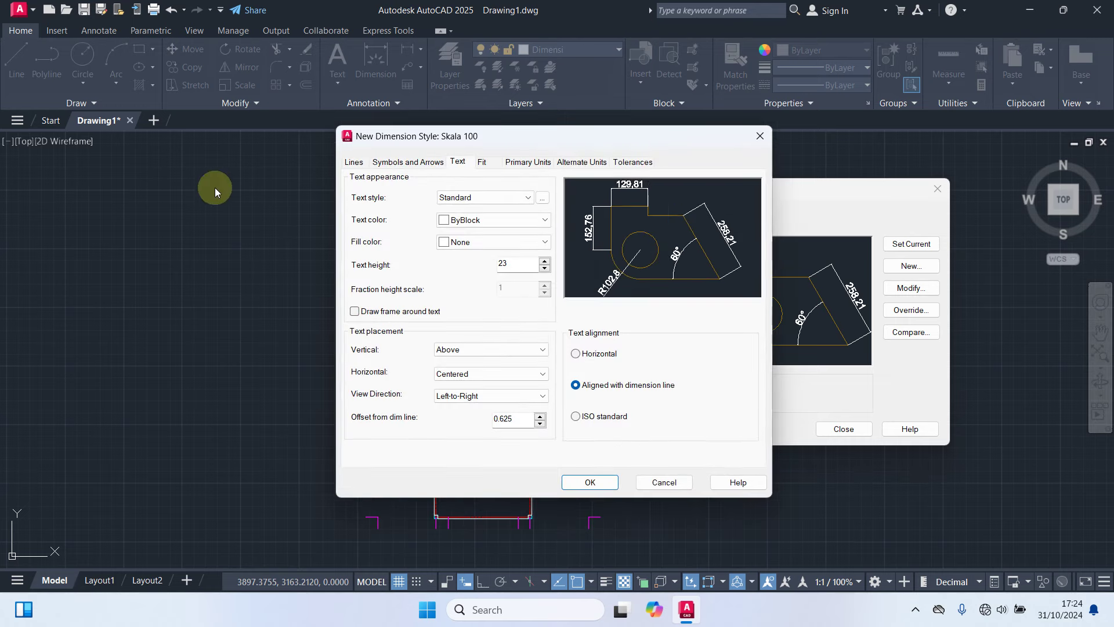
Step: Set cyan dimension lines, yellow extension lines, extend beyond 20 and offset from origin 20
{"action": "left_click", "coordinate": [351, 164]}
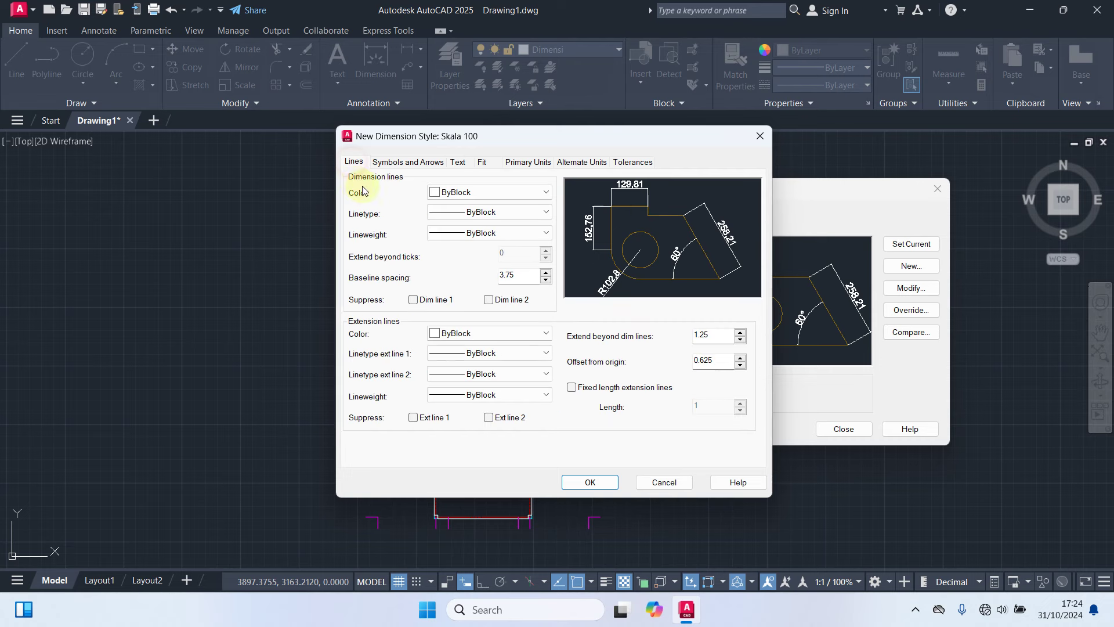
{"action": "left_click", "coordinate": [455, 193]}
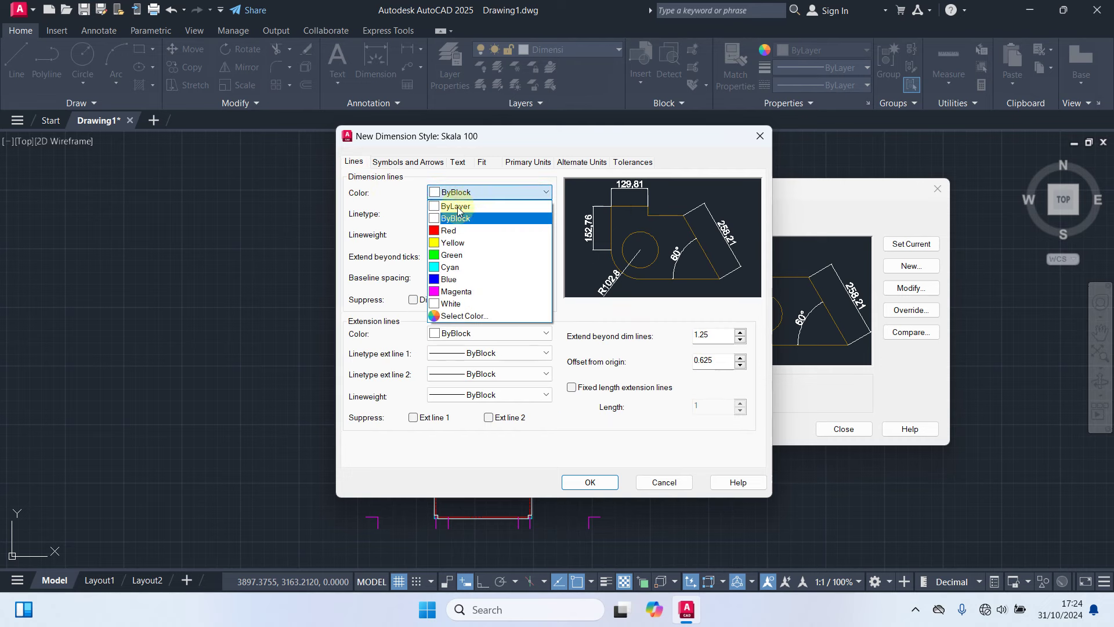
{"action": "left_click", "coordinate": [455, 267]}
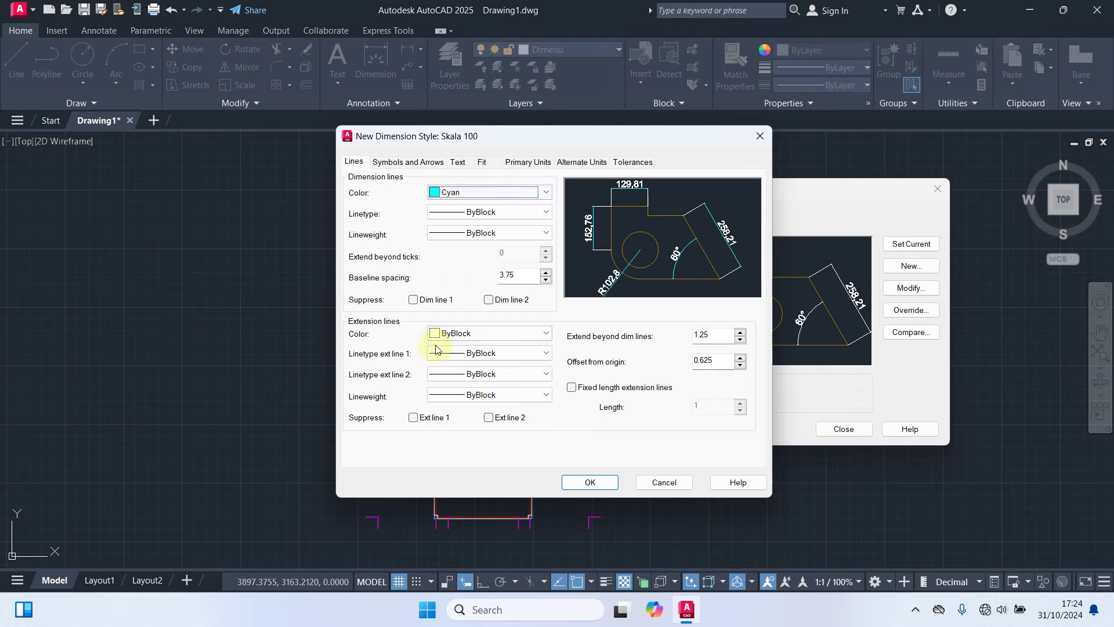
{"action": "left_click", "coordinate": [480, 334]}
{"action": "left_click", "coordinate": [460, 384]}
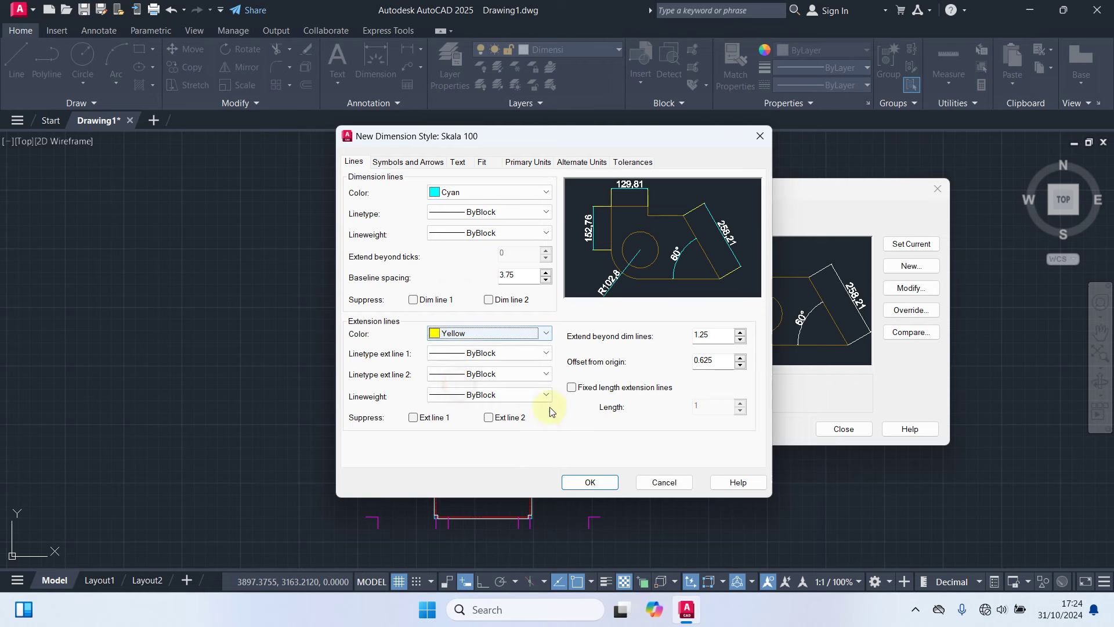
{"action": "double_click", "coordinate": [712, 338]}
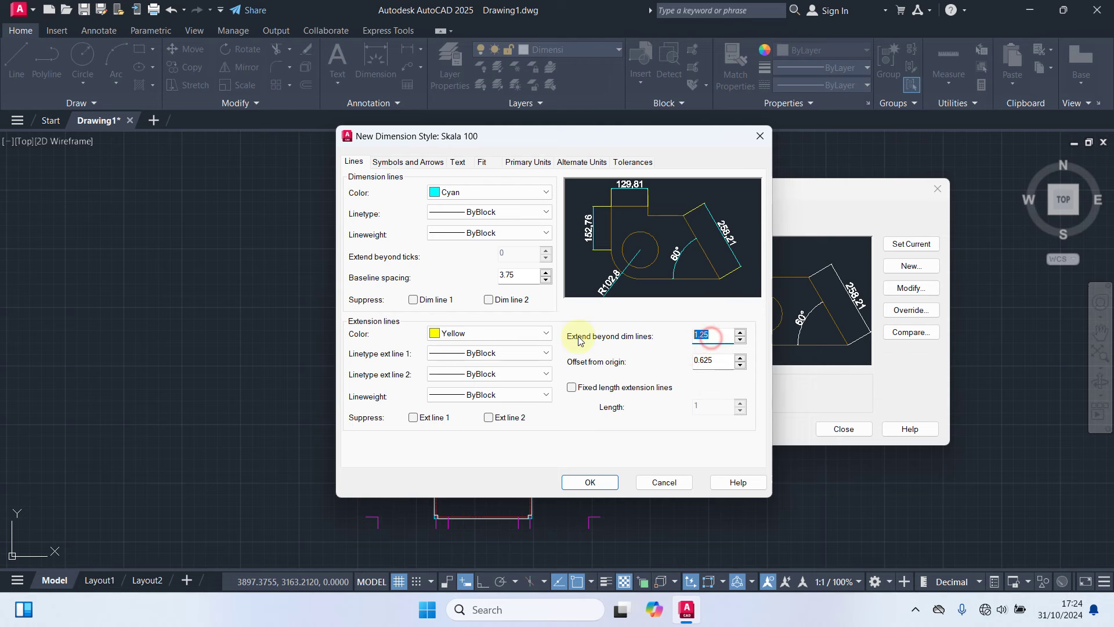
{"action": "type", "text": "20"}
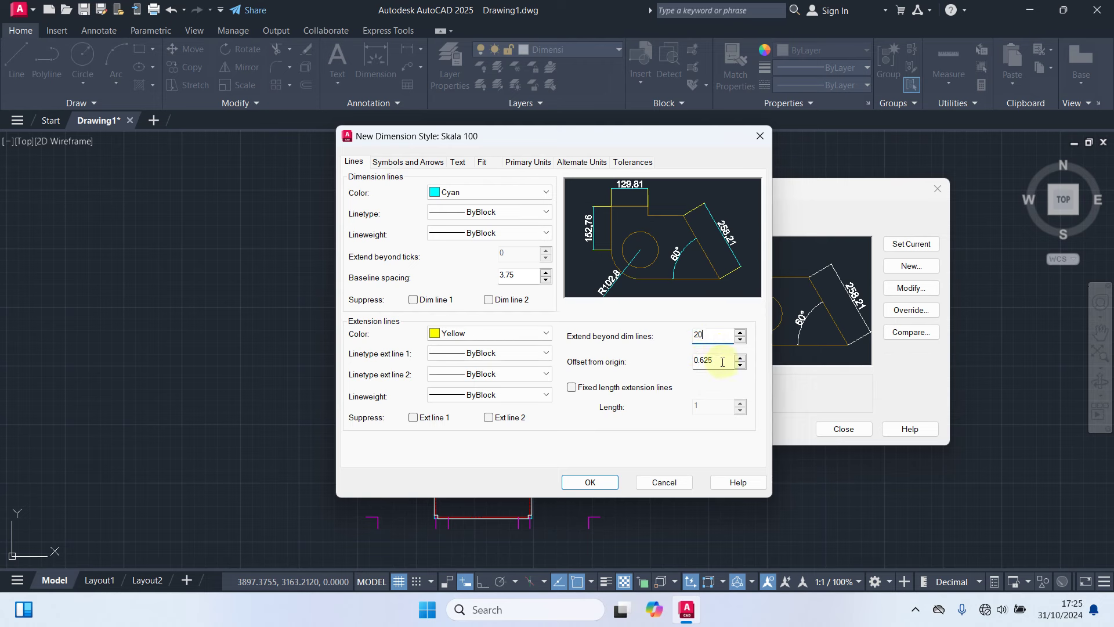
{"action": "double_click", "coordinate": [723, 362]}
{"action": "type", "text": "20"}
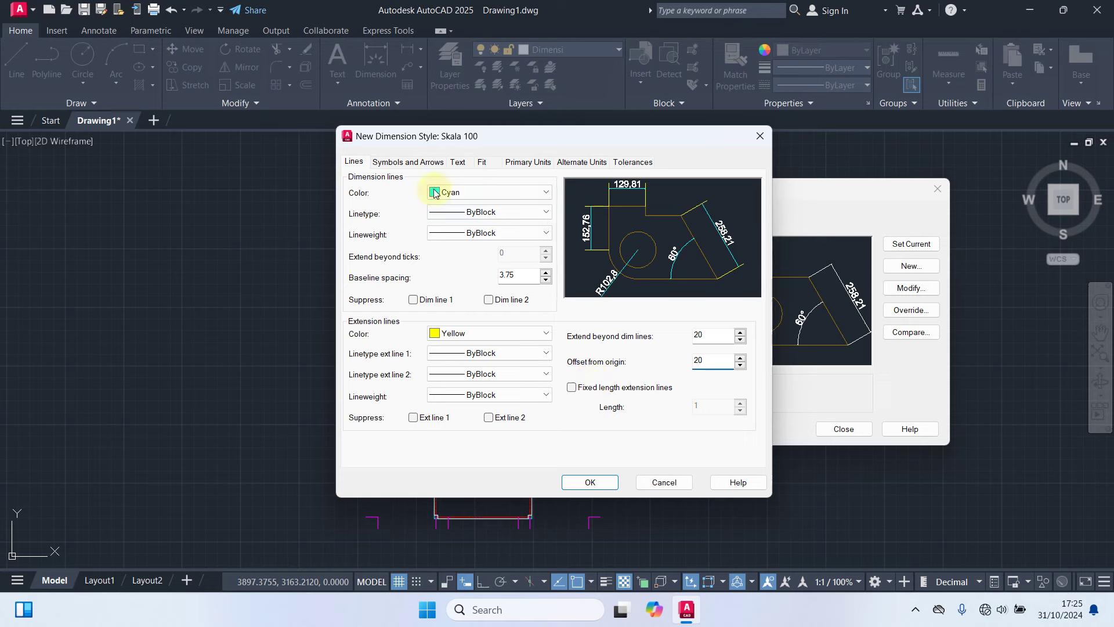
{"action": "left_click", "coordinate": [387, 162]}
Step: Set the Skala 100 arrowheads to Architectural tick with size 8
{"action": "left_click", "coordinate": [422, 205]}
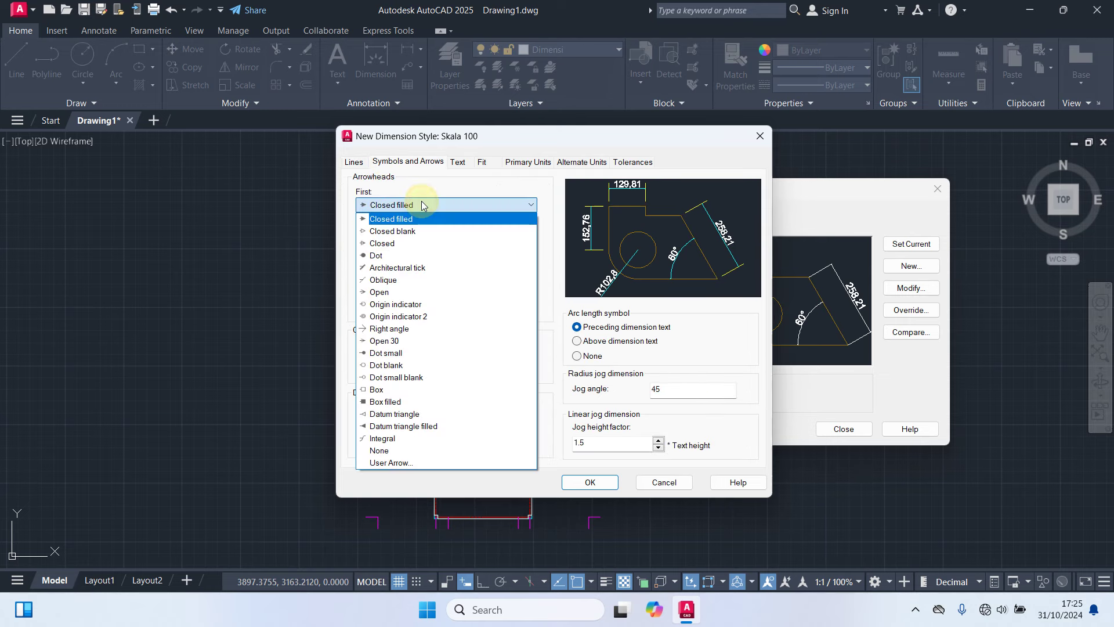
{"action": "left_click", "coordinate": [423, 267]}
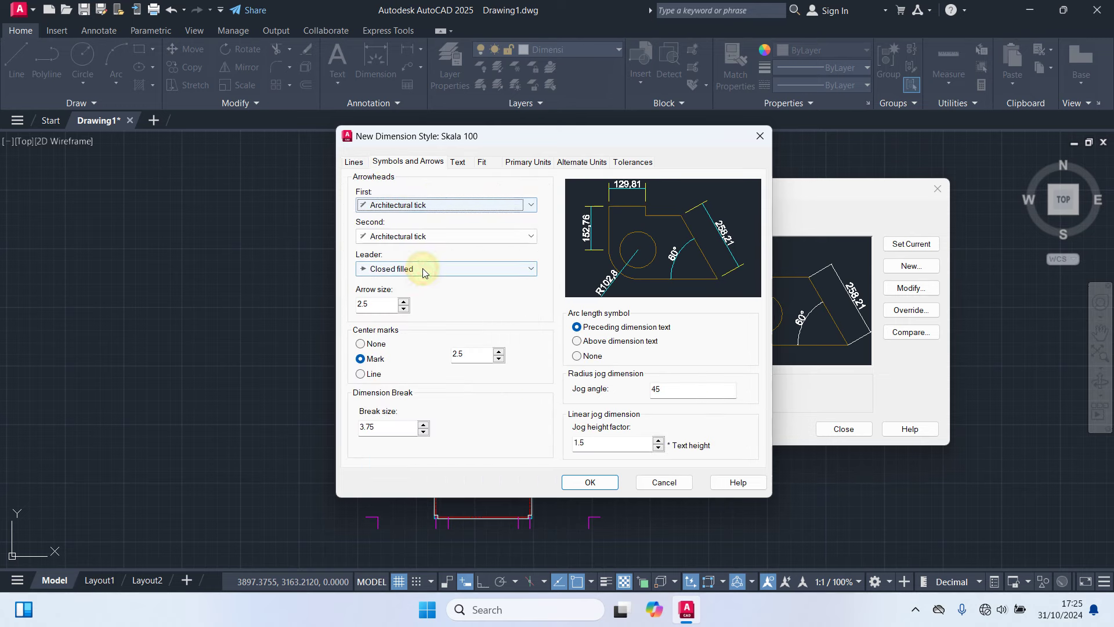
{"action": "double_click", "coordinate": [369, 304]}
{"action": "type", "text": "8"}
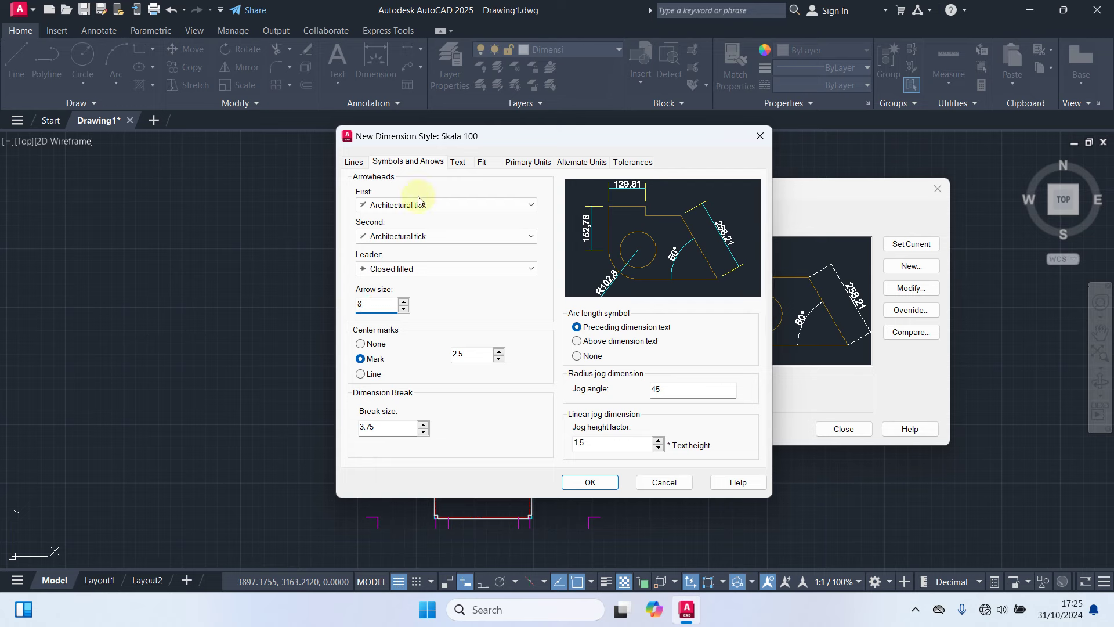
Step: Create a Skala 100 text style using the romant.shx font at height 23
{"action": "left_click", "coordinate": [458, 164]}
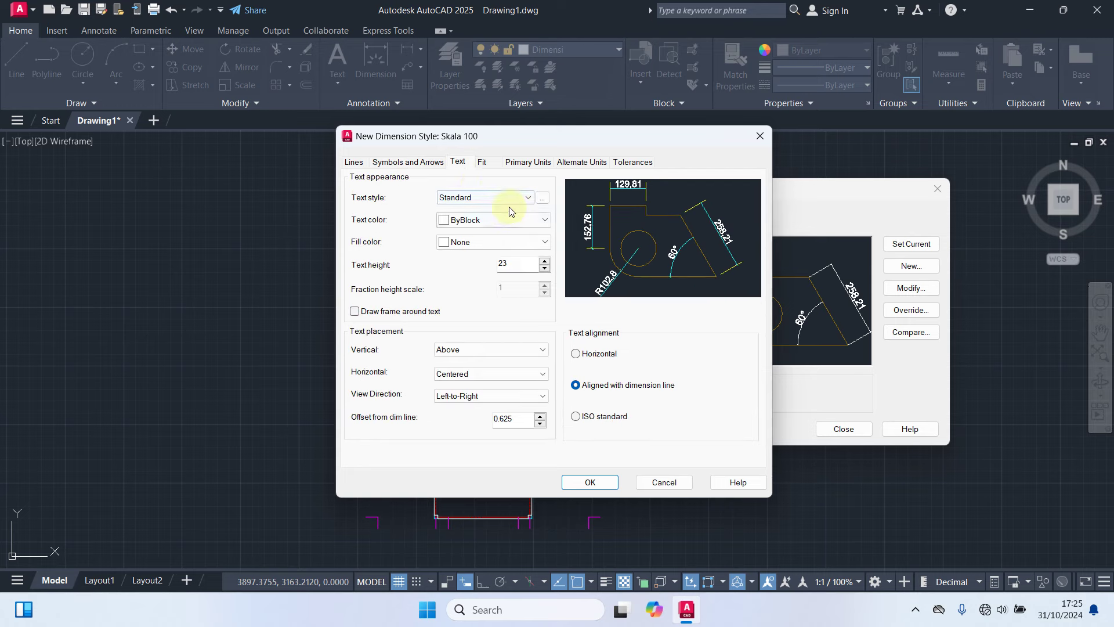
{"action": "left_click", "coordinate": [542, 199]}
{"action": "left_click", "coordinate": [509, 187]}
{"action": "type", "text": "Skala 100"}
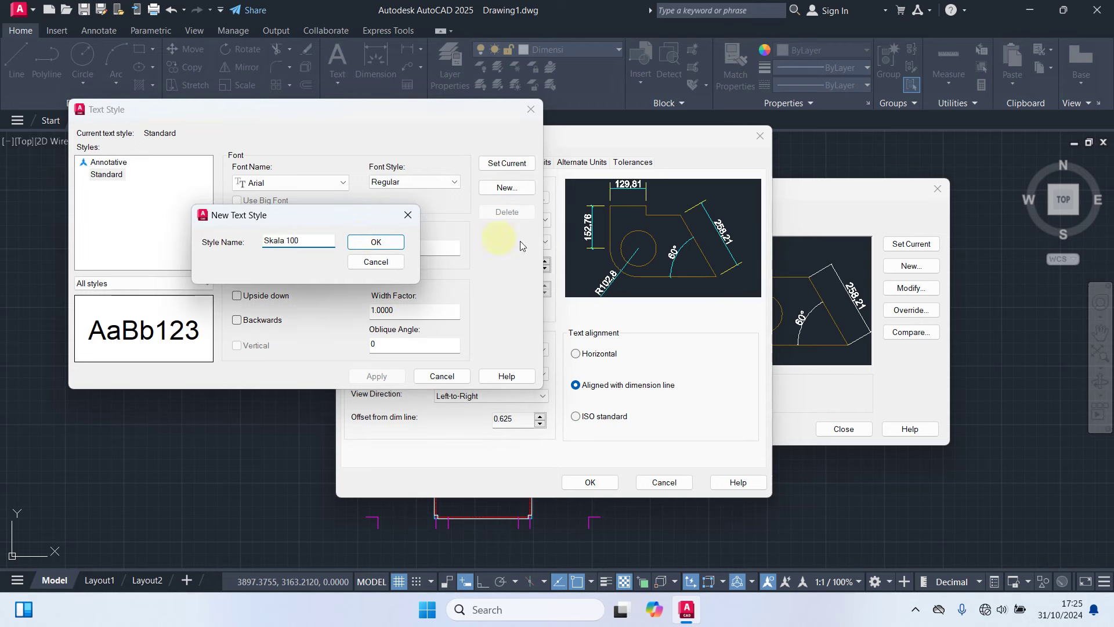
{"action": "left_click", "coordinate": [401, 245]}
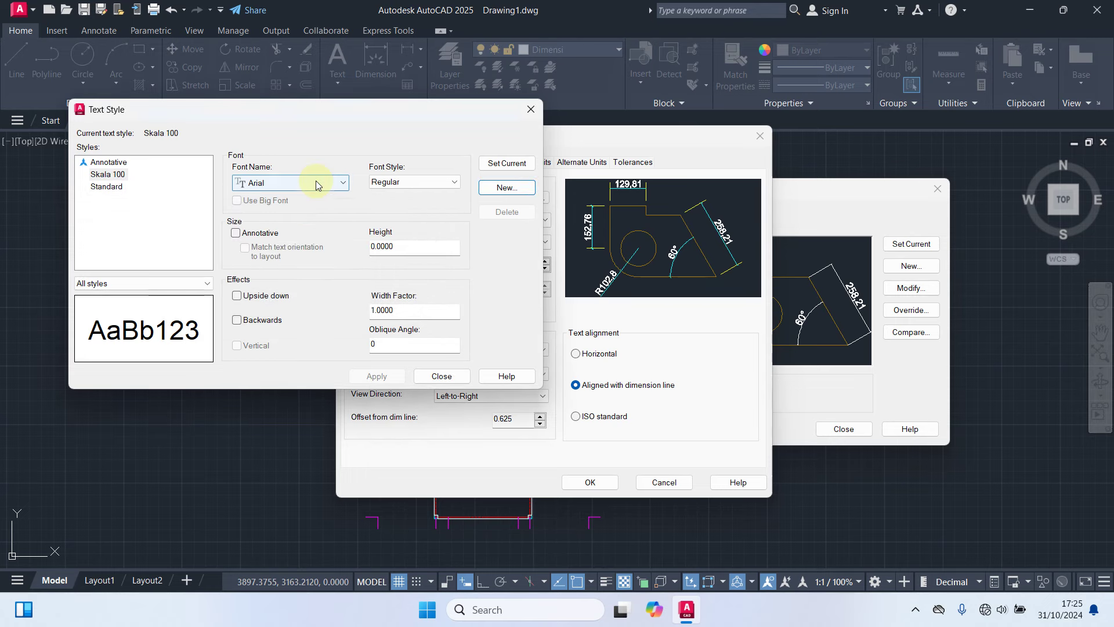
{"action": "left_click", "coordinate": [318, 185]}
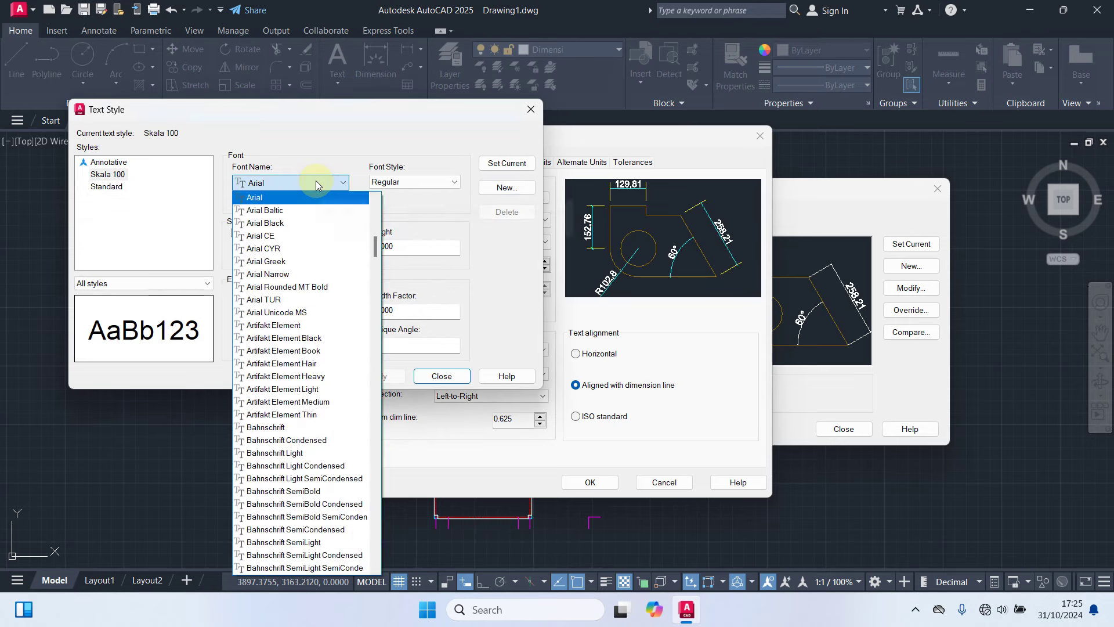
{"action": "type", "text": "romant.shx"}
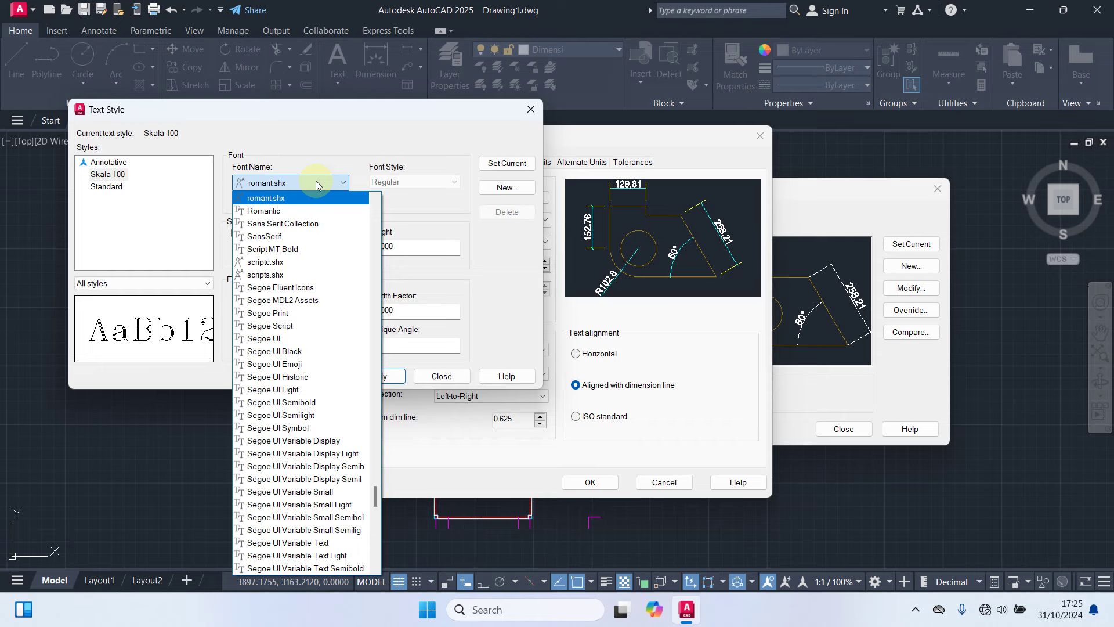
{"action": "left_click", "coordinate": [267, 211]}
{"action": "left_click", "coordinate": [408, 248]}
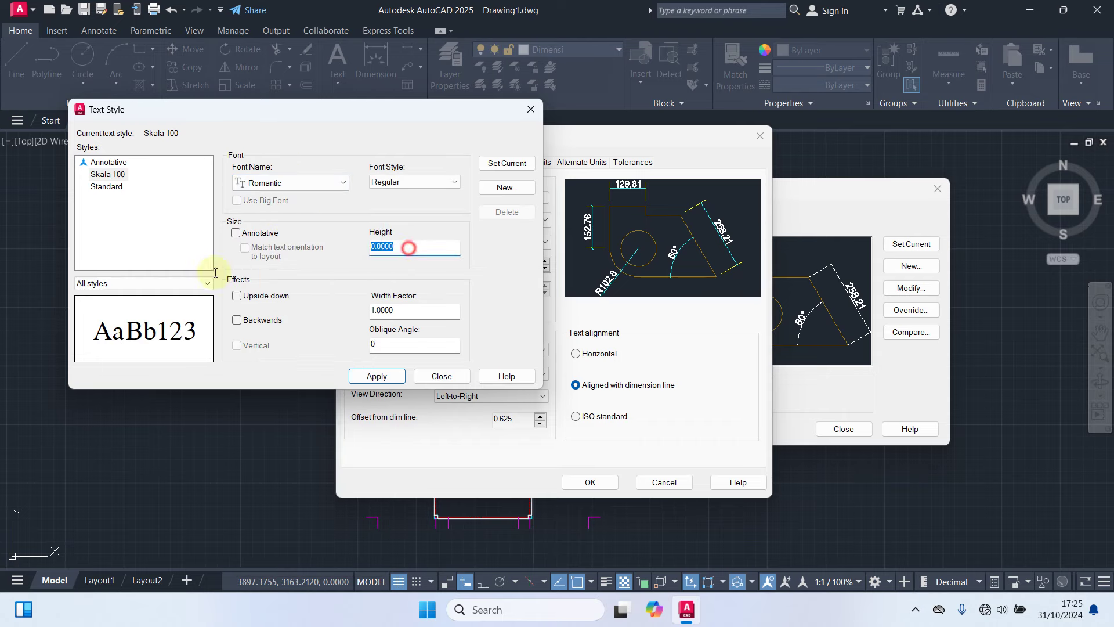
{"action": "type", "text": "23"}
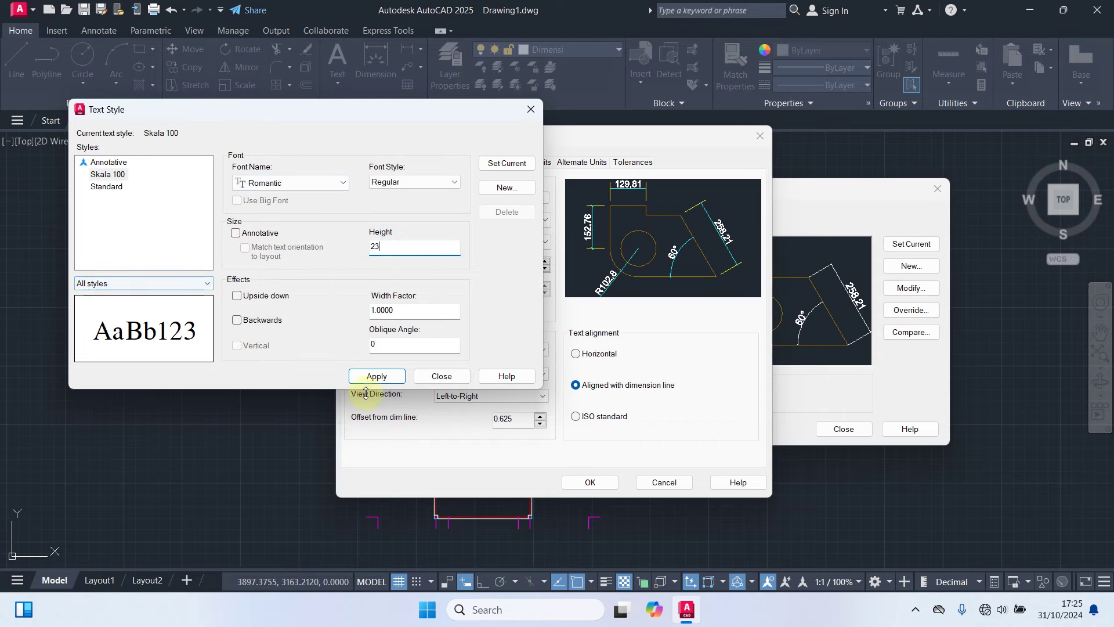
{"action": "left_click", "coordinate": [378, 376]}
{"action": "left_click", "coordinate": [440, 376]}
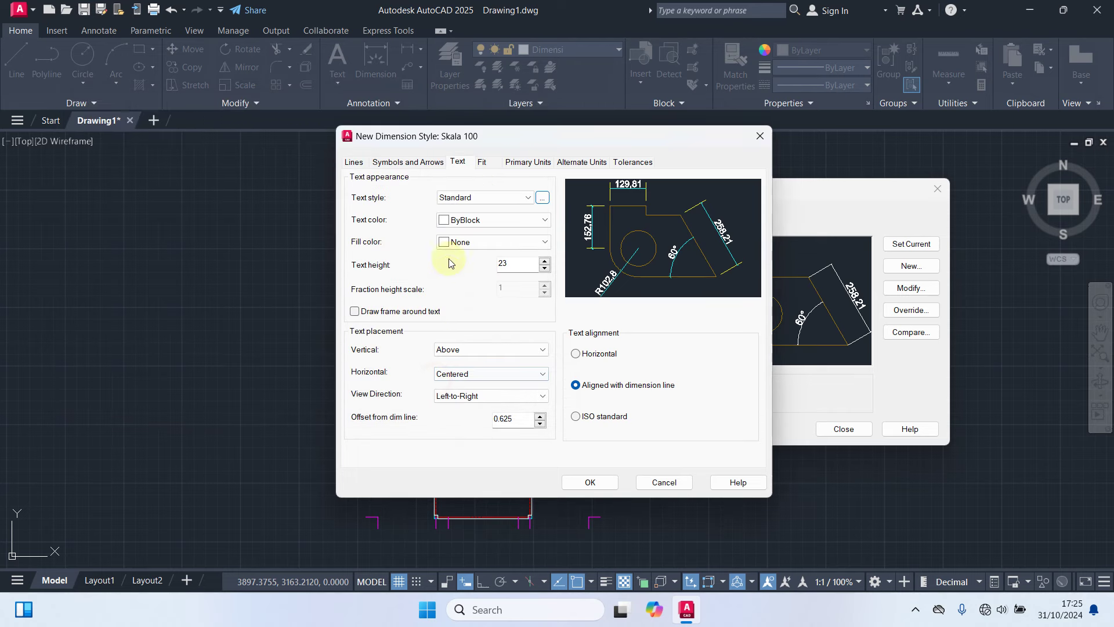
Step: Use Skala 100 text in colour 31, vertically centred with offset 8, and save the style
{"action": "left_click", "coordinate": [490, 198]}
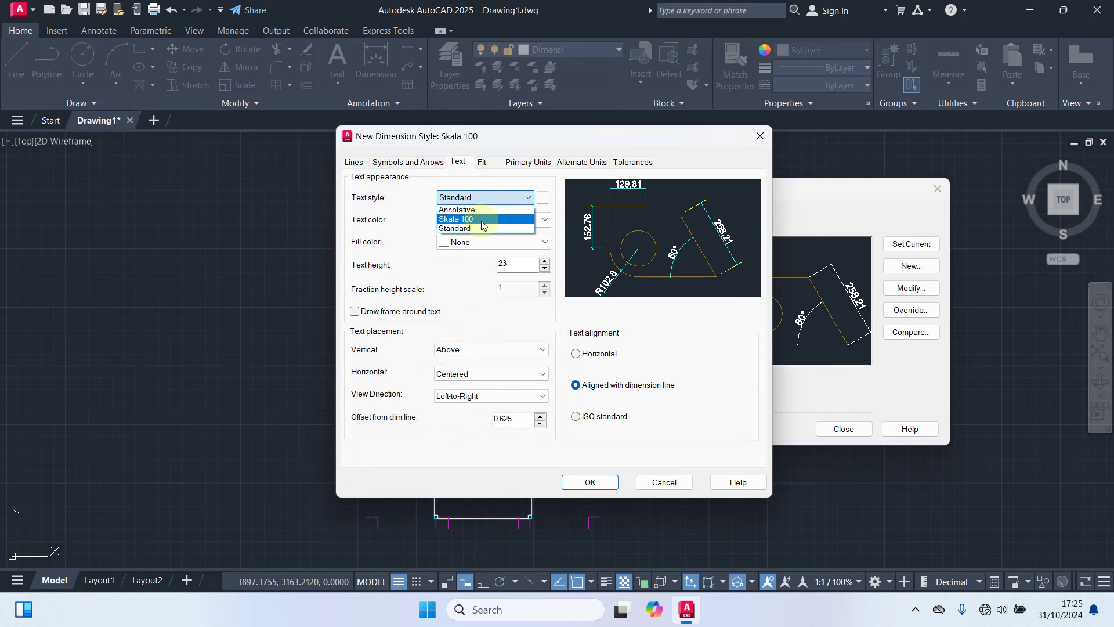
{"action": "left_click", "coordinate": [485, 221]}
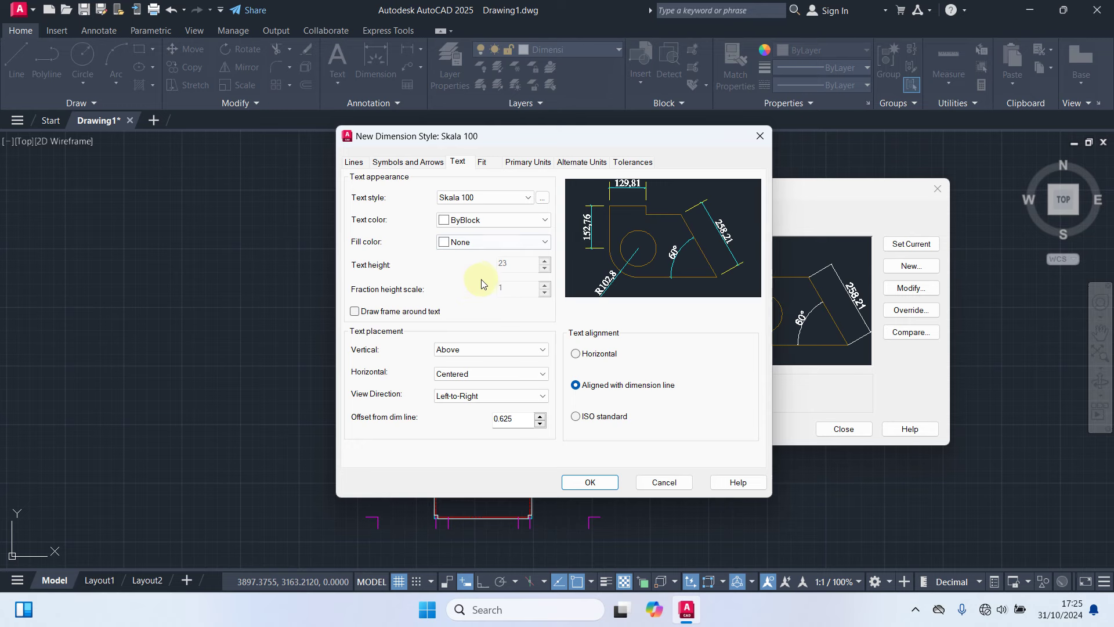
{"action": "left_click", "coordinate": [476, 220]}
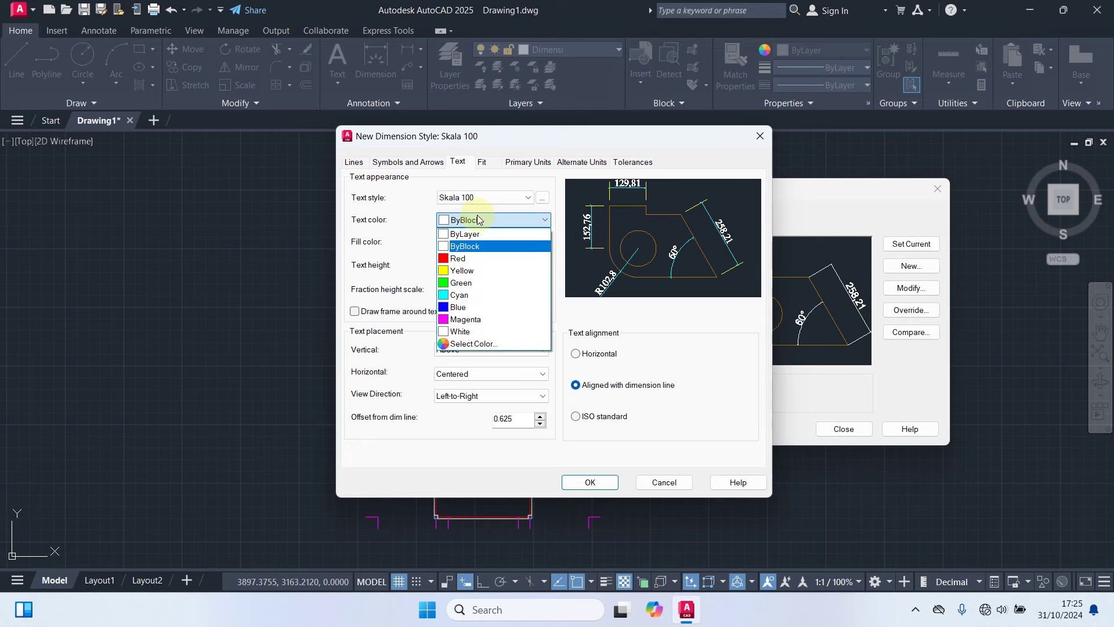
{"action": "left_click", "coordinate": [497, 345]}
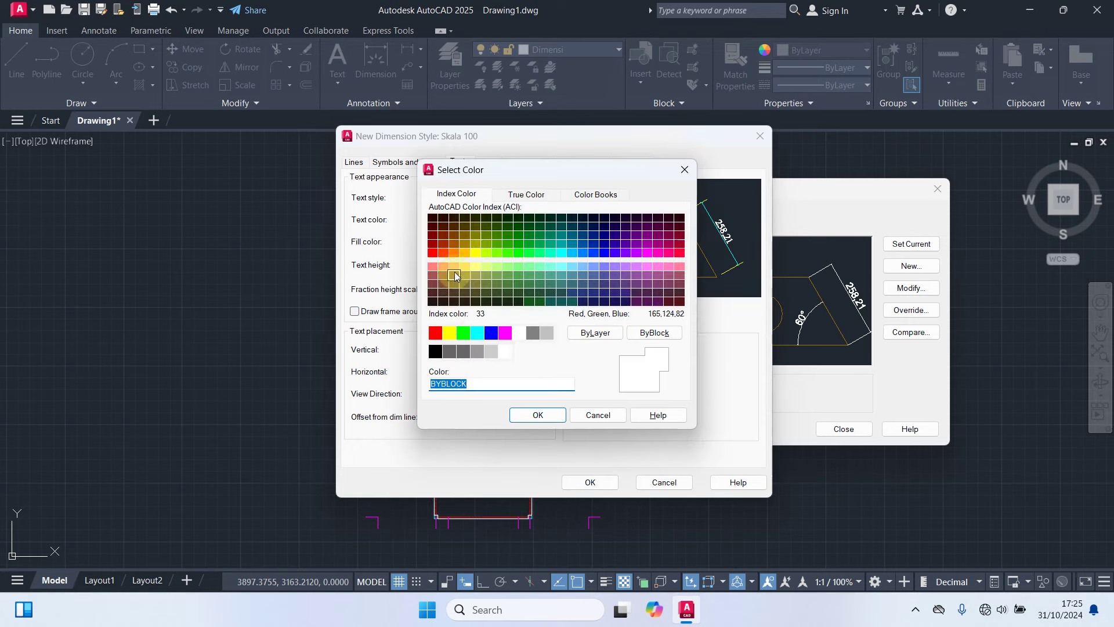
{"action": "left_click", "coordinate": [454, 267]}
{"action": "left_click", "coordinate": [538, 415]}
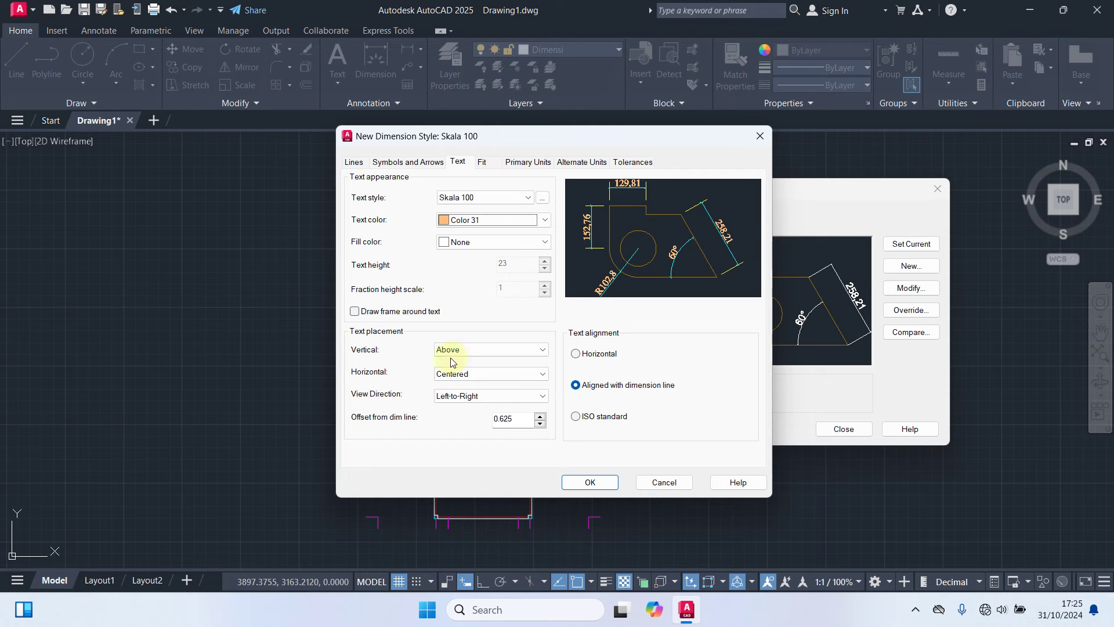
{"action": "left_click", "coordinate": [479, 352]}
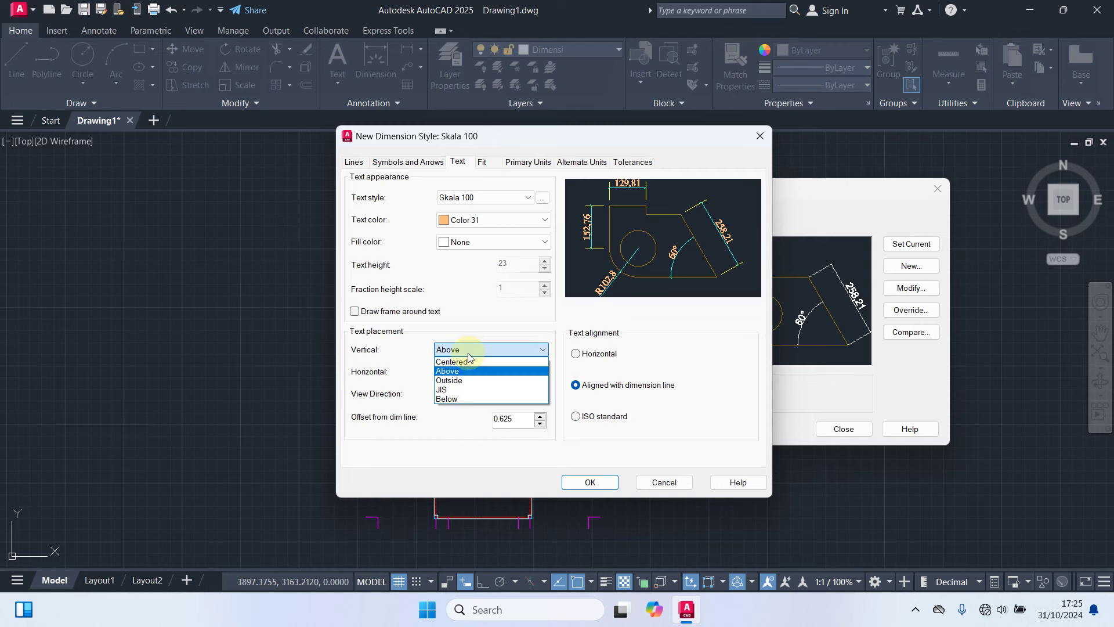
{"action": "left_click", "coordinate": [459, 362]}
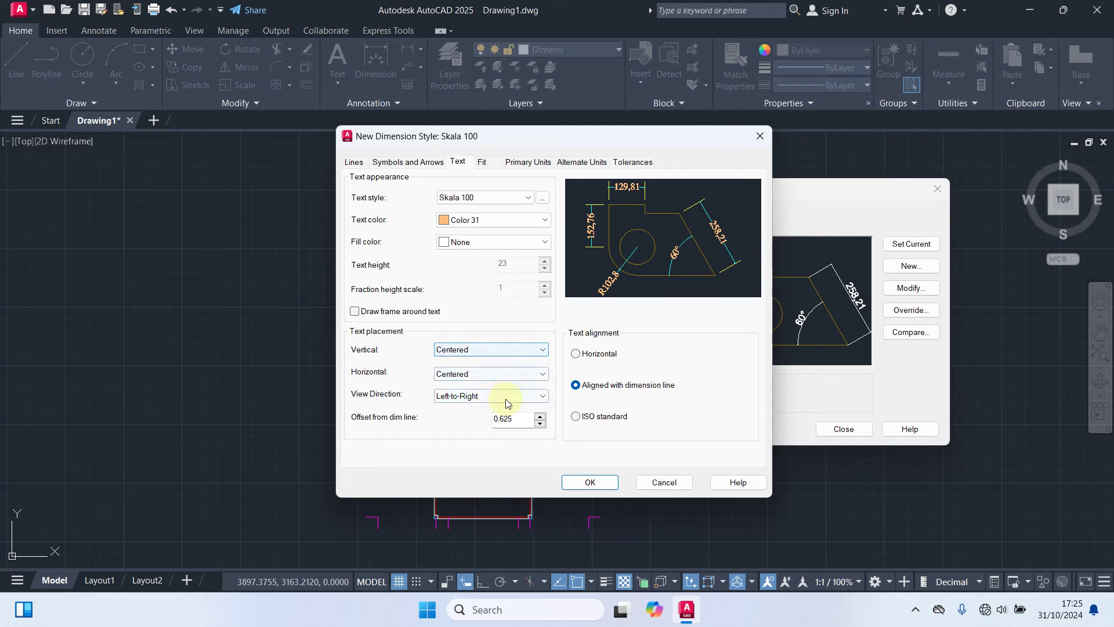
{"action": "double_click", "coordinate": [519, 419]}
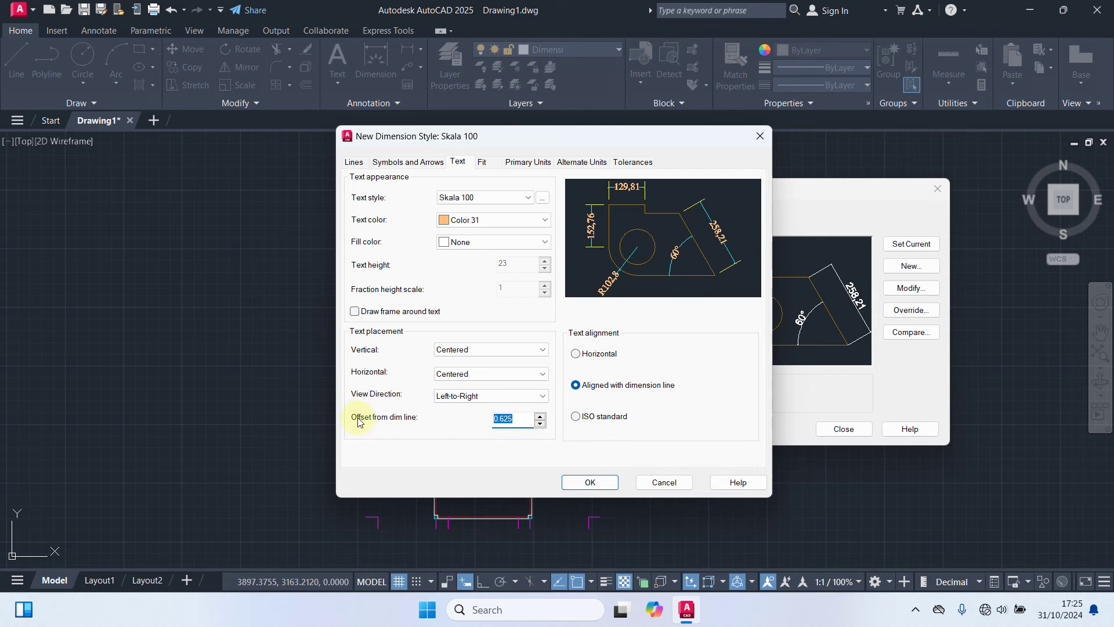
{"action": "type", "text": "8"}
{"action": "left_click", "coordinate": [591, 482]}
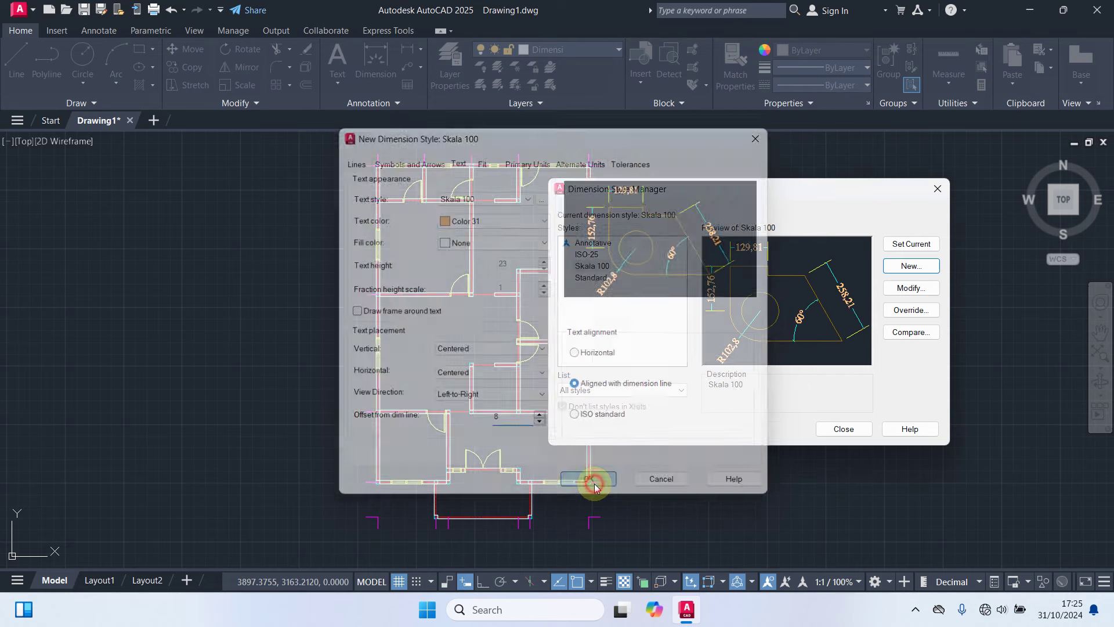
Step: Close the style manager and pick Skala 100 in the Annotation panel's Text Style and Dimension Style lists
{"action": "left_click", "coordinate": [856, 431]}
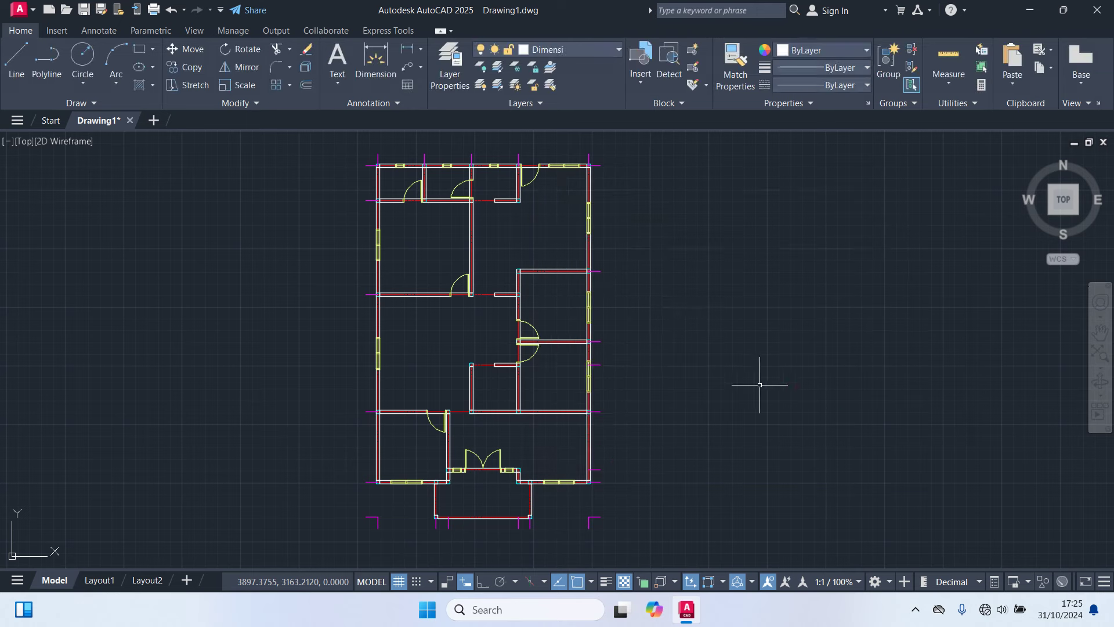
{"action": "left_click", "coordinate": [371, 103]}
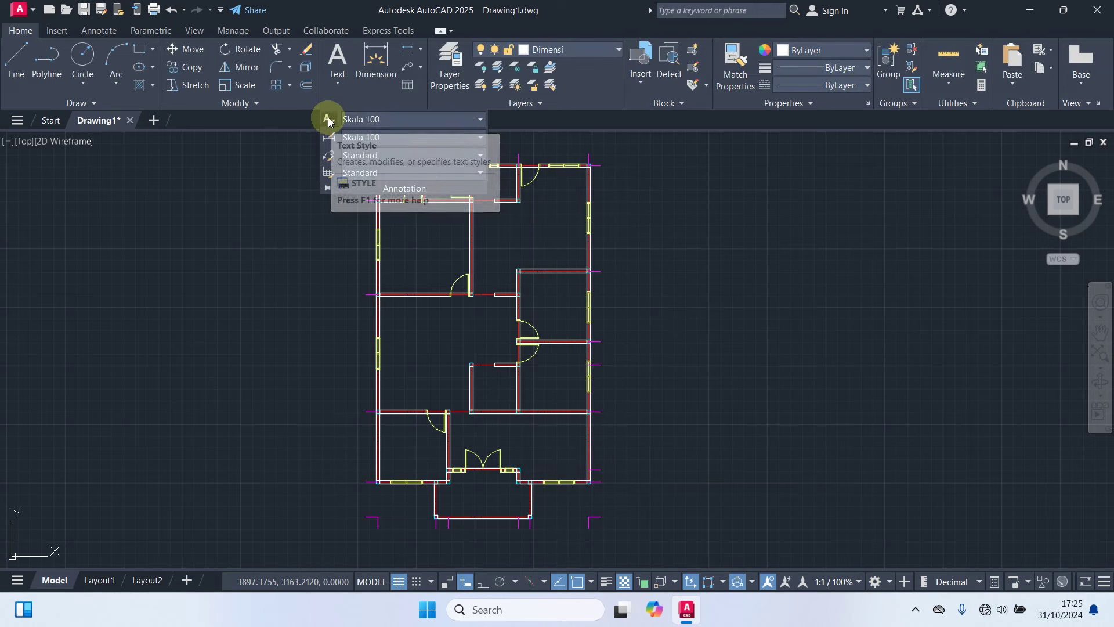
{"action": "left_click", "coordinate": [372, 119]}
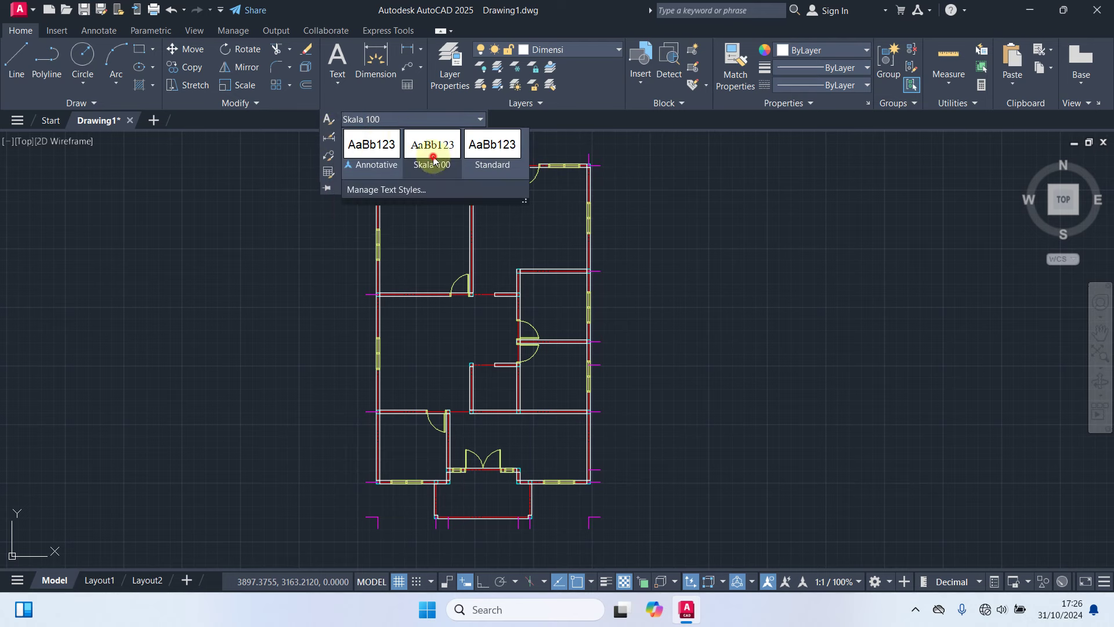
{"action": "left_click", "coordinate": [408, 141]}
{"action": "left_click", "coordinate": [398, 137]}
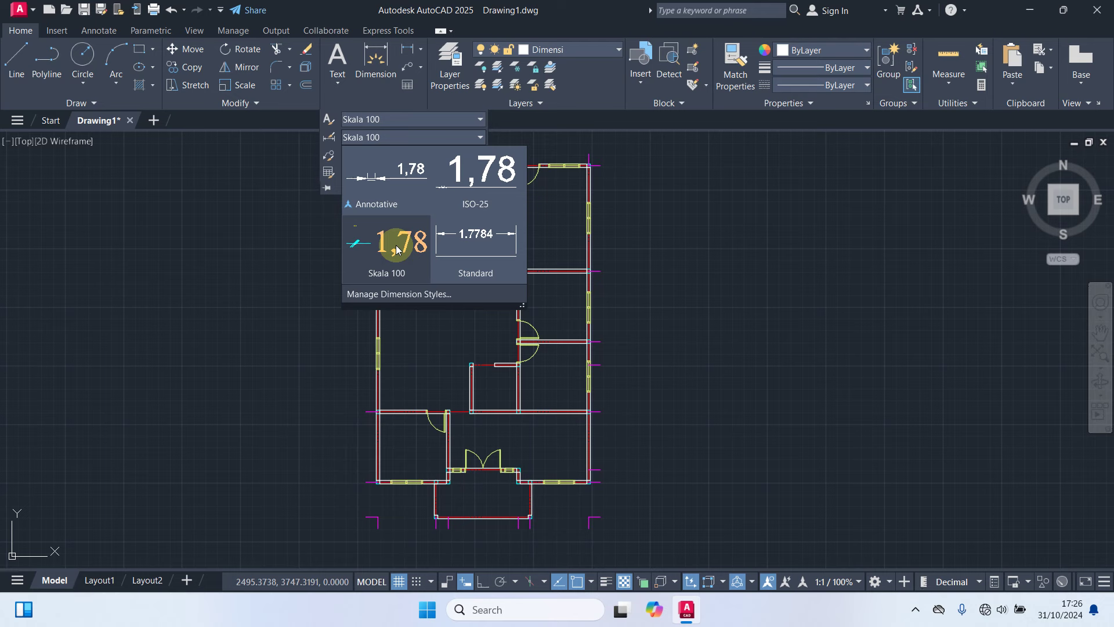
{"action": "left_click", "coordinate": [396, 250]}
{"action": "type", "text": "qdim"}
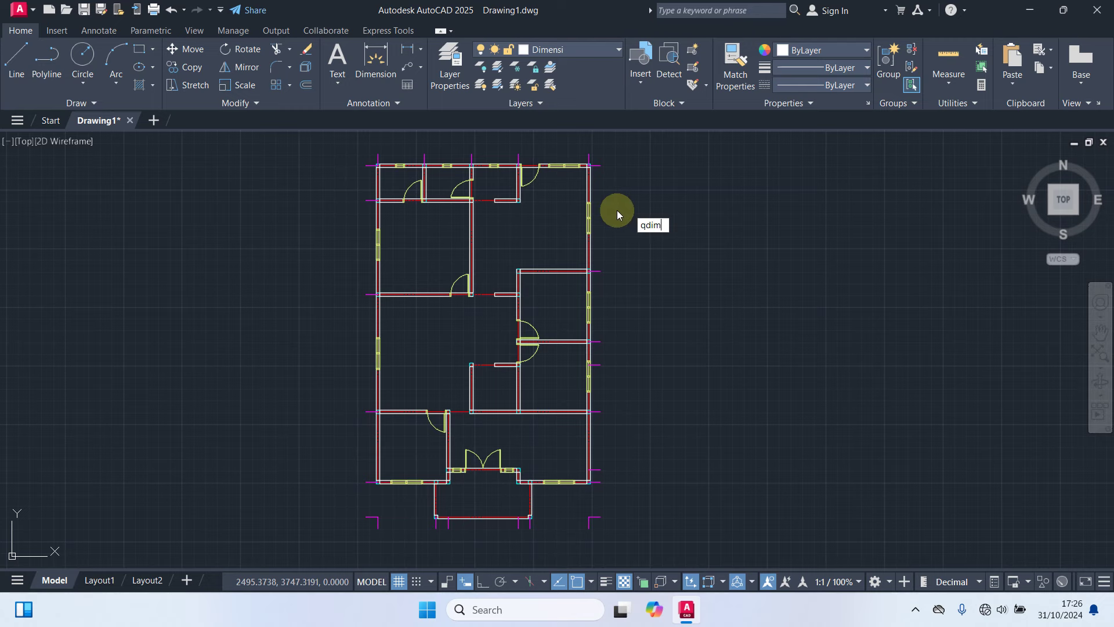
Step: Quick-dimension the top walls with a 200/200/200/300 string placed above the plan
{"action": "key", "text": "Return"}
{"action": "middle_click_drag", "start_coordinate": [617, 214], "coordinate": [655, 265]}
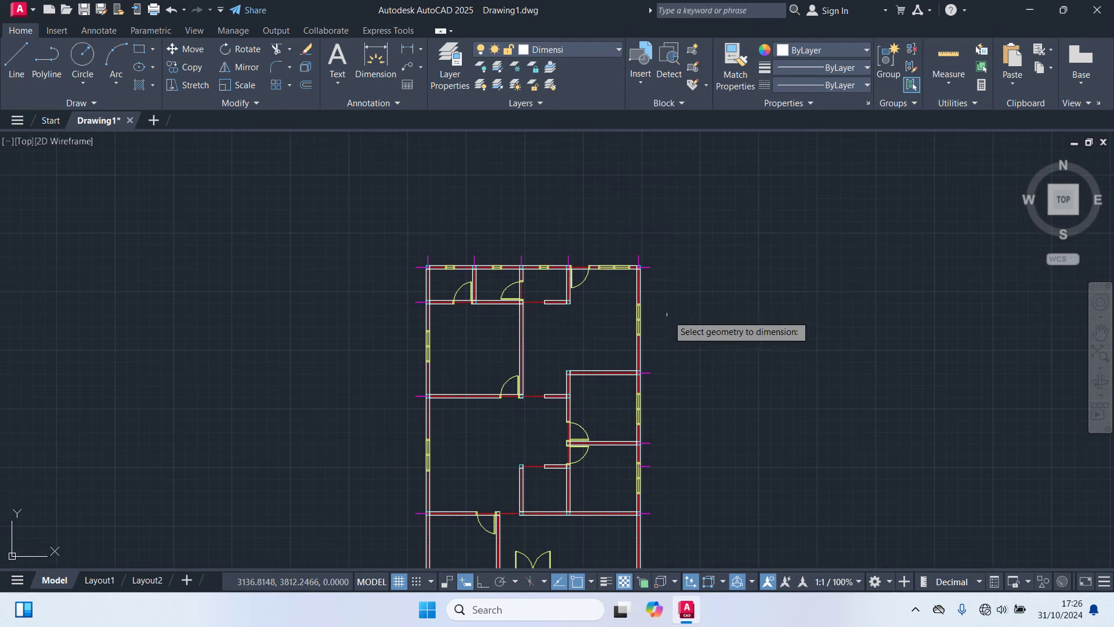
{"action": "scroll", "coordinate": [655, 265], "scroll_direction": "up", "scroll_amount": 4}
{"action": "left_click", "coordinate": [651, 256]}
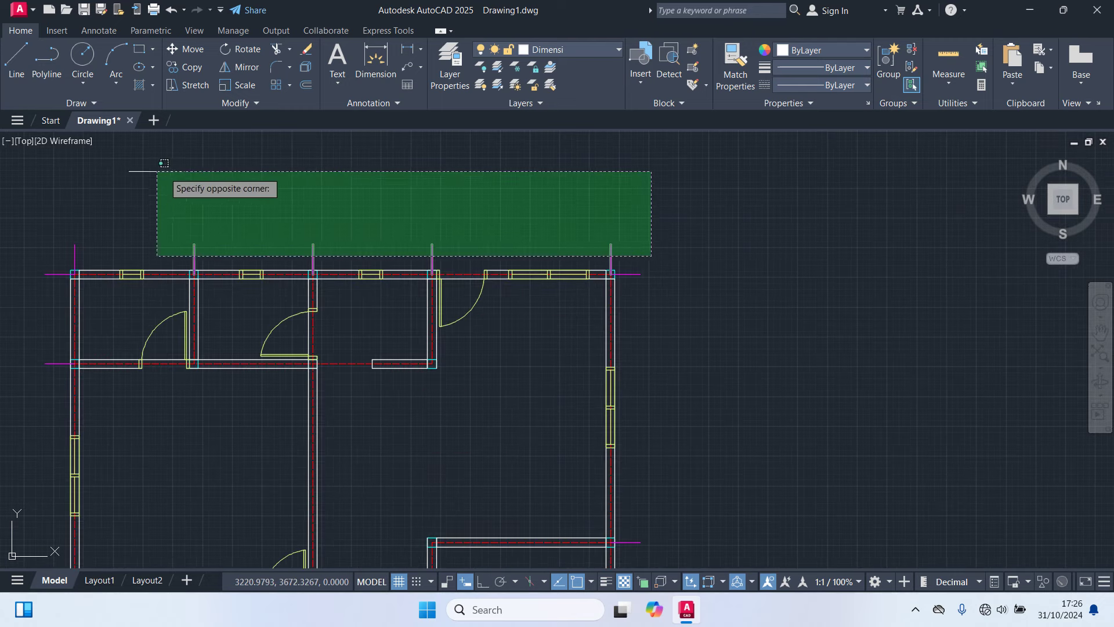
{"action": "left_click", "coordinate": [47, 172]}
{"action": "key", "text": "Return"}
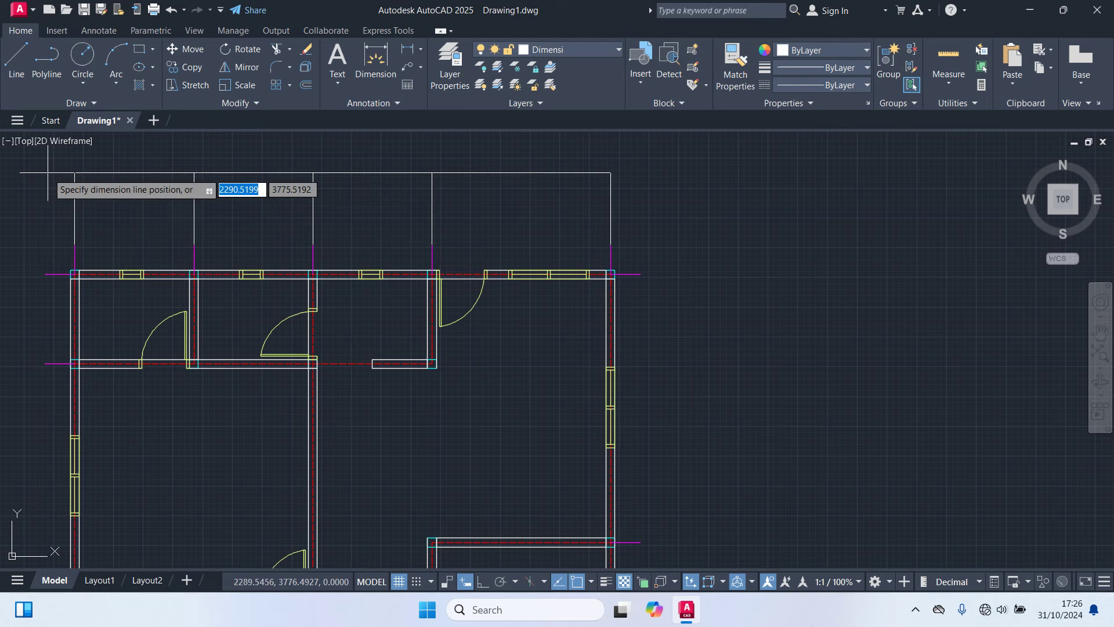
{"action": "left_click", "coordinate": [68, 212]}
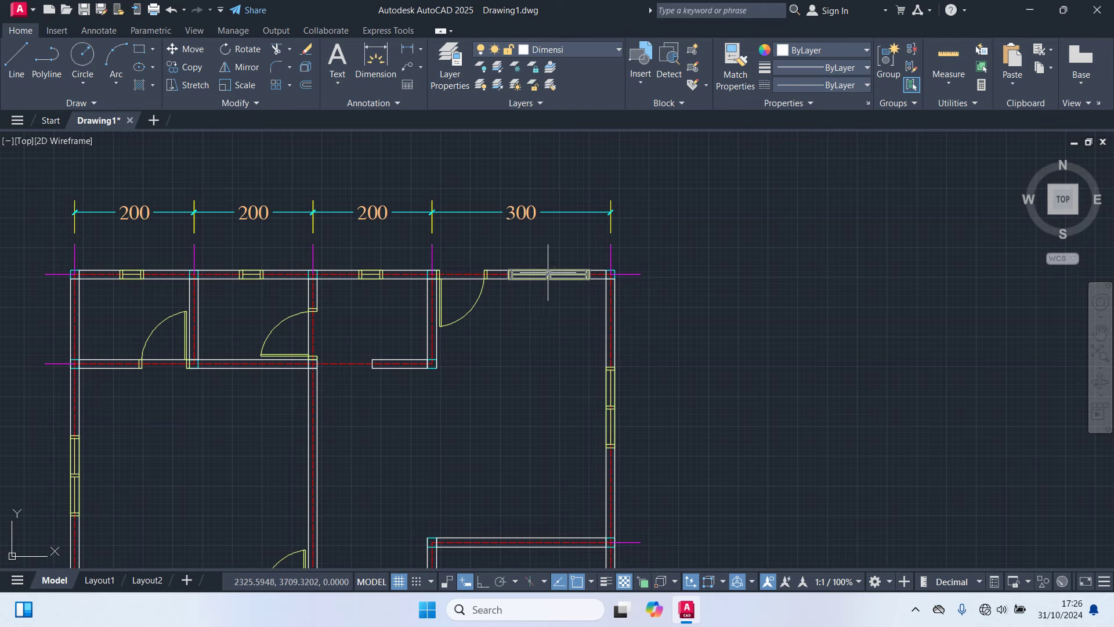
Step: Quick-dimension the bottom walls with a 250/50/300/50/250 string placed below the entrance
{"action": "scroll", "coordinate": [651, 328], "scroll_direction": "down", "scroll_amount": 4}
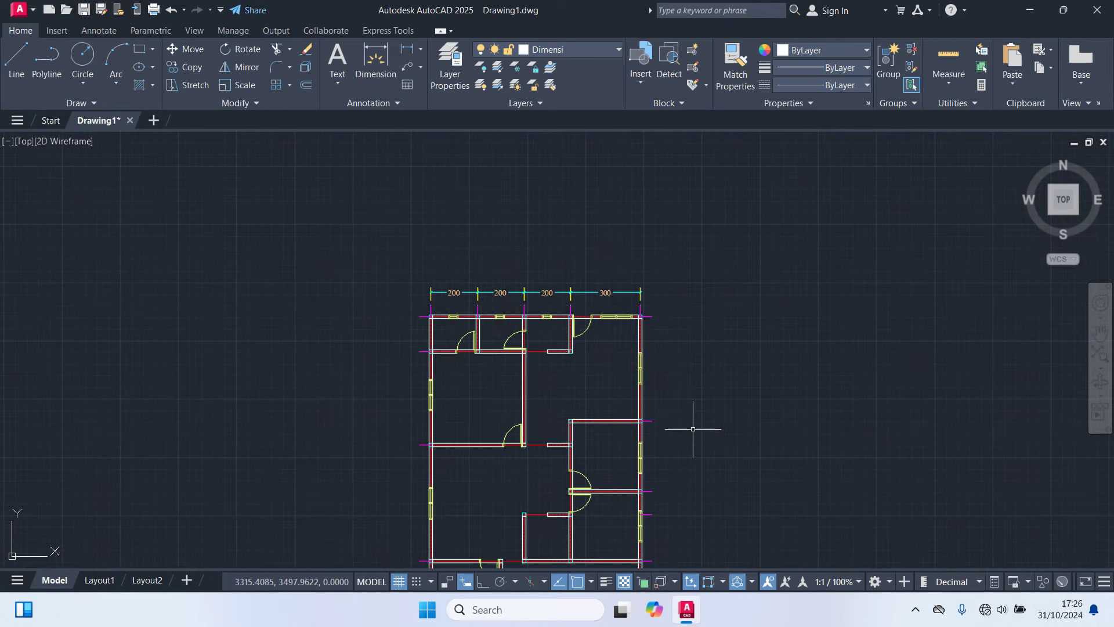
{"action": "middle_click_drag", "start_coordinate": [691, 427], "coordinate": [717, 220]}
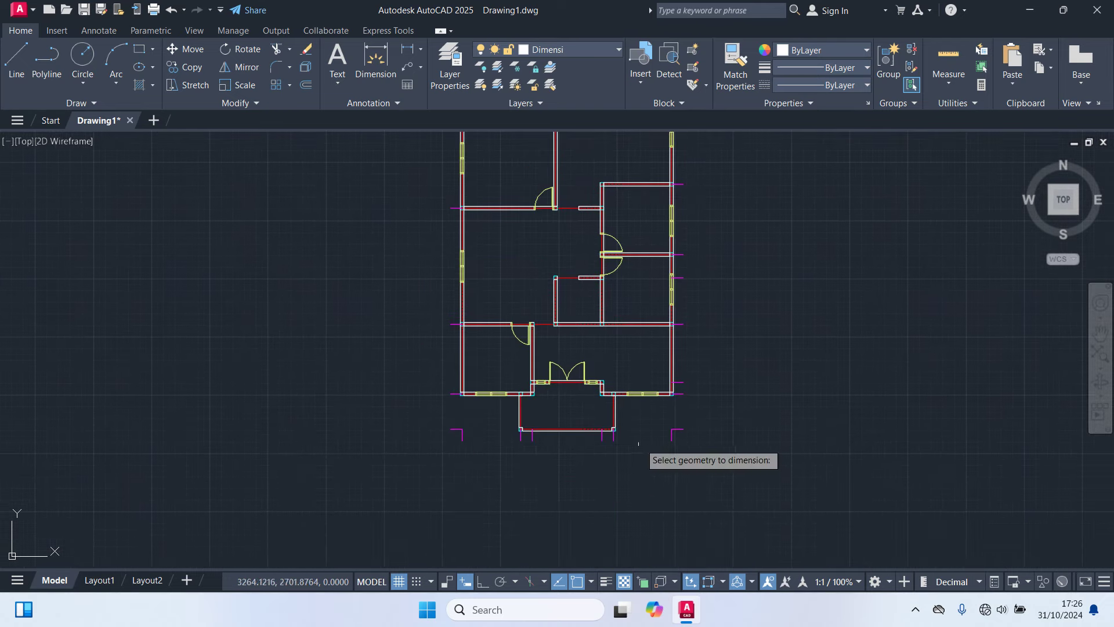
{"action": "scroll", "coordinate": [652, 456], "scroll_direction": "up", "scroll_amount": 4}
{"action": "middle_click_drag", "start_coordinate": [756, 455], "coordinate": [926, 440]}
{"action": "left_click", "coordinate": [925, 441]}
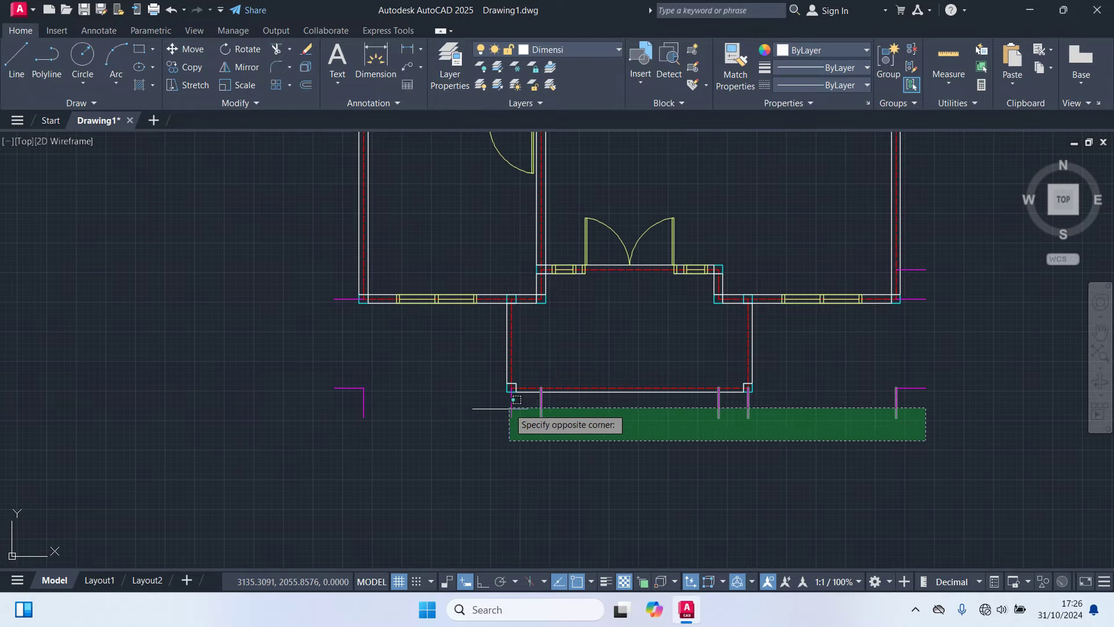
{"action": "left_click", "coordinate": [347, 405]}
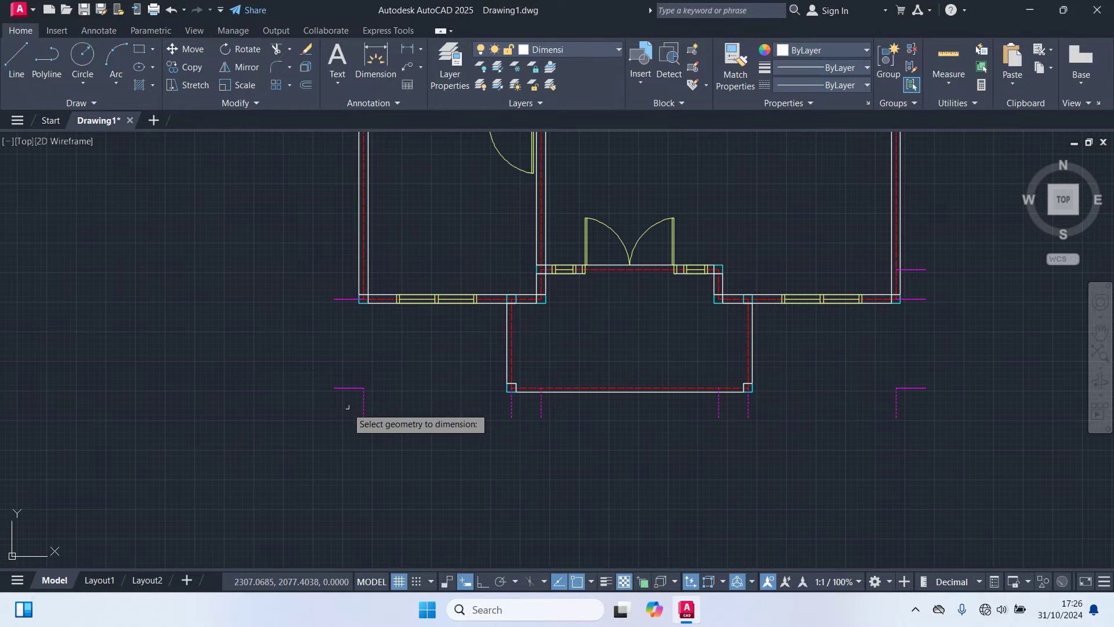
{"action": "key", "text": "Return"}
{"action": "left_click", "coordinate": [372, 439]}
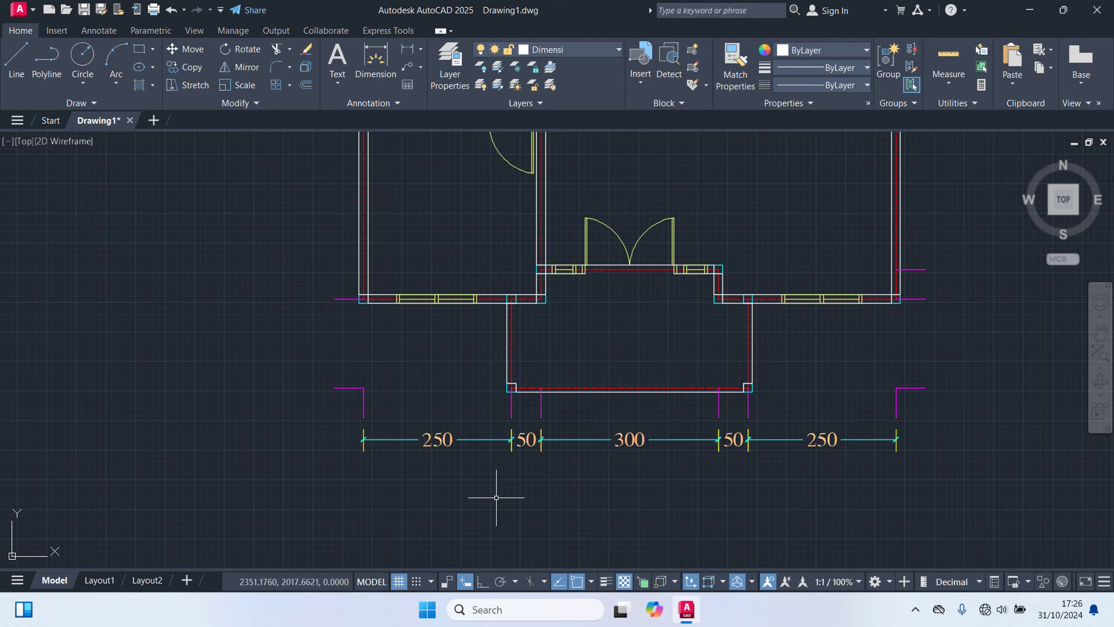
Step: Quick-dimension the right-side wall ends with a vertical 450/300/100/200/250/50/150 string
{"action": "scroll", "coordinate": [503, 498], "scroll_direction": "down", "scroll_amount": 2}
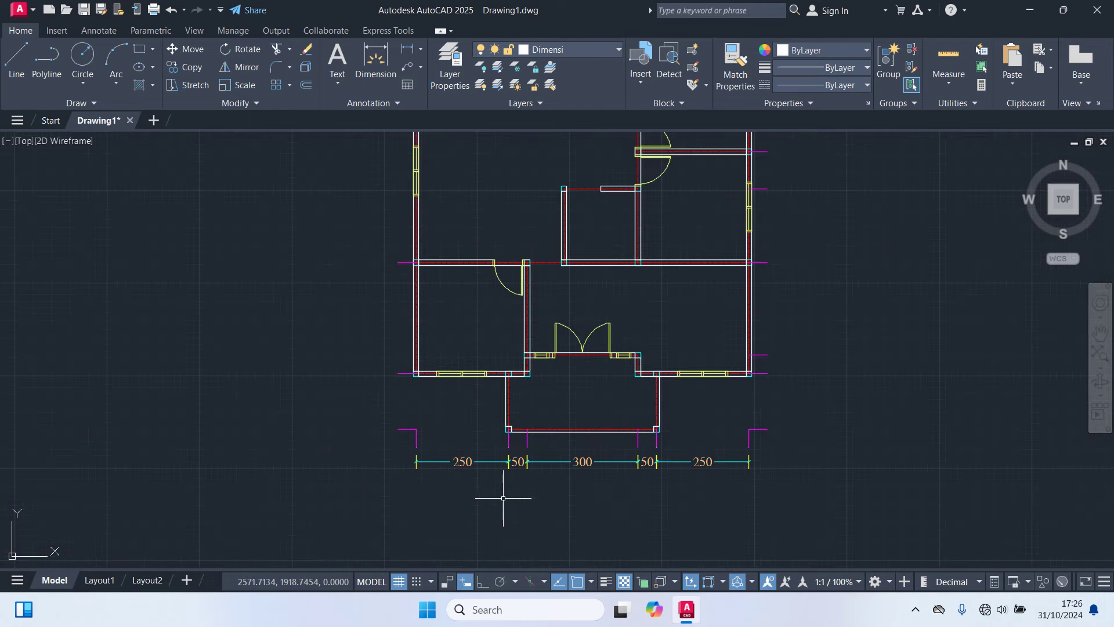
{"action": "key", "text": "Return"}
{"action": "scroll", "coordinate": [736, 486], "scroll_direction": "up", "scroll_amount": 1}
{"action": "scroll", "coordinate": [735, 487], "scroll_direction": "up", "scroll_amount": 1}
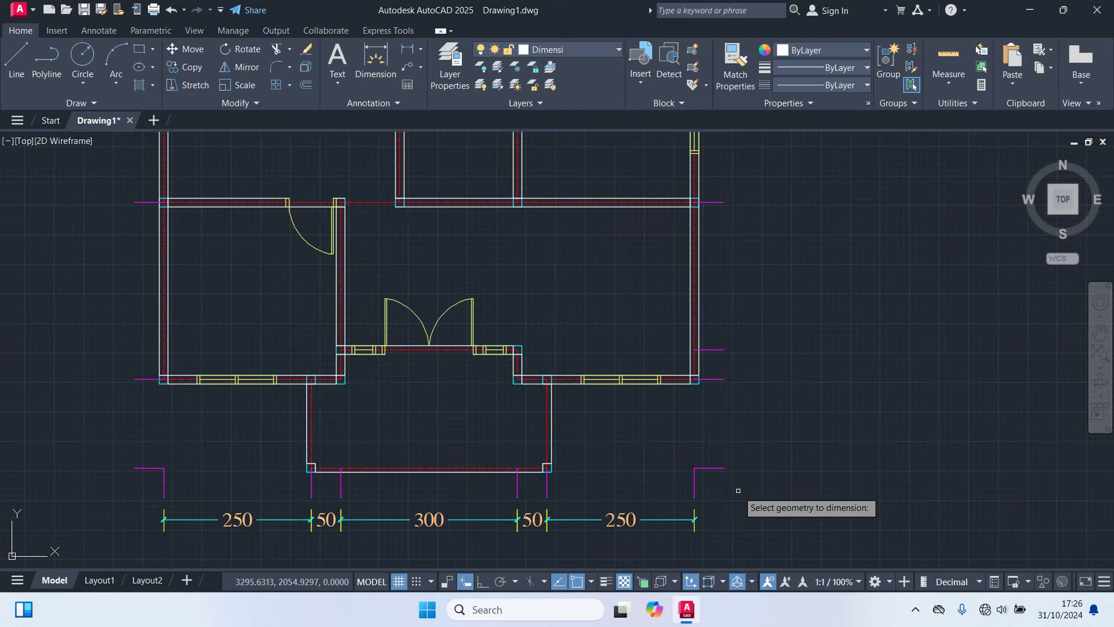
{"action": "left_click", "coordinate": [738, 491]}
{"action": "scroll", "coordinate": [732, 234], "scroll_direction": "down", "scroll_amount": 2}
{"action": "middle_click_drag", "start_coordinate": [733, 191], "coordinate": [677, 435]}
{"action": "scroll", "coordinate": [676, 418], "scroll_direction": "down", "scroll_amount": 2}
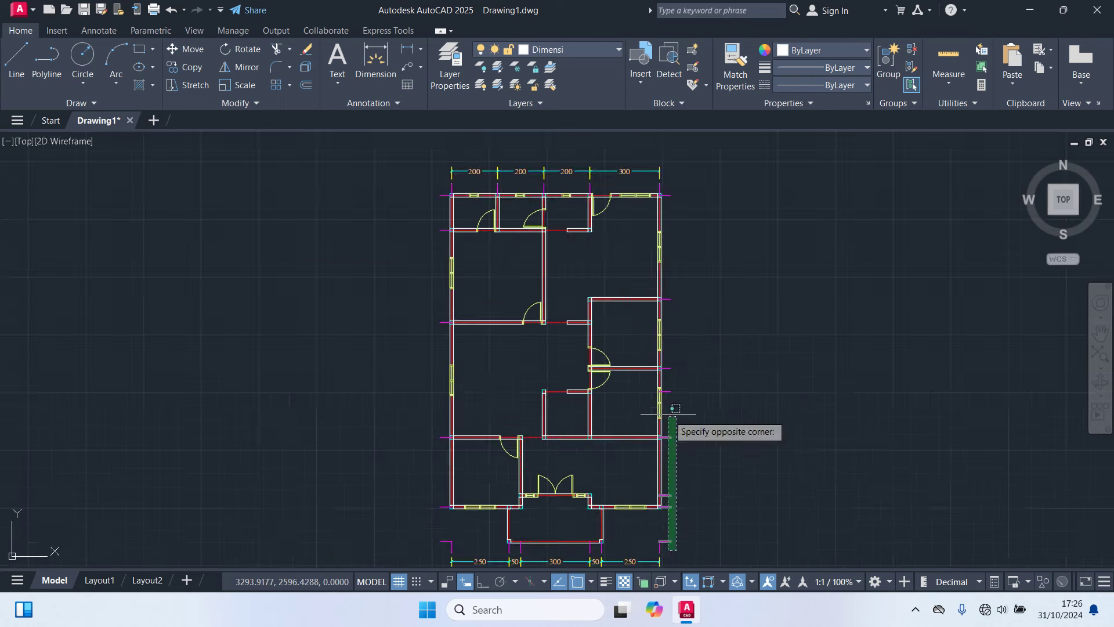
{"action": "scroll", "coordinate": [679, 279], "scroll_direction": "up", "scroll_amount": 2}
{"action": "left_click", "coordinate": [655, 192]}
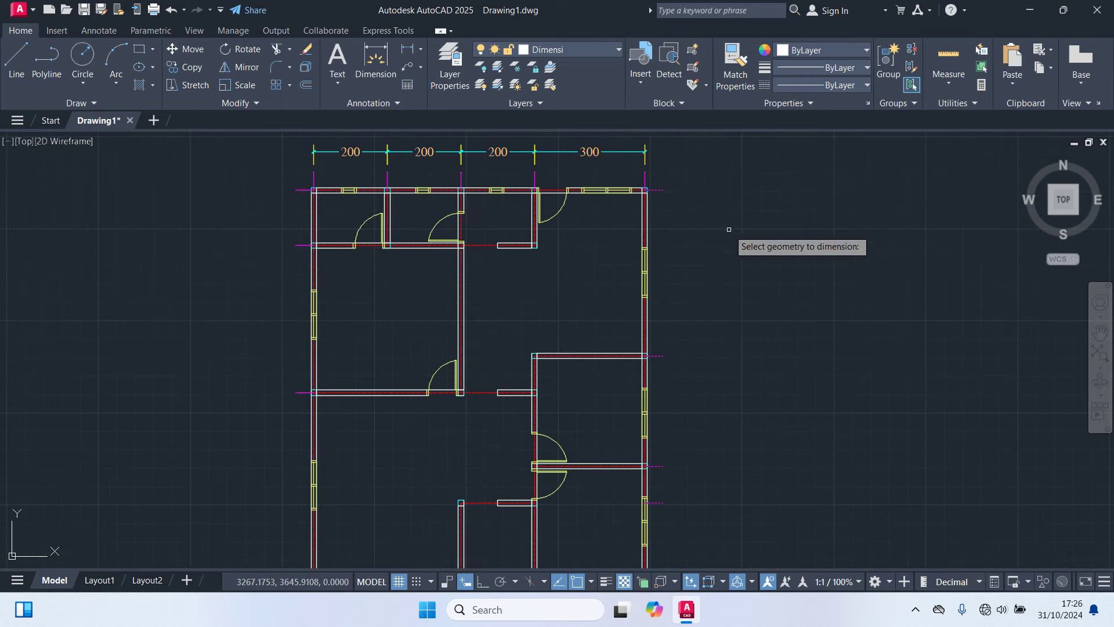
{"action": "middle_click_drag", "start_coordinate": [729, 228], "coordinate": [665, 218]}
{"action": "key", "text": "Return"}
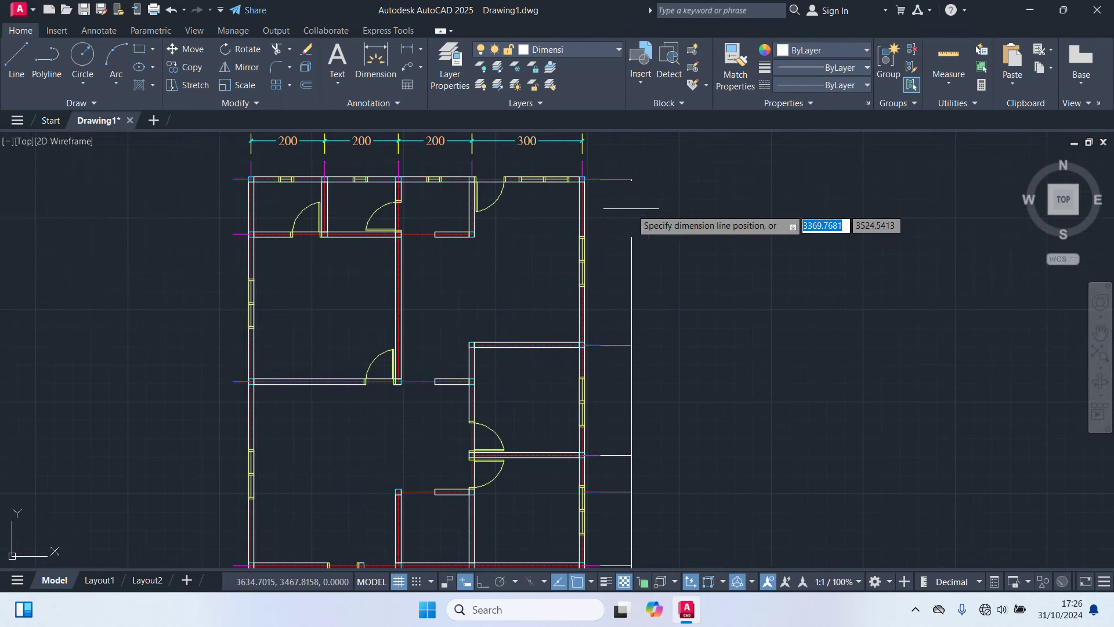
{"action": "scroll", "coordinate": [600, 198], "scroll_direction": "up", "scroll_amount": 2}
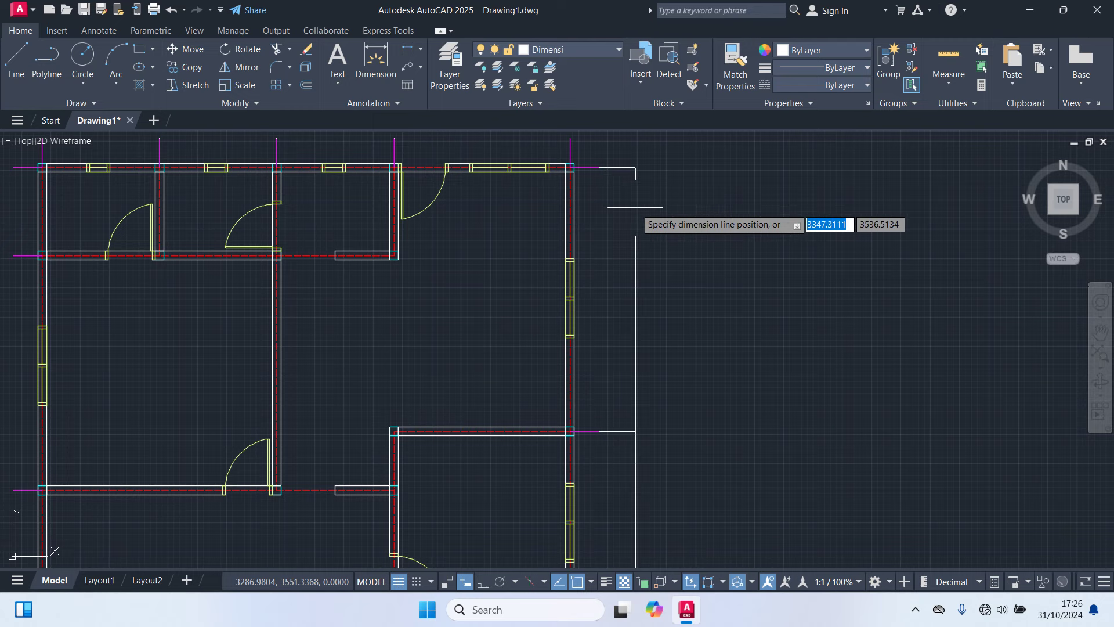
{"action": "scroll", "coordinate": [635, 207], "scroll_direction": "up", "scroll_amount": 2}
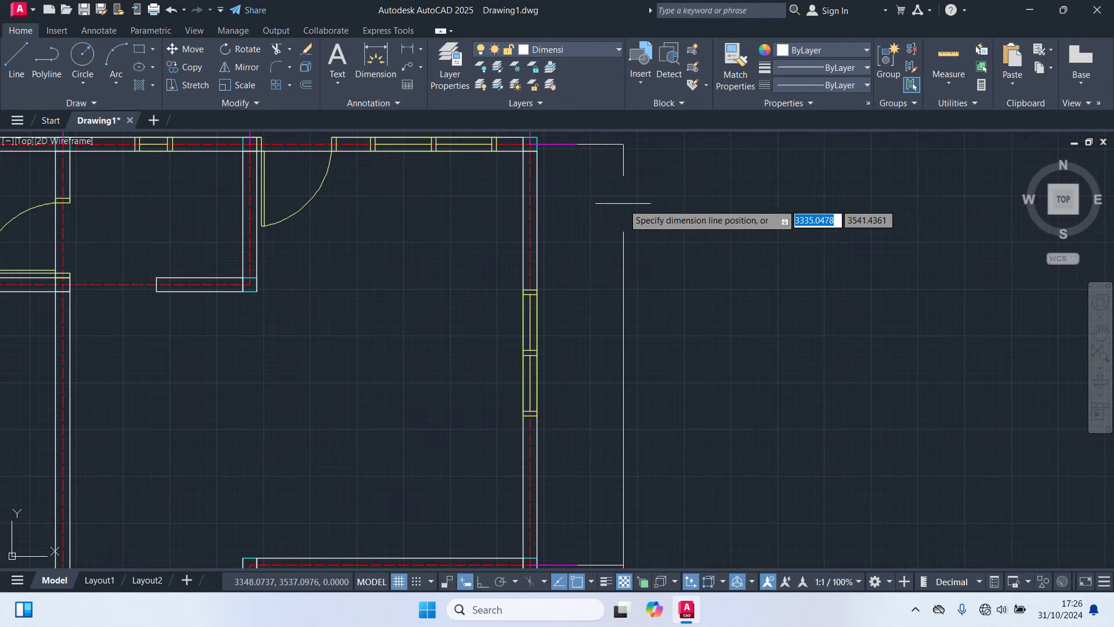
{"action": "left_click", "coordinate": [618, 201]}
Step: Pan down to check the right-side dimensions, then over to the plan's left side
{"action": "scroll", "coordinate": [685, 270], "scroll_direction": "down", "scroll_amount": 5}
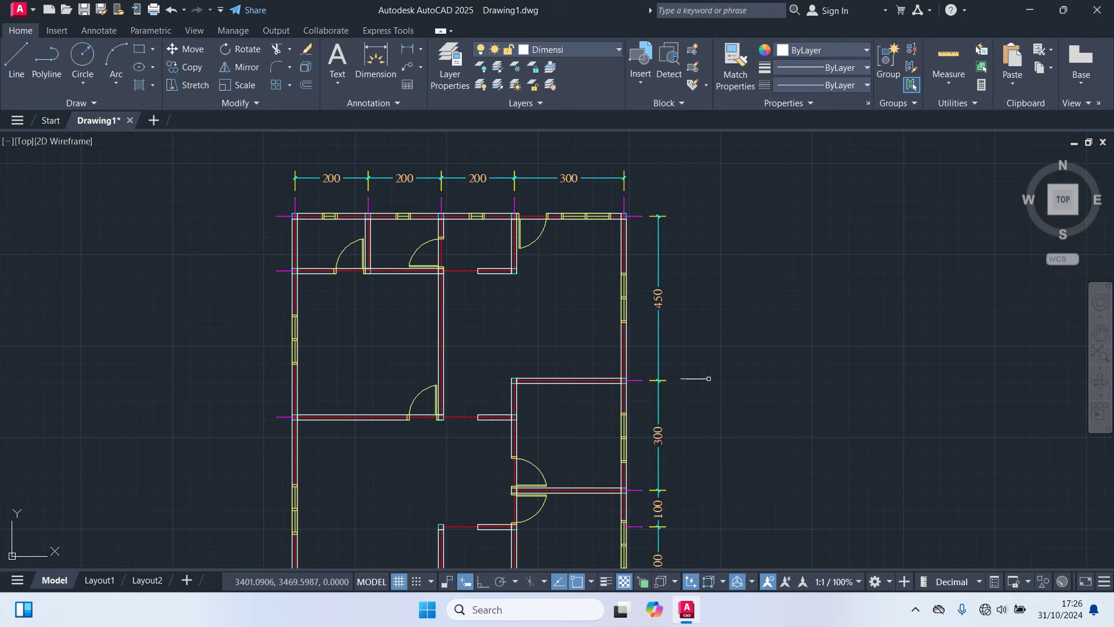
{"action": "middle_click_drag", "start_coordinate": [714, 392], "coordinate": [715, 311]}
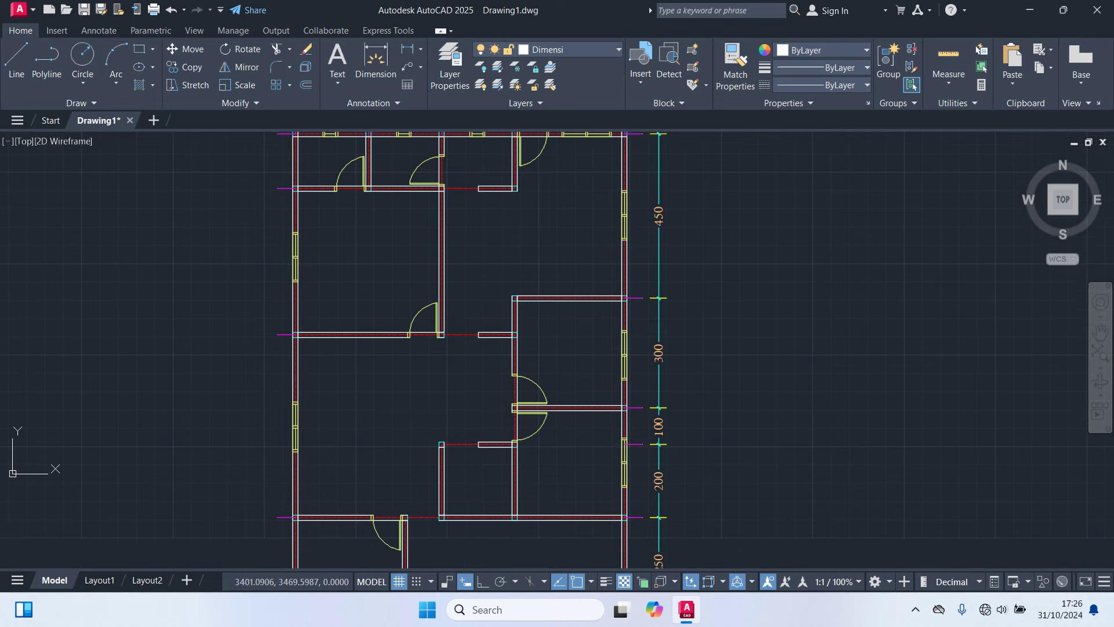
{"action": "middle_click_drag", "start_coordinate": [698, 415], "coordinate": [697, 300]}
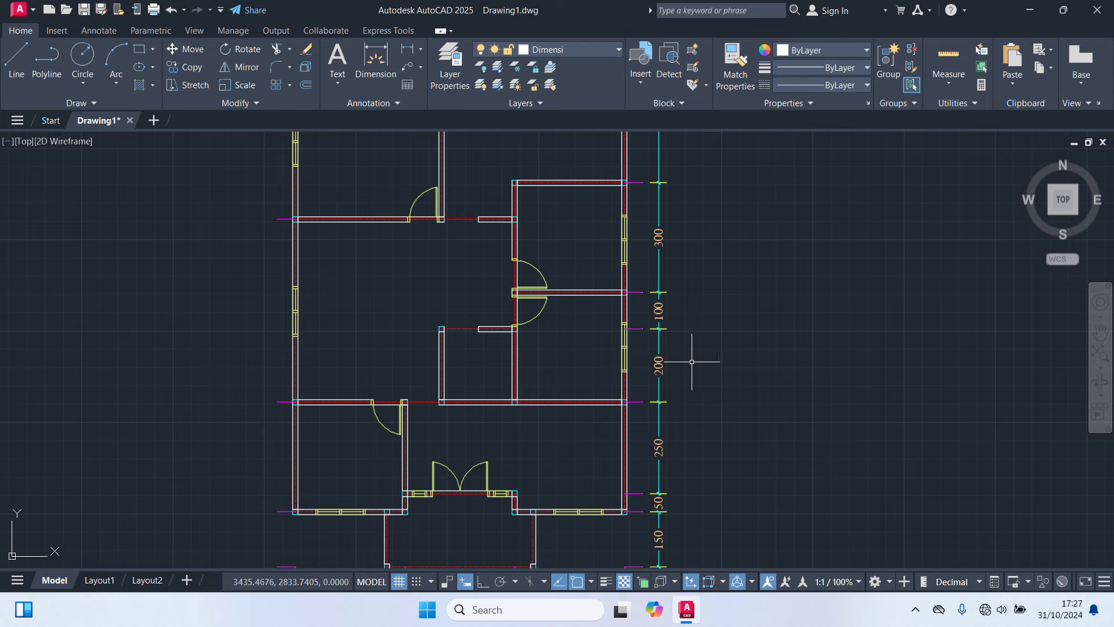
{"action": "middle_click_drag", "start_coordinate": [687, 443], "coordinate": [680, 380]}
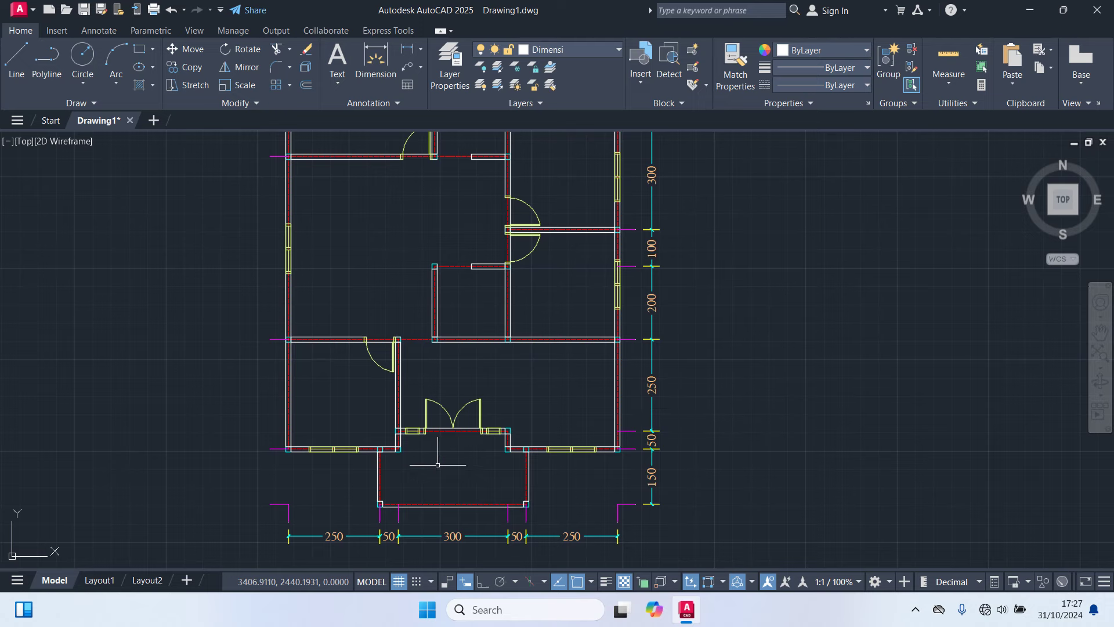
{"action": "middle_click_drag", "start_coordinate": [277, 519], "coordinate": [502, 474]}
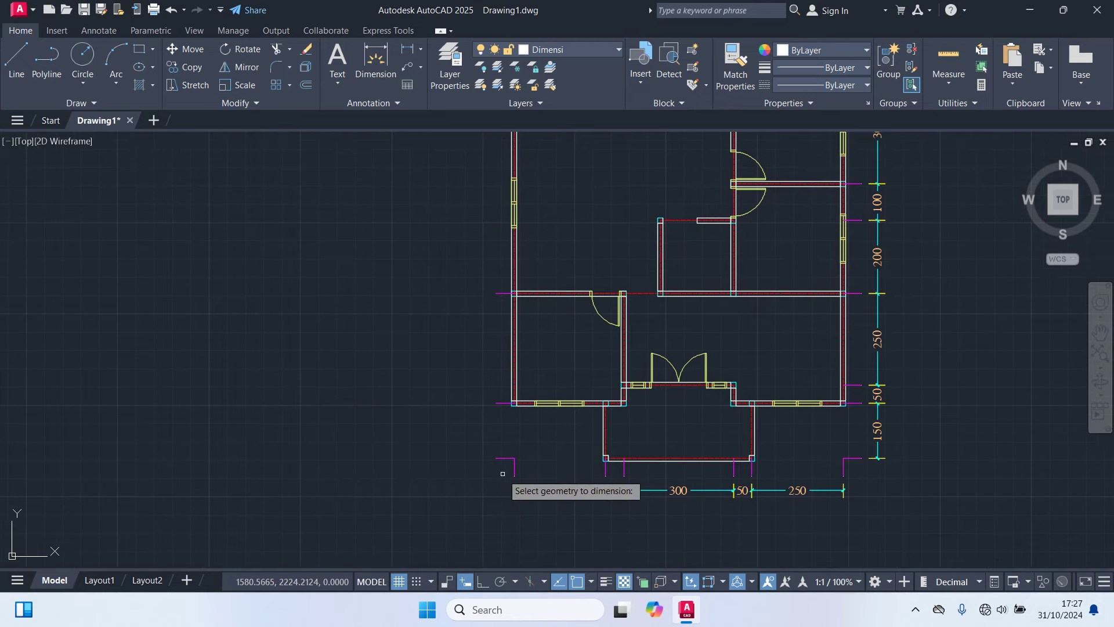
Step: Quick-dimension the left-side wall ends with a vertical 150/400/300/300/150 string left of the plan
{"action": "left_click", "coordinate": [503, 473]}
{"action": "scroll", "coordinate": [453, 290], "scroll_direction": "down", "scroll_amount": 2}
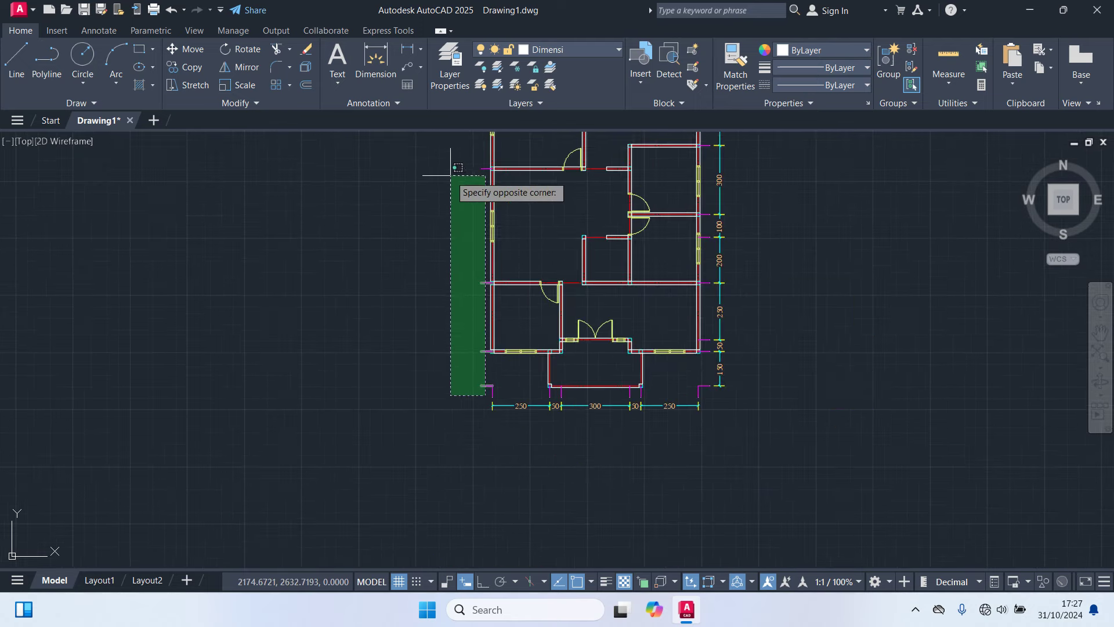
{"action": "middle_click_drag", "start_coordinate": [456, 187], "coordinate": [505, 440]}
{"action": "scroll", "coordinate": [510, 250], "scroll_direction": "up", "scroll_amount": 2}
{"action": "left_click", "coordinate": [505, 249]}
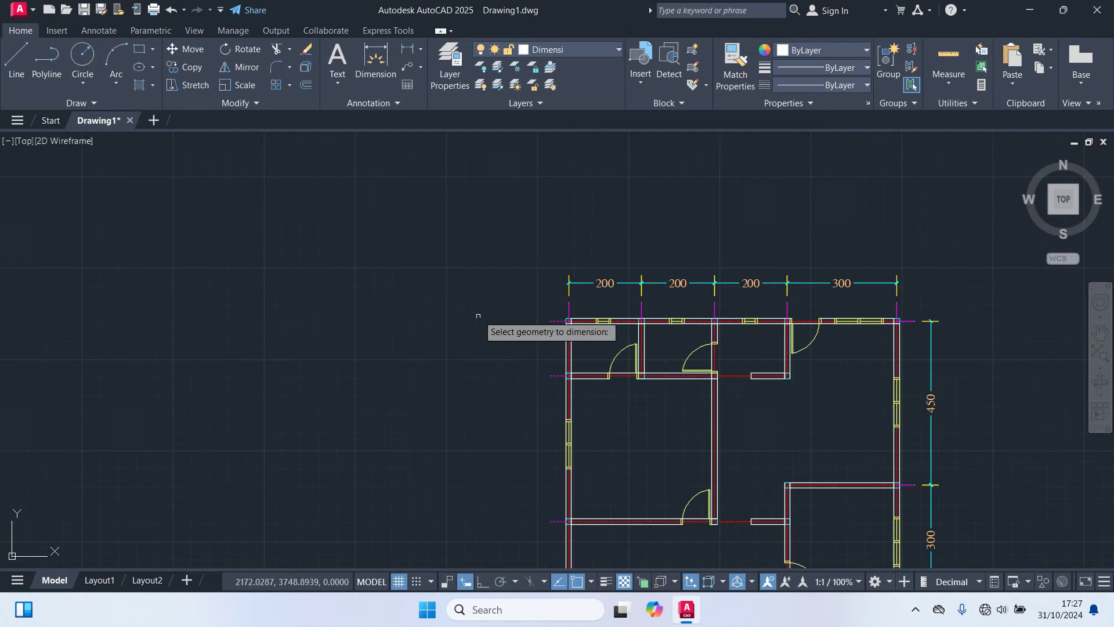
{"action": "scroll", "coordinate": [478, 307], "scroll_direction": "down", "scroll_amount": 4}
{"action": "left_click", "coordinate": [515, 312]}
{"action": "scroll", "coordinate": [481, 303], "scroll_direction": "up", "scroll_amount": 2}
{"action": "scroll", "coordinate": [481, 303], "scroll_direction": "up", "scroll_amount": 2}
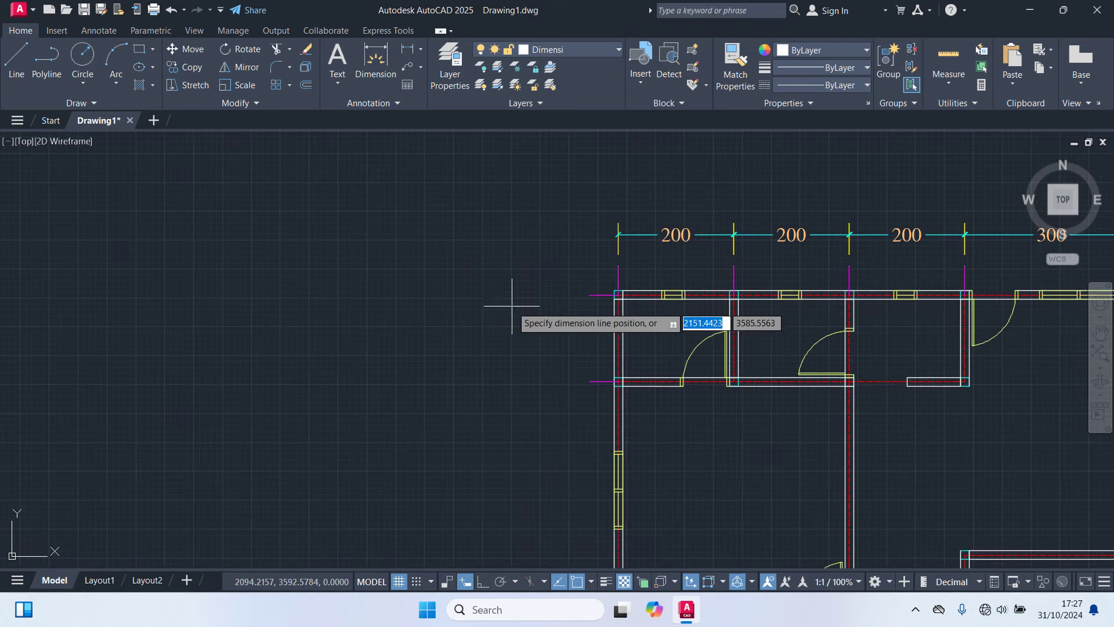
{"action": "scroll", "coordinate": [557, 310], "scroll_direction": "up", "scroll_amount": 2}
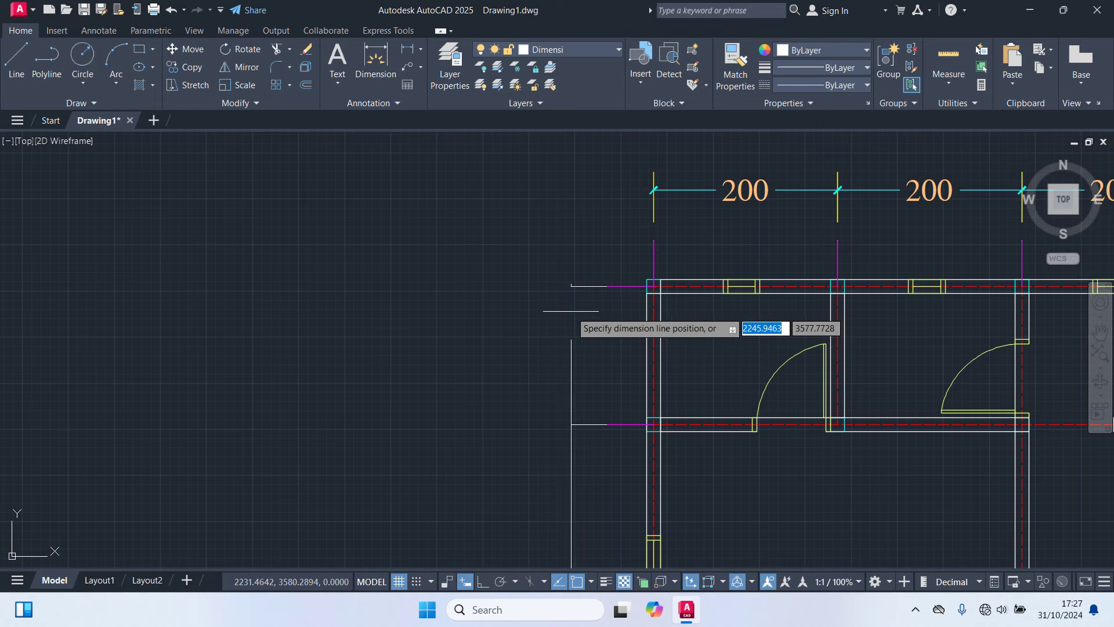
{"action": "left_click", "coordinate": [571, 316]}
{"action": "scroll", "coordinate": [467, 346], "scroll_direction": "down", "scroll_amount": 6}
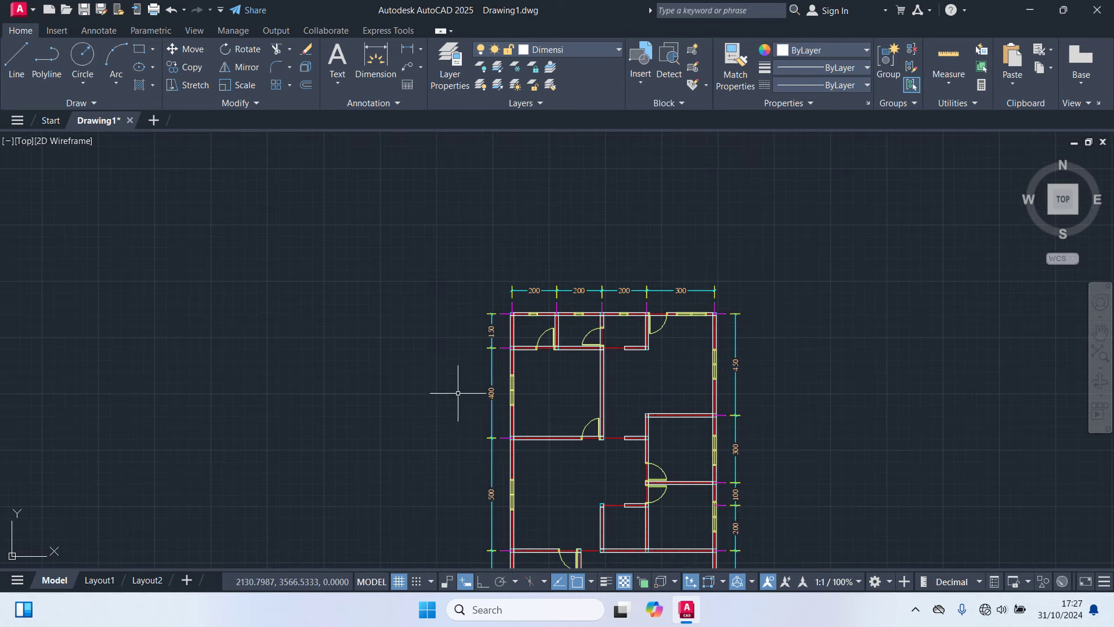
{"action": "middle_click_drag", "start_coordinate": [457, 413], "coordinate": [497, 299]}
{"action": "type", "text": "d"}
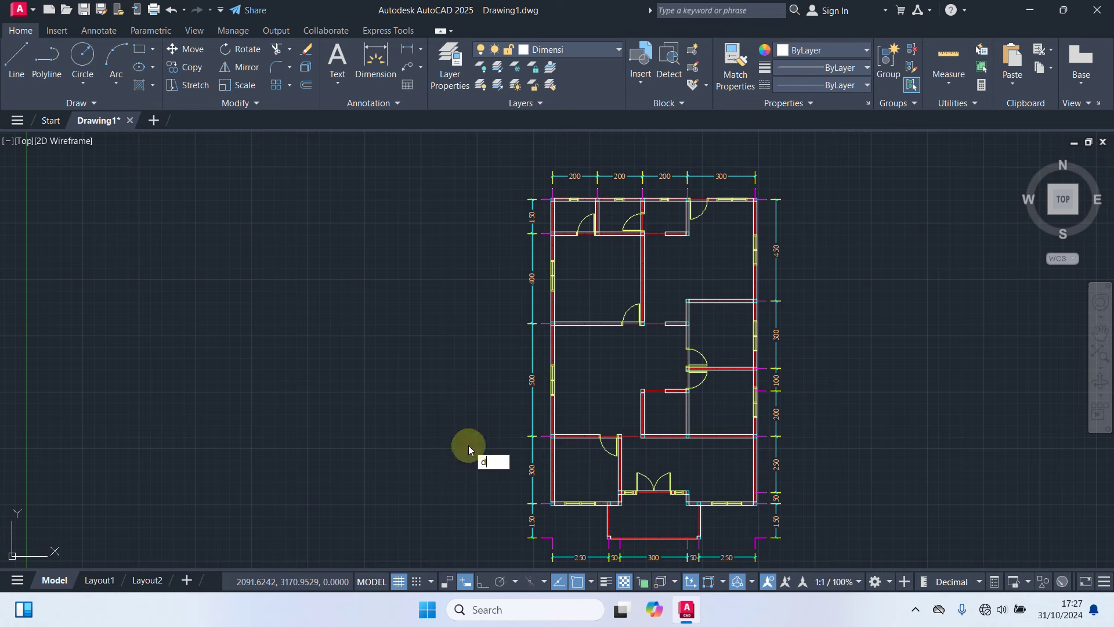
Step: Add the overall 1500 dimension along the left side of the plan
{"action": "type", "text": "im"}
{"action": "key", "text": "Return"}
{"action": "scroll", "coordinate": [533, 545], "scroll_direction": "up", "scroll_amount": 8}
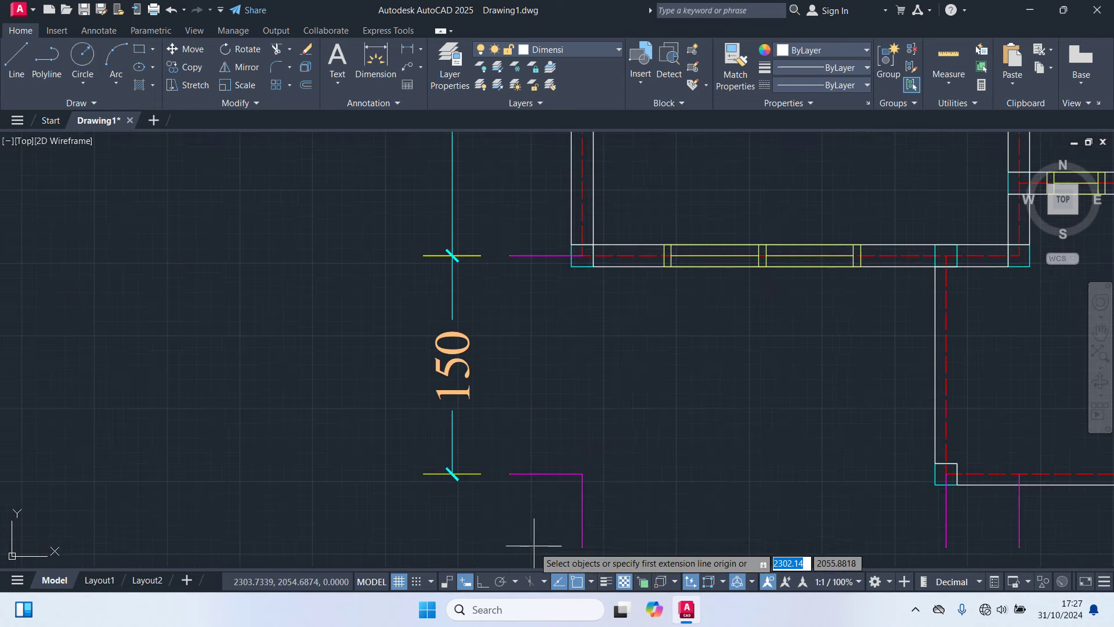
{"action": "left_click", "coordinate": [582, 474]}
{"action": "scroll", "coordinate": [581, 406], "scroll_direction": "down", "scroll_amount": 5}
{"action": "middle_click_drag", "start_coordinate": [592, 244], "coordinate": [580, 430]}
{"action": "scroll", "coordinate": [614, 300], "scroll_direction": "up", "scroll_amount": 6}
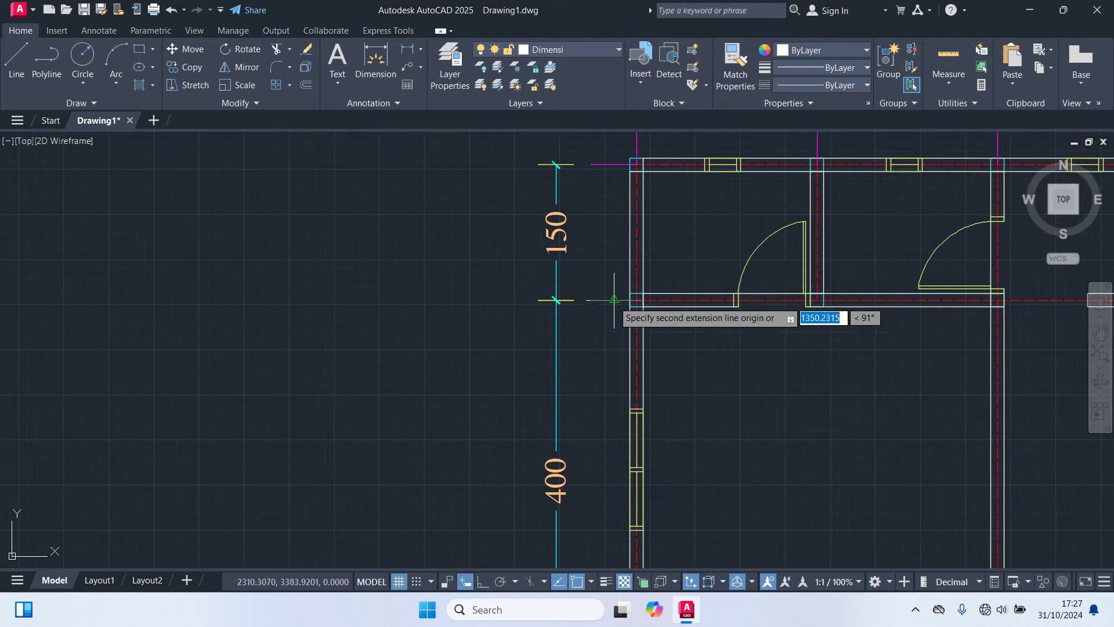
{"action": "middle_click_drag", "start_coordinate": [614, 300], "coordinate": [584, 398]}
{"action": "scroll", "coordinate": [591, 375], "scroll_direction": "up", "scroll_amount": 4}
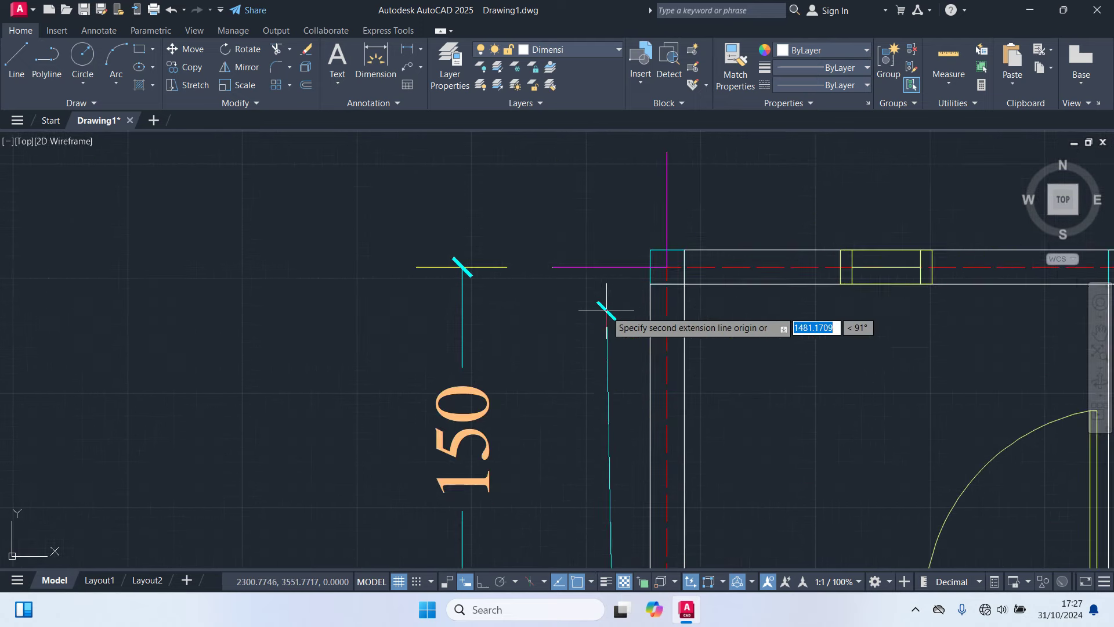
{"action": "left_click", "coordinate": [666, 268]}
{"action": "scroll", "coordinate": [551, 255], "scroll_direction": "down", "scroll_amount": 3}
{"action": "scroll", "coordinate": [452, 251], "scroll_direction": "down", "scroll_amount": 3}
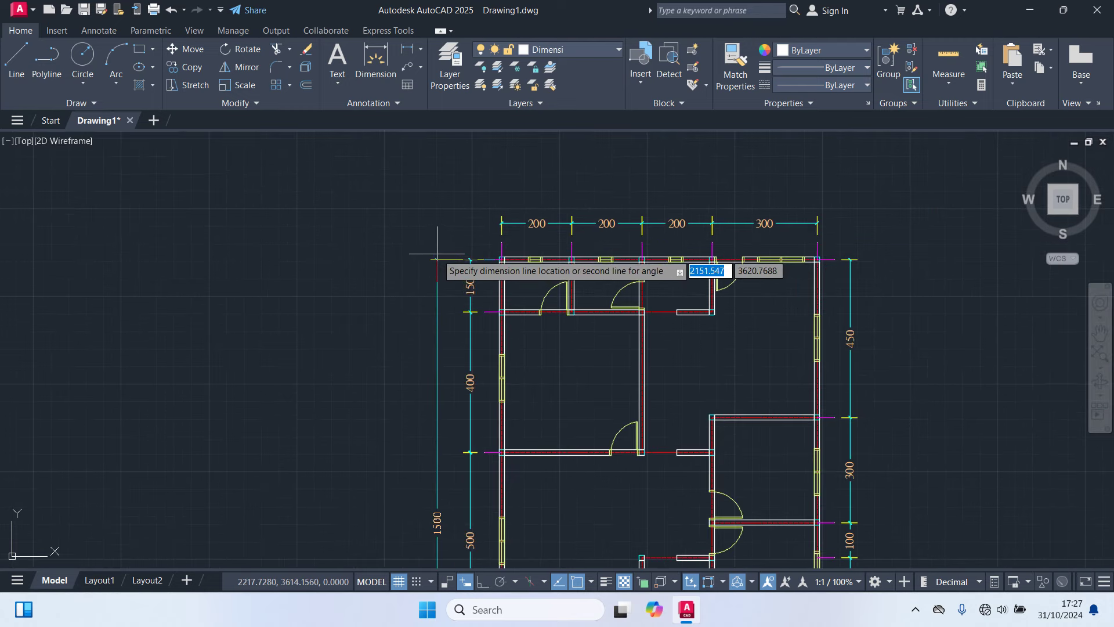
{"action": "left_click", "coordinate": [438, 255]}
Step: Add the overall 900 width dimension above the top wall, corner to corner
{"action": "scroll", "coordinate": [510, 268], "scroll_direction": "up", "scroll_amount": 5}
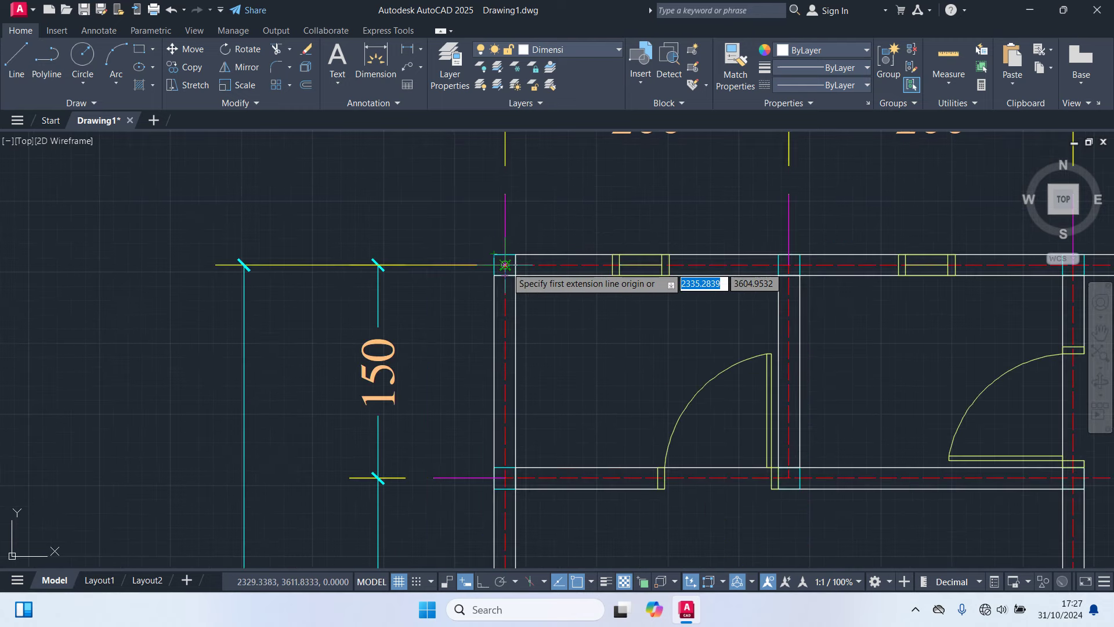
{"action": "left_click", "coordinate": [503, 261]}
{"action": "scroll", "coordinate": [684, 305], "scroll_direction": "down", "scroll_amount": 5}
{"action": "middle_click_drag", "start_coordinate": [742, 296], "coordinate": [468, 301]}
{"action": "scroll", "coordinate": [725, 297], "scroll_direction": "up", "scroll_amount": 4}
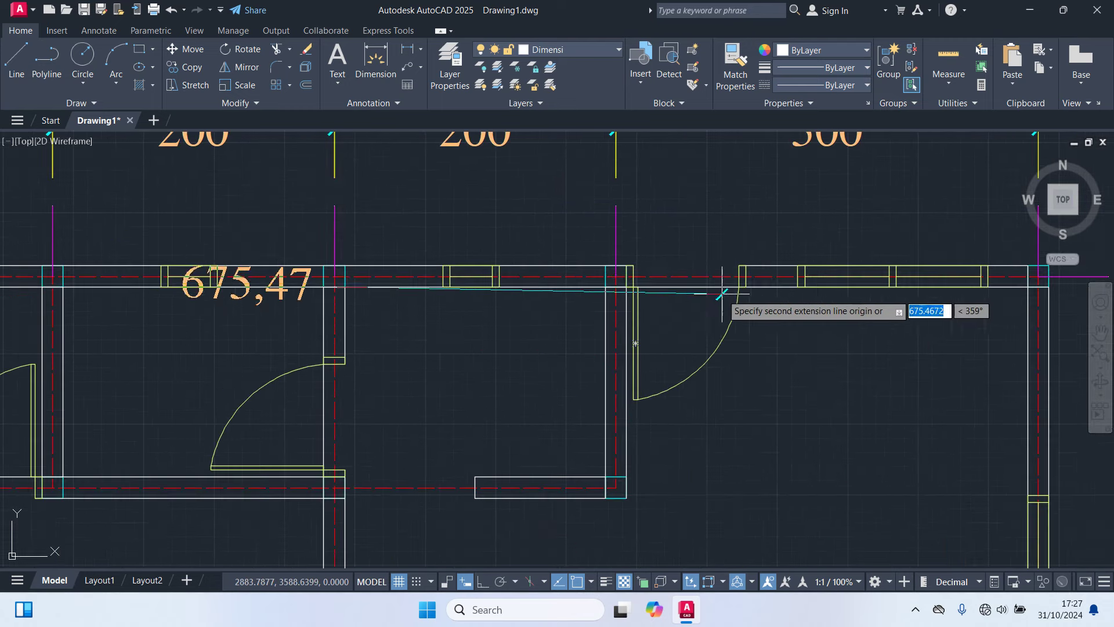
{"action": "scroll", "coordinate": [638, 348], "scroll_direction": "up", "scroll_amount": 2}
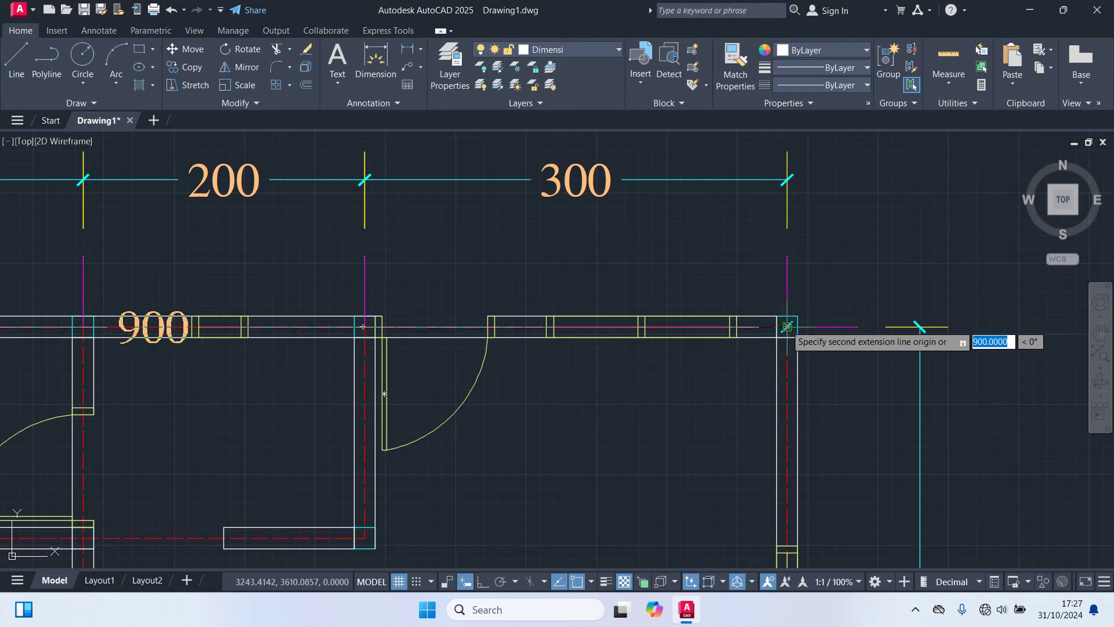
{"action": "left_click", "coordinate": [787, 328]}
{"action": "scroll", "coordinate": [781, 262], "scroll_direction": "down", "scroll_amount": 5}
{"action": "scroll", "coordinate": [781, 262], "scroll_direction": "up", "scroll_amount": 5}
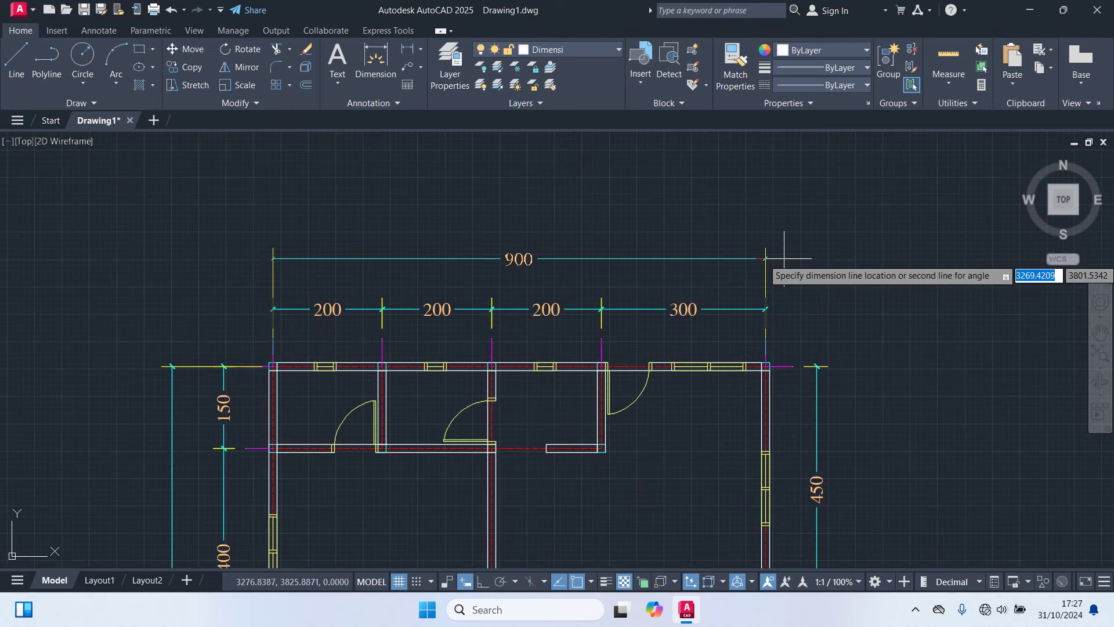
{"action": "left_click", "coordinate": [781, 259]}
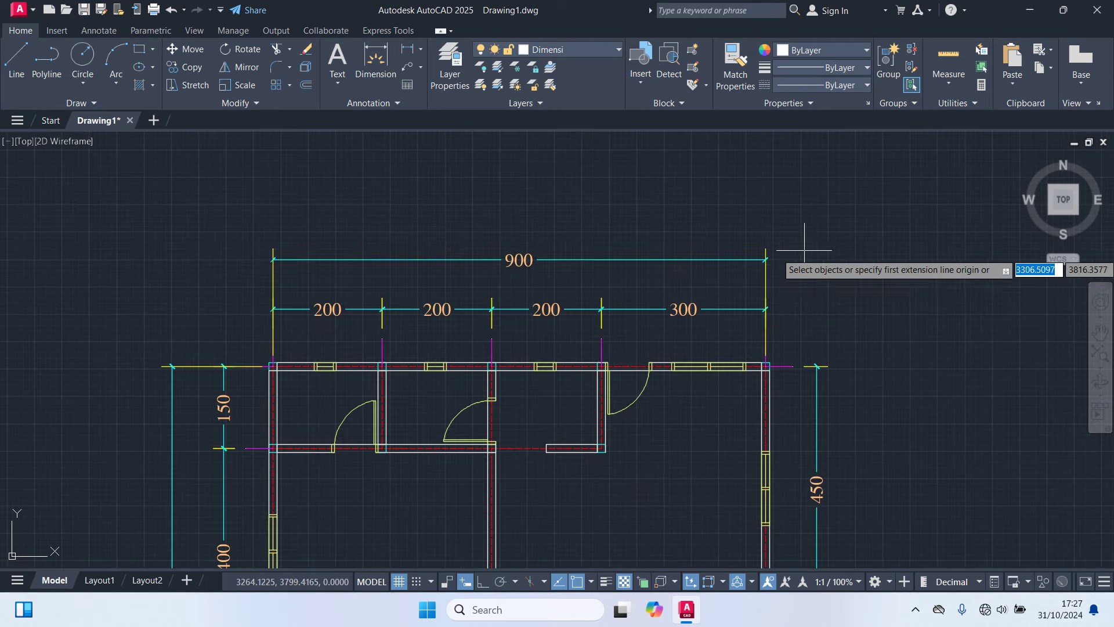
Step: End the dimensioning command and bring the whole floor plan into view
{"action": "scroll", "coordinate": [799, 250], "scroll_direction": "down", "scroll_amount": 5}
{"action": "middle_click_drag", "start_coordinate": [939, 355], "coordinate": [826, 287]}
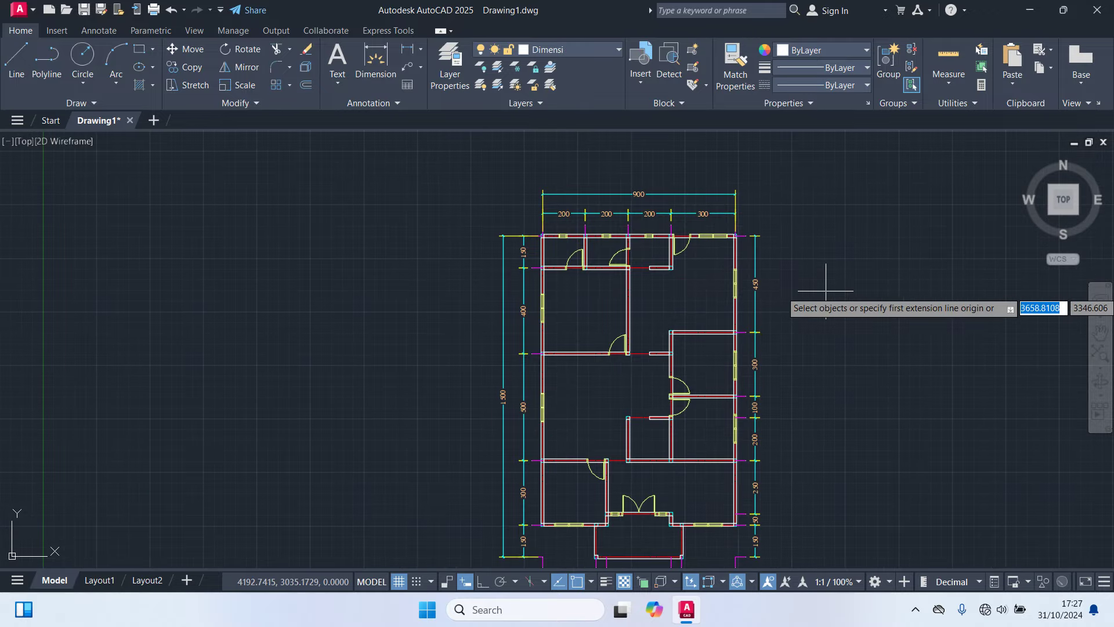
{"action": "key", "text": "Escape"}
{"action": "scroll", "coordinate": [551, 424], "scroll_direction": "up", "scroll_amount": 2}
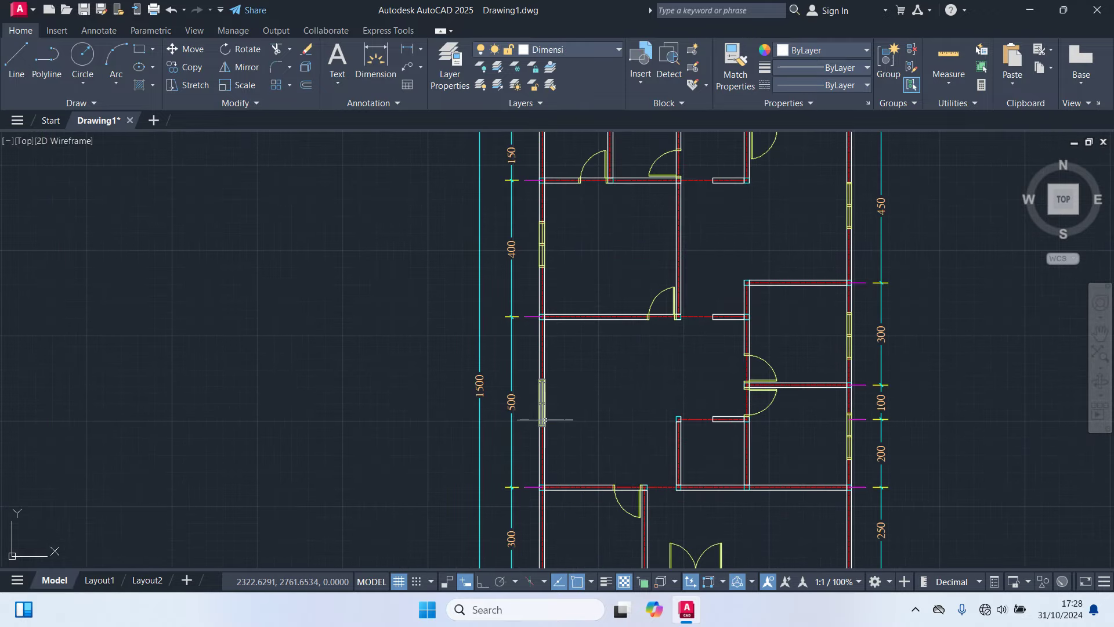
{"action": "scroll", "coordinate": [544, 425], "scroll_direction": "down", "scroll_amount": 2}
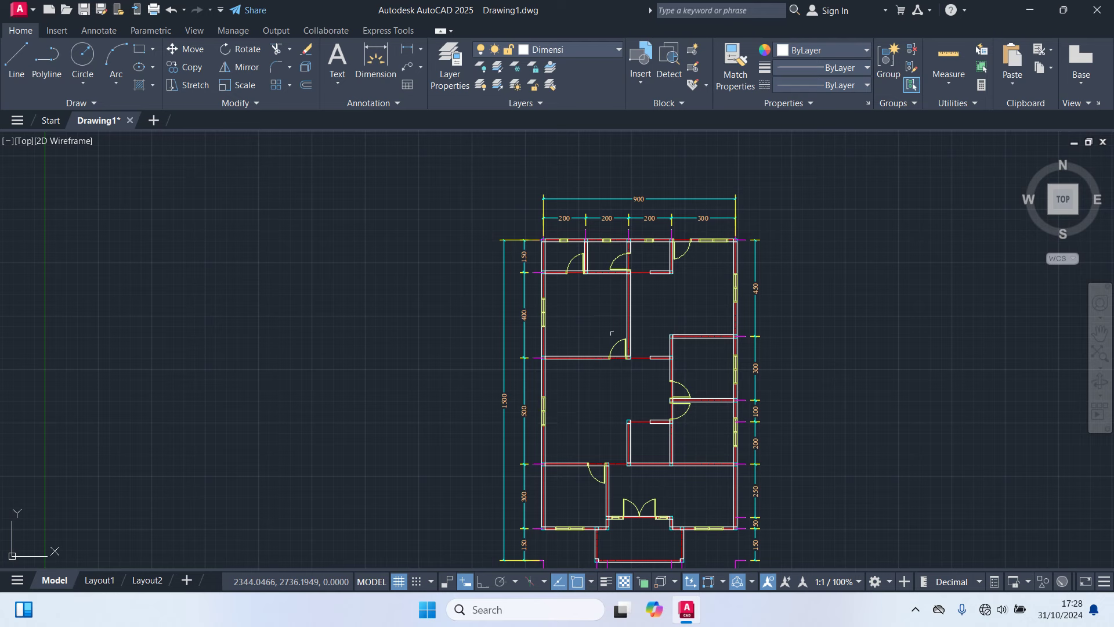
{"action": "left_click", "coordinate": [648, 60]}
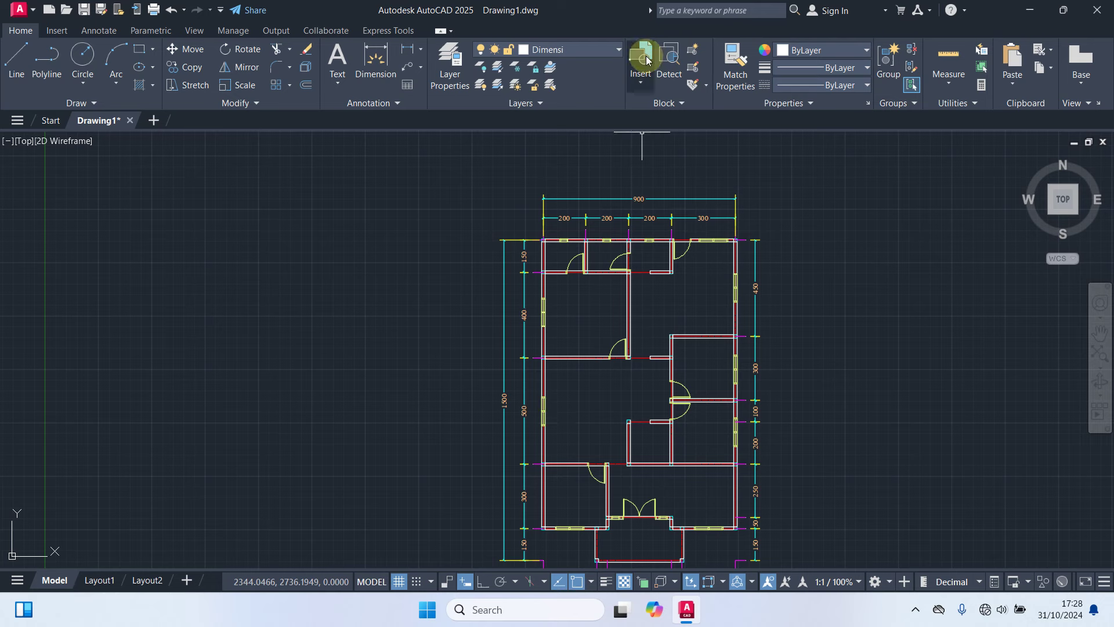
Step: Turn off the Garis Bantu guide layer and make Teks the current layer
{"action": "left_click", "coordinate": [572, 43]}
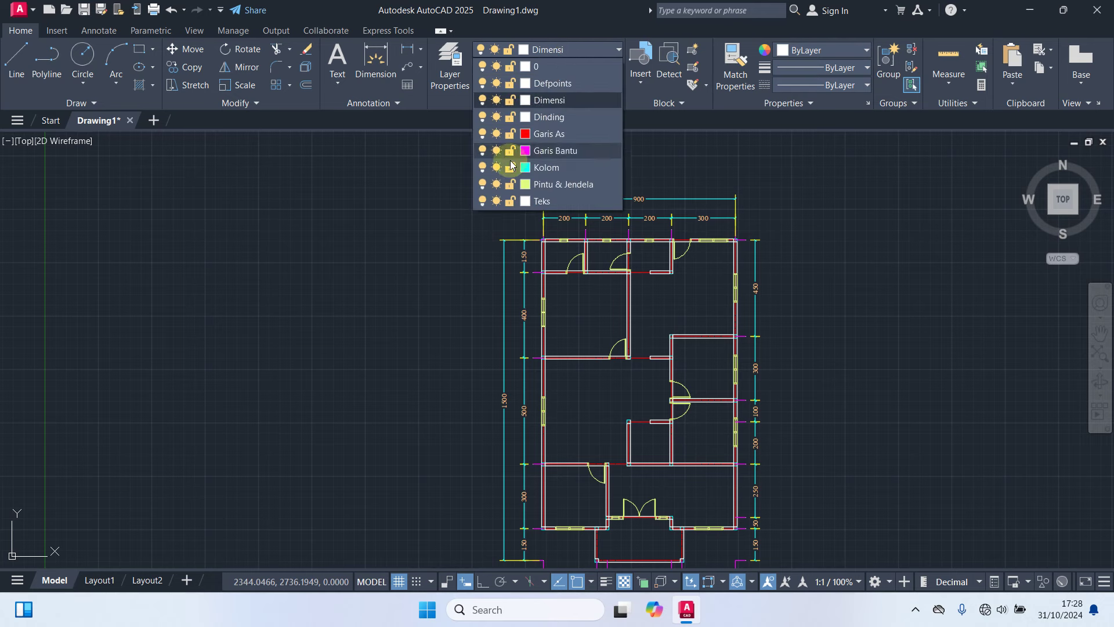
{"action": "left_click", "coordinate": [482, 150]}
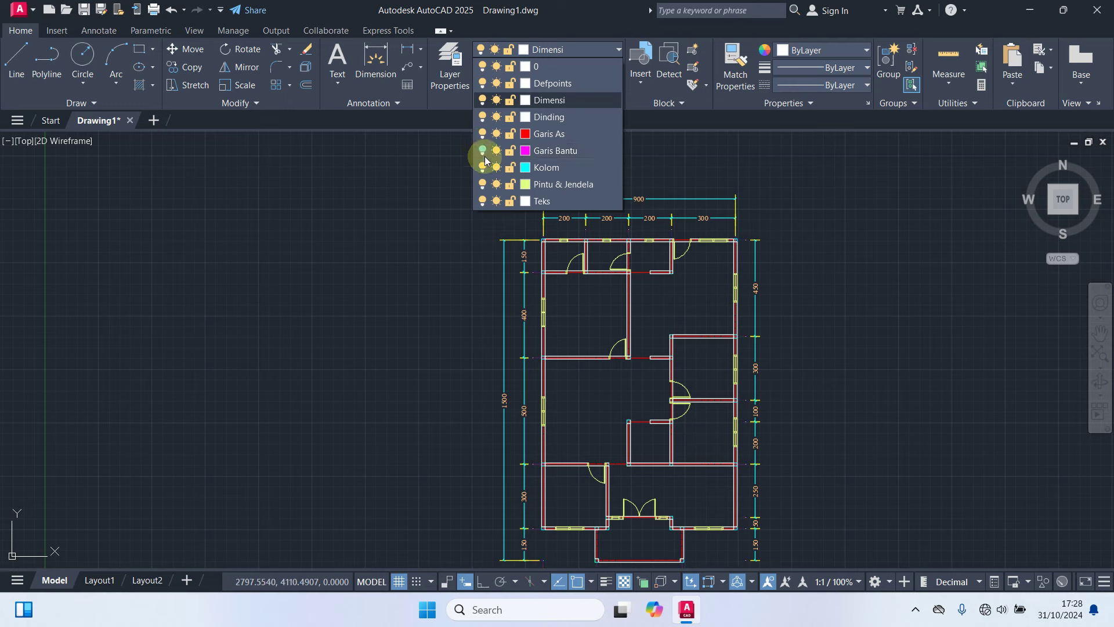
{"action": "left_click", "coordinate": [392, 262]}
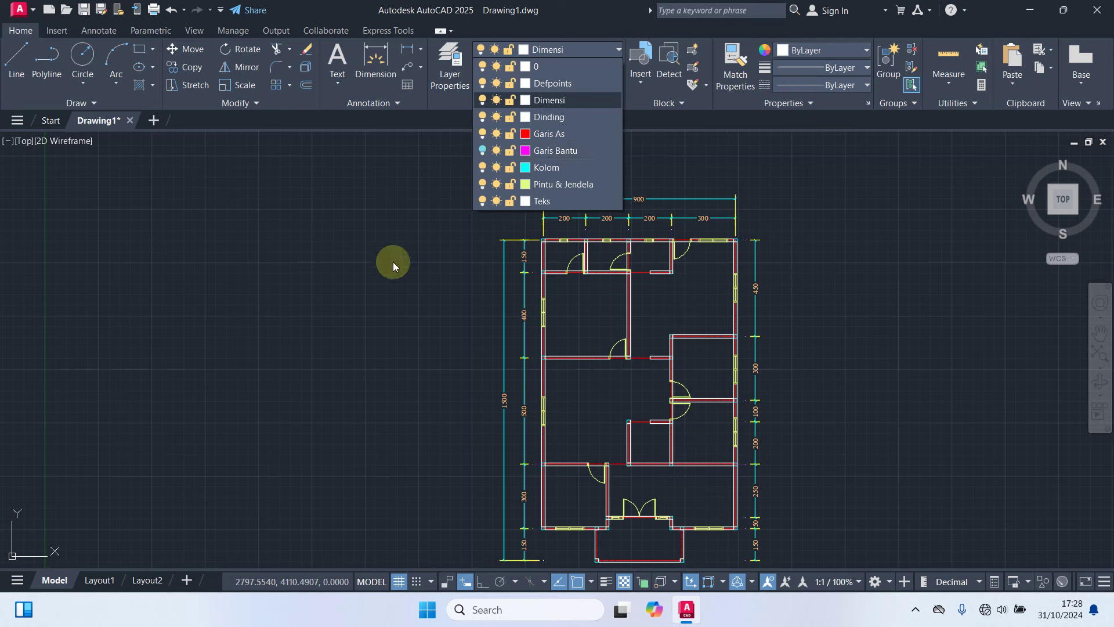
{"action": "left_click", "coordinate": [574, 55]}
{"action": "left_click", "coordinate": [551, 203]}
{"action": "middle_click_drag", "start_coordinate": [765, 531], "coordinate": [757, 515]}
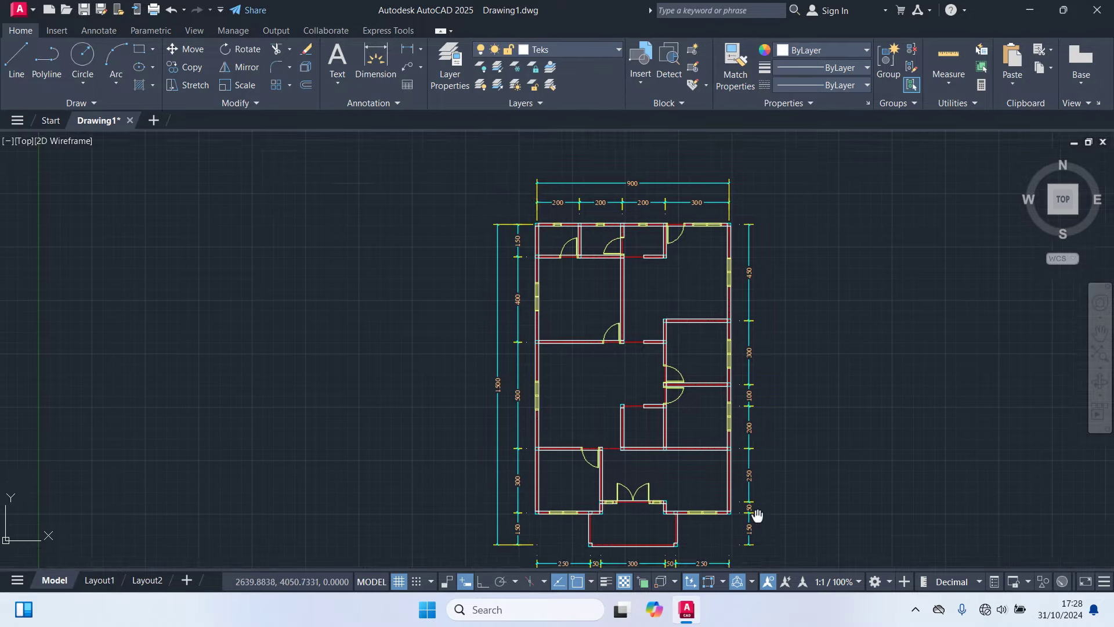
{"action": "scroll", "coordinate": [757, 516], "scroll_direction": "up", "scroll_amount": 3}
{"action": "scroll", "coordinate": [596, 371], "scroll_direction": "up", "scroll_amount": 2}
Step: Add a centred multiline text label 'Teks' in the entrance area
{"action": "type", "text": "mt"}
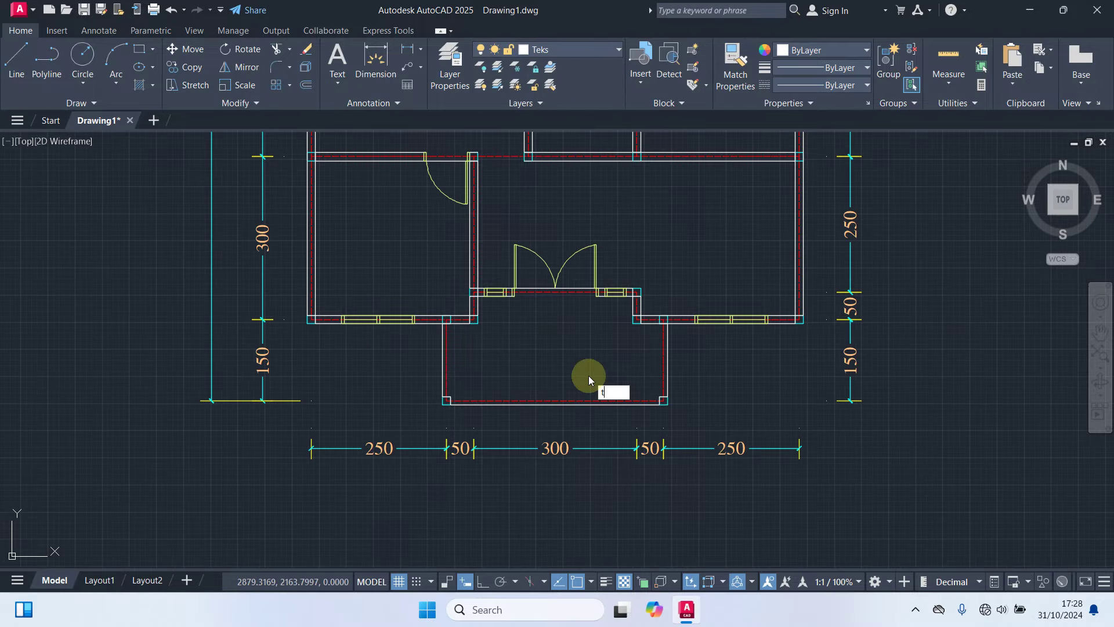
{"action": "key", "text": "Return"}
{"action": "scroll", "coordinate": [572, 371], "scroll_direction": "up", "scroll_amount": 3}
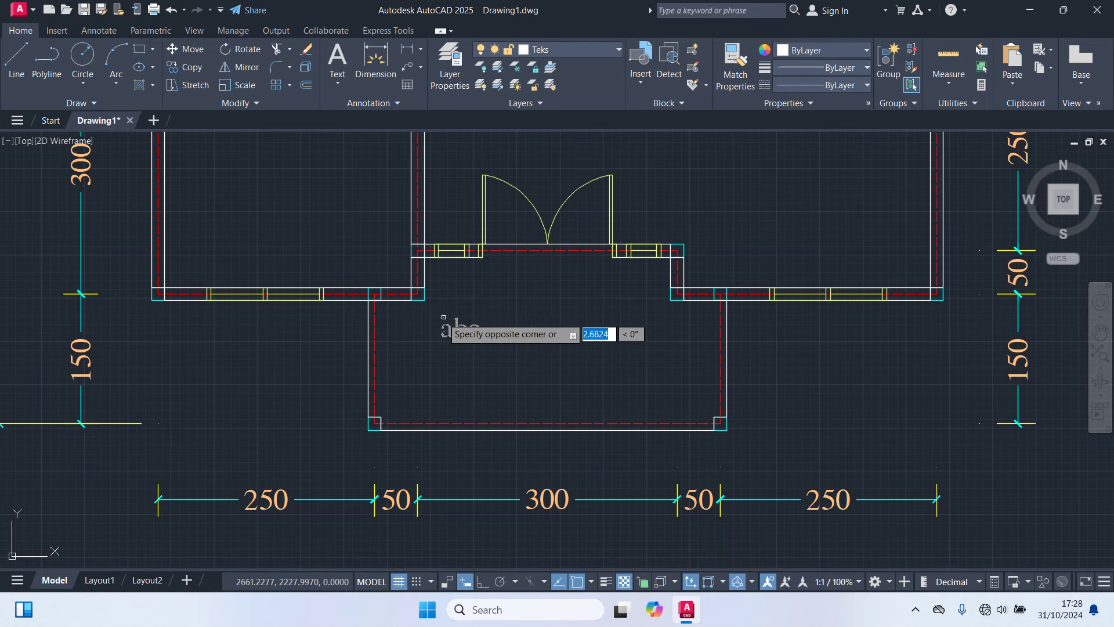
{"action": "left_click", "coordinate": [441, 317]}
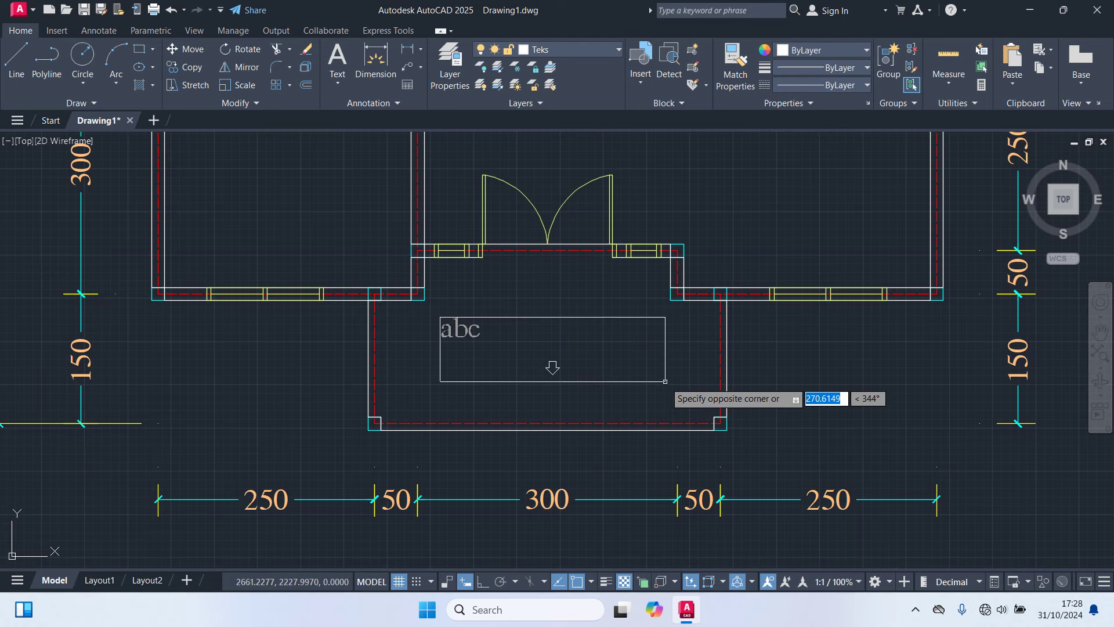
{"action": "left_click", "coordinate": [665, 382]}
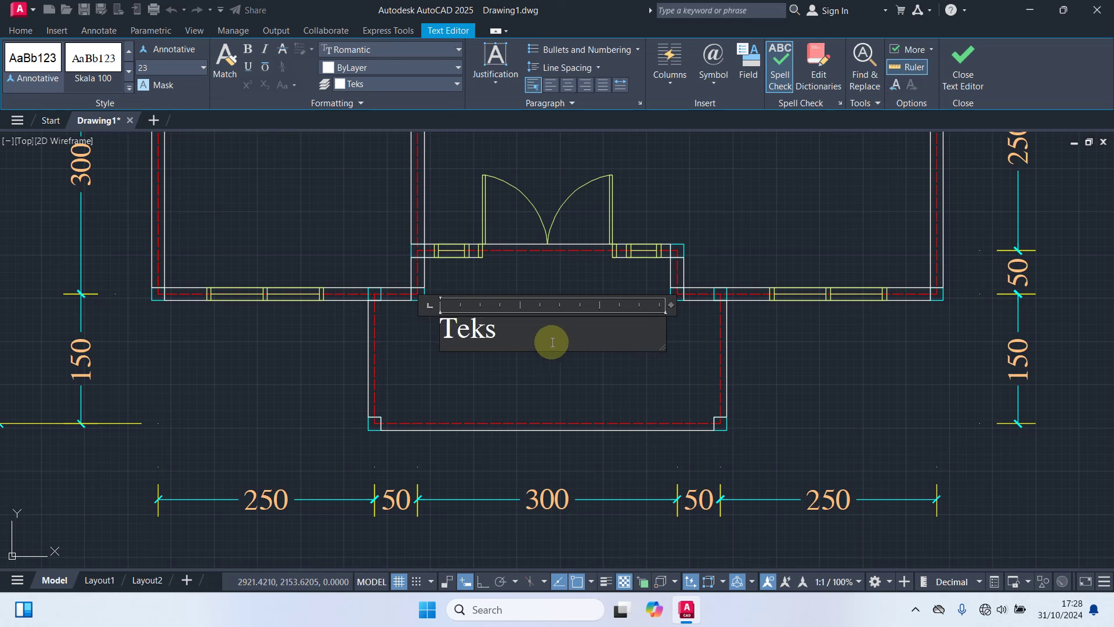
{"action": "left_click_drag", "start_coordinate": [553, 343], "coordinate": [204, 312]}
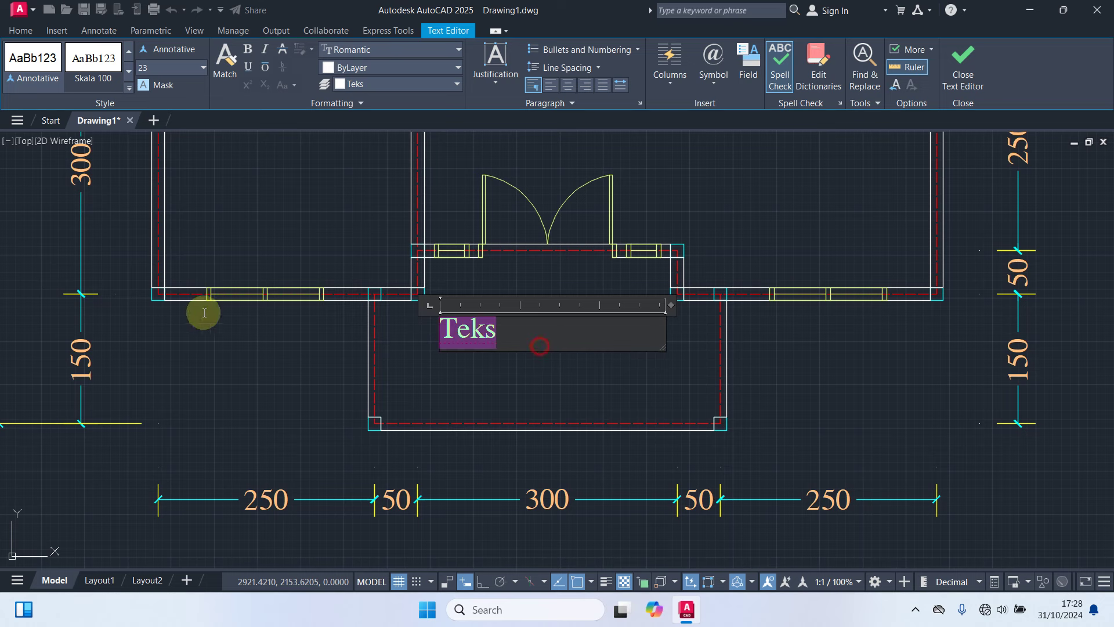
{"action": "left_click", "coordinate": [574, 86]}
{"action": "left_click", "coordinate": [569, 398]}
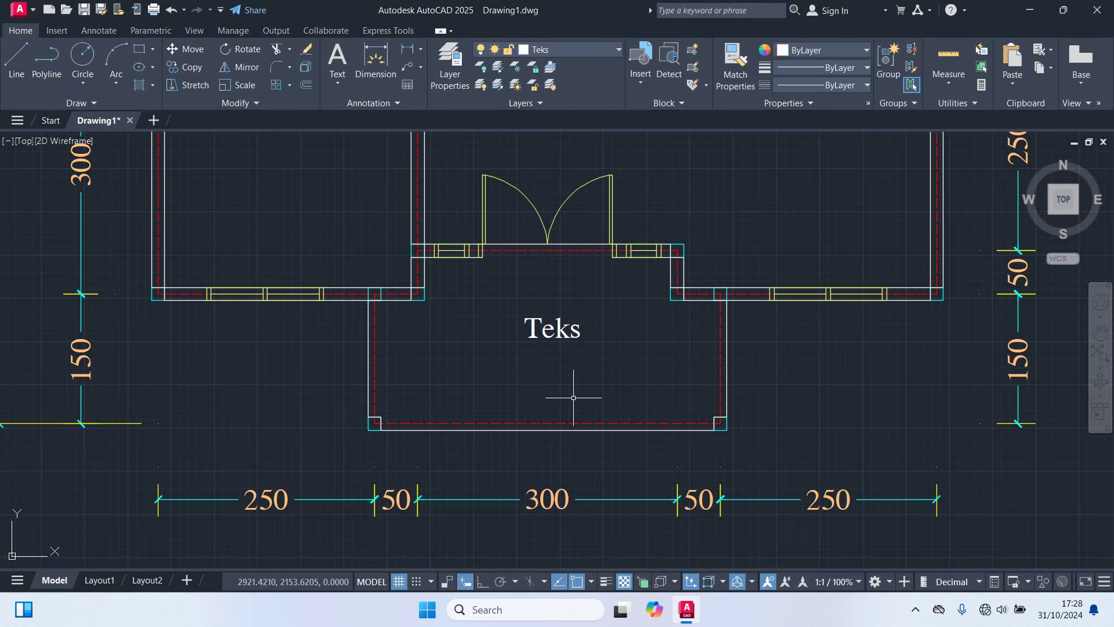
Step: Move the Teks label slightly lower within the entrance
{"action": "type", "text": "m"}
{"action": "key", "text": "Return"}
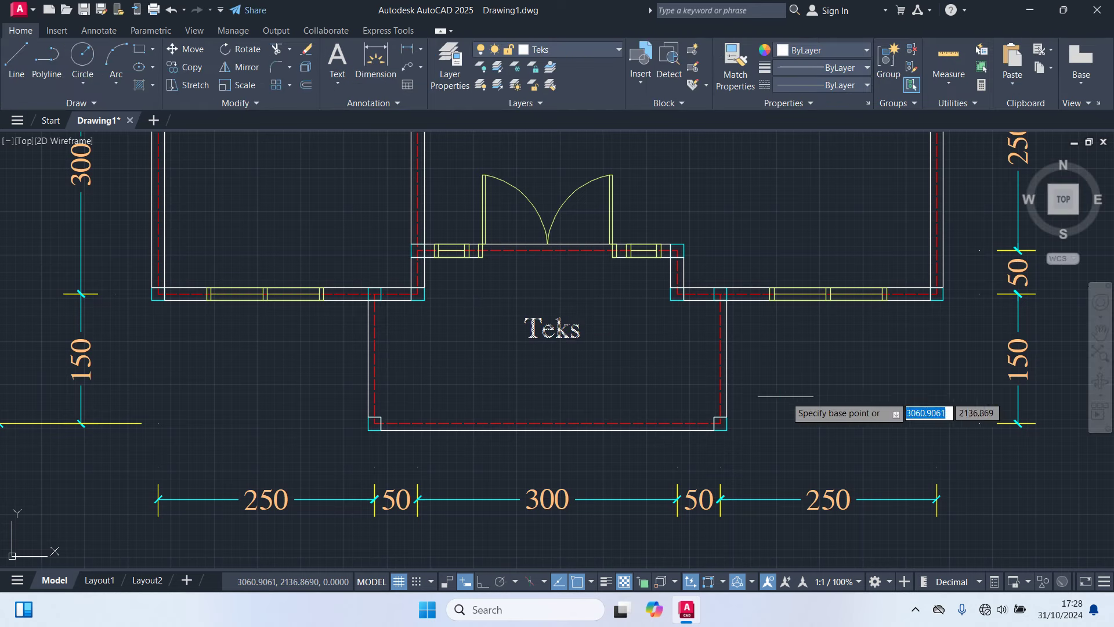
{"action": "left_click", "coordinate": [655, 378]}
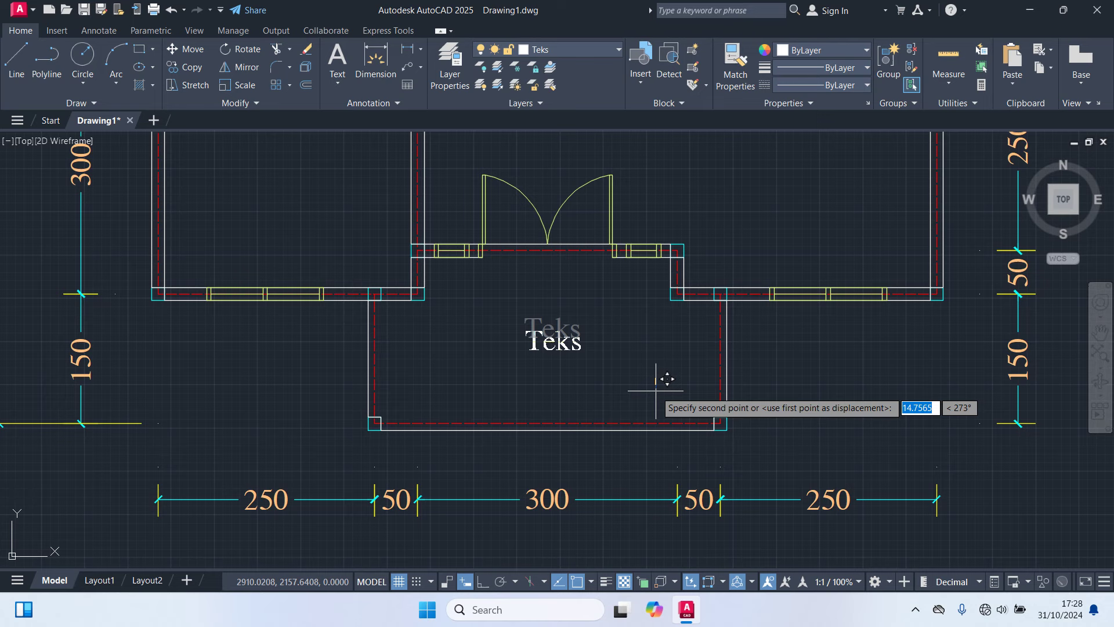
{"action": "left_click", "coordinate": [656, 394]}
{"action": "scroll", "coordinate": [656, 394], "scroll_direction": "down", "scroll_amount": 2}
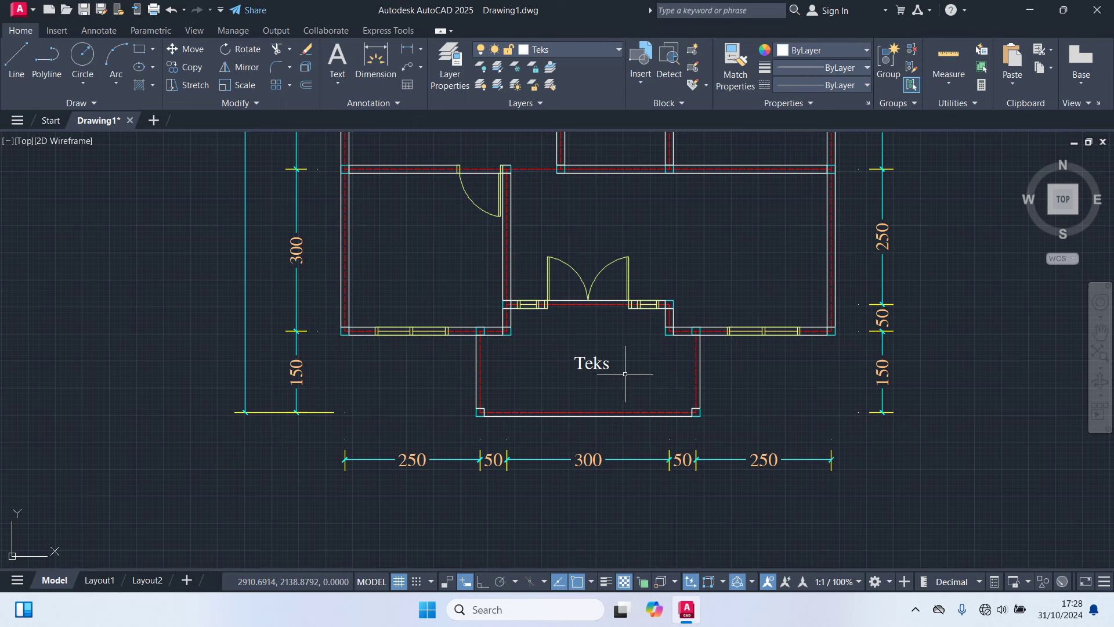
Step: Copy the Teks label into the room above the entrance, the middle, right and central rooms
{"action": "type", "text": "m"}
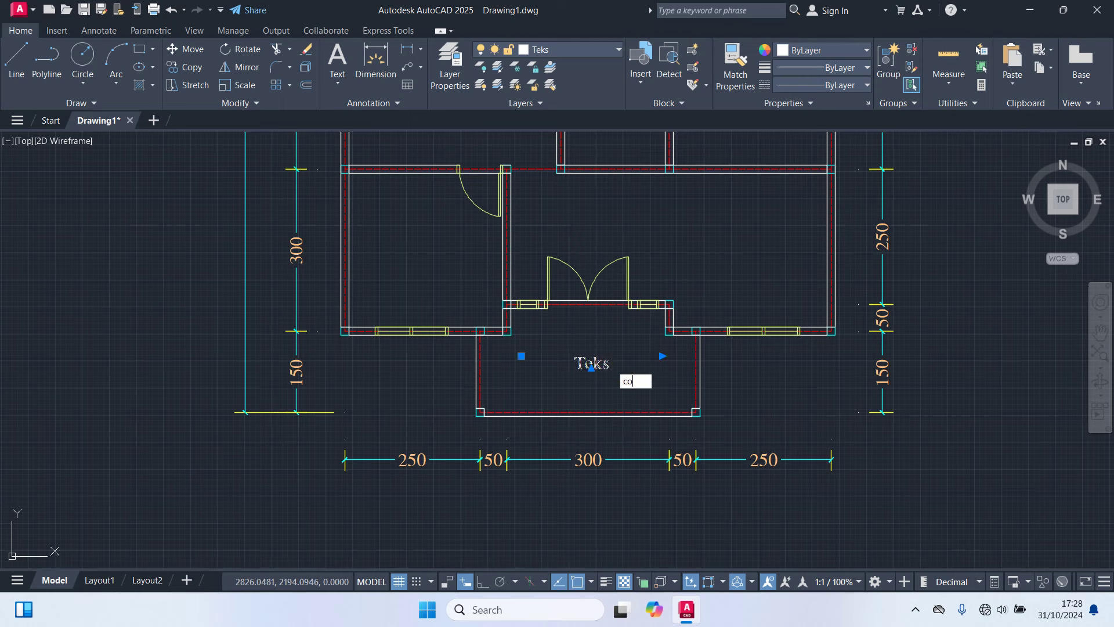
{"action": "key", "text": "Return"}
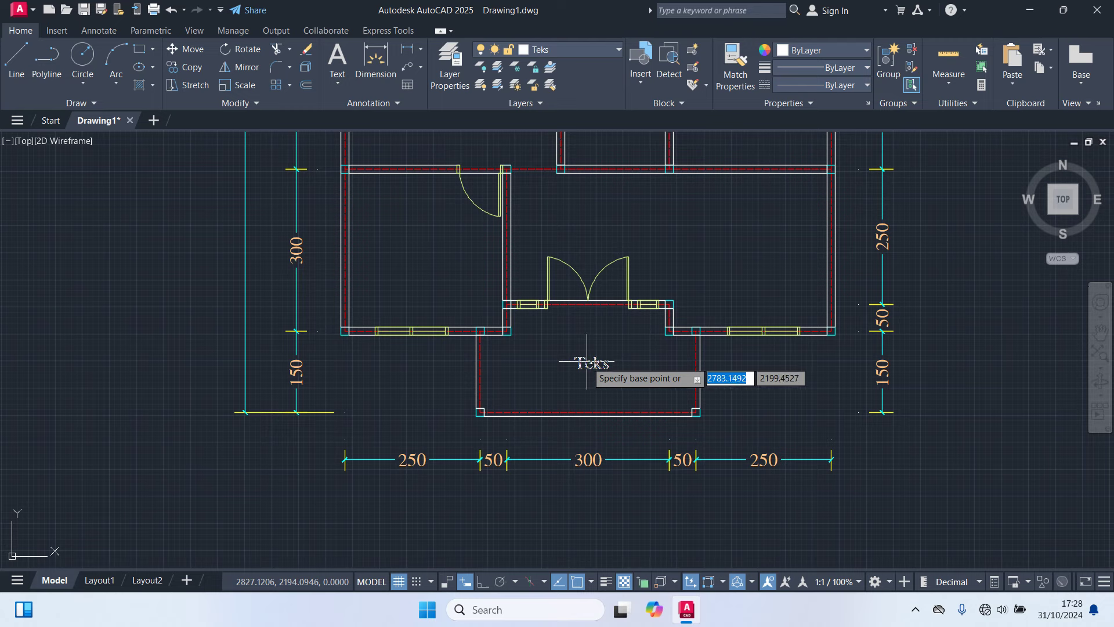
{"action": "left_click", "coordinate": [594, 366]}
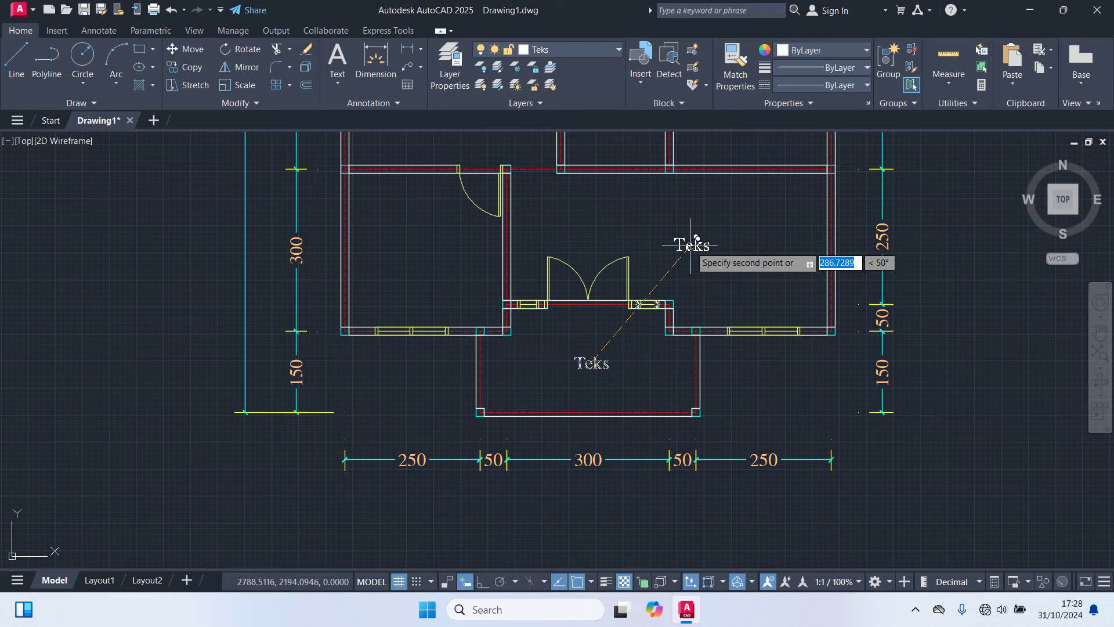
{"action": "middle_click_drag", "start_coordinate": [690, 245], "coordinate": [716, 278]}
{"action": "scroll", "coordinate": [720, 285], "scroll_direction": "up", "scroll_amount": 2}
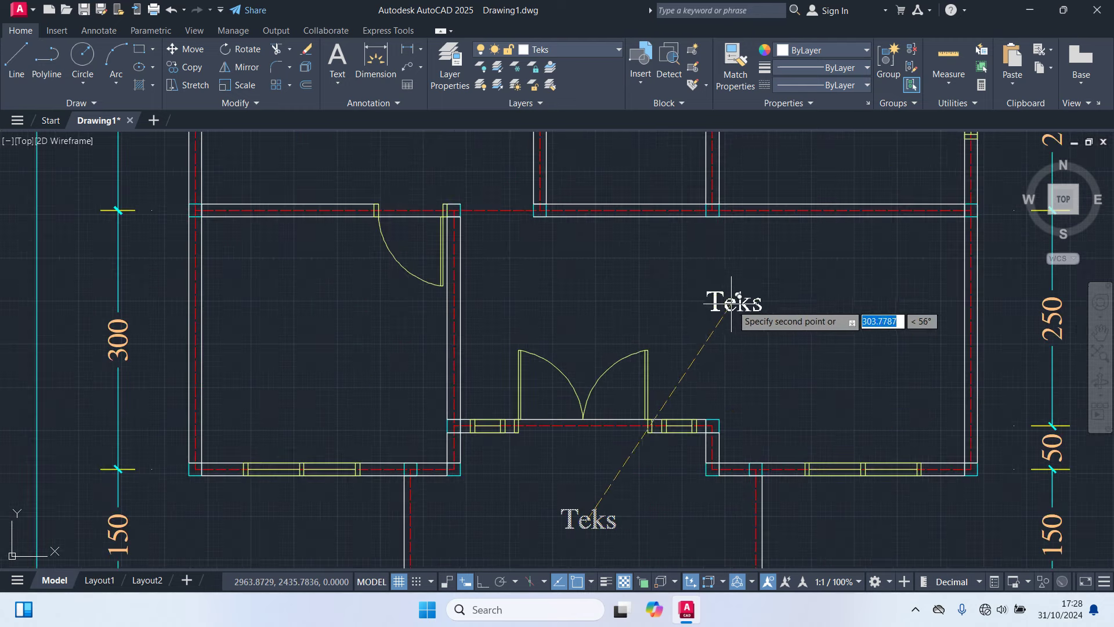
{"action": "left_click", "coordinate": [696, 300]}
{"action": "scroll", "coordinate": [746, 341], "scroll_direction": "down", "scroll_amount": 3}
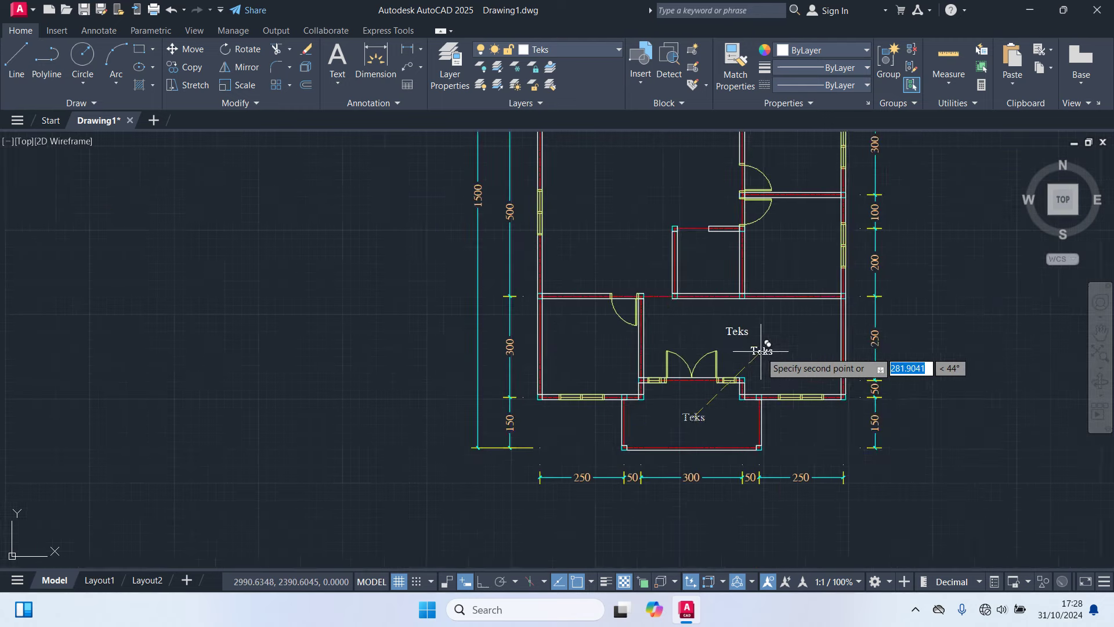
{"action": "scroll", "coordinate": [741, 361], "scroll_direction": "up", "scroll_amount": 2}
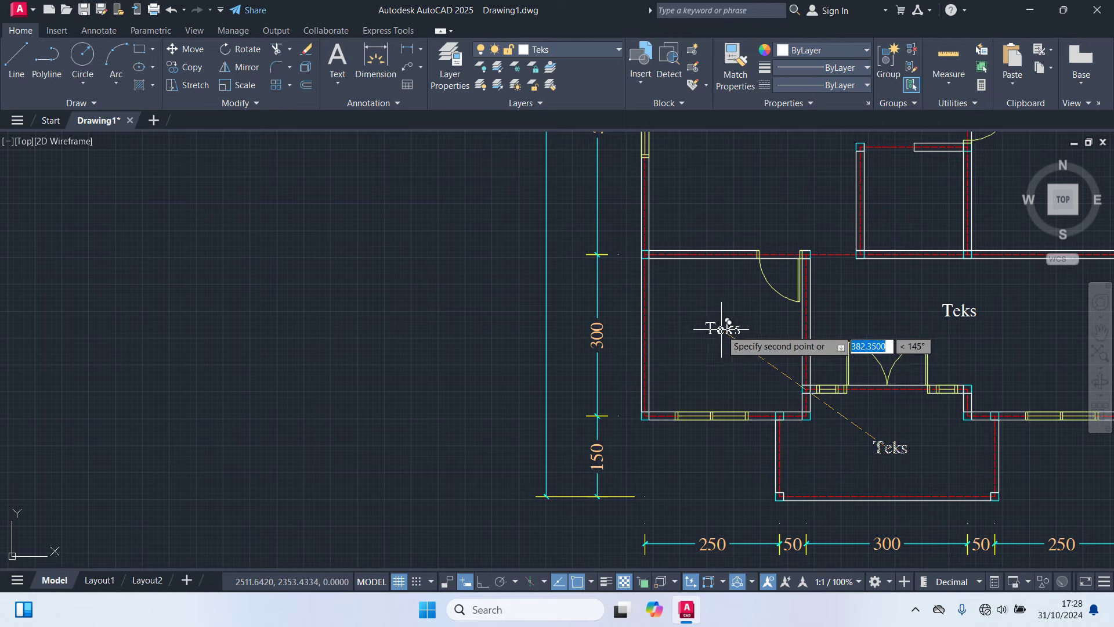
{"action": "scroll", "coordinate": [717, 331], "scroll_direction": "down", "scroll_amount": 2}
{"action": "middle_click_drag", "start_coordinate": [748, 360], "coordinate": [778, 418]}
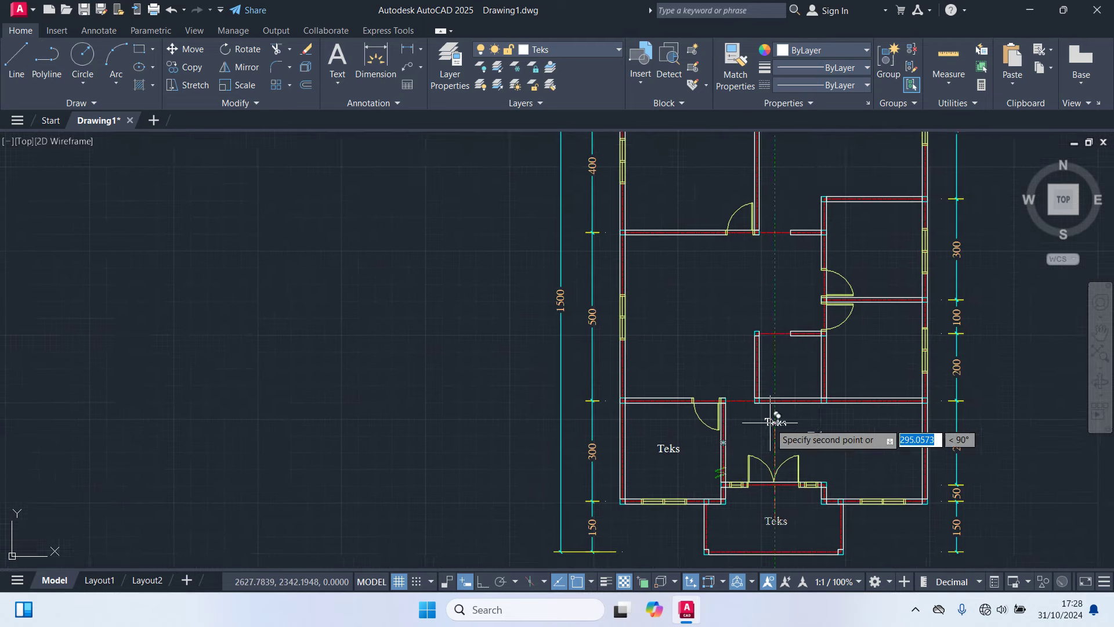
{"action": "scroll", "coordinate": [777, 365], "scroll_direction": "up", "scroll_amount": 2}
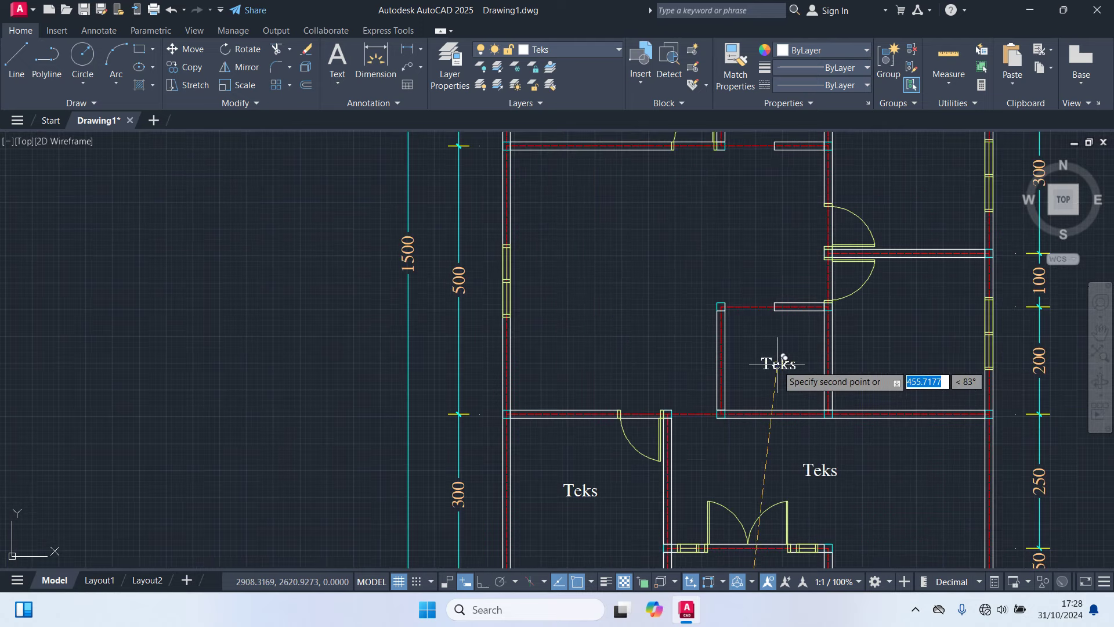
{"action": "left_click", "coordinate": [777, 364]}
{"action": "left_click", "coordinate": [910, 337]}
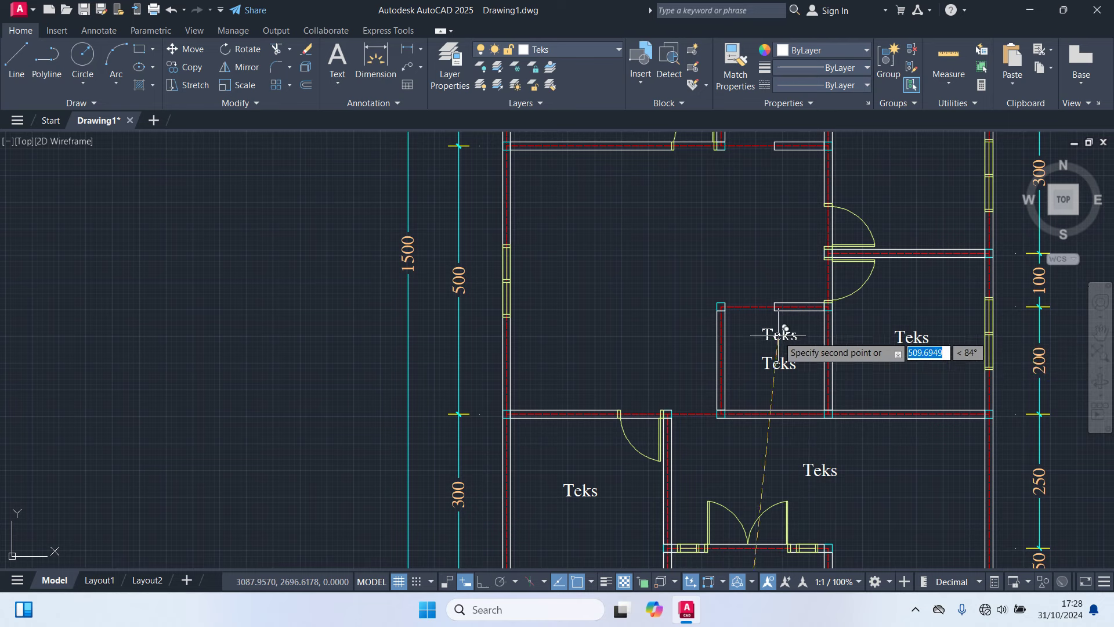
{"action": "middle_click_drag", "start_coordinate": [640, 278], "coordinate": [661, 354]}
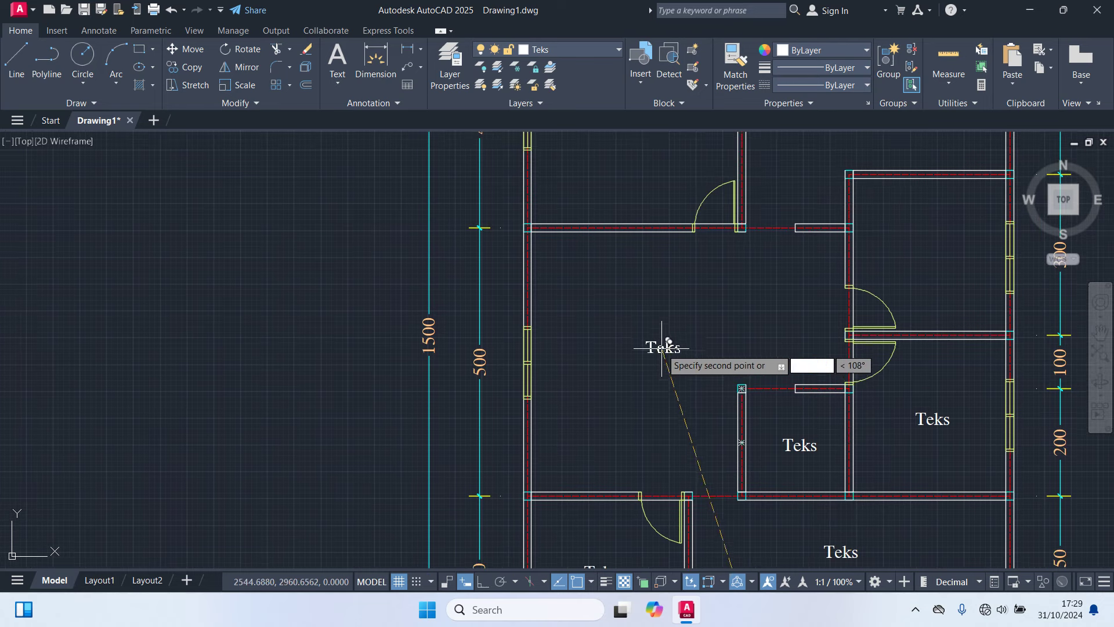
{"action": "left_click", "coordinate": [667, 330]}
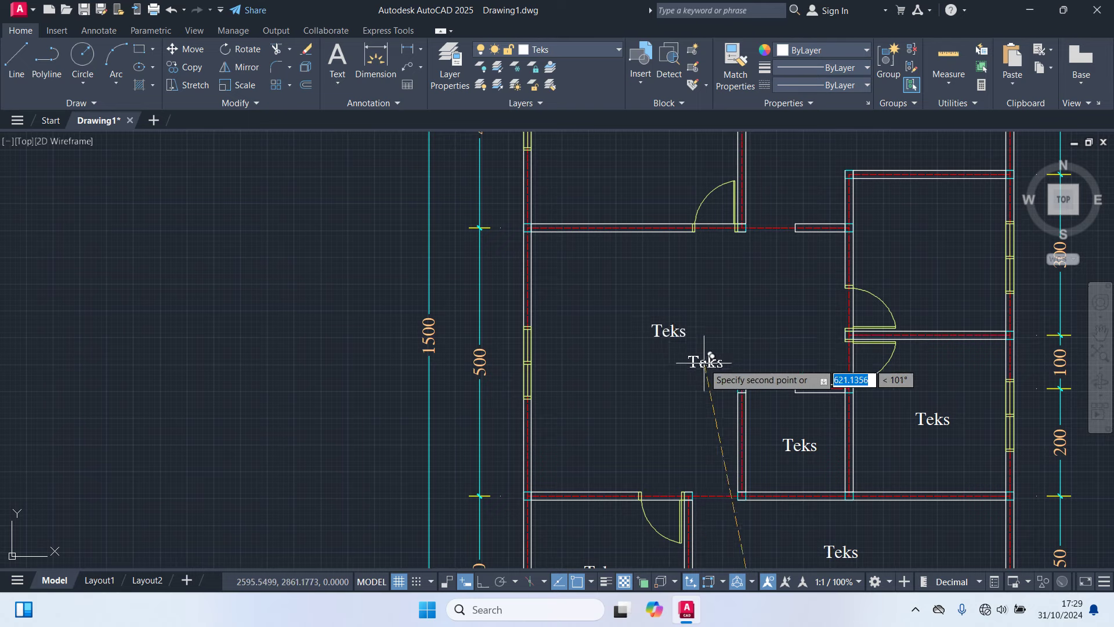
Step: Place further Teks copies in the upper-left, top-right and remaining upper rooms
{"action": "middle_click_drag", "start_coordinate": [823, 326], "coordinate": [791, 356]}
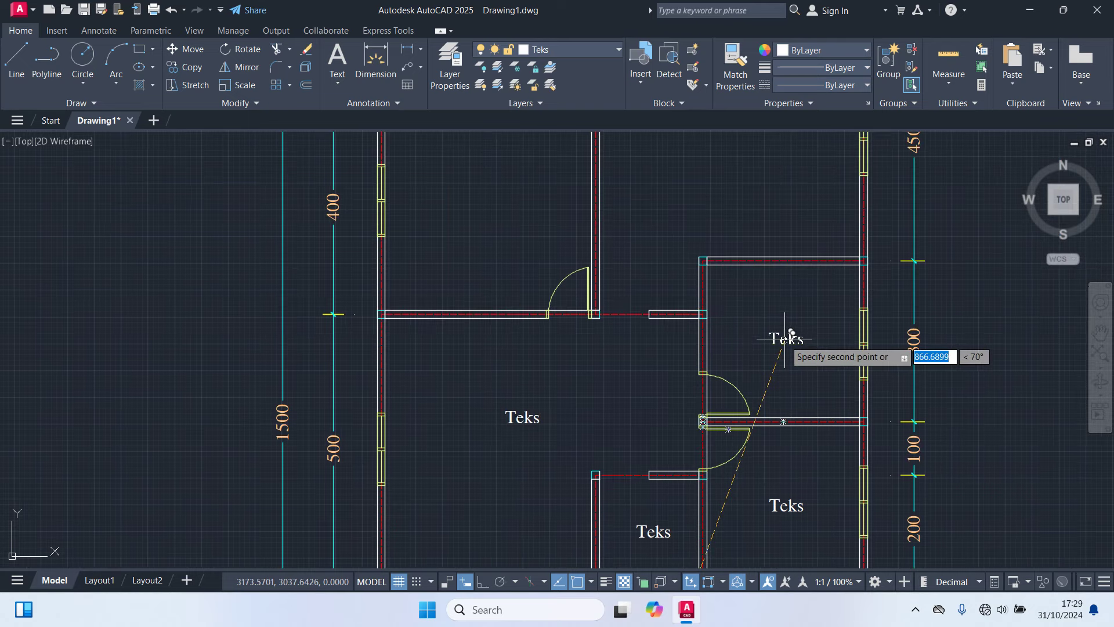
{"action": "scroll", "coordinate": [778, 348], "scroll_direction": "down", "scroll_amount": 2}
{"action": "scroll", "coordinate": [785, 360], "scroll_direction": "down", "scroll_amount": 2}
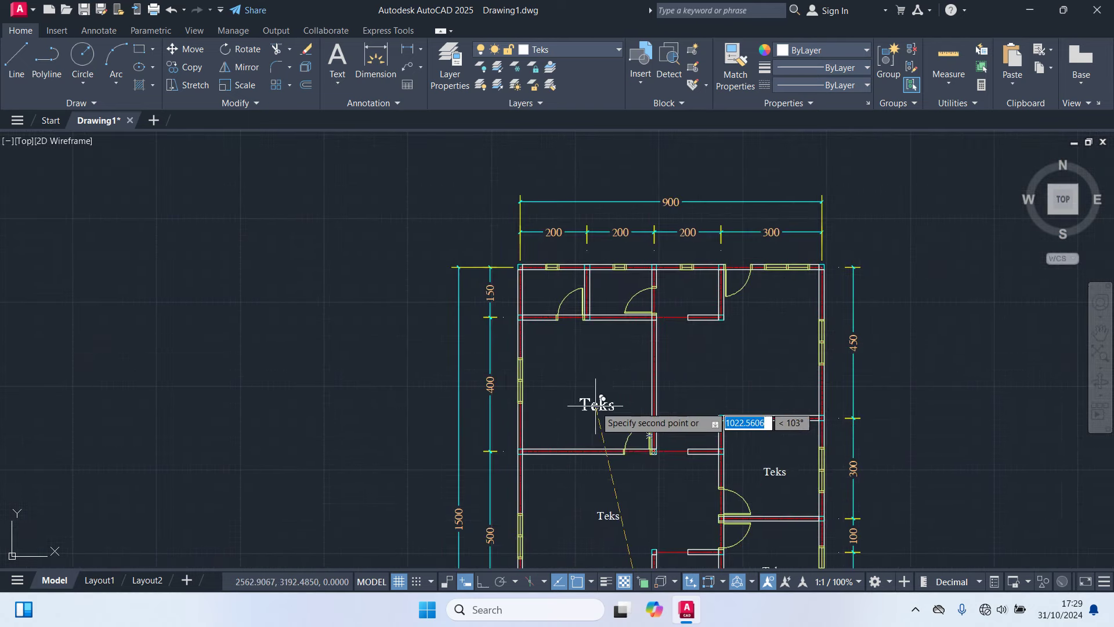
{"action": "scroll", "coordinate": [596, 405], "scroll_direction": "up", "scroll_amount": 2}
{"action": "left_click", "coordinate": [582, 366]}
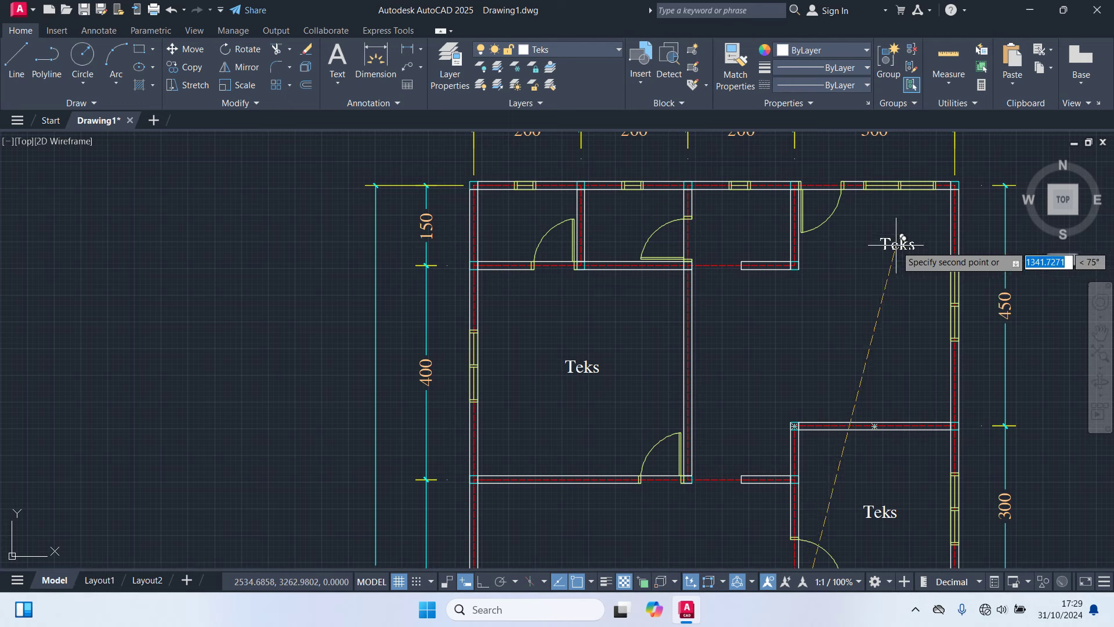
{"action": "left_click", "coordinate": [878, 244]}
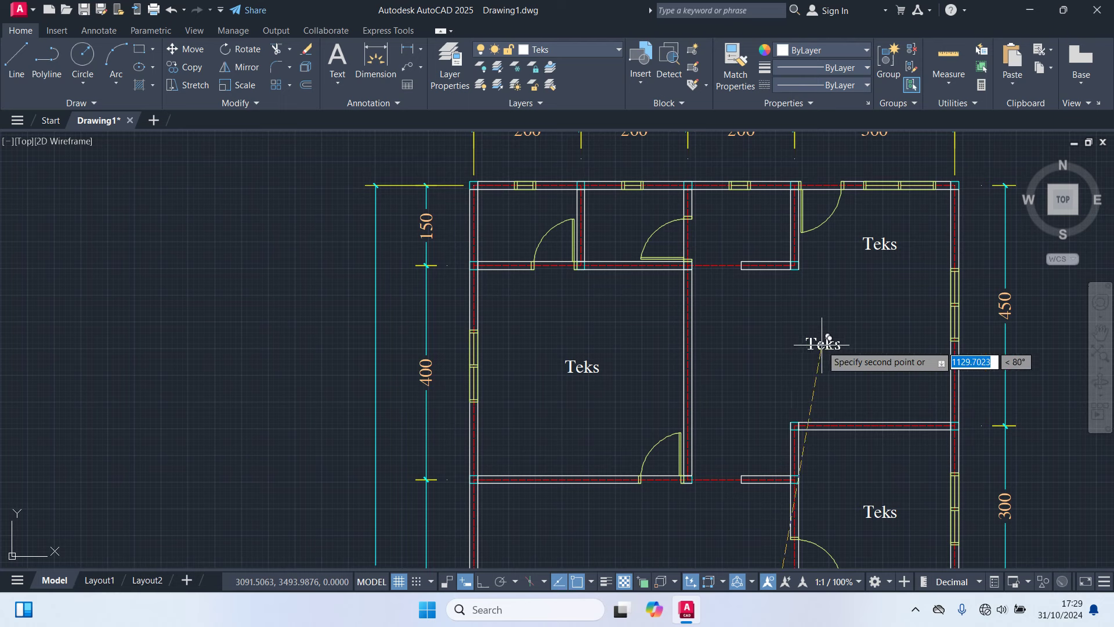
{"action": "left_click", "coordinate": [821, 344]}
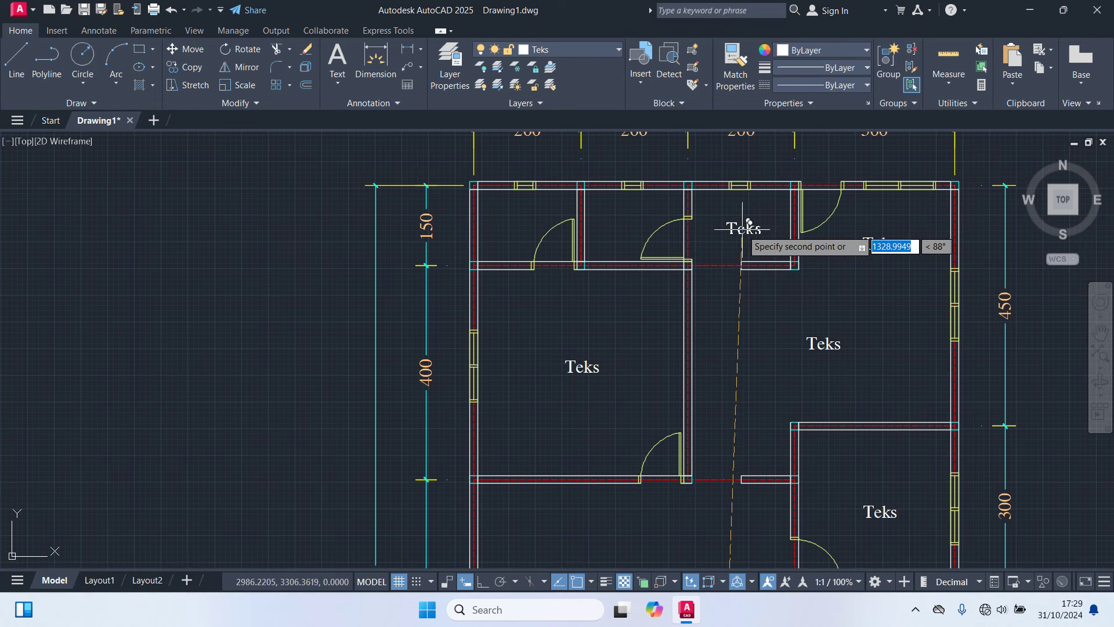
{"action": "left_click", "coordinate": [750, 222]}
{"action": "left_click", "coordinate": [631, 219]}
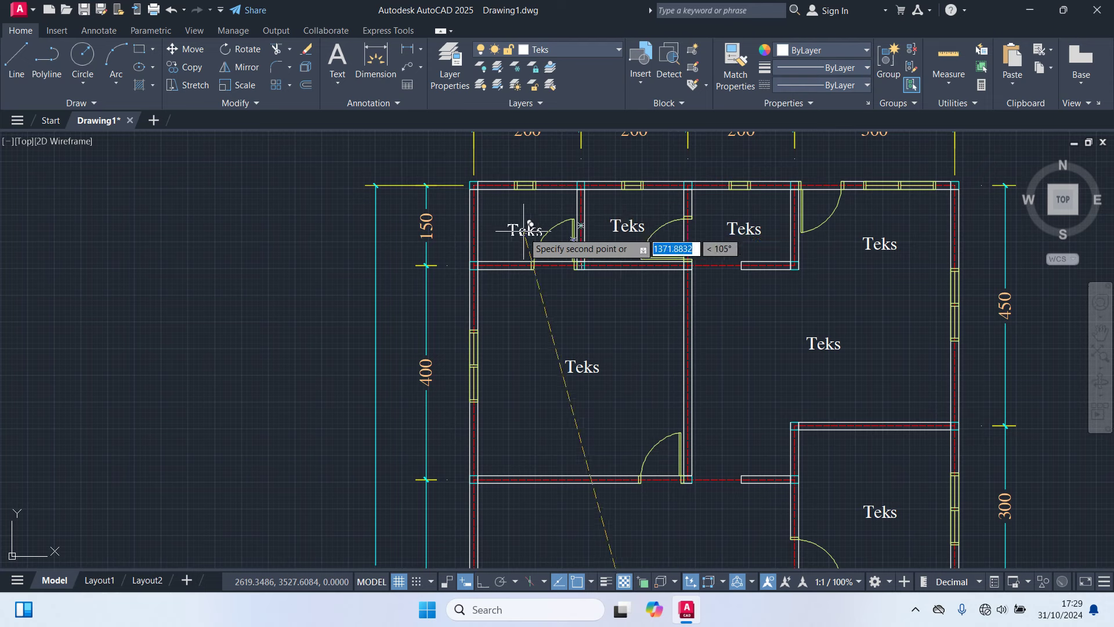
{"action": "left_click", "coordinate": [517, 217]}
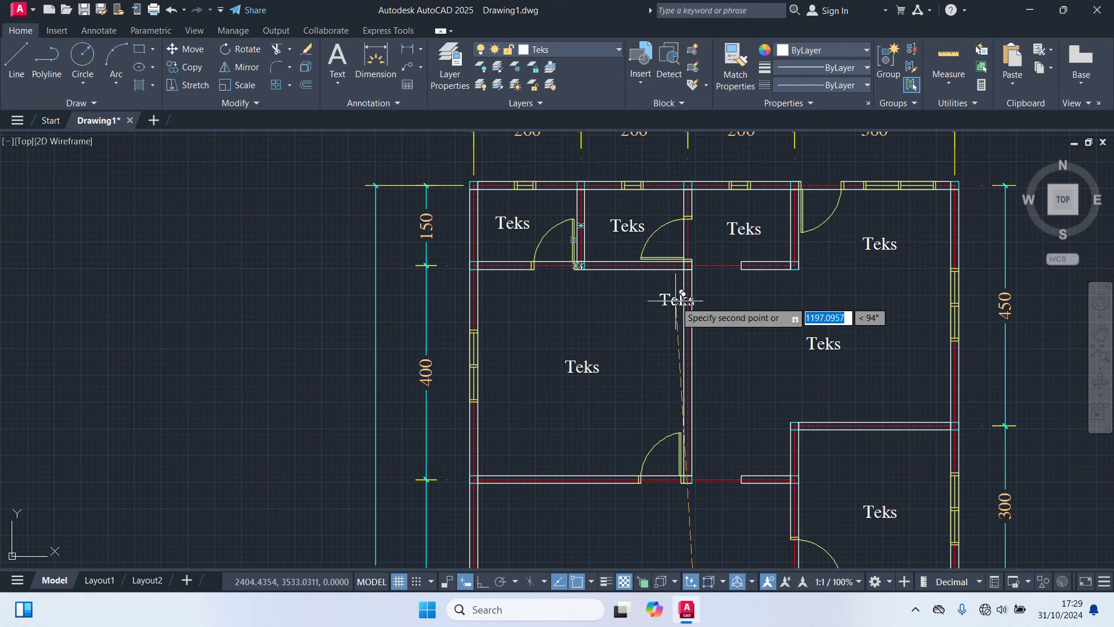
{"action": "key", "text": "Escape"}
{"action": "scroll", "coordinate": [685, 290], "scroll_direction": "down", "scroll_amount": 3}
Step: Rename the porch label to 'Teras' and the adjacent room to 'Kamar 1'
{"action": "type", "text": "e"}
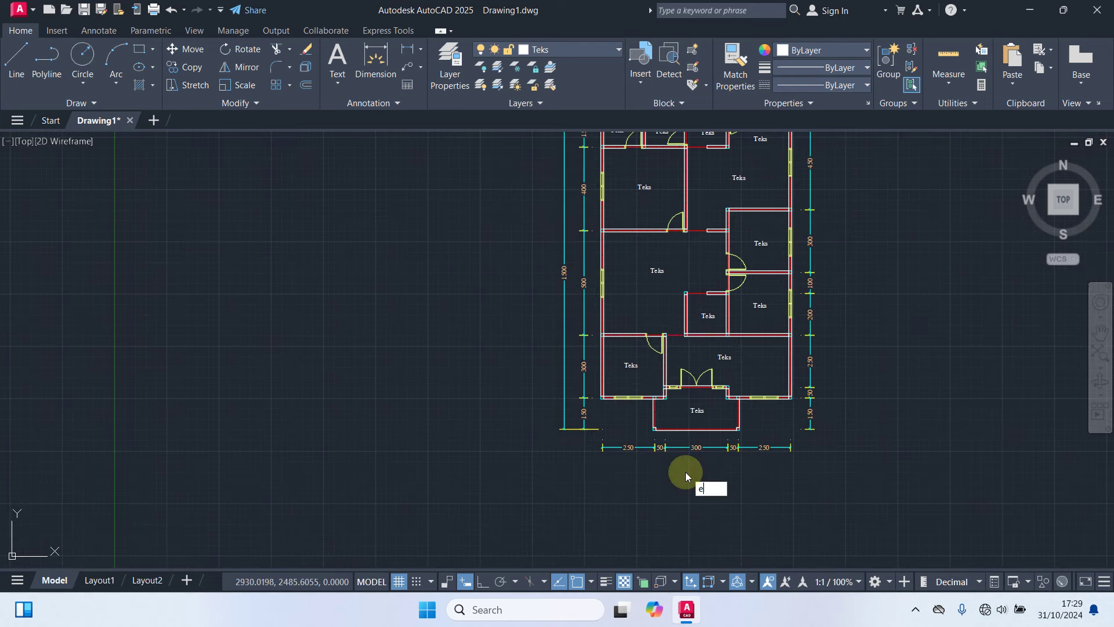
{"action": "key", "text": "Return"}
{"action": "scroll", "coordinate": [683, 474], "scroll_direction": "up", "scroll_amount": 4}
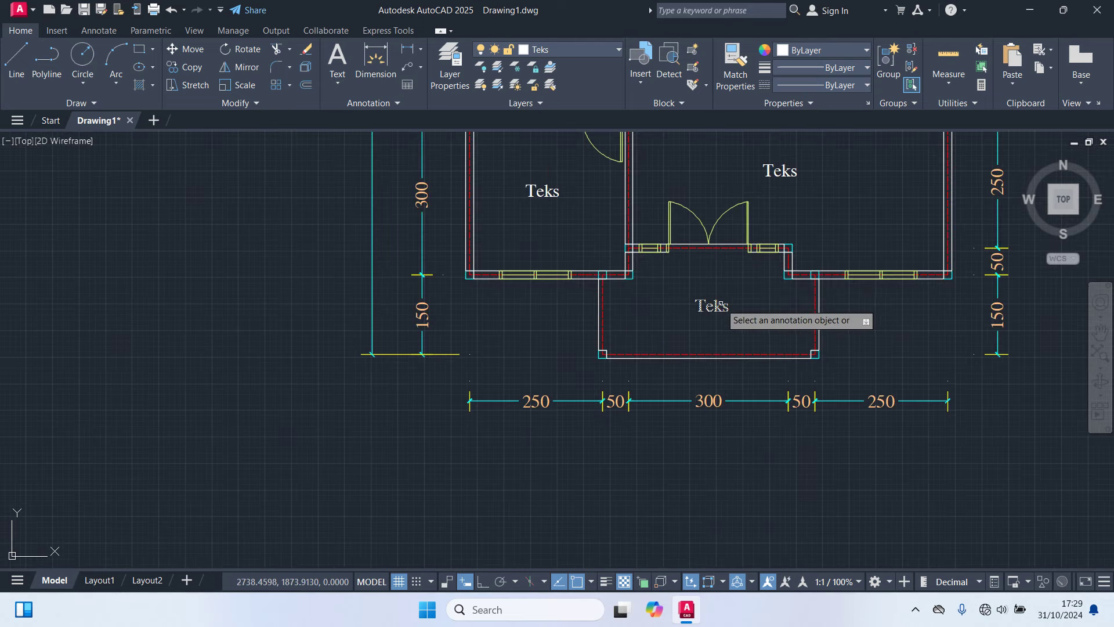
{"action": "left_click", "coordinate": [725, 306]}
{"action": "left_click_drag", "start_coordinate": [763, 312], "coordinate": [513, 319]}
{"action": "type", "text": "T"}
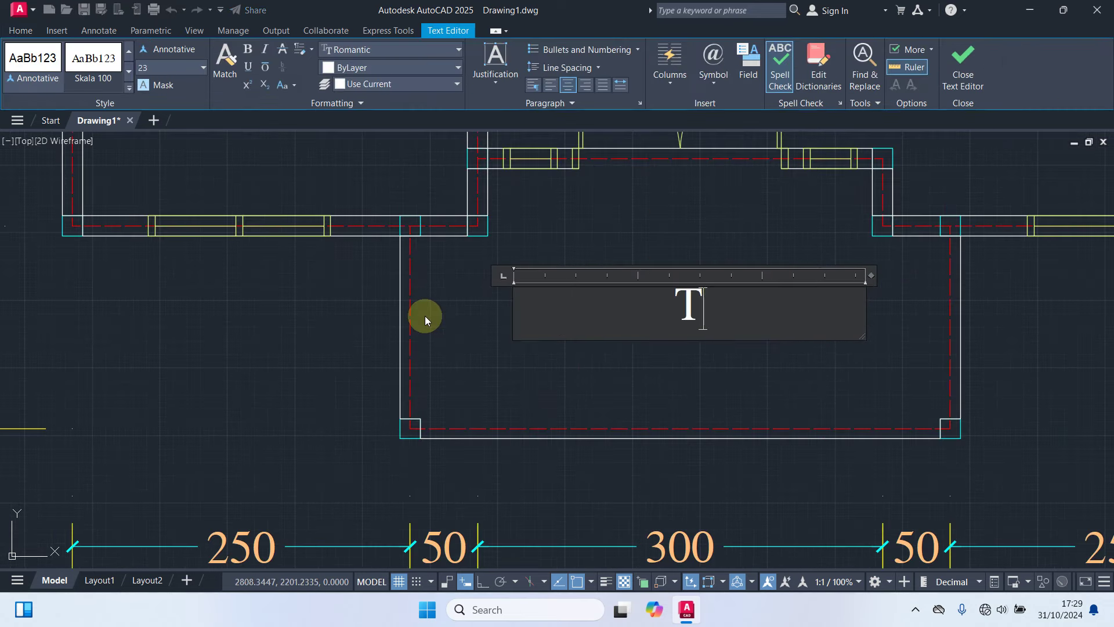
{"action": "type", "text": "eras"}
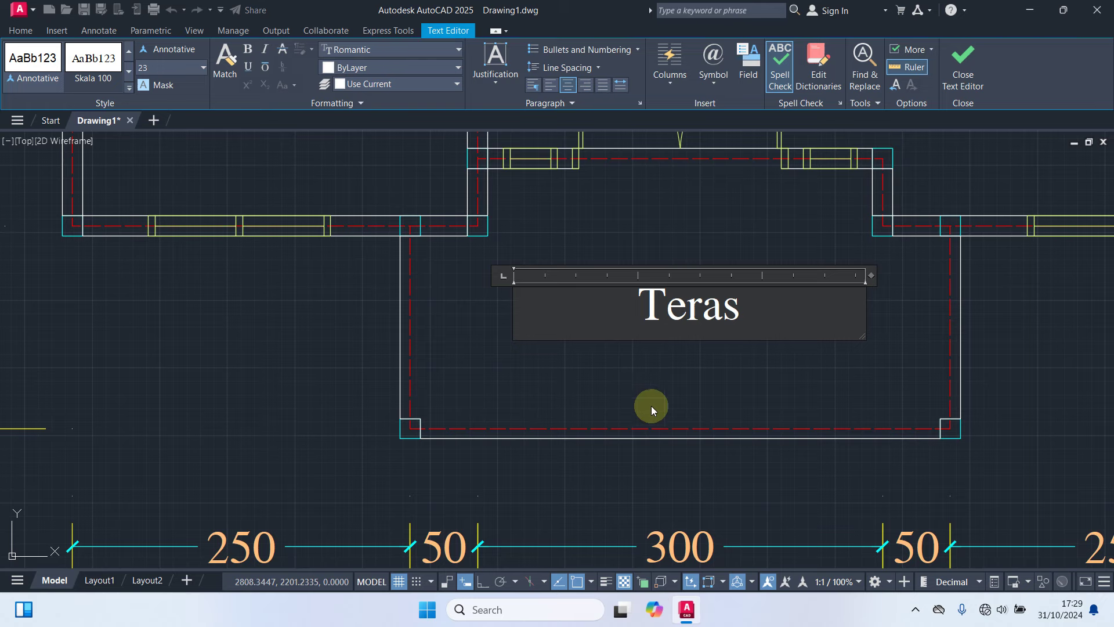
{"action": "left_click", "coordinate": [650, 405]}
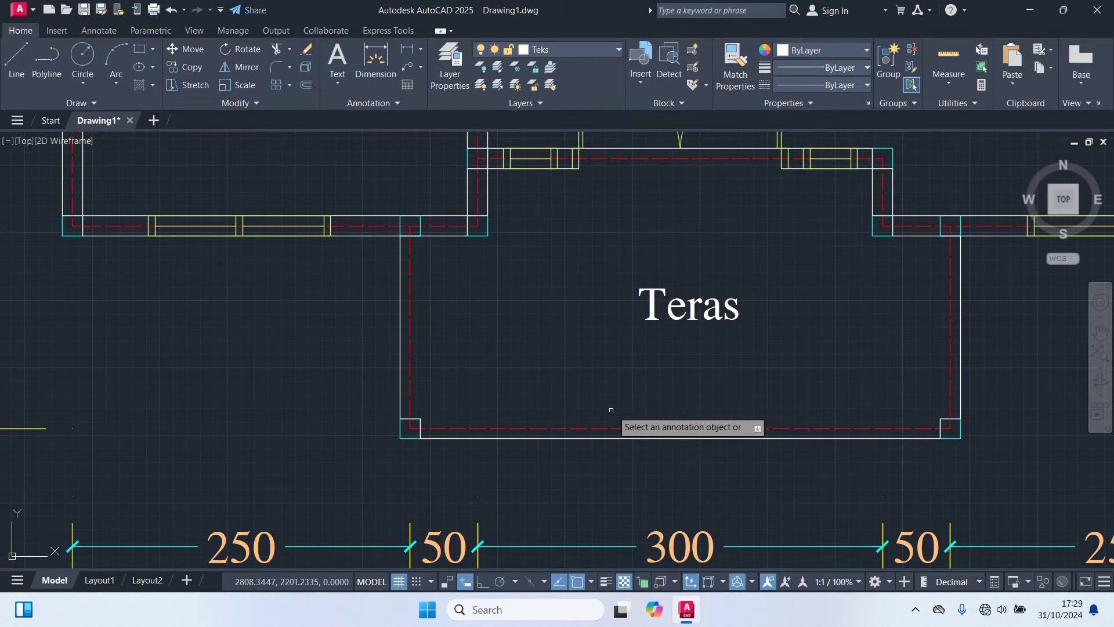
{"action": "middle_click_drag", "start_coordinate": [406, 232], "coordinate": [577, 405]}
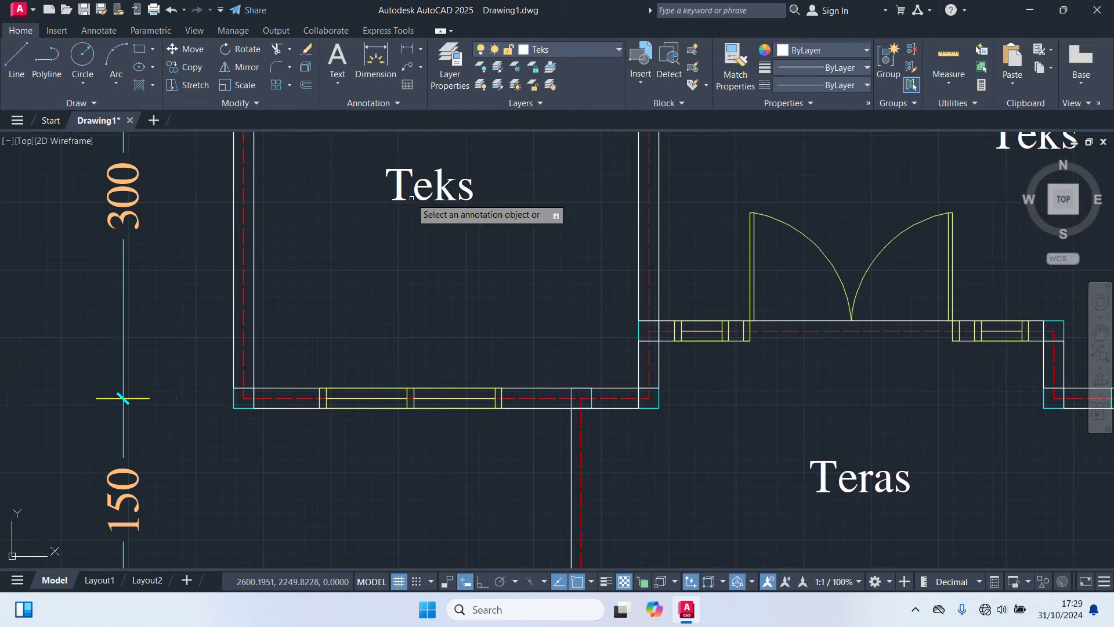
{"action": "left_click", "coordinate": [403, 196]}
{"action": "type", "text": "K"}
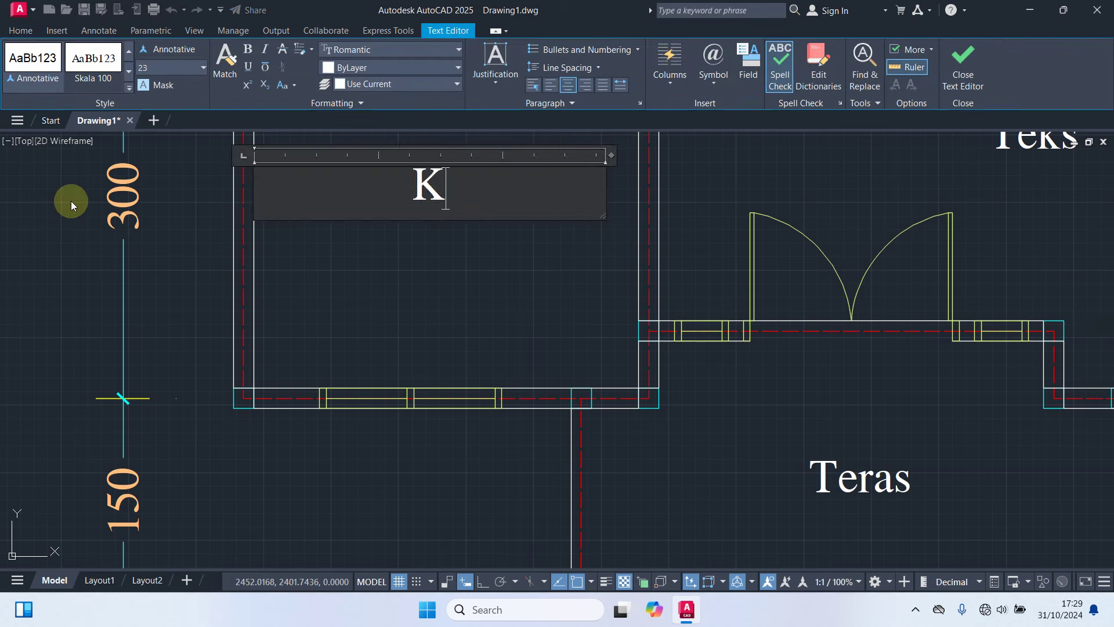
{"action": "type", "text": "amar 1"}
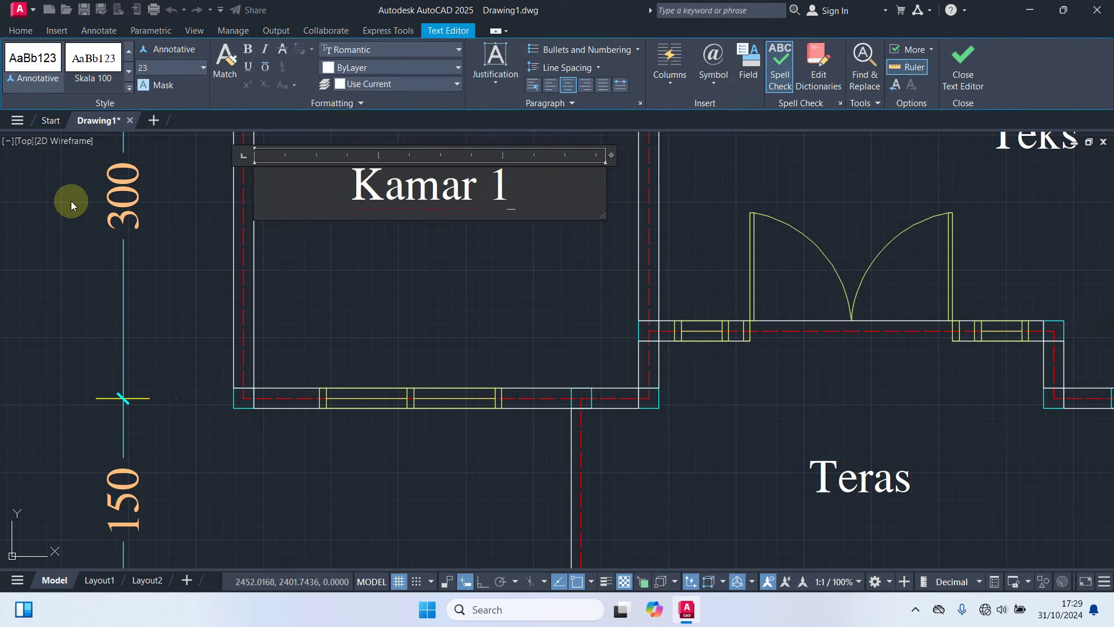
{"action": "left_click", "coordinate": [377, 292]}
Step: Relabel the central room 'Ruang Tamu' and the right-hand room 'Kamar 2'
{"action": "scroll", "coordinate": [632, 304], "scroll_direction": "down", "scroll_amount": 1}
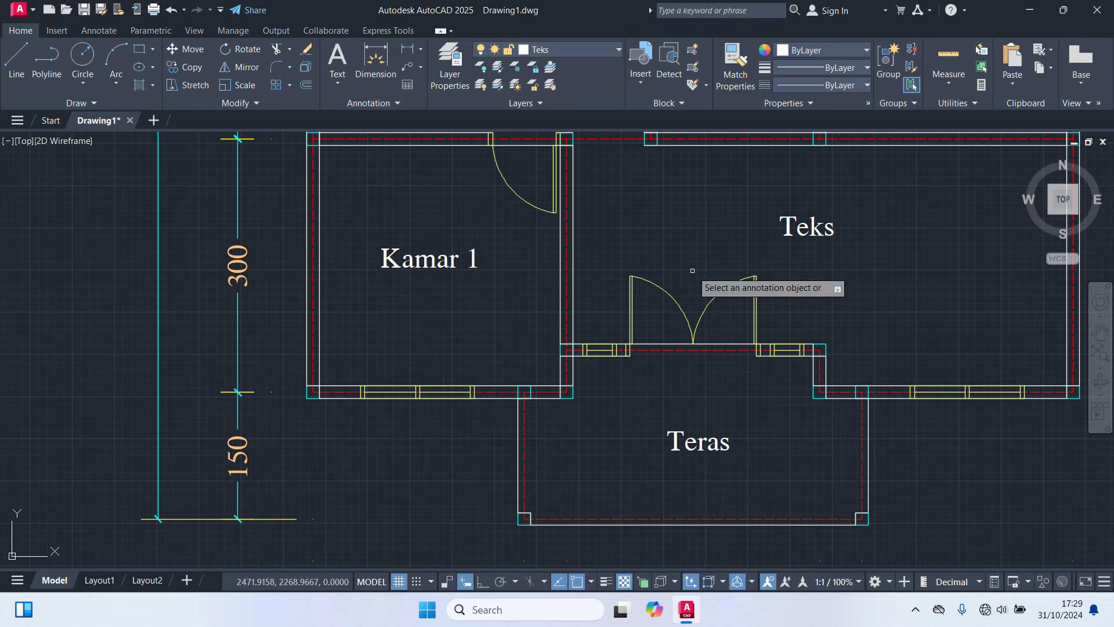
{"action": "middle_click_drag", "start_coordinate": [689, 269], "coordinate": [633, 307]}
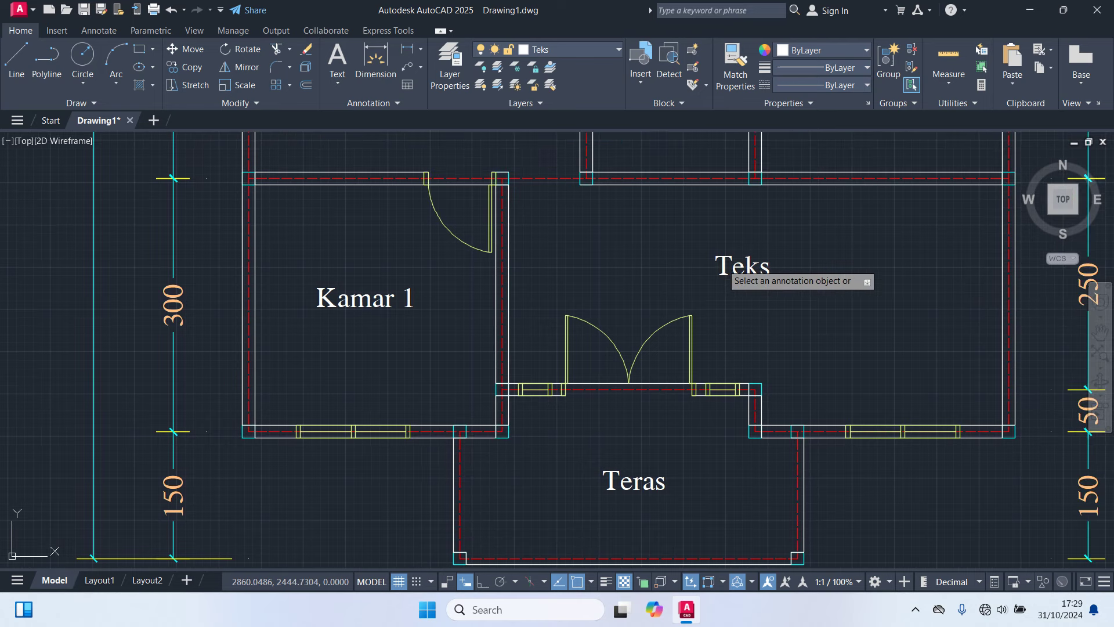
{"action": "left_click", "coordinate": [735, 270]}
{"action": "type", "text": "K"}
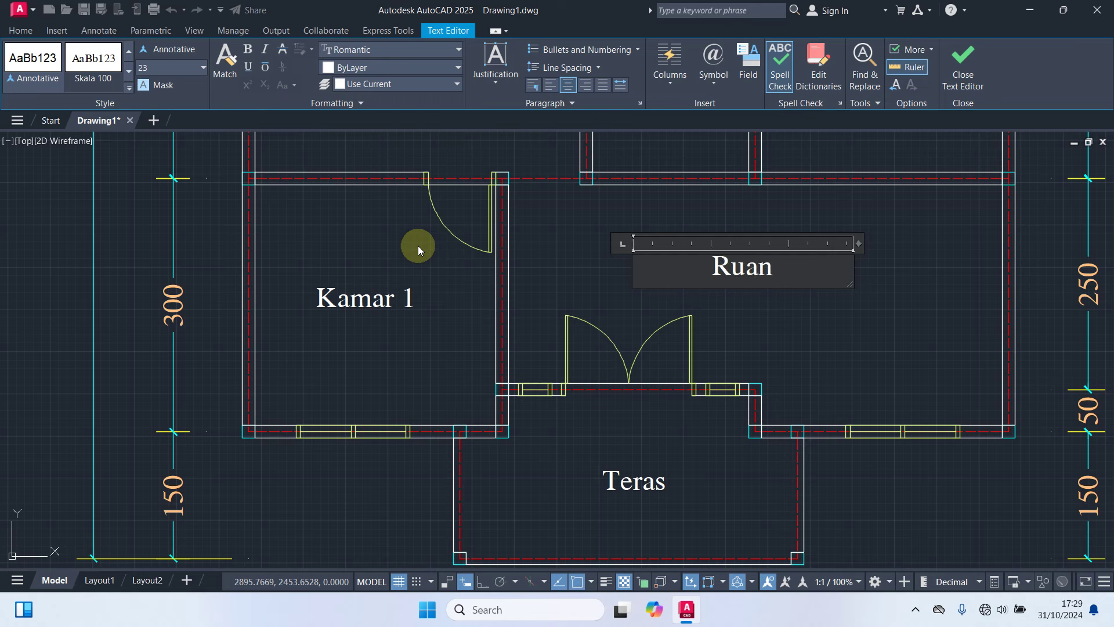
{"action": "type", "text": "mu"}
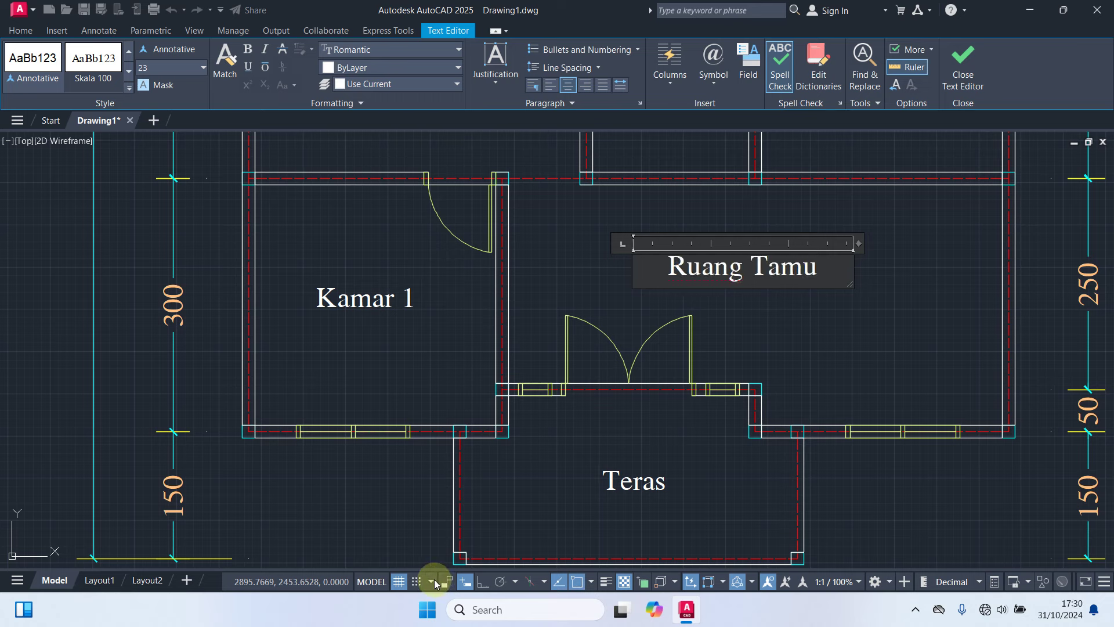
{"action": "left_click", "coordinate": [861, 379]}
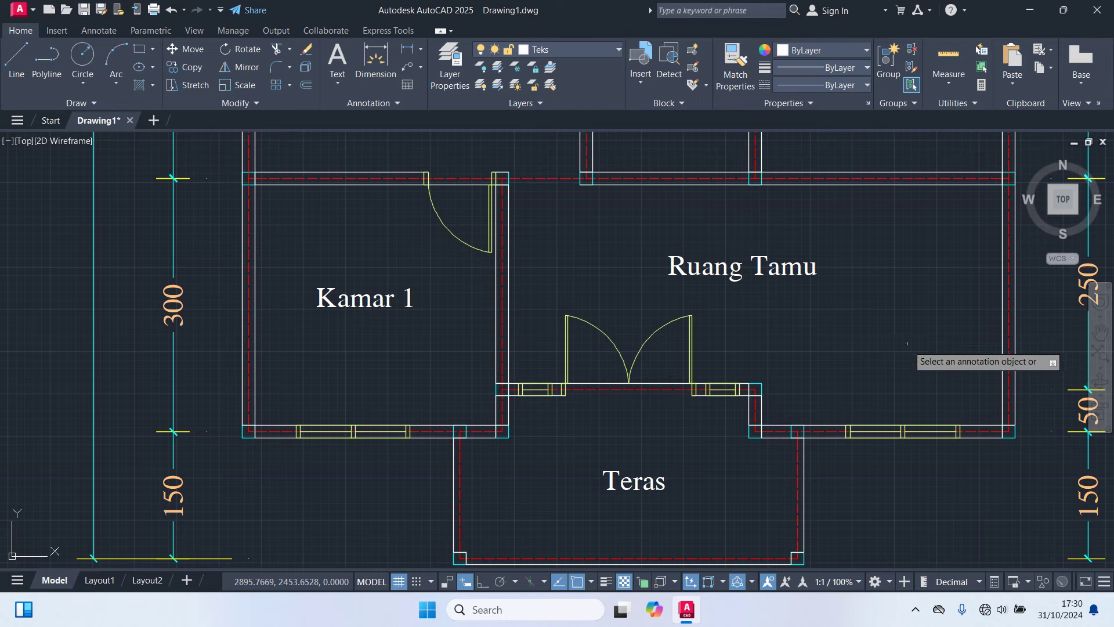
{"action": "middle_click_drag", "start_coordinate": [911, 334], "coordinate": [857, 552]}
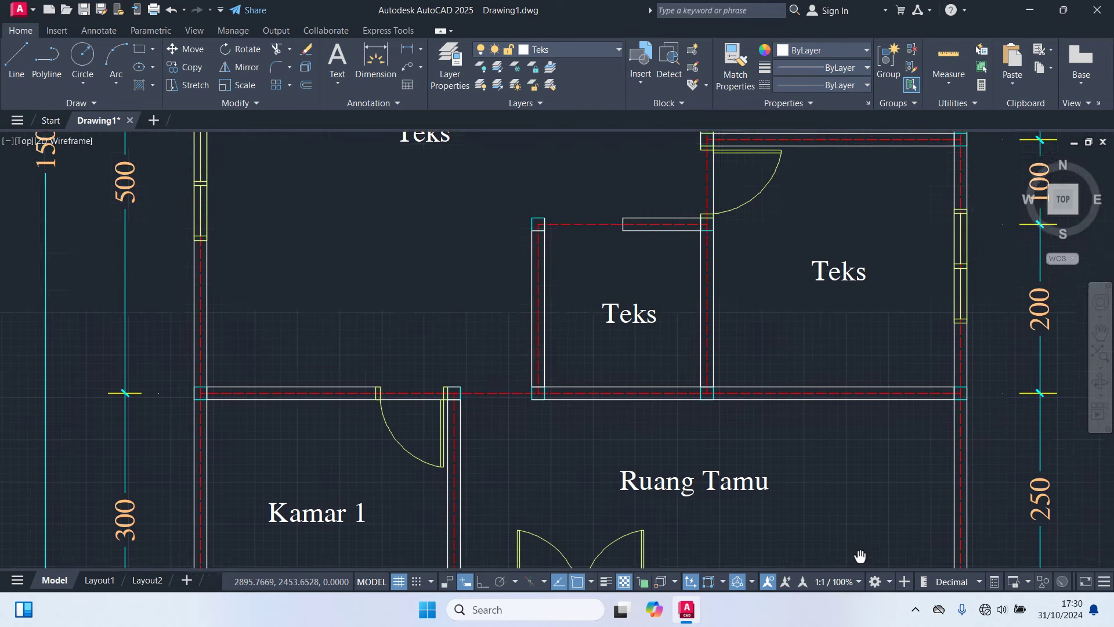
{"action": "left_click", "coordinate": [853, 285]}
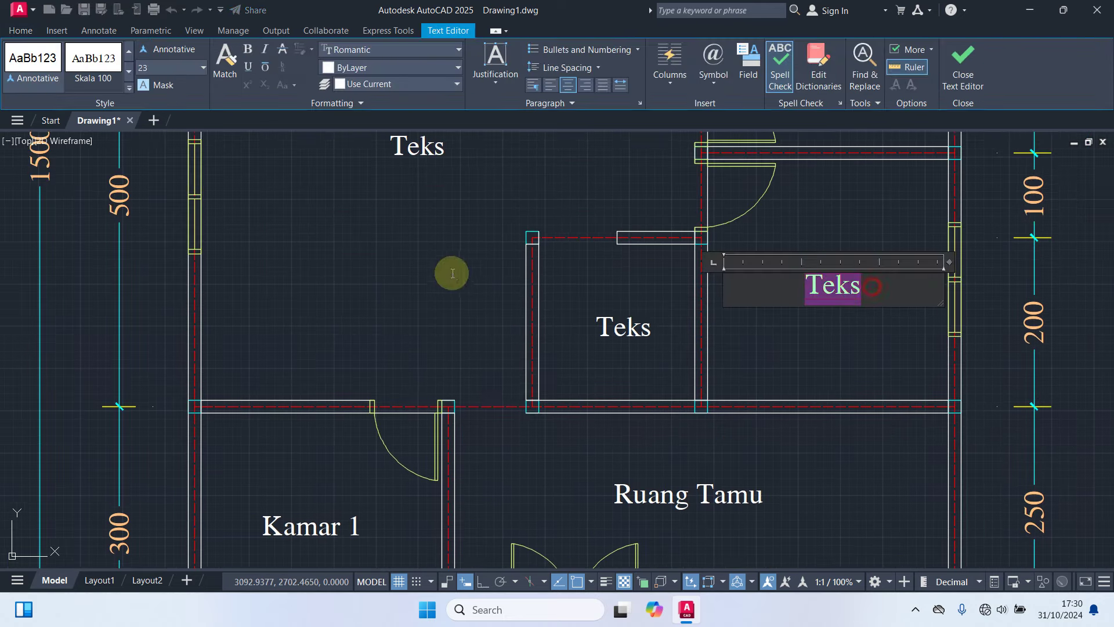
{"action": "type", "text": "Kamar"}
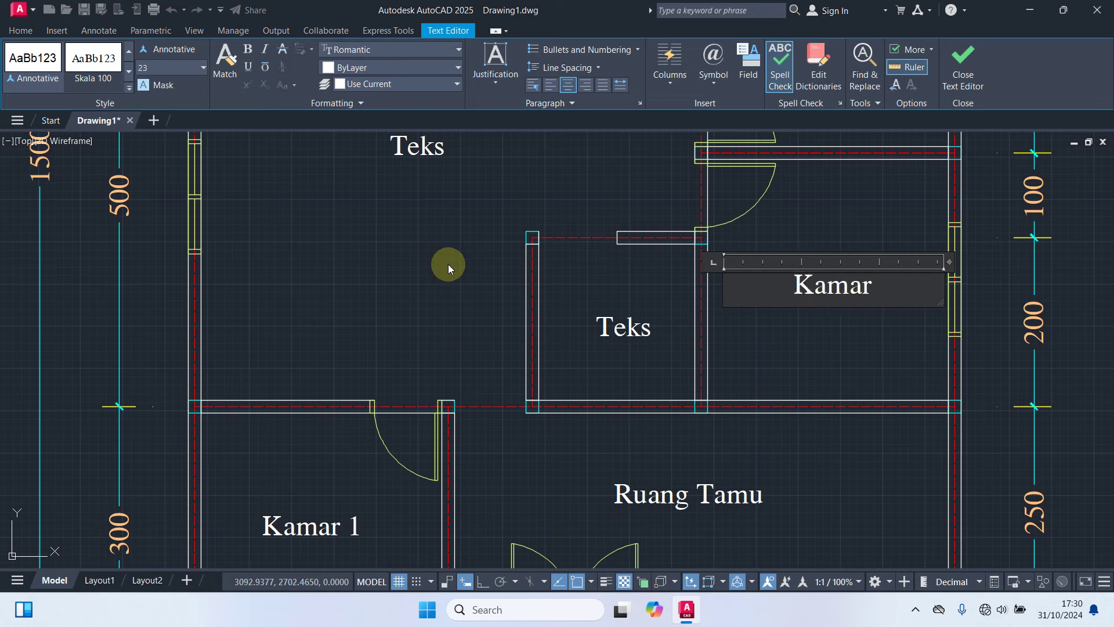
{"action": "type", "text": " 2"}
{"action": "left_click", "coordinate": [875, 319]}
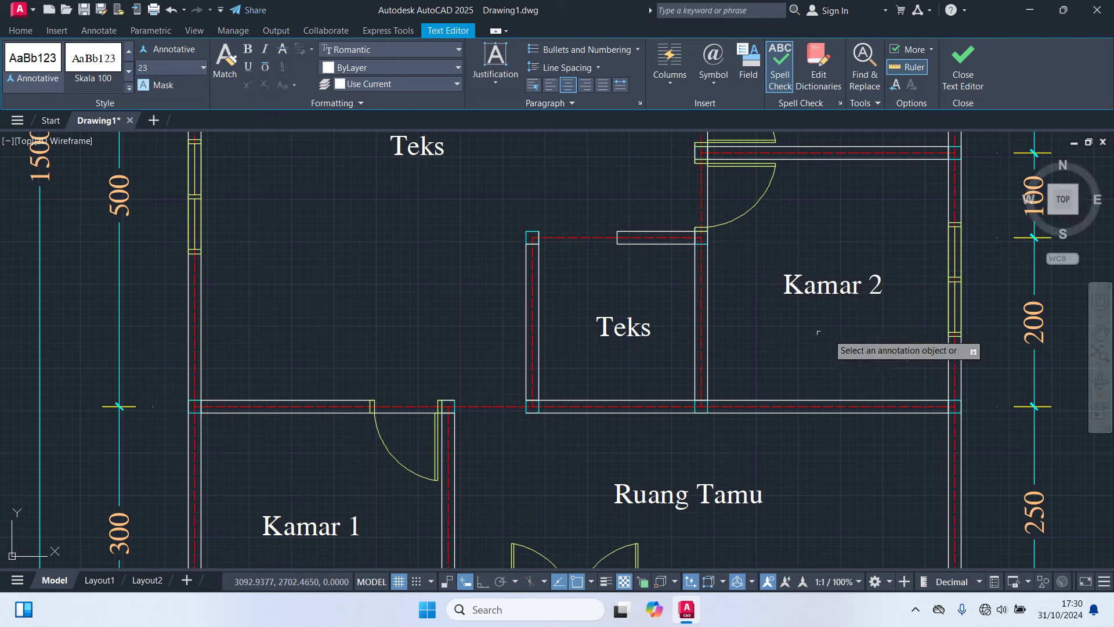
Step: Relabel the small room 'Mushola', the large room 'Ruang Keluarga' and the upper right 'Kamar 3'
{"action": "left_click", "coordinate": [644, 330]}
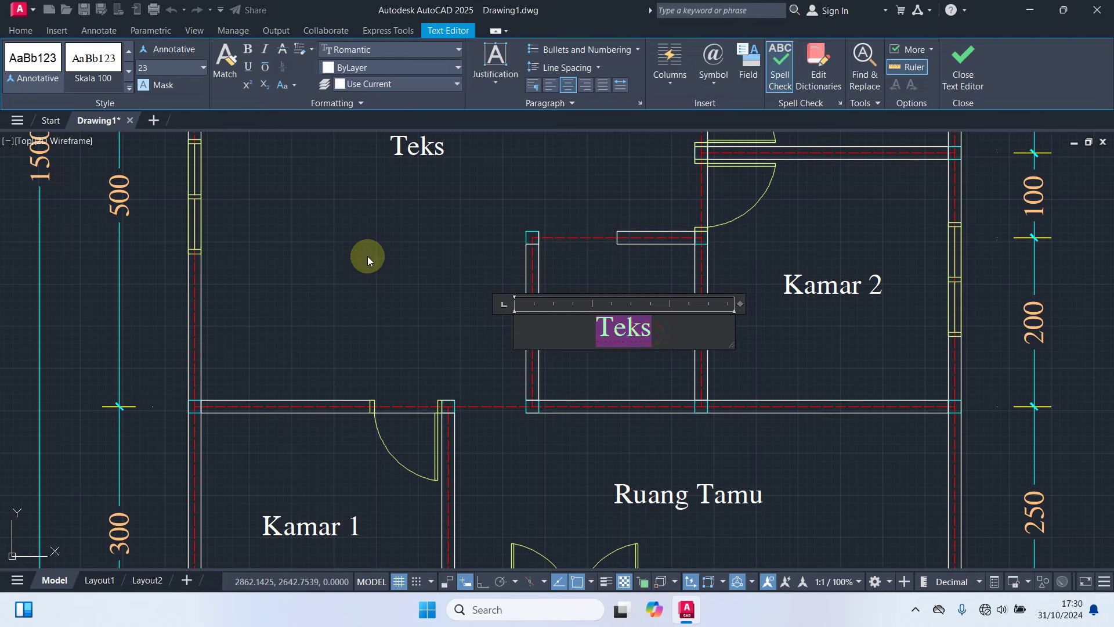
{"action": "type", "text": "Mushola"}
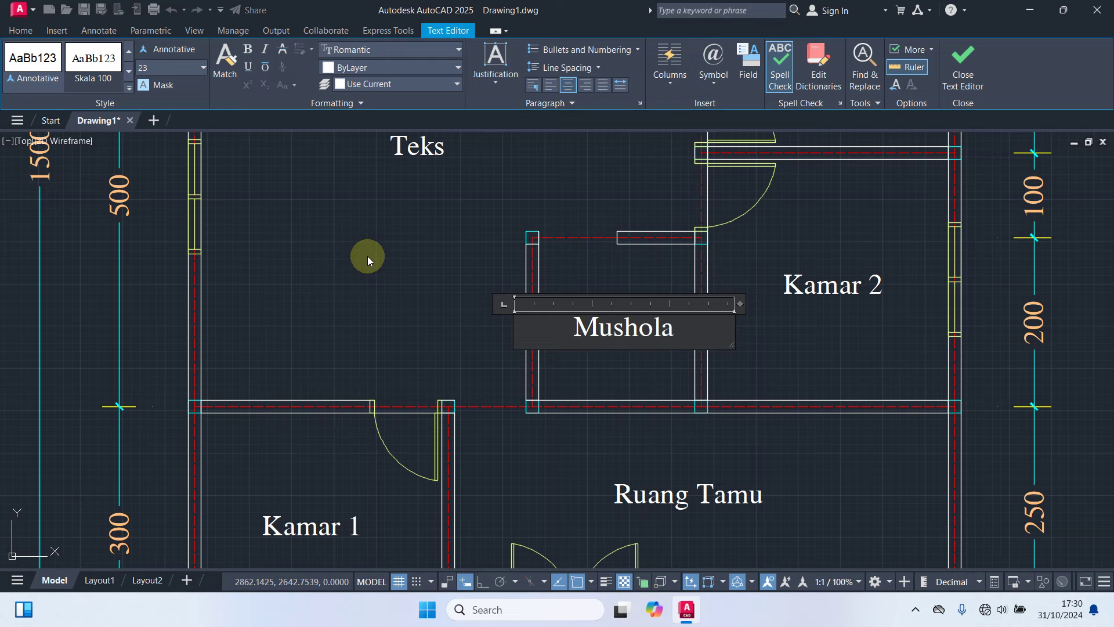
{"action": "left_click", "coordinate": [815, 370]}
{"action": "scroll", "coordinate": [551, 408], "scroll_direction": "down", "scroll_amount": 3}
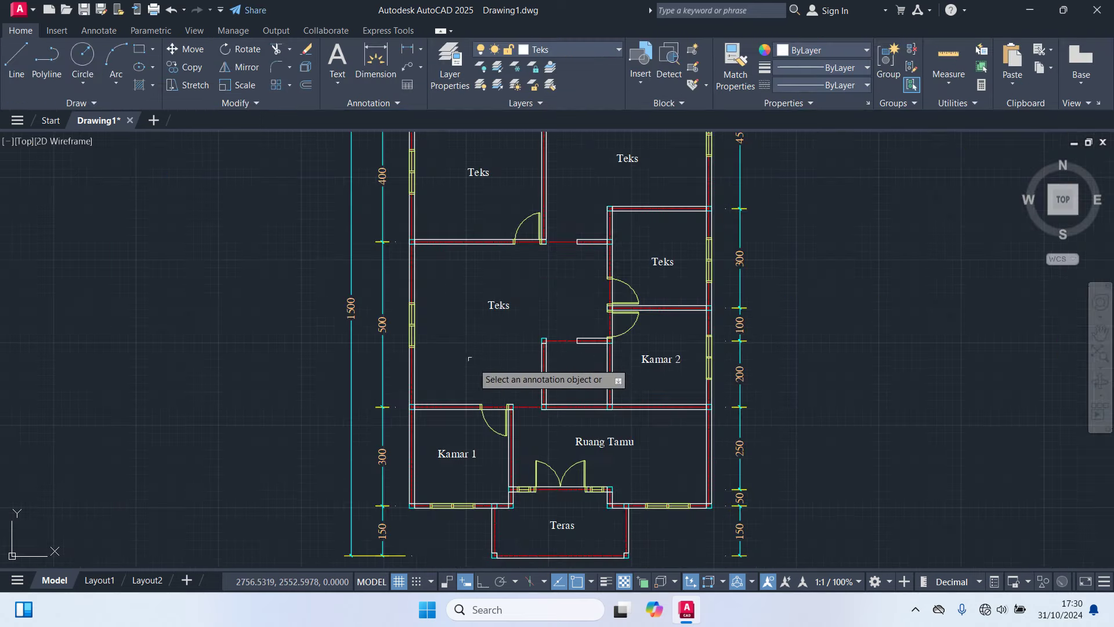
{"action": "scroll", "coordinate": [473, 371], "scroll_direction": "up", "scroll_amount": 1}
{"action": "scroll", "coordinate": [572, 360], "scroll_direction": "up", "scroll_amount": 2}
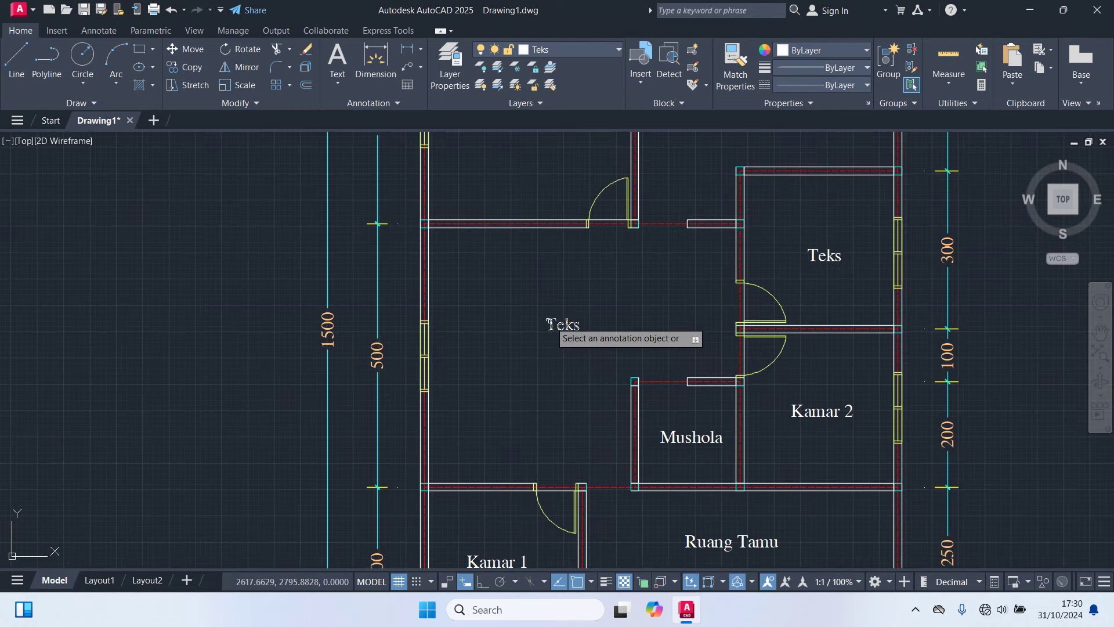
{"action": "left_click", "coordinate": [604, 322]}
{"action": "type", "text": "Ruang Keluarga"}
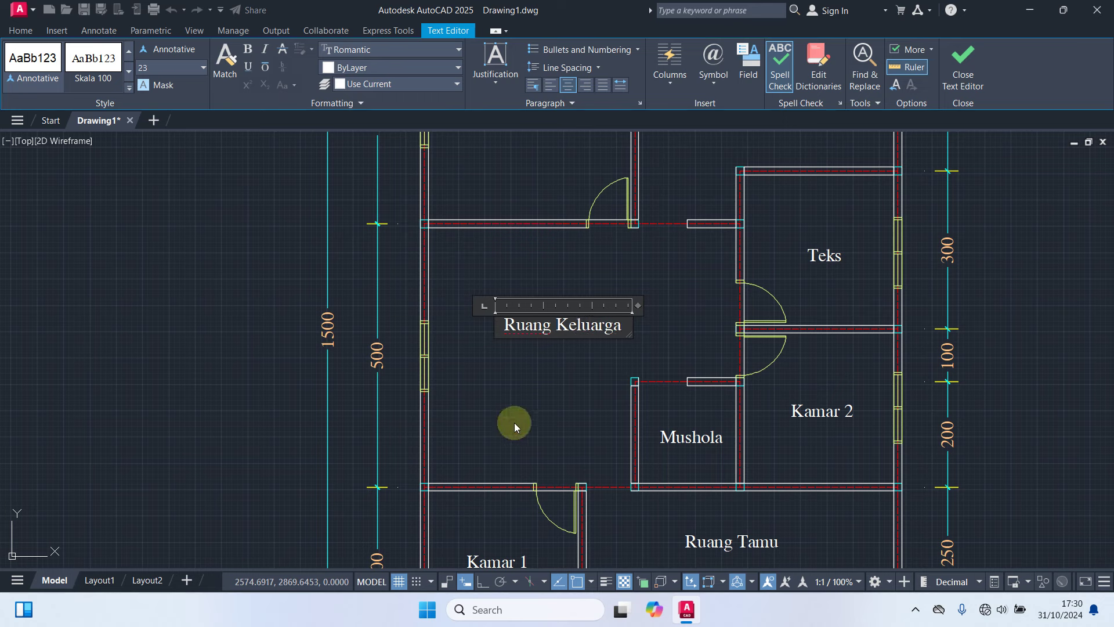
{"action": "left_click", "coordinate": [514, 426]}
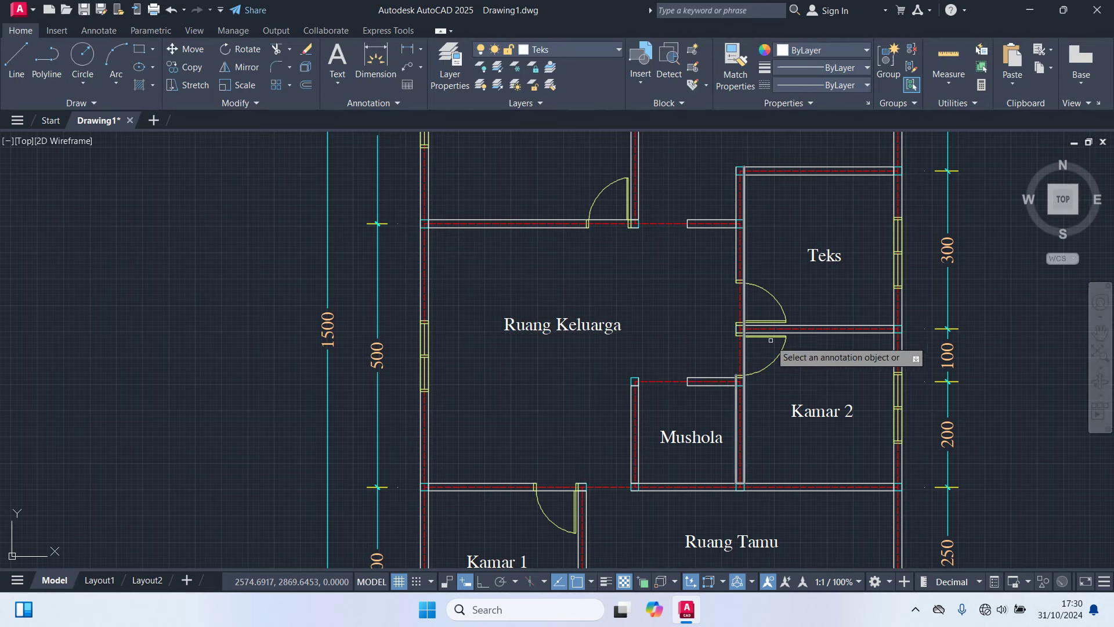
{"action": "left_click", "coordinate": [814, 262]}
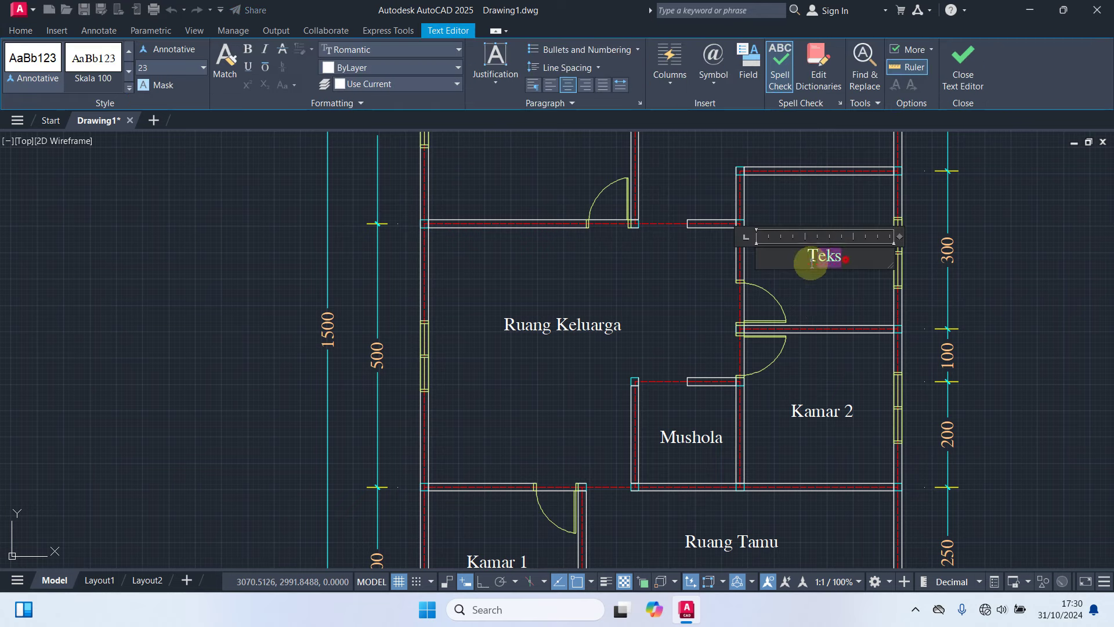
{"action": "type", "text": "Kamar 3"}
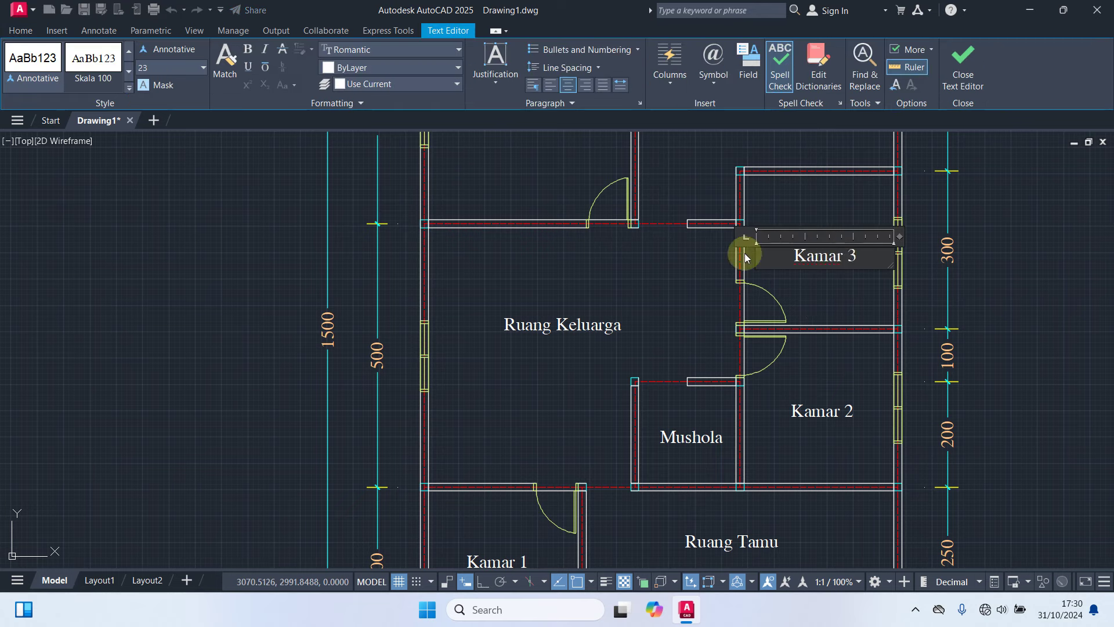
{"action": "left_click", "coordinate": [682, 304]}
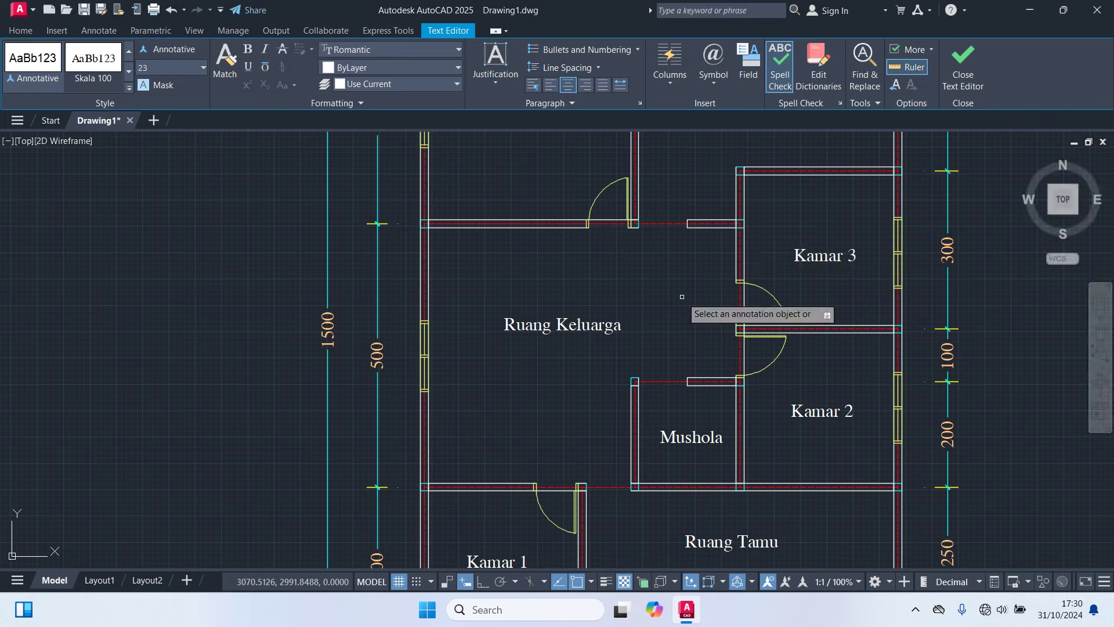
{"action": "scroll", "coordinate": [667, 295], "scroll_direction": "down", "scroll_amount": 2}
{"action": "middle_click_drag", "start_coordinate": [668, 294], "coordinate": [670, 424]}
{"action": "scroll", "coordinate": [670, 424], "scroll_direction": "down", "scroll_amount": 2}
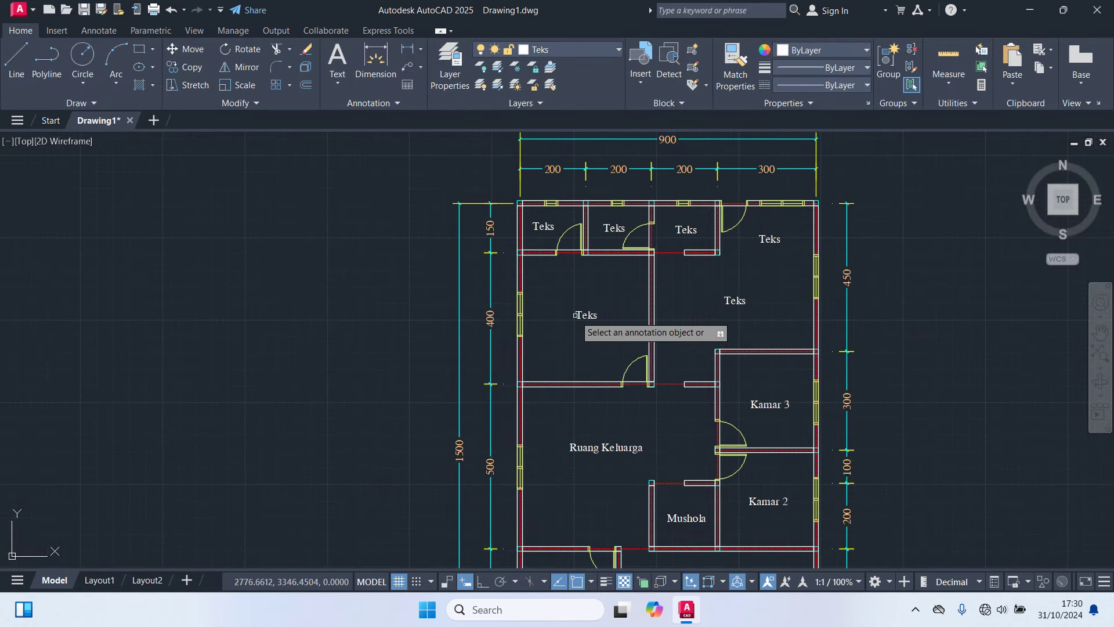
Step: Relabel the upper large room 'Kamar 4' and the middle room 'Ruang Makan'
{"action": "left_click", "coordinate": [586, 316]}
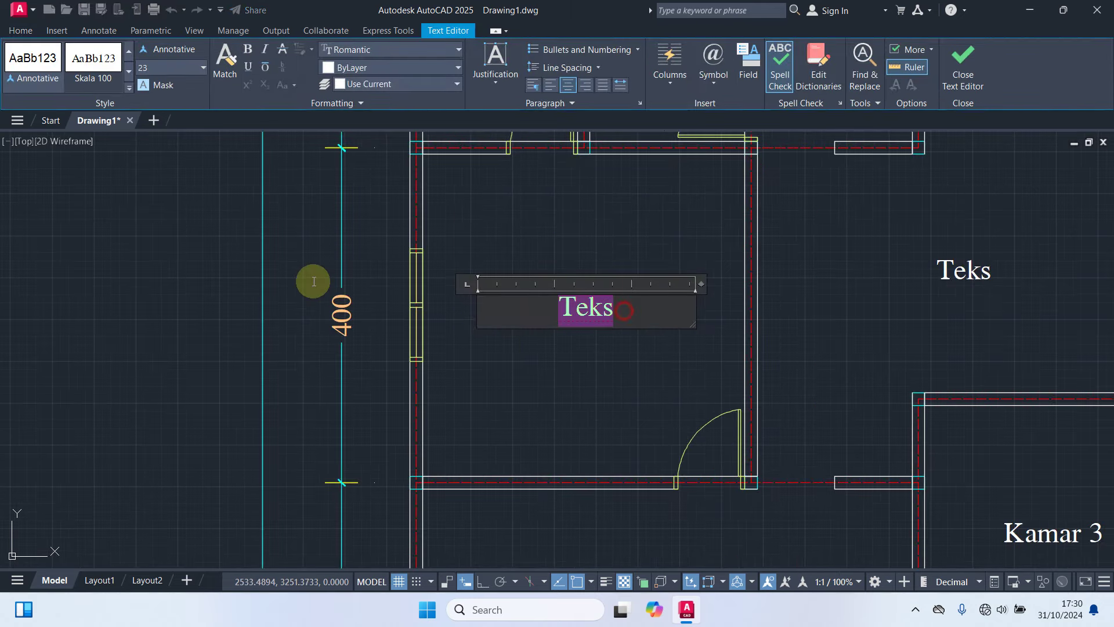
{"action": "type", "text": "Kamar"}
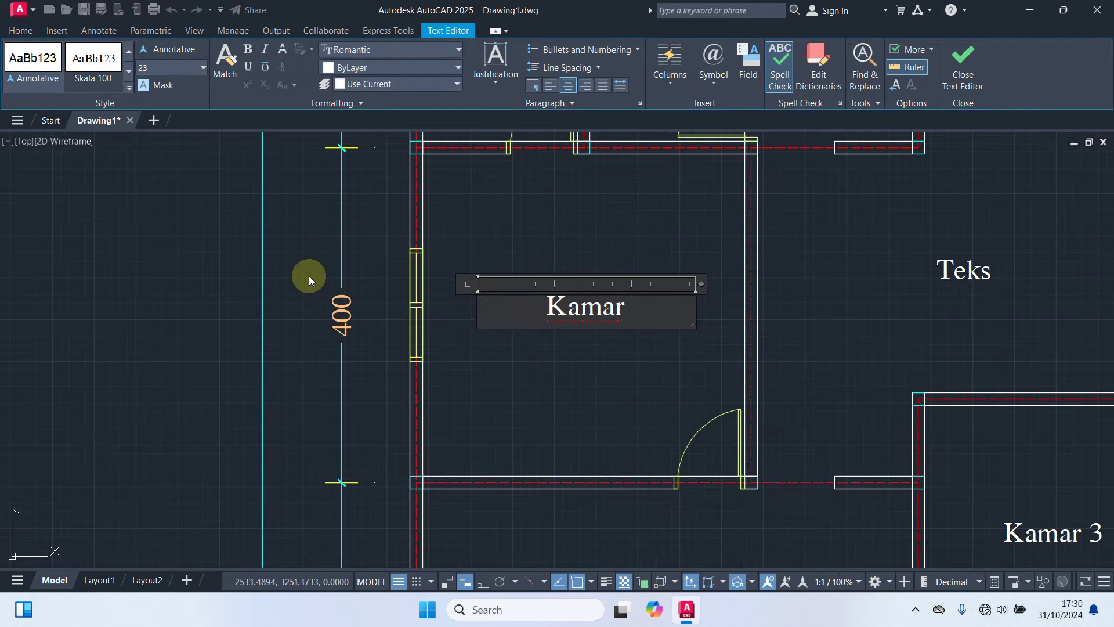
{"action": "type", "text": " 4"}
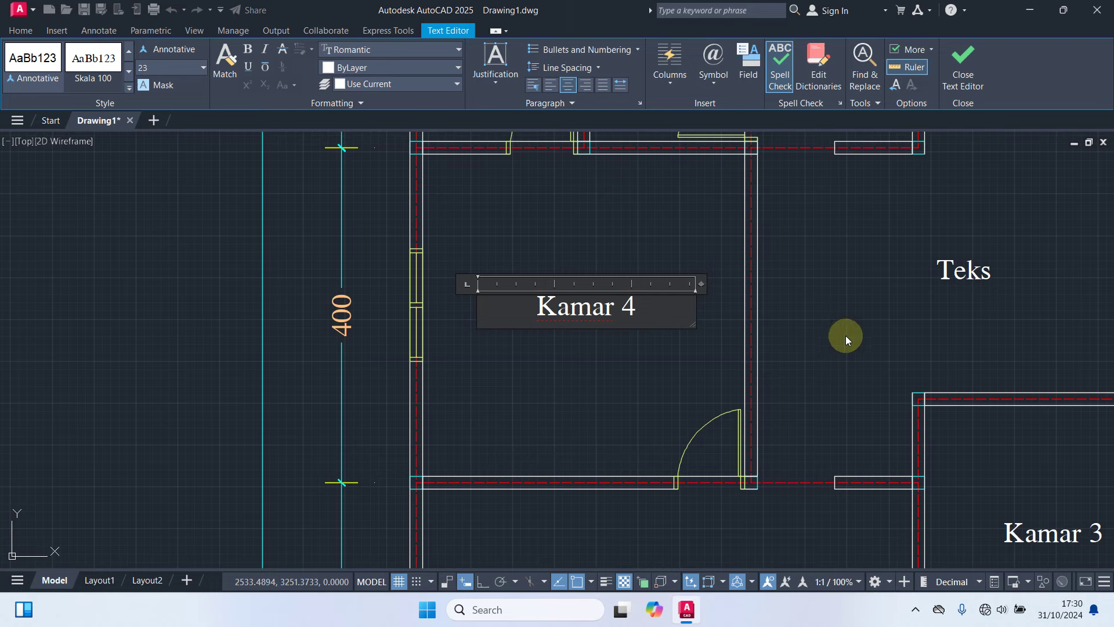
{"action": "left_click", "coordinate": [845, 335]}
{"action": "scroll", "coordinate": [845, 336], "scroll_direction": "down", "scroll_amount": 2}
{"action": "middle_click_drag", "start_coordinate": [834, 336], "coordinate": [720, 356]}
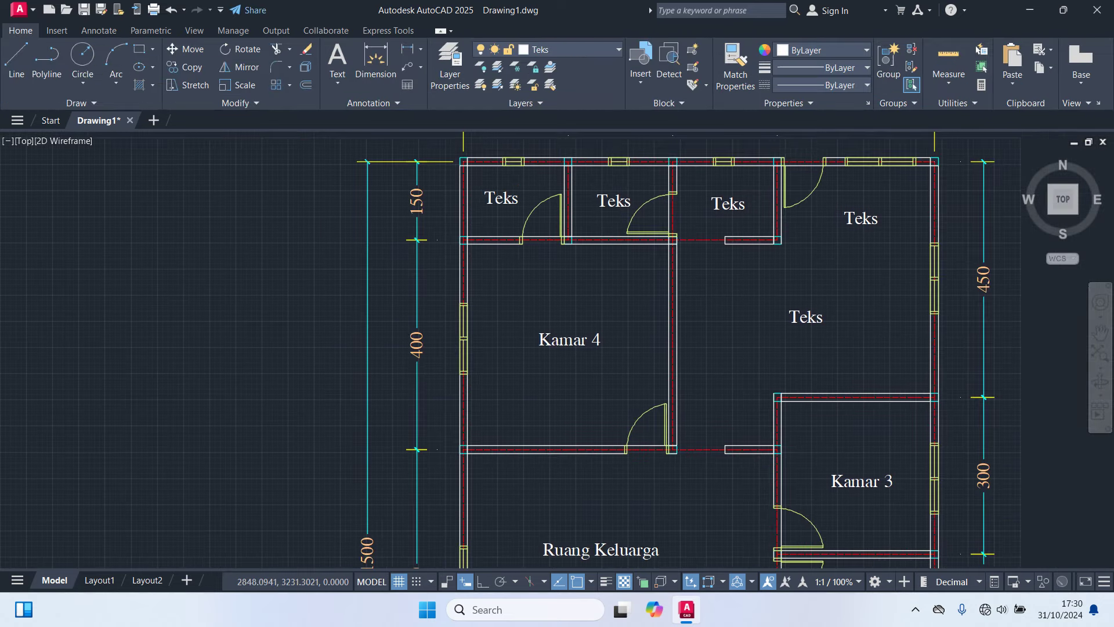
{"action": "double_click", "coordinate": [806, 317]}
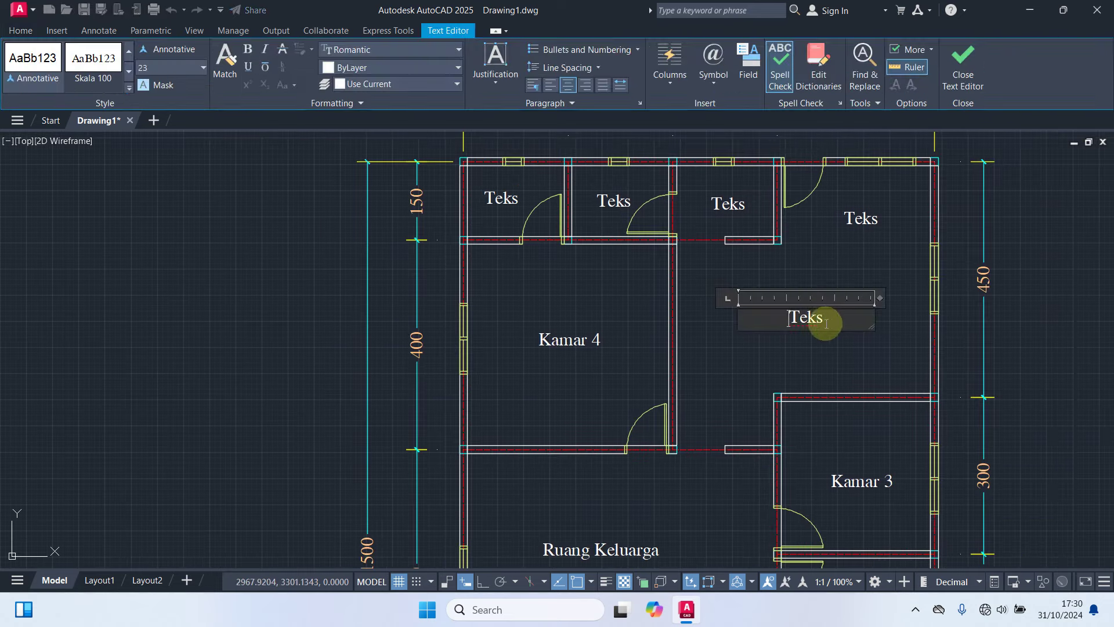
{"action": "type", "text": "R"}
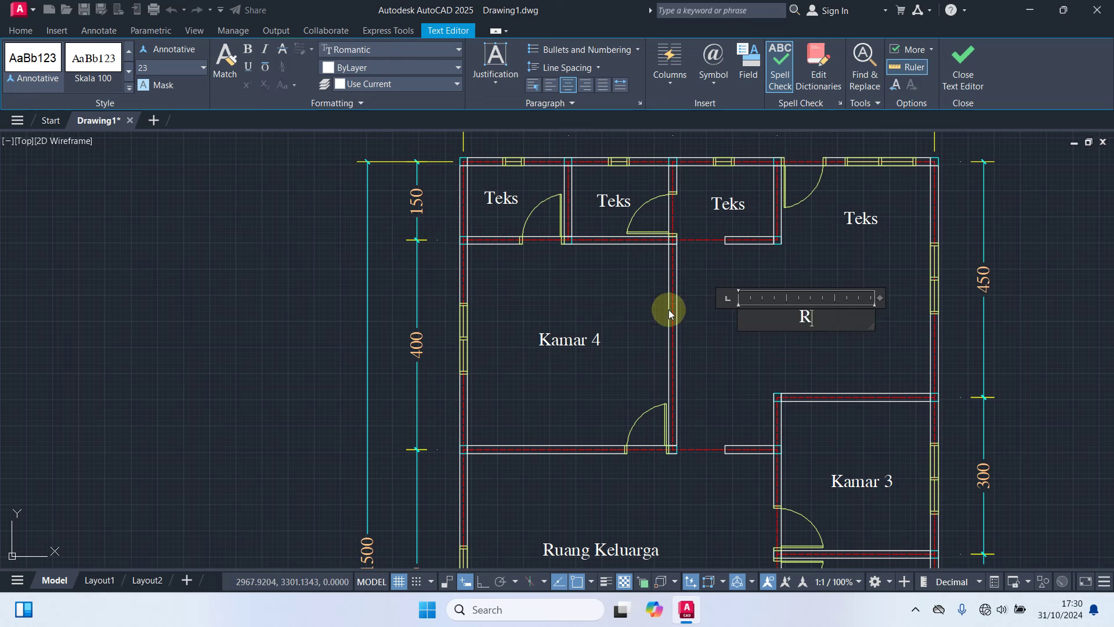
{"action": "type", "text": "uang Ma"}
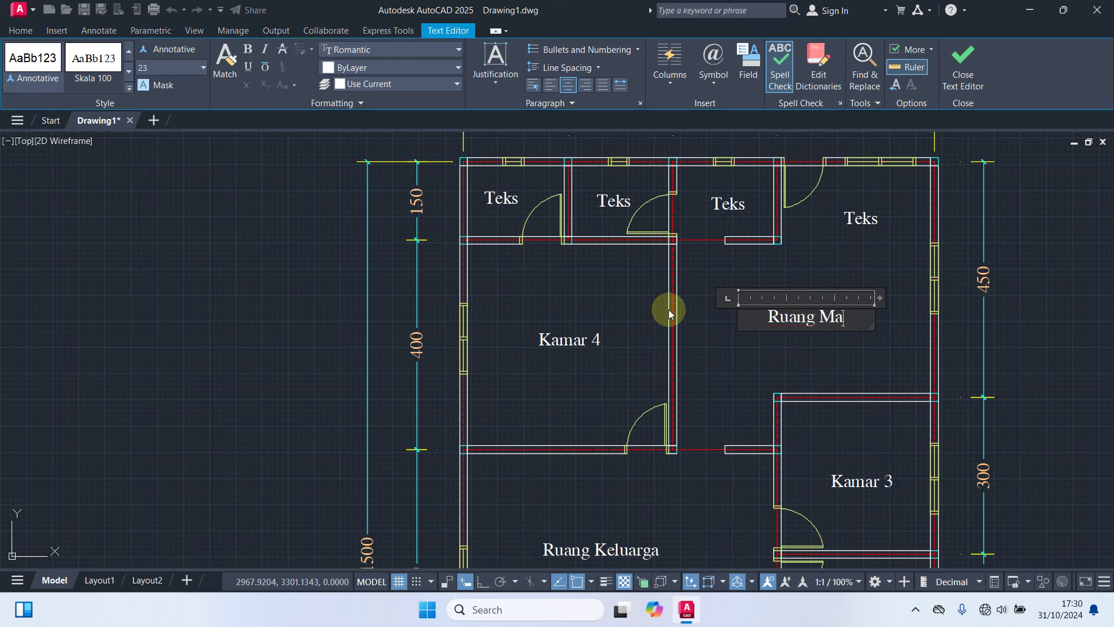
{"action": "type", "text": "kan"}
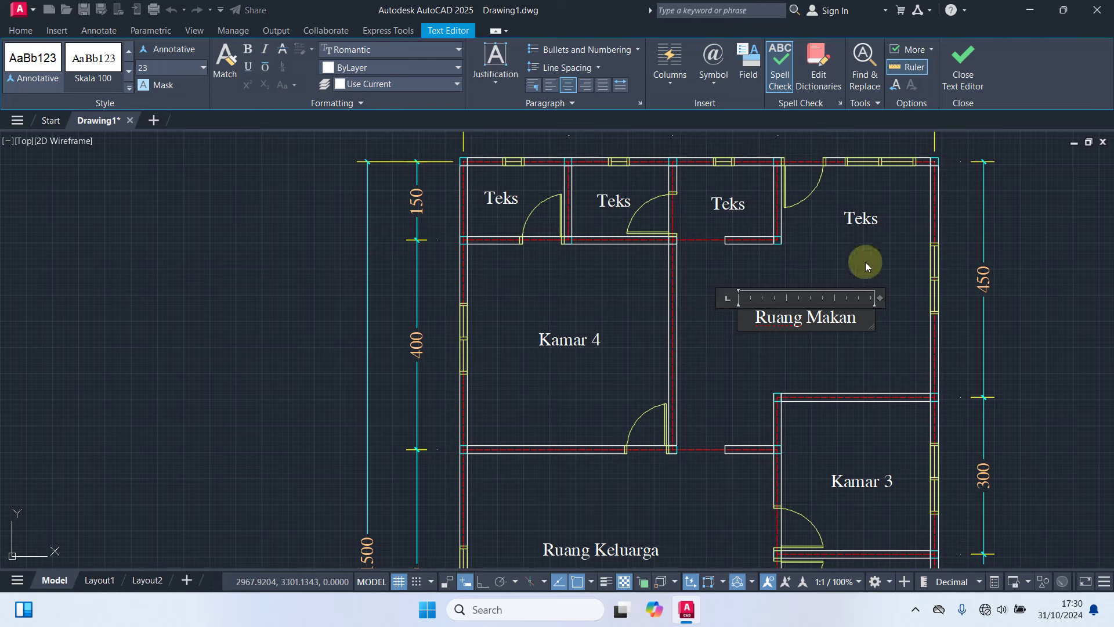
{"action": "left_click", "coordinate": [865, 262]}
Step: Relabel the top-right room 'Dapur' and the next room as two-line 'Tempat Cuci'
{"action": "double_click", "coordinate": [861, 218]}
{"action": "scroll", "coordinate": [861, 218], "scroll_direction": "up", "scroll_amount": 2}
{"action": "double_click", "coordinate": [876, 220]}
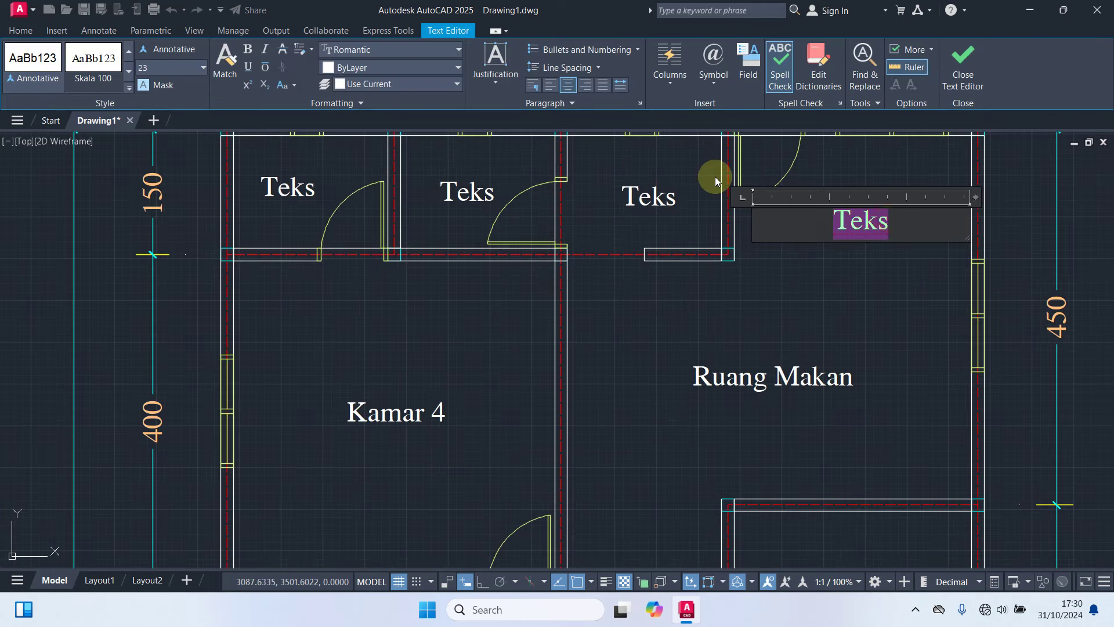
{"action": "type", "text": "Dapur"}
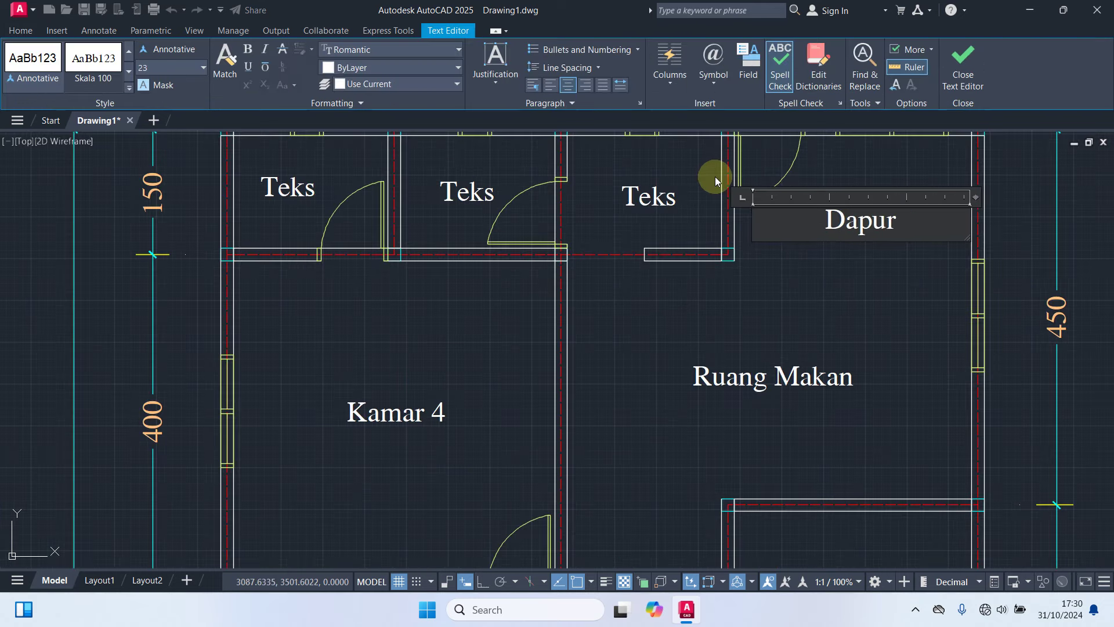
{"action": "left_click", "coordinate": [667, 328]}
{"action": "double_click", "coordinate": [692, 203]}
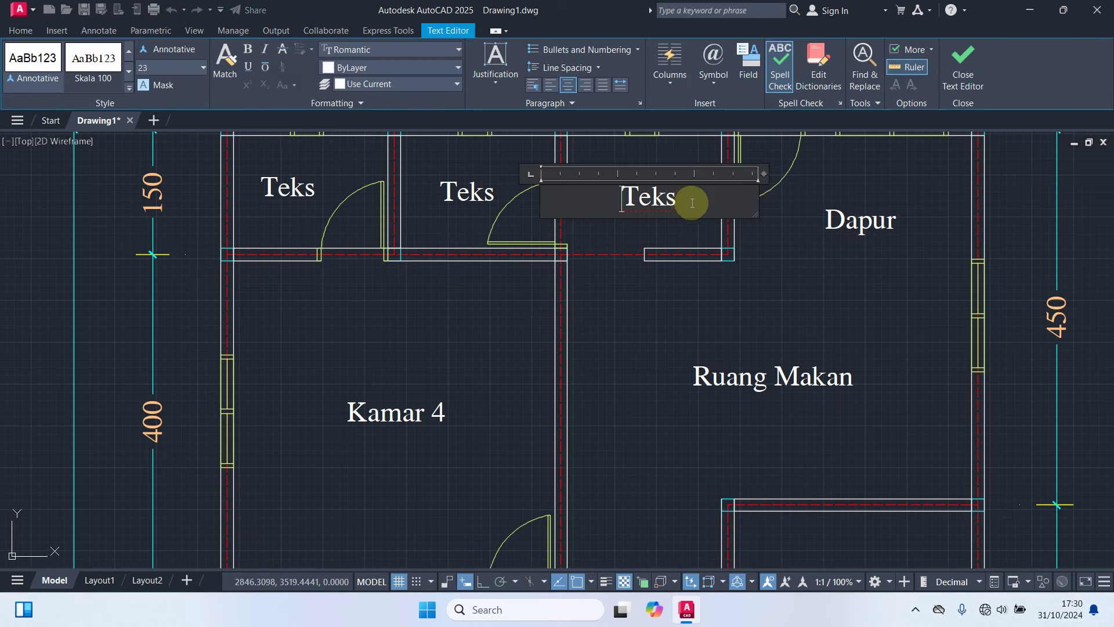
{"action": "type", "text": "Tempa"}
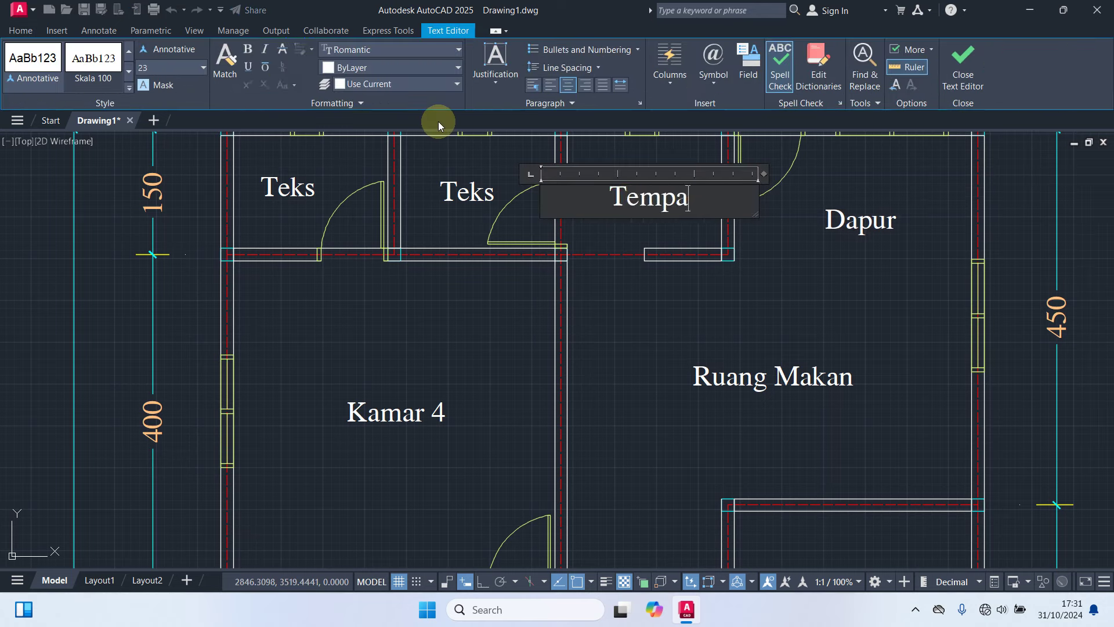
{"action": "type", "text": "t"}
{"action": "key", "text": "Return"}
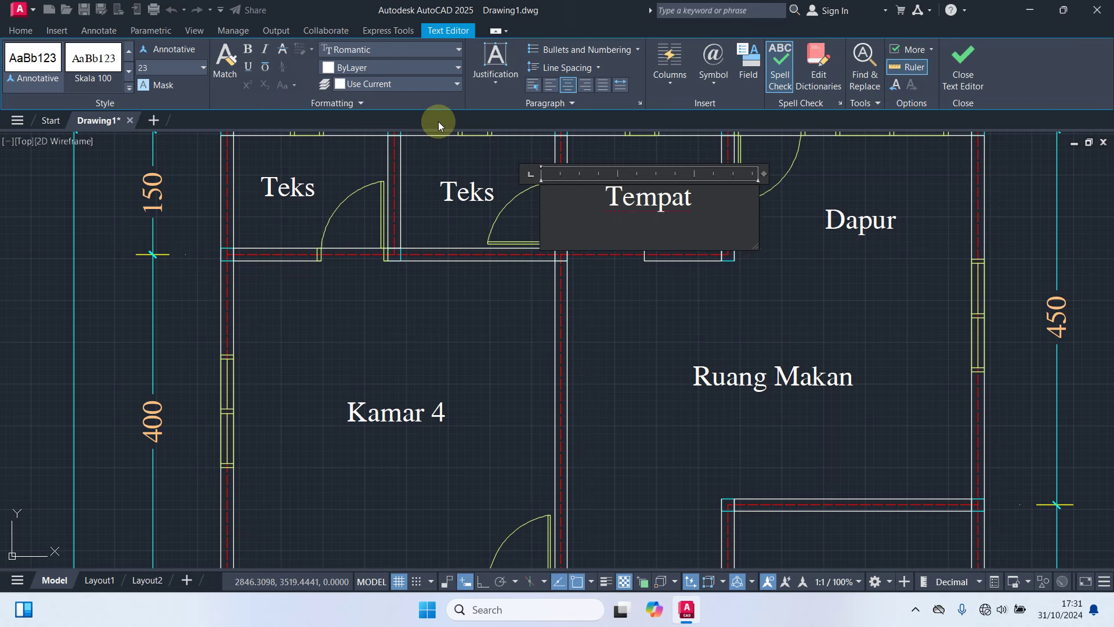
{"action": "type", "text": "Cu"}
{"action": "type", "text": "ci"}
{"action": "left_click", "coordinate": [704, 345]}
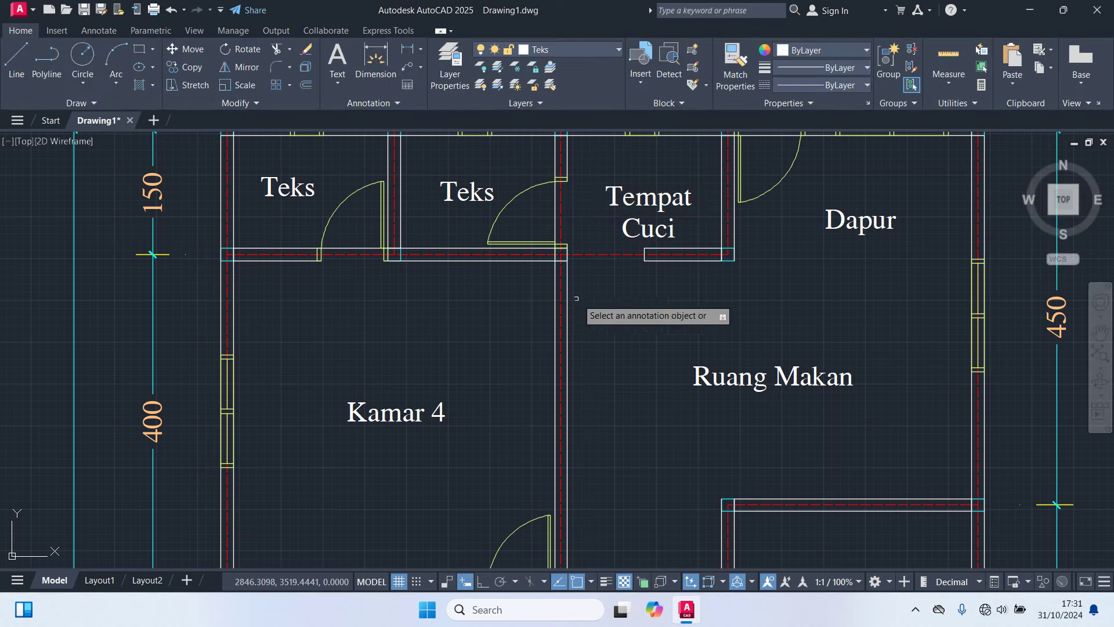
Step: Relabel the two top-left rooms 'Km/Wc'
{"action": "left_click", "coordinate": [463, 193]}
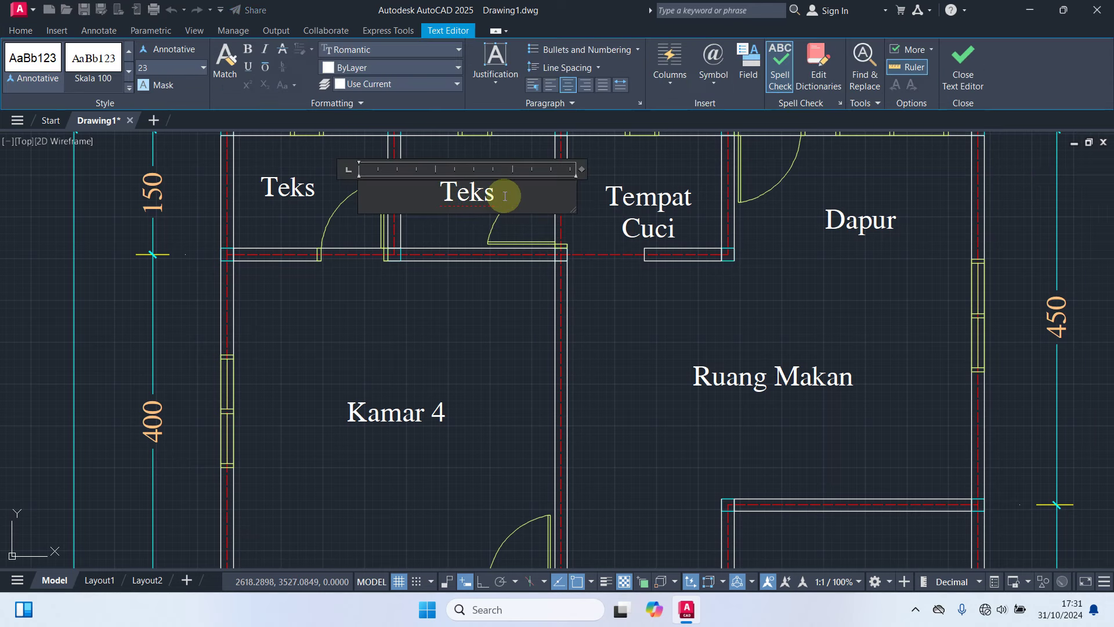
{"action": "left_click_drag", "start_coordinate": [504, 193], "coordinate": [211, 162]}
{"action": "type", "text": "Km/"}
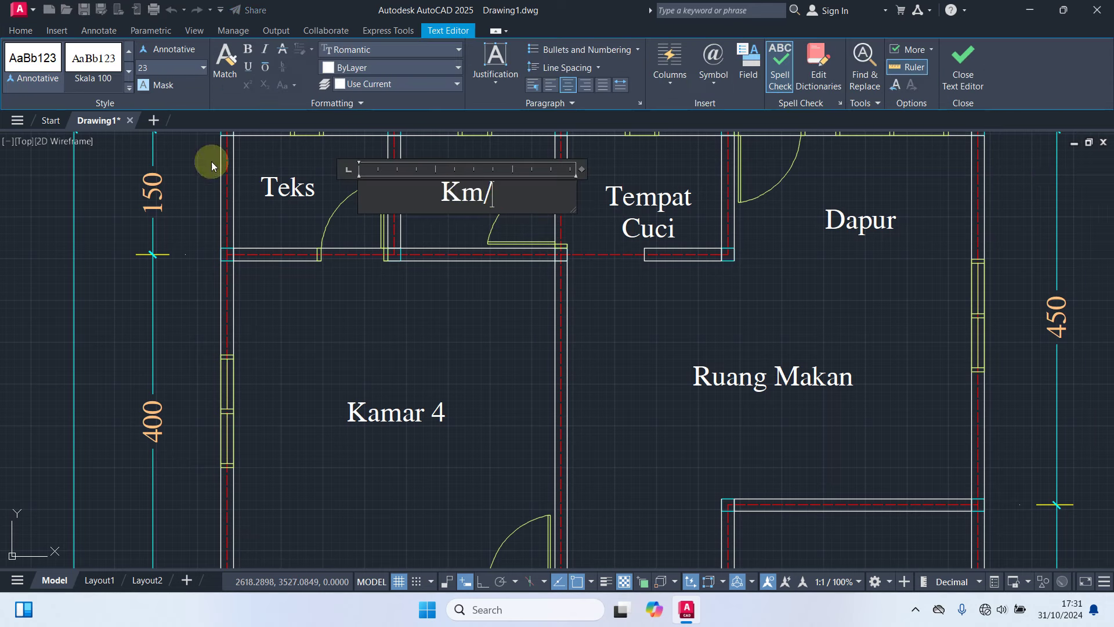
{"action": "type", "text": "Wc"}
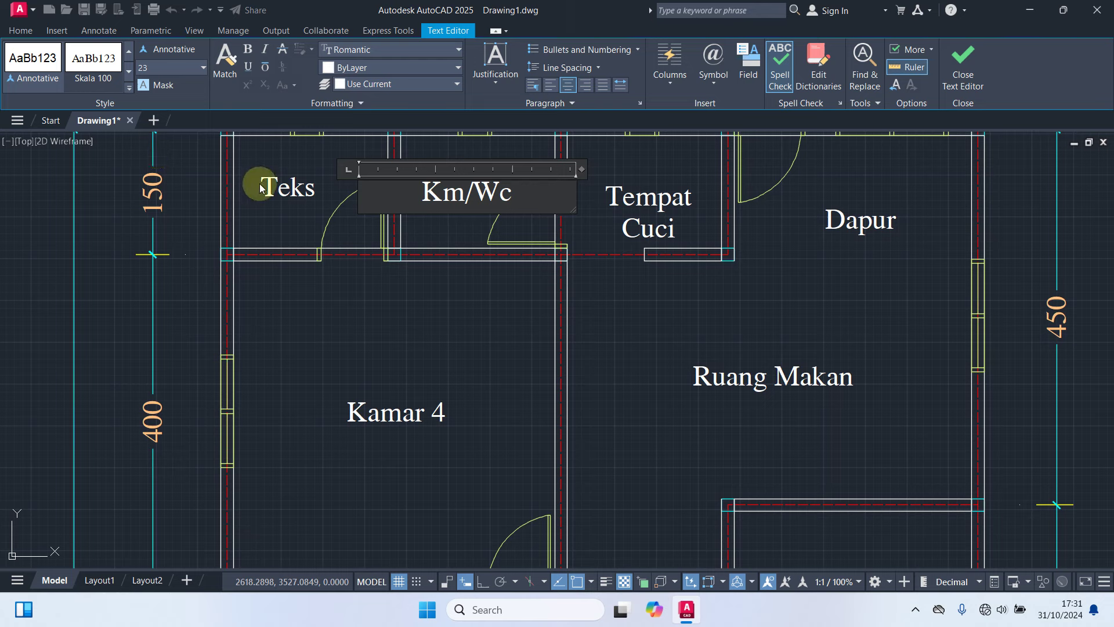
{"action": "left_click", "coordinate": [264, 185]}
{"action": "left_click", "coordinate": [311, 195]}
{"action": "left_click_drag", "start_coordinate": [311, 194], "coordinate": [114, 190]}
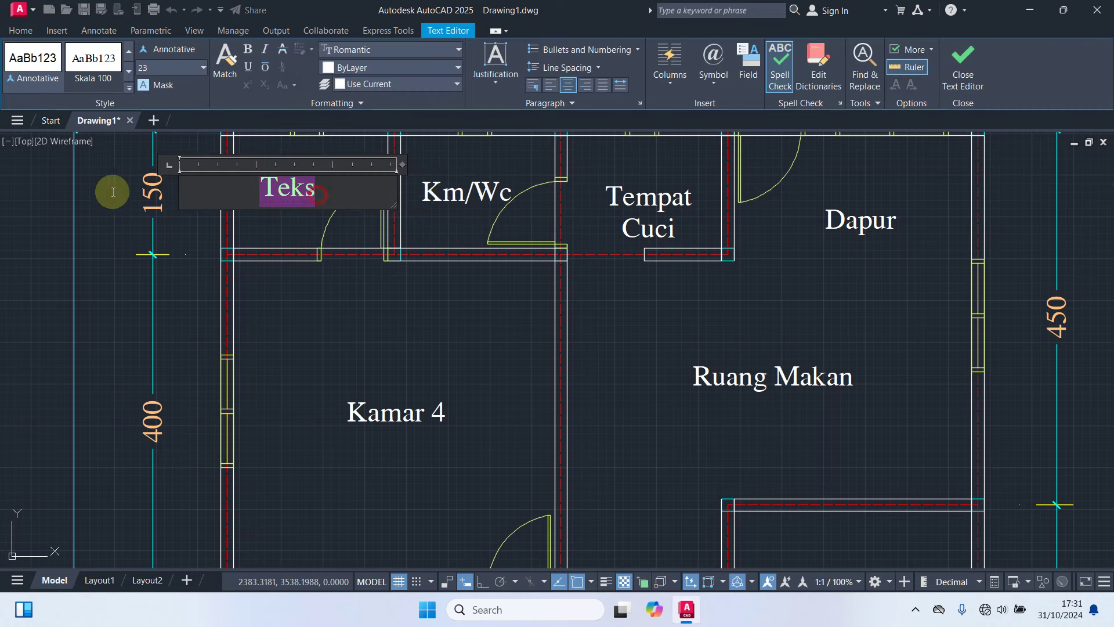
{"action": "type", "text": "Km/"}
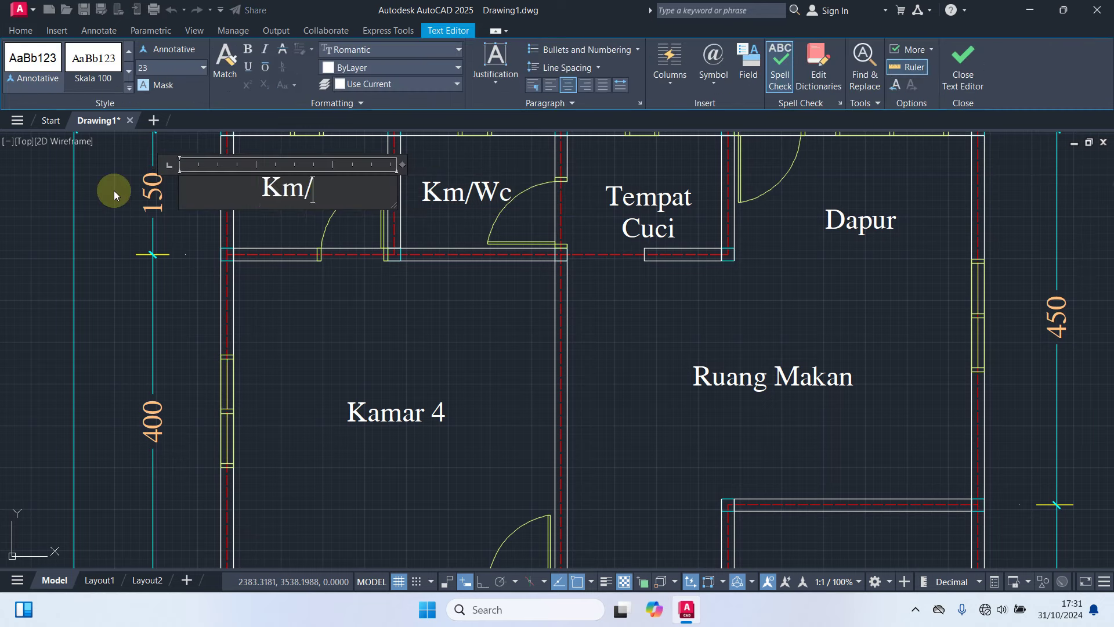
{"action": "type", "text": "Wc"}
{"action": "left_click", "coordinate": [562, 365]}
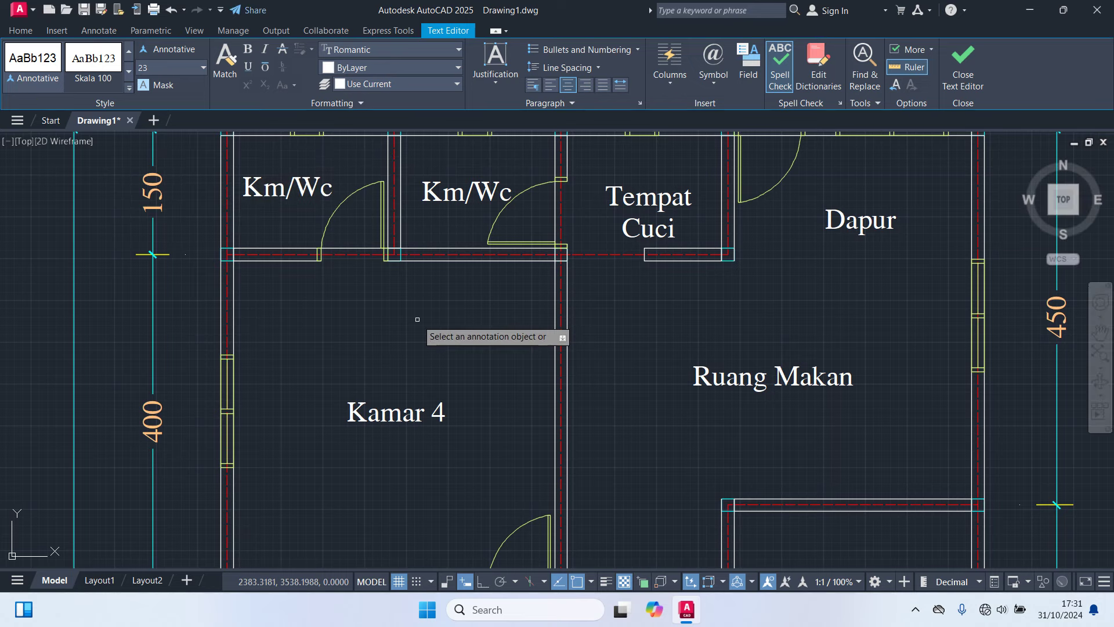
{"action": "scroll", "coordinate": [429, 322], "scroll_direction": "down", "scroll_amount": 2}
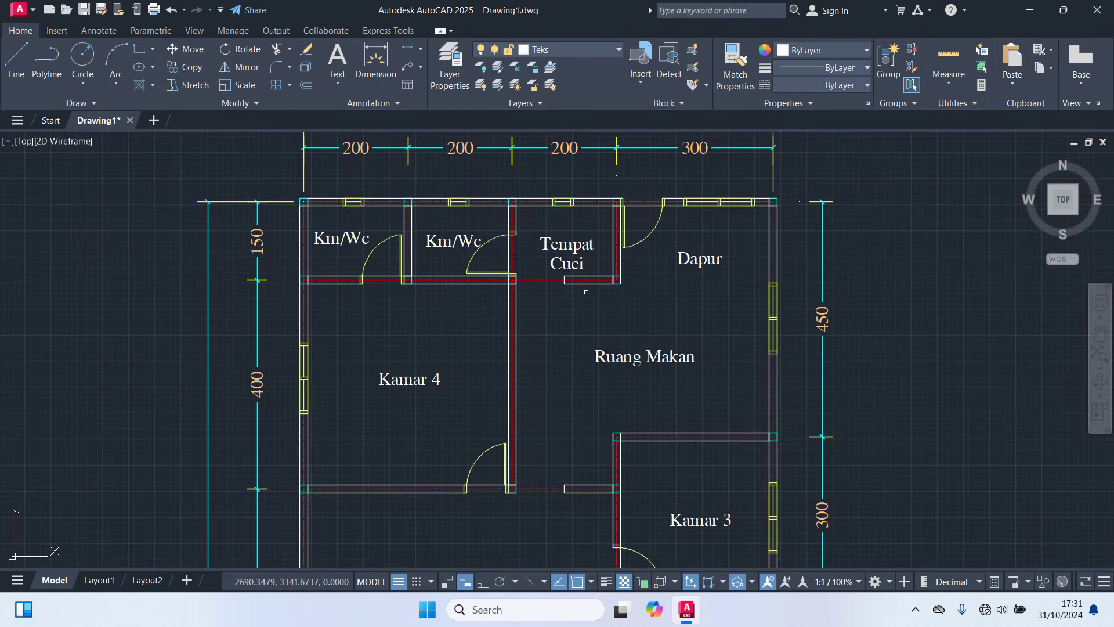
Step: Begin moving the Tempat Cuci label, then cancel, leaving it in place
{"action": "scroll", "coordinate": [590, 290], "scroll_direction": "up", "scroll_amount": 2}
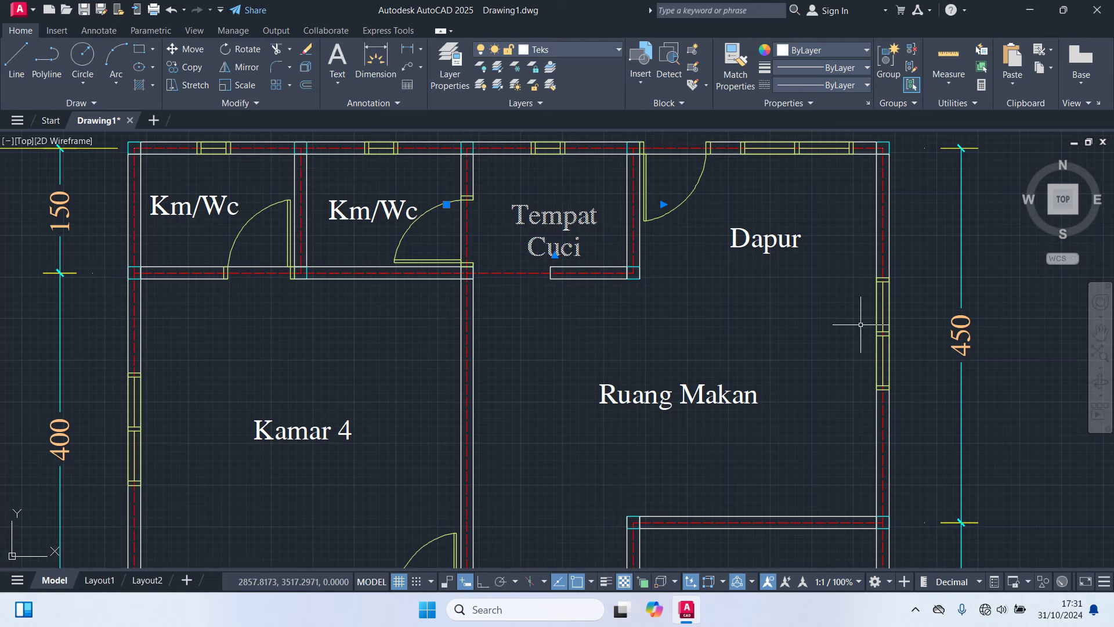
{"action": "type", "text": "m"}
{"action": "key", "text": "Return"}
{"action": "left_click", "coordinate": [808, 334]}
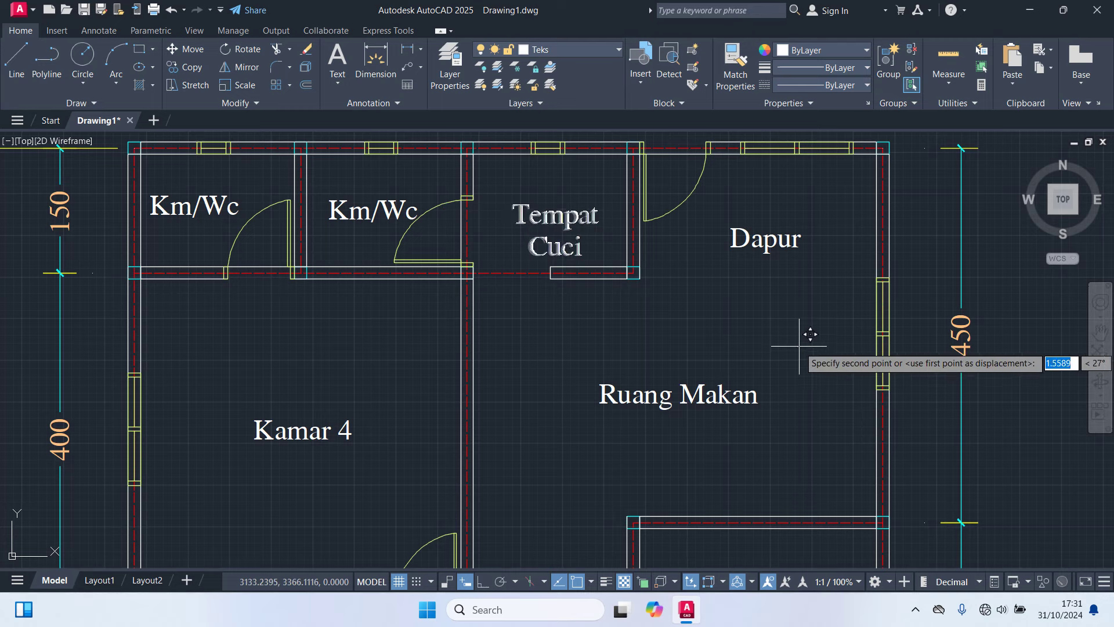
{"action": "key", "text": "Escape"}
Step: Zoom out and pan to frame the whole house, then turn on Clean Screen
{"action": "scroll", "coordinate": [796, 323], "scroll_direction": "down", "scroll_amount": 4}
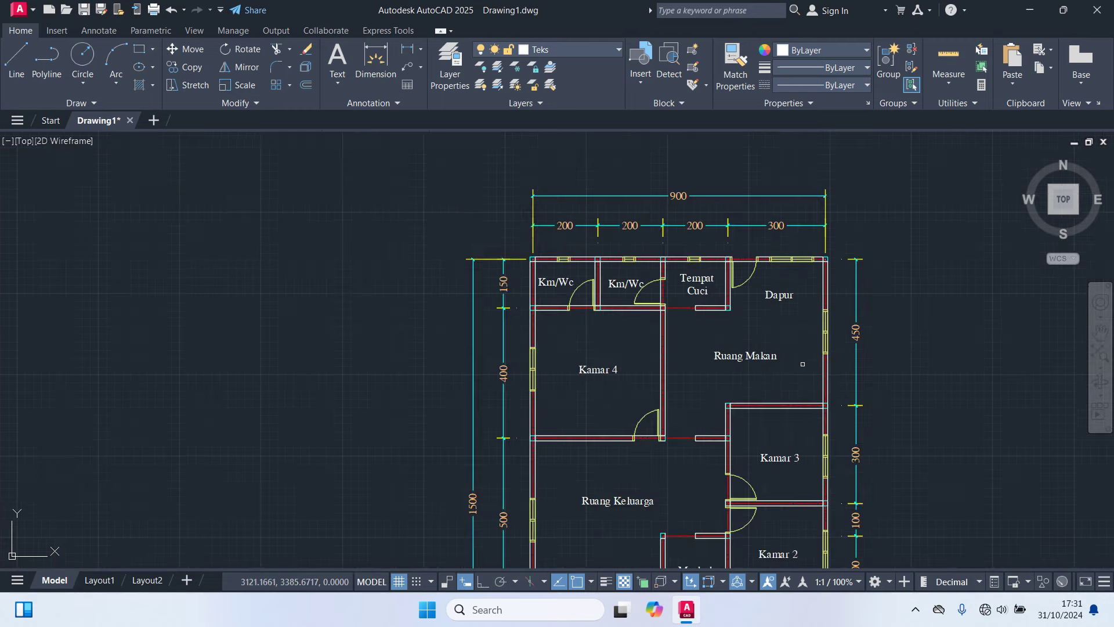
{"action": "middle_click_drag", "start_coordinate": [801, 365], "coordinate": [775, 216]}
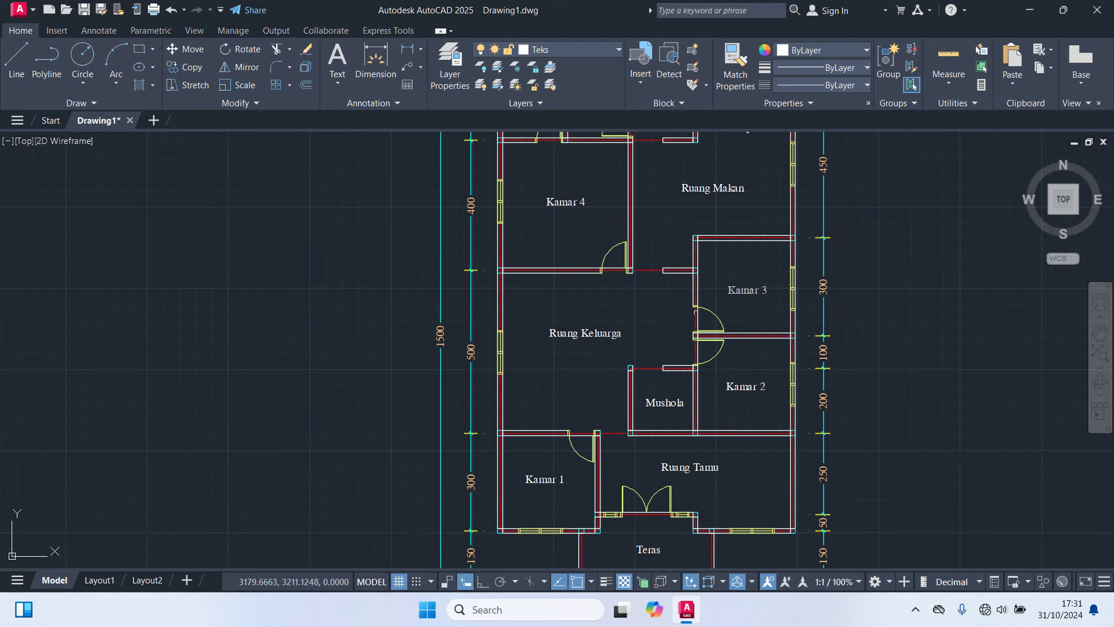
{"action": "scroll", "coordinate": [621, 343], "scroll_direction": "down", "scroll_amount": 2}
{"action": "middle_click_drag", "start_coordinate": [644, 331], "coordinate": [617, 369]}
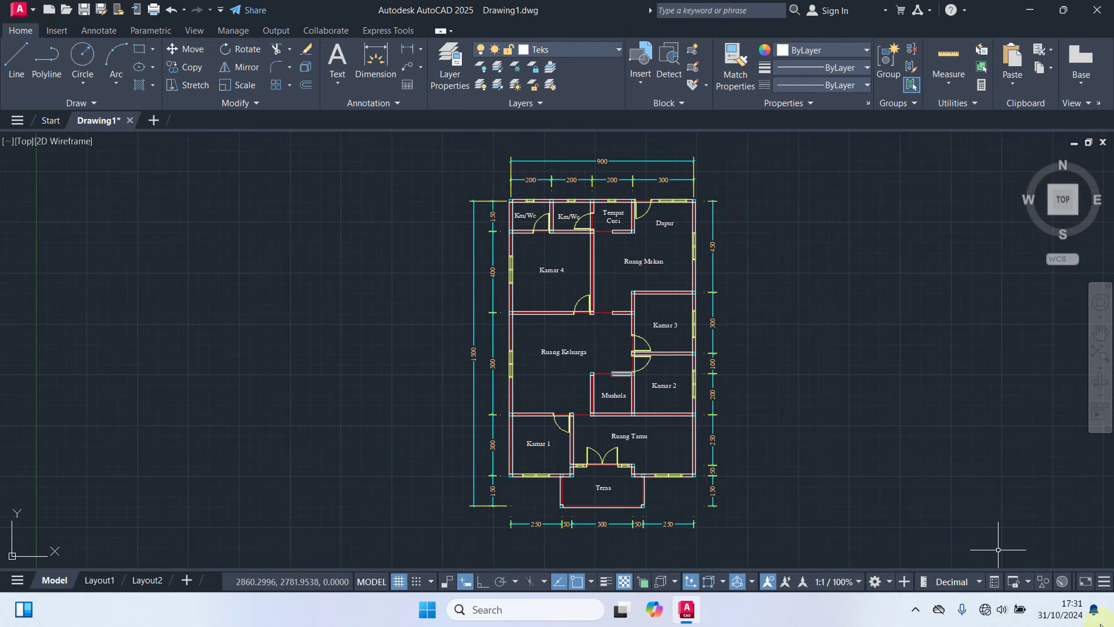
{"action": "left_click", "coordinate": [1089, 583]}
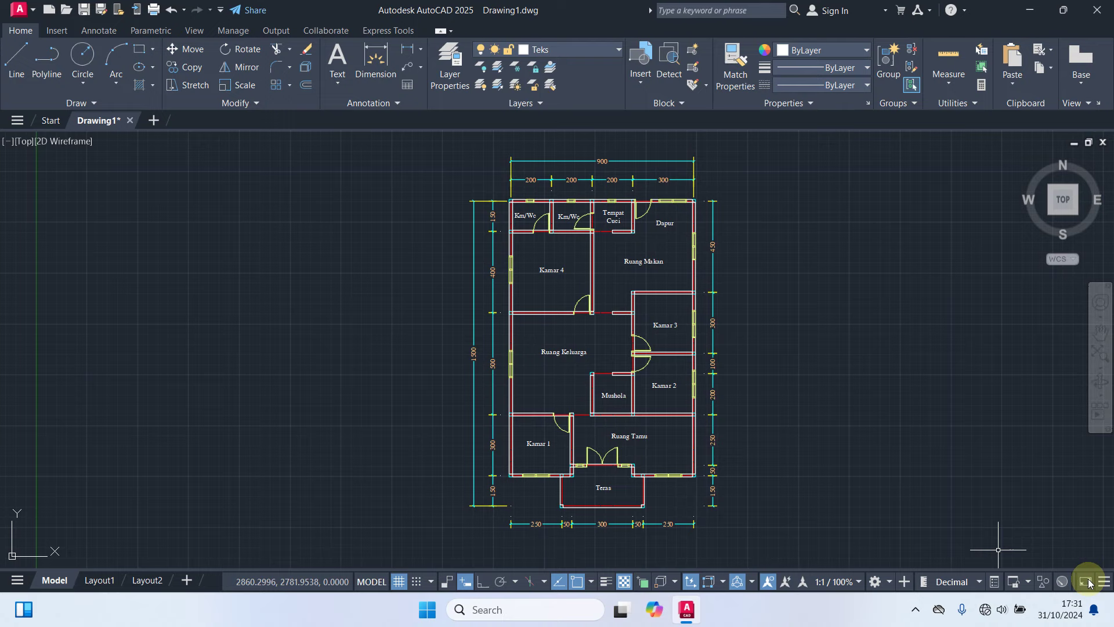
Step: Hide the interface with Clean Screen and zoom extents so the whole plan fills the screen
{"action": "left_click", "coordinate": [1089, 583]}
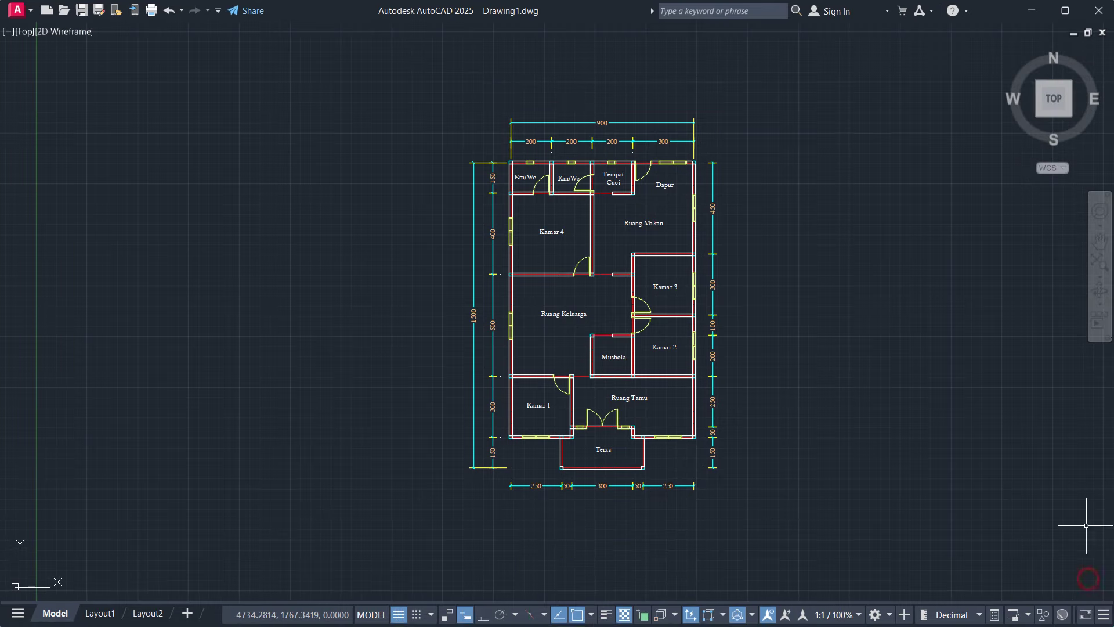
{"action": "type", "text": "z"}
{"action": "key", "text": "Return"}
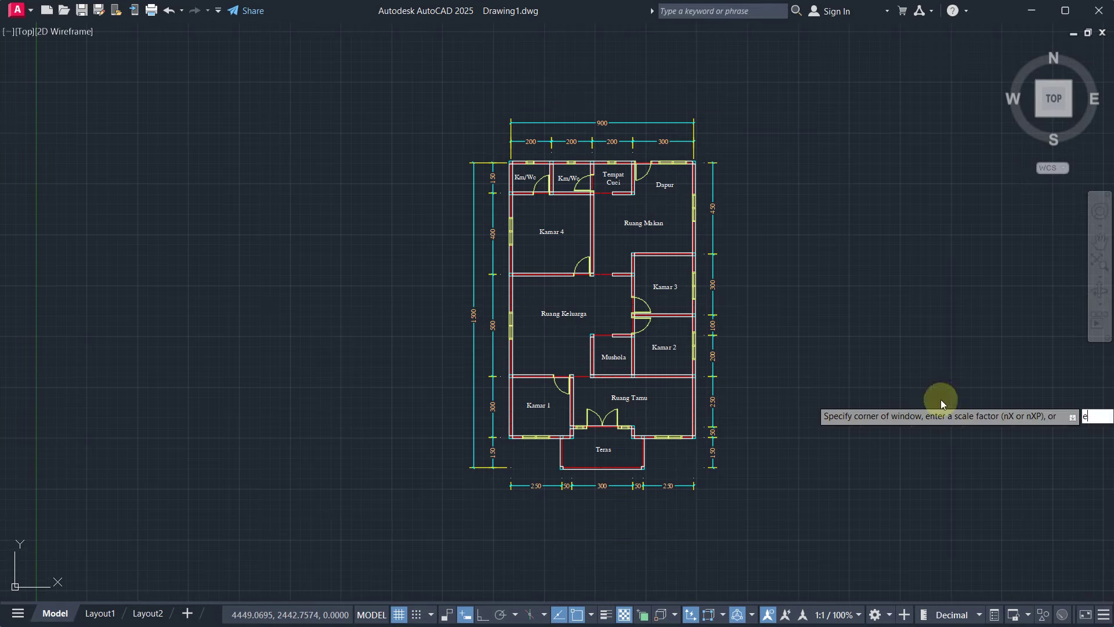
{"action": "type", "text": "e"}
{"action": "key", "text": "Return"}
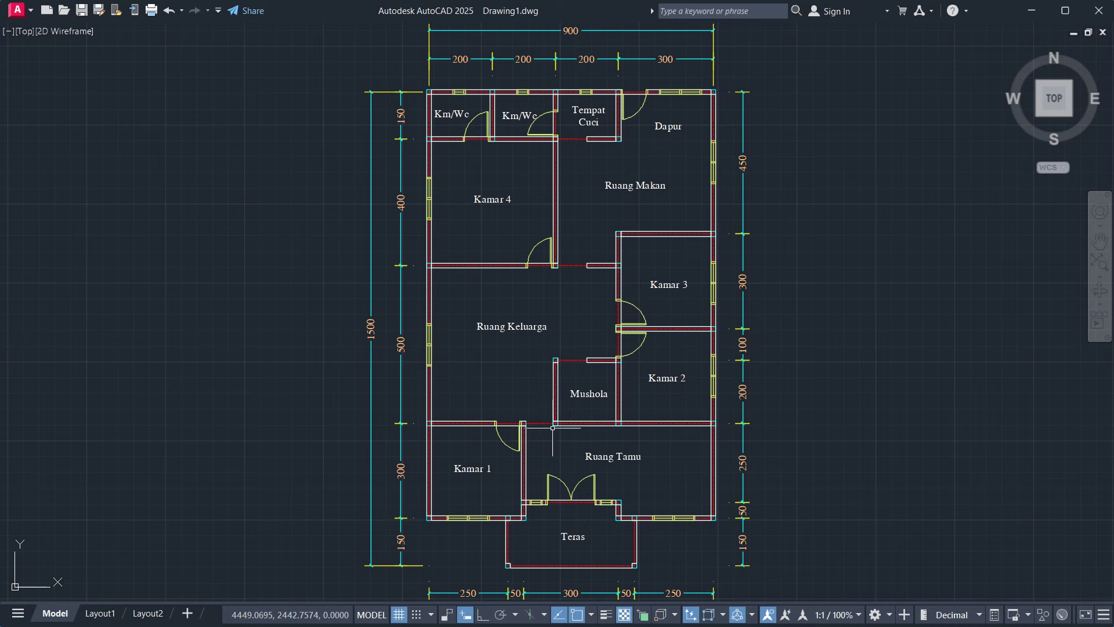
Step: Delete the extra wall line between Kamar 1 and Ruang Tamu, then review the plan
{"action": "left_click", "coordinate": [523, 486]}
{"action": "key", "text": "Delete"}
{"action": "scroll", "coordinate": [537, 69], "scroll_direction": "up", "scroll_amount": 2}
{"action": "scroll", "coordinate": [535, 108], "scroll_direction": "up", "scroll_amount": 2}
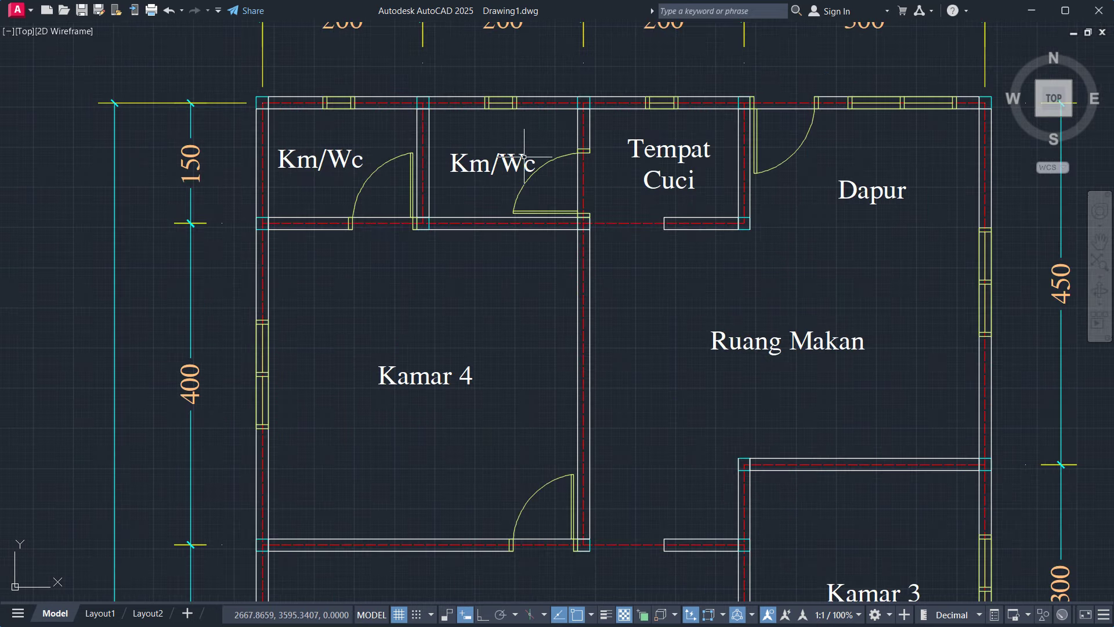
{"action": "scroll", "coordinate": [524, 156], "scroll_direction": "down", "scroll_amount": 2}
{"action": "scroll", "coordinate": [604, 174], "scroll_direction": "down", "scroll_amount": 2}
{"action": "mouse_move", "coordinate": [795, 356]}
{"action": "middle_mouse_down"}
{"action": "mouse_move", "coordinate": [806, 312]}
{"action": "mouse_move", "coordinate": [768, 295]}
{"action": "mouse_move", "coordinate": [758, 304]}
{"action": "middle_mouse_up"}
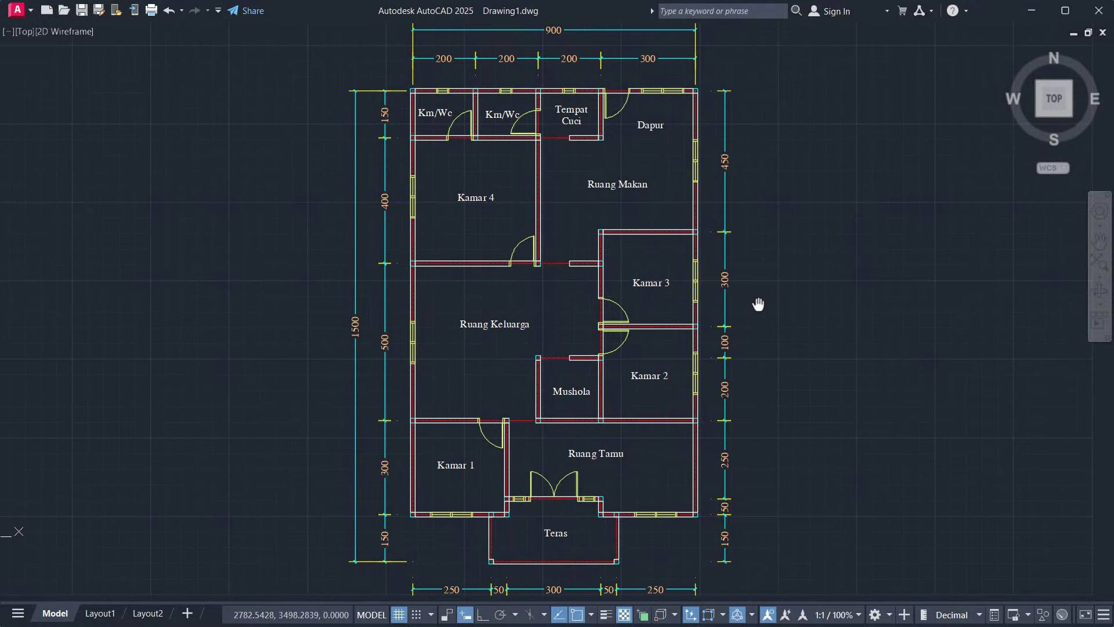